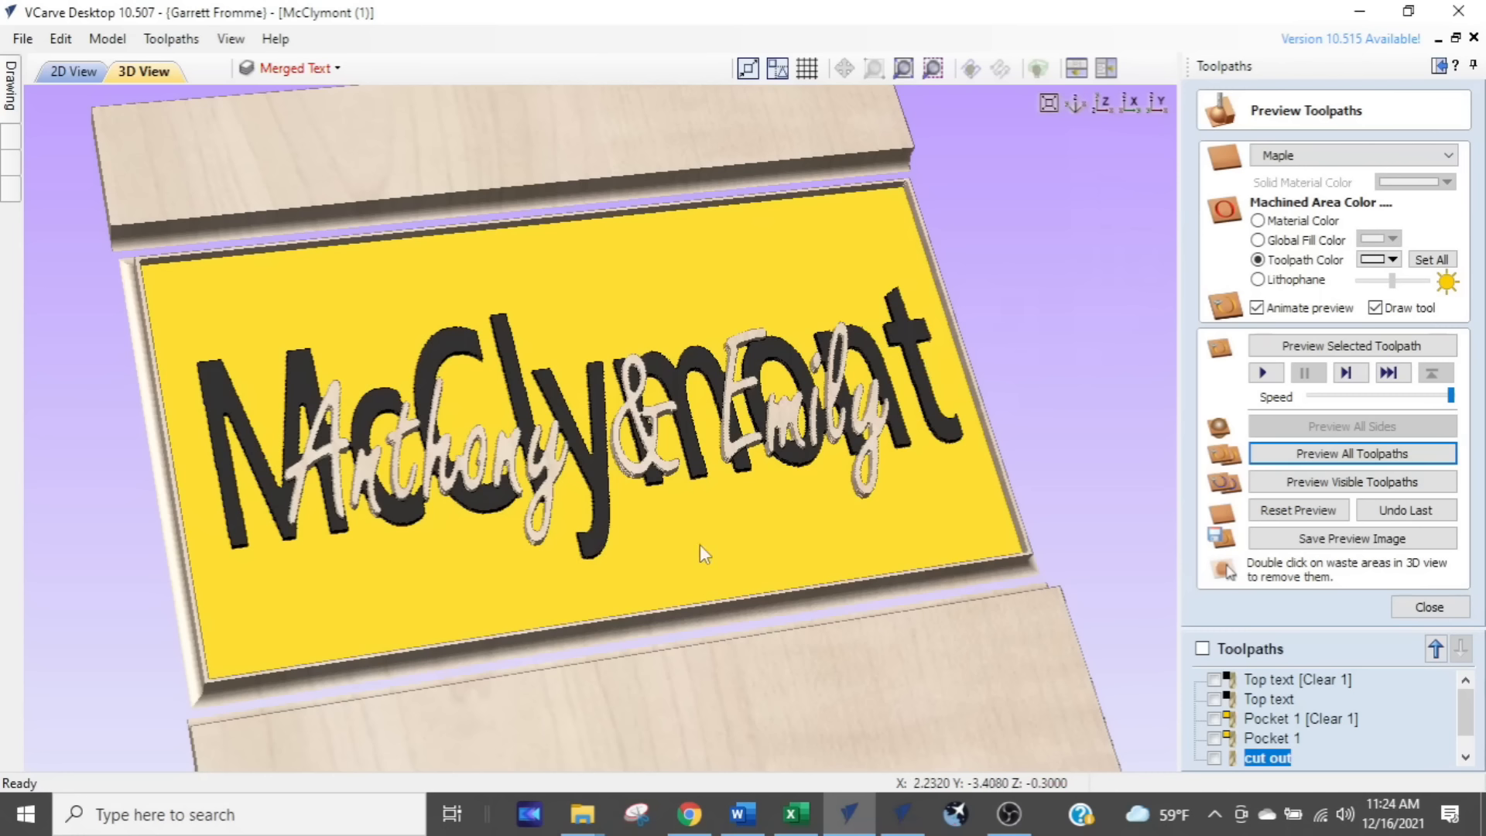
Step: Examine the raised lettering, yellow pocket and cut-out edges of the name sign in the 3D toolpath preview from several angles
{"action": "left_click_drag", "start_coordinate": [700, 537], "coordinate": [684, 582]}
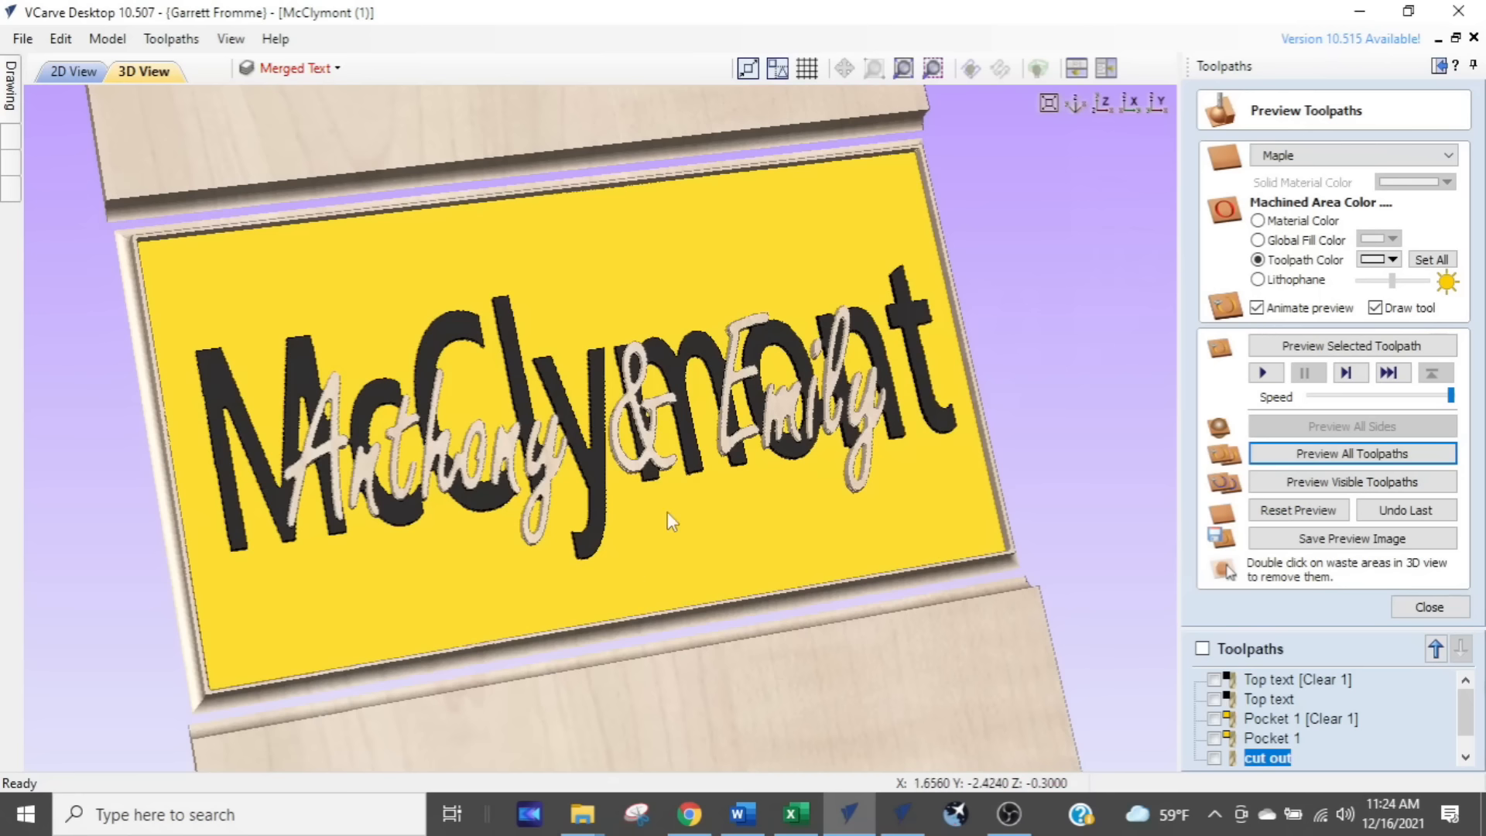
{"action": "left_click_drag", "start_coordinate": [609, 534], "coordinate": [737, 332]}
{"action": "scroll", "coordinate": [684, 534], "scroll_direction": "up", "scroll_amount": 3}
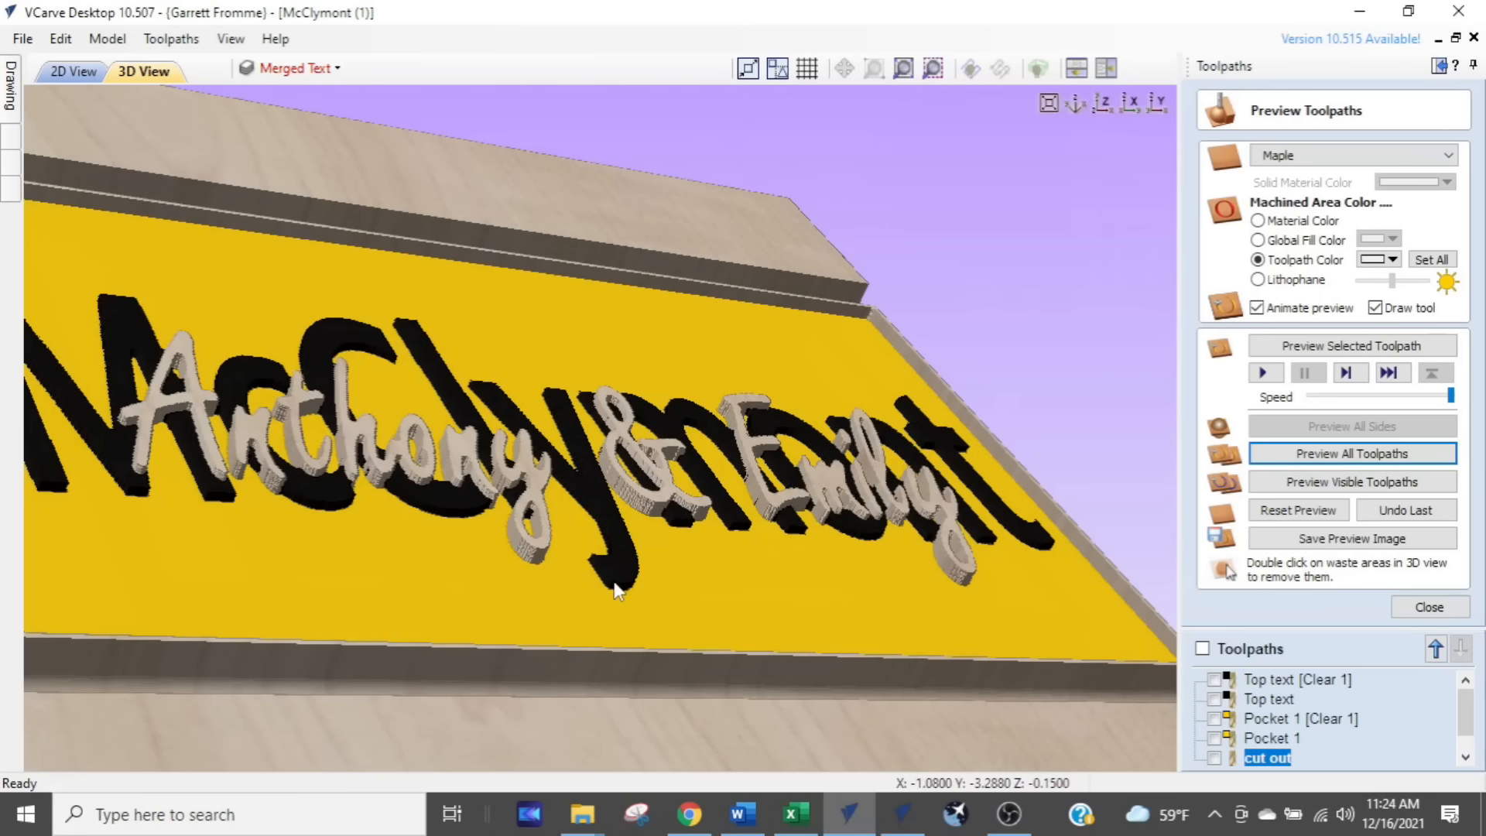
{"action": "left_click", "coordinate": [851, 606]}
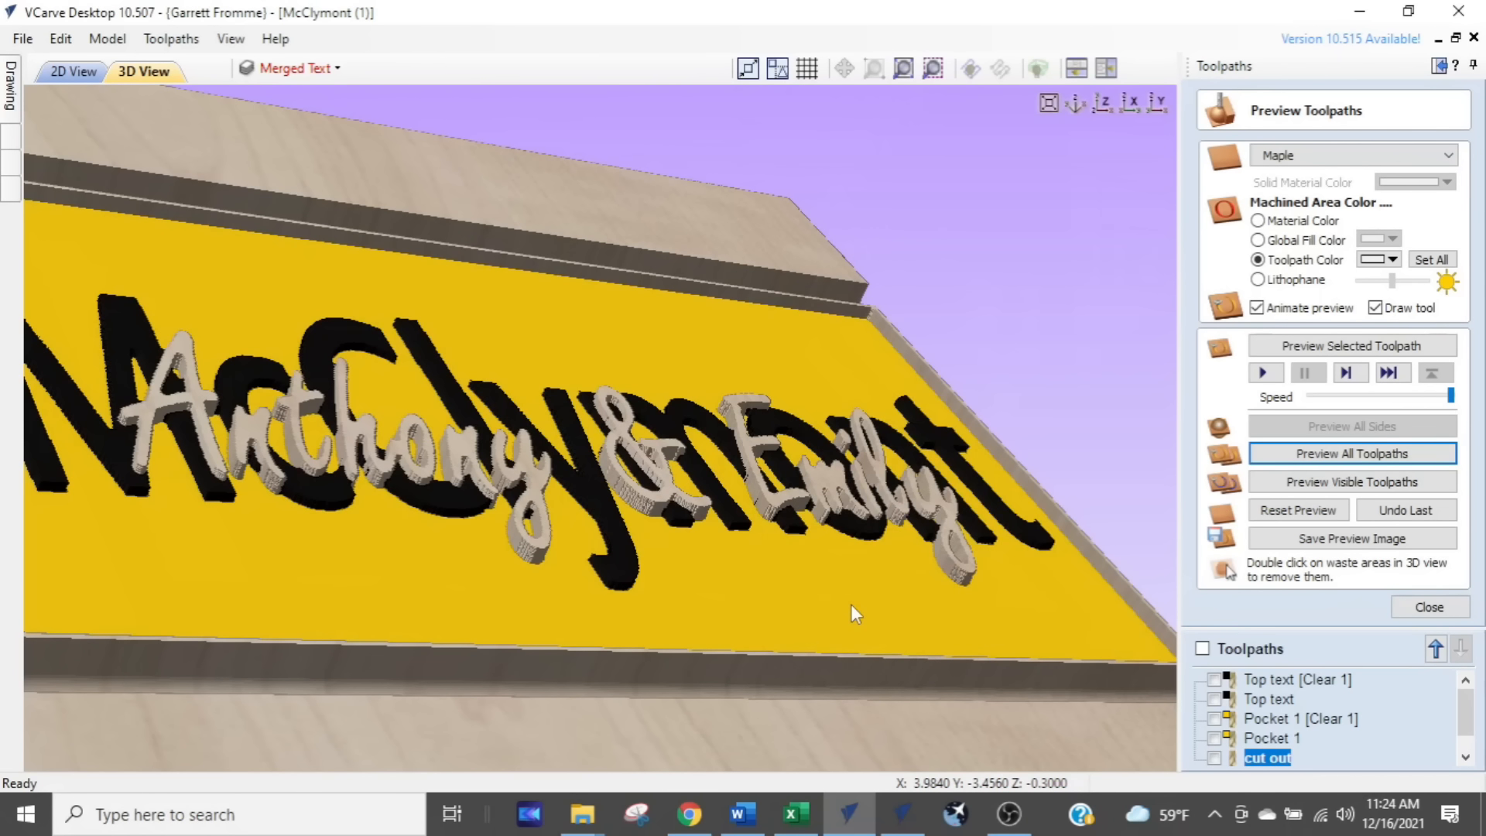
{"action": "scroll", "coordinate": [851, 604], "scroll_direction": "down", "scroll_amount": 3}
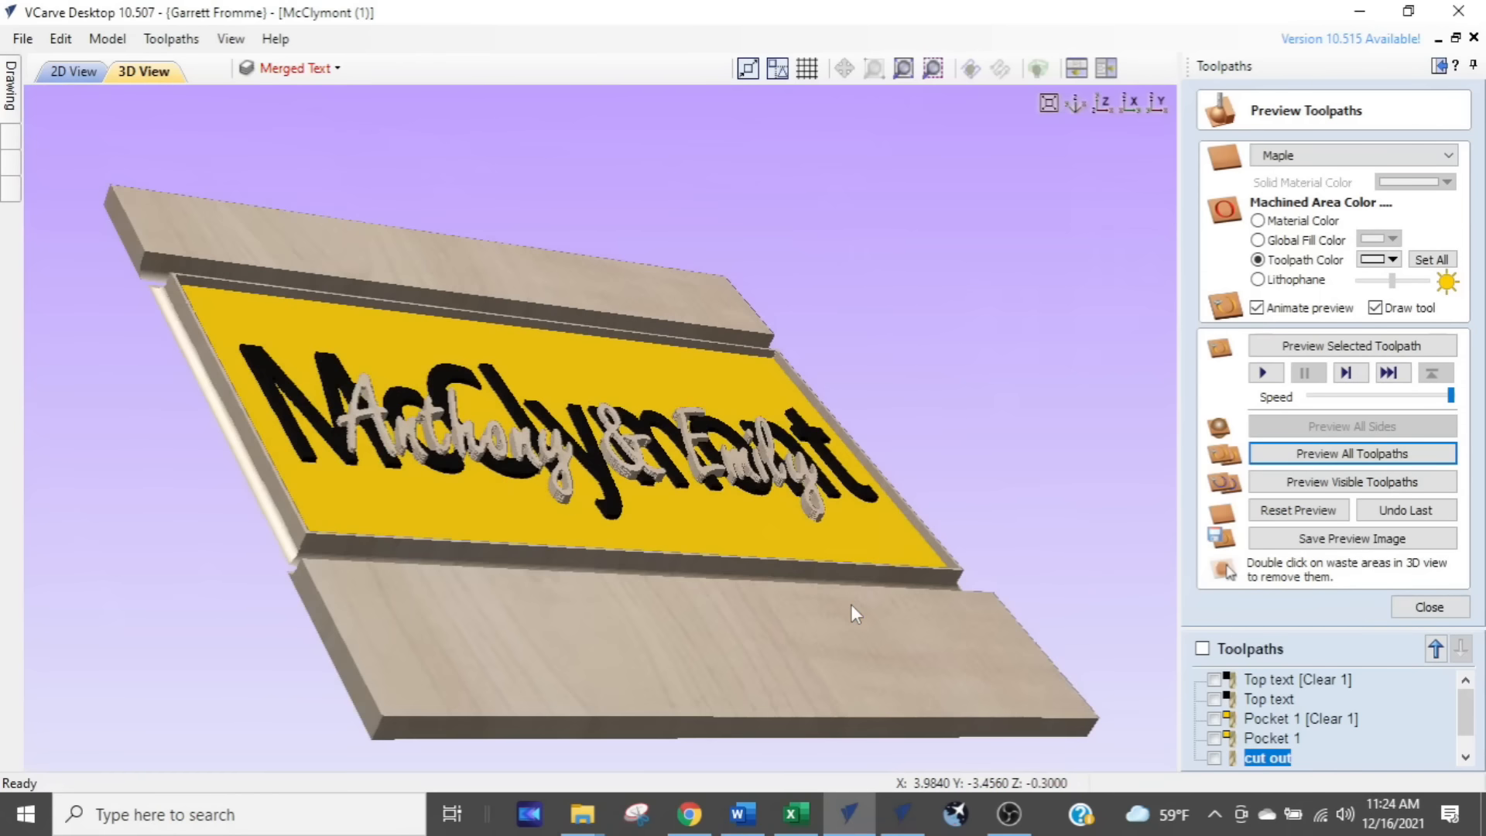
{"action": "left_click_drag", "start_coordinate": [728, 567], "coordinate": [661, 581]}
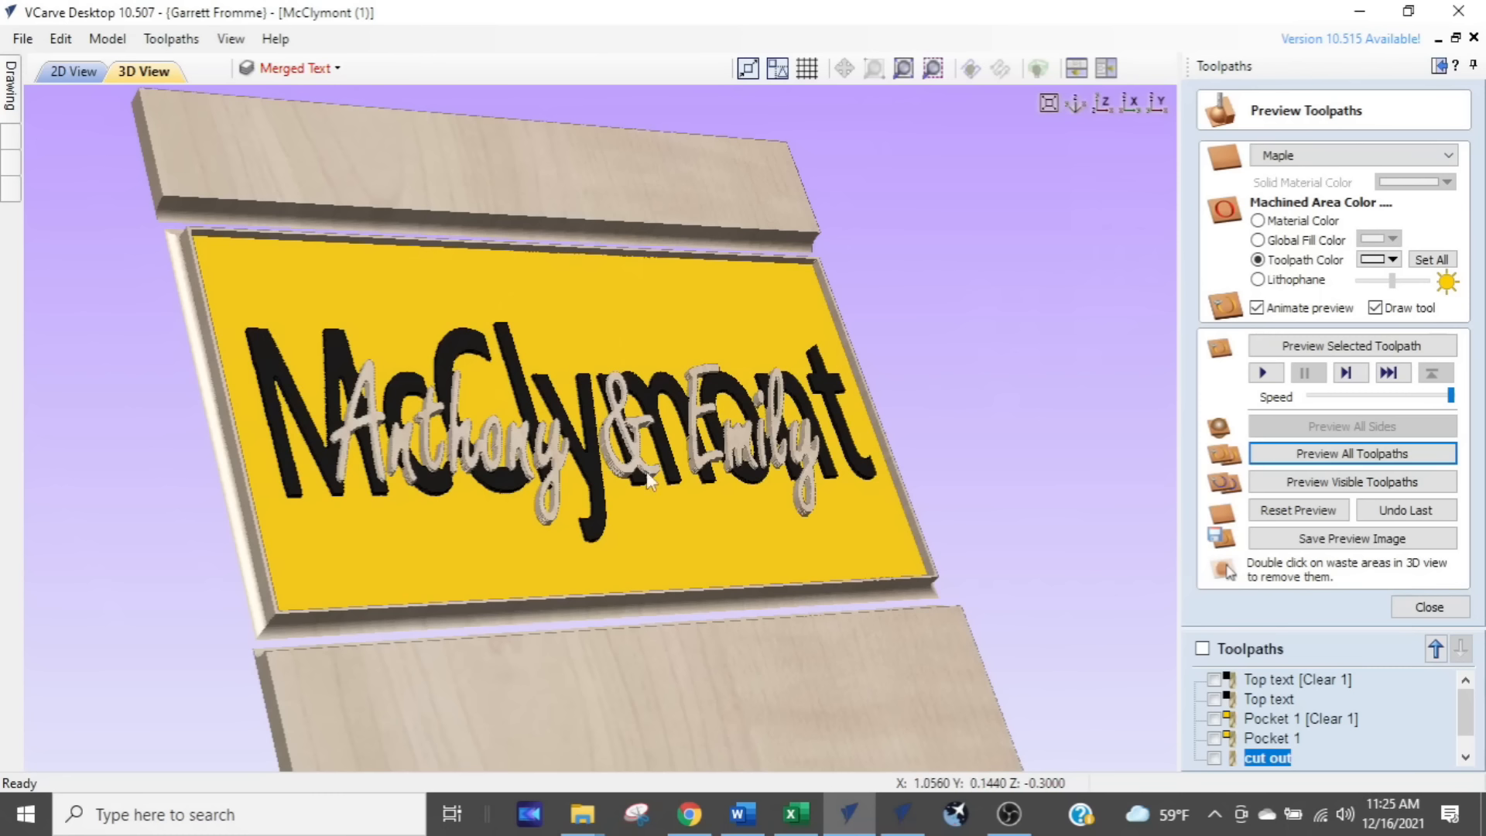
{"action": "left_click_drag", "start_coordinate": [633, 488], "coordinate": [582, 559]}
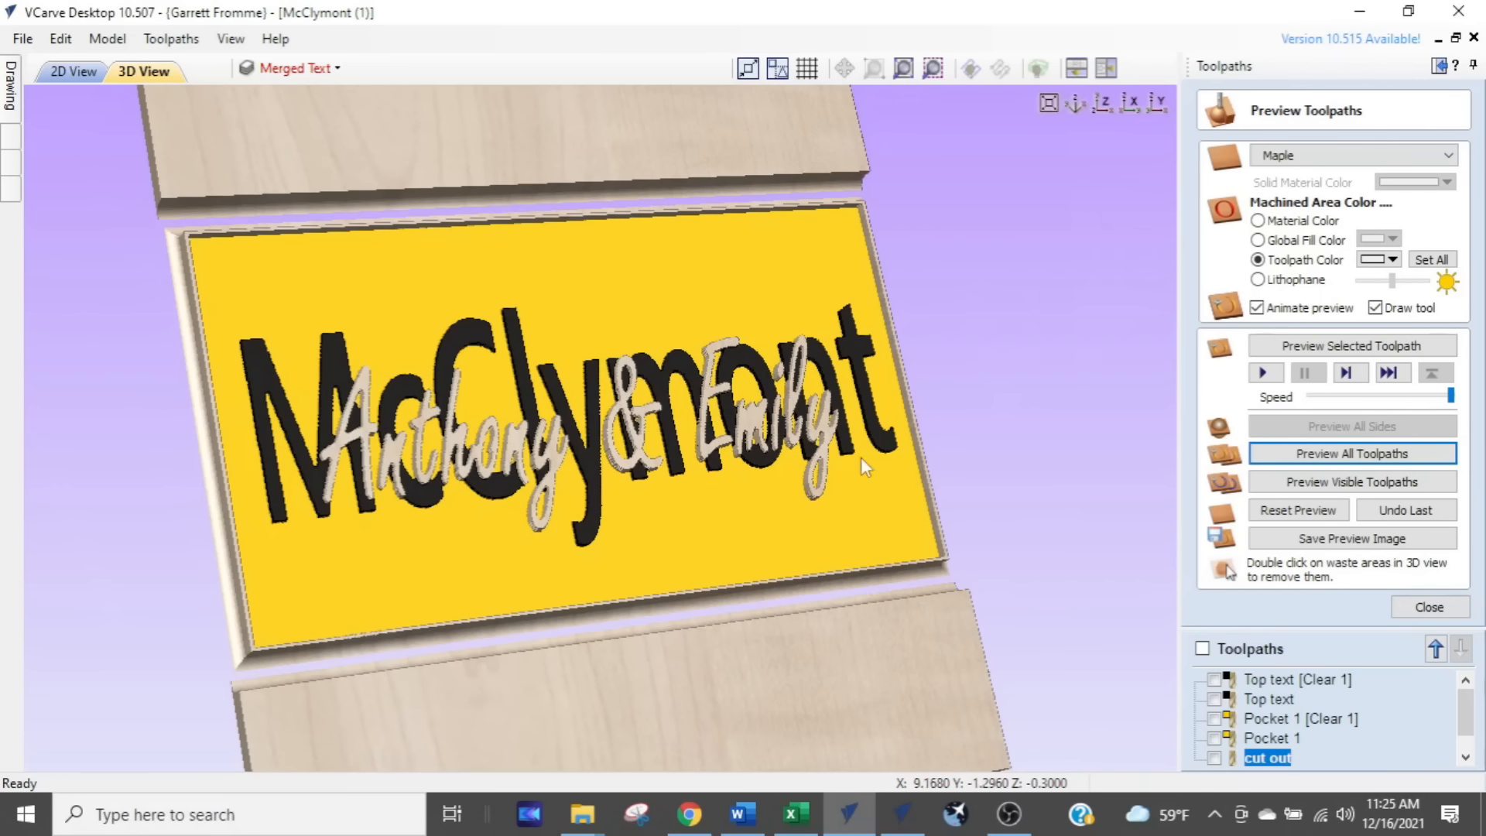
{"action": "left_click", "coordinate": [672, 464]}
{"action": "left_click_drag", "start_coordinate": [673, 454], "coordinate": [589, 486]}
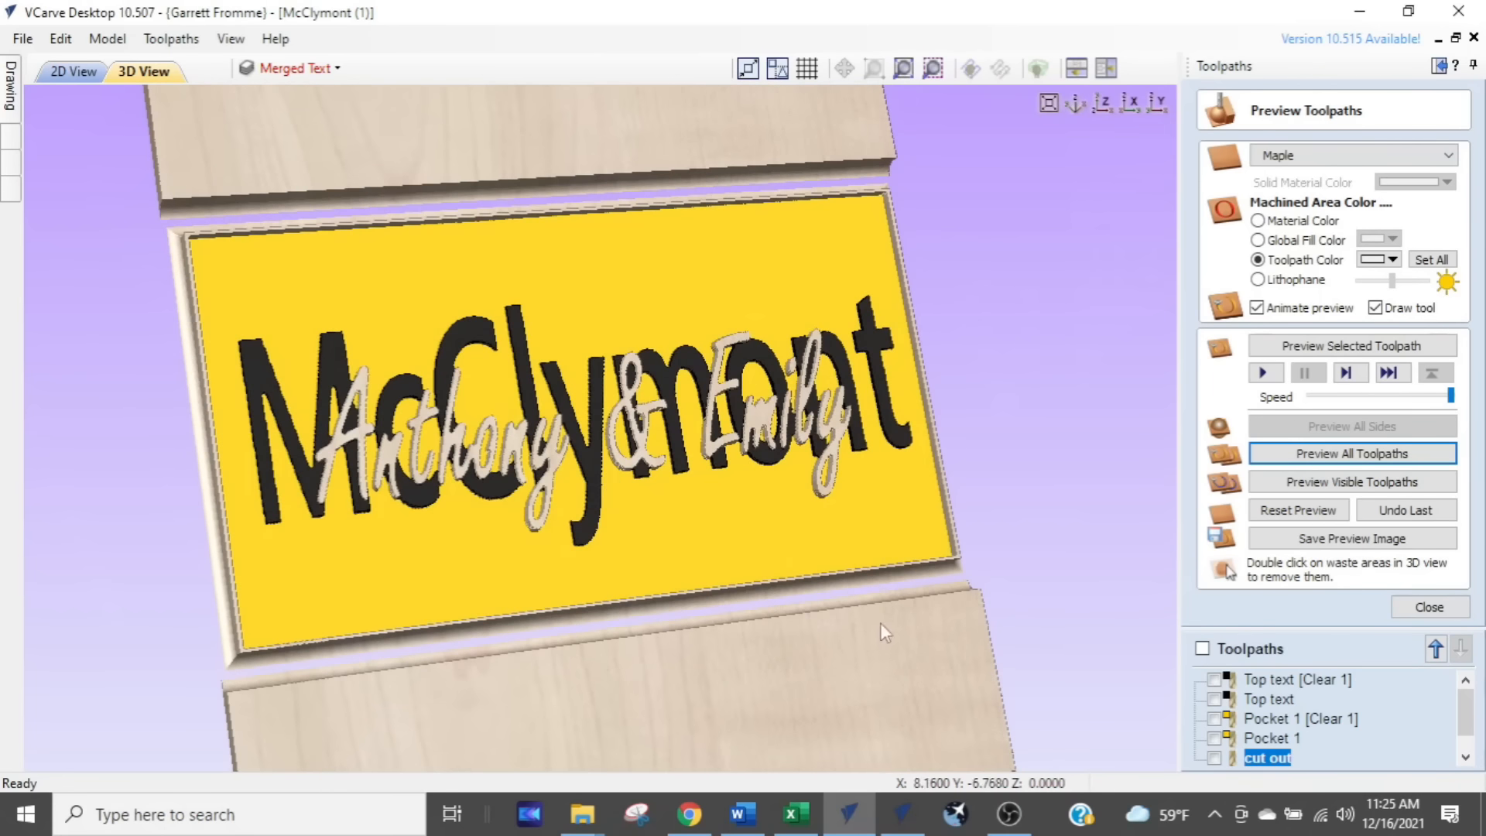
Step: Switch to the VCarve Pro window and examine the 3D preview of the BLACK BELT sign and its carved clearance marks
{"action": "left_click", "coordinate": [900, 818]}
{"action": "left_click_drag", "start_coordinate": [638, 446], "coordinate": [633, 521]}
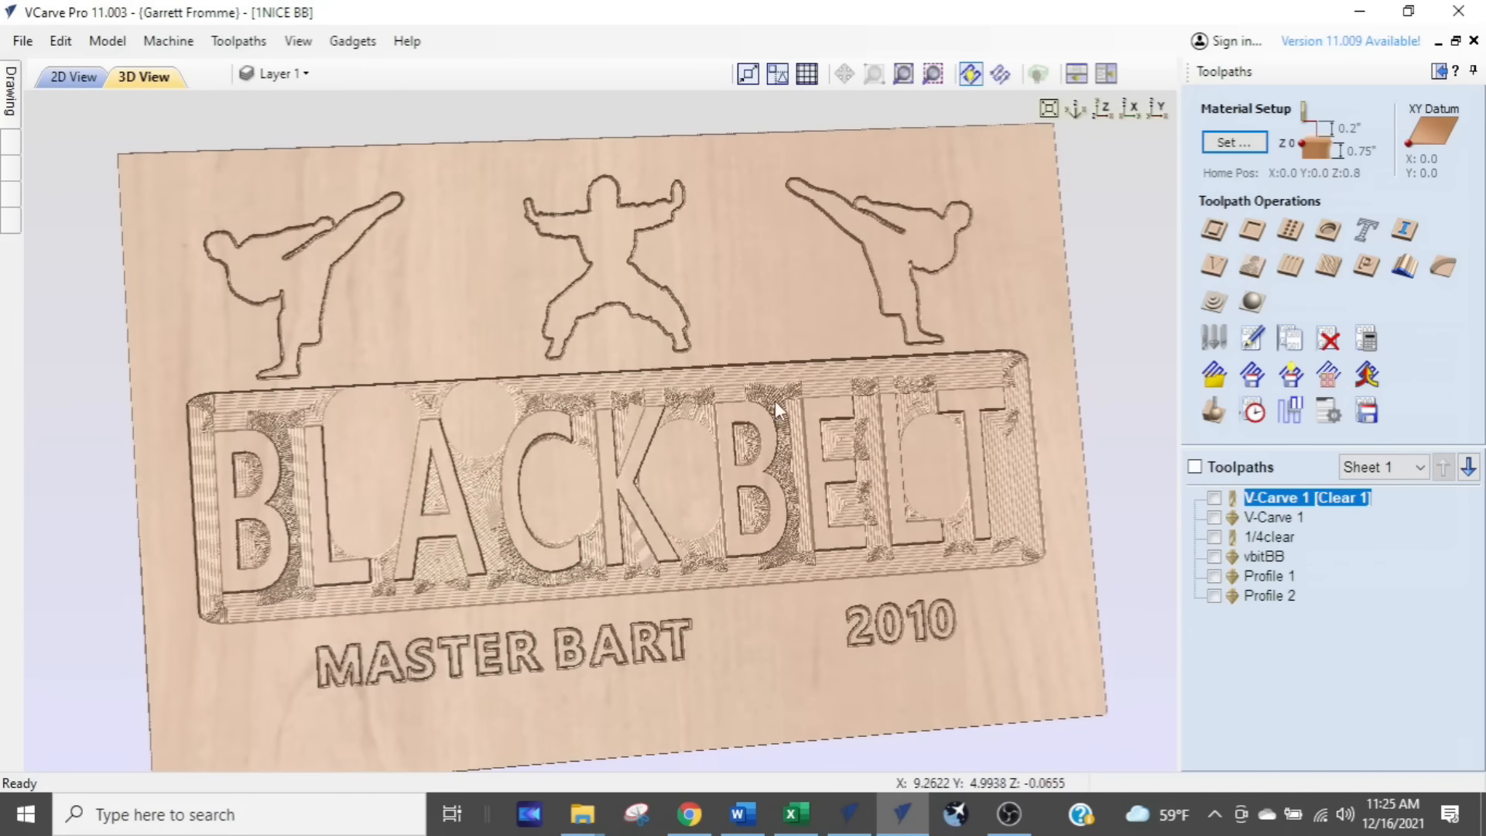
{"action": "scroll", "coordinate": [775, 401], "scroll_direction": "up", "scroll_amount": 3}
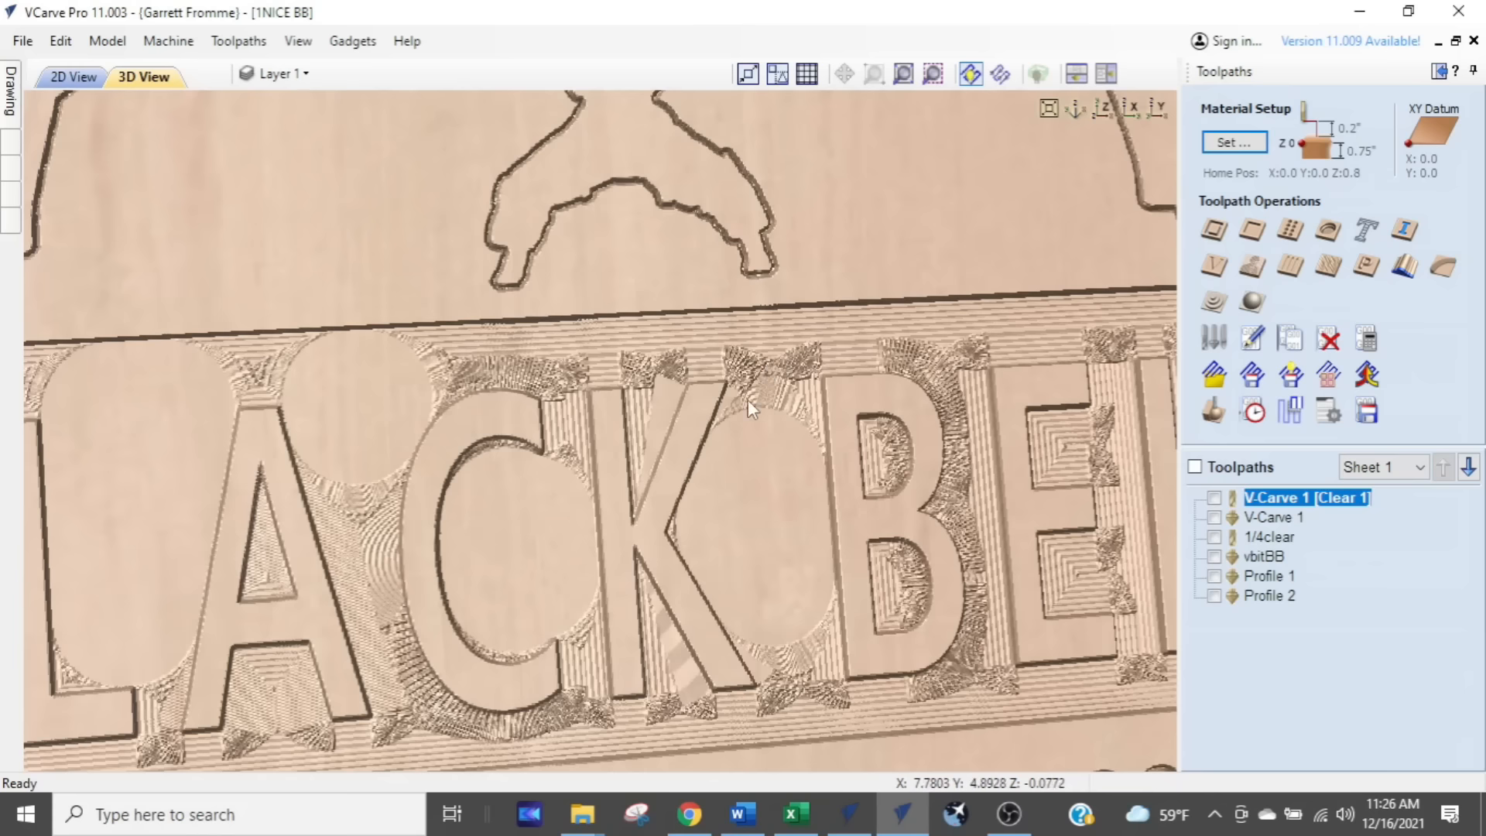
{"action": "scroll", "coordinate": [789, 433], "scroll_direction": "down", "scroll_amount": 5}
{"action": "mouse_move", "coordinate": [832, 448]}
{"action": "left_mouse_down"}
{"action": "mouse_move", "coordinate": [869, 406]}
{"action": "mouse_move", "coordinate": [865, 421]}
{"action": "mouse_move", "coordinate": [867, 405]}
{"action": "mouse_move", "coordinate": [796, 405]}
{"action": "mouse_move", "coordinate": [830, 410]}
{"action": "mouse_move", "coordinate": [847, 437]}
{"action": "left_mouse_up"}
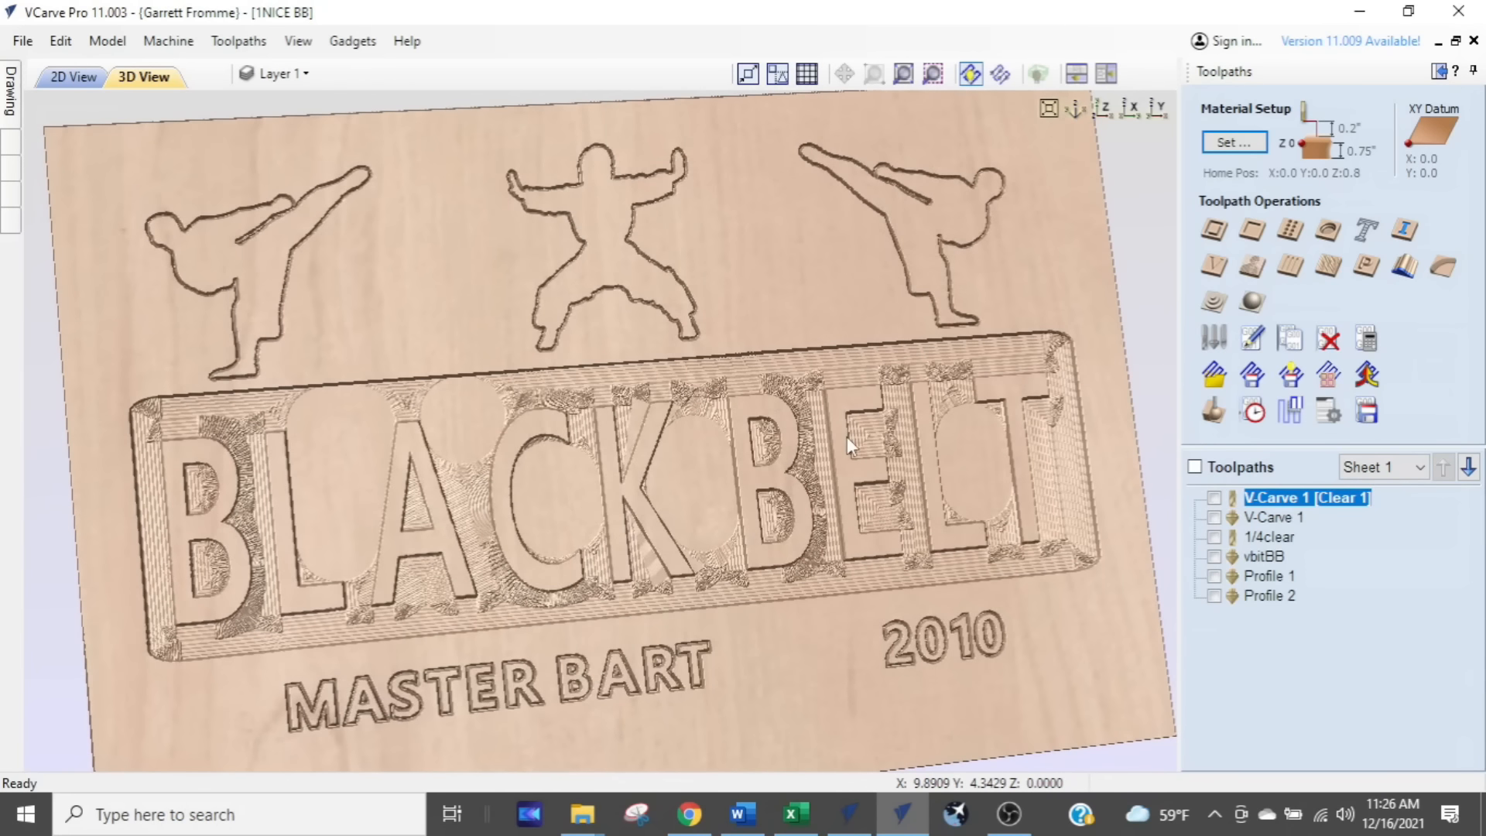
{"action": "left_click", "coordinate": [798, 380]}
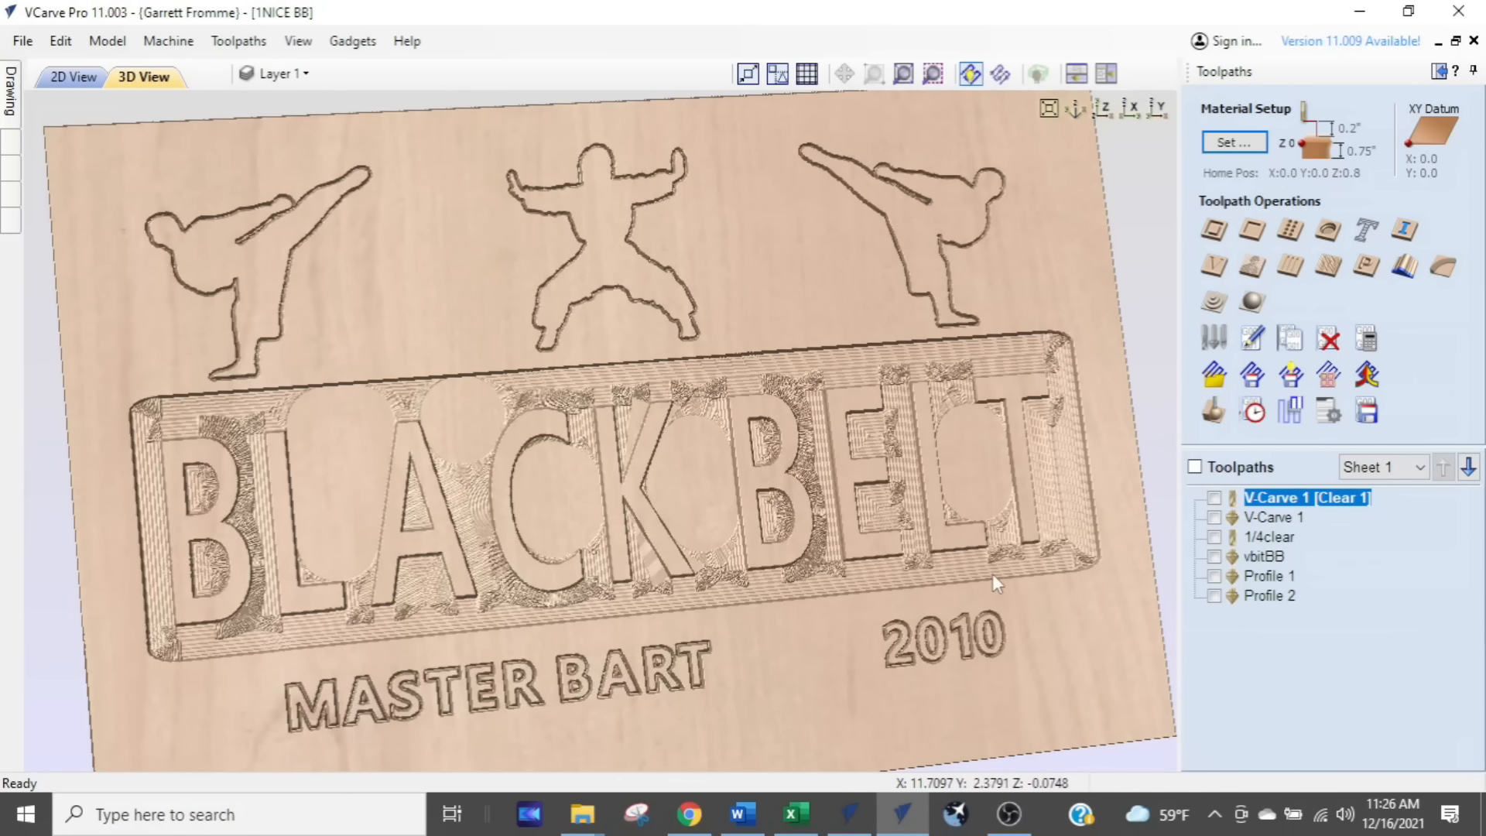
{"action": "left_click", "coordinate": [890, 470]}
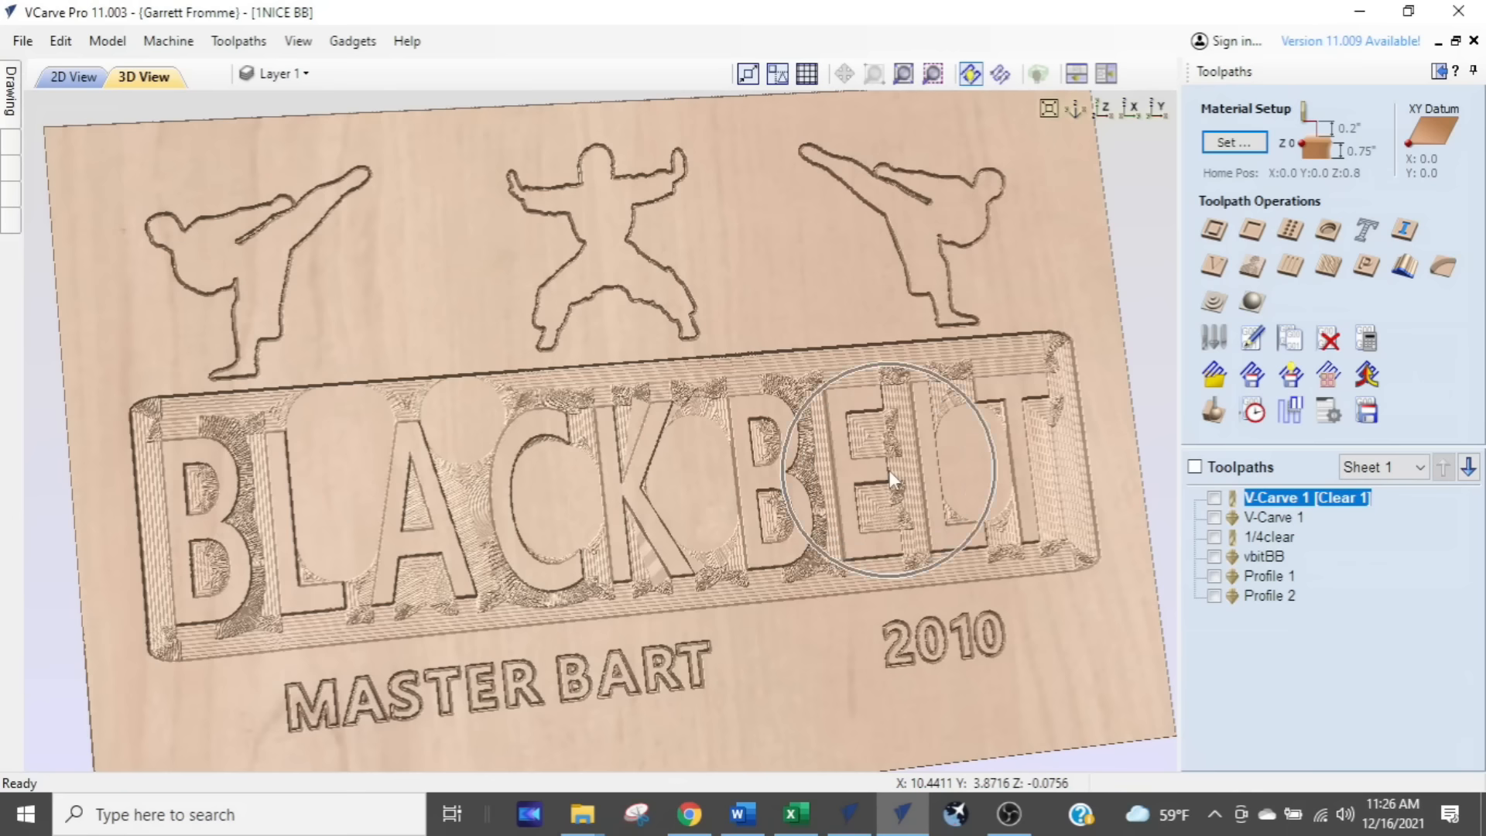
Step: Switch back to the VCarve Desktop window and inspect the previewed name sign from a lower angle
{"action": "left_click", "coordinate": [849, 813]}
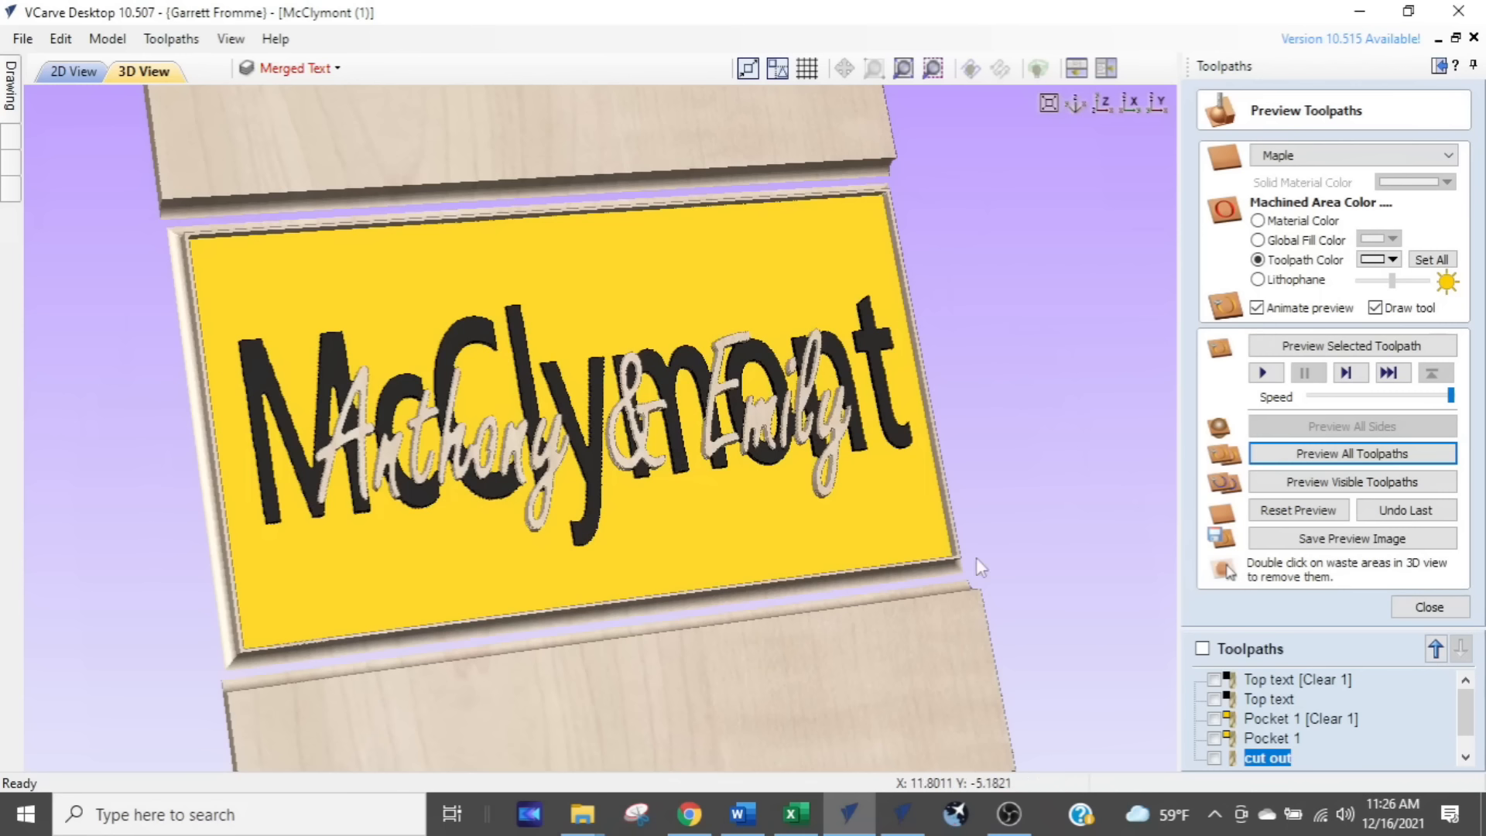
{"action": "left_click_drag", "start_coordinate": [695, 584], "coordinate": [698, 510]}
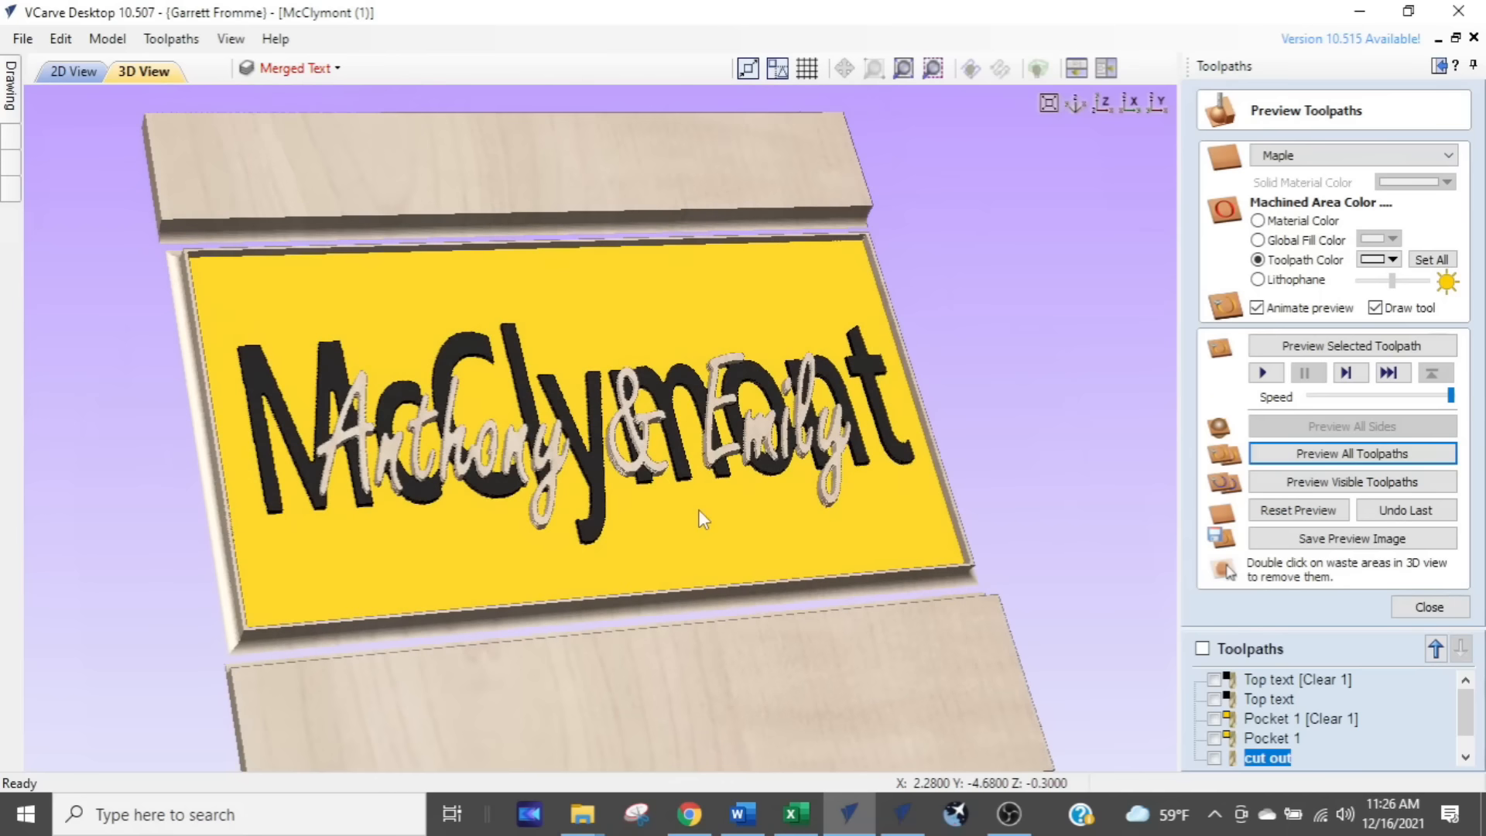
{"action": "left_click", "coordinate": [938, 526]}
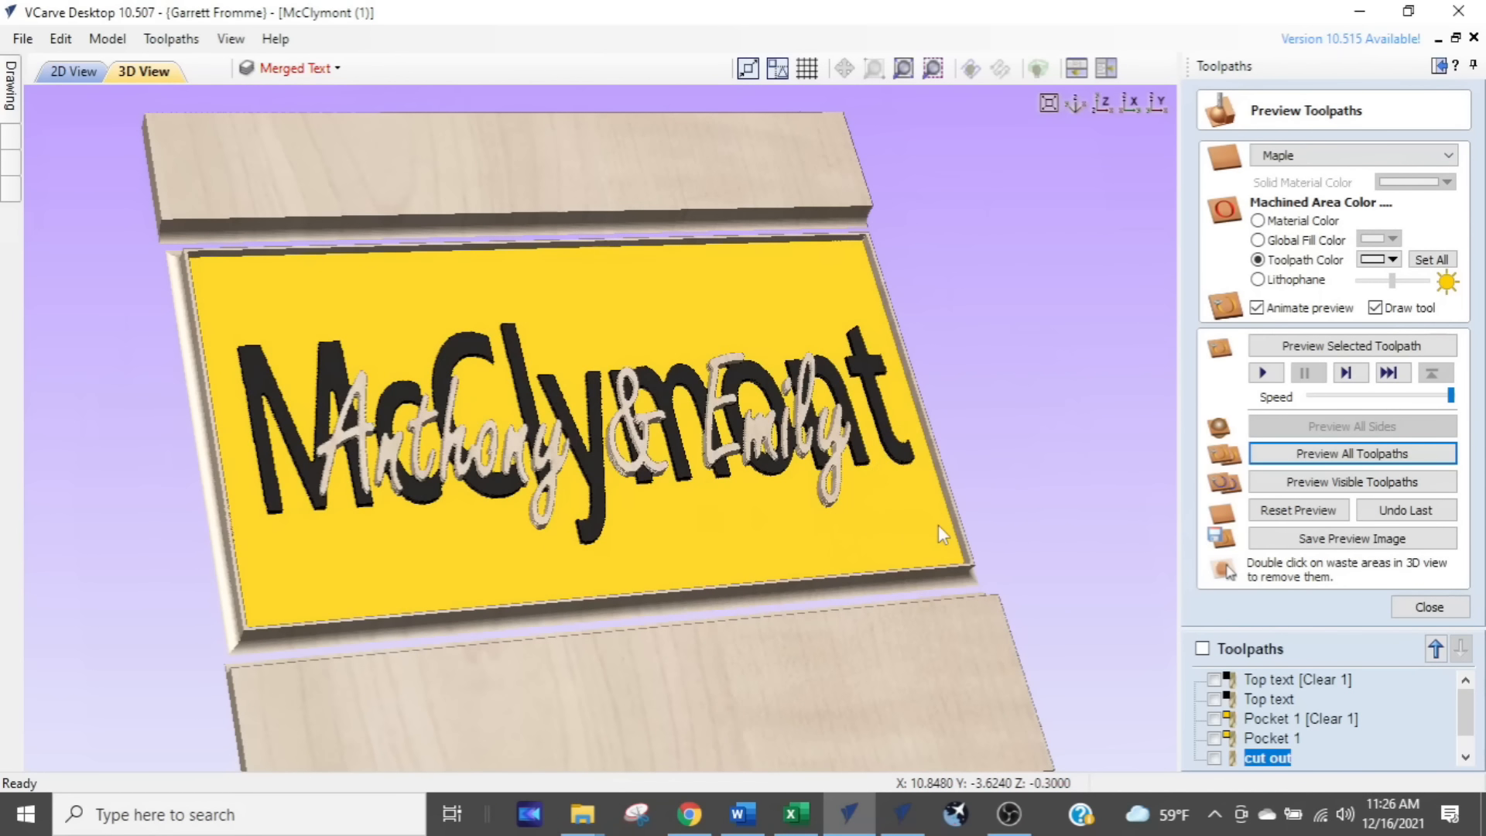
{"action": "left_click", "coordinate": [1263, 513]}
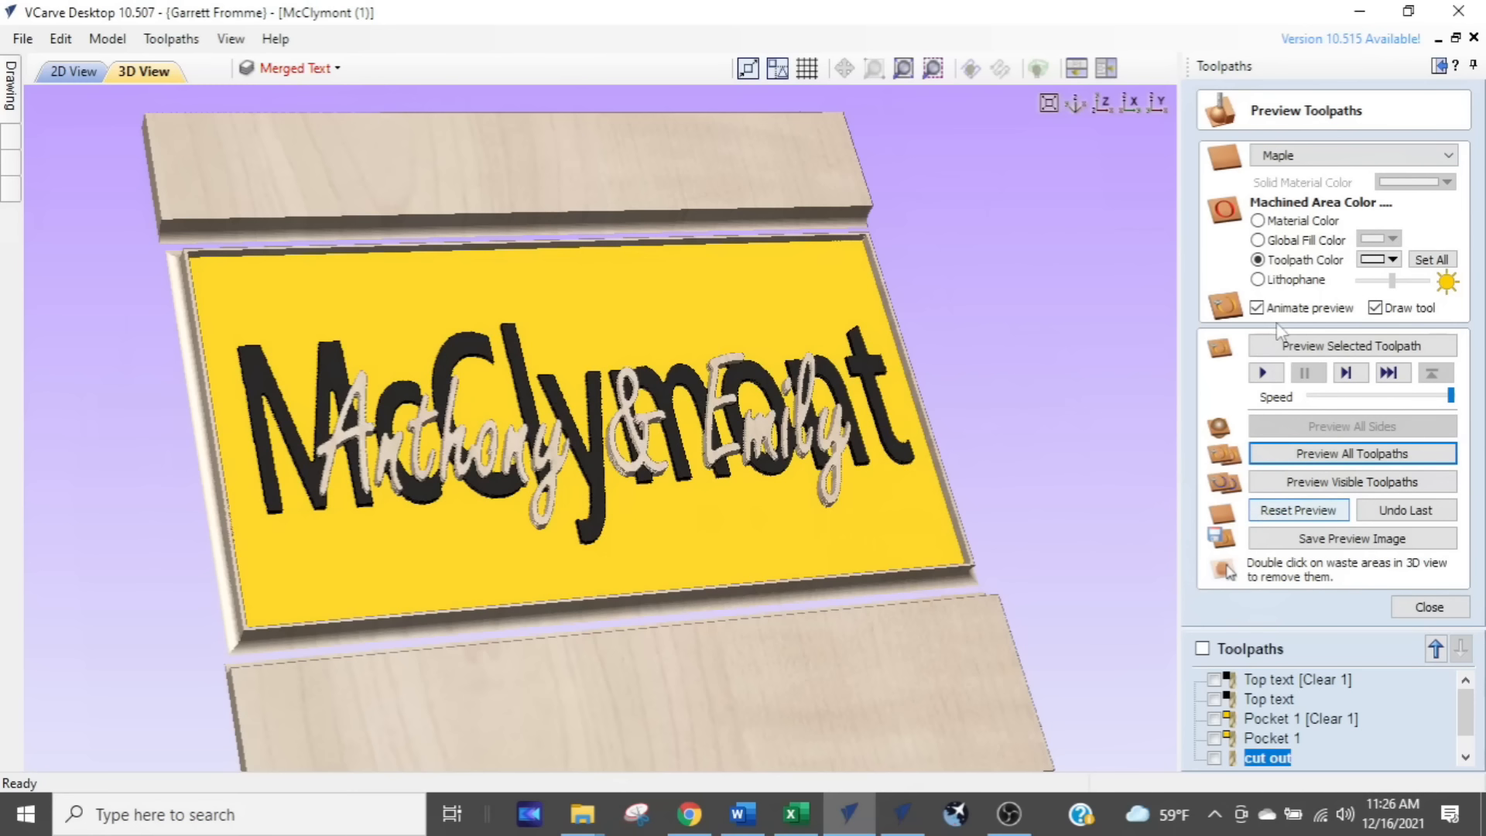
{"action": "left_click", "coordinate": [1292, 128]}
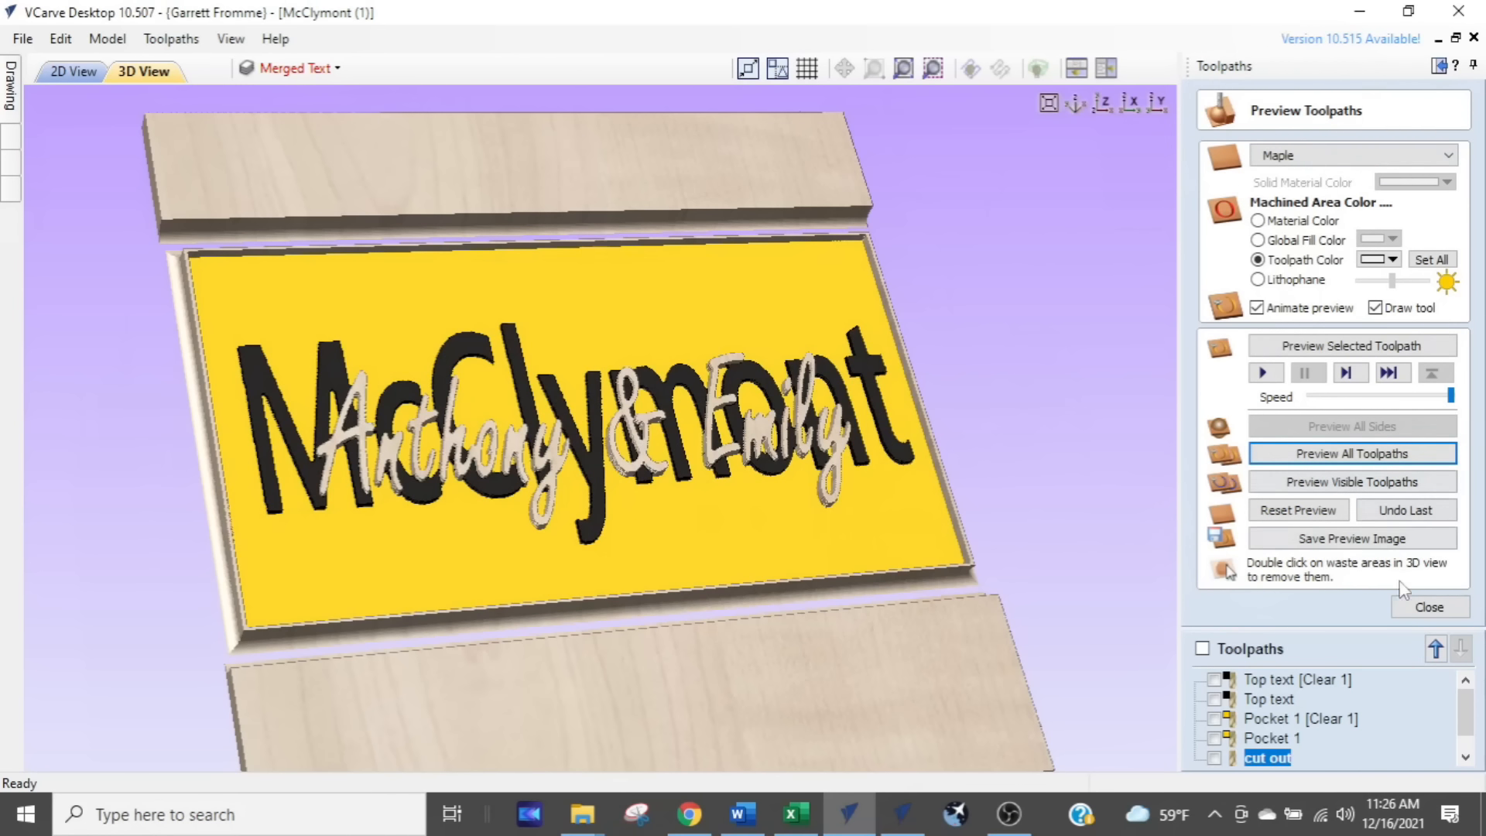
Step: Reset the toolpath preview and simulate only the cut out toolpath on the blank maple board, leaving the preview when done
{"action": "left_click", "coordinate": [1404, 610]}
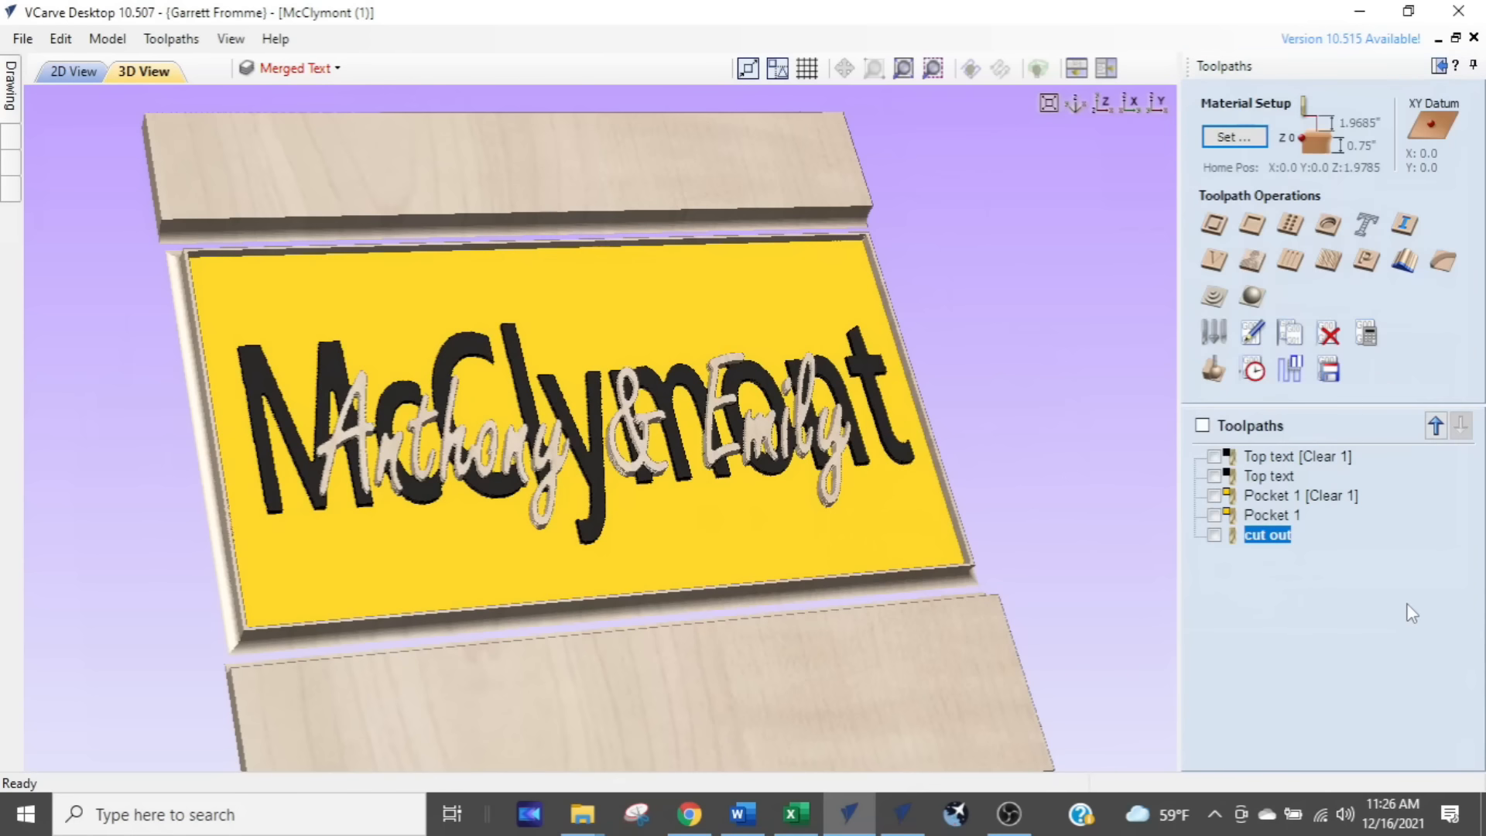
{"action": "left_click", "coordinate": [1211, 370]}
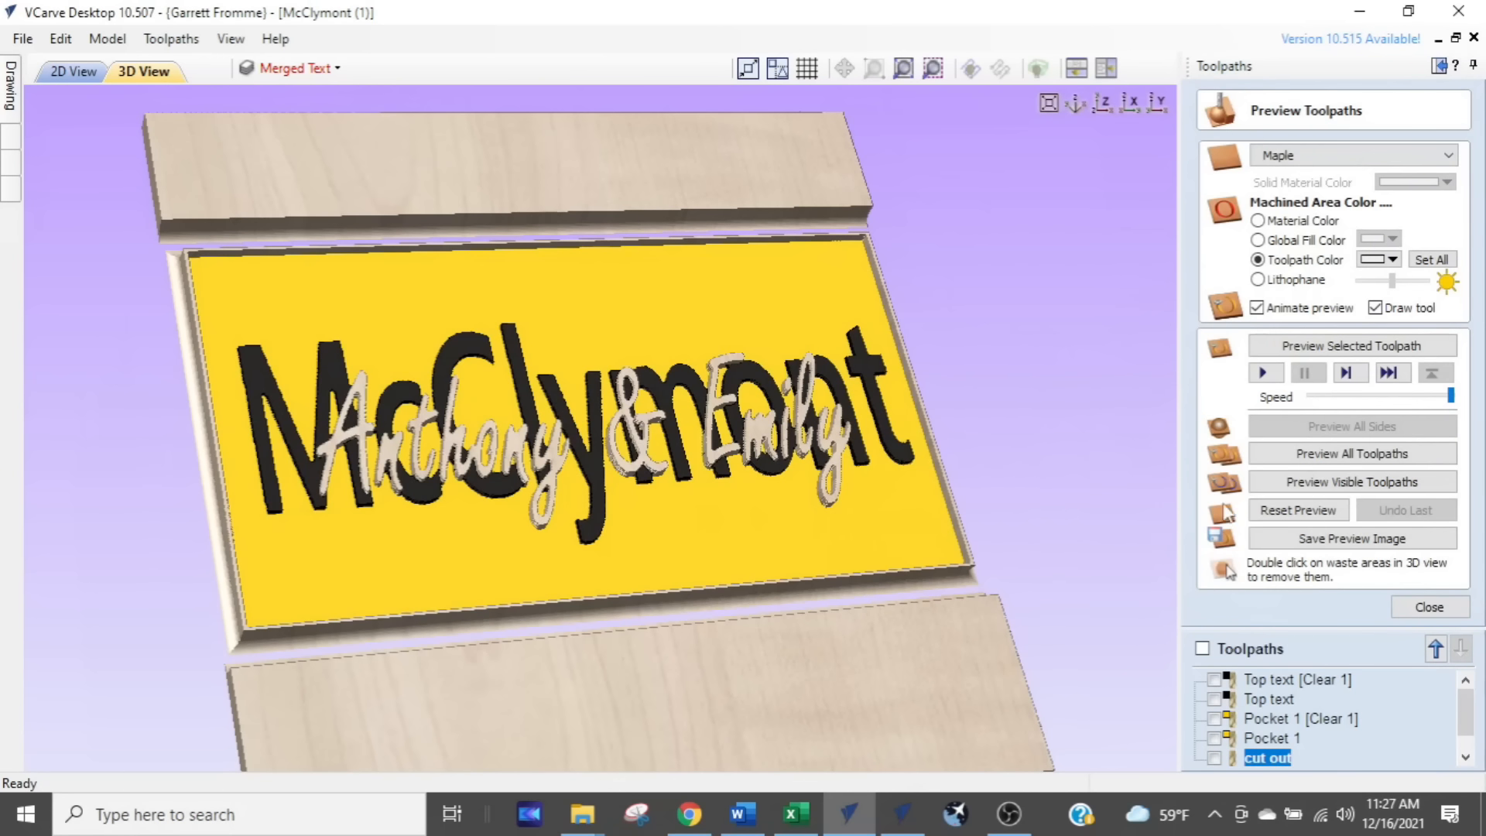
{"action": "left_click", "coordinate": [1285, 511]}
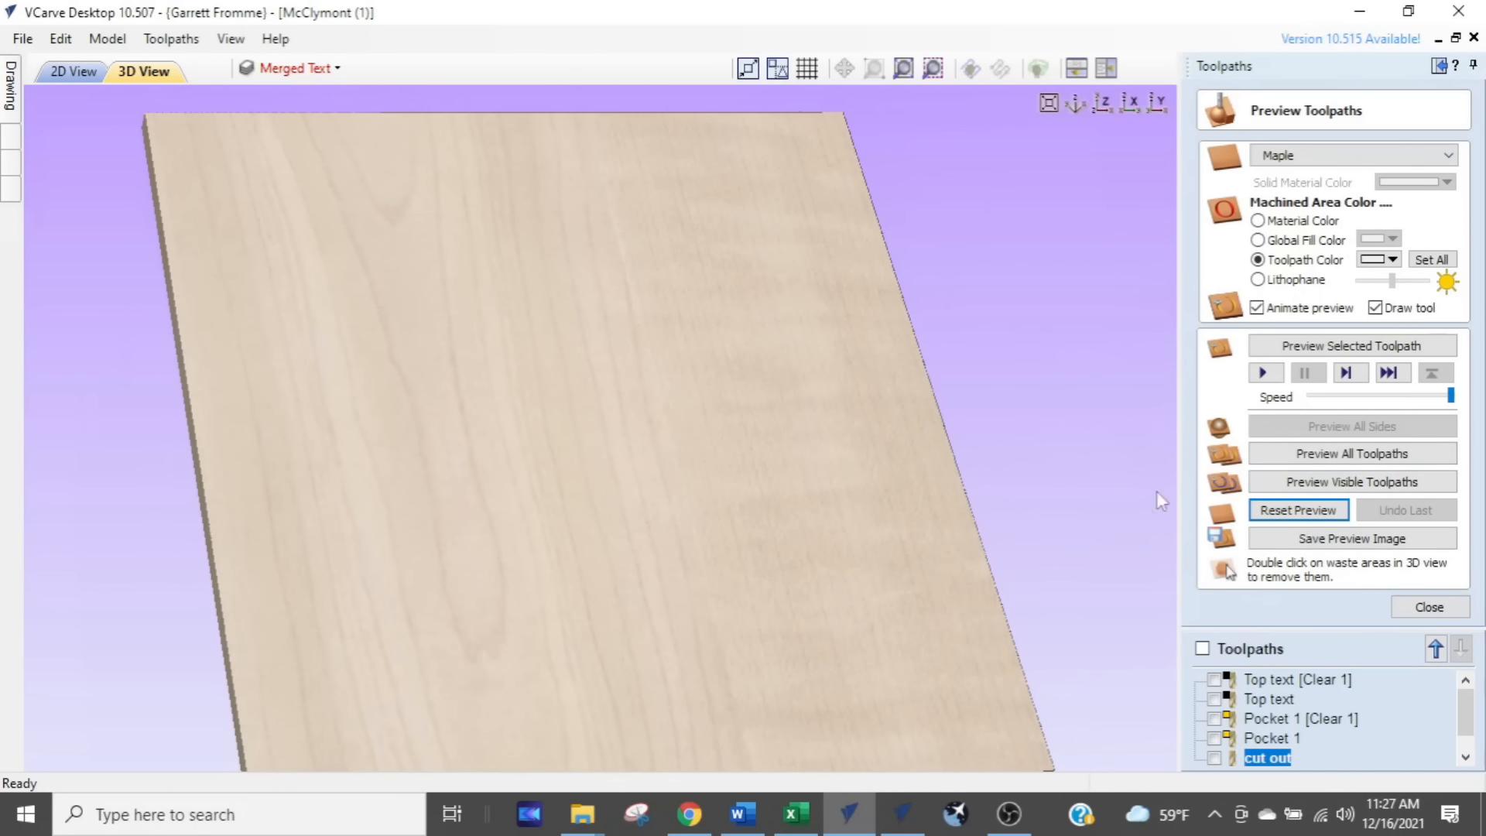
{"action": "left_click", "coordinate": [1311, 350]}
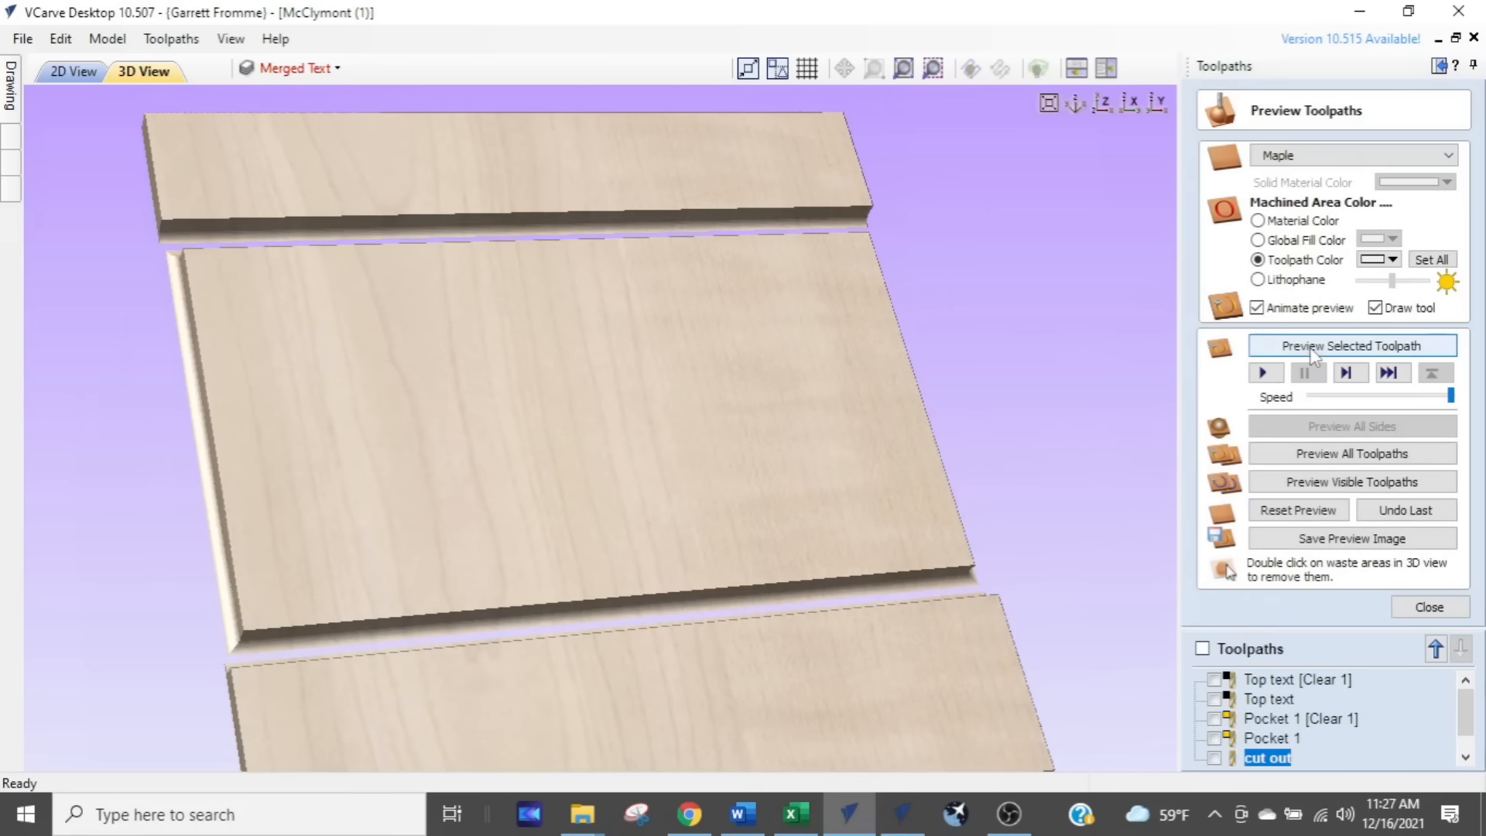
{"action": "left_click_drag", "start_coordinate": [620, 454], "coordinate": [565, 462]}
{"action": "left_click", "coordinate": [562, 453]}
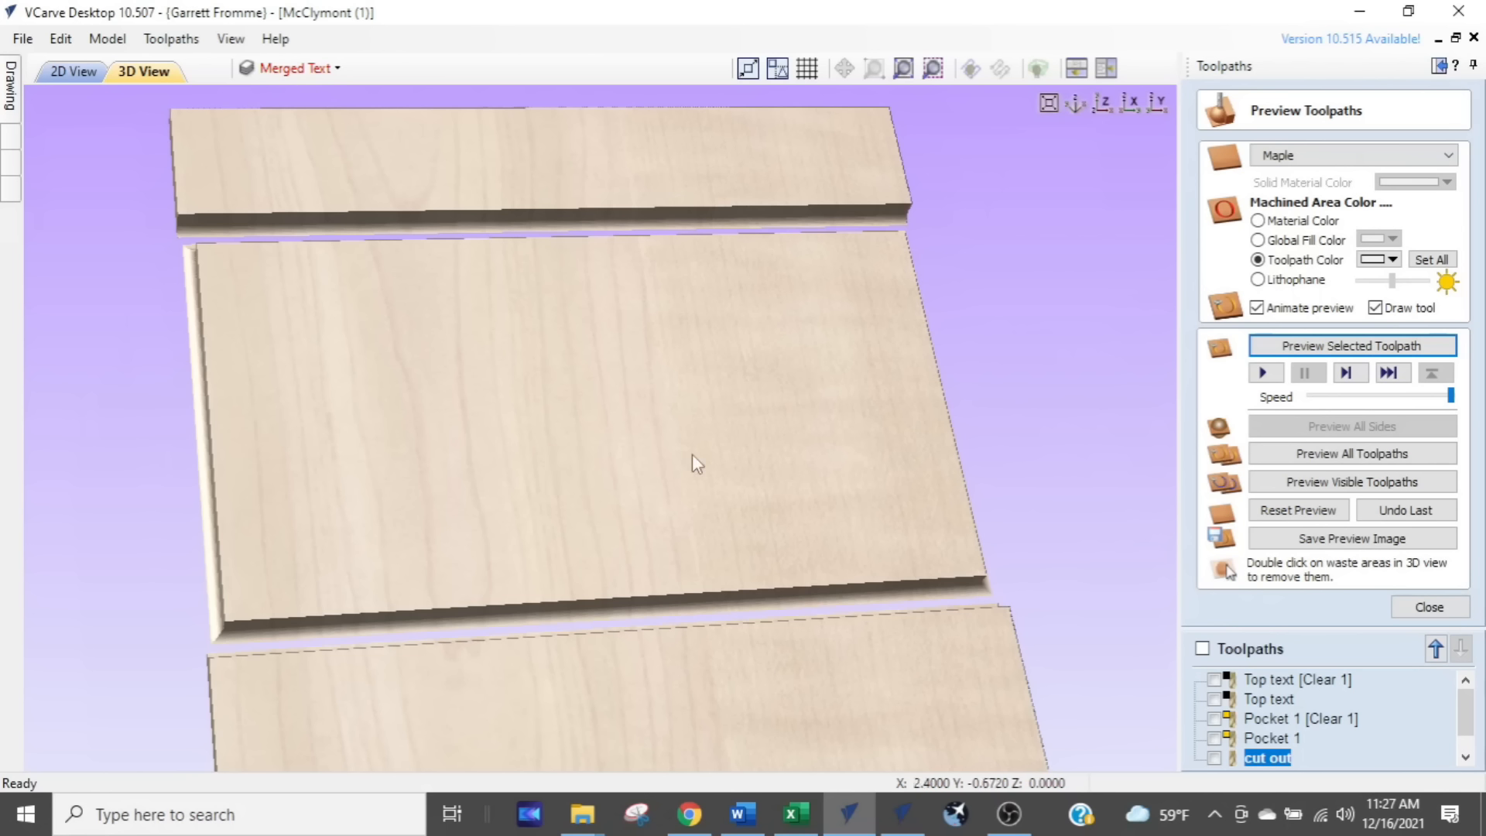
{"action": "left_click", "coordinate": [1414, 610]}
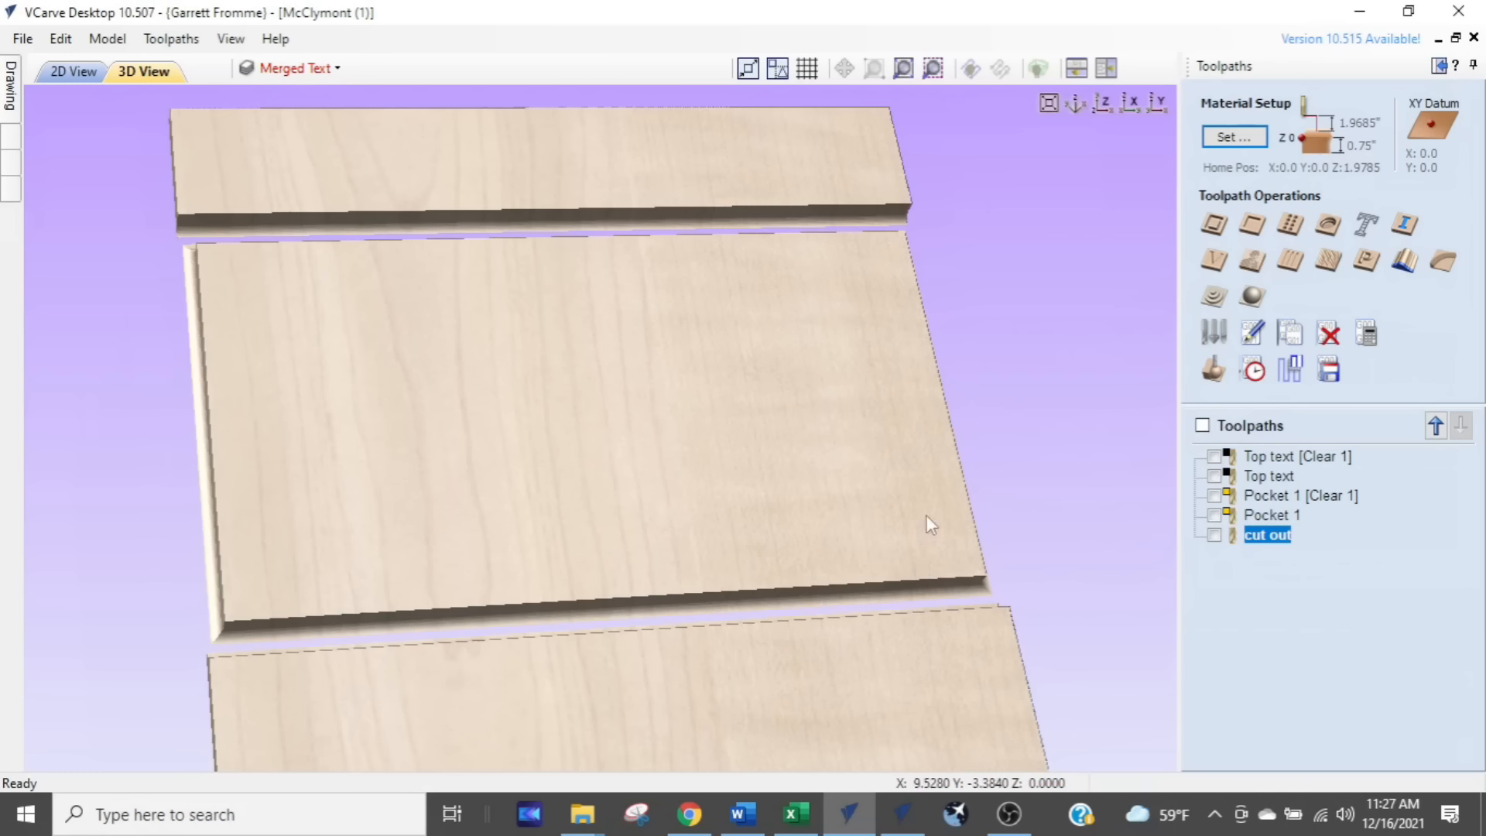
Step: Set up saving of the selected cut out toolpath, reviewing the available post processors and keeping Grbl (inch) (*.gcode)
{"action": "left_click", "coordinate": [1329, 372]}
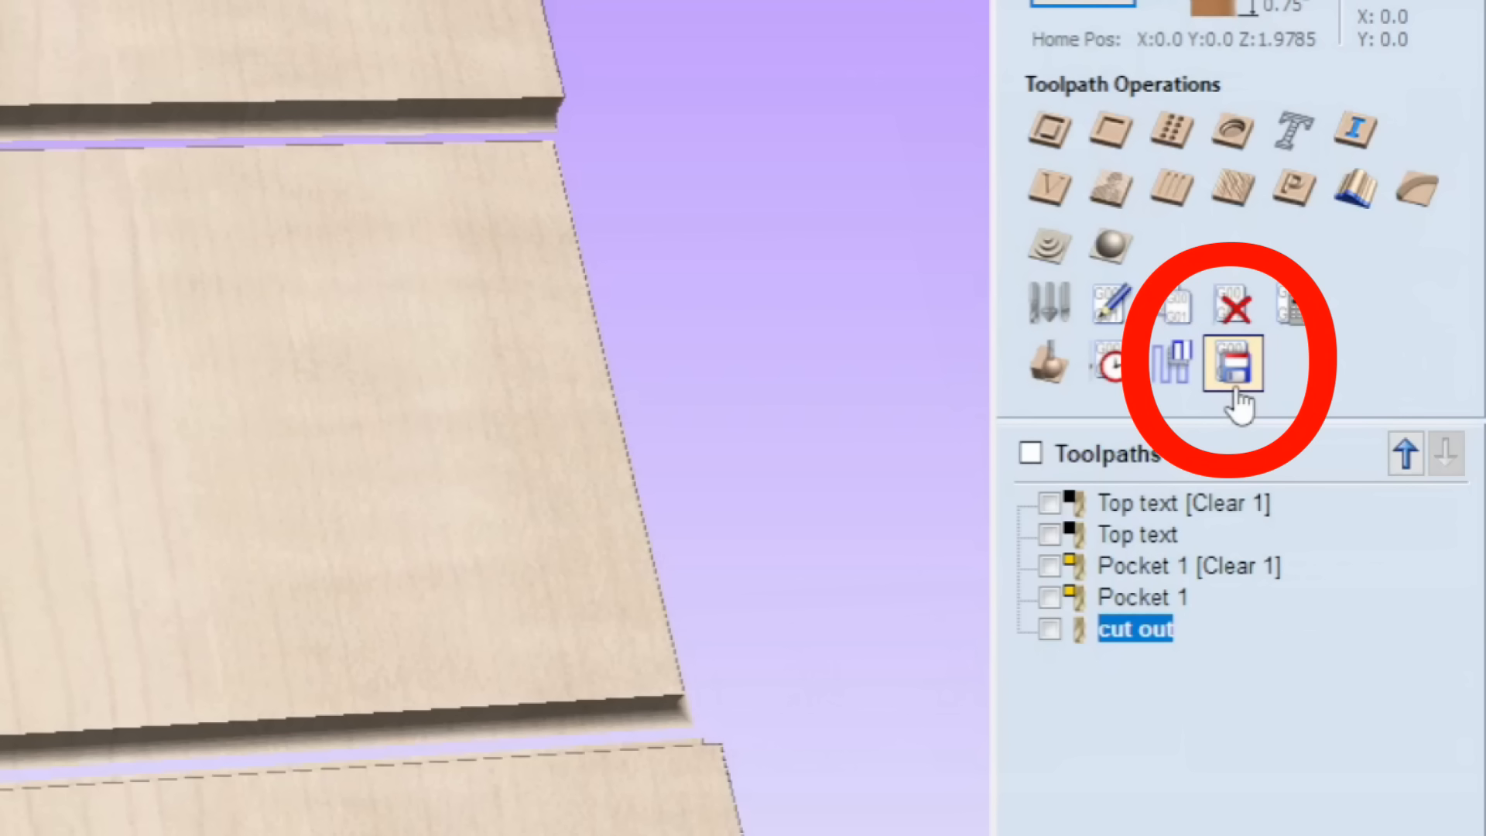
{"action": "left_click", "coordinate": [1239, 401]}
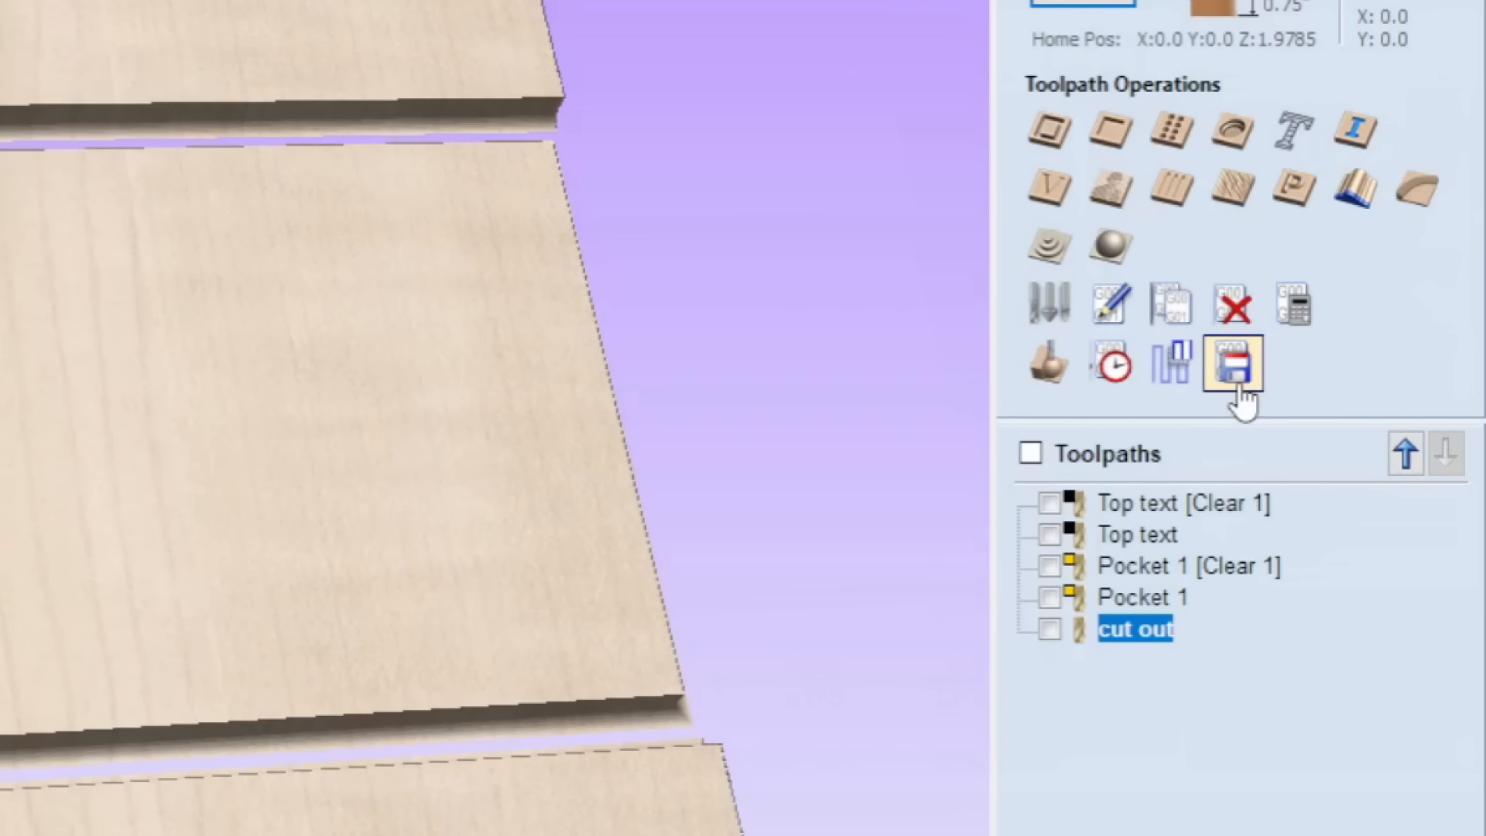
{"action": "left_click", "coordinate": [1239, 403]}
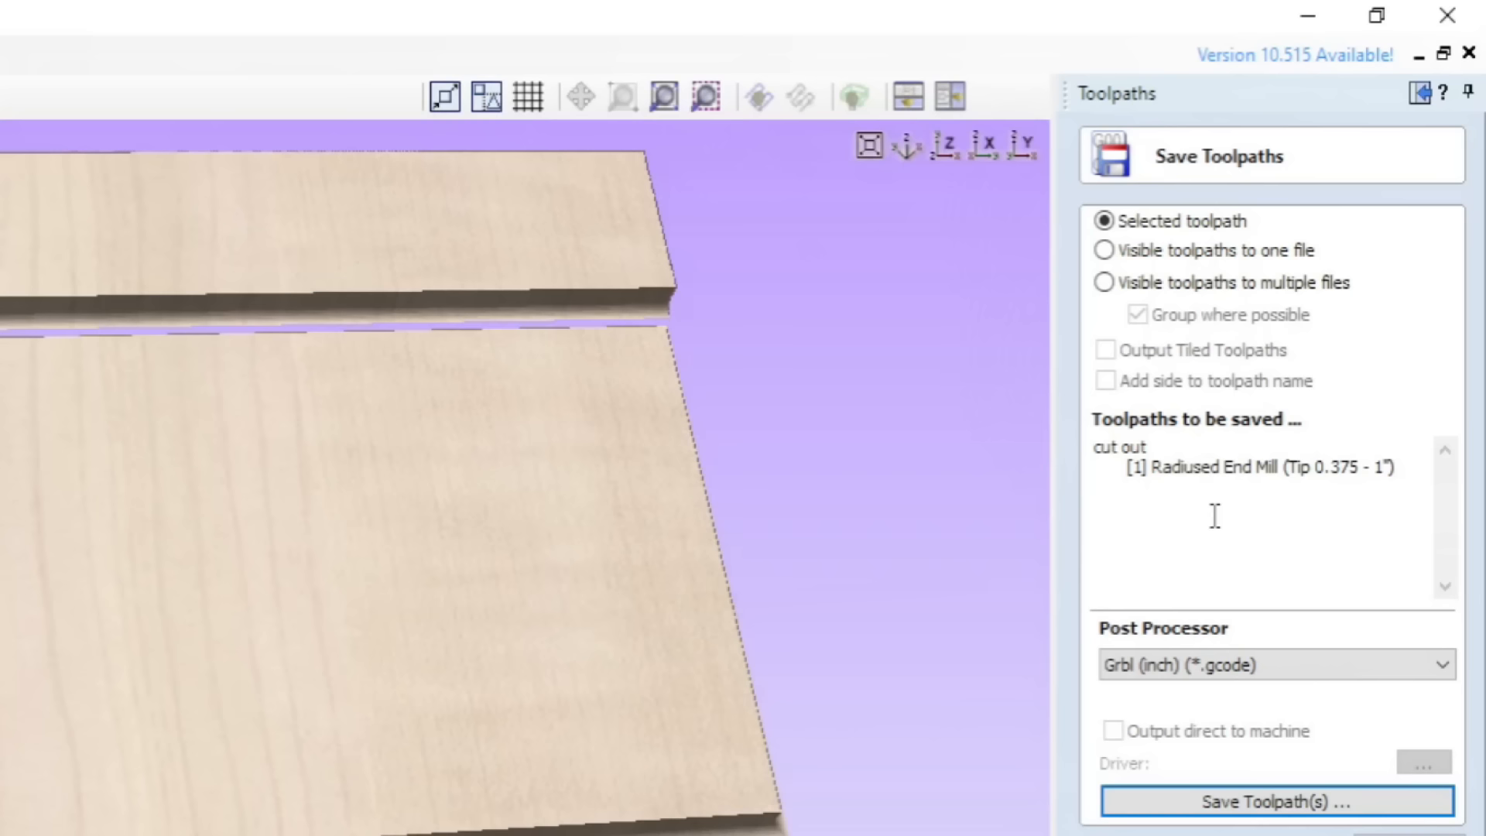
{"action": "left_click", "coordinate": [1208, 660]}
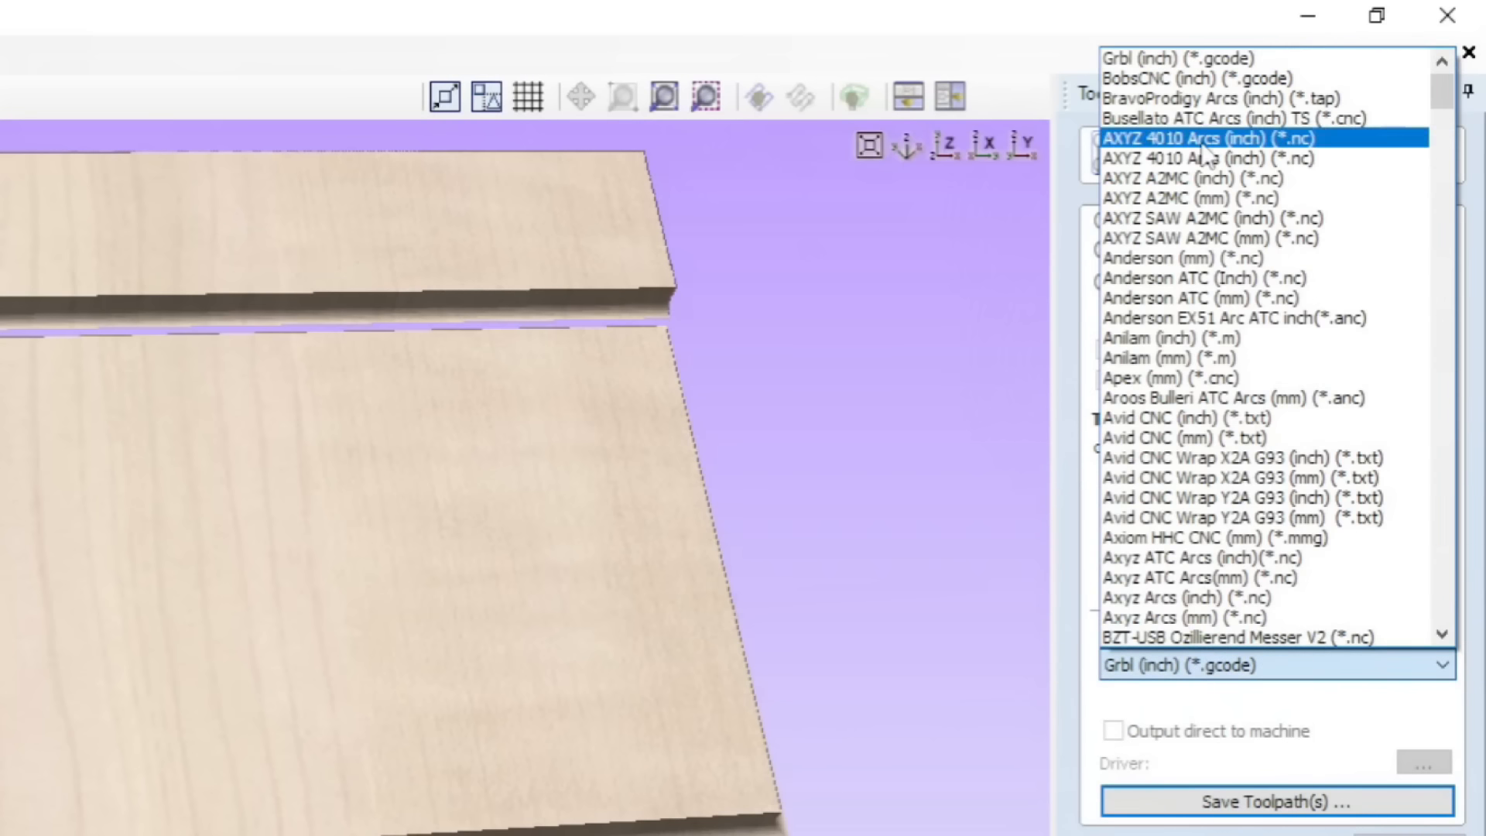
{"action": "left_click", "coordinate": [1220, 672]}
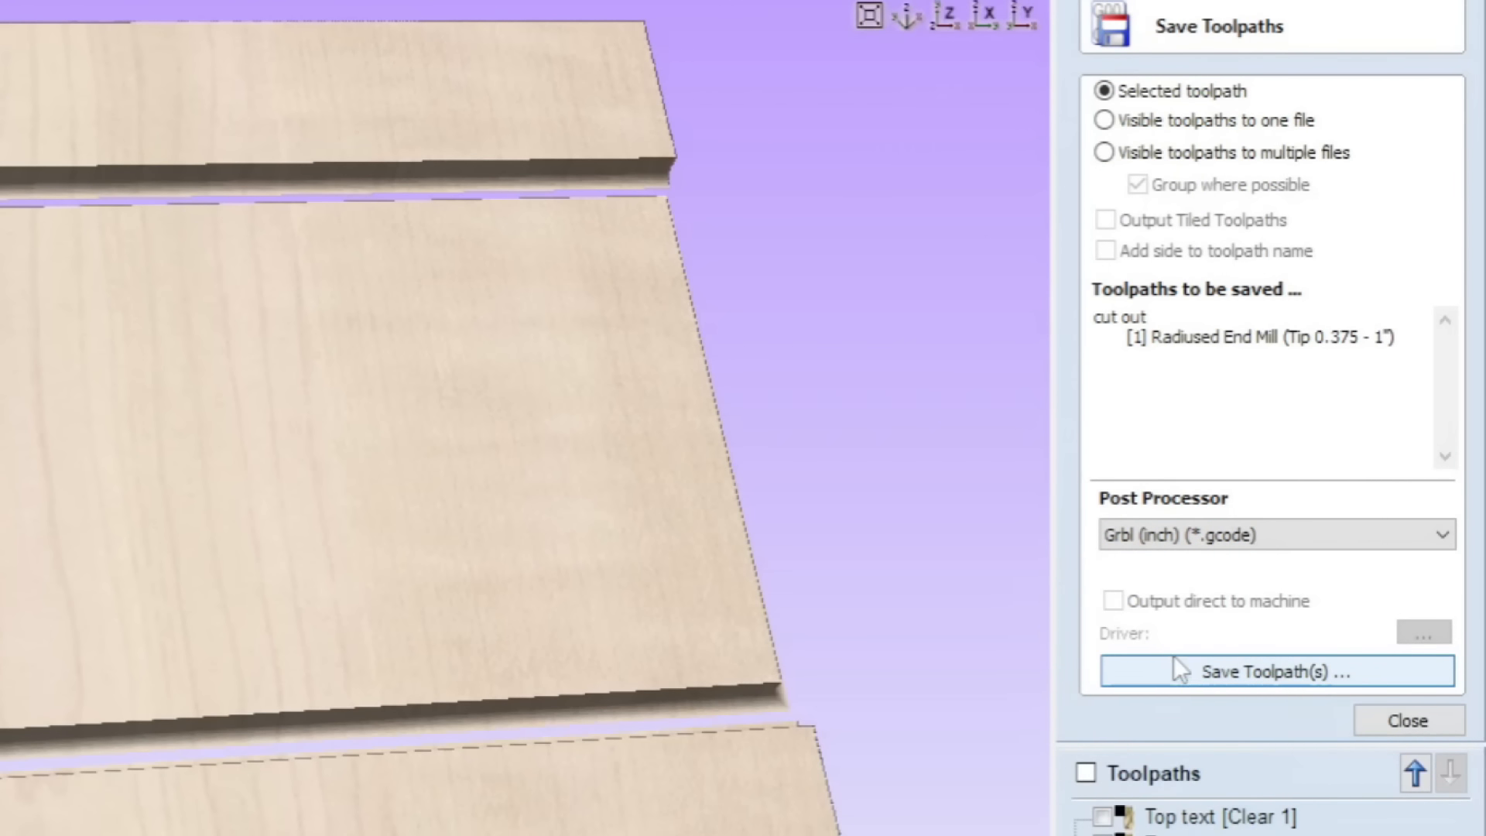
{"action": "left_click", "coordinate": [1175, 670]}
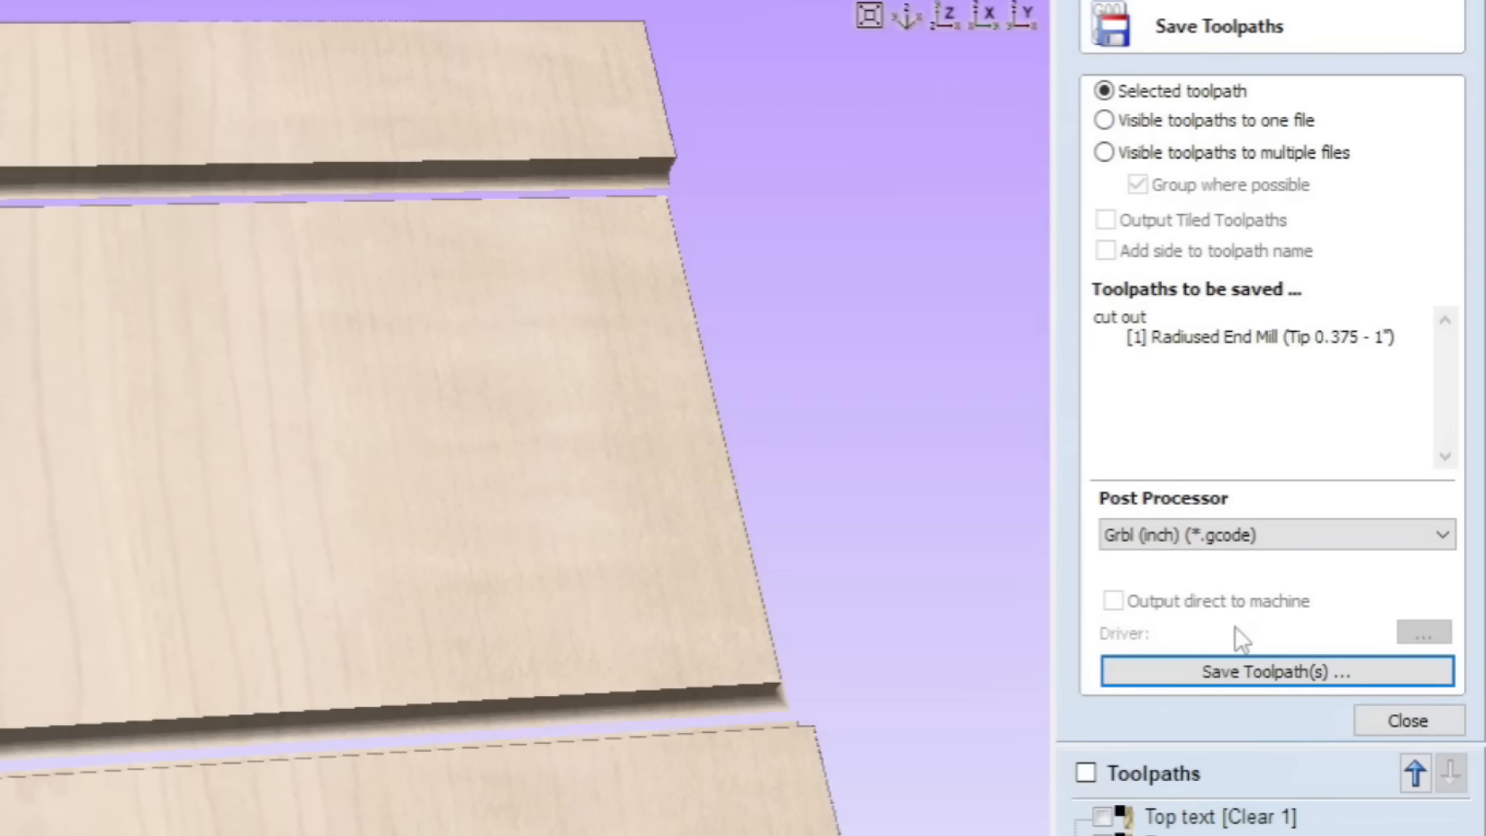
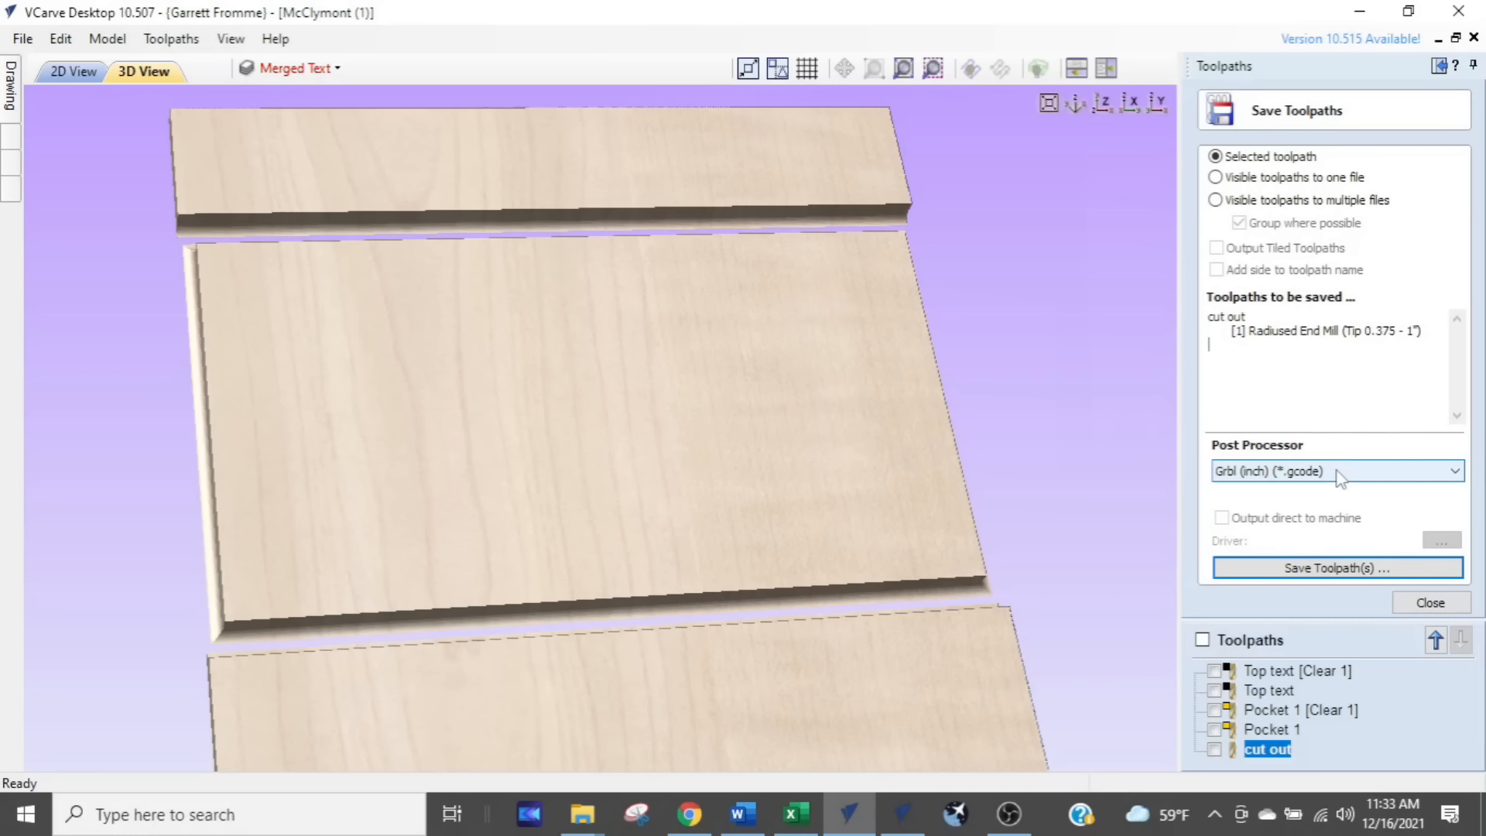
{"action": "left_click", "coordinate": [1293, 569]}
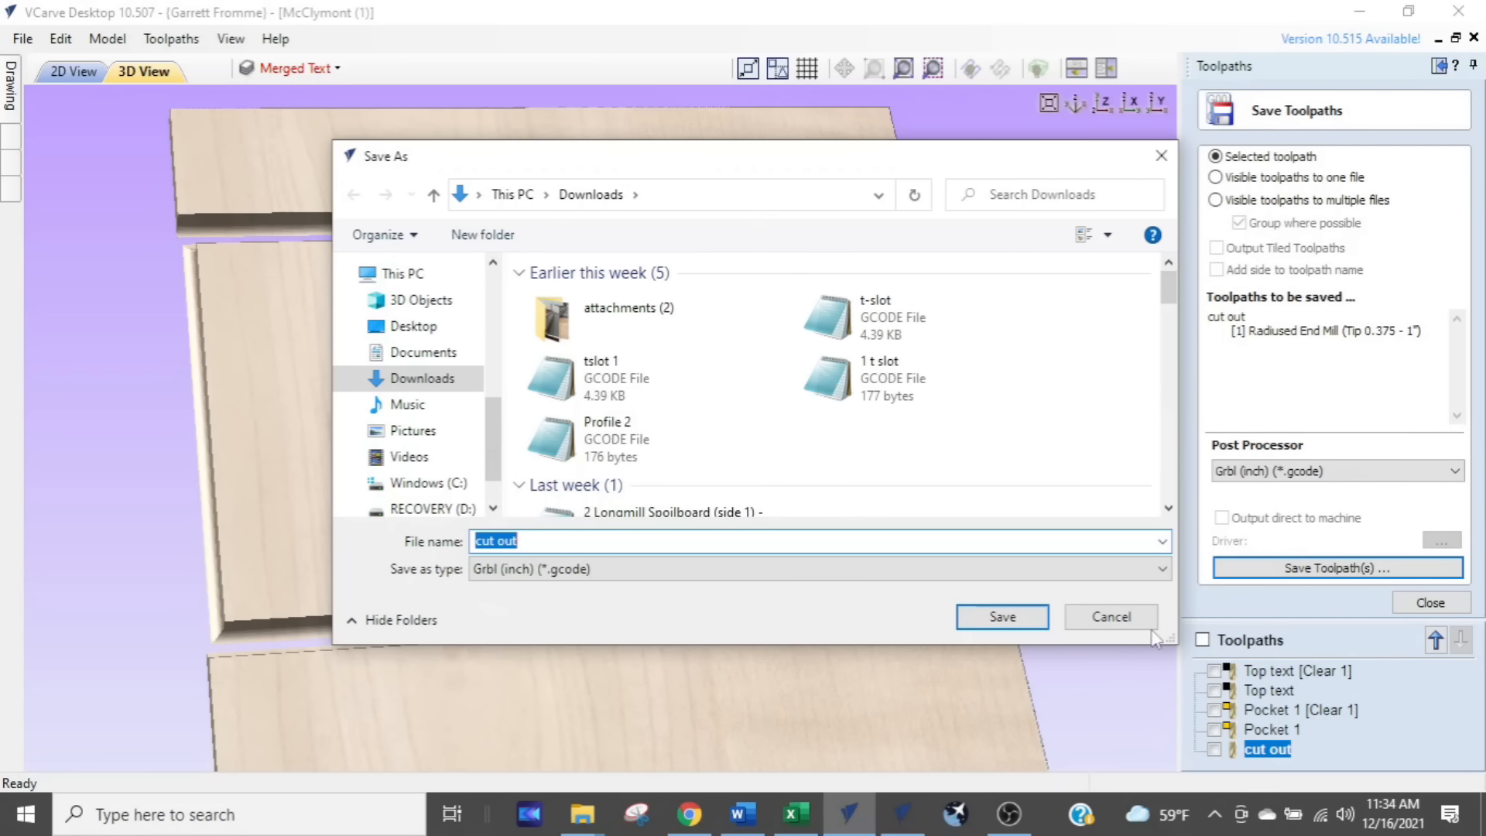
{"action": "left_click", "coordinate": [1112, 616]}
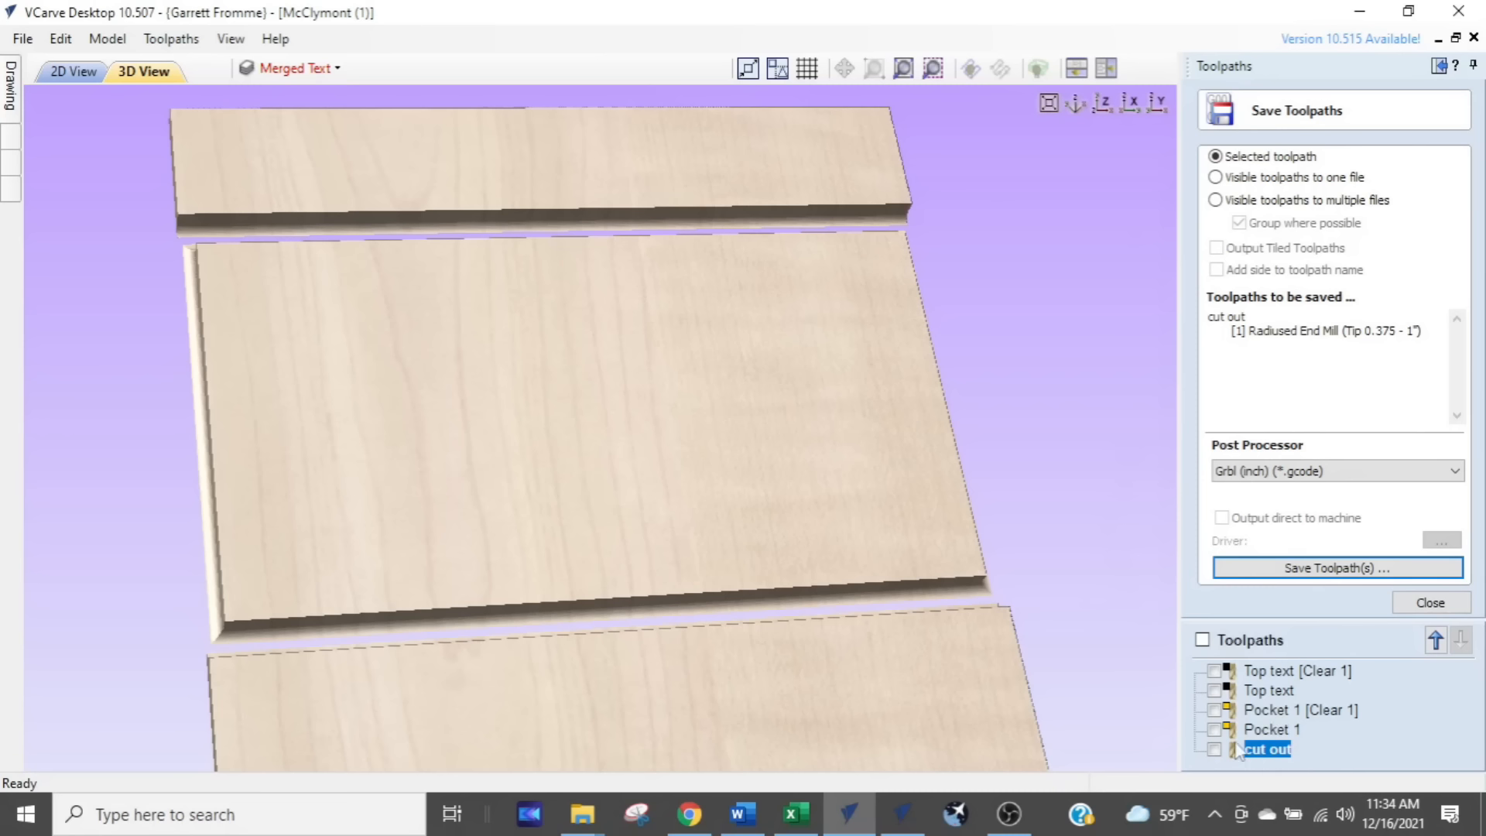
Step: Select the Pocket 1 [Clear 1] toolpath for saving, showing all toolpaths on the board and hiding them again
{"action": "left_click", "coordinate": [1201, 642]}
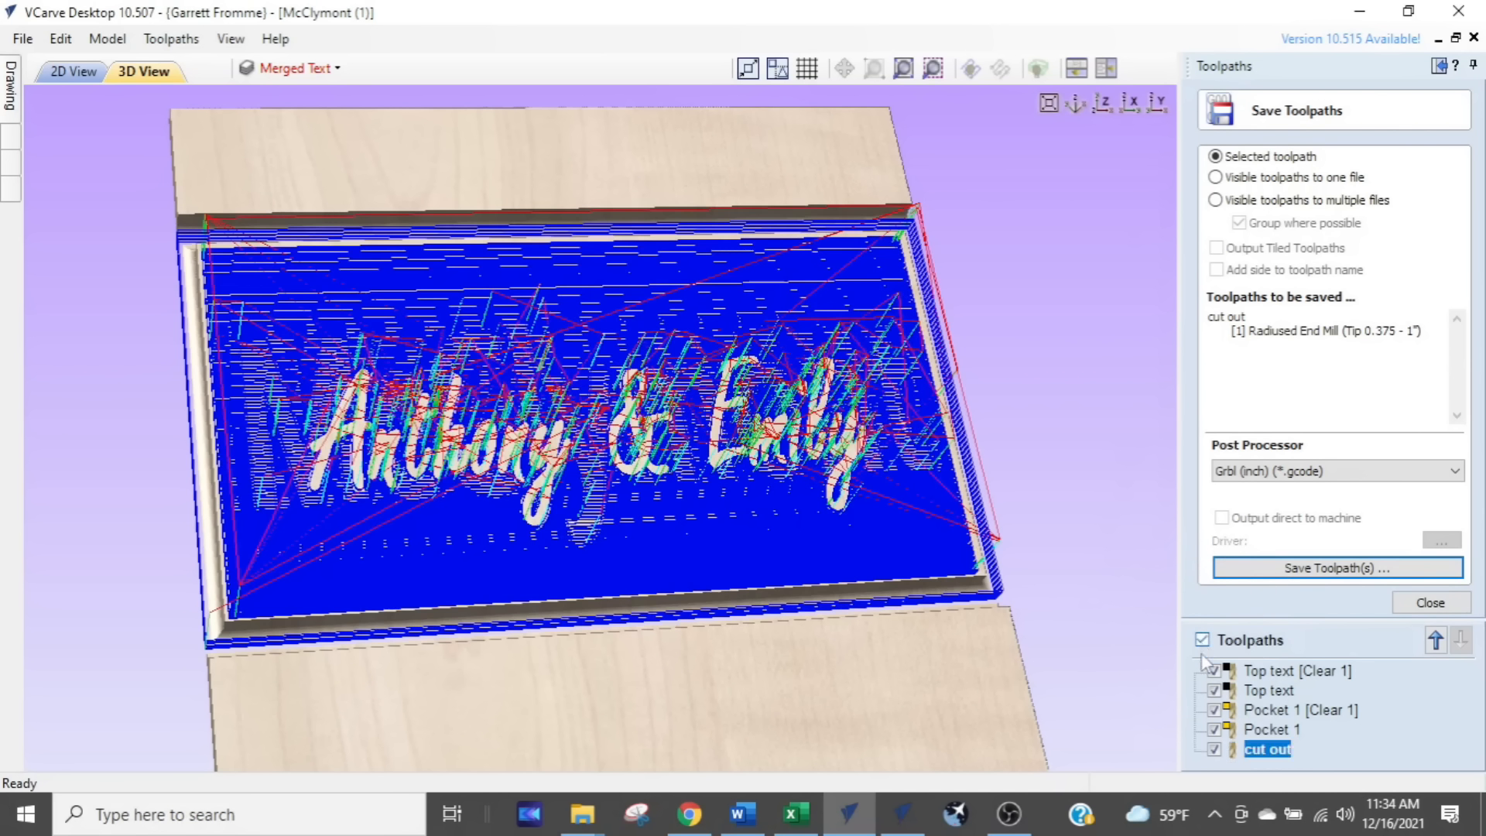
{"action": "left_click", "coordinate": [1283, 712]}
{"action": "left_click", "coordinate": [1279, 749]}
{"action": "left_click", "coordinate": [1282, 710]}
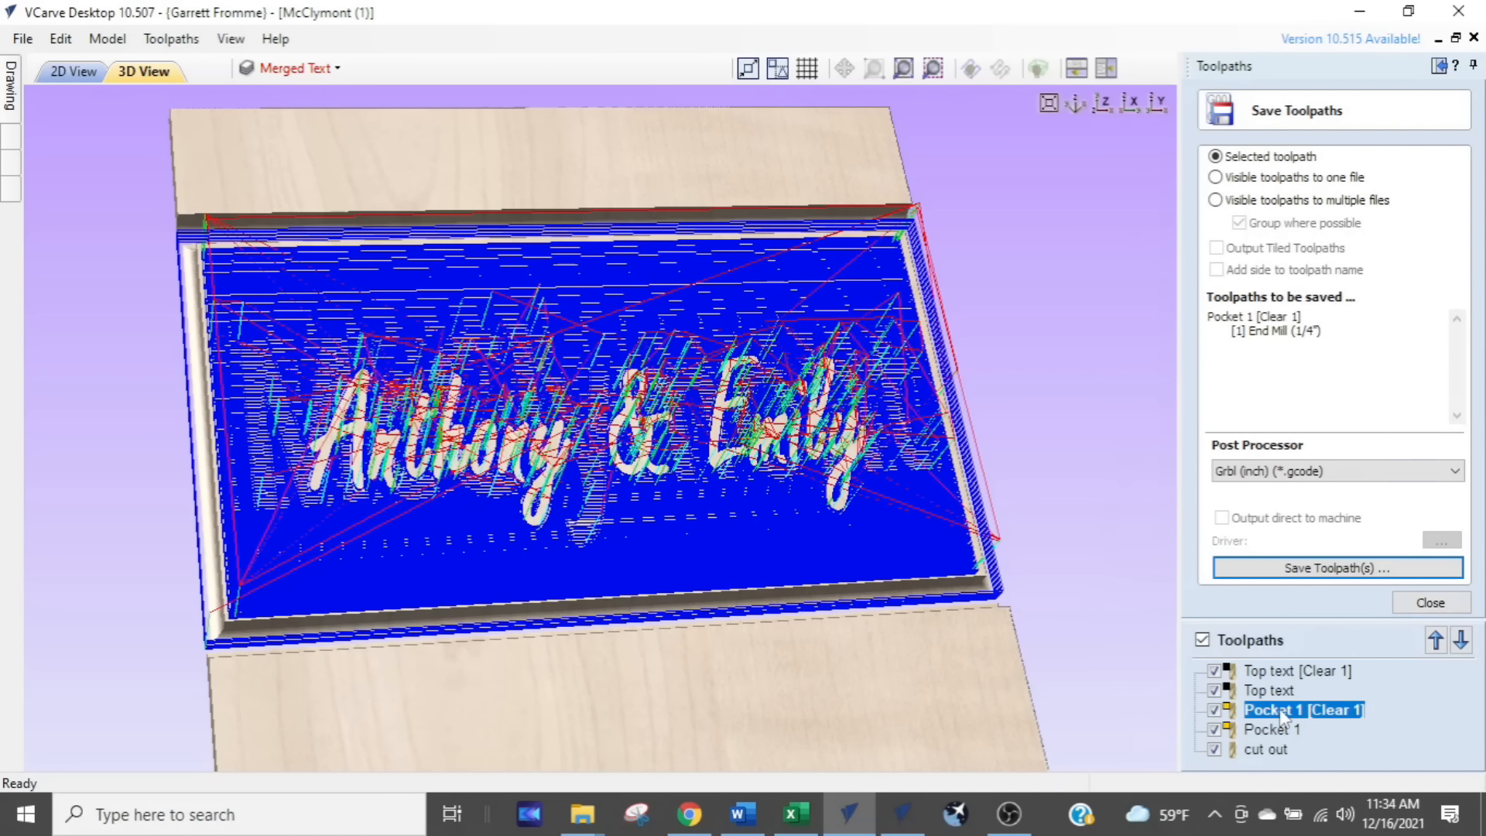
{"action": "left_click", "coordinate": [1202, 640]}
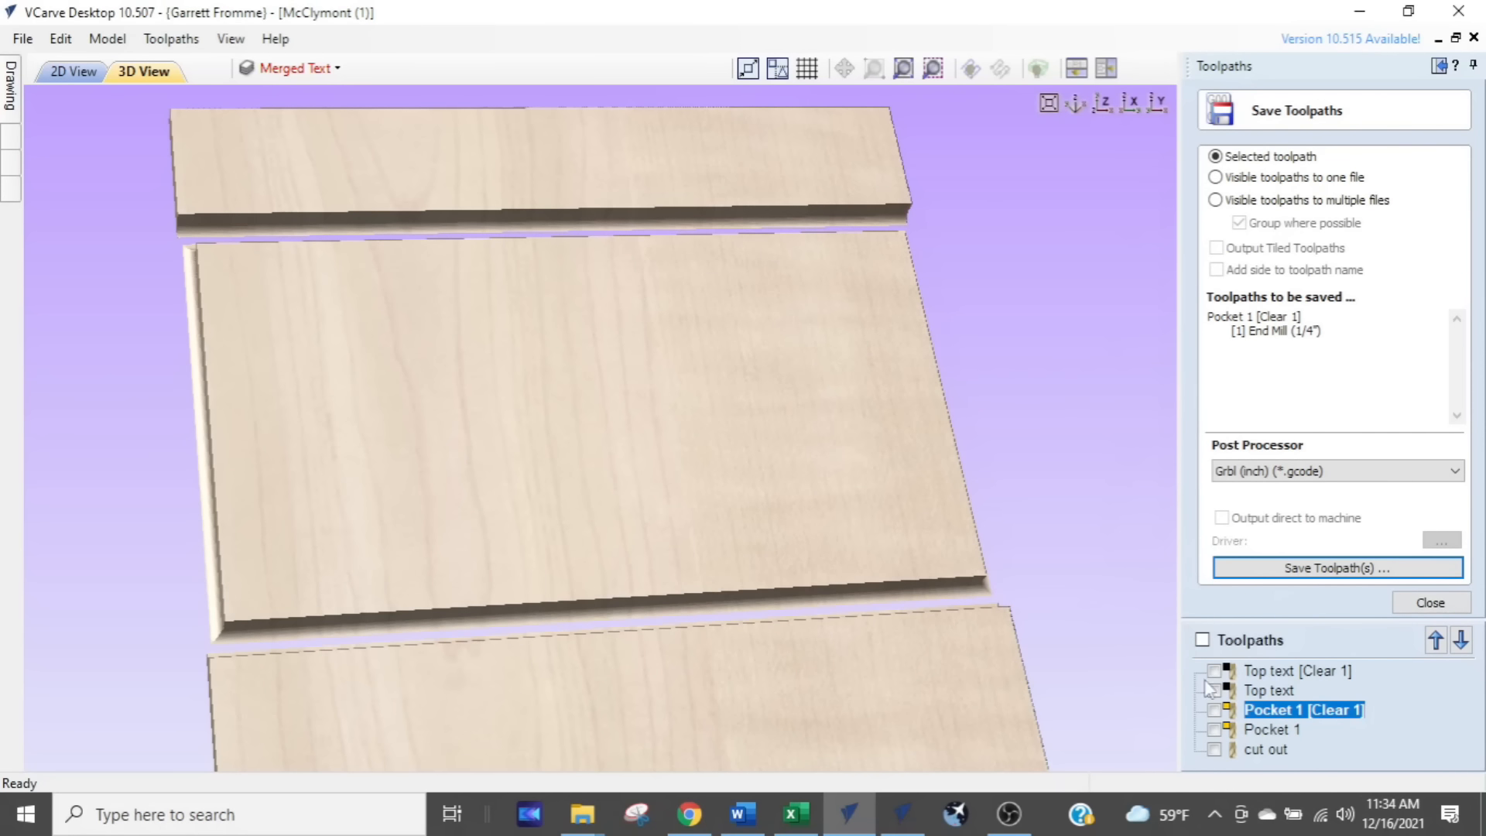
Step: Select the cut out toolpath for saving and check which tool it uses in the list of toolpaths being saved
{"action": "left_click", "coordinate": [1270, 749]}
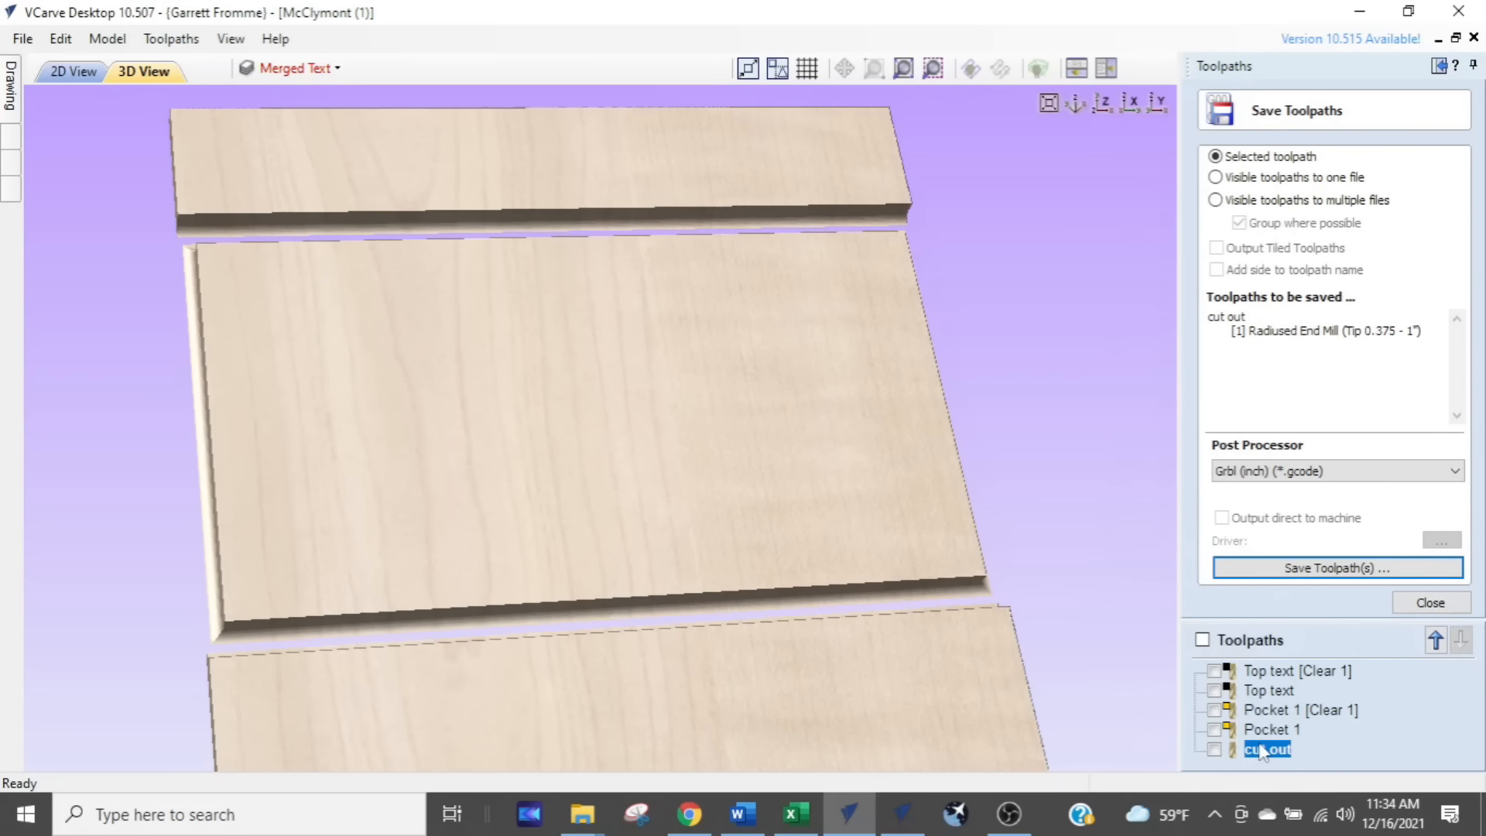
{"action": "mouse_move", "coordinate": [1269, 720]}
{"action": "left_click", "coordinate": [1274, 715]}
{"action": "key", "text": "ctrl"}
{"action": "key", "text": "ctrl"}
{"action": "key", "text": "ctrl"}
{"action": "key", "text": "ctrl"}
{"action": "key", "text": "ctrl"}
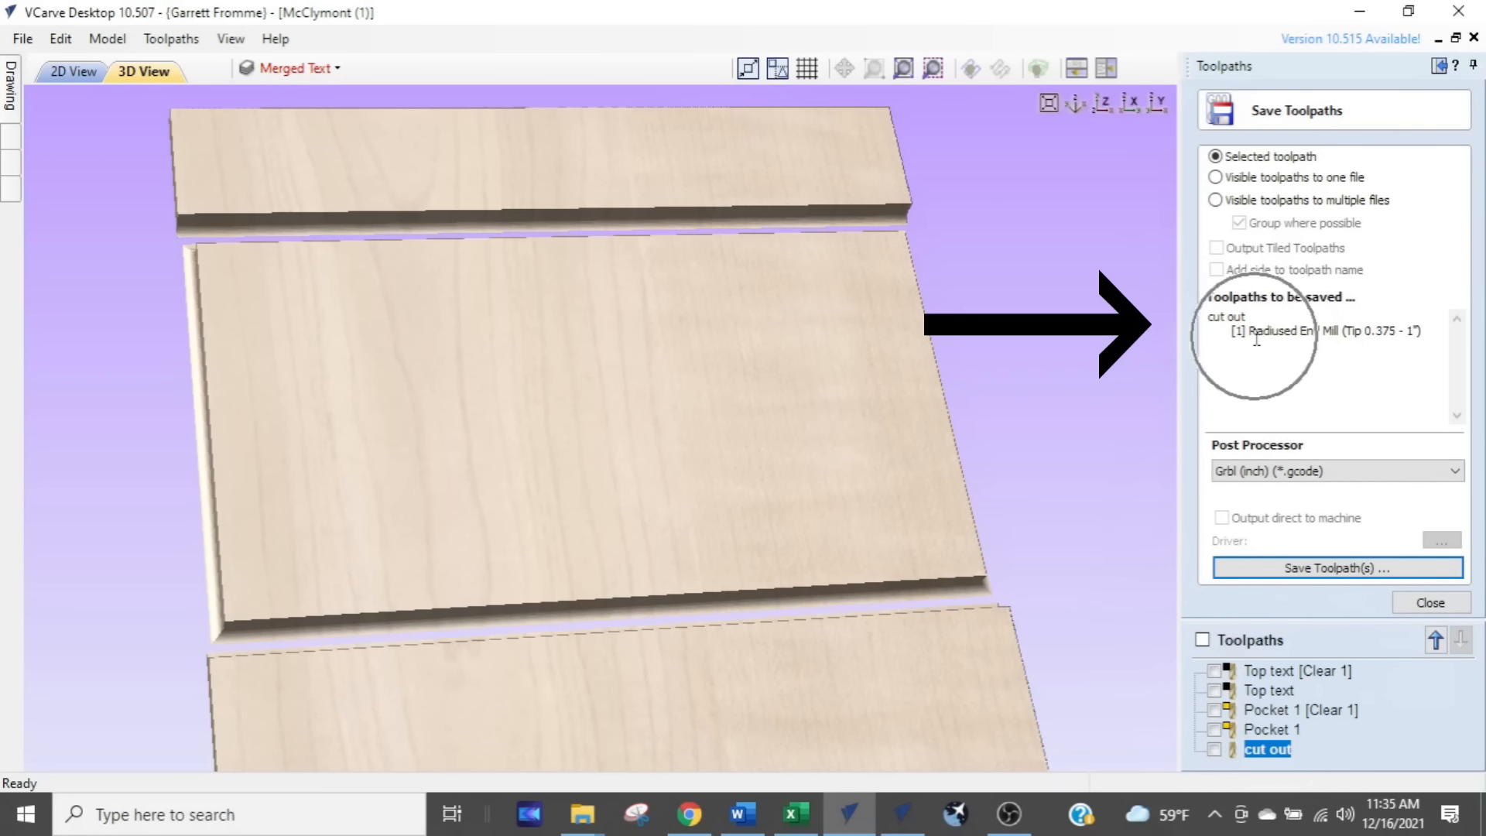
{"action": "mouse_move", "coordinate": [1268, 693]}
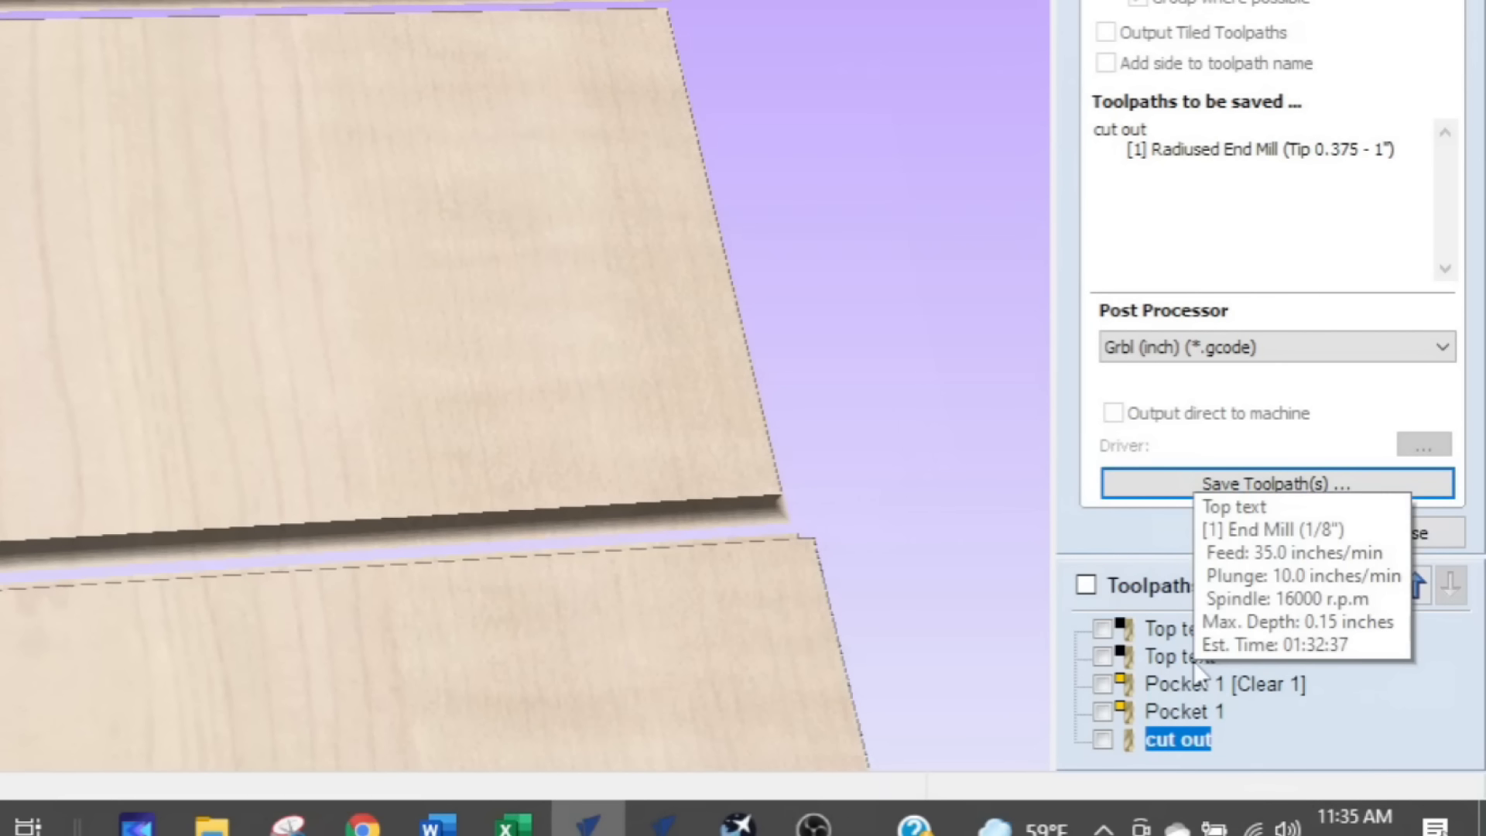
Step: Select the Top text toolpath for saving, highlight its tool entry to check it, and reselect the cut out toolpath
{"action": "left_click", "coordinate": [1193, 661]}
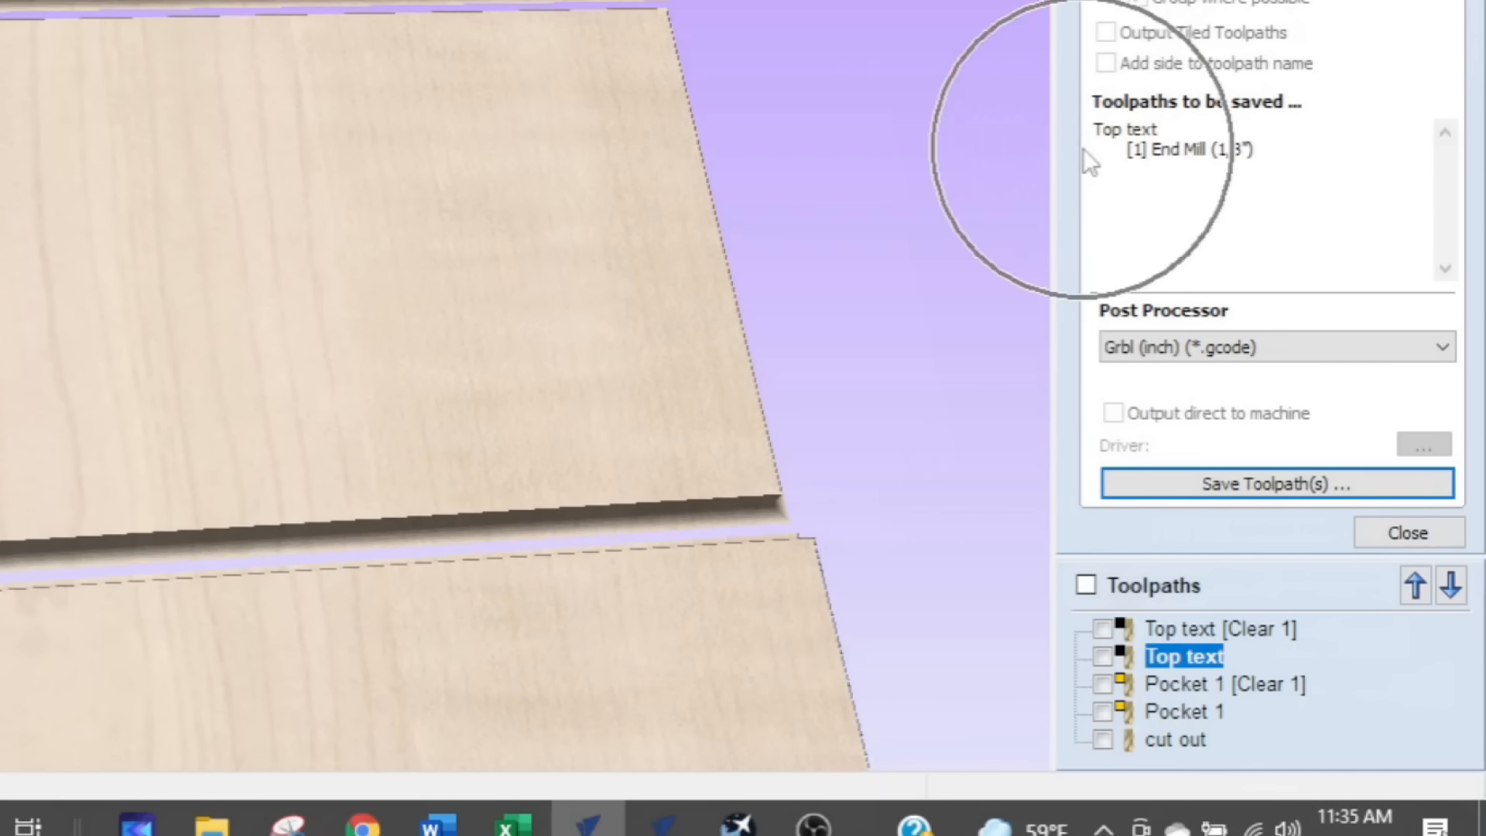
{"action": "left_click_drag", "start_coordinate": [1127, 149], "coordinate": [1279, 161]}
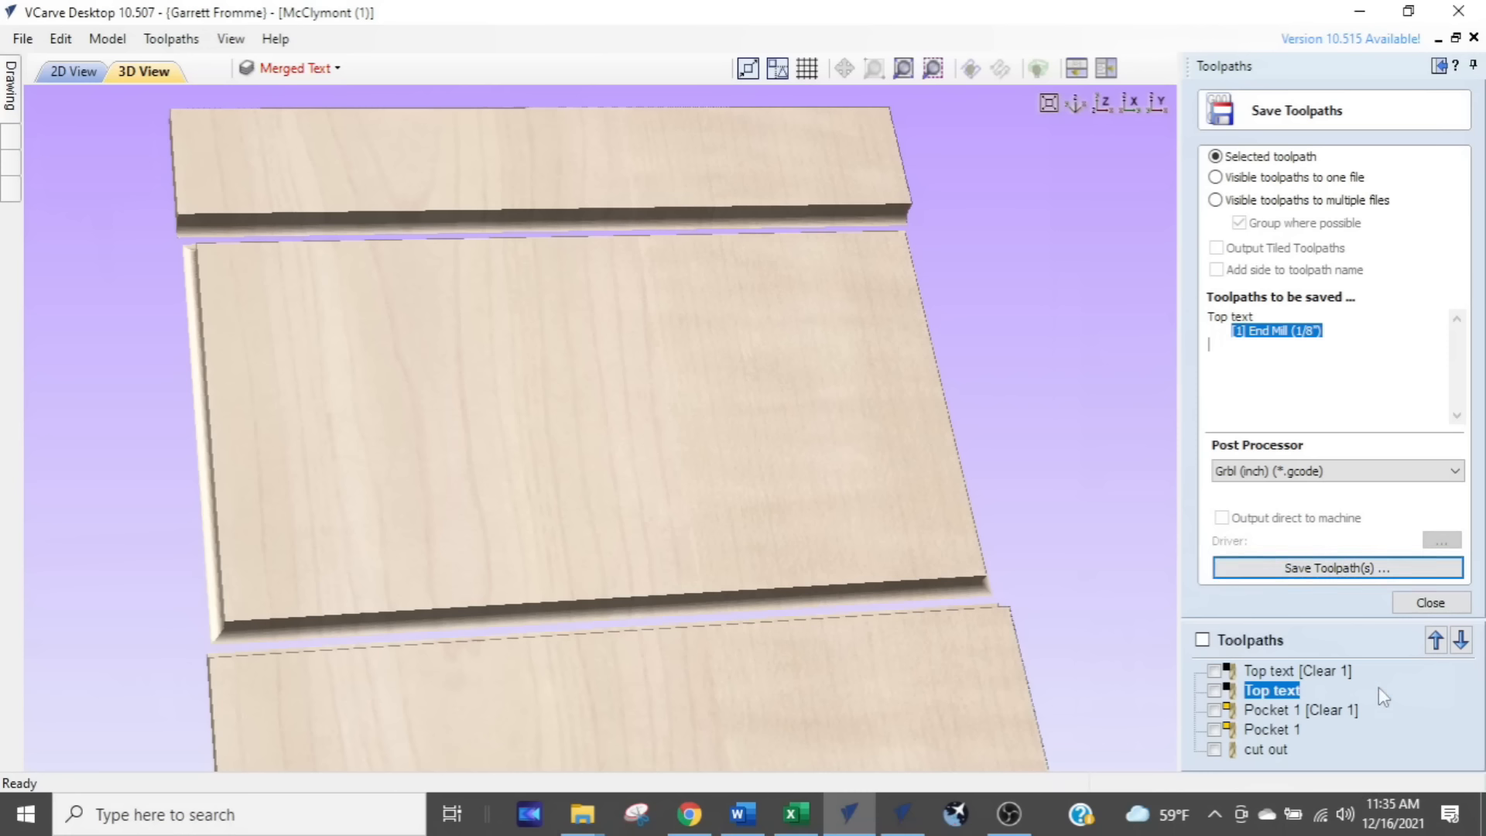
{"action": "mouse_move", "coordinate": [1262, 694]}
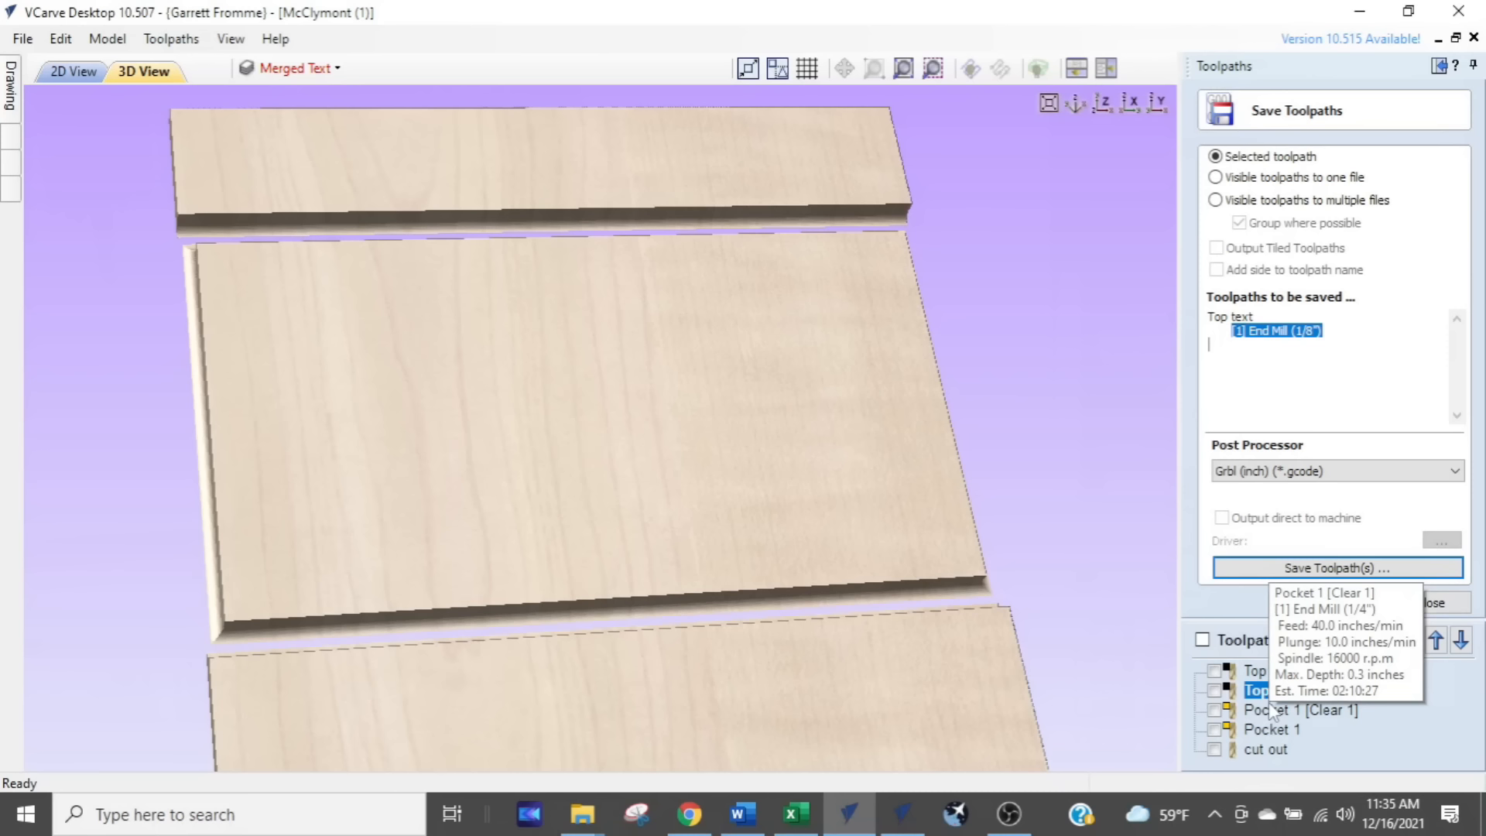
{"action": "left_click", "coordinate": [1267, 750]}
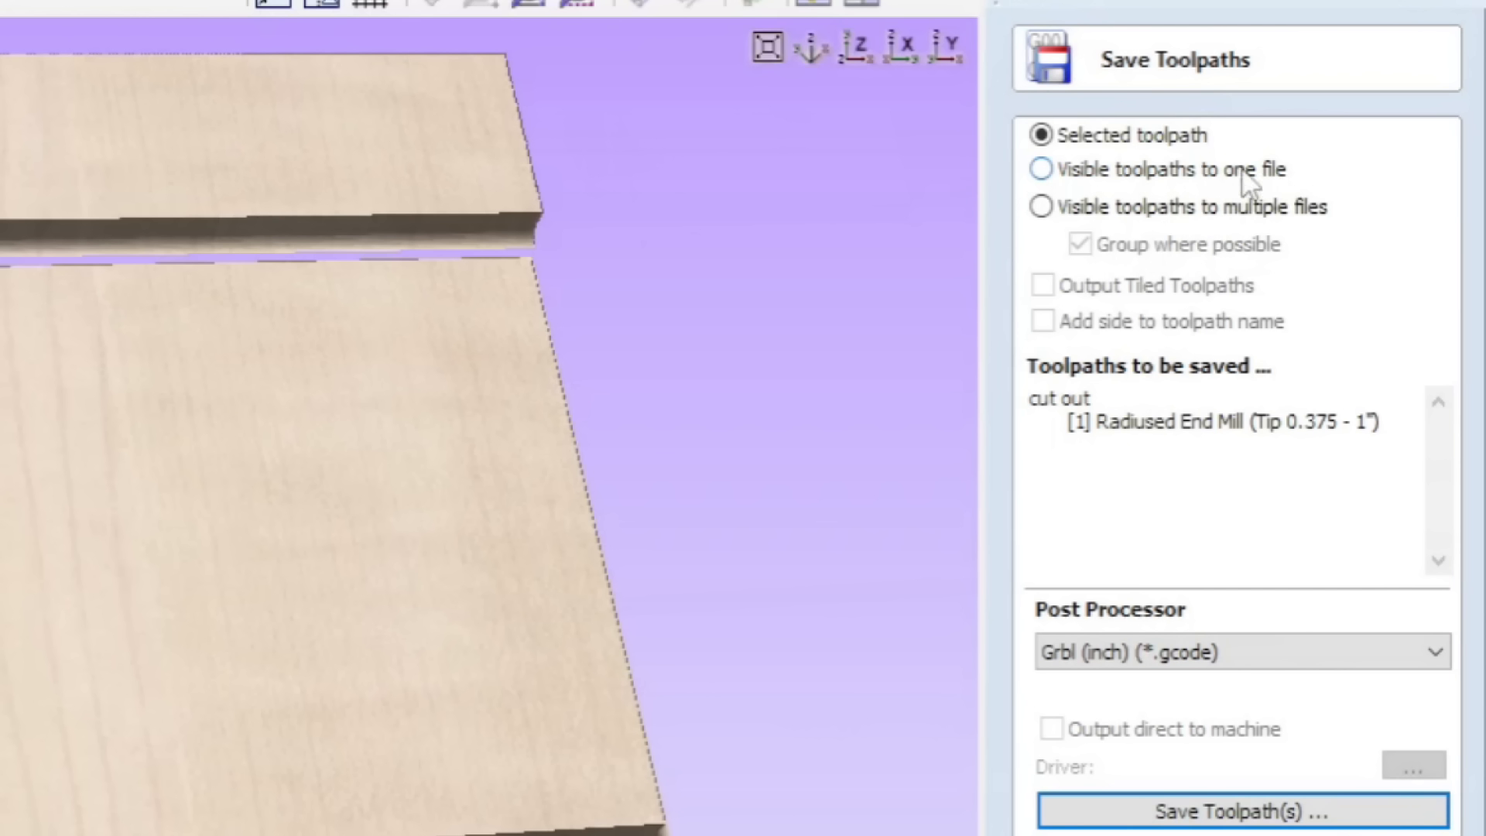
Step: Choose saving visible toolpaths to one file, try showing Top text alone, and show only Top text [Clear 1] instead
{"action": "left_click", "coordinate": [1042, 169]}
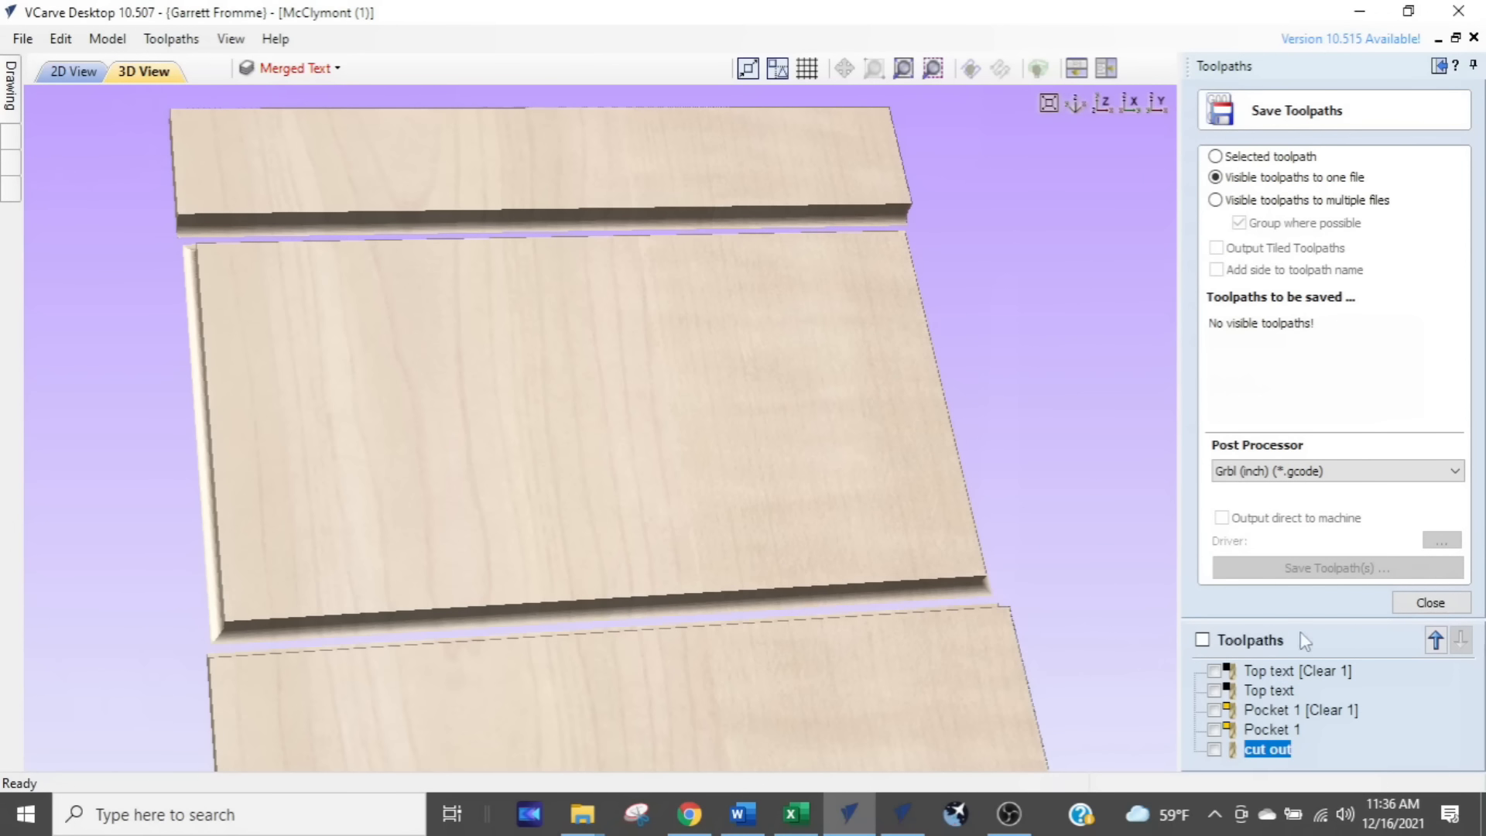
{"action": "left_click", "coordinate": [1214, 690]}
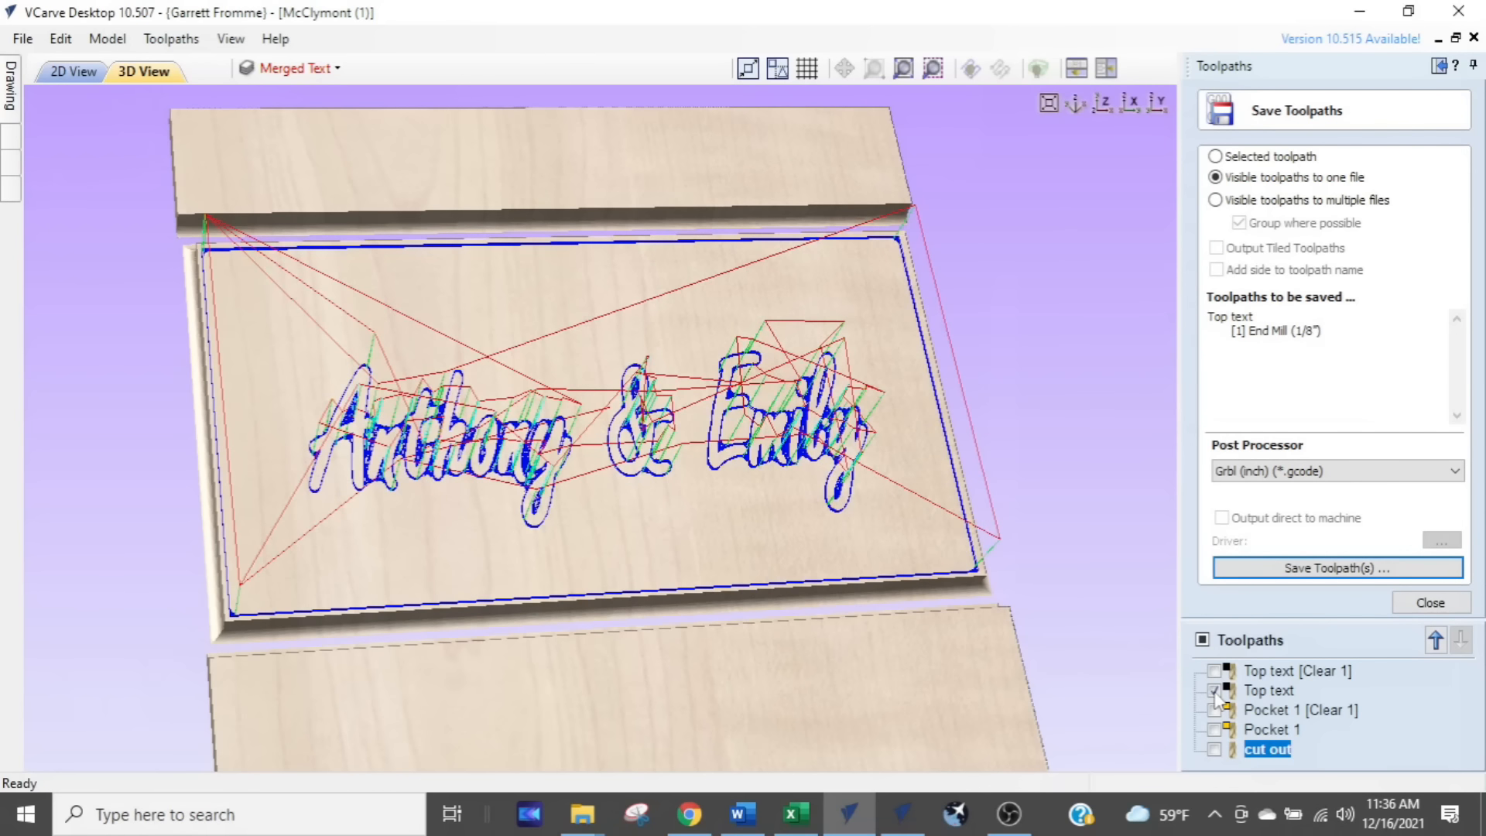
{"action": "left_click", "coordinate": [1214, 691]}
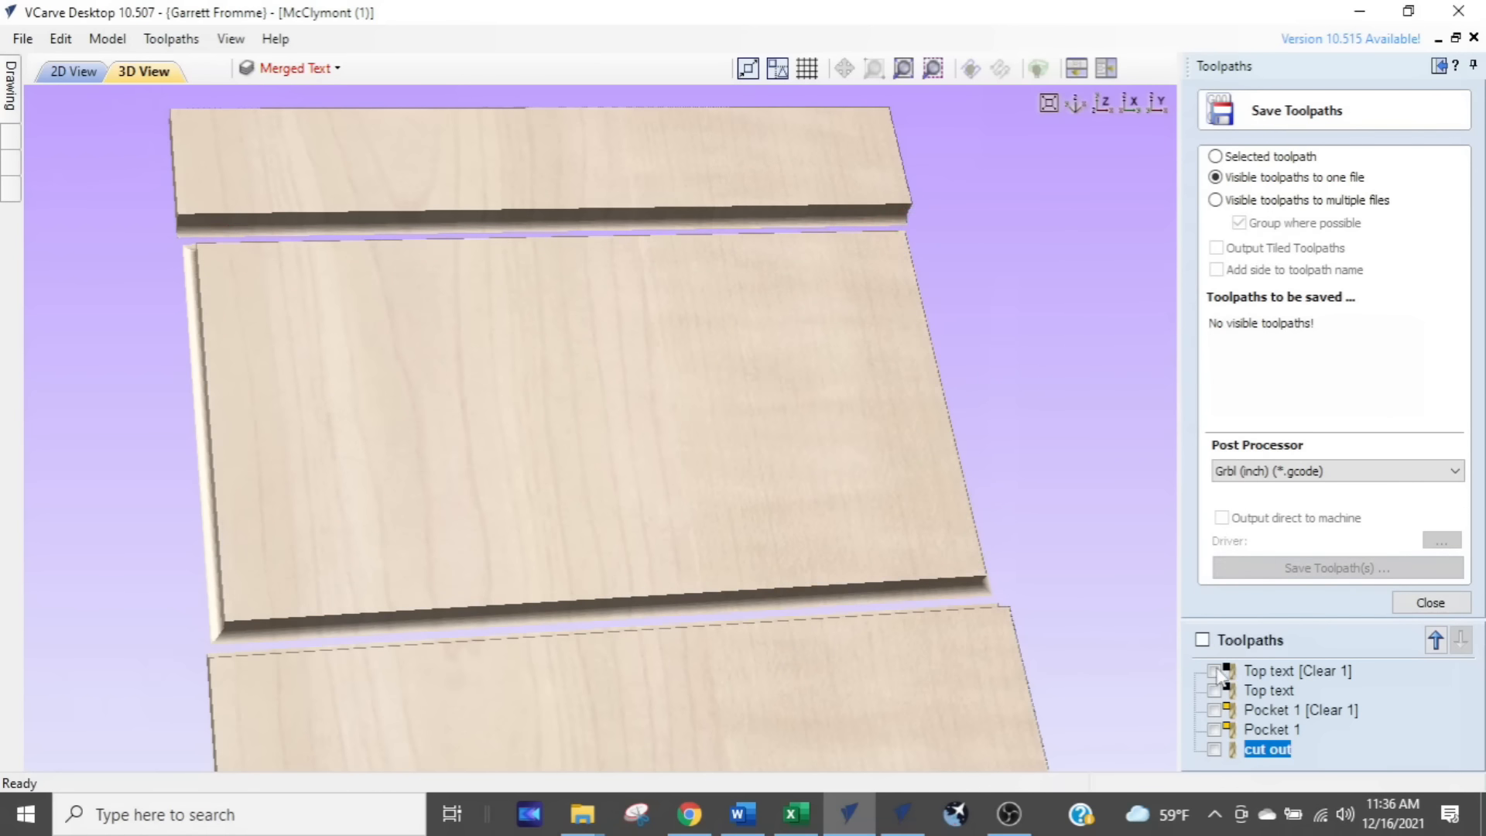
{"action": "left_click", "coordinate": [1214, 671]}
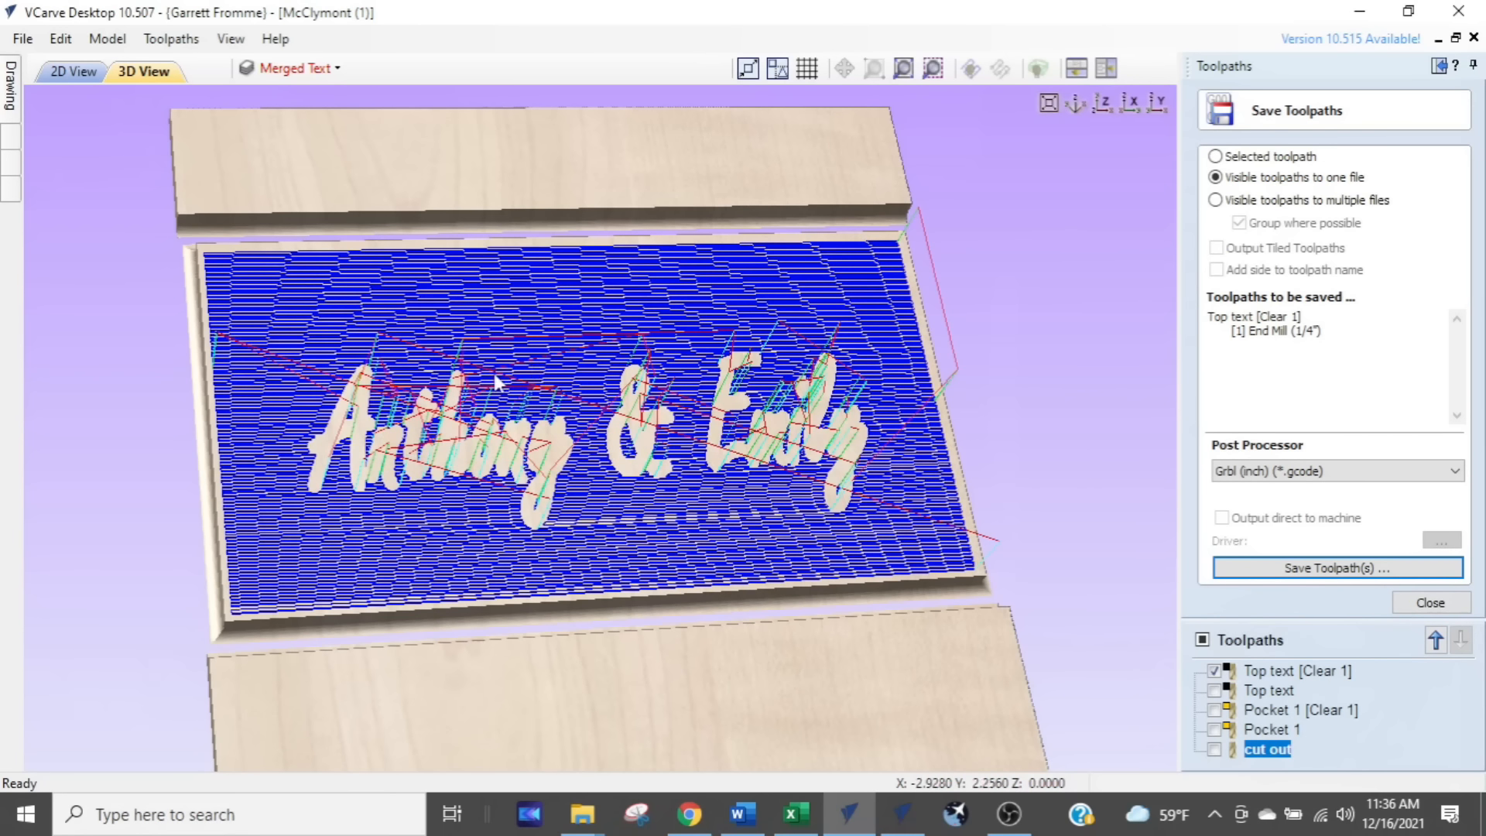
{"action": "left_click", "coordinate": [772, 299]}
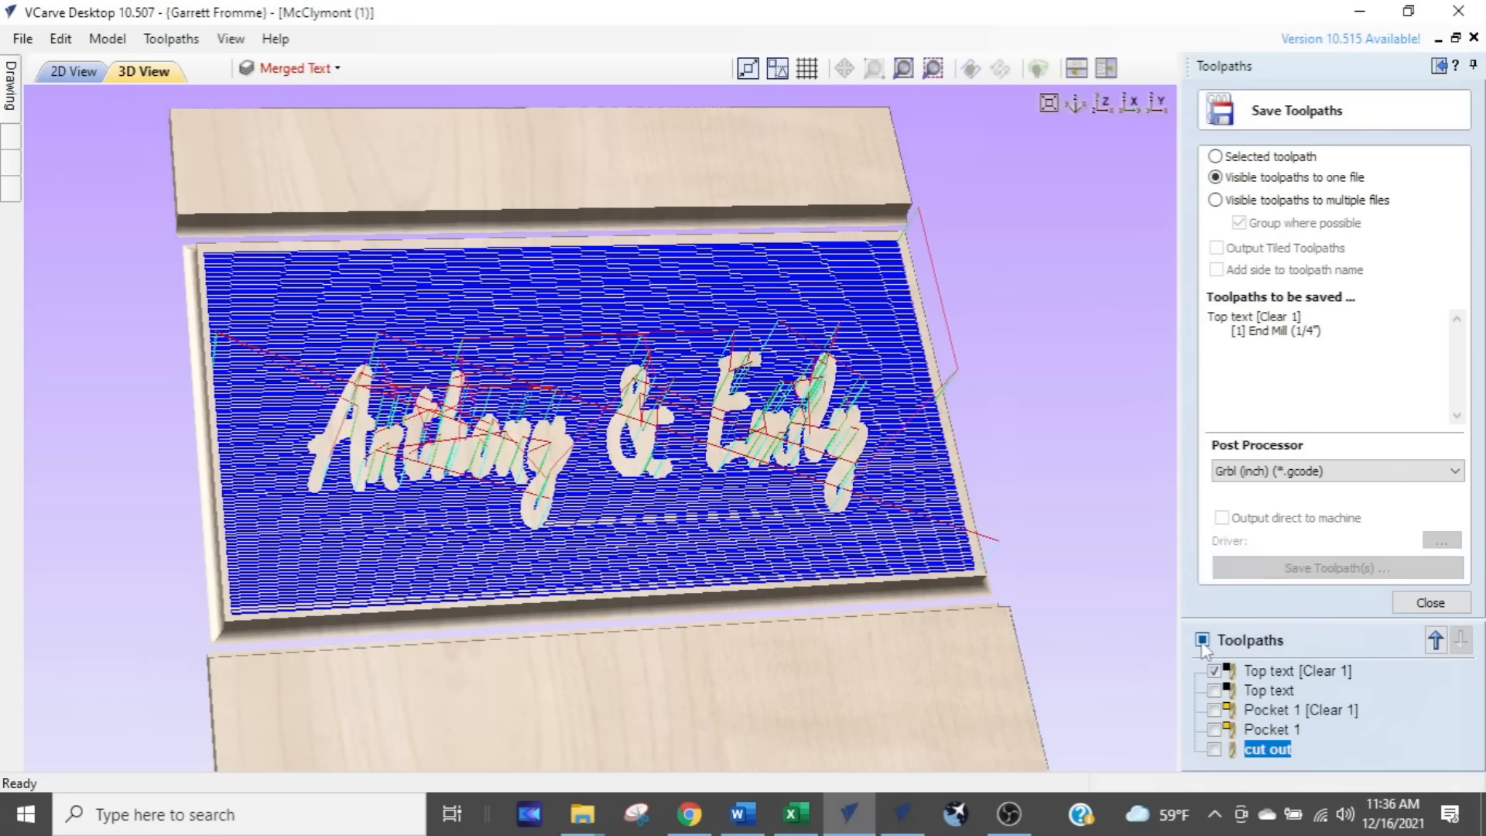
Step: Make all toolpaths visible for saving and review the tool details of Pocket 1 [Clear 1]
{"action": "left_click", "coordinate": [1202, 640]}
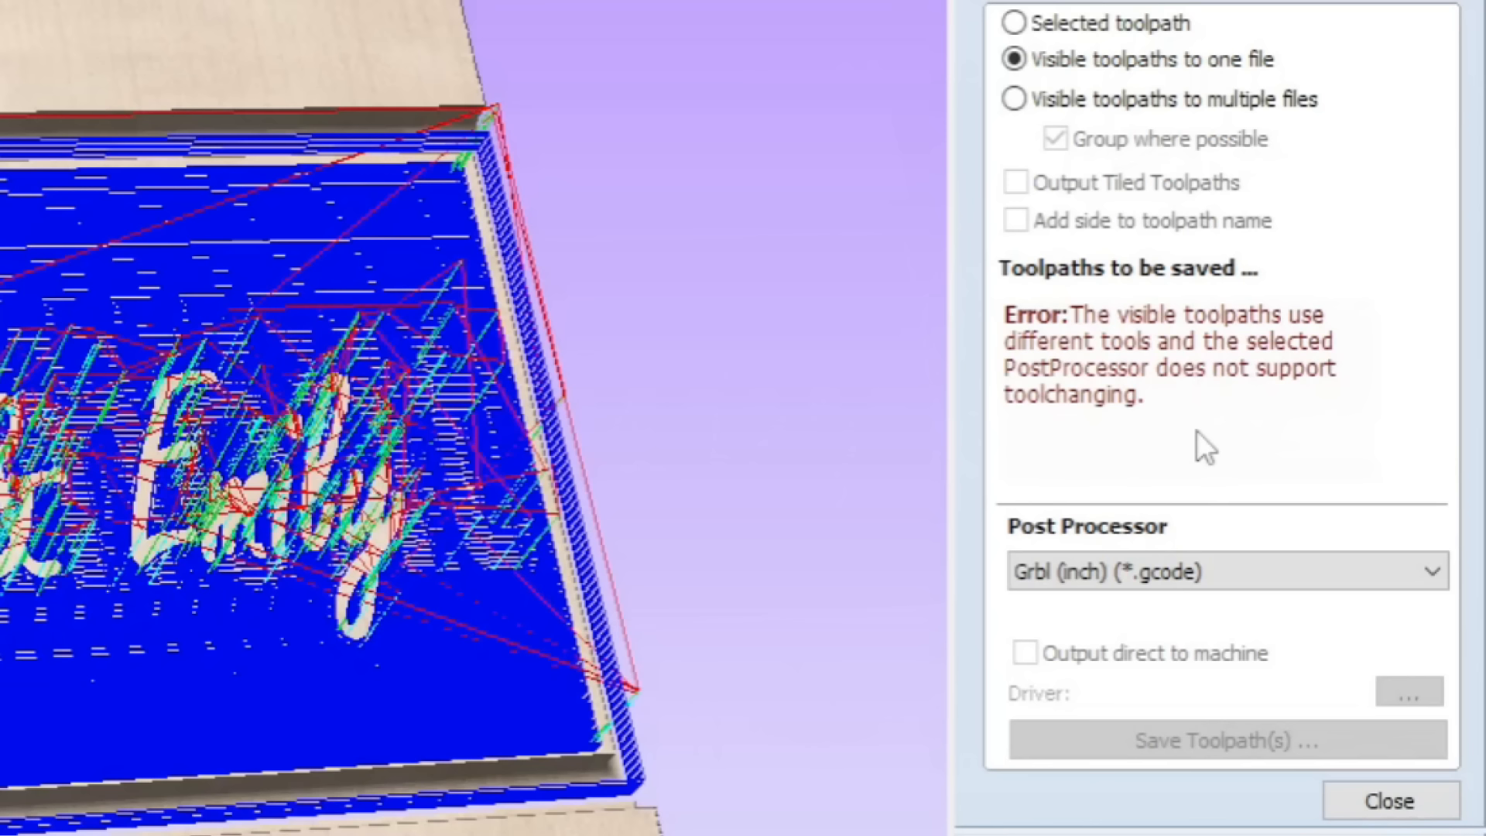
{"action": "left_click", "coordinate": [1095, 536]}
{"action": "key", "text": "ctrl"}
{"action": "key", "text": "ctrl"}
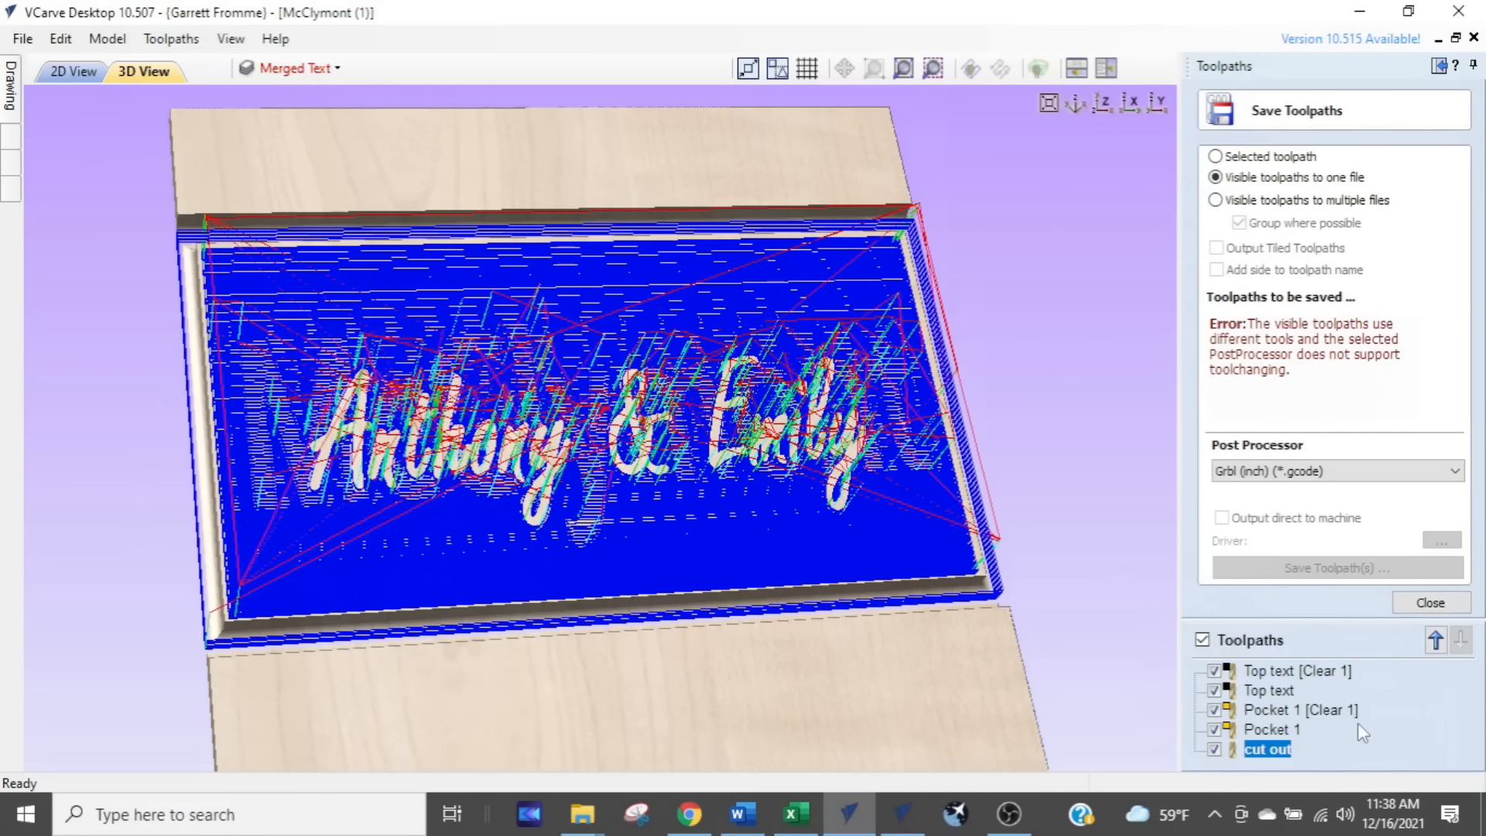
{"action": "mouse_move", "coordinate": [1304, 710]}
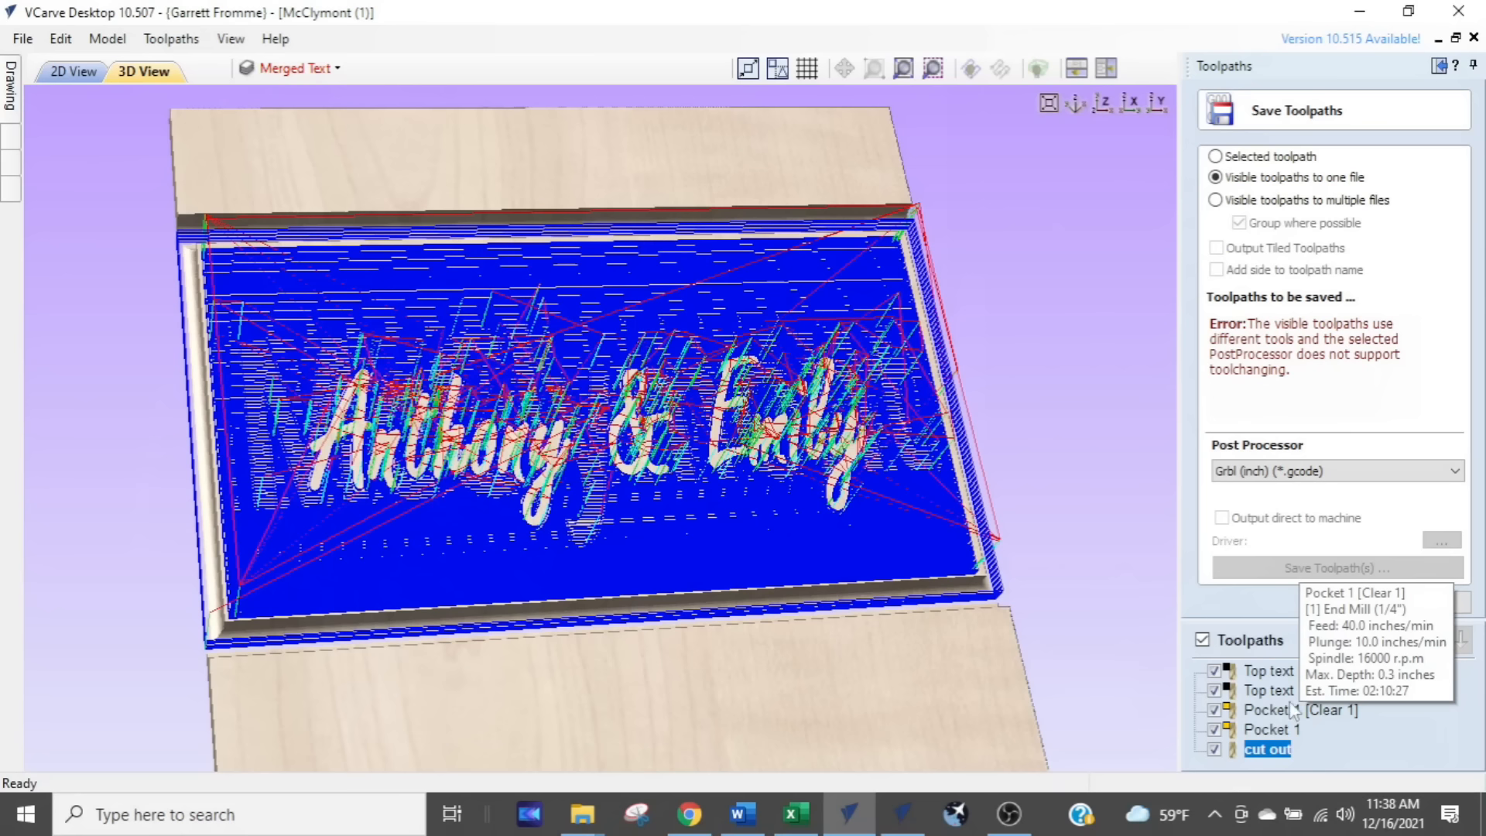
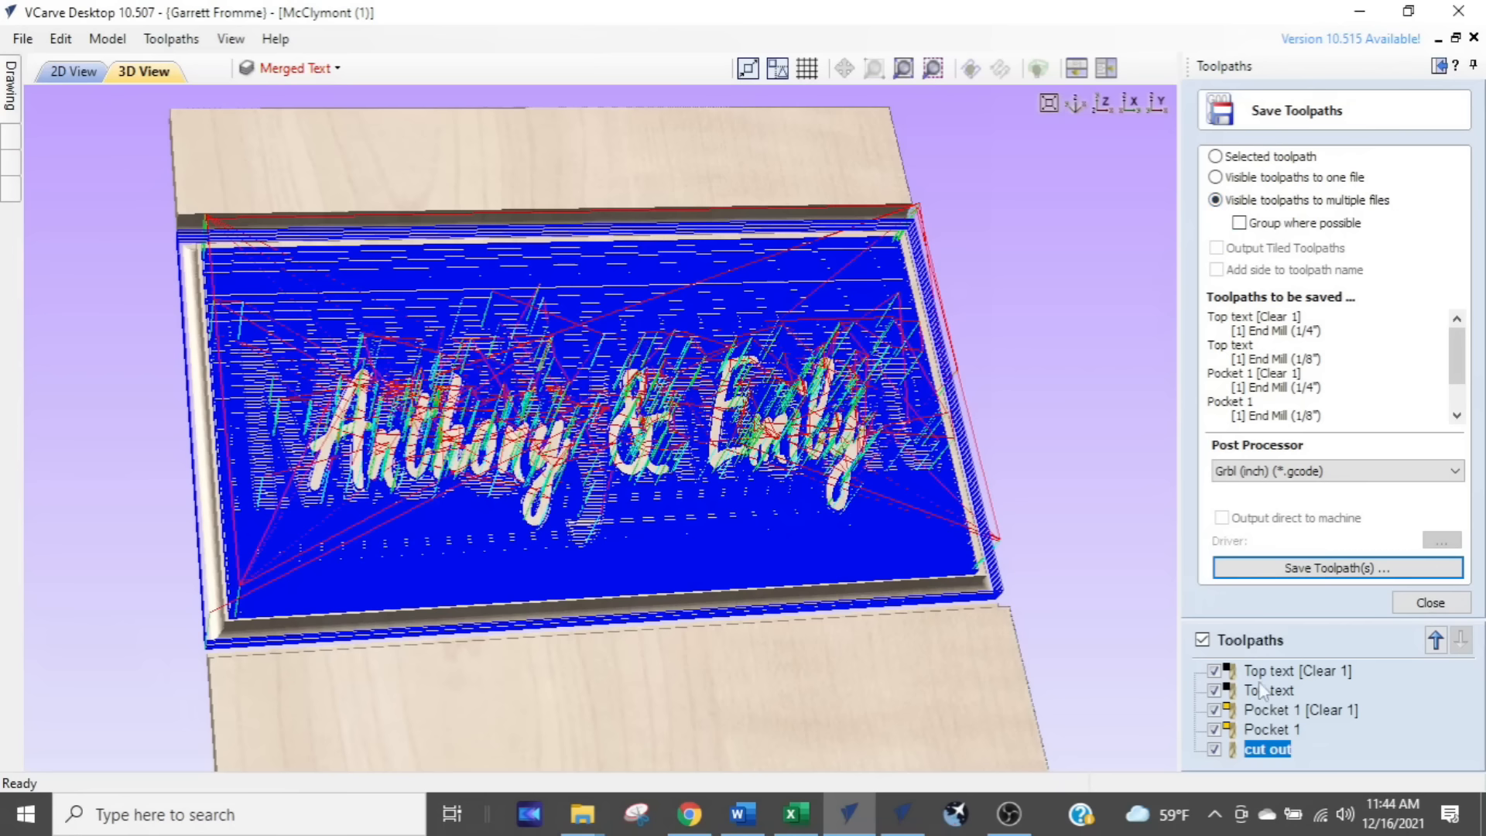
Step: Save all visible toolpaths as separate Grbl (inch) files in Downloads, using the first name on the sign as file name
{"action": "left_click", "coordinate": [1311, 569]}
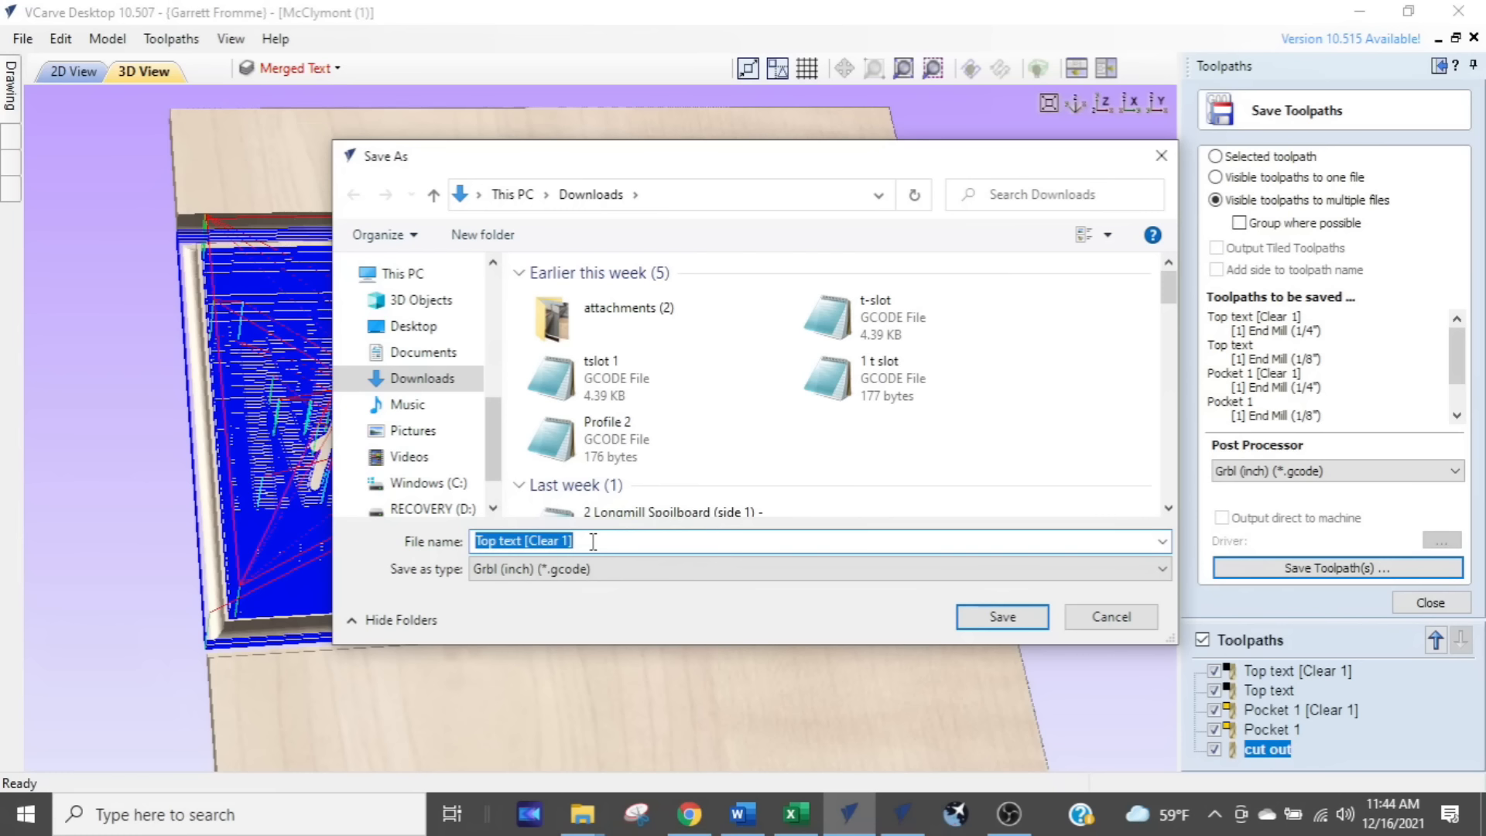
{"action": "left_click_drag", "start_coordinate": [593, 542], "coordinate": [433, 520]}
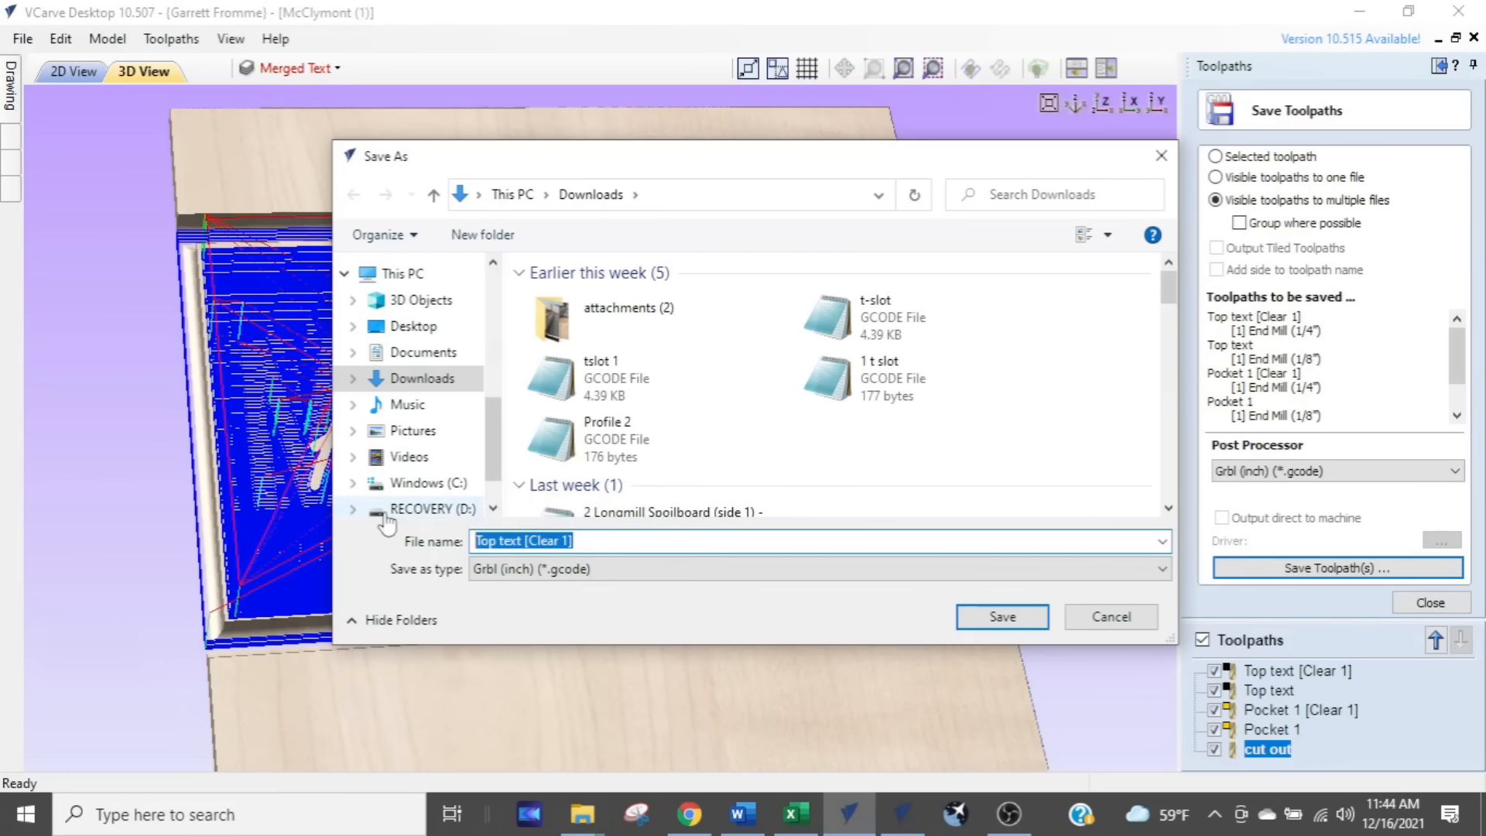
{"action": "type", "text": "Anthony"}
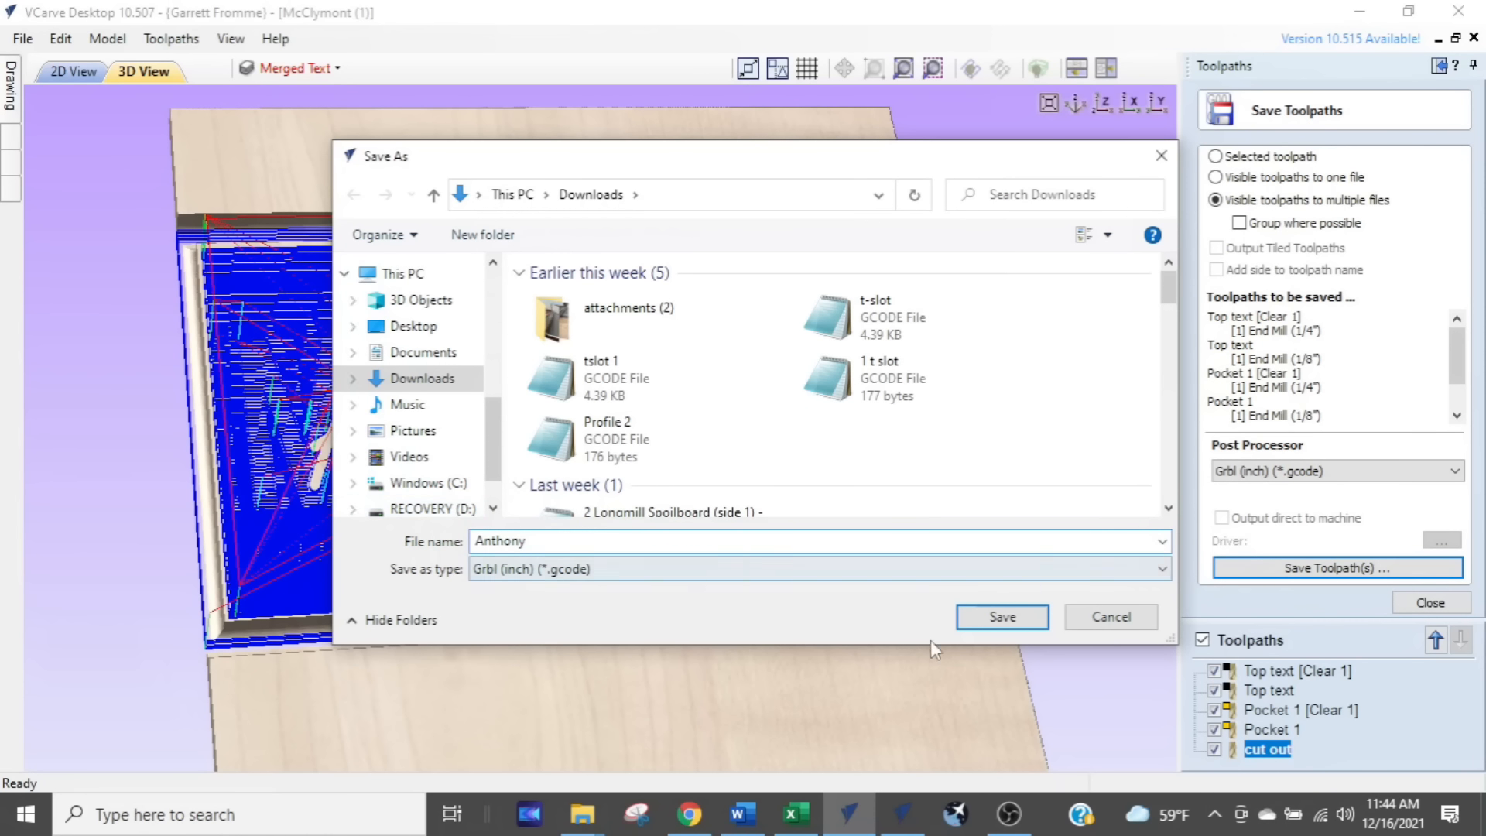
{"action": "left_click", "coordinate": [1031, 625]}
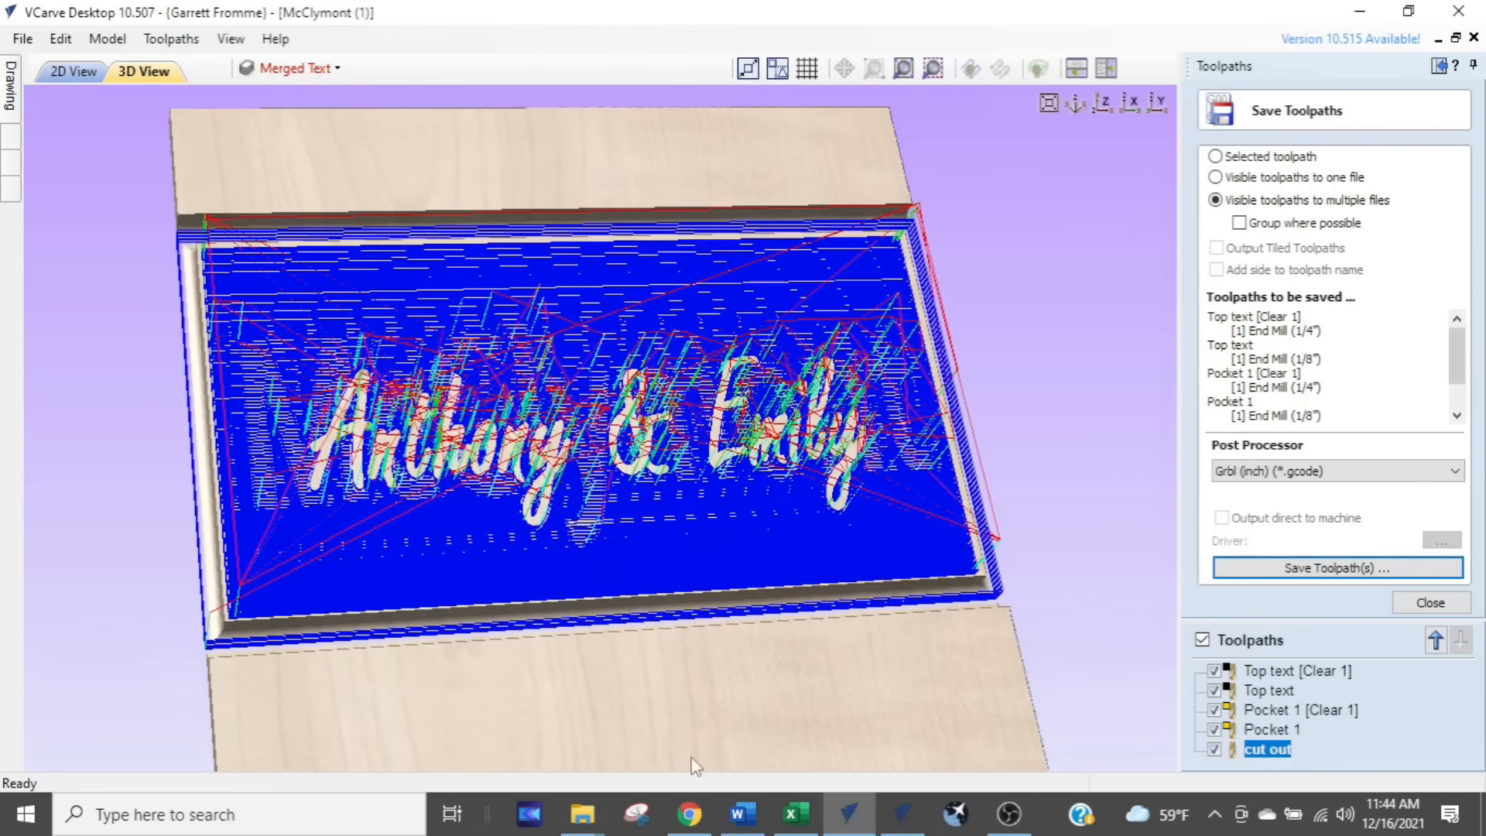
Step: Switch to the Downloads folder in File Explorer and delete the five G-code files saved today
{"action": "mouse_move", "coordinate": [593, 828]}
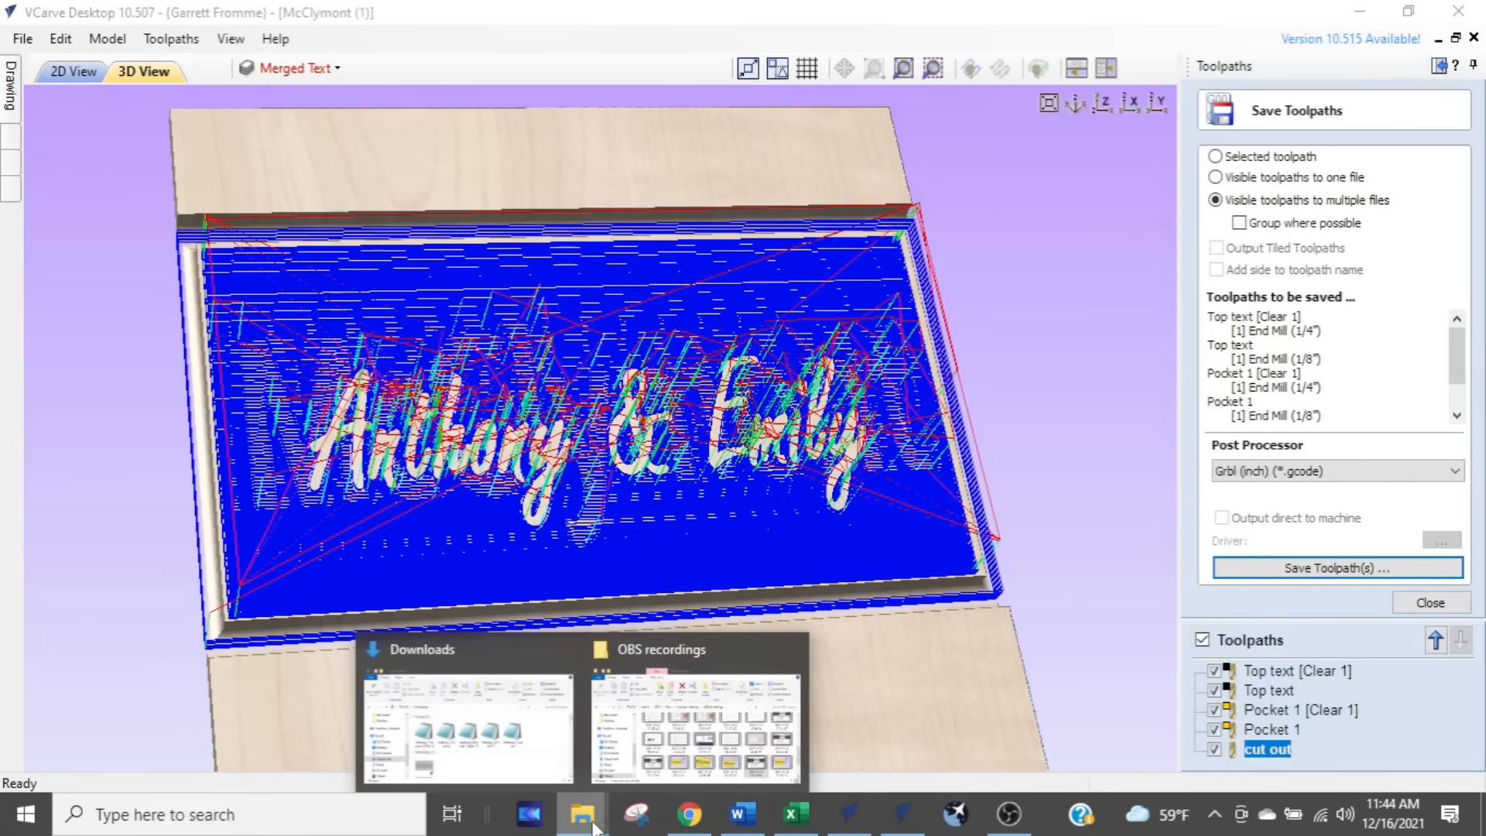
{"action": "left_click", "coordinate": [498, 762]}
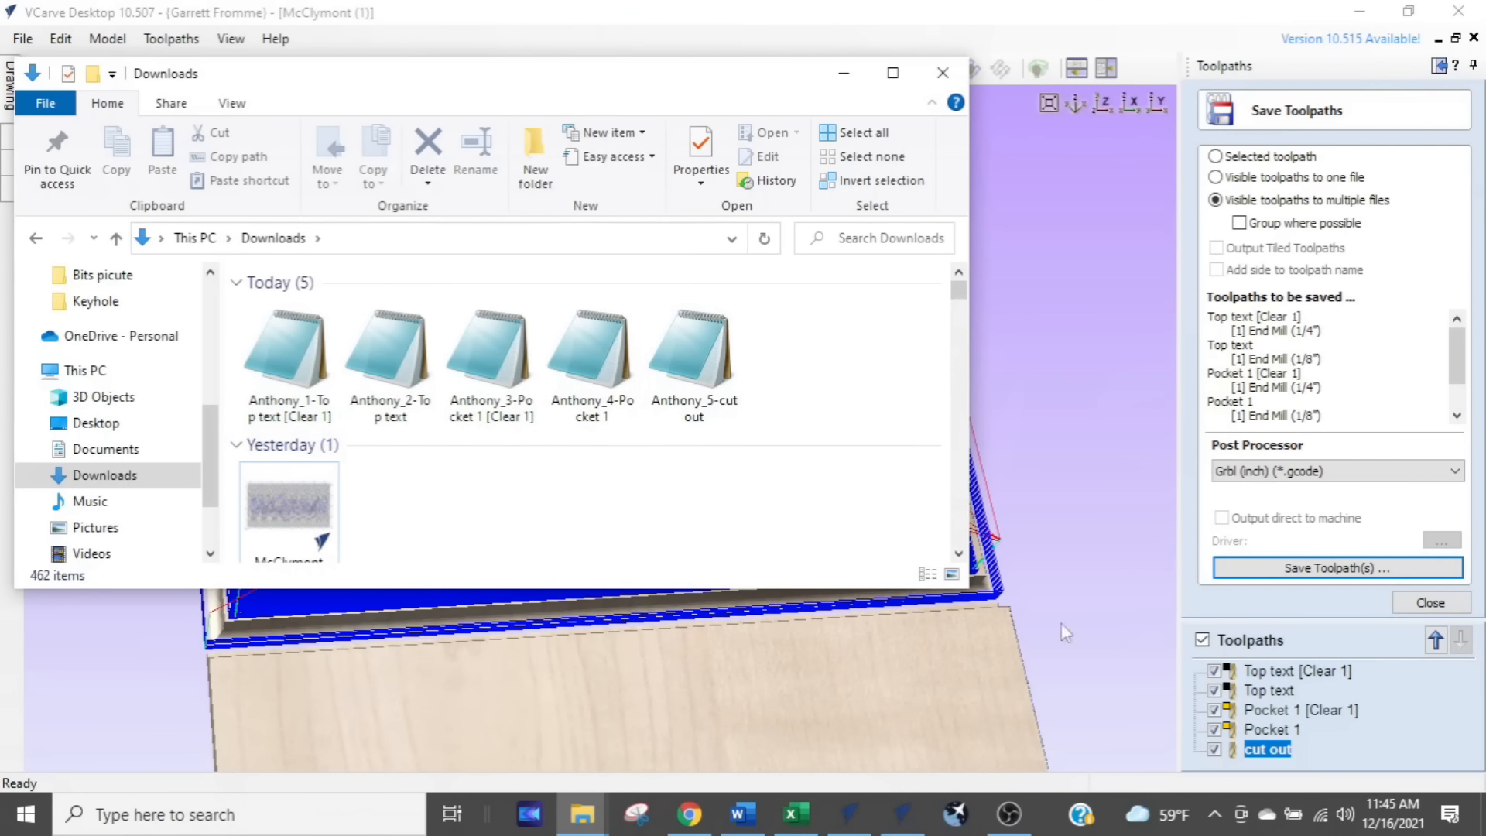
{"action": "key", "text": "ctrl"}
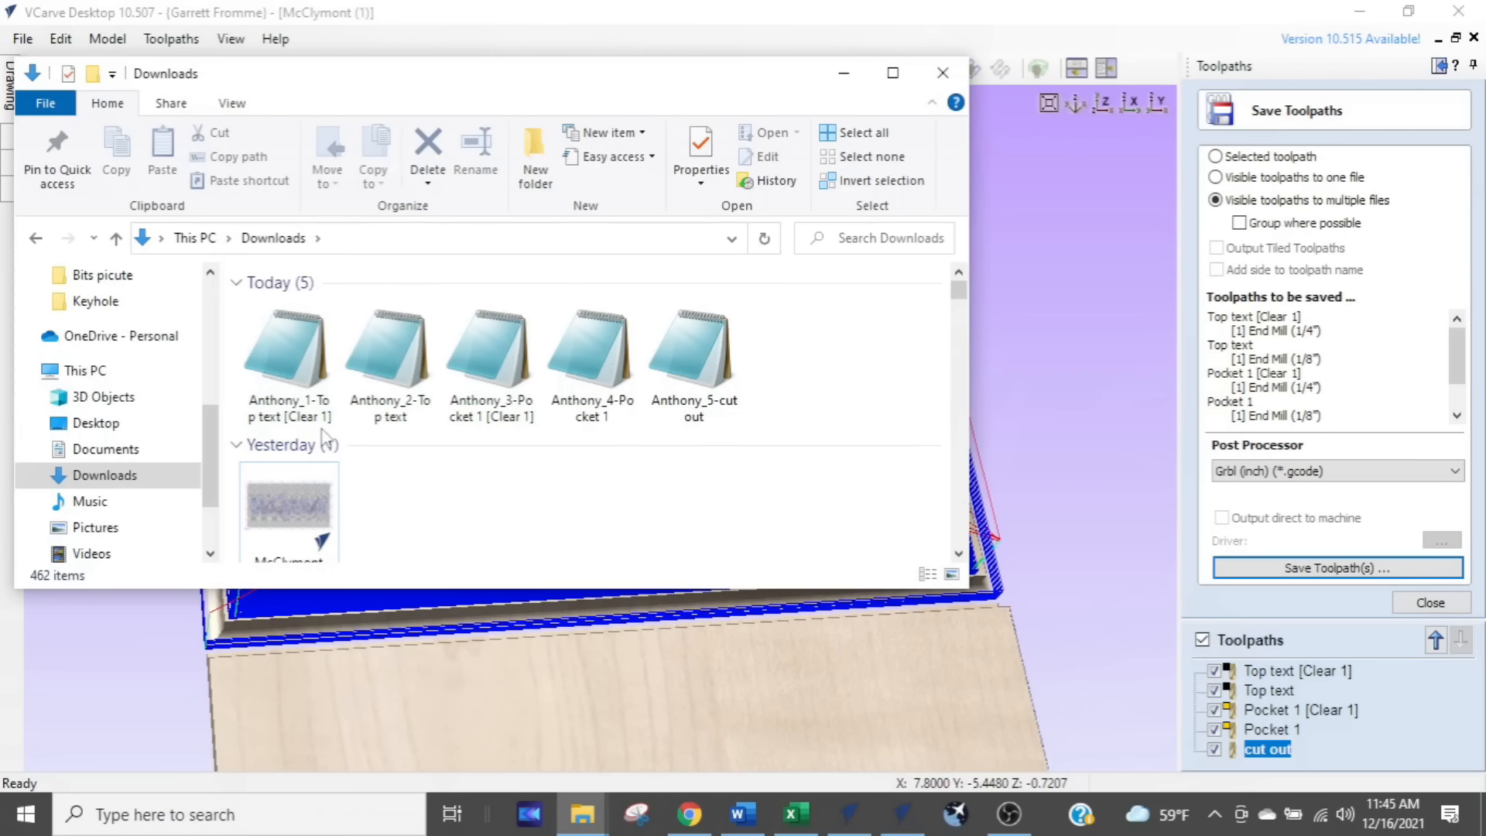
{"action": "left_click", "coordinate": [291, 341]}
{"action": "left_click", "coordinate": [676, 360], "text": "shift"}
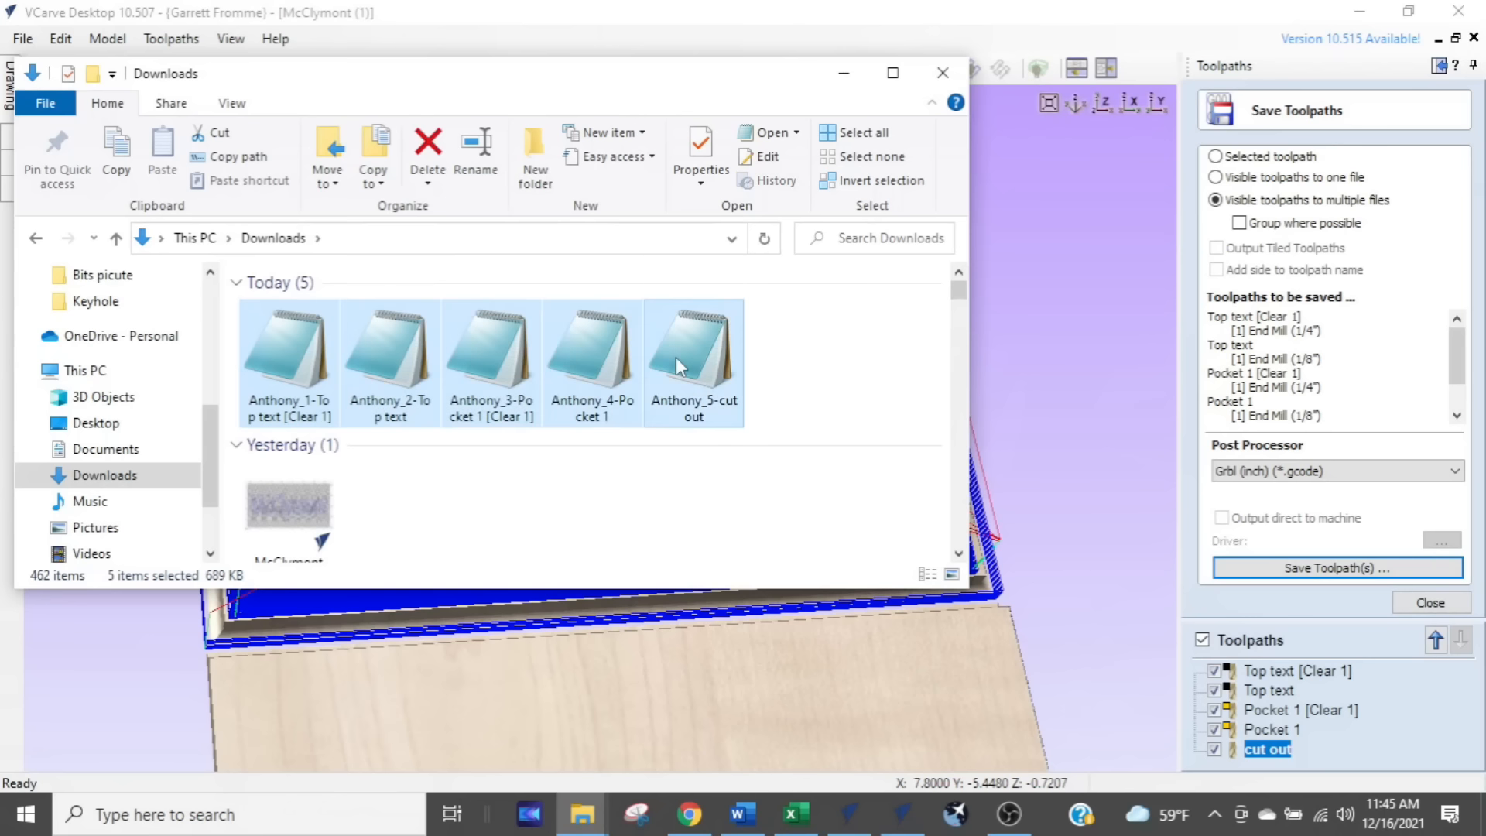
{"action": "key", "text": "Delete"}
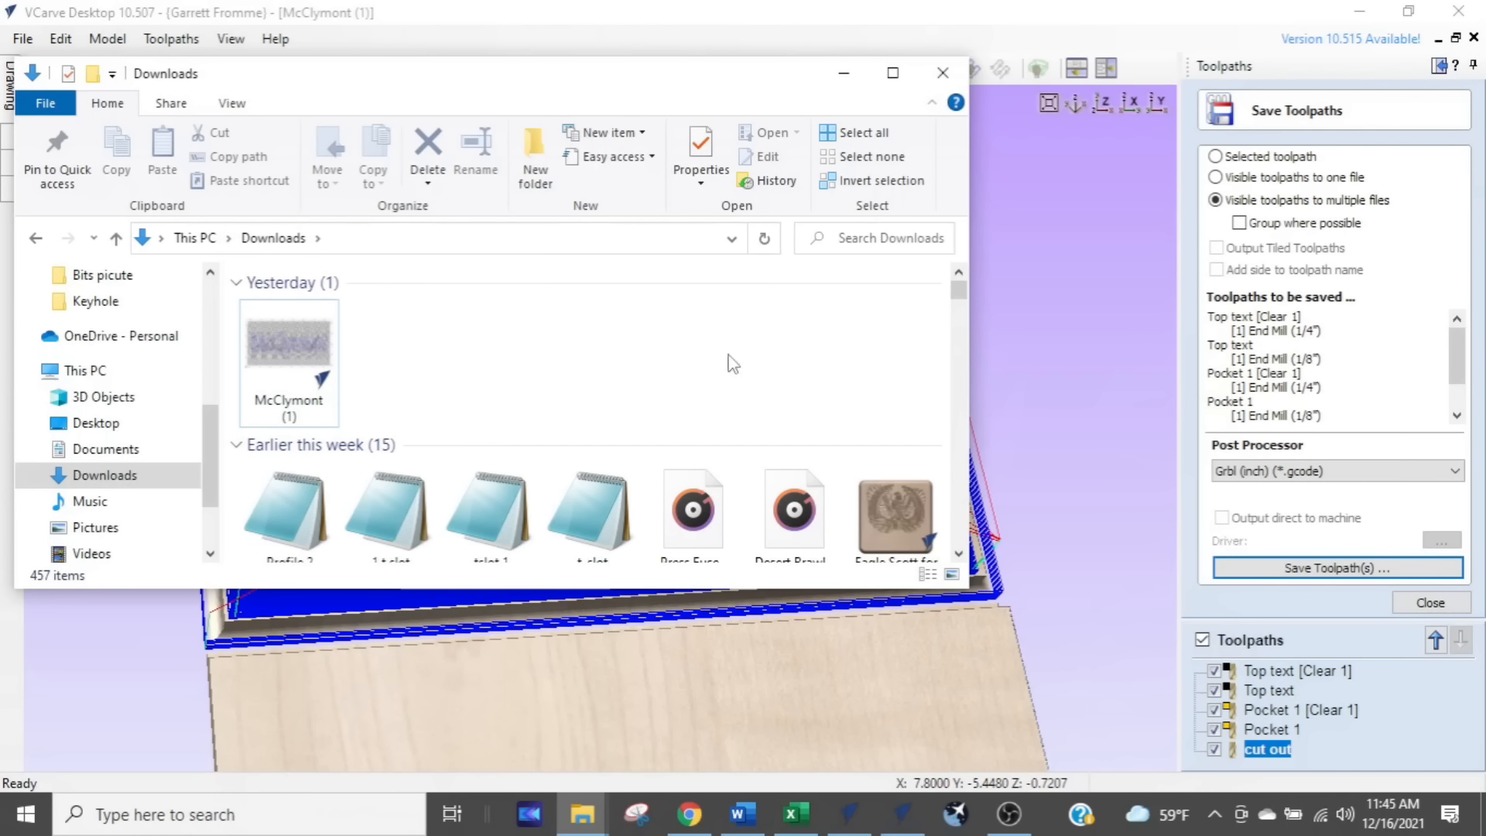
Step: Return to VCarve Desktop, close the Save Toolpaths form, and review the tool details of the two Top text toolpaths
{"action": "left_click", "coordinate": [1130, 639]}
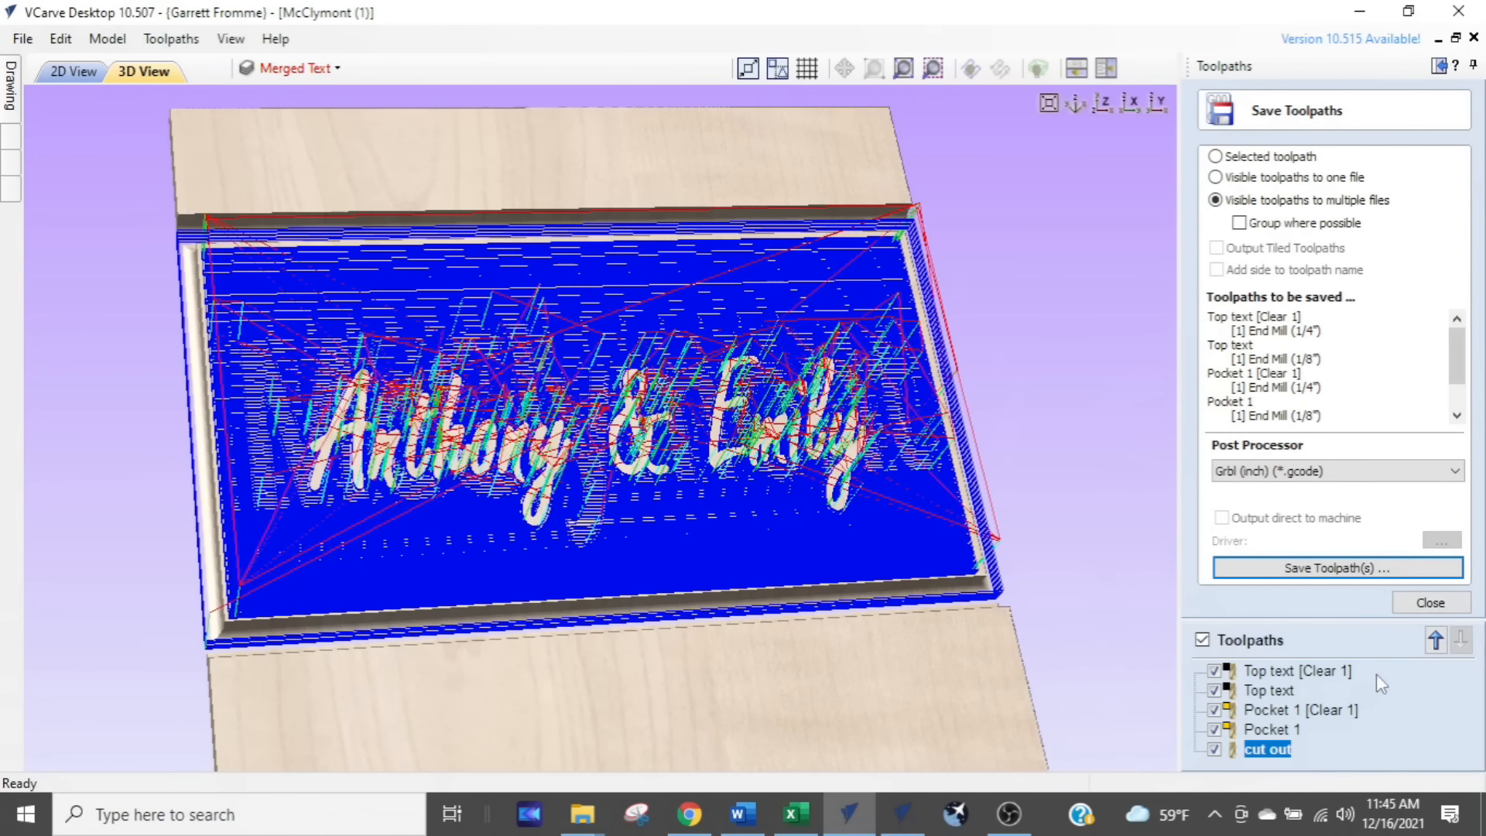
{"action": "left_click", "coordinate": [1423, 612]}
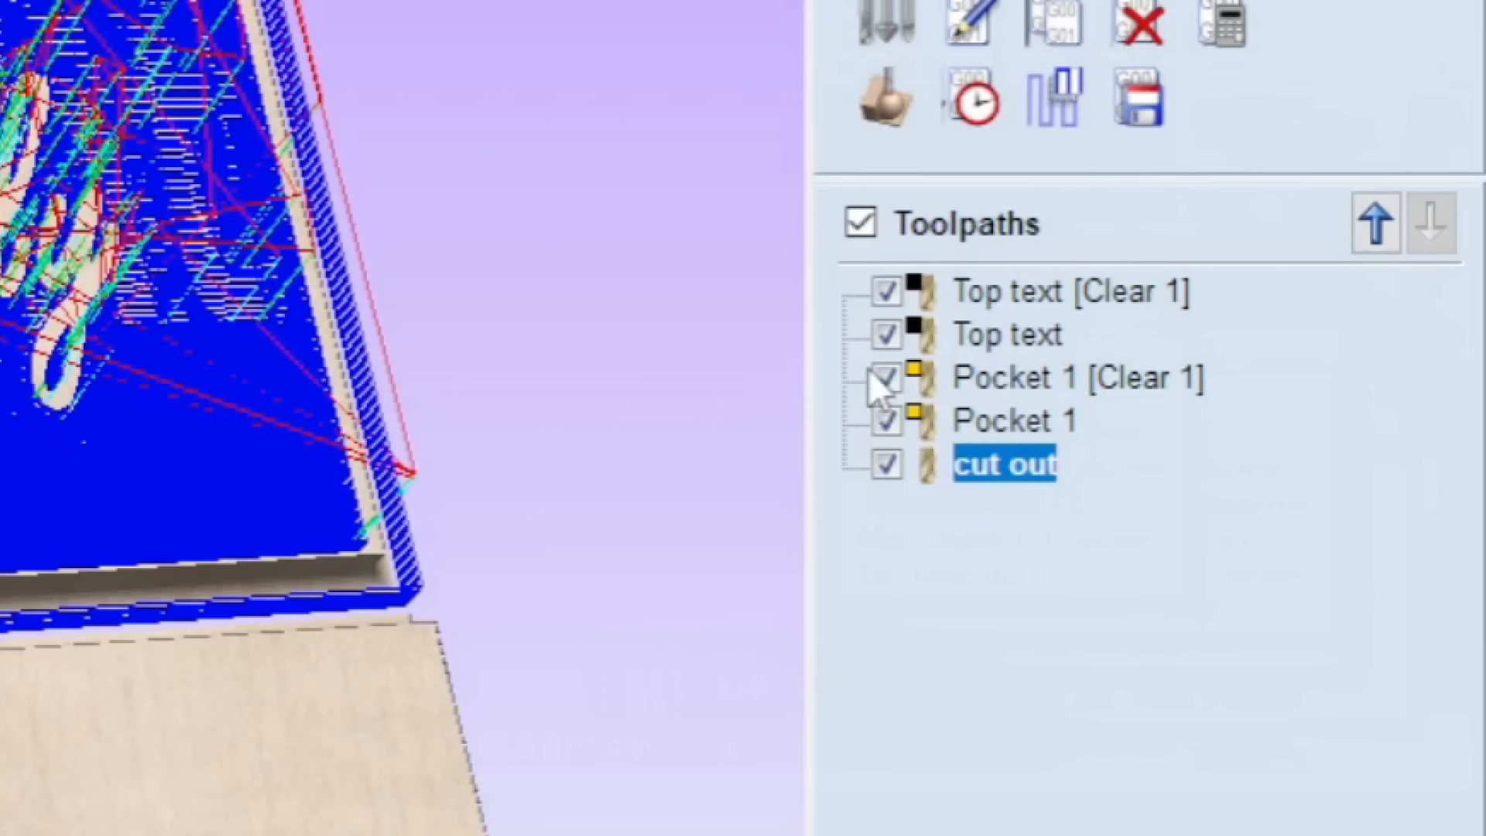
{"action": "mouse_move", "coordinate": [1004, 292]}
{"action": "mouse_move", "coordinate": [1061, 295]}
{"action": "mouse_move", "coordinate": [993, 352]}
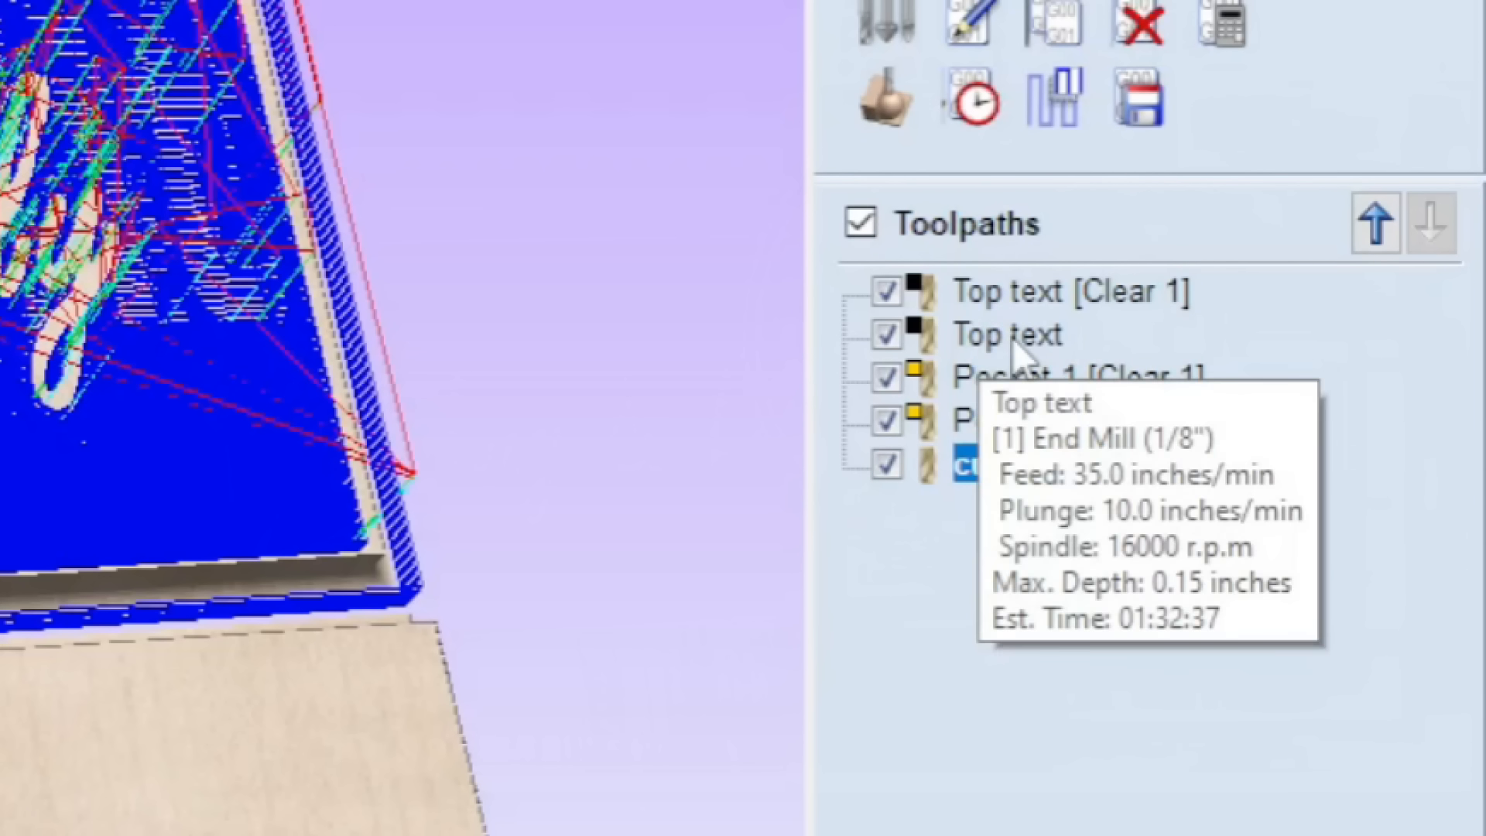
Step: Open the Top text pocket toolpath's settings, review its depths, tools and name, and close them without recalculating
{"action": "double_click", "coordinate": [1013, 340]}
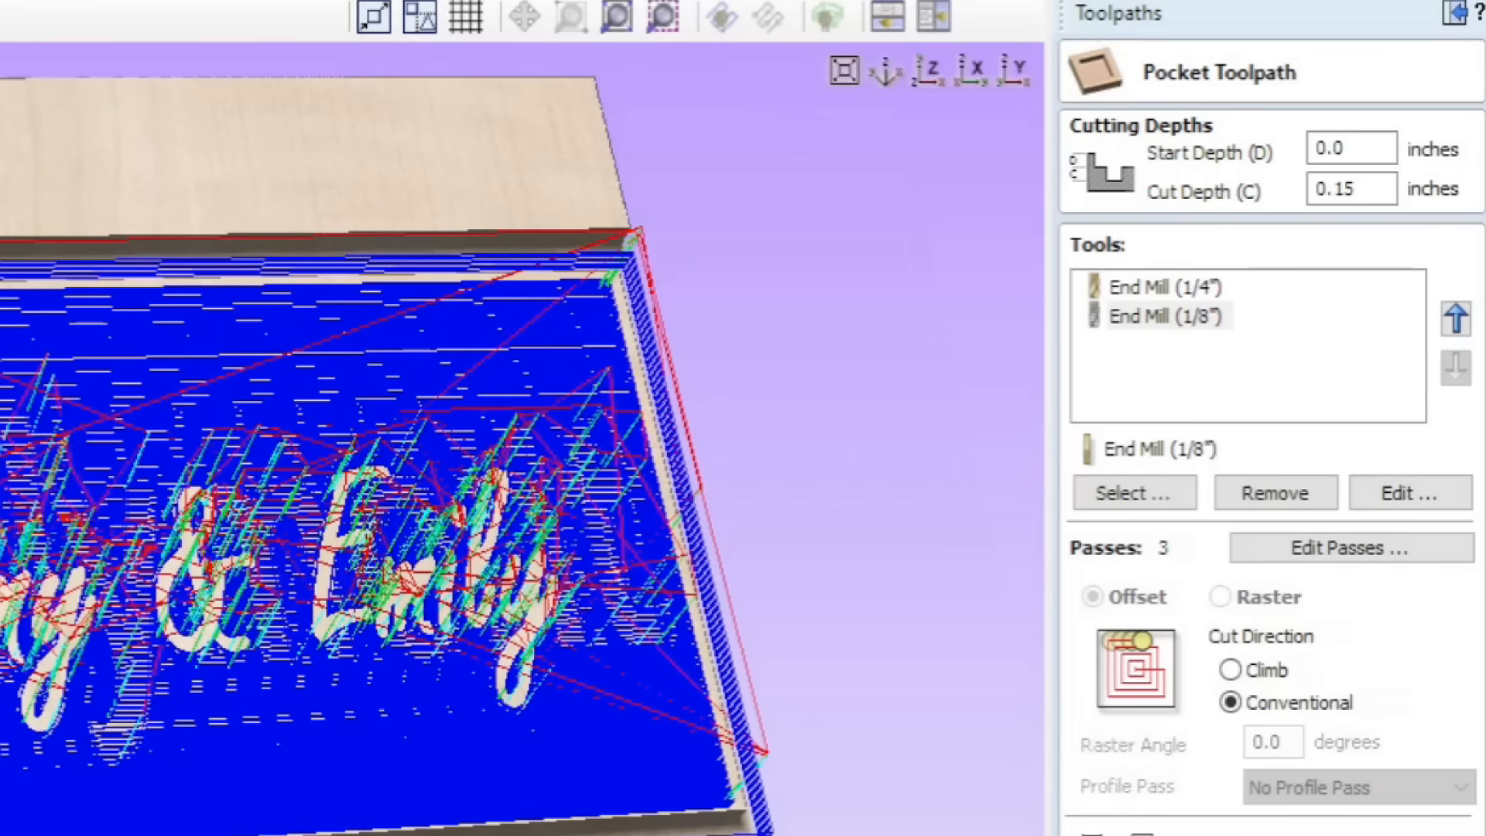
{"action": "scroll", "coordinate": [1270, 465], "scroll_direction": "down", "scroll_amount": 3}
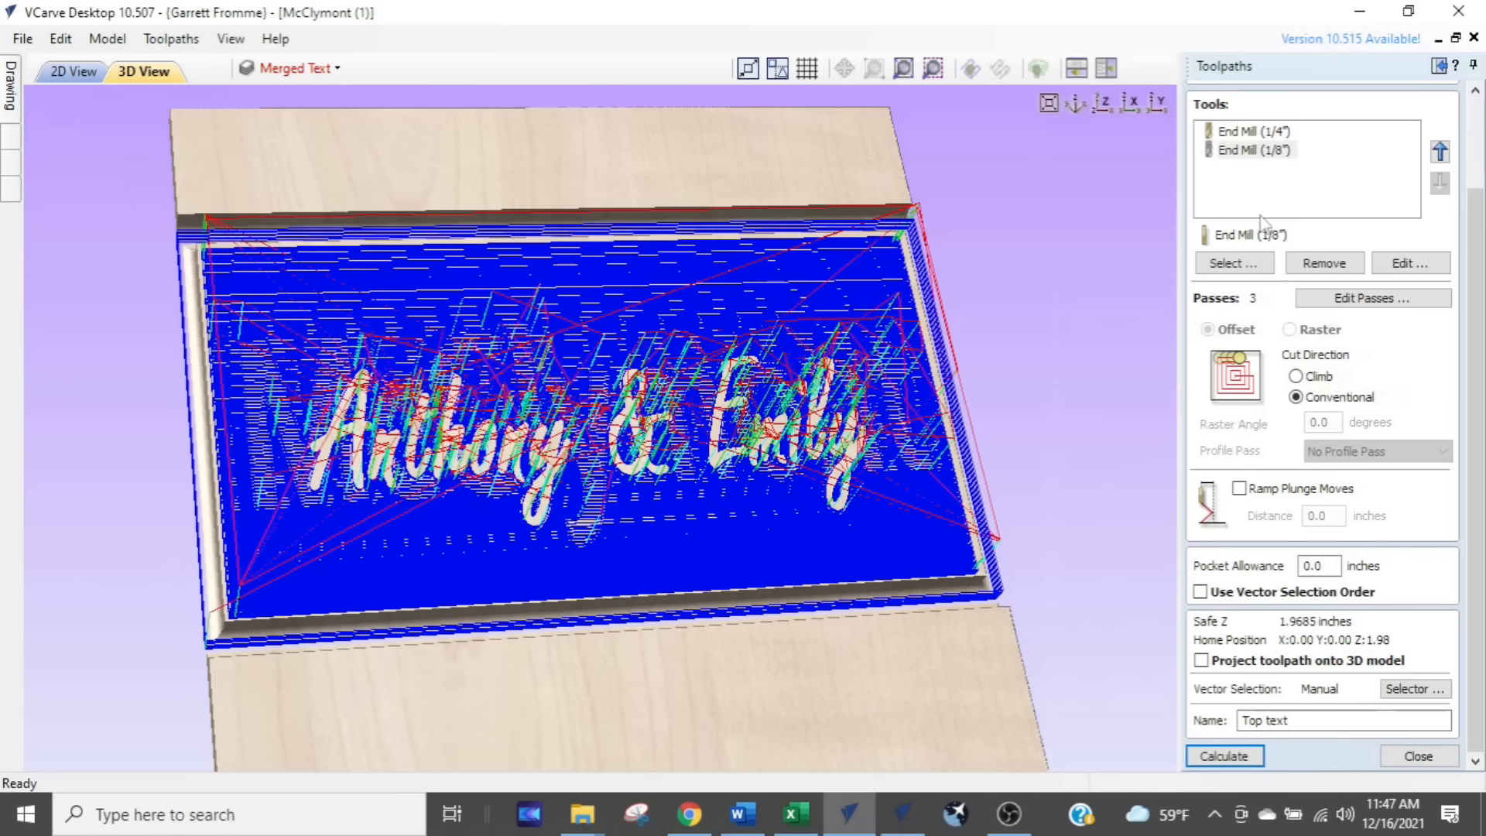
{"action": "key", "text": "ctrl"}
{"action": "key", "text": "ctrl"}
{"action": "key", "text": "ctrl"}
{"action": "key", "text": "ctrl"}
{"action": "left_click", "coordinate": [1405, 759]}
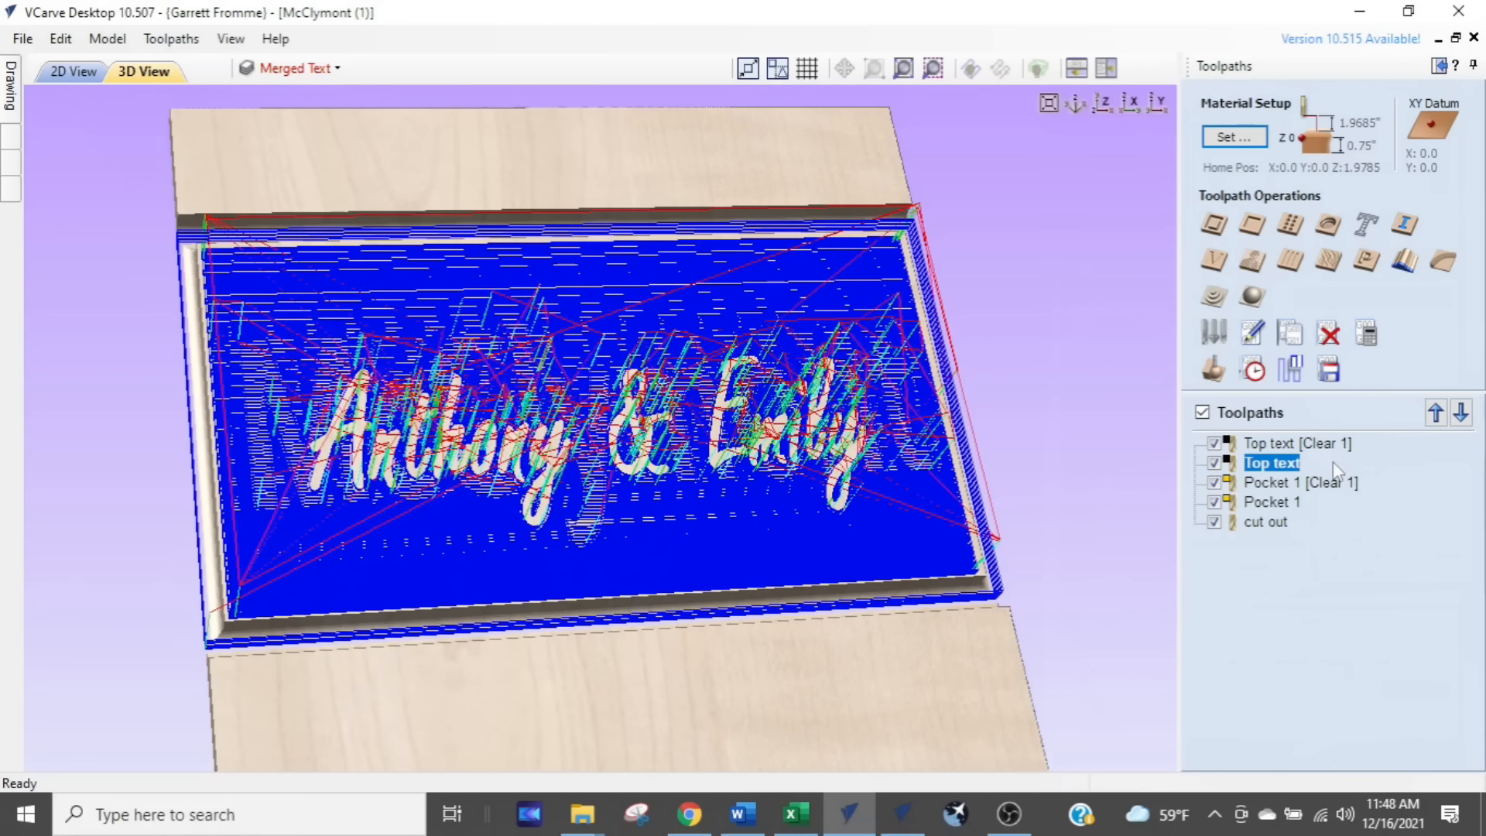
Step: Review the details of Top text [Clear 1] and Pocket 1, and open Pocket 1's settings to examine its cutting depths and tools
{"action": "key", "text": "ctrl"}
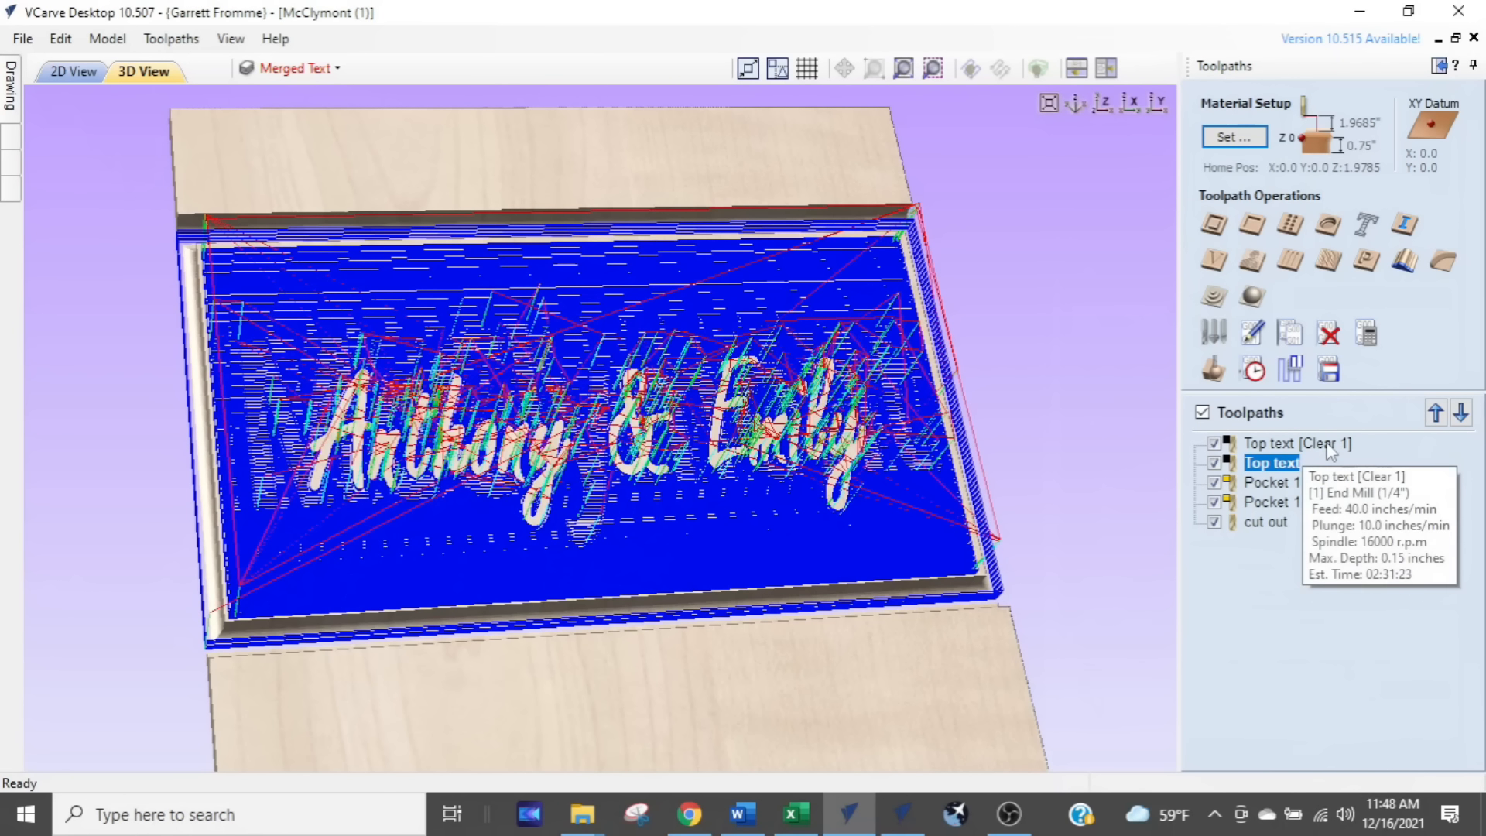
{"action": "key", "text": "ctrl"}
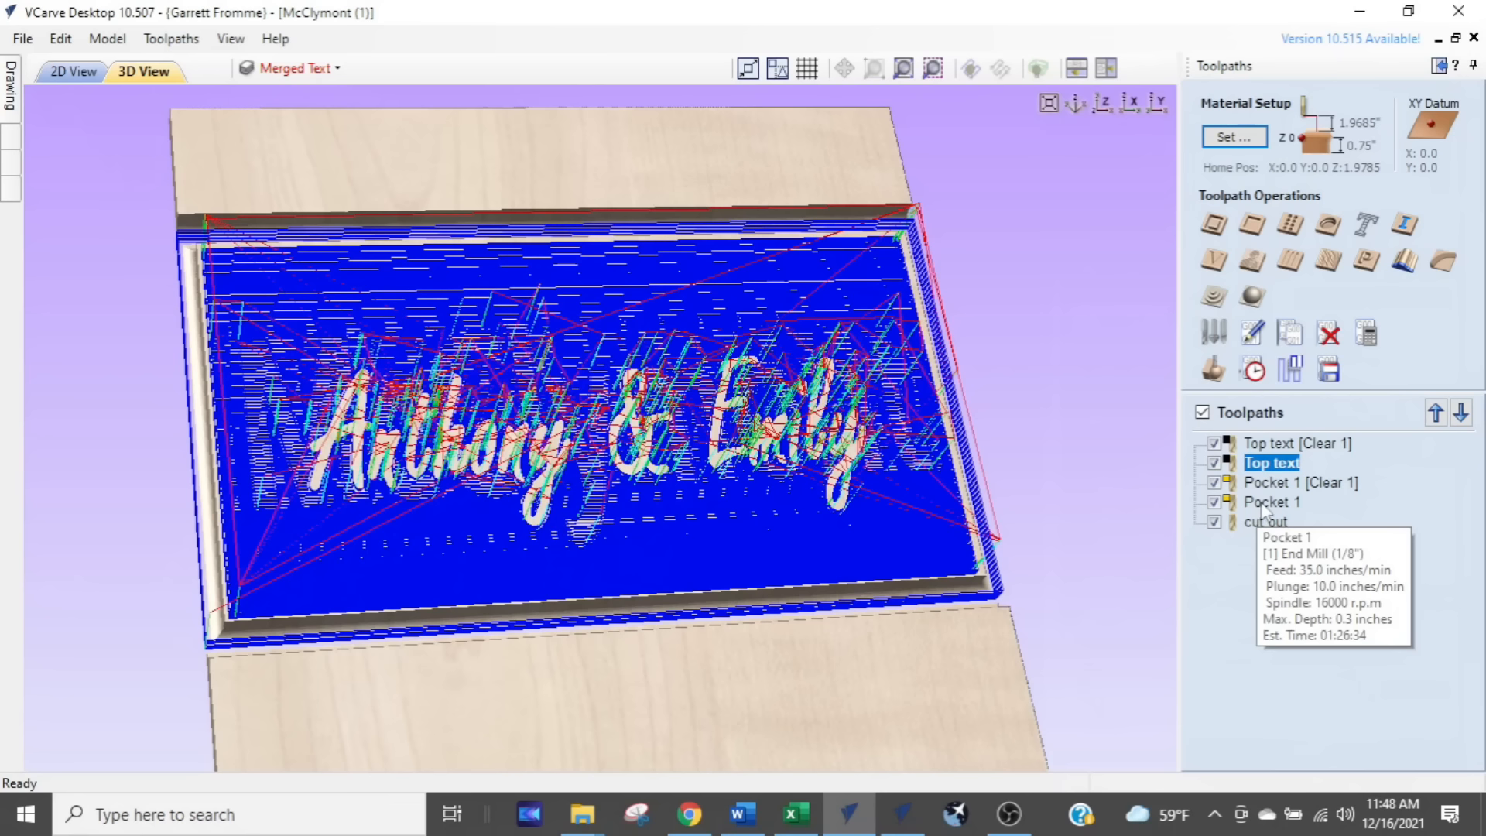
{"action": "left_click", "coordinate": [1263, 505]}
{"action": "double_click", "coordinate": [1264, 504]}
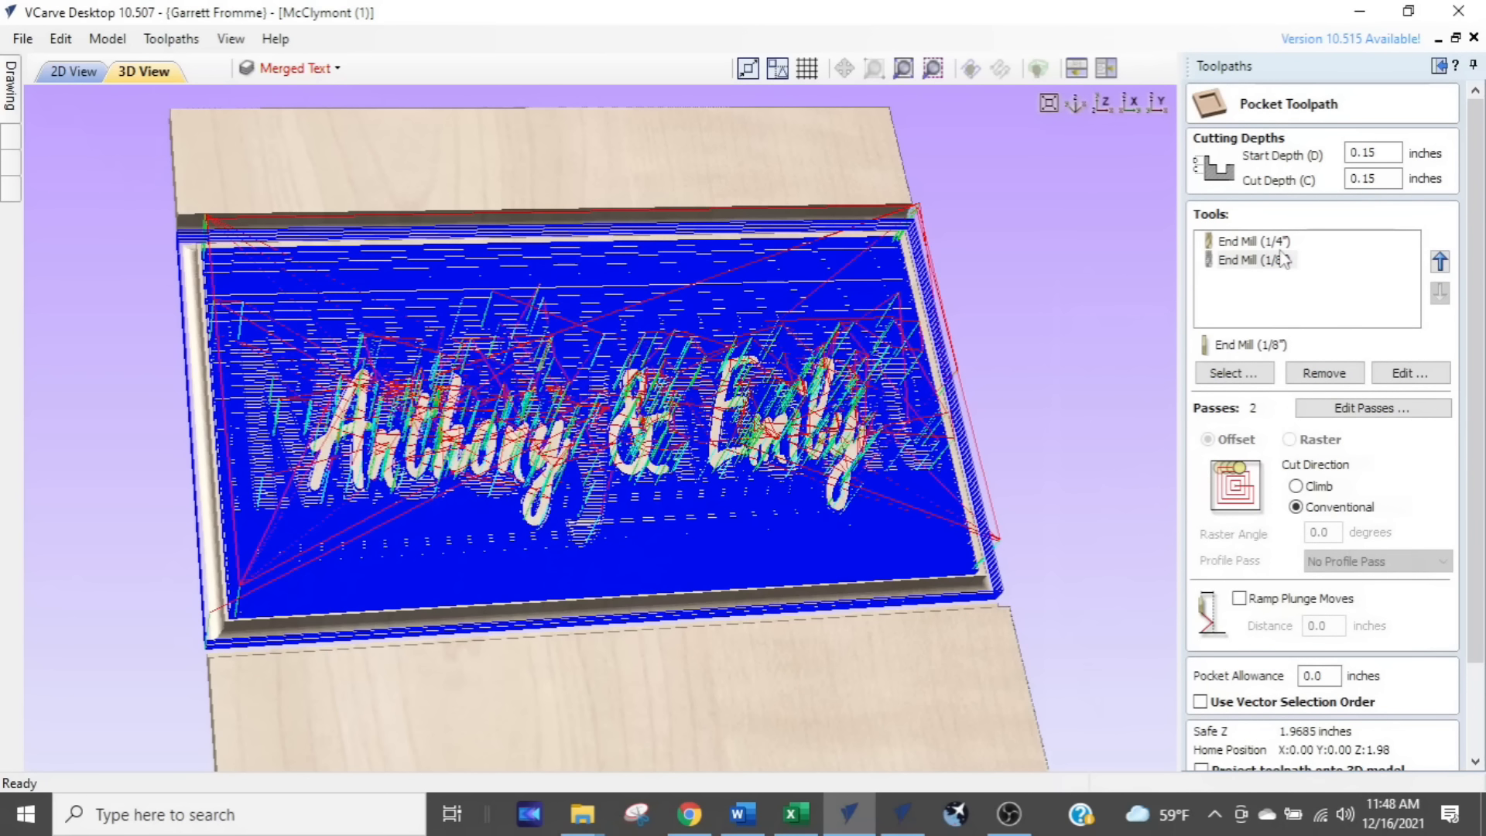
{"action": "key", "text": "ctrl"}
{"action": "key", "text": "ctrl"}
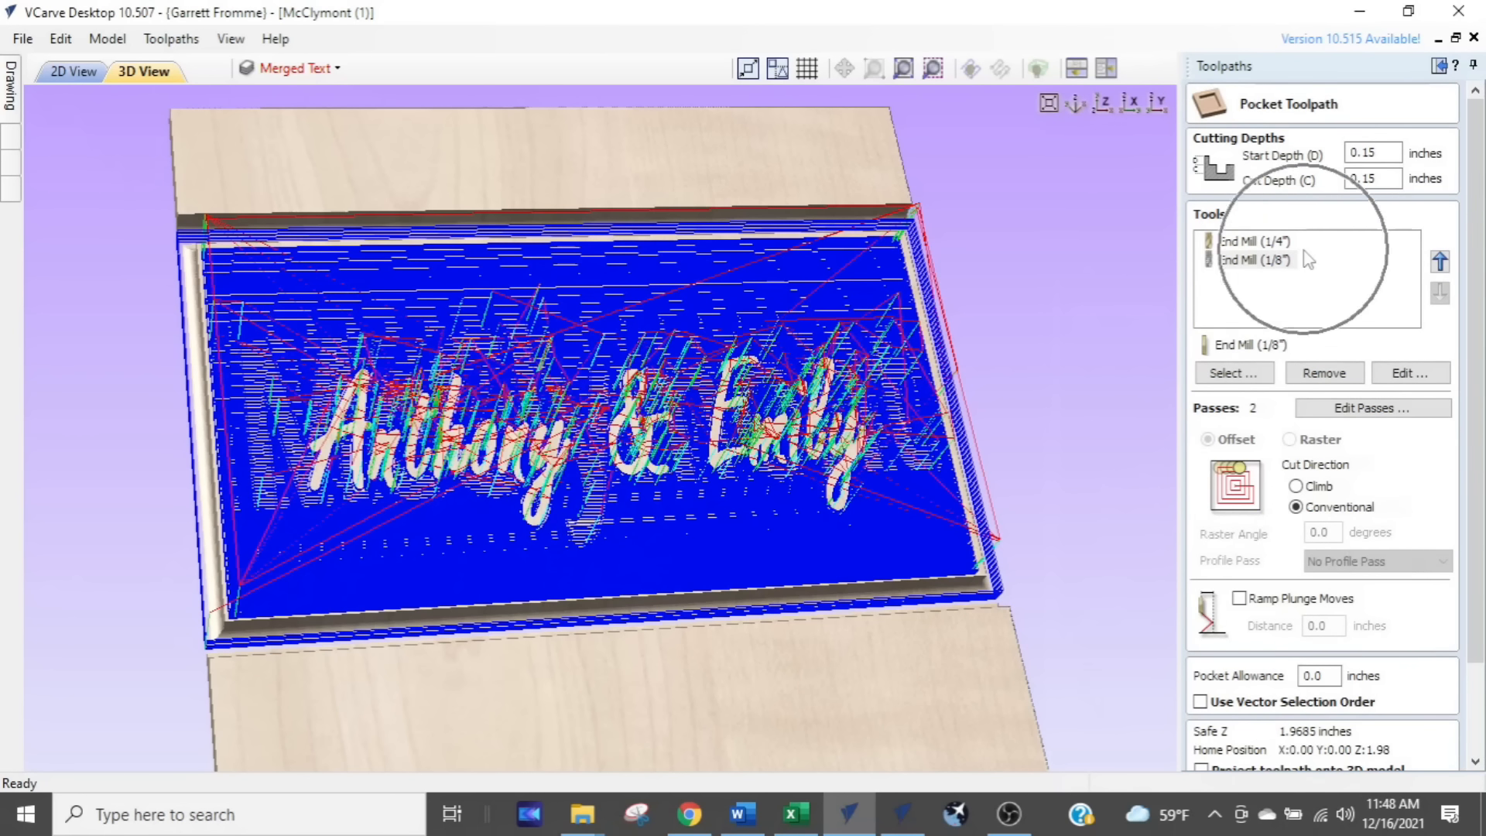
Step: Check the name in Pocket 1's settings, close them without recalculating, and review the tool details of the listed toolpaths
{"action": "left_click_drag", "start_coordinate": [1471, 235], "coordinate": [1471, 513]}
{"action": "key", "text": "ctrl"}
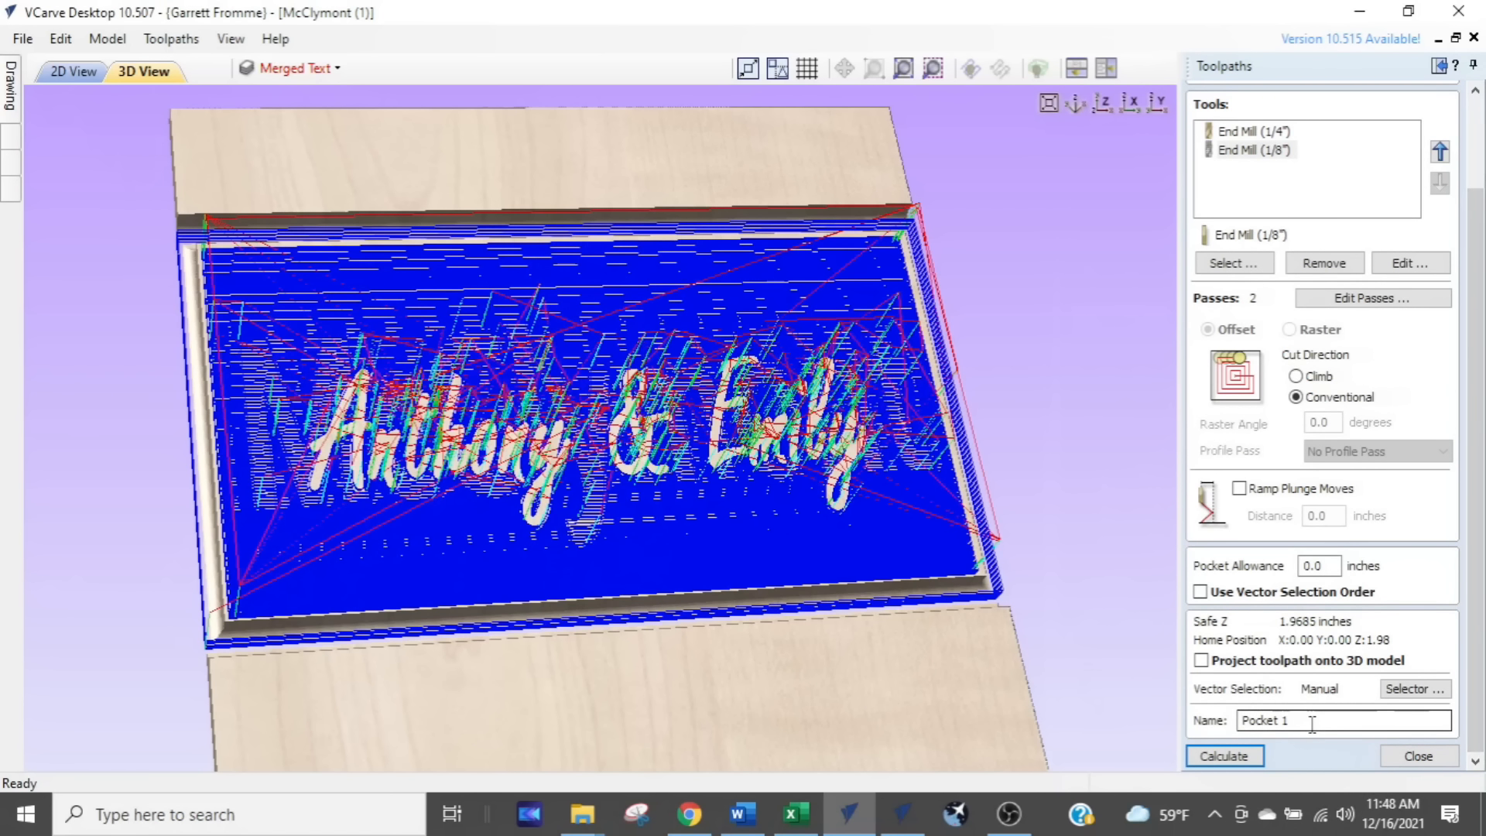
{"action": "left_click", "coordinate": [1415, 758]}
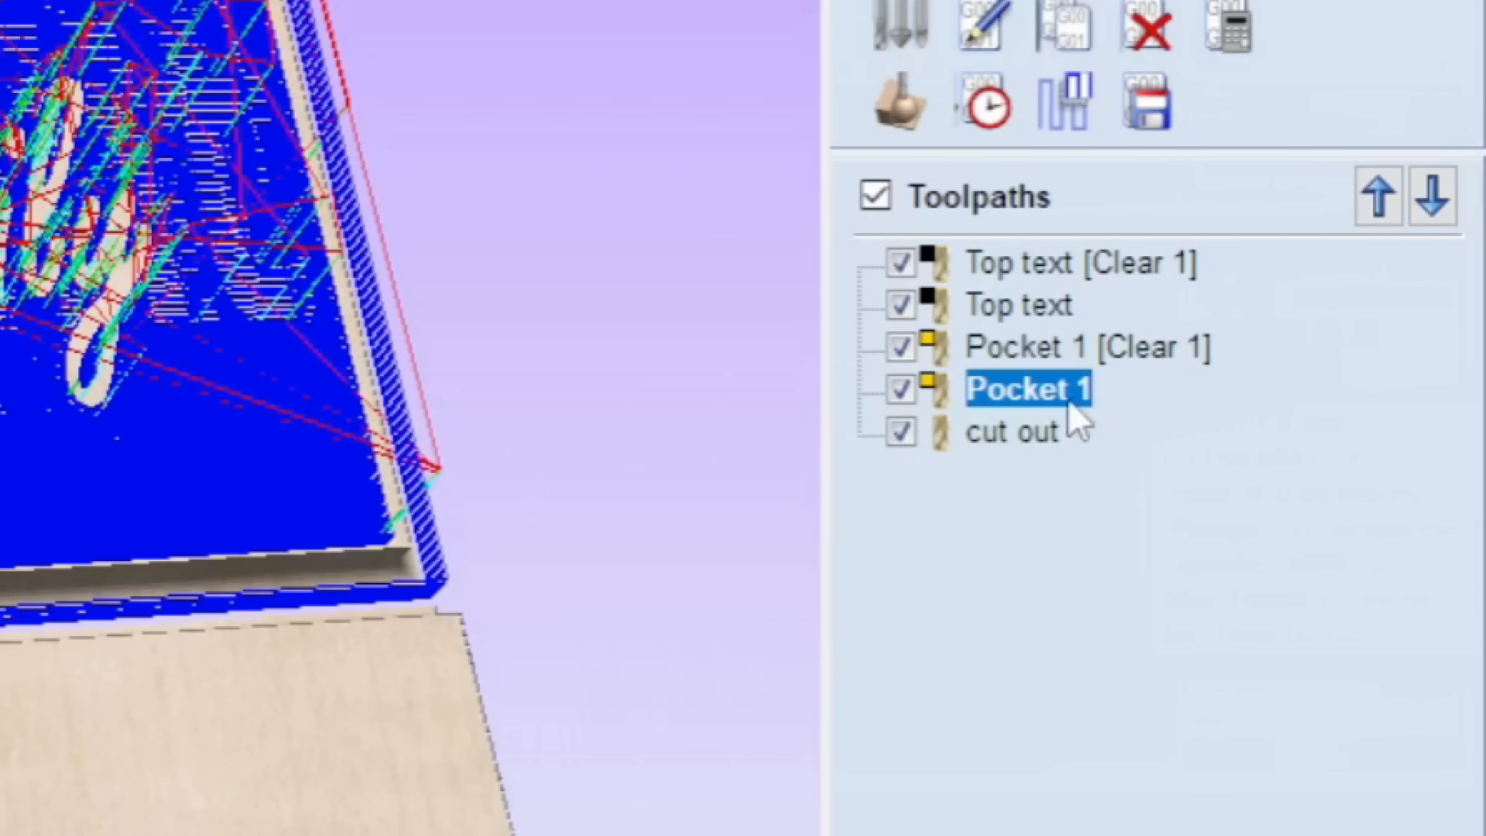
{"action": "mouse_move", "coordinate": [1098, 396]}
{"action": "mouse_move", "coordinate": [1037, 298]}
{"action": "mouse_move", "coordinate": [1028, 381]}
Step: Rename the Top text [Clear 1] toolpath as "Top text 1 14EM" to identify its cutting order and tool
{"action": "mouse_move", "coordinate": [1121, 268]}
{"action": "key", "text": "ctrl"}
{"action": "key", "text": "ctrl"}
{"action": "right_click", "coordinate": [1080, 266]}
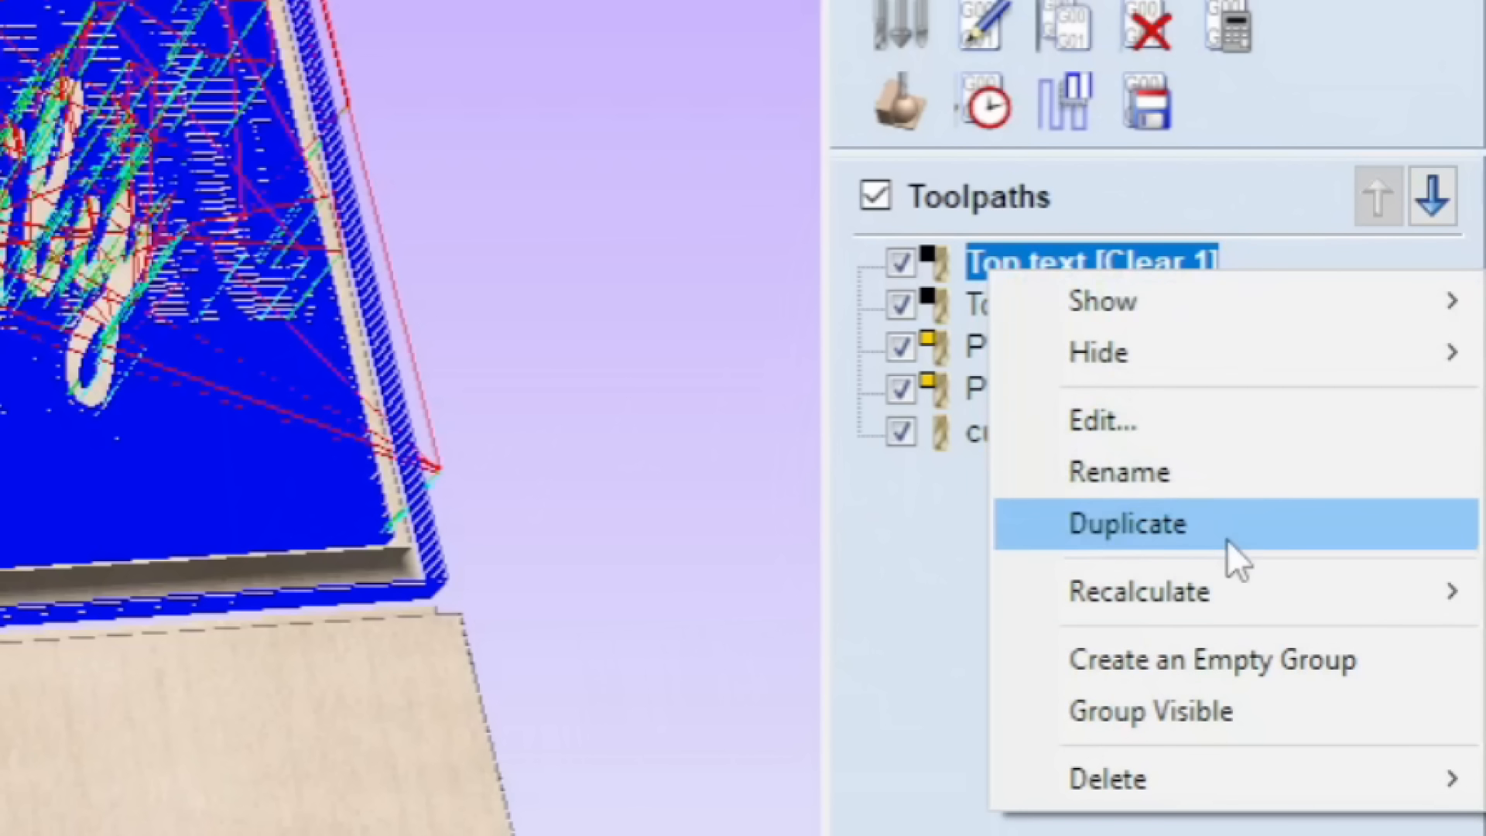
{"action": "left_click", "coordinate": [1227, 483]}
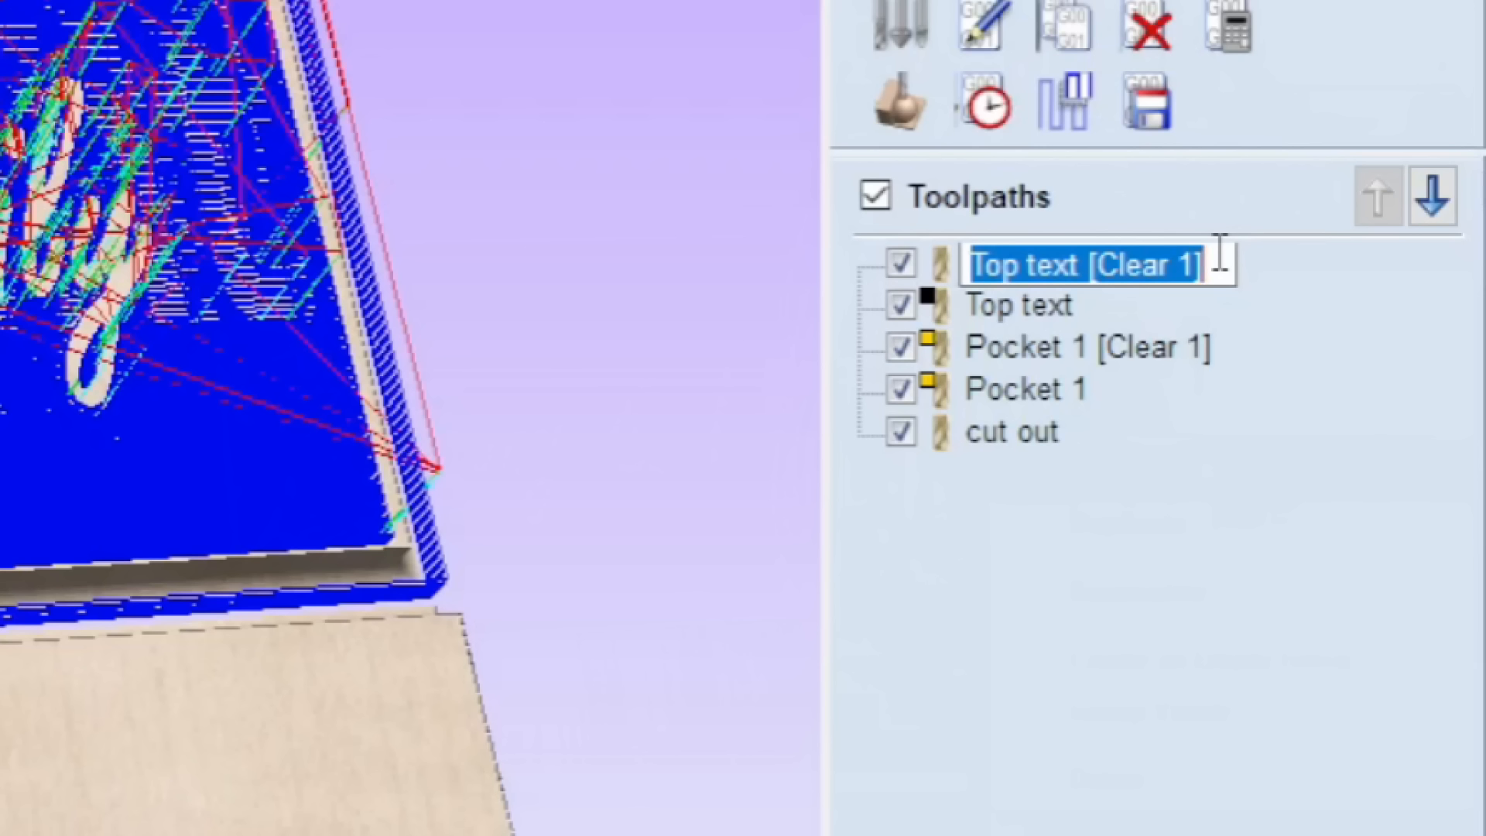
{"action": "left_click", "coordinate": [1218, 252]}
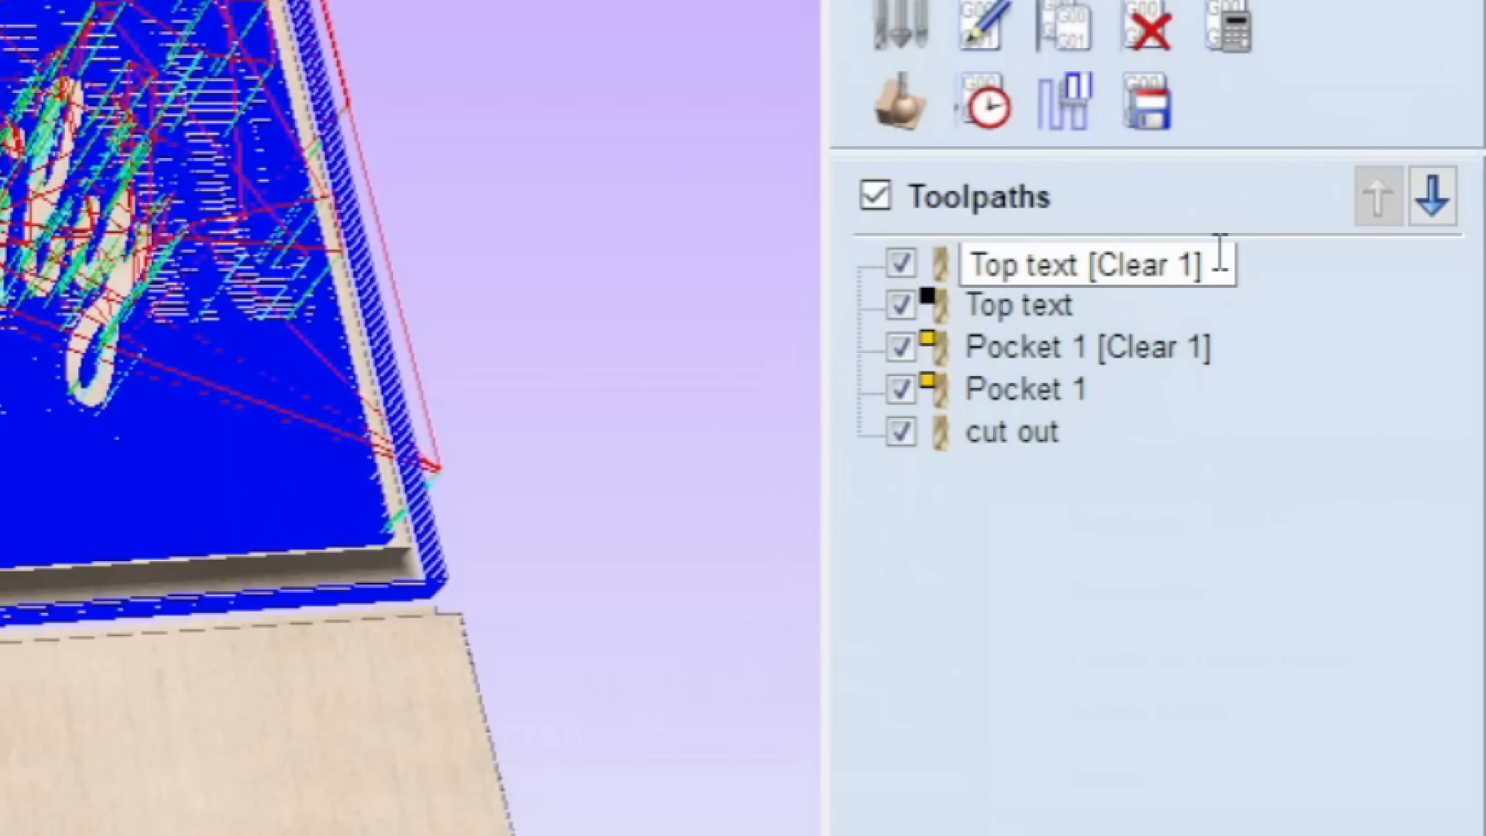
{"action": "left_click_drag", "start_coordinate": [1219, 254], "coordinate": [1091, 267]}
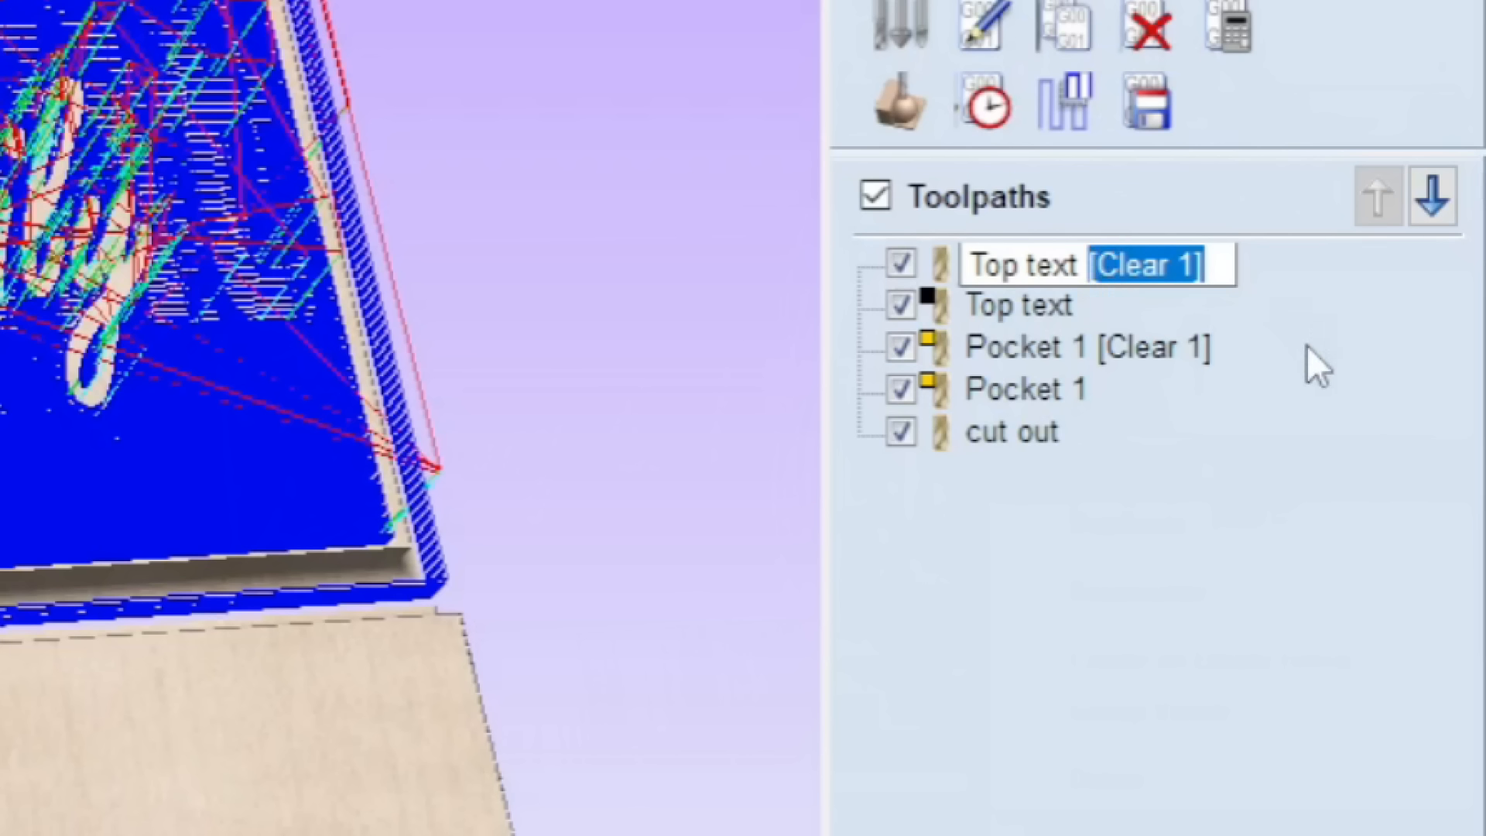
{"action": "type", "text": "1"}
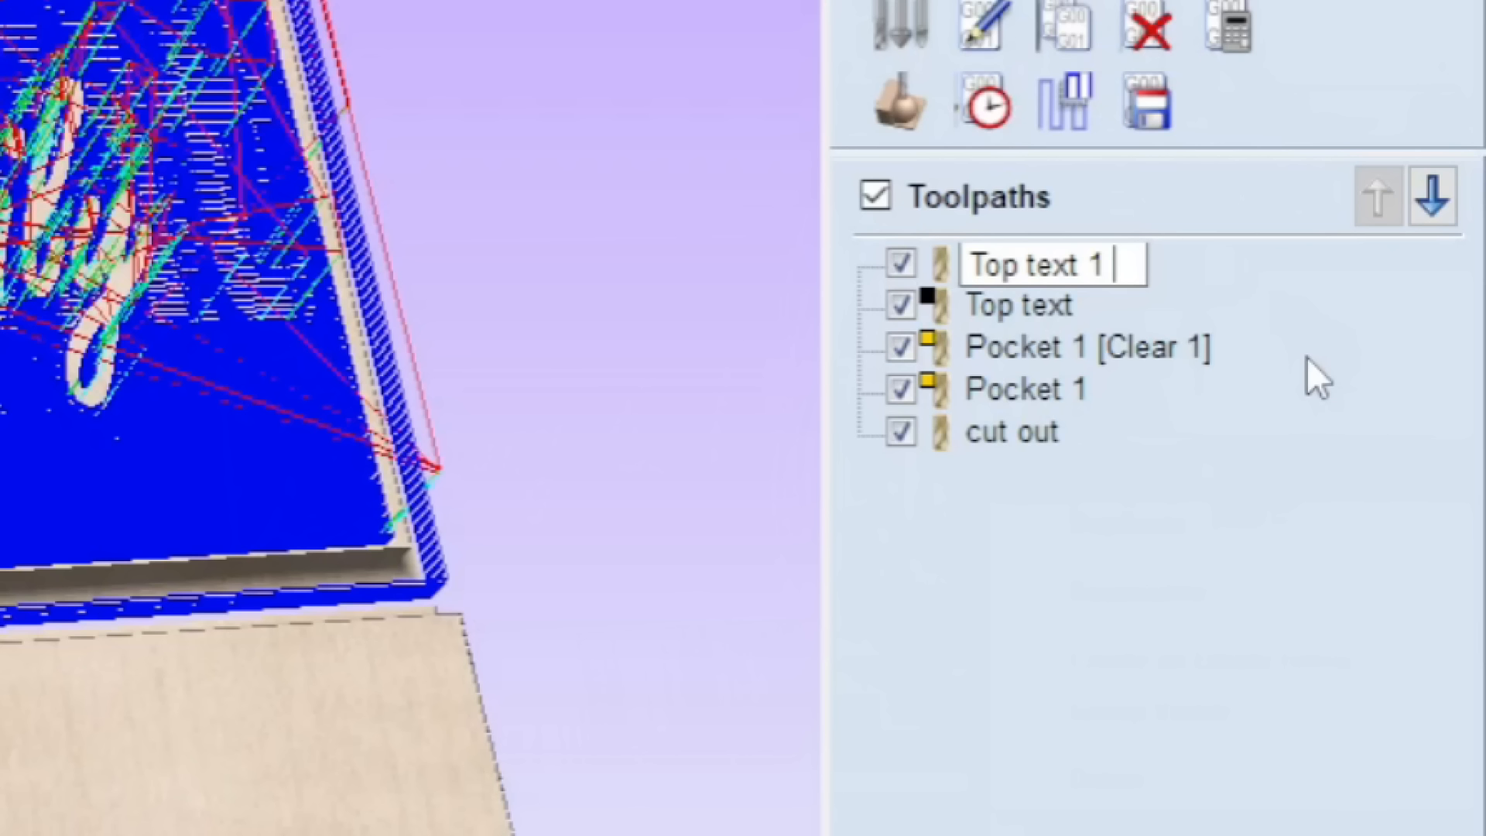
{"action": "type", "text": "14"}
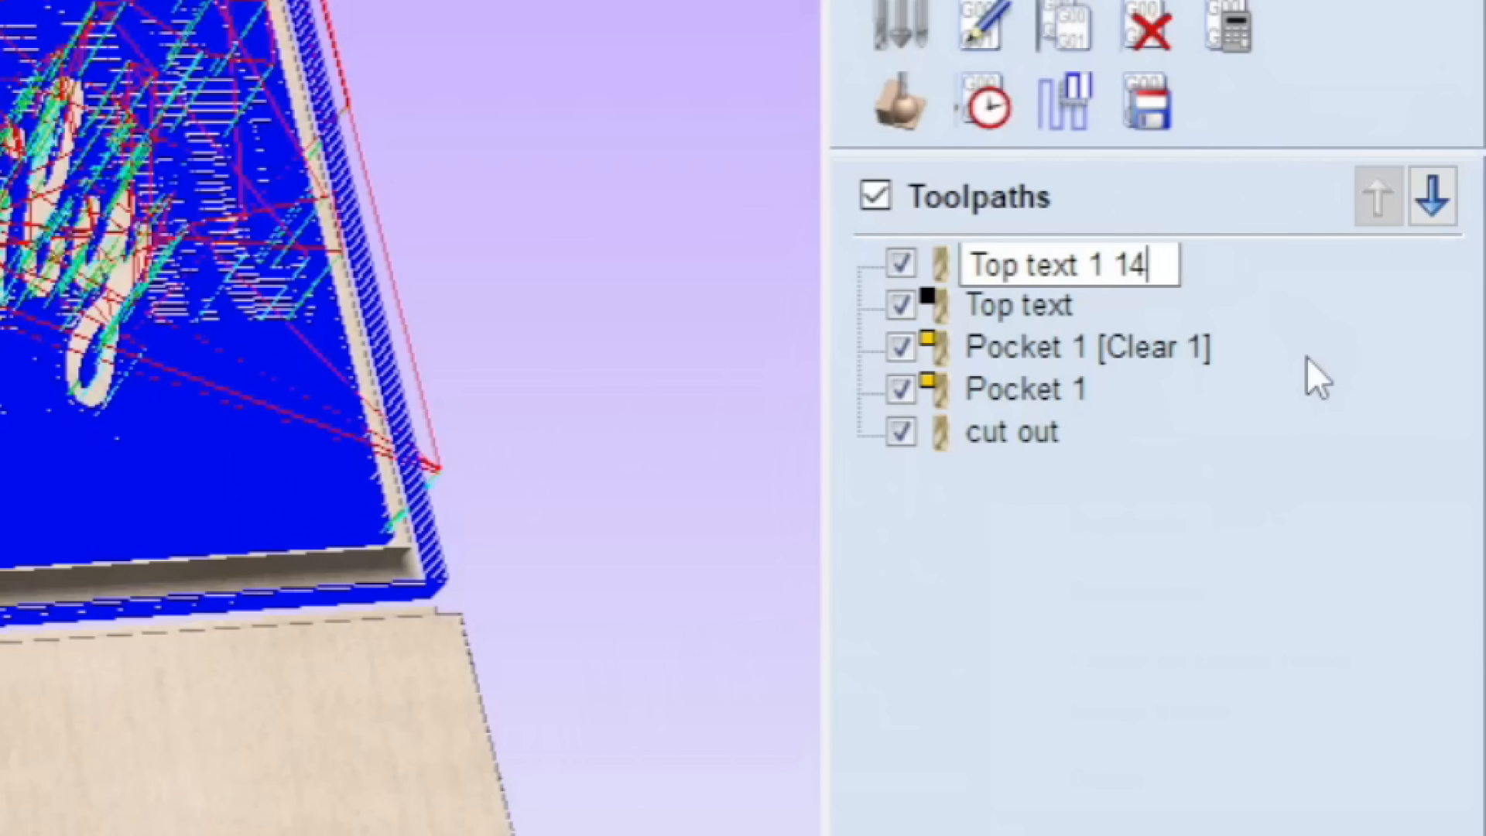
{"action": "type", "text": "EM"}
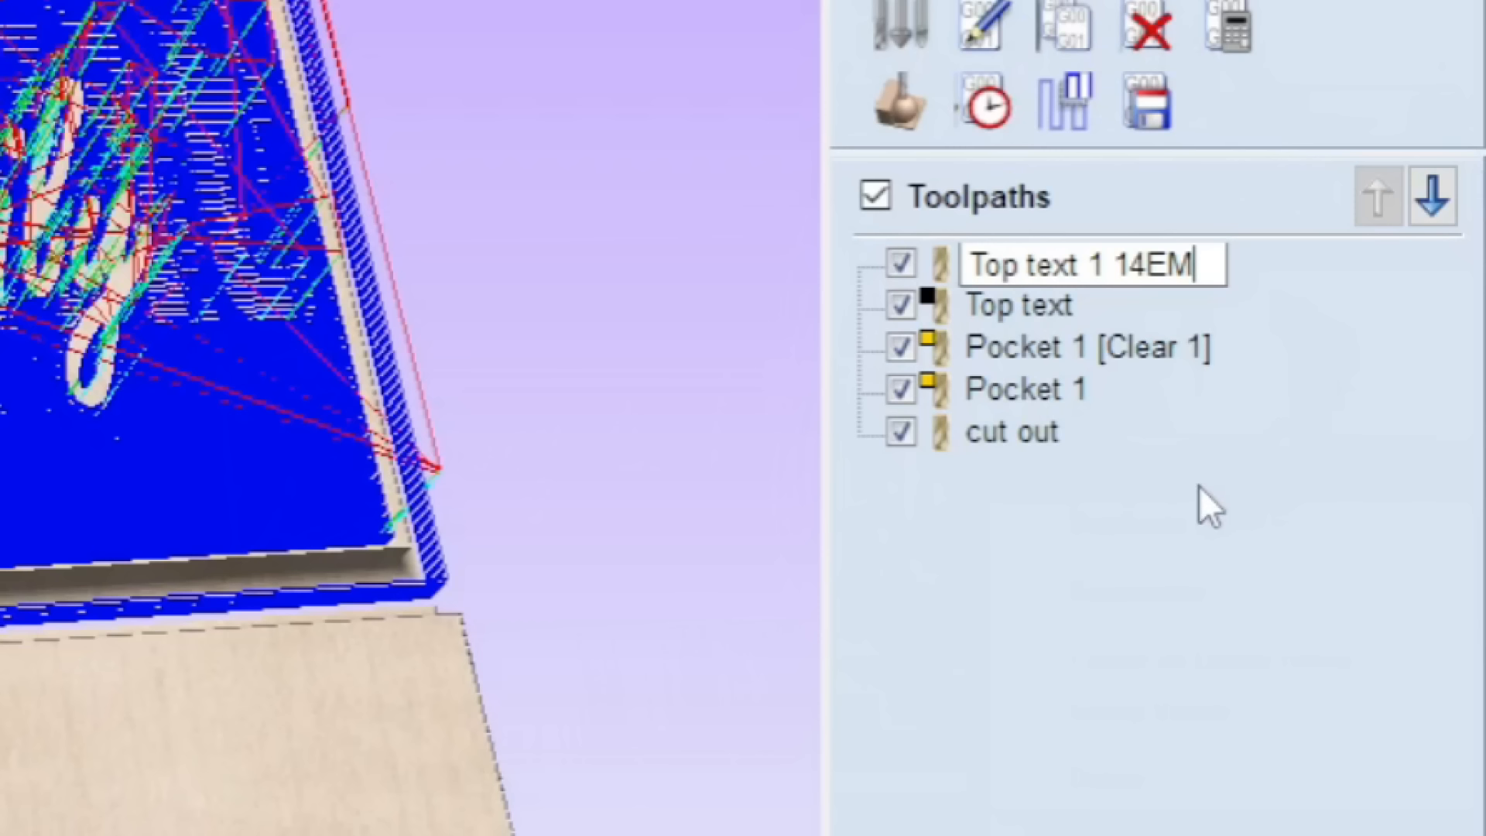
{"action": "left_click", "coordinate": [1177, 584]}
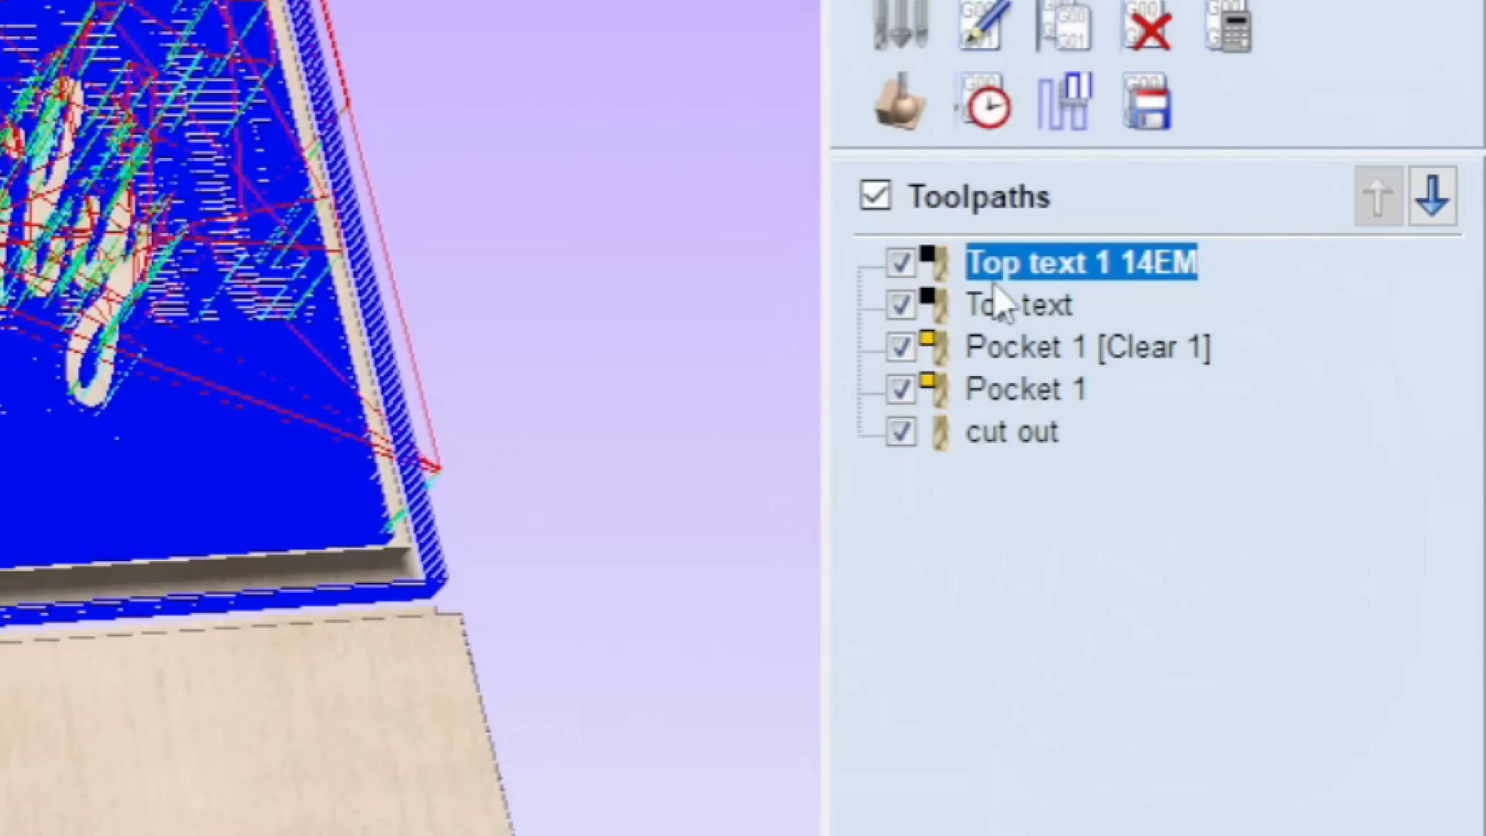
Step: Check the tools of both top text toolpaths and rename the Top text toolpath as "Top text 2 18EM"
{"action": "mouse_move", "coordinate": [1165, 282]}
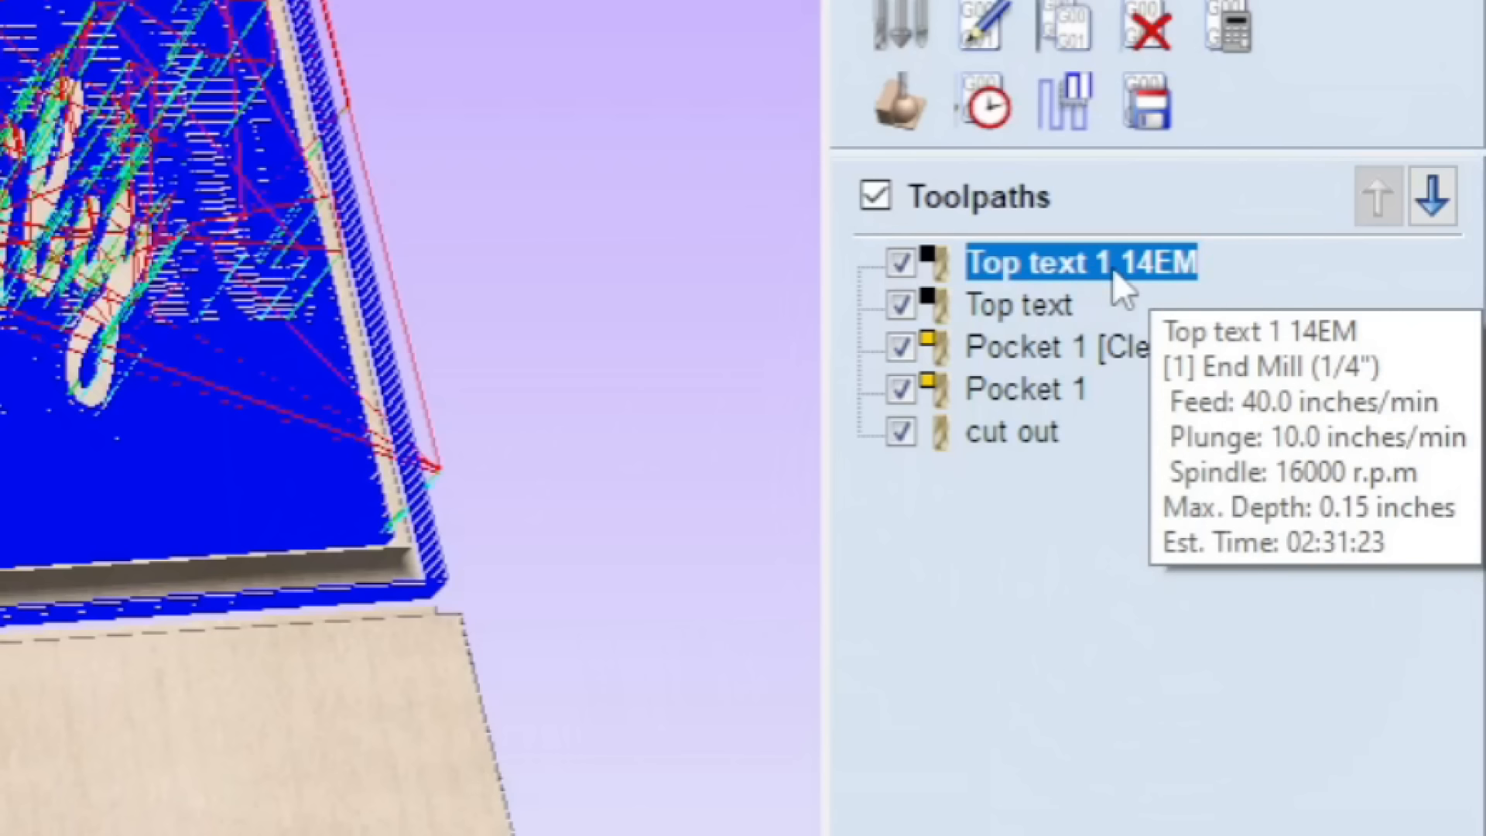
{"action": "mouse_move", "coordinate": [1046, 306]}
{"action": "key", "text": "ctrl"}
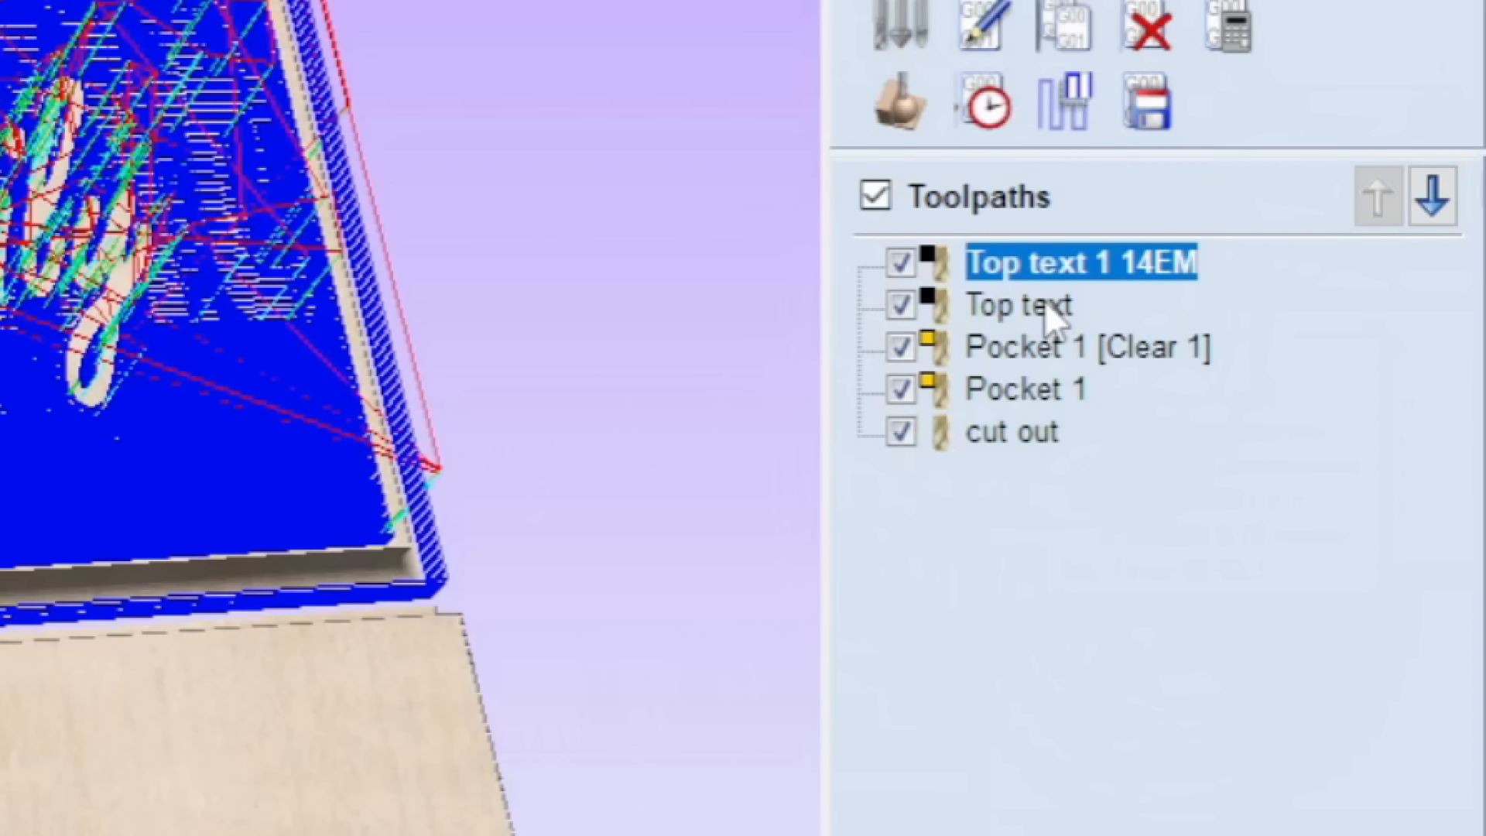
{"action": "right_click", "coordinate": [1020, 305]}
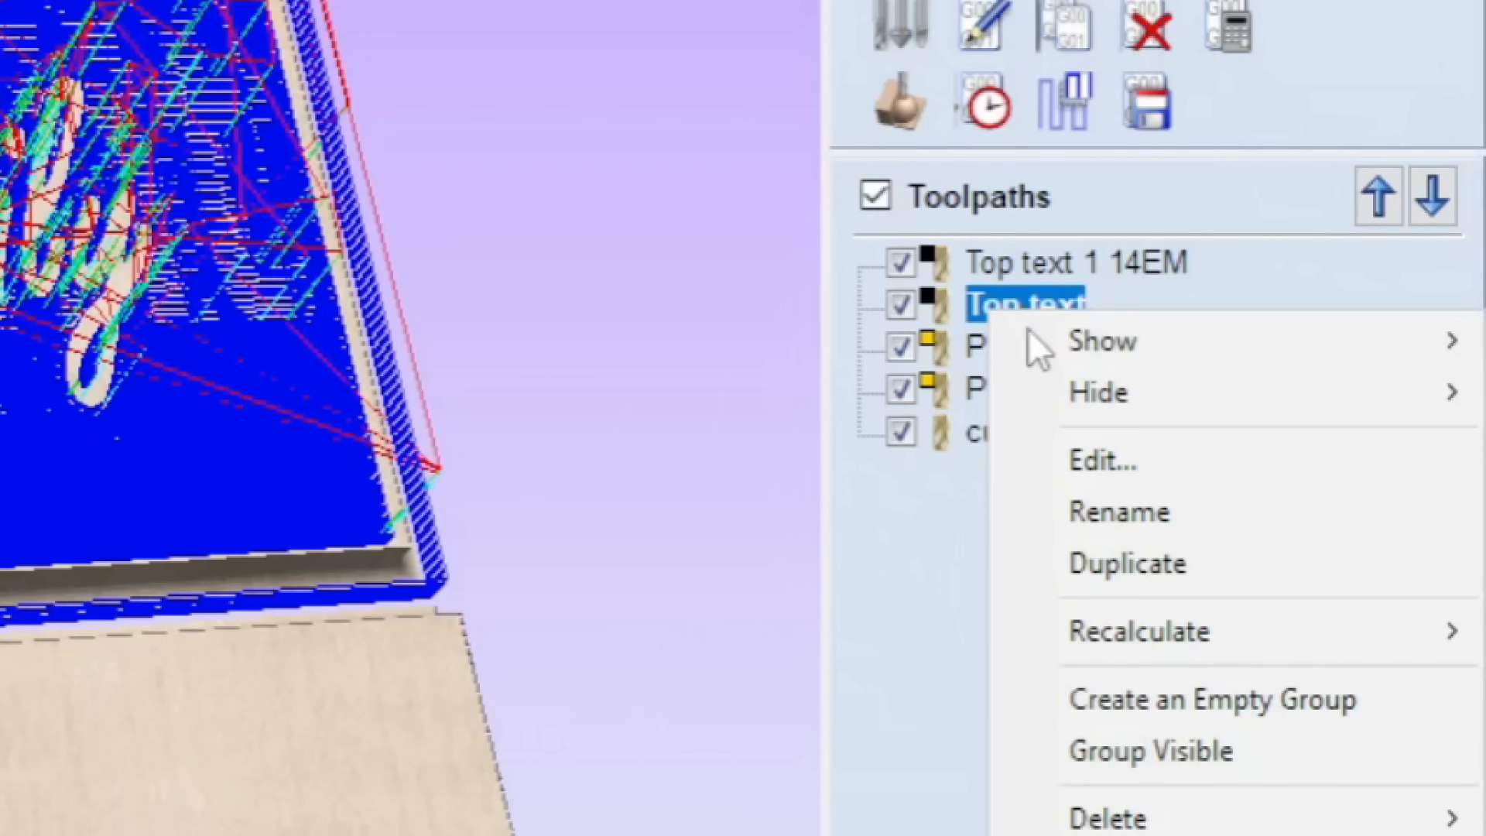
{"action": "left_click", "coordinate": [916, 657]}
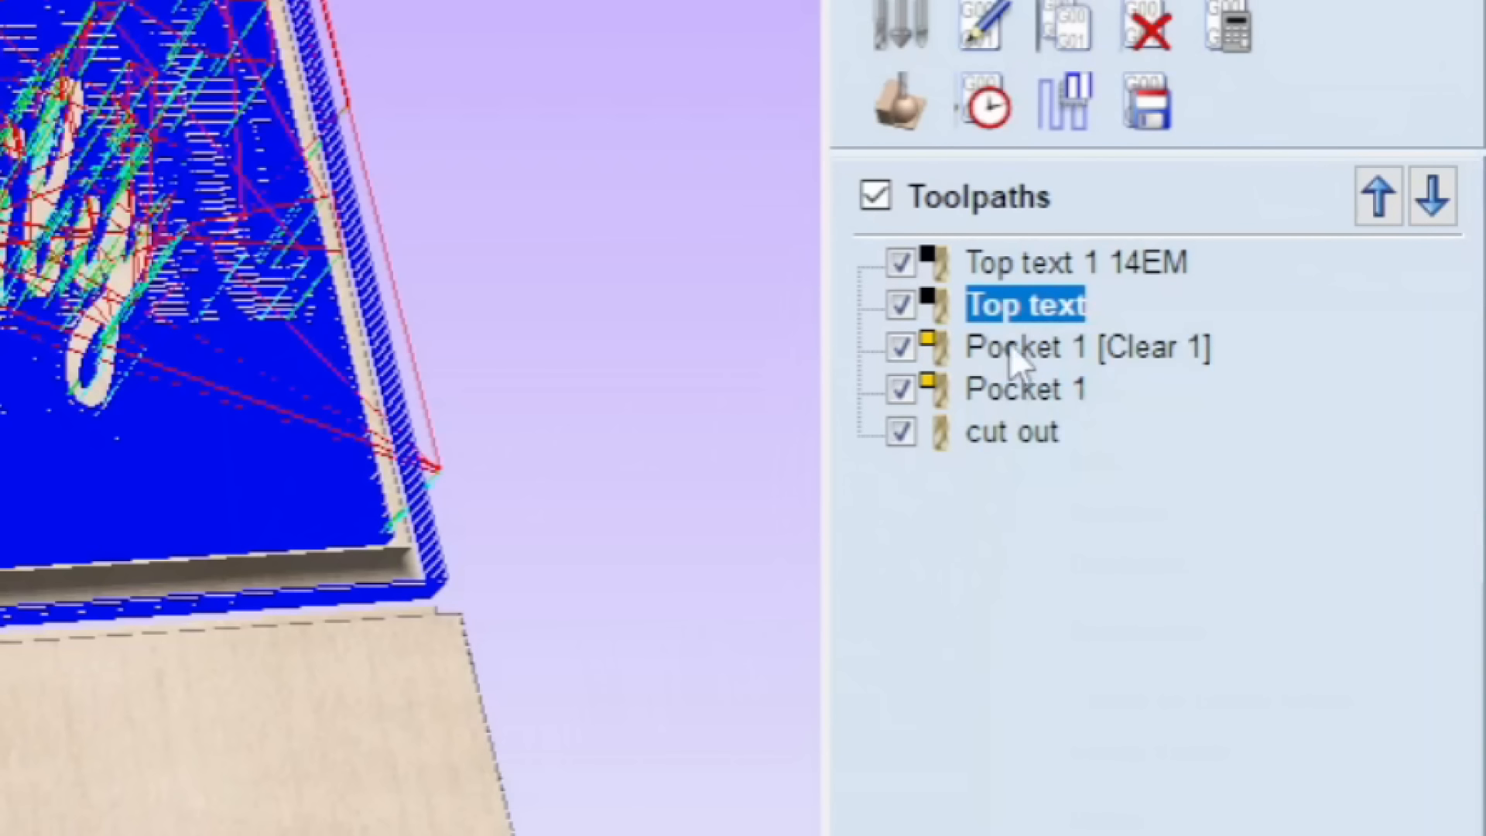
{"action": "mouse_move", "coordinate": [1019, 305]}
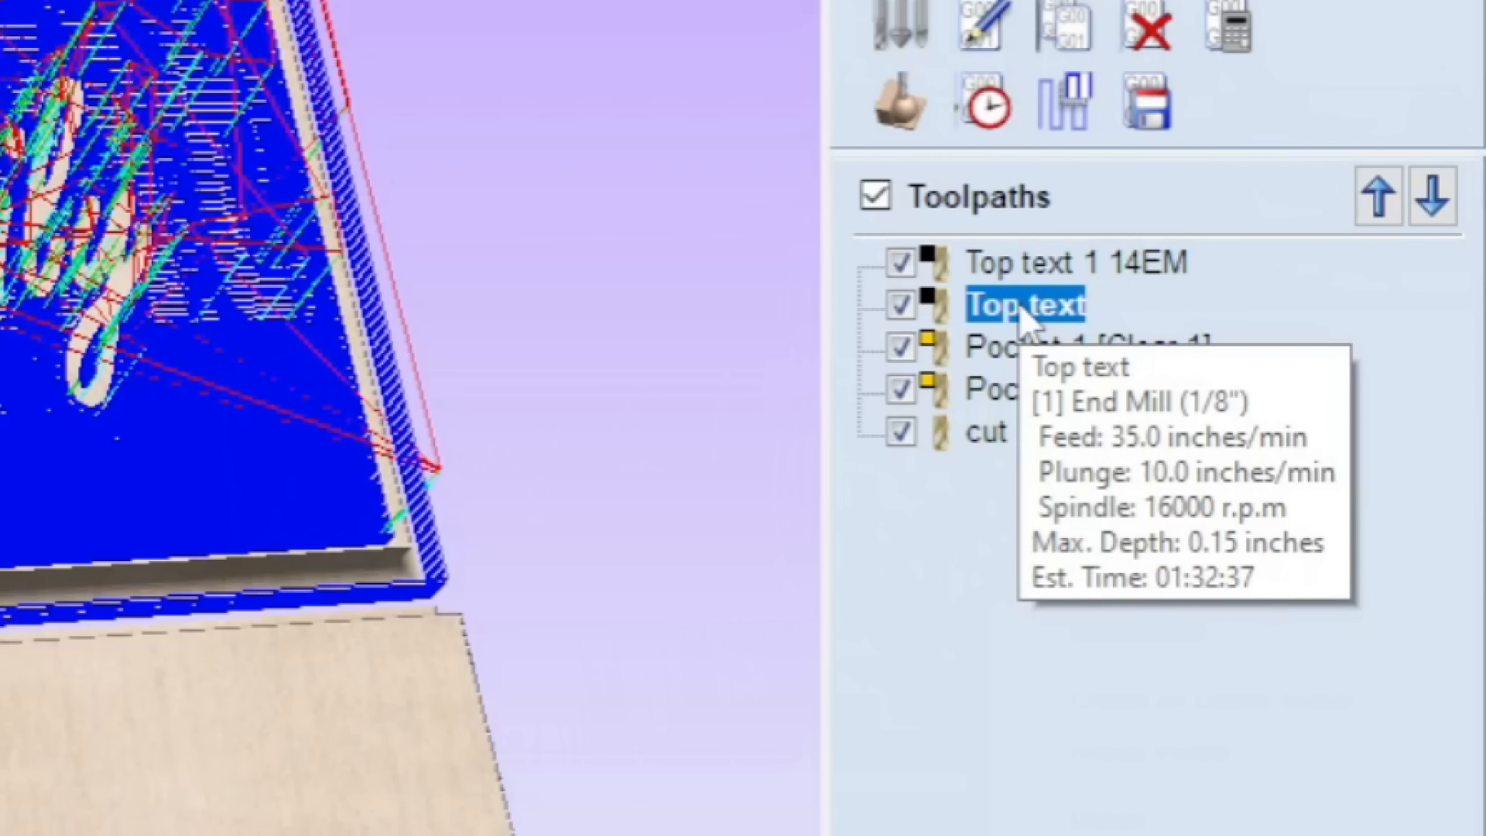
{"action": "right_click", "coordinate": [1020, 303]}
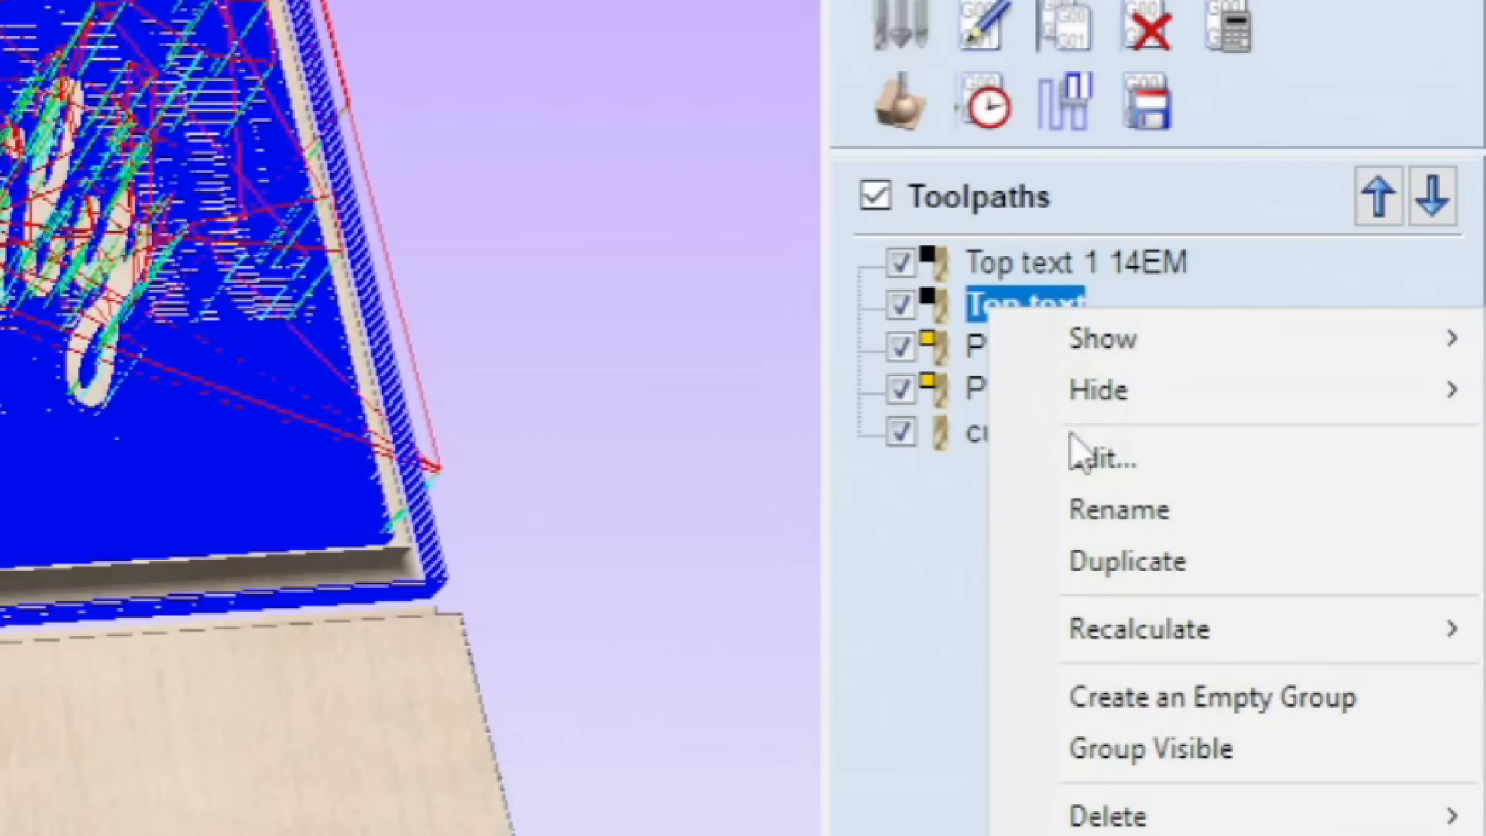
{"action": "left_click", "coordinate": [1094, 508]}
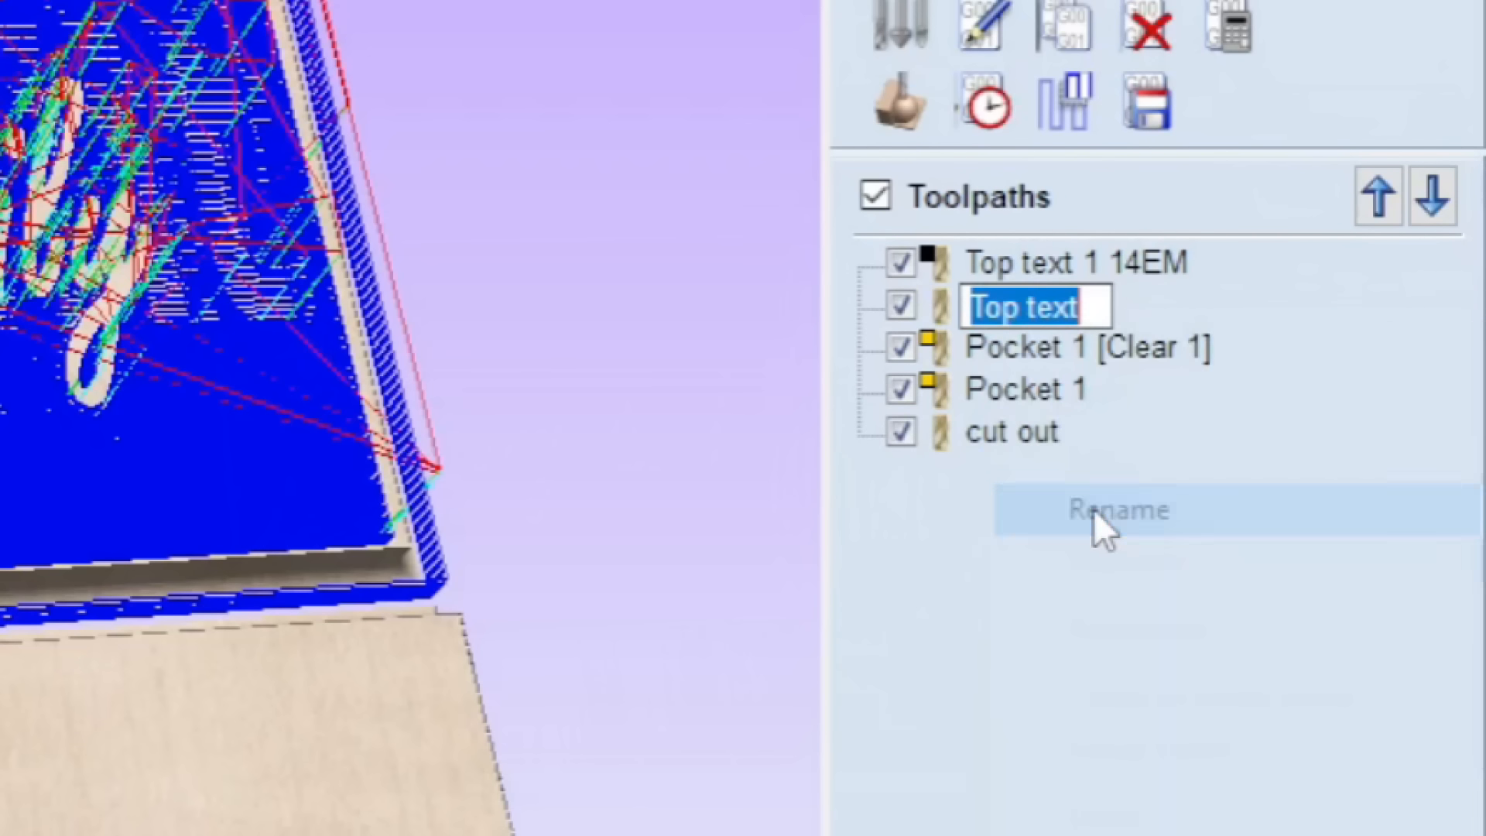
{"action": "left_click", "coordinate": [1094, 305]}
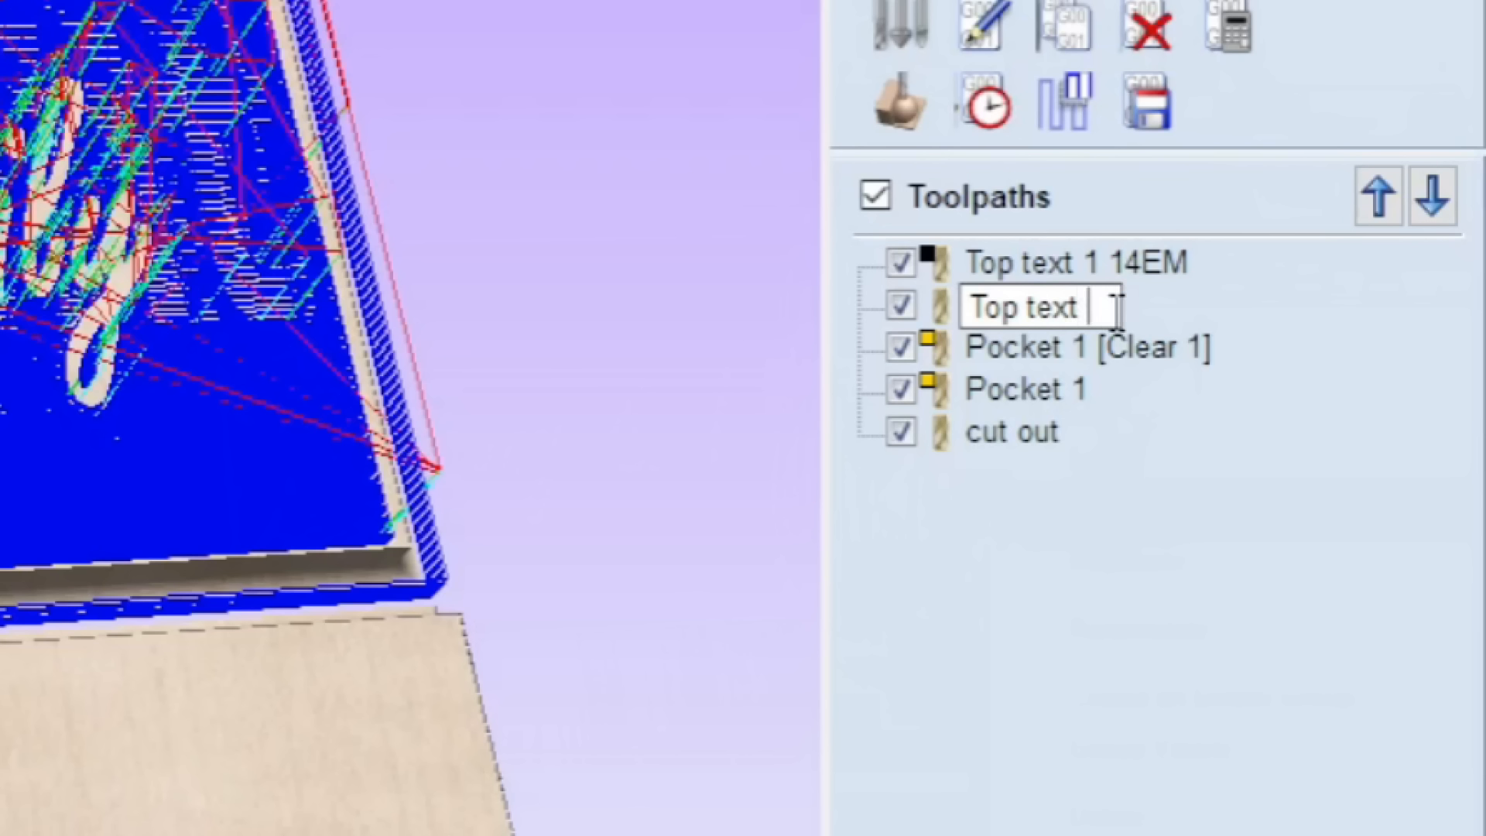
{"action": "type", "text": "2"}
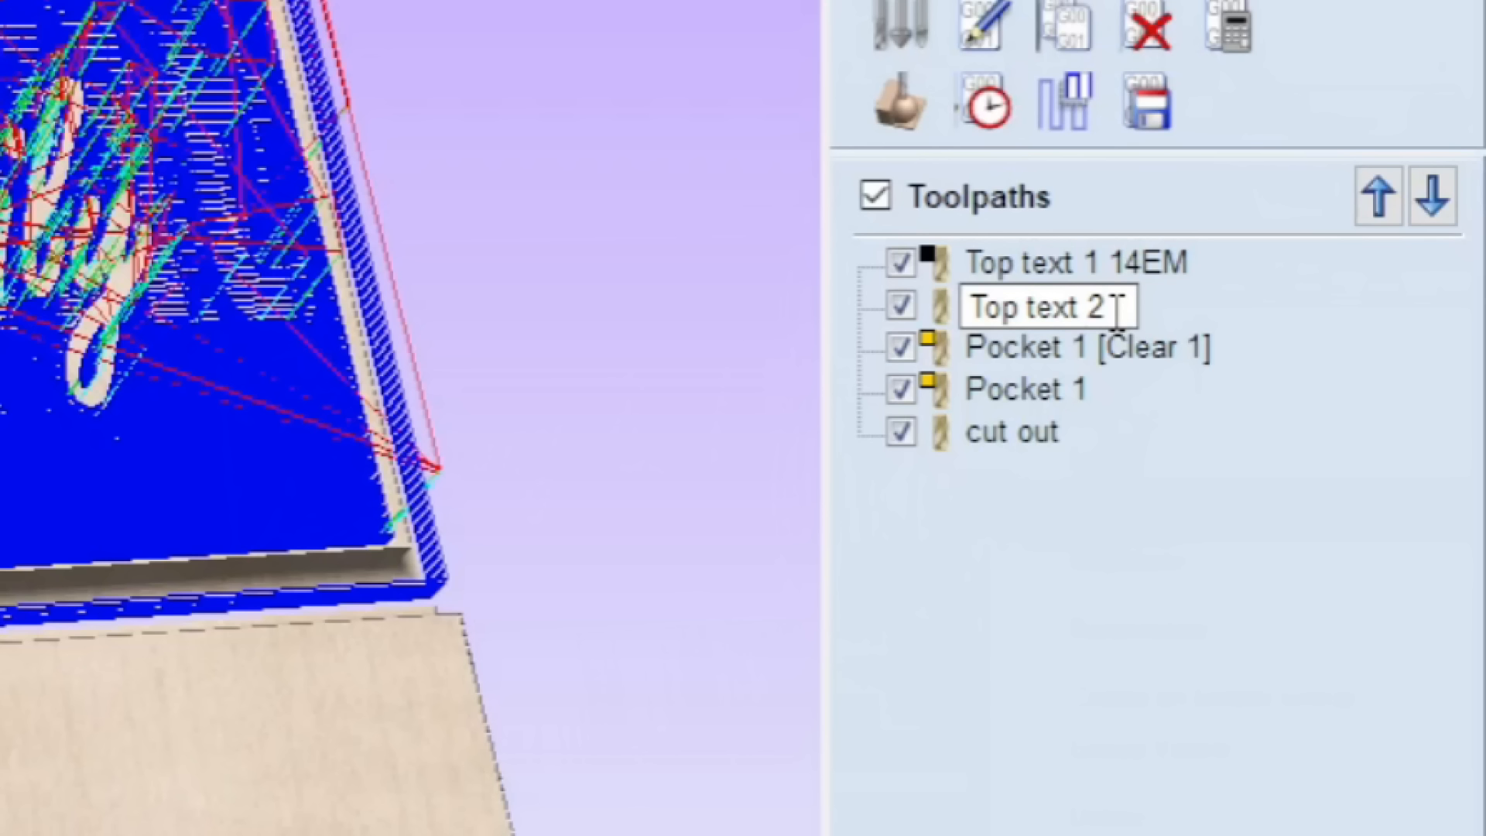
{"action": "type", "text": " 18"}
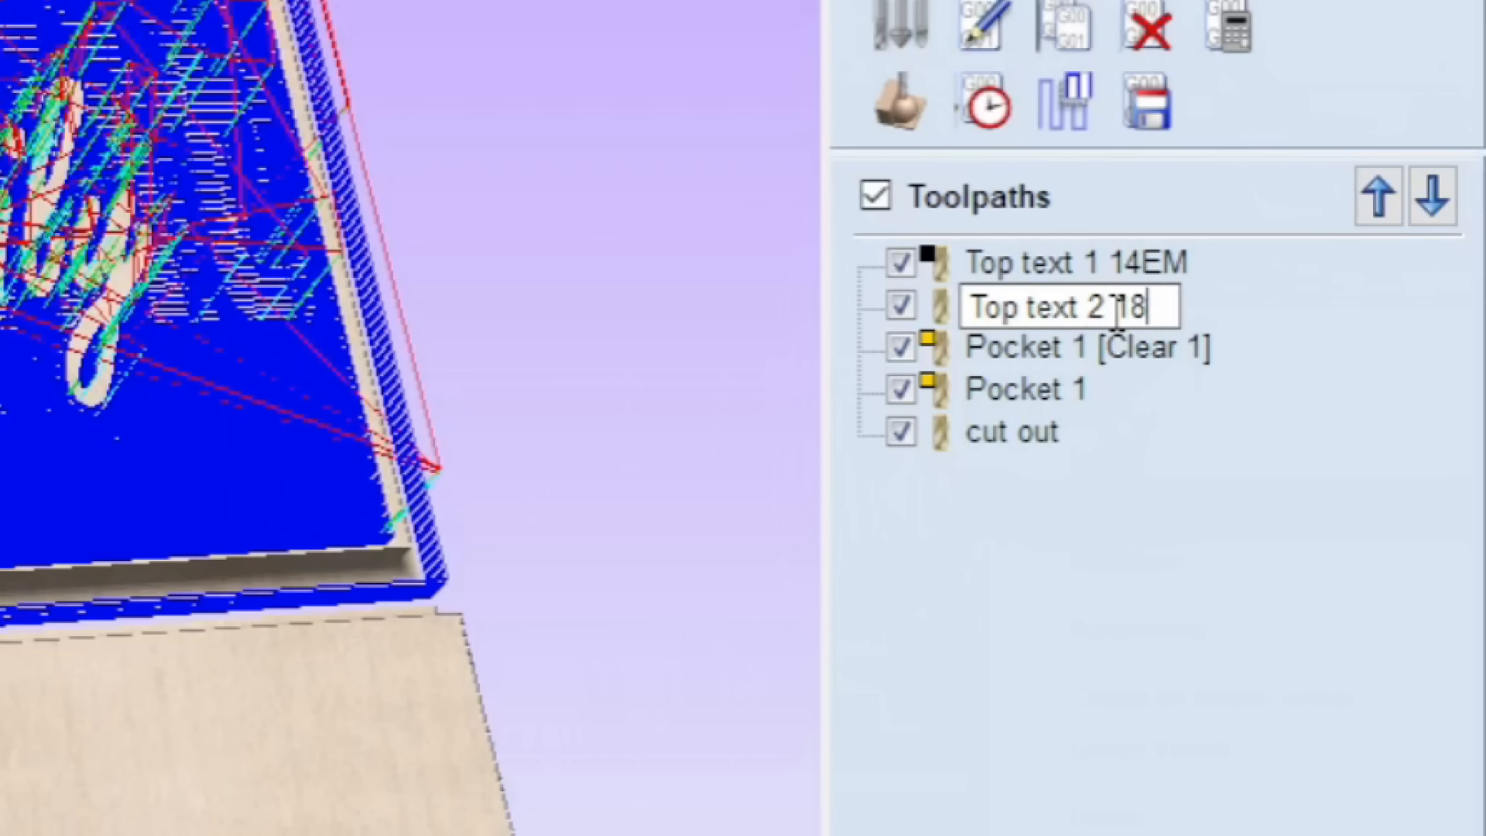
{"action": "type", "text": "EM"}
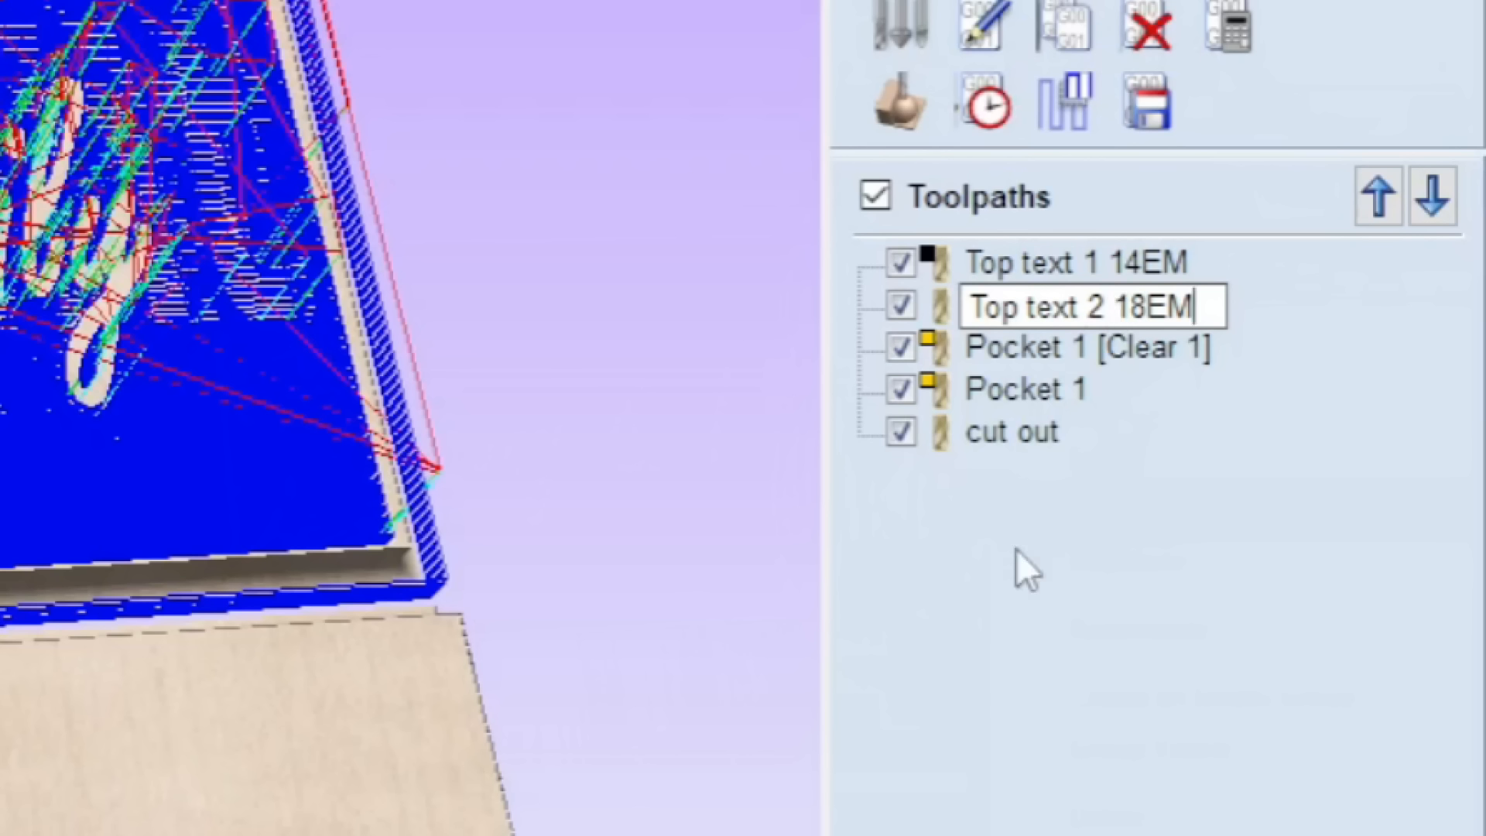
{"action": "left_click", "coordinate": [1096, 610]}
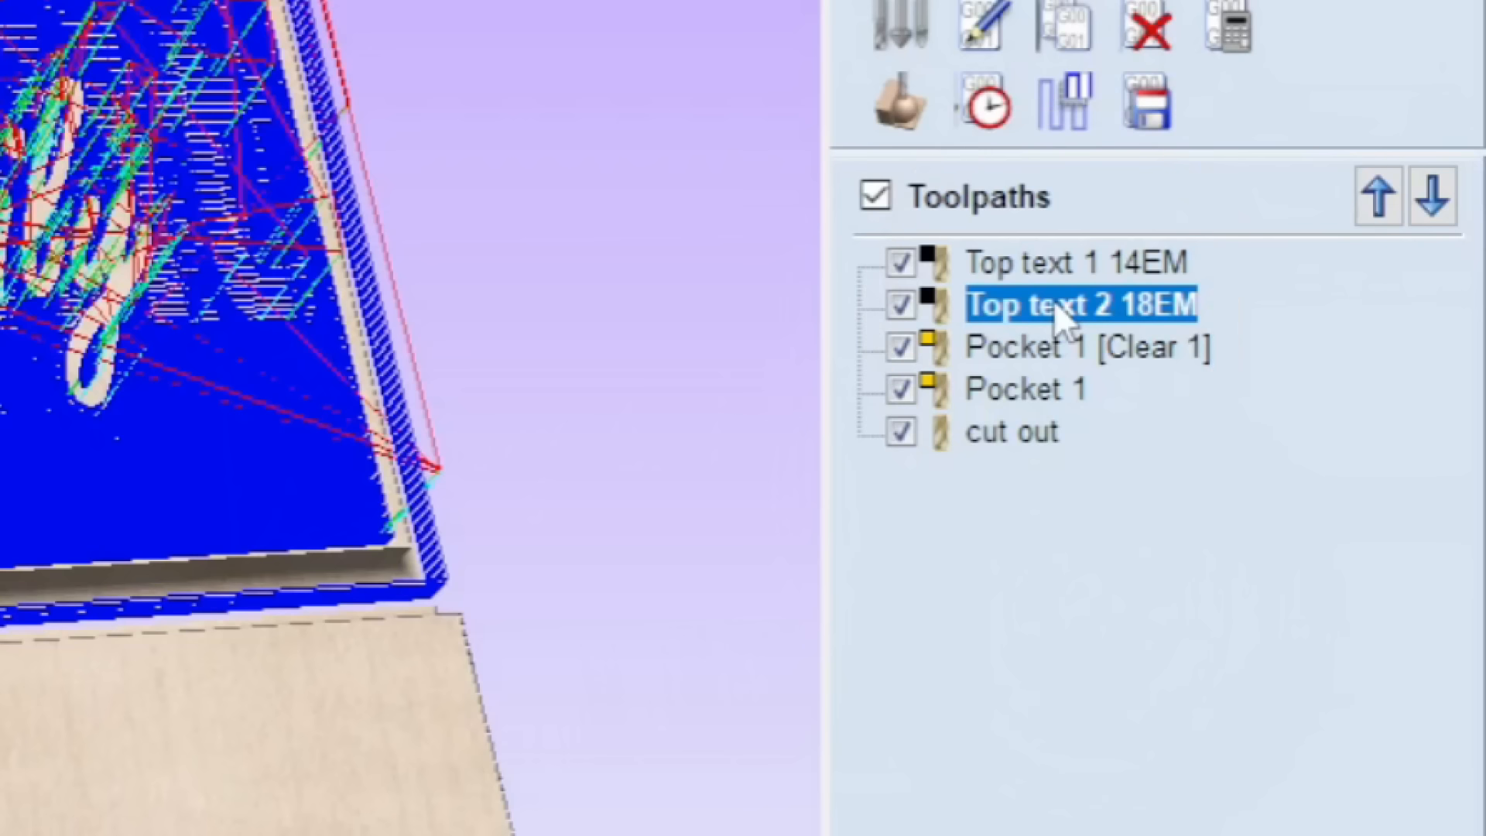
Step: Hide all toolpaths, examine the Pocket 1 [Clear 1] and Pocket 1 paths together and individually, and hide them again
{"action": "mouse_move", "coordinate": [1024, 349]}
{"action": "mouse_move", "coordinate": [1027, 398]}
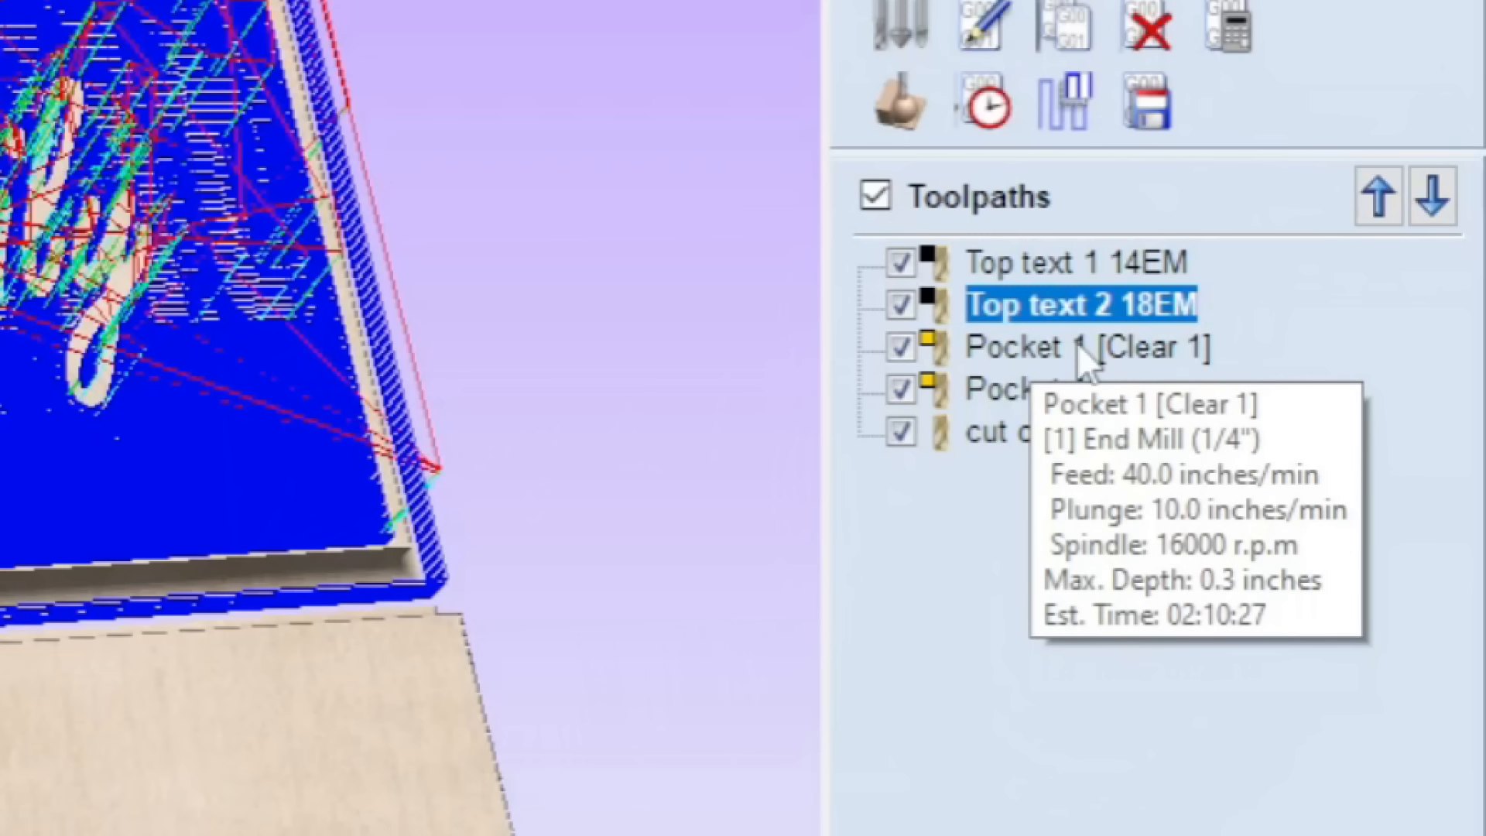
{"action": "left_click", "coordinate": [876, 200]}
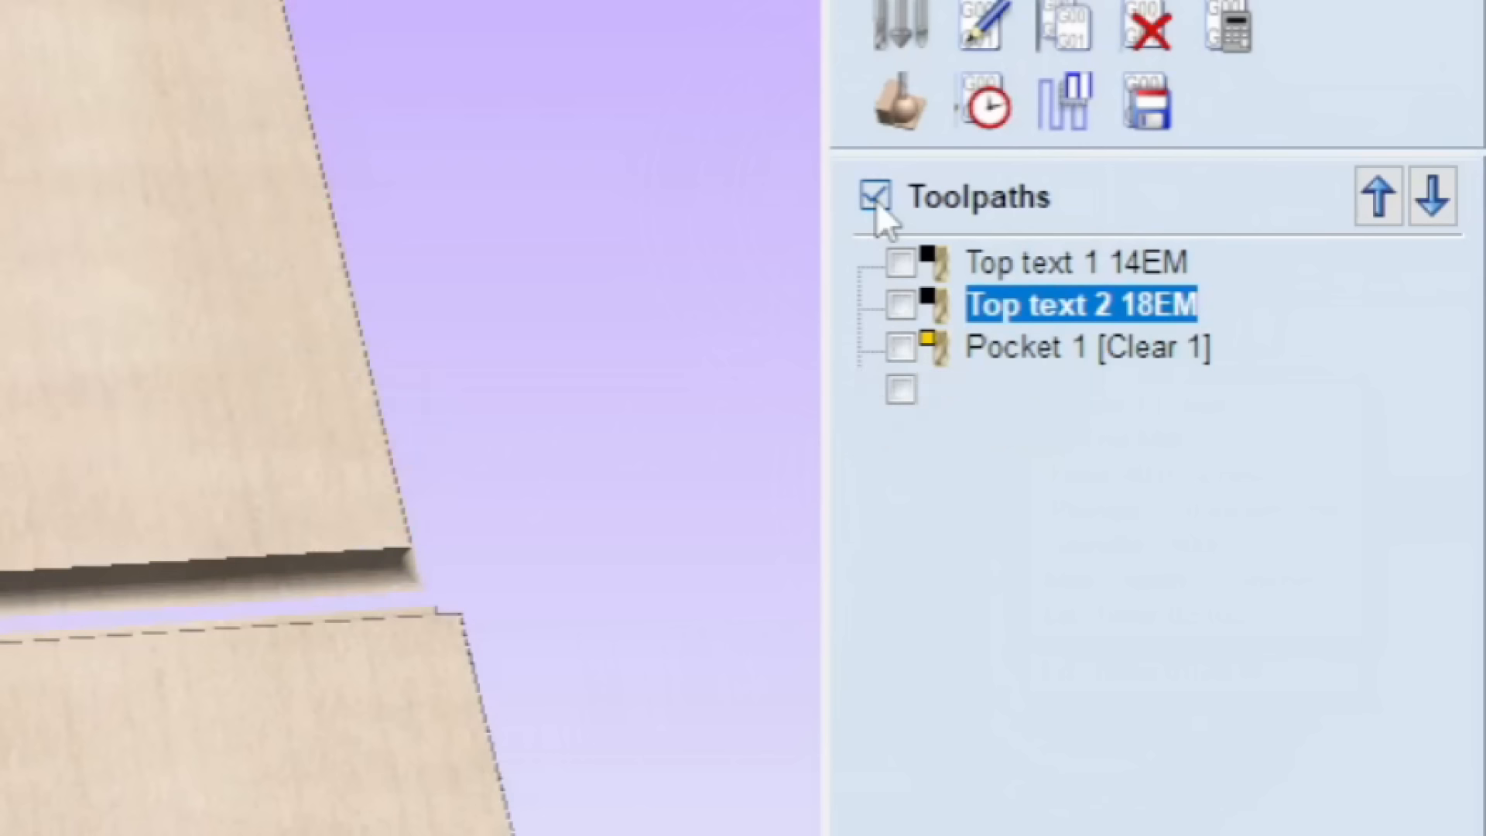
{"action": "left_click", "coordinate": [899, 347]}
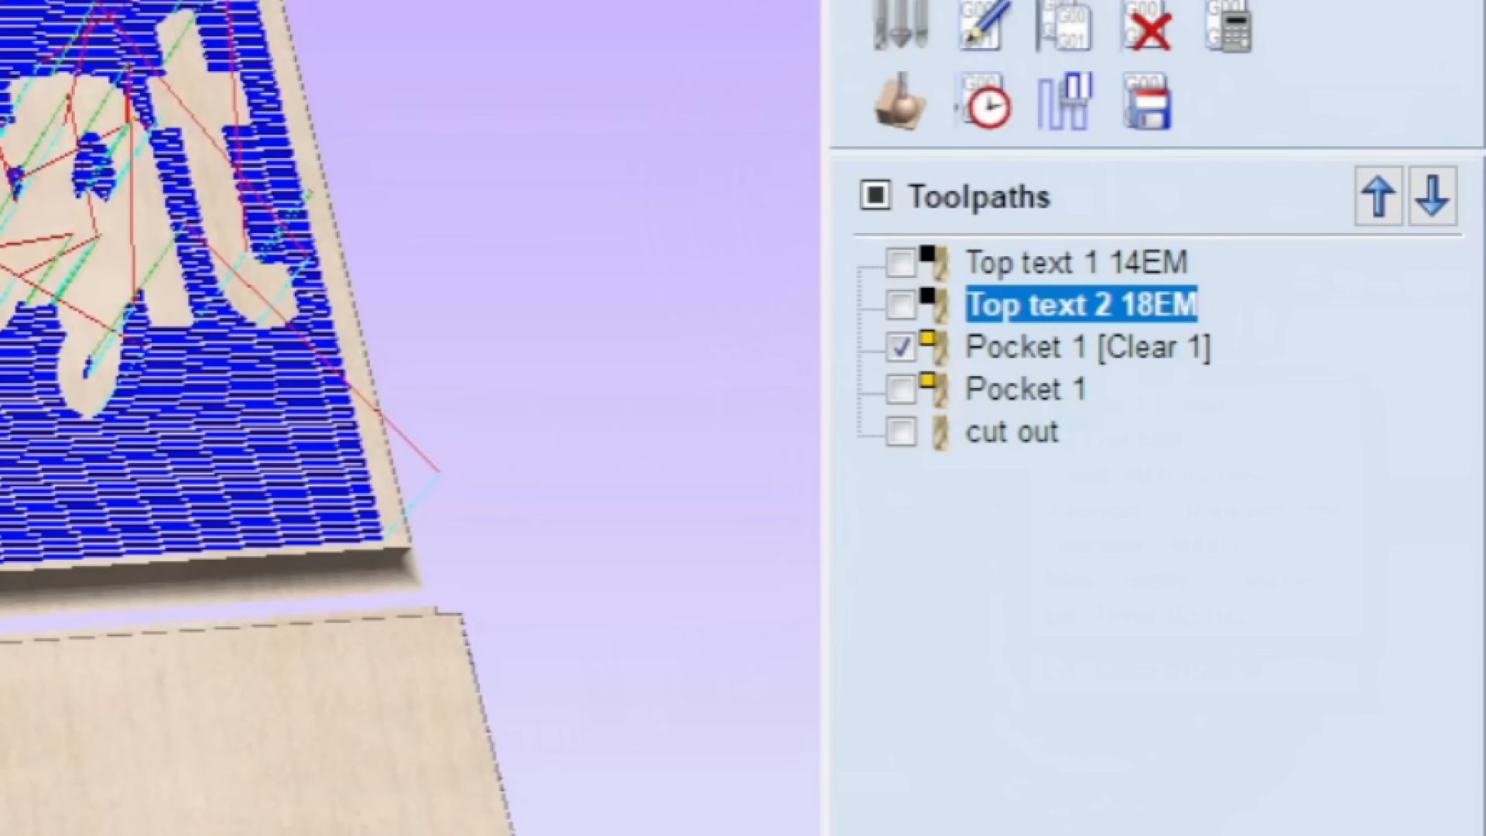
{"action": "left_click", "coordinate": [900, 388]}
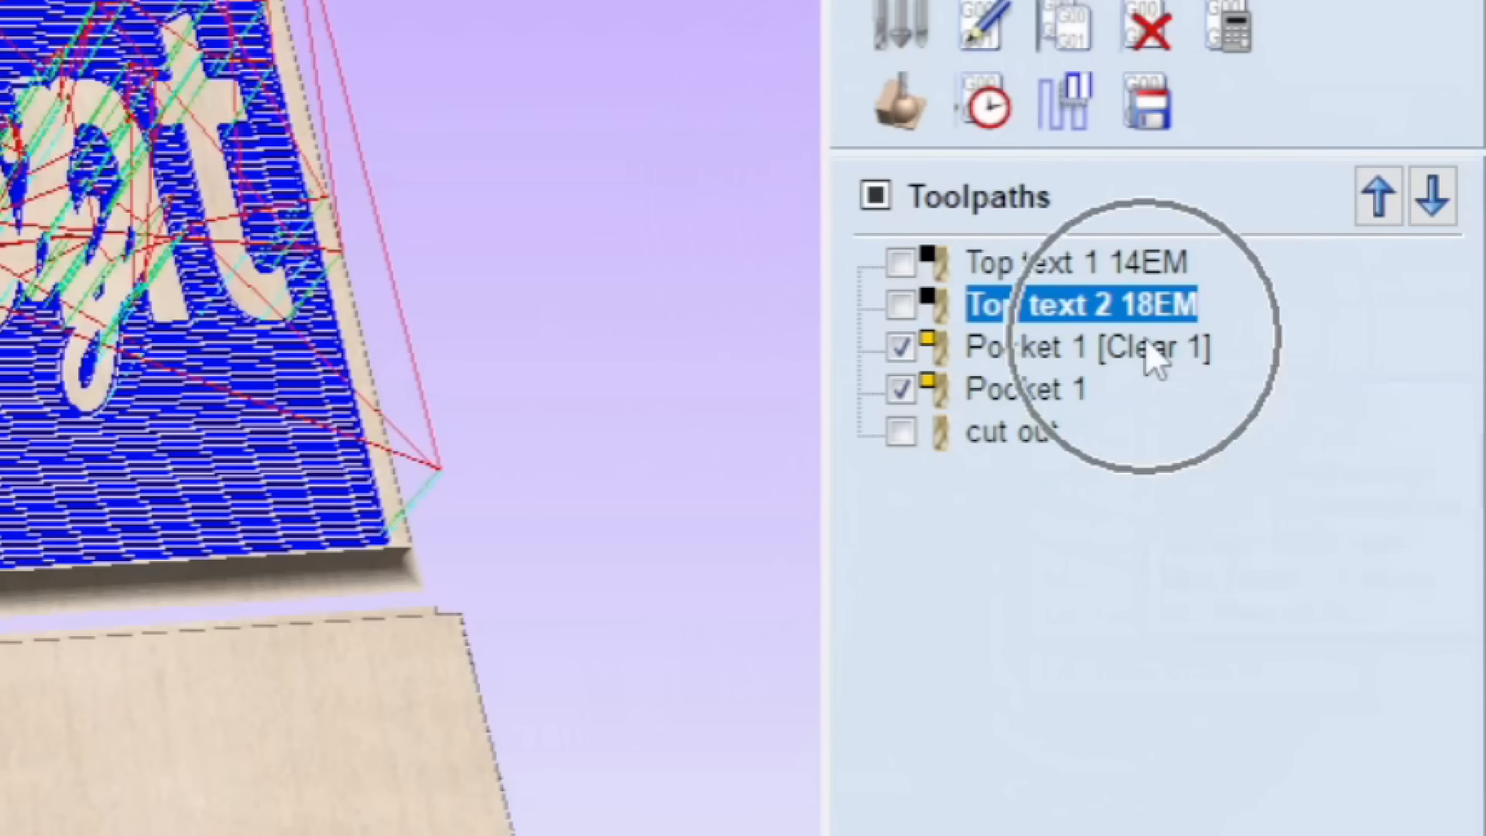
{"action": "left_click", "coordinate": [900, 347]}
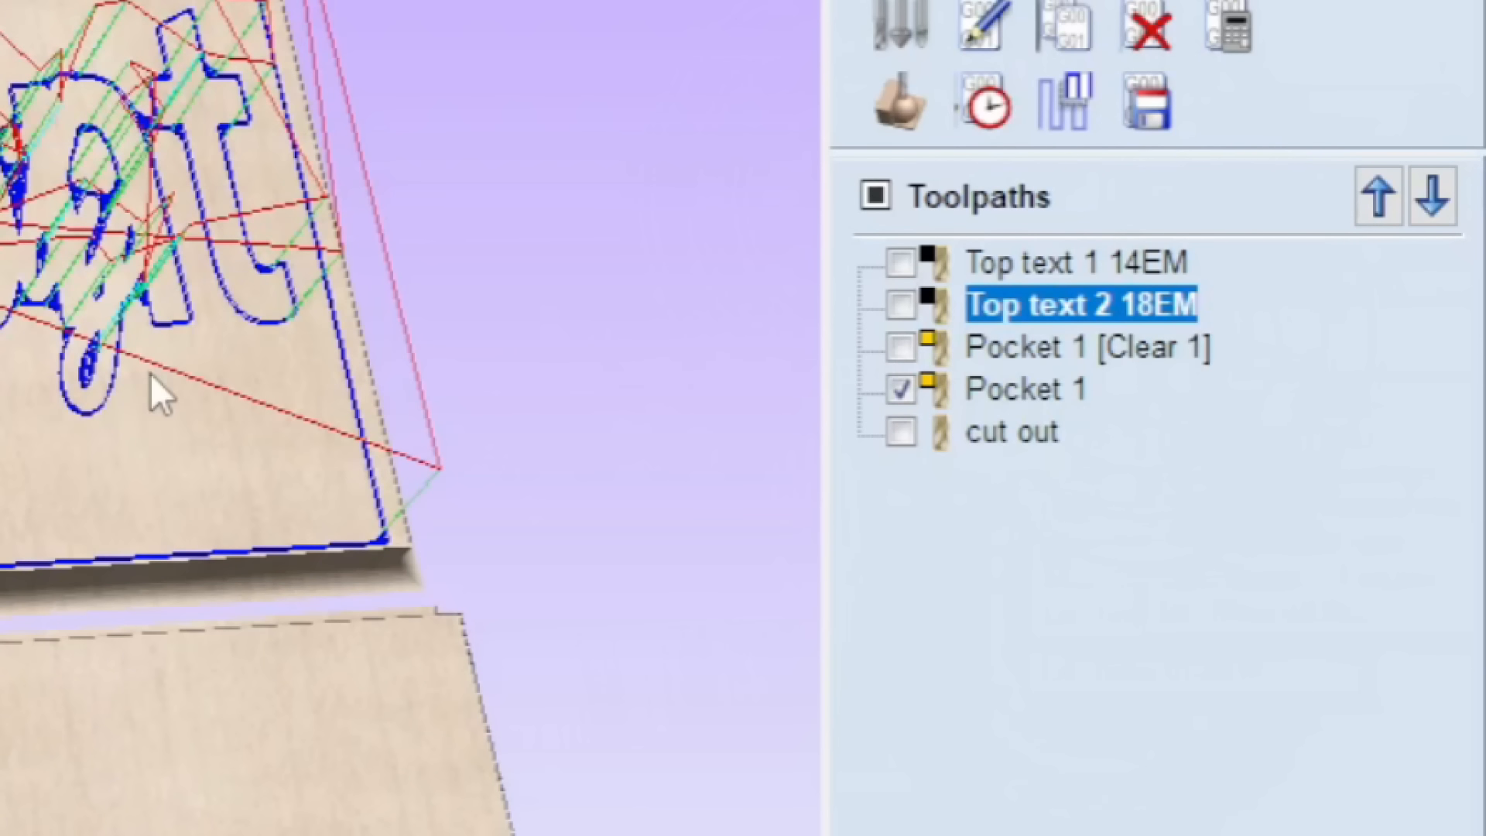
{"action": "scroll", "coordinate": [356, 418], "scroll_direction": "up", "scroll_amount": 2}
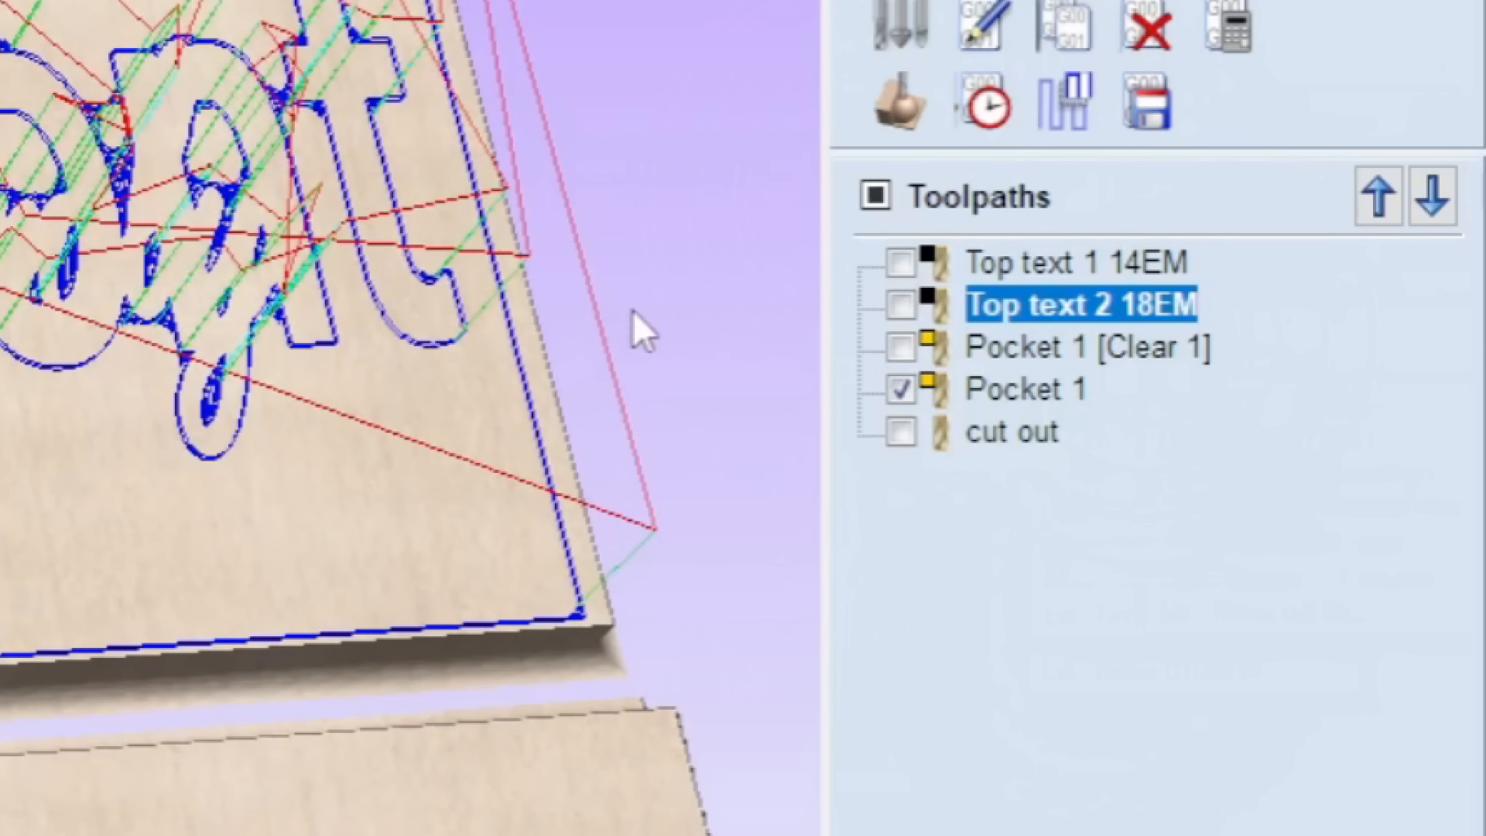
{"action": "left_click", "coordinate": [894, 390]}
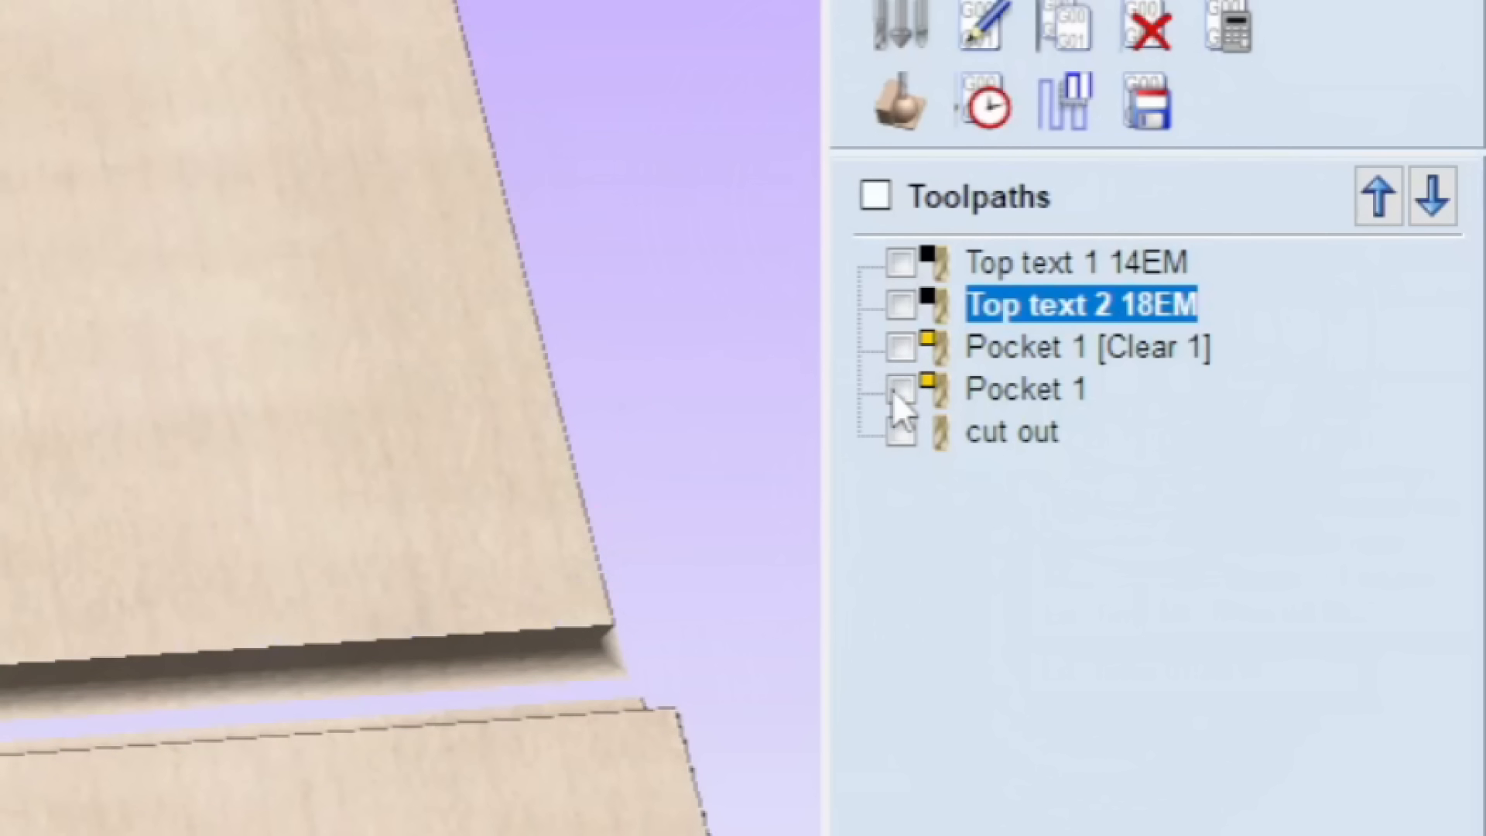
Step: Rename the Pocket 1 [Clear 1] toolpath as "Bottom Text 1 14EM"
{"action": "right_click", "coordinate": [1009, 342]}
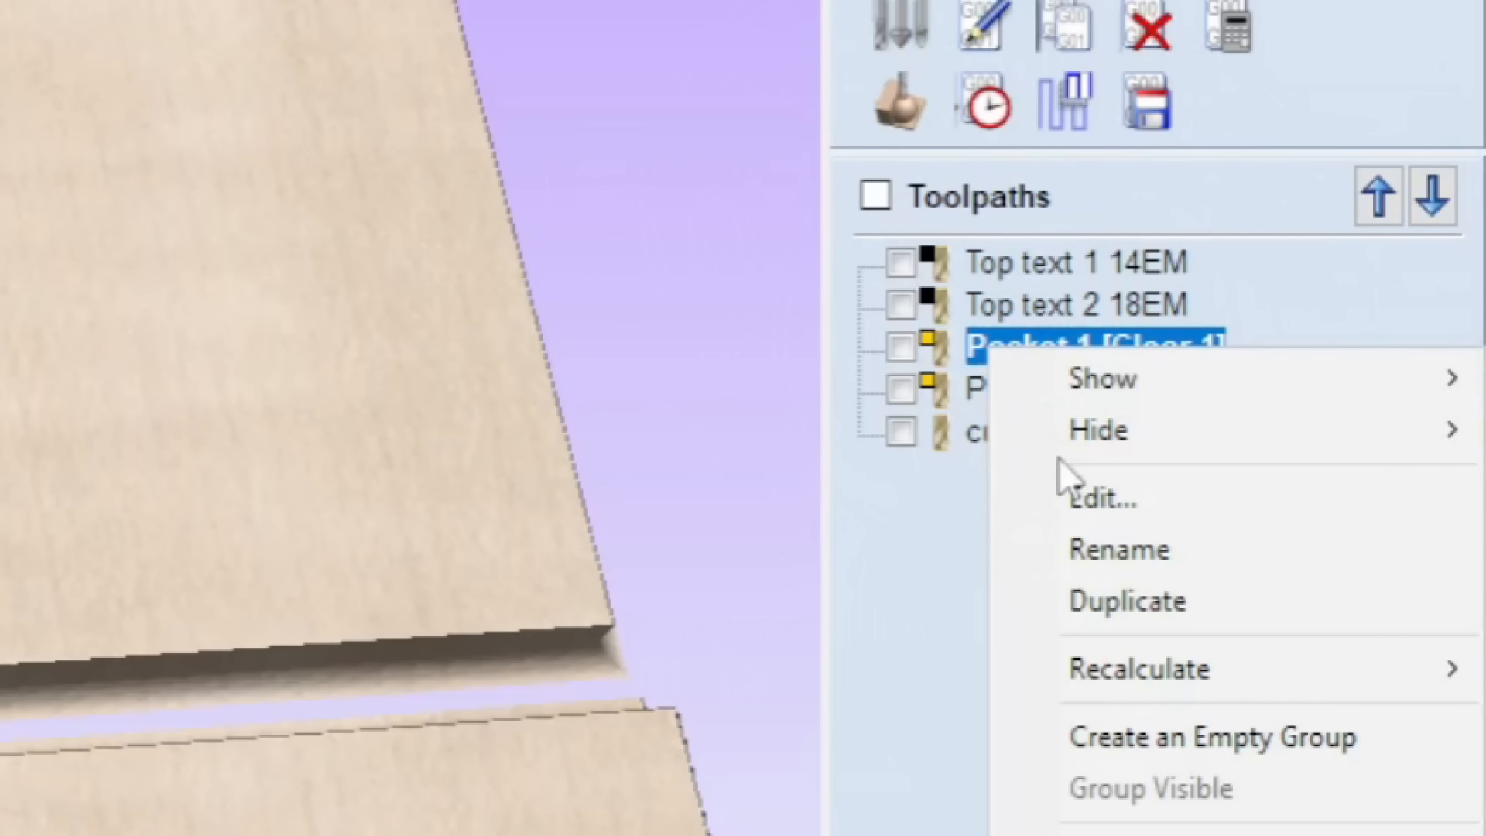
{"action": "left_click", "coordinate": [1112, 548]}
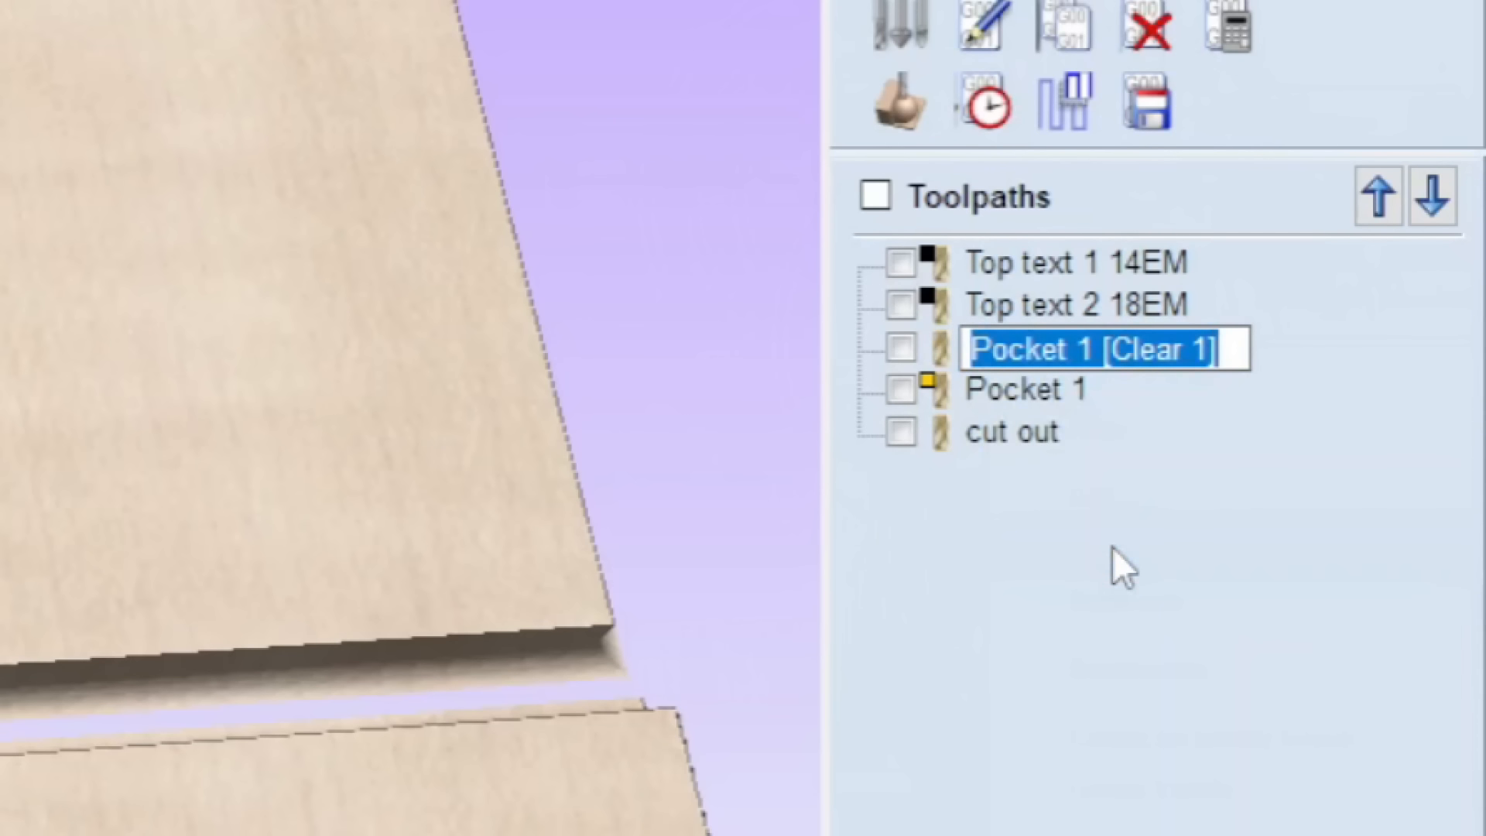
{"action": "type", "text": "Bo"}
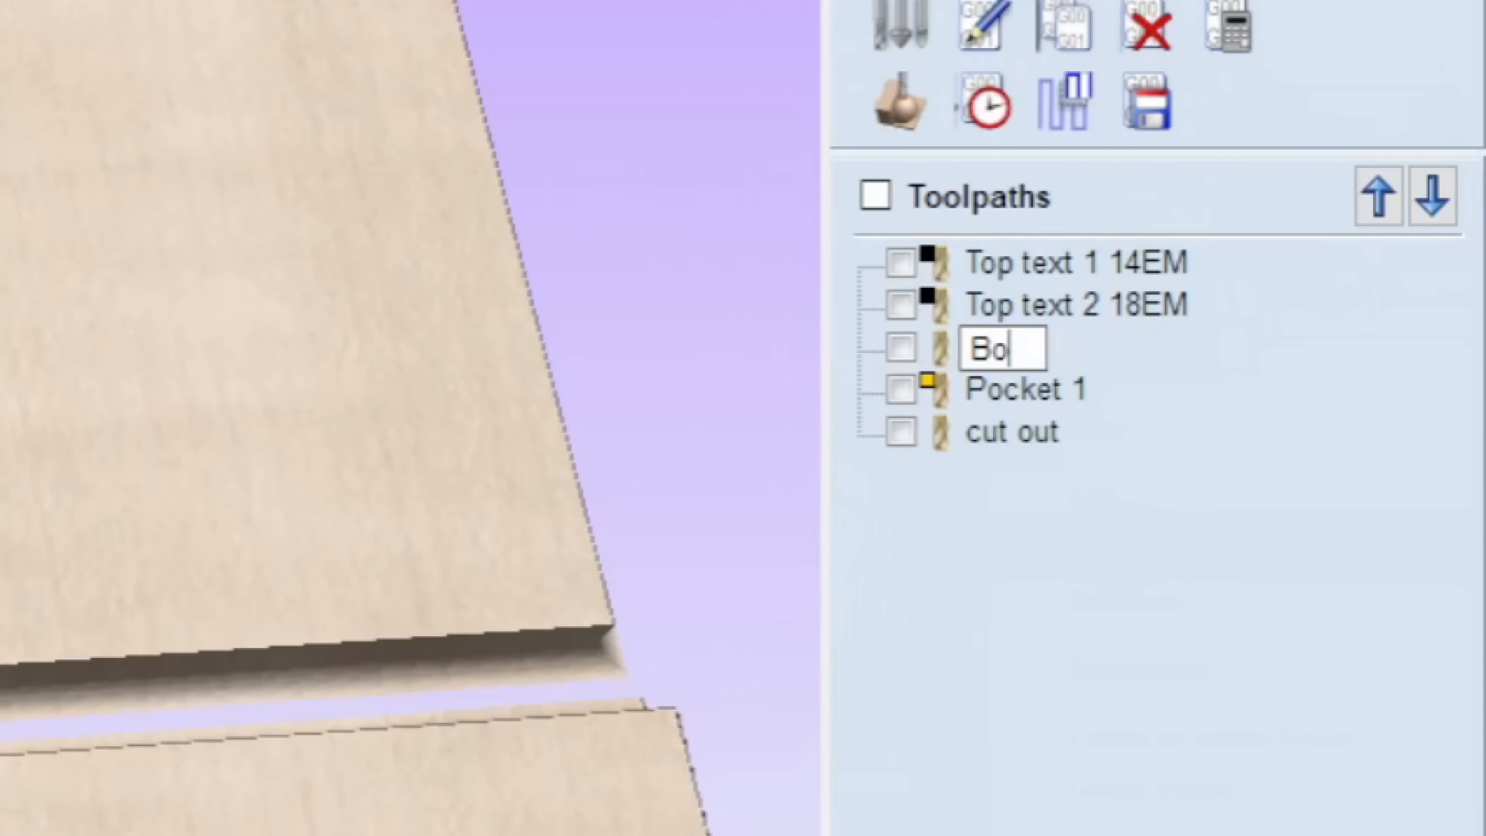
{"action": "type", "text": "ttom Text "}
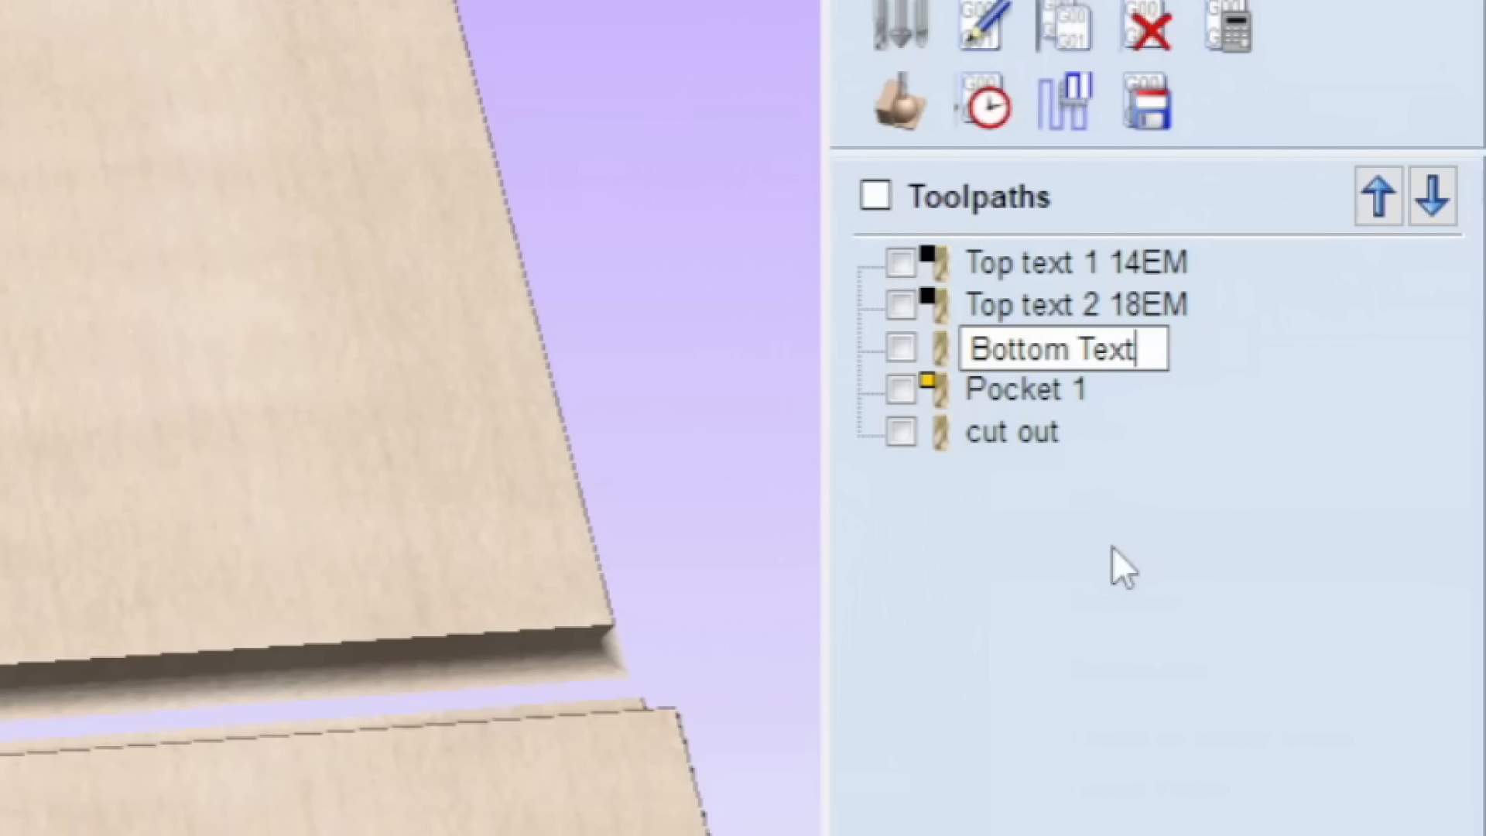
{"action": "type", "text": "1"}
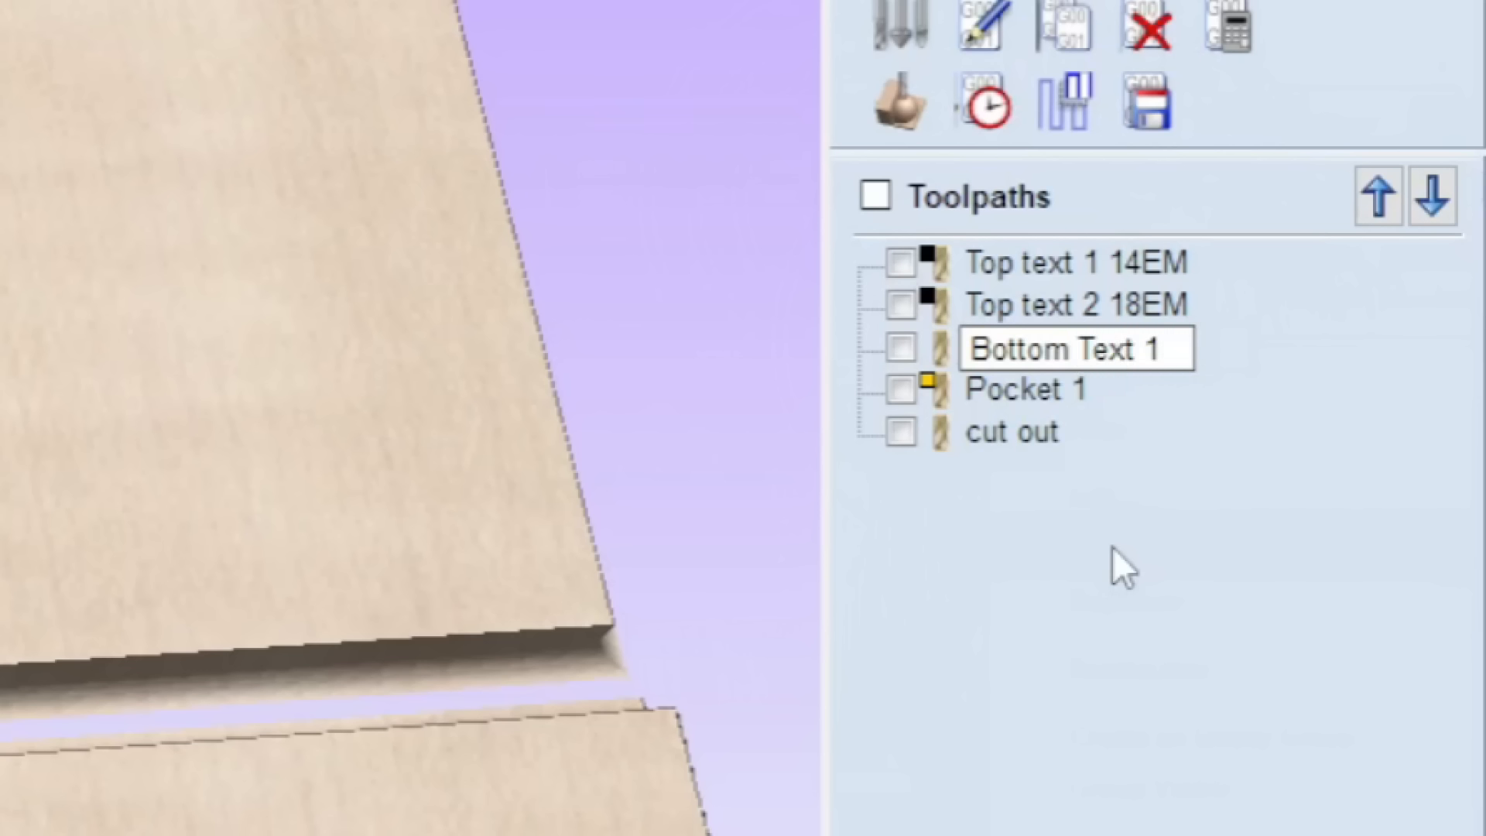
{"action": "type", "text": " 1"}
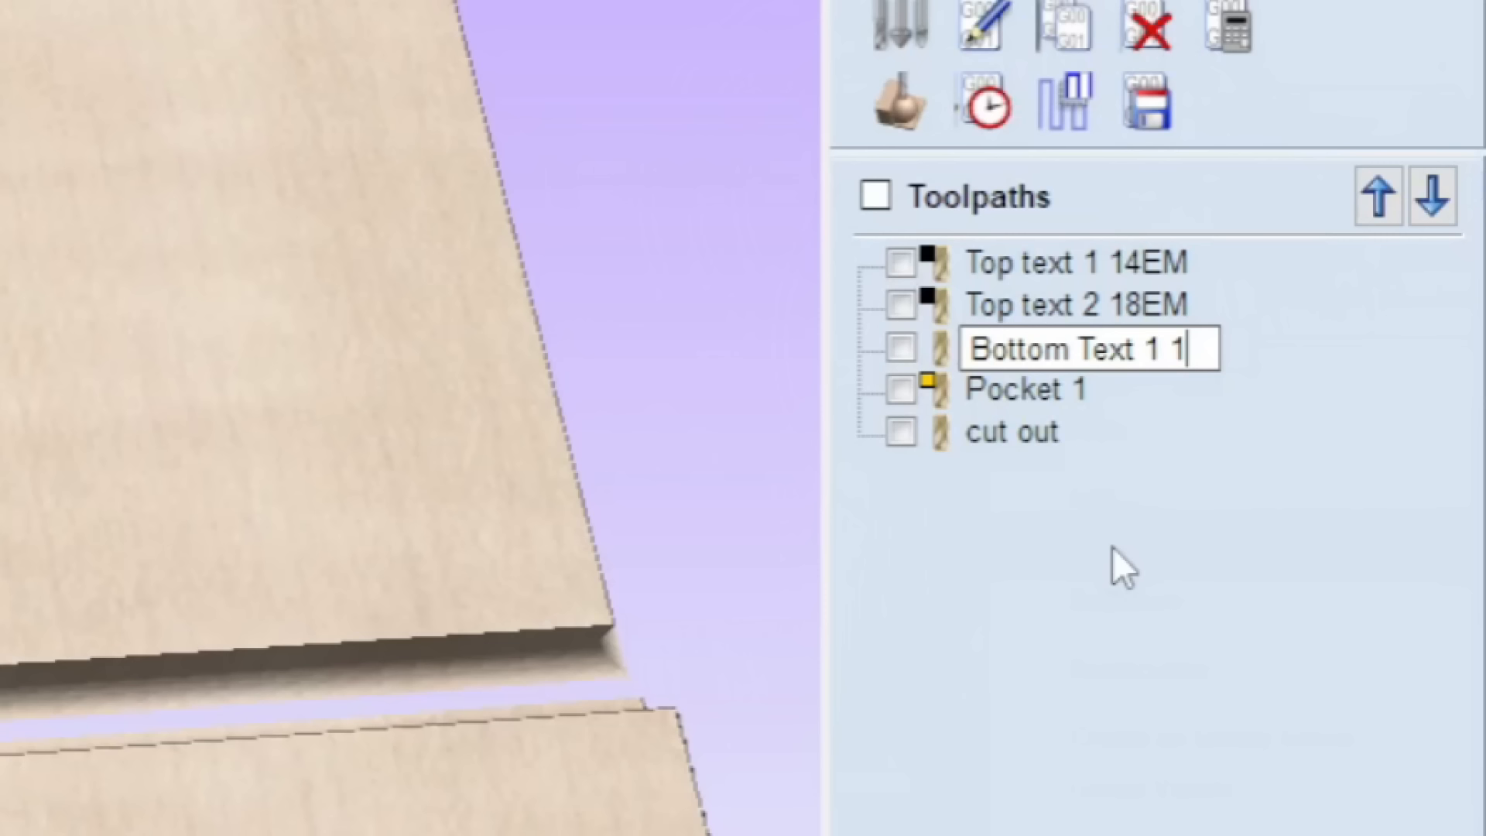
{"action": "type", "text": "4EM"}
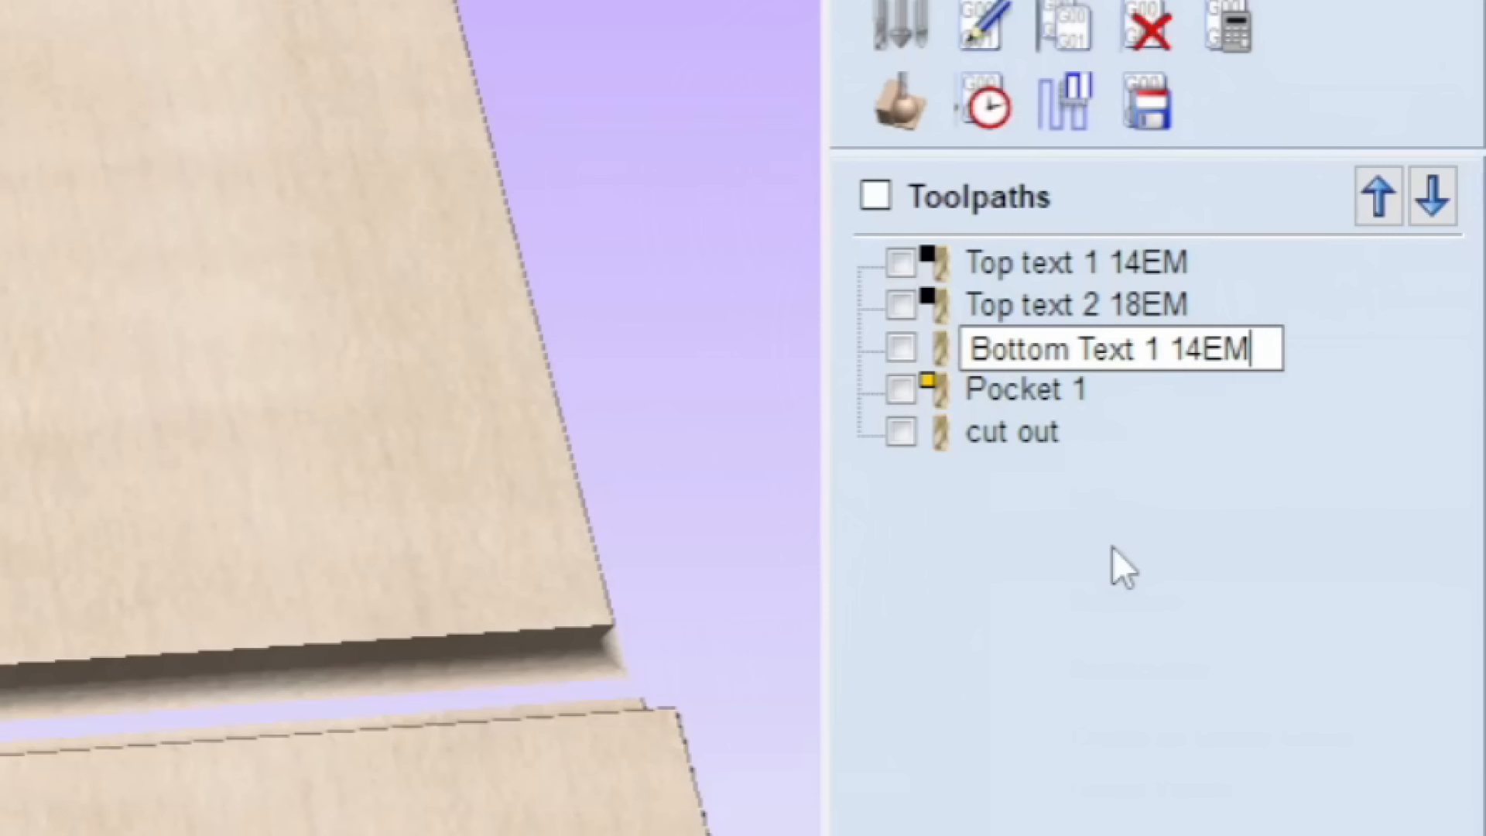
{"action": "left_click", "coordinate": [1114, 551]}
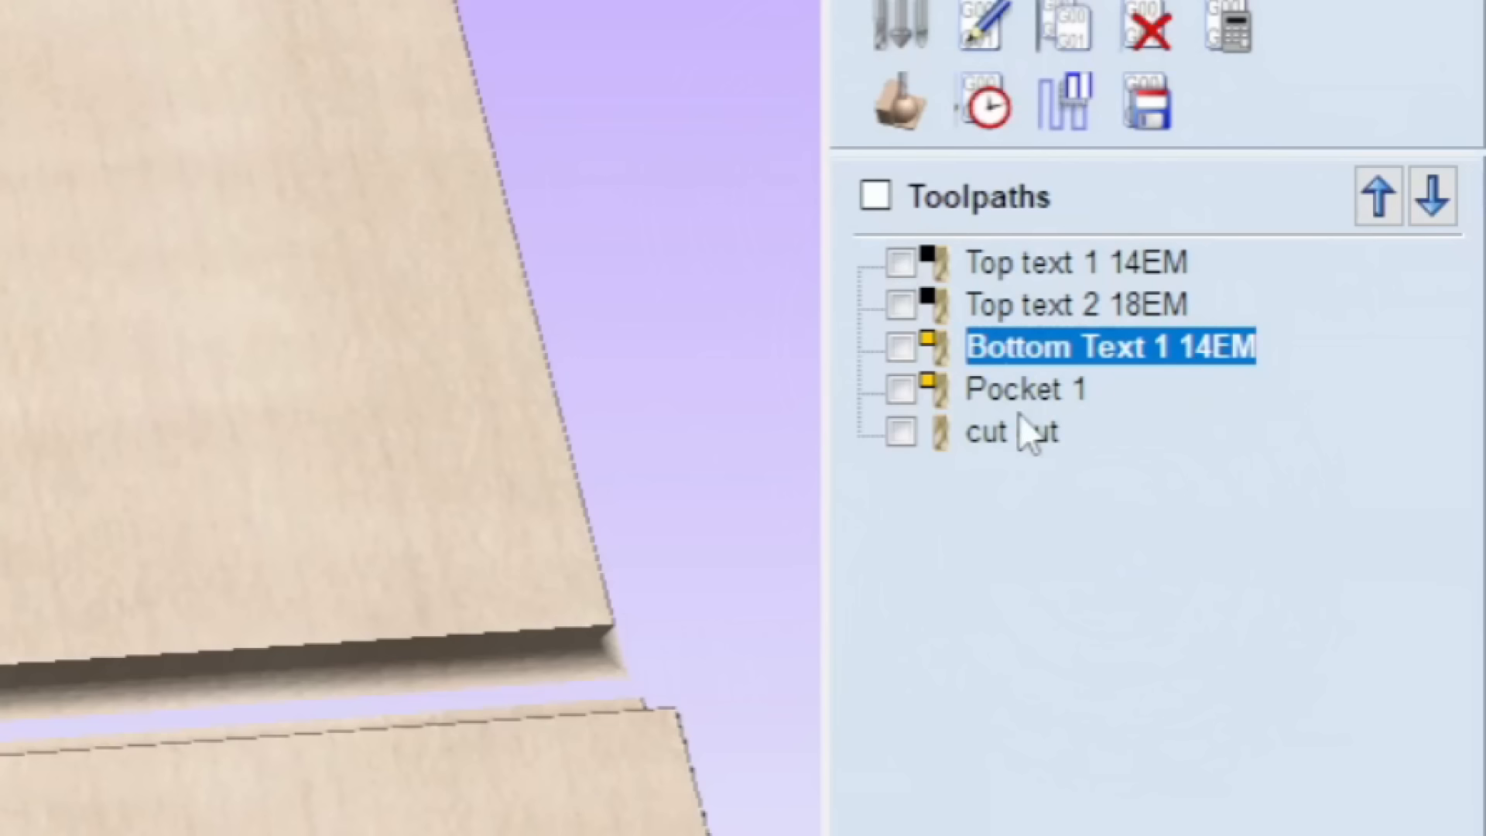
Step: Check the tool used by the Pocket 1 toolpath and rename the toolpath as "Bottom Text 2 18EM"
{"action": "key", "text": "ctrl"}
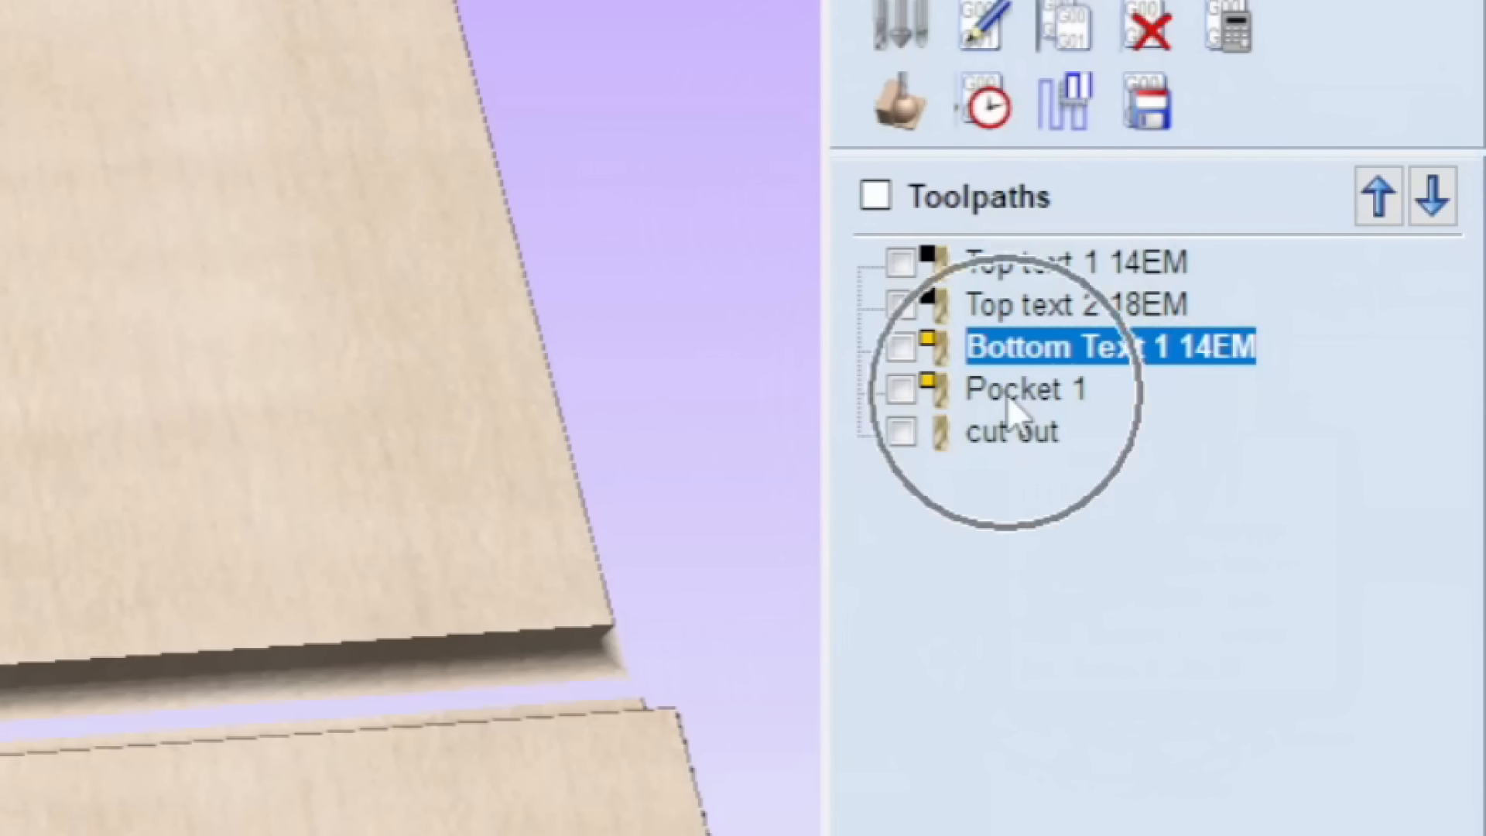
{"action": "mouse_move", "coordinate": [1033, 404]}
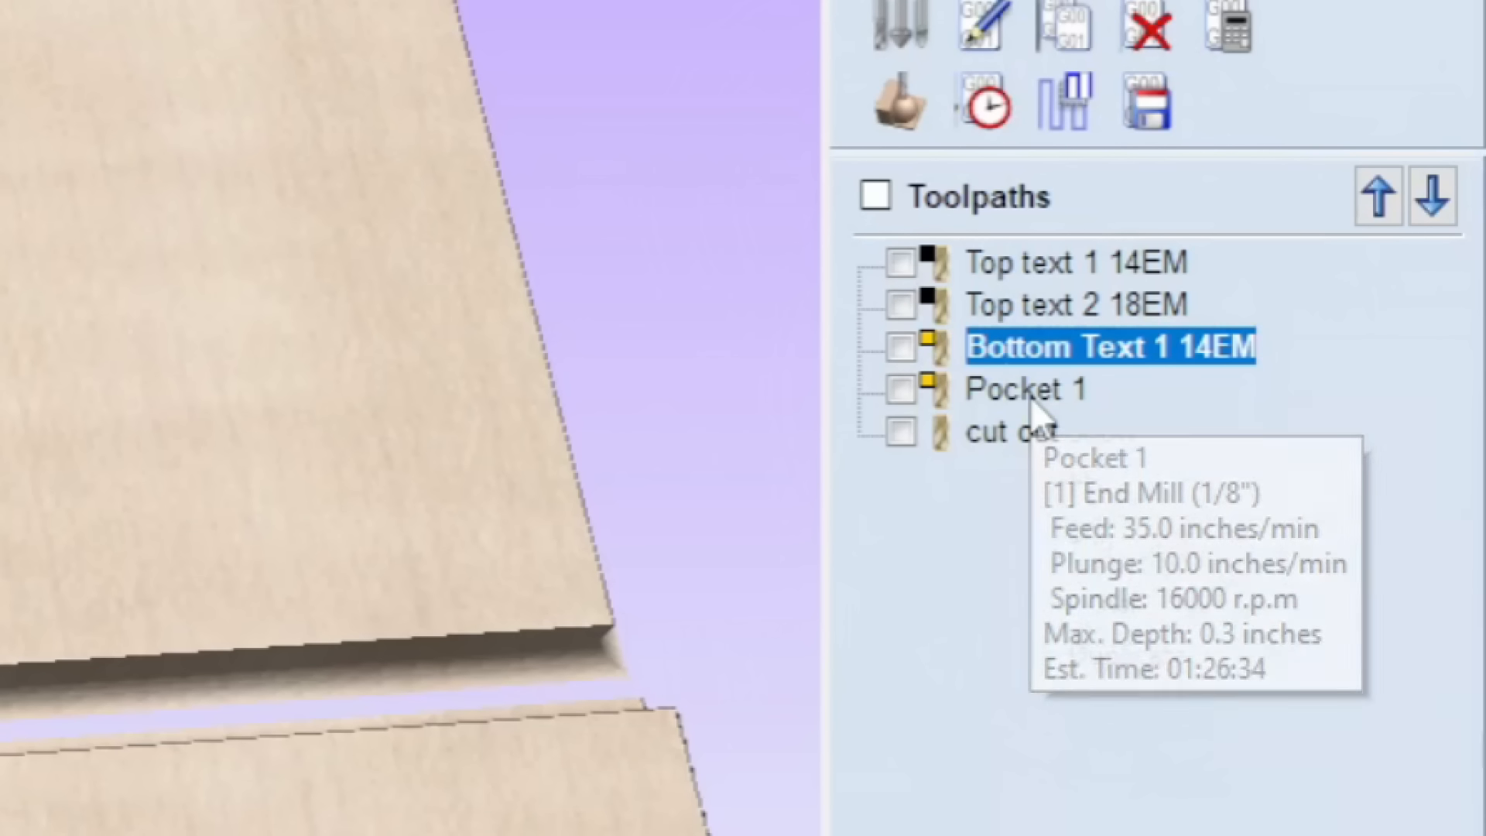
{"action": "right_click", "coordinate": [1033, 403]}
{"action": "left_click", "coordinate": [1125, 587]}
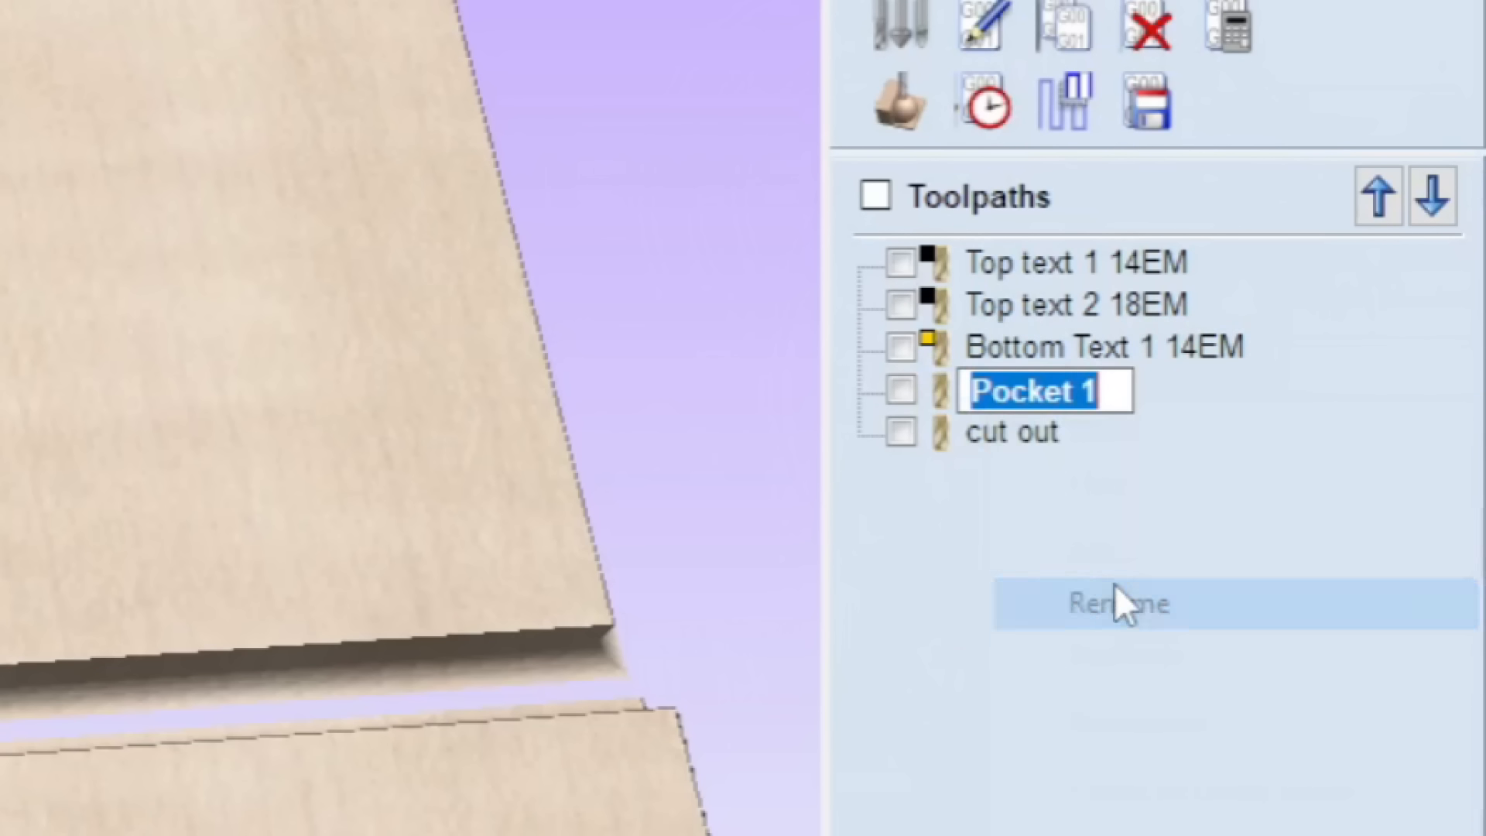
{"action": "type", "text": "B"}
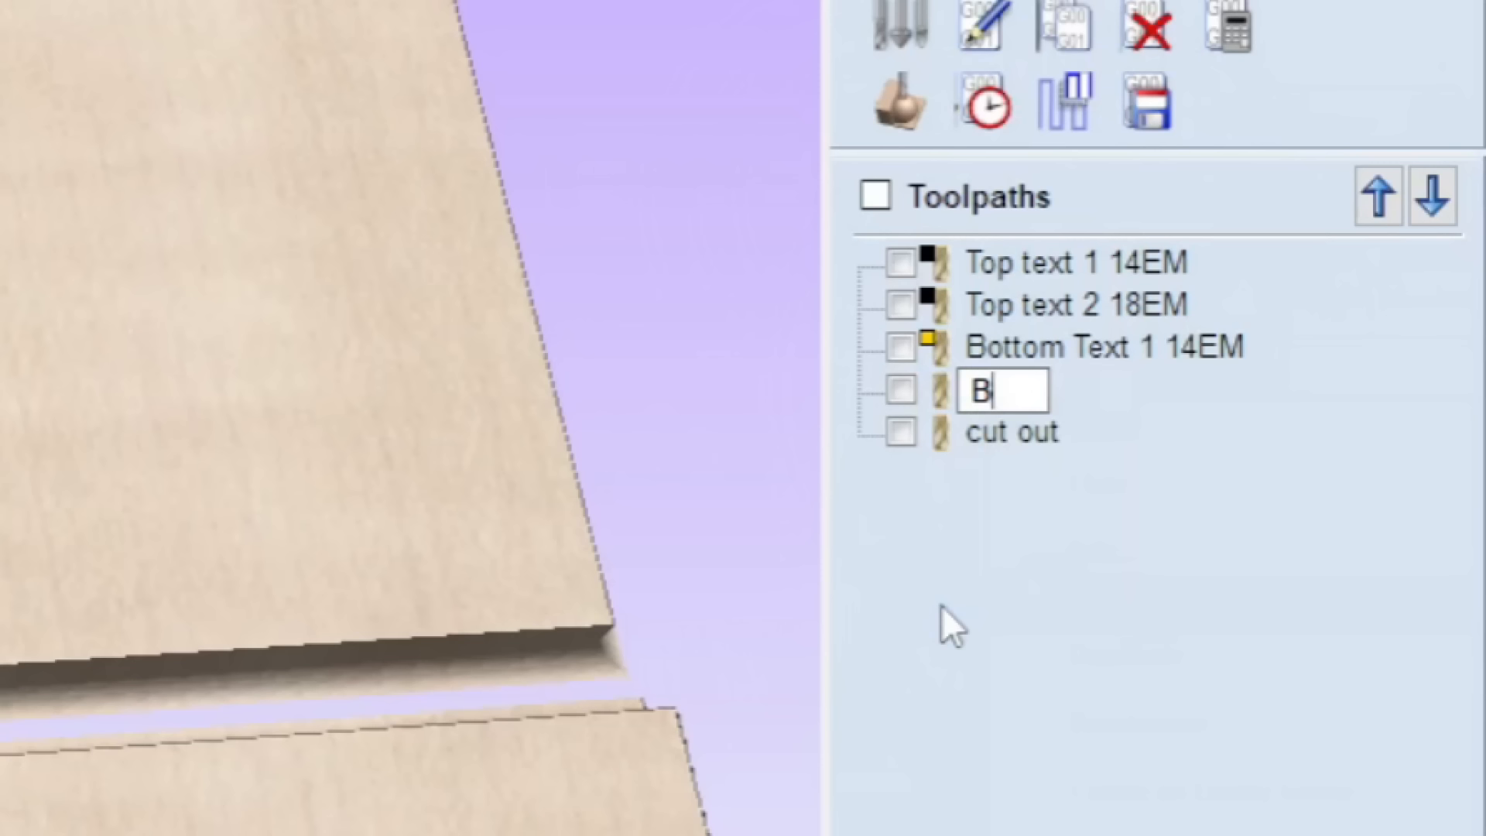
{"action": "type", "text": "ottom "}
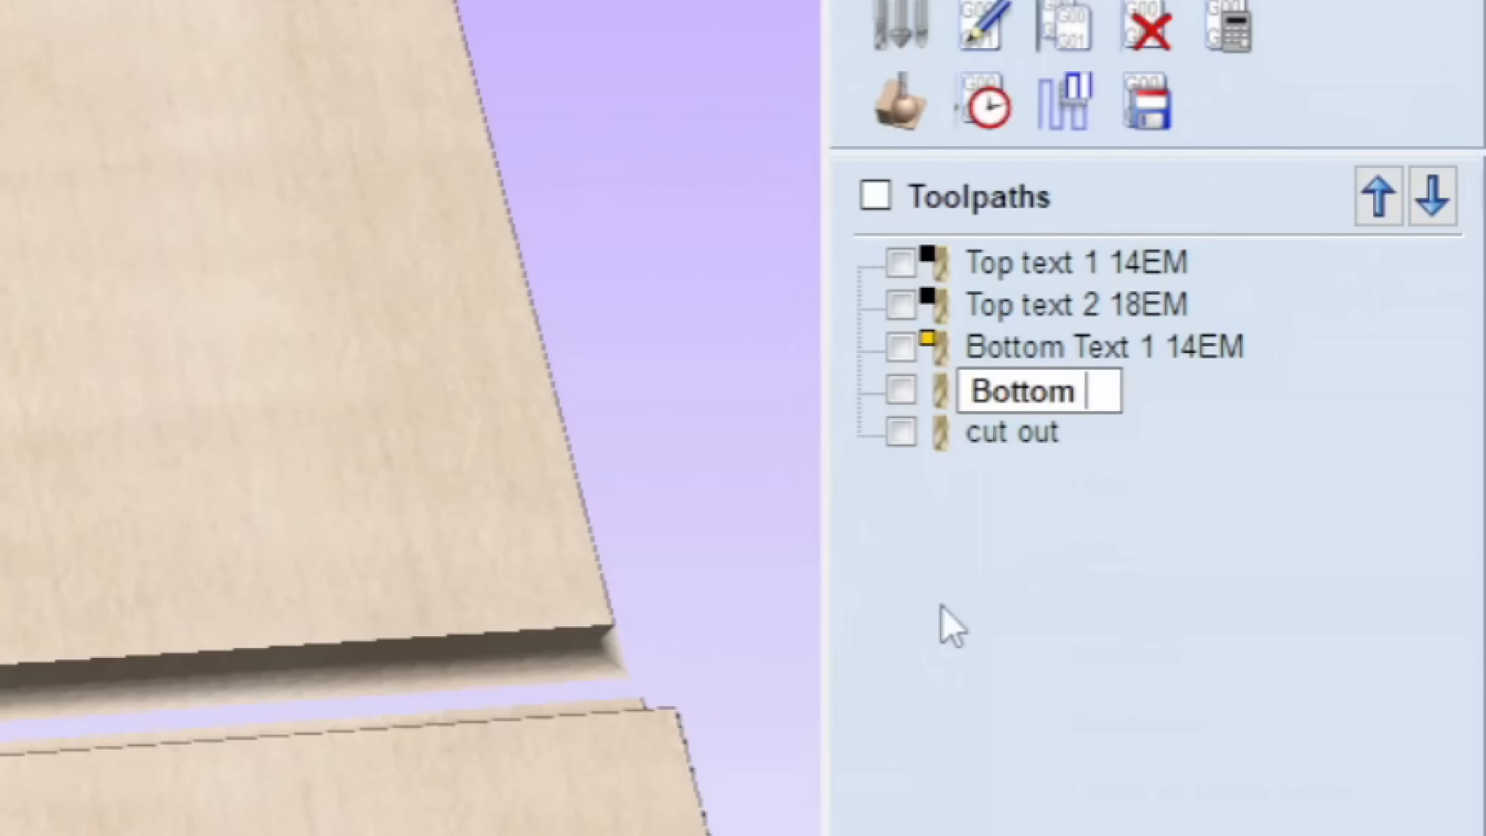
{"action": "type", "text": "Text "}
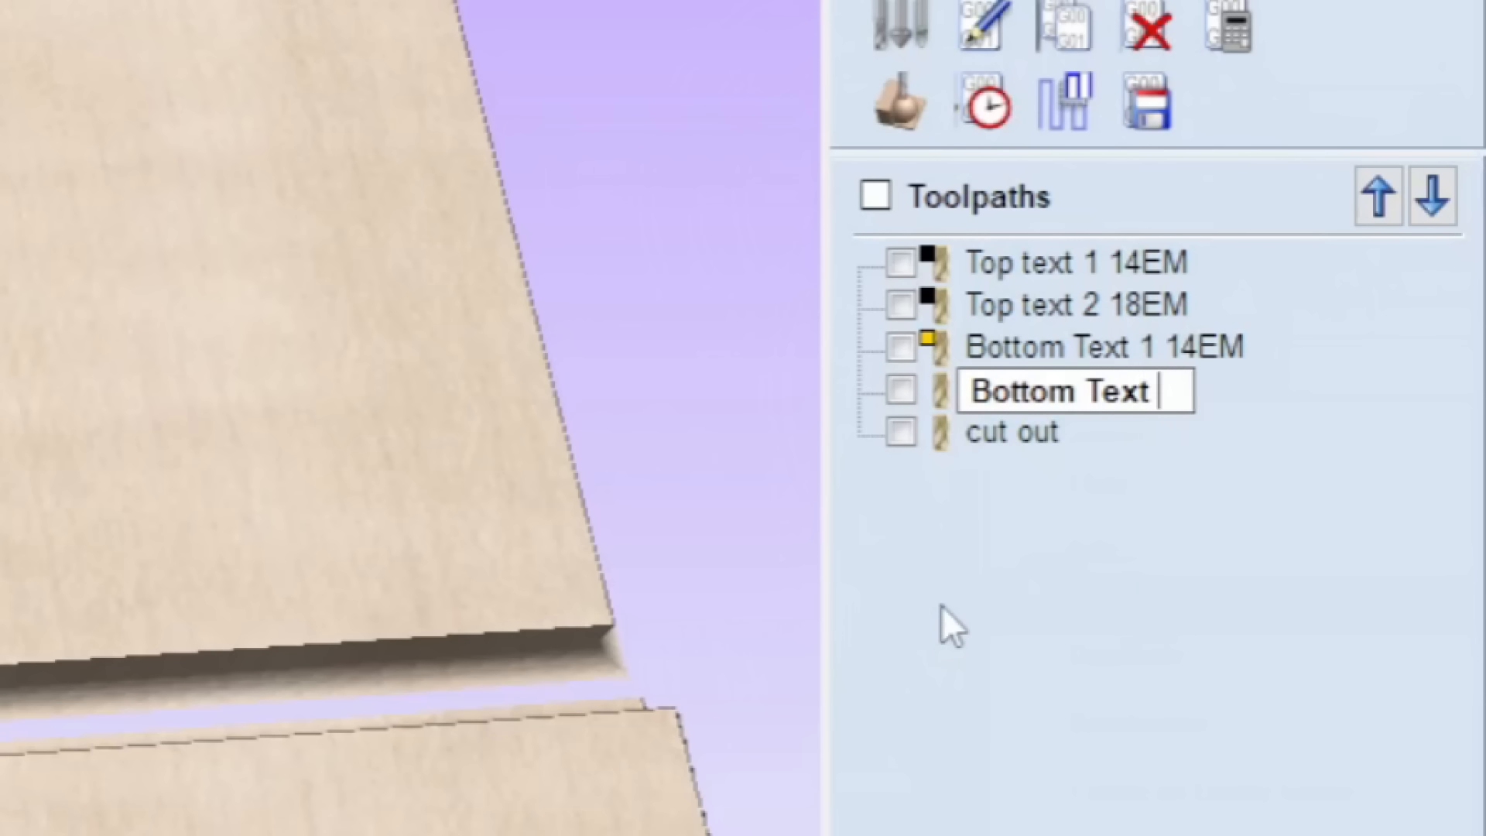
{"action": "type", "text": "2 18"}
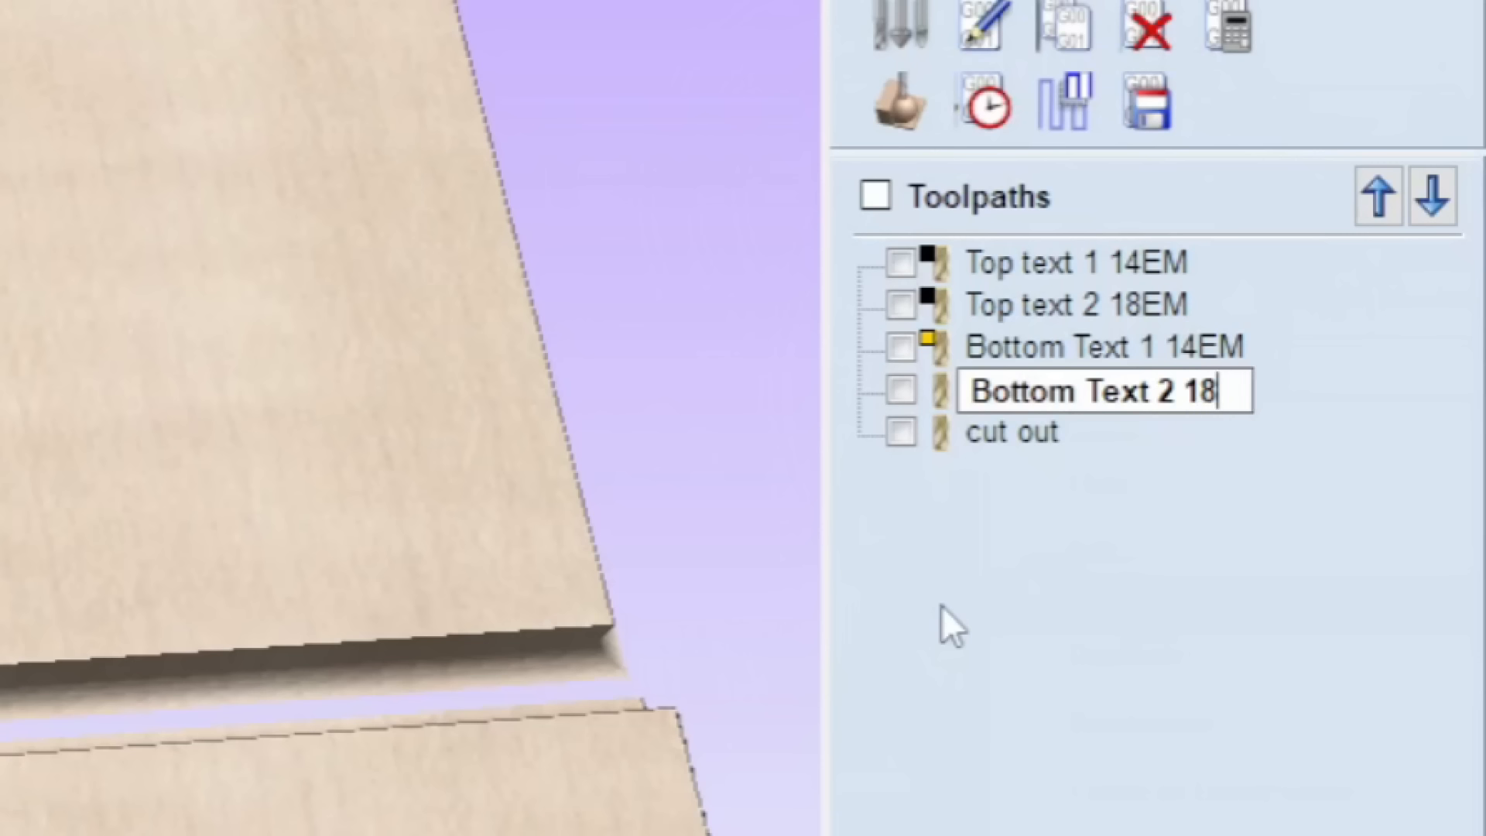
{"action": "type", "text": "EM"}
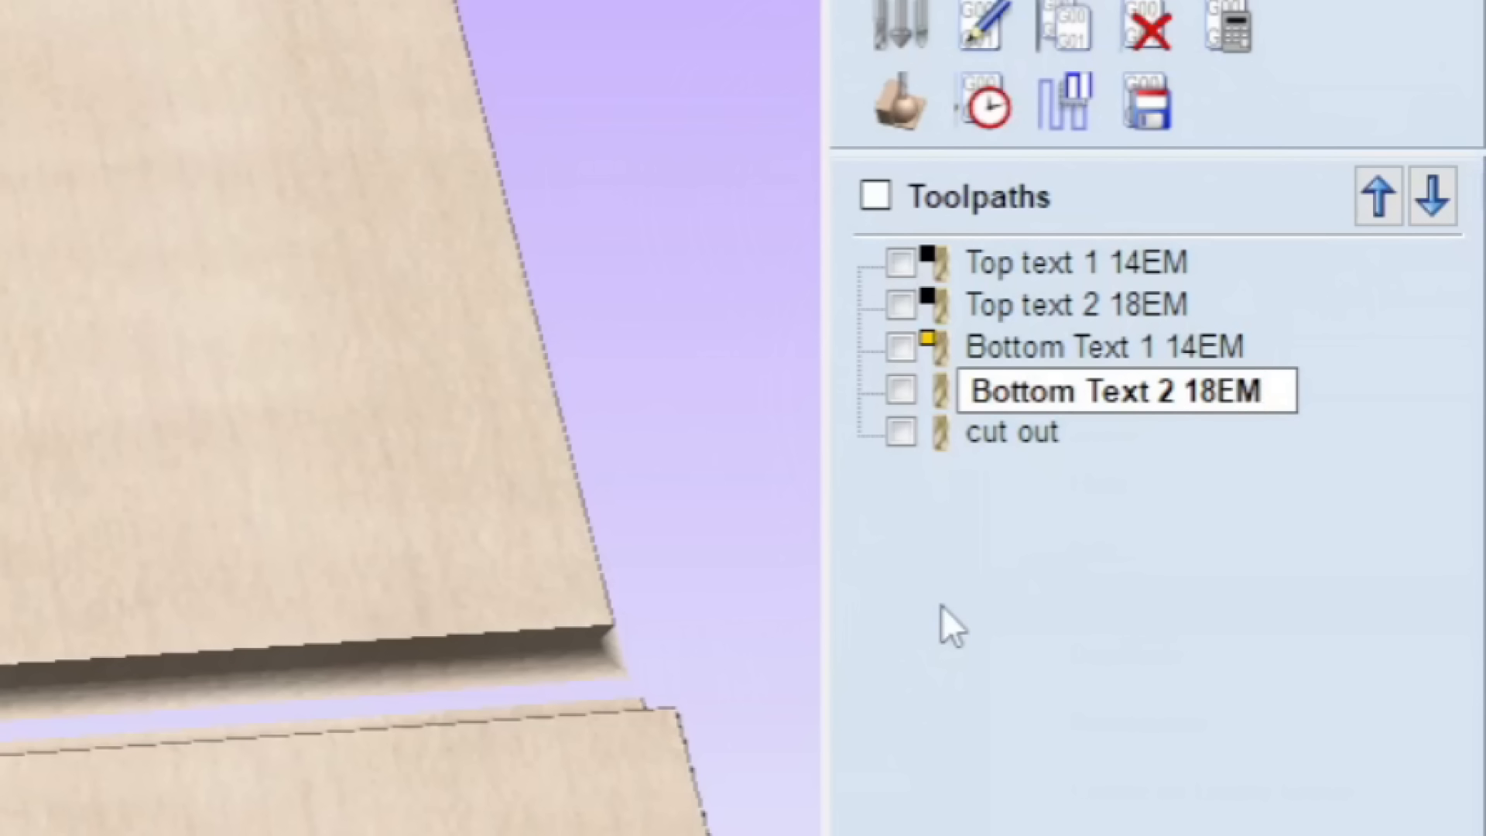
{"action": "left_click", "coordinate": [1018, 605]}
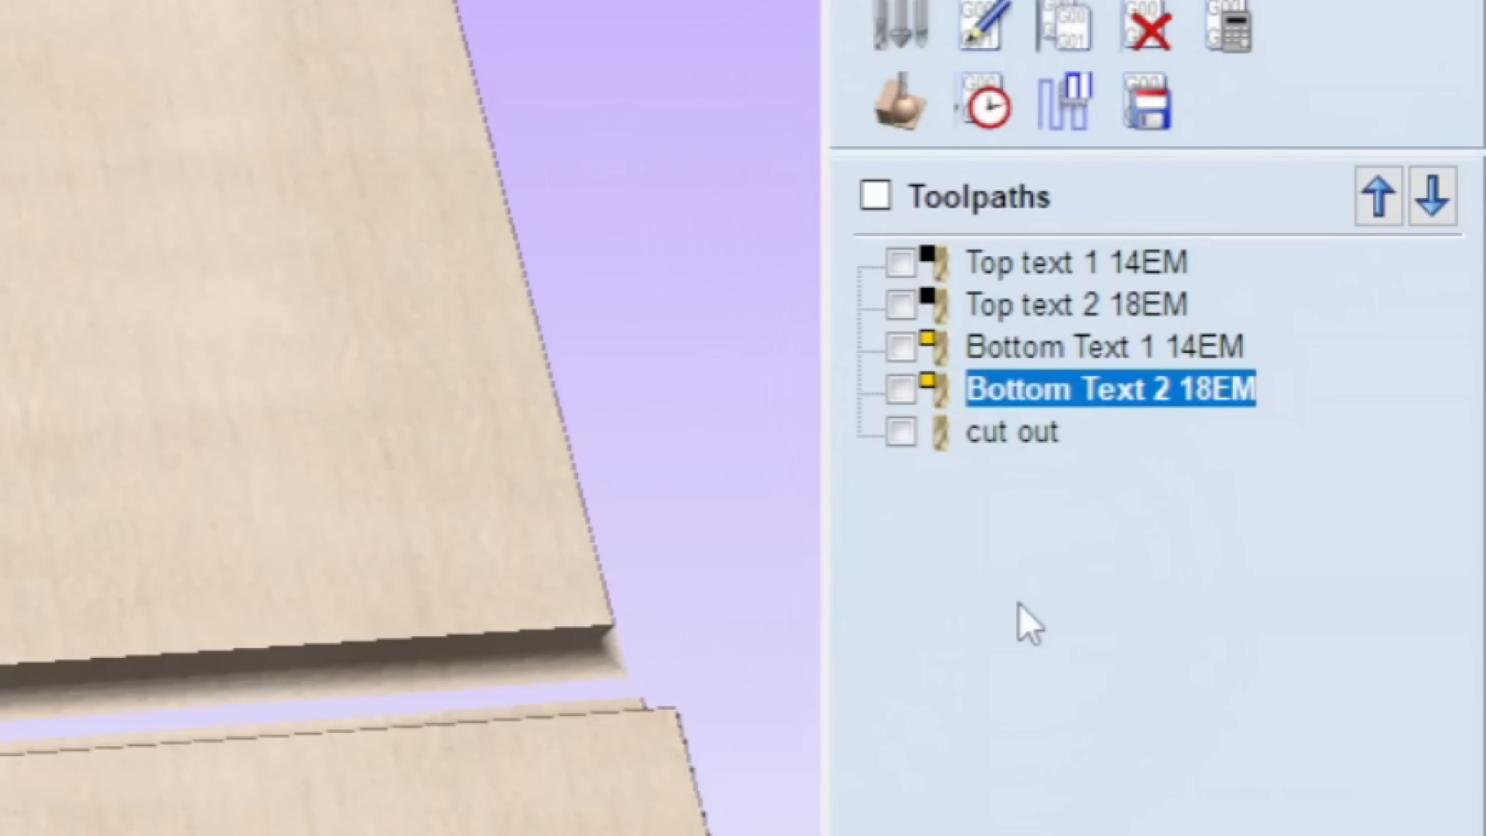
Step: Check the tool of the cut out toolpath and rename the toolpath as "cut out 3 38RAD"
{"action": "mouse_move", "coordinate": [1037, 438]}
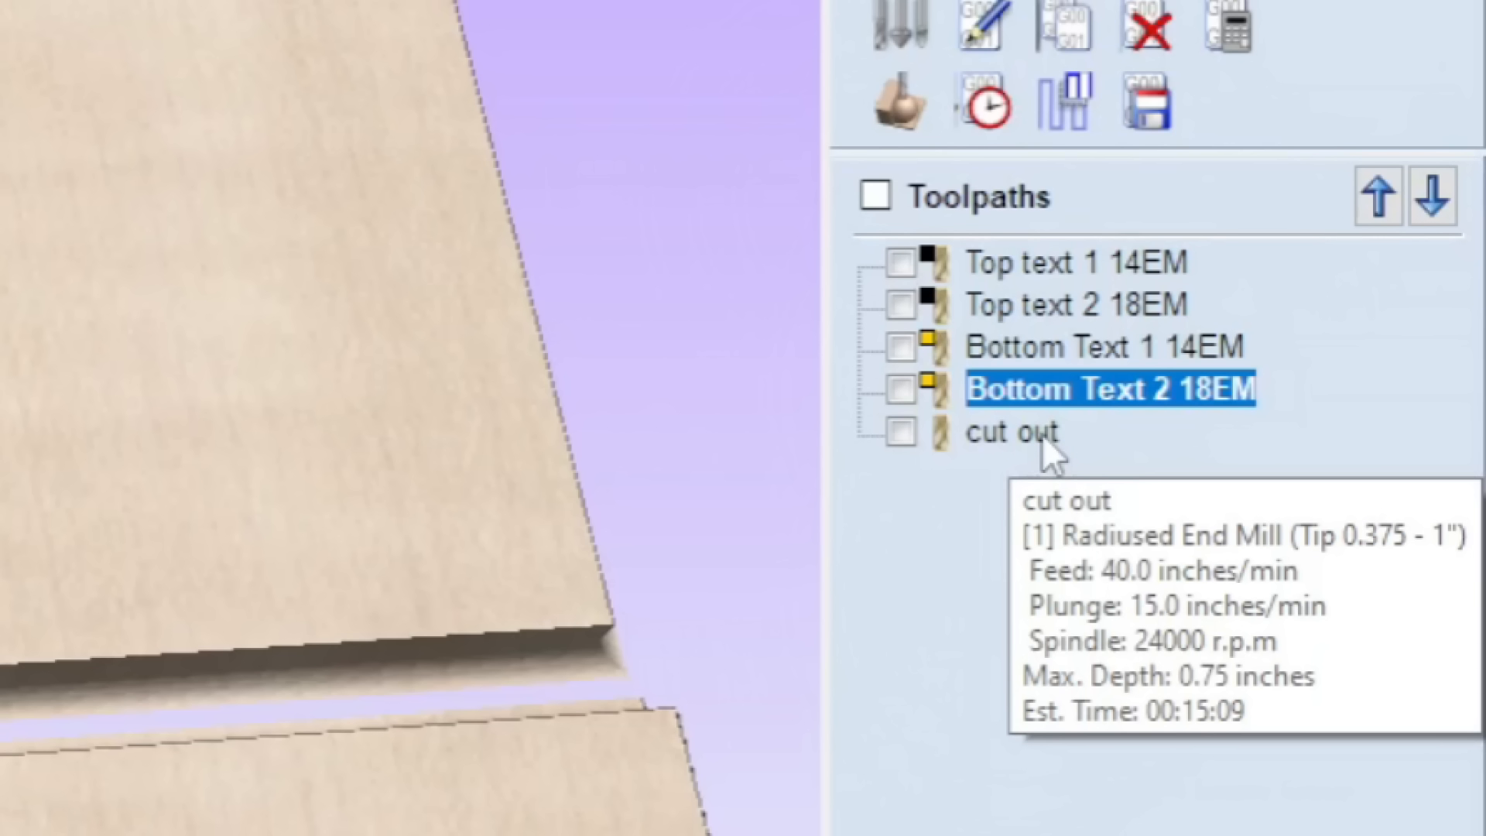
{"action": "right_click", "coordinate": [1042, 435]}
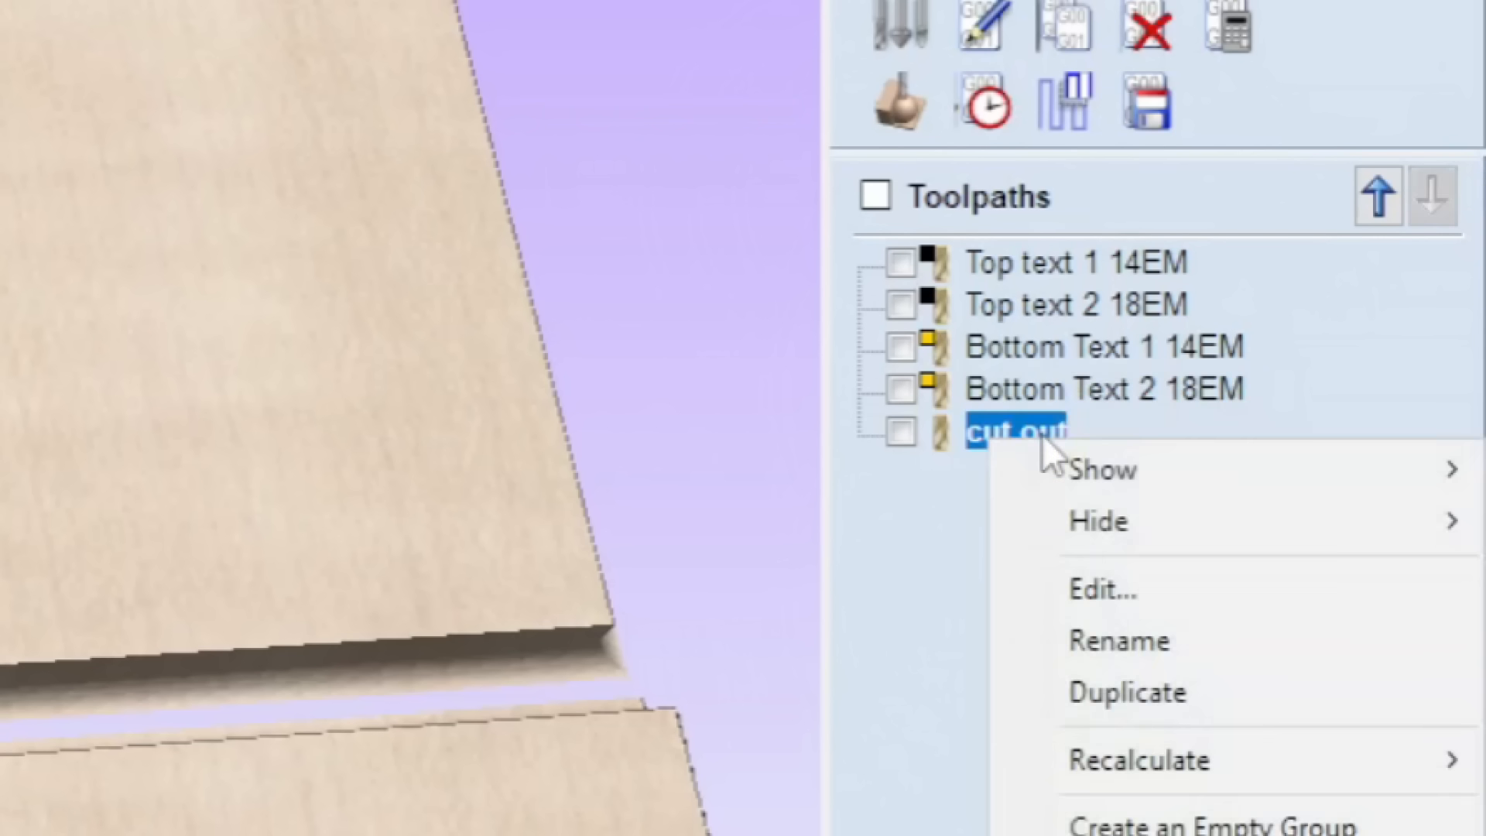
{"action": "left_click", "coordinate": [1105, 644]}
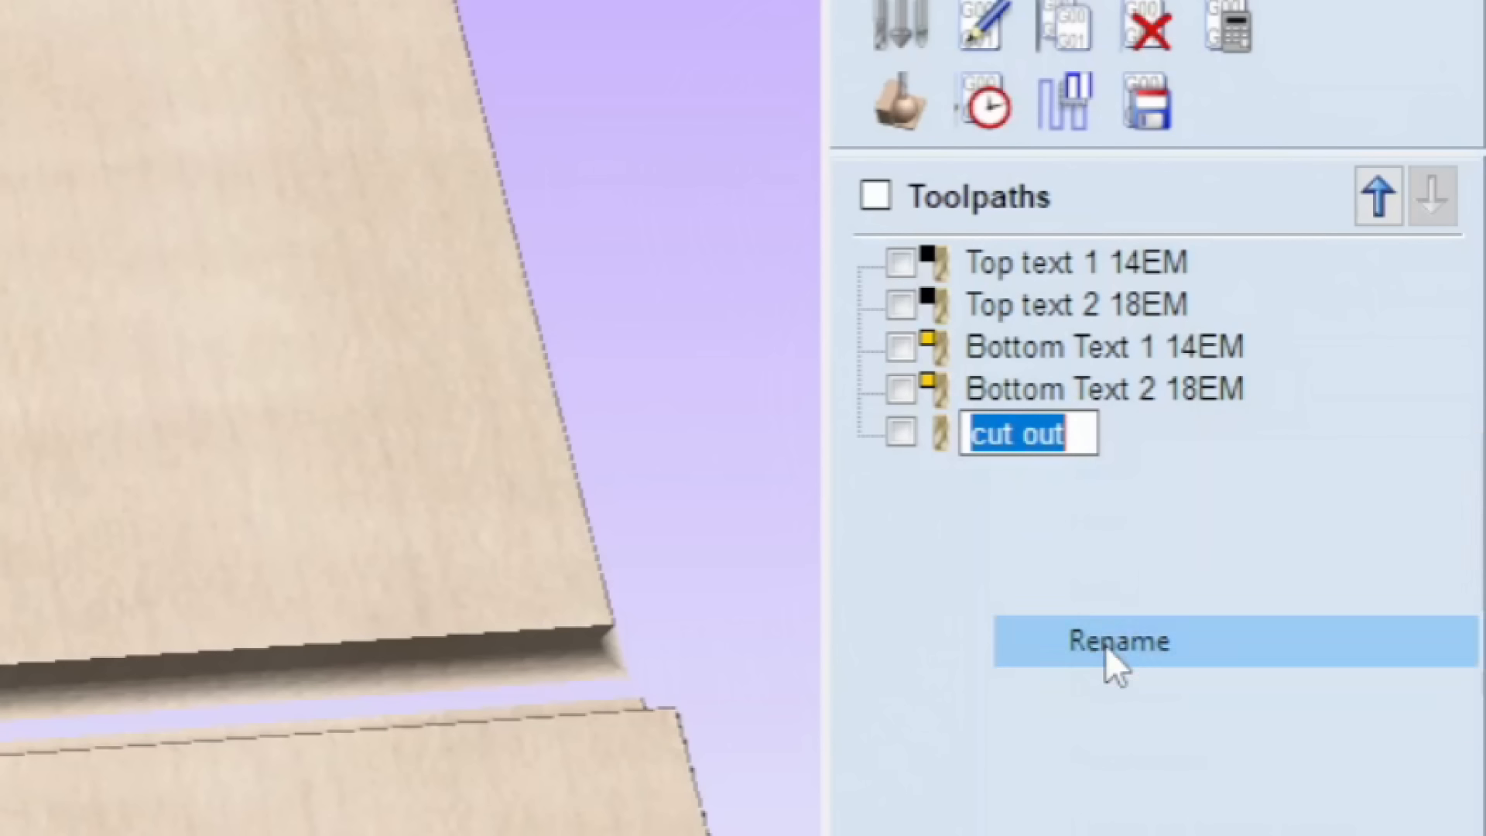
{"action": "left_click", "coordinate": [1097, 432]}
{"action": "type", "text": "3"}
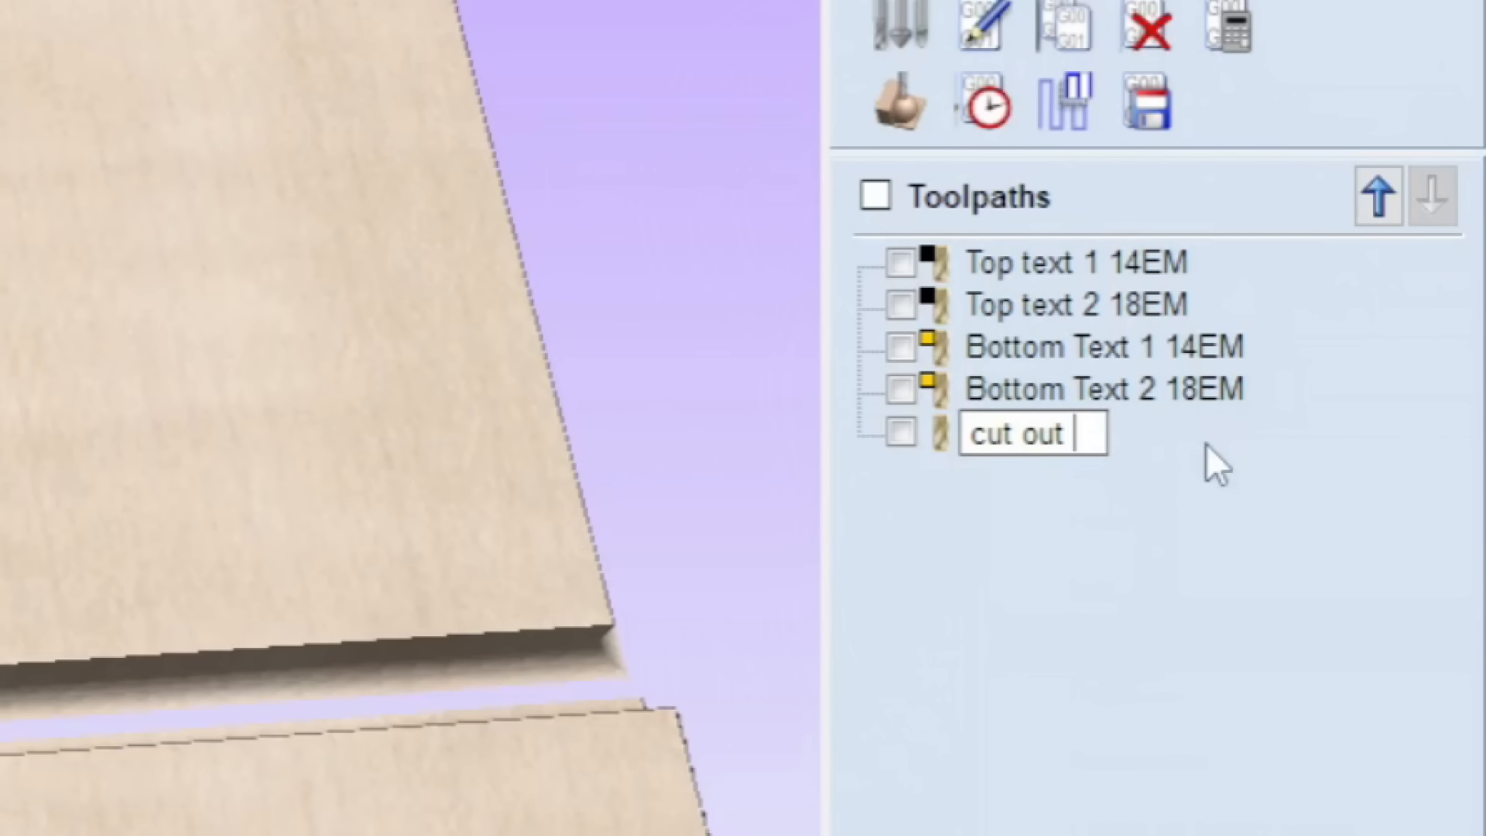
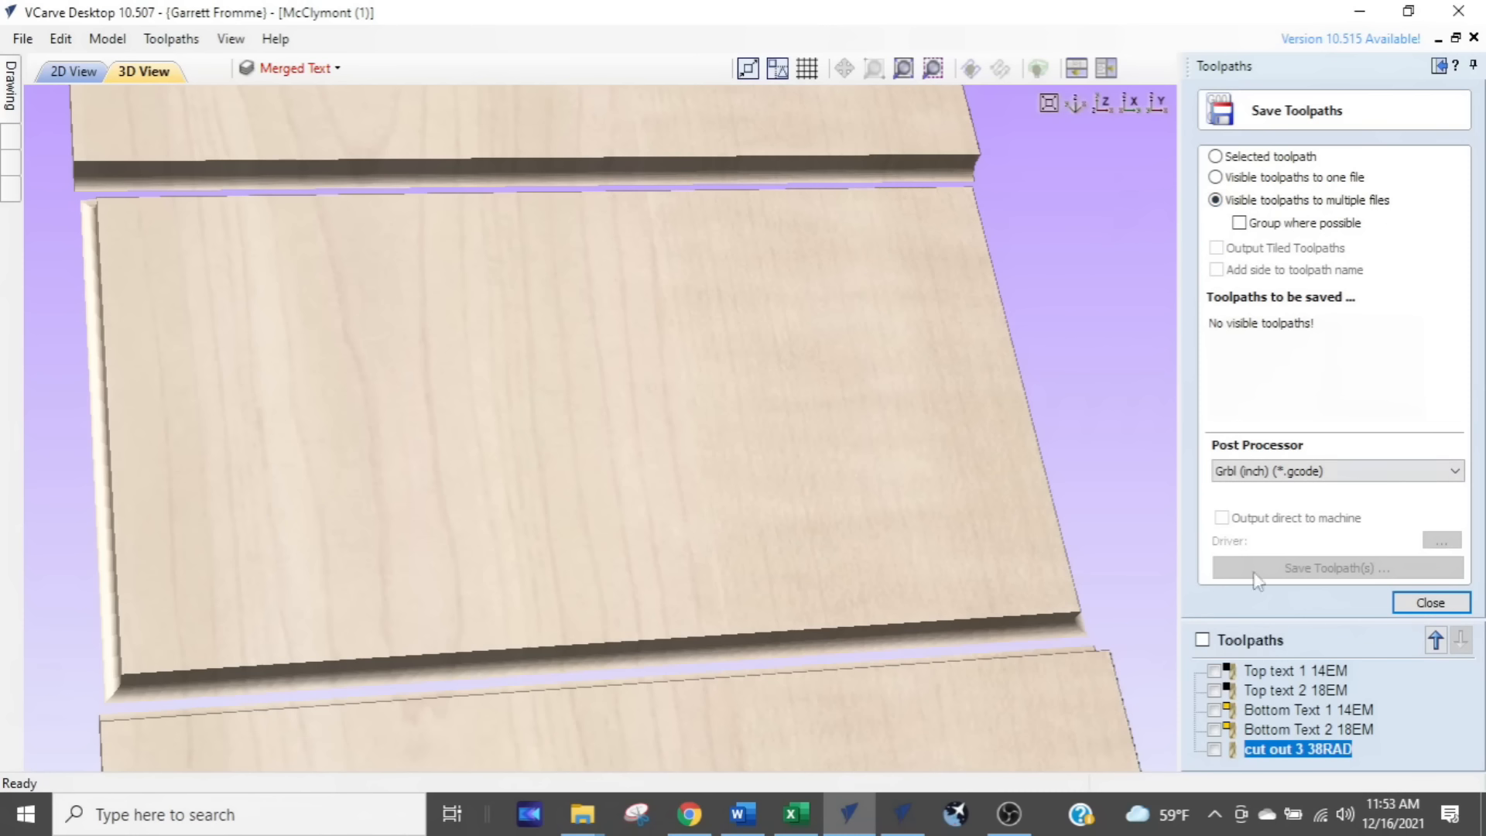
Step: Make all toolpaths visible and save them as separate Grbl (inch) G-code files in Downloads, using the recipient's first name as file name
{"action": "left_click", "coordinate": [1202, 641]}
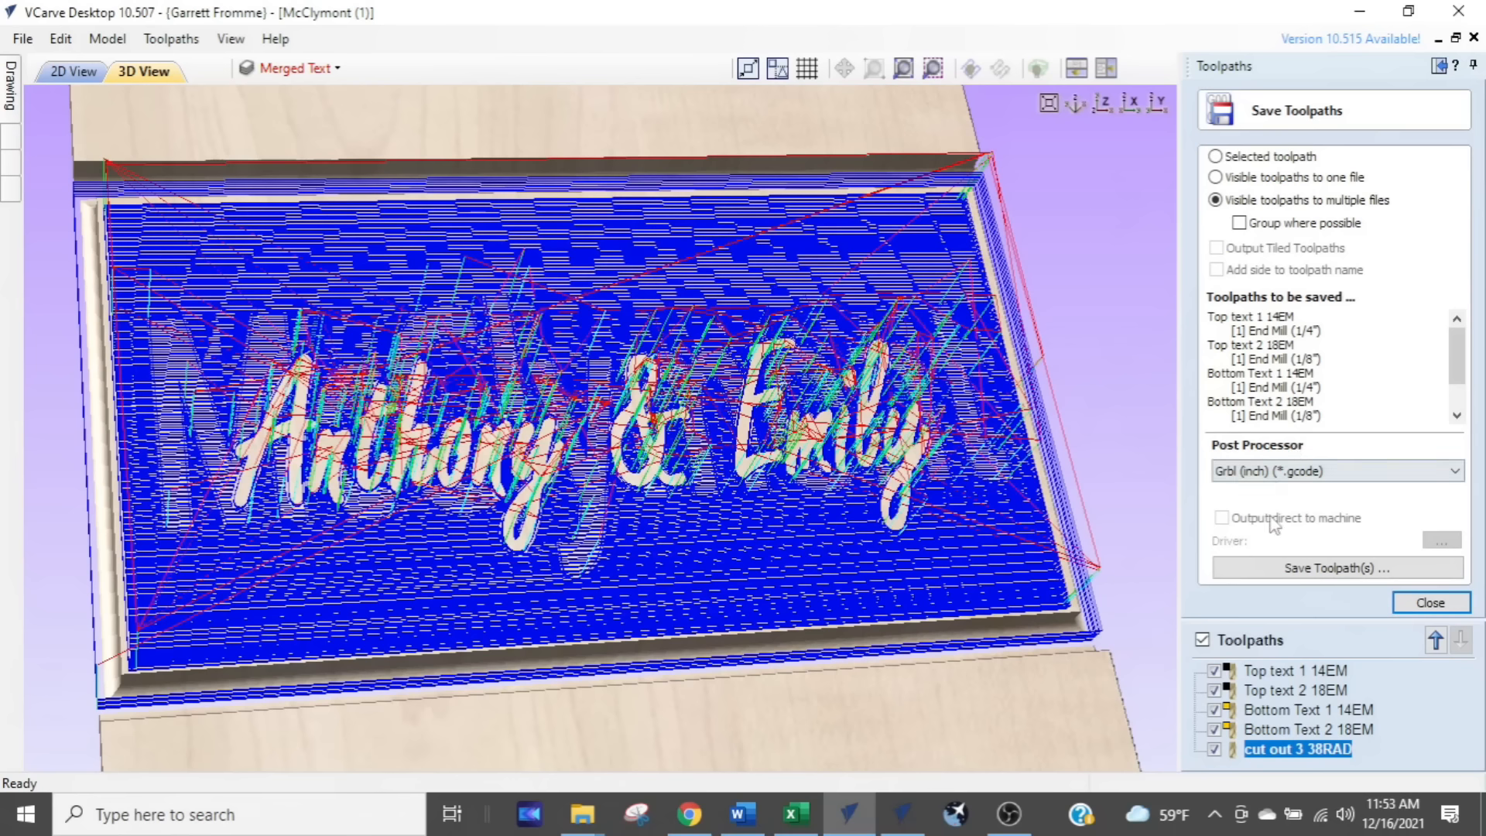
{"action": "left_click", "coordinate": [1276, 568]}
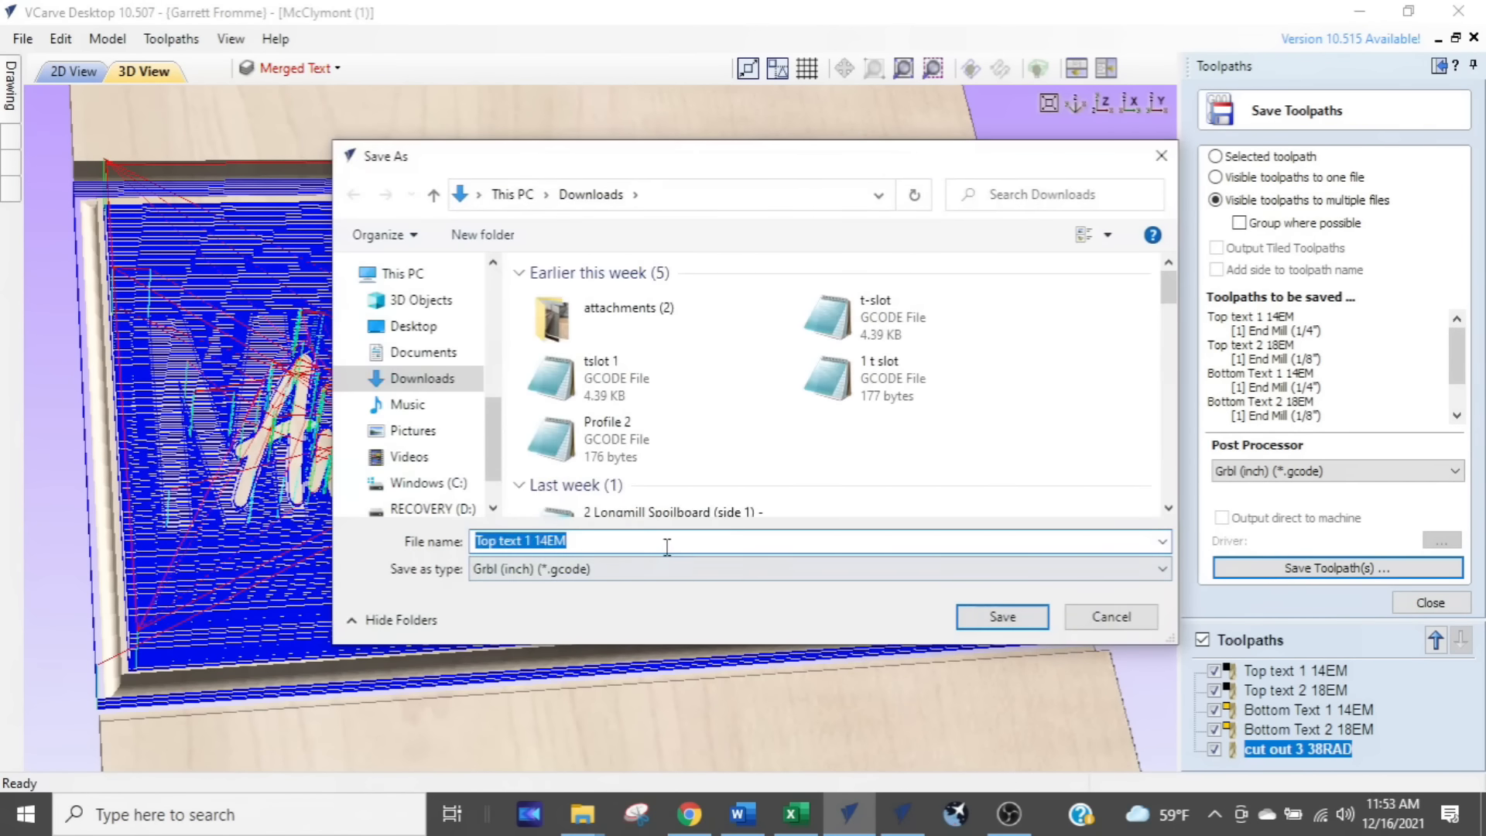
{"action": "type", "text": "An"}
{"action": "key", "text": "BackSpace"}
{"action": "key", "text": "BackSpace"}
{"action": "type", "text": "E"}
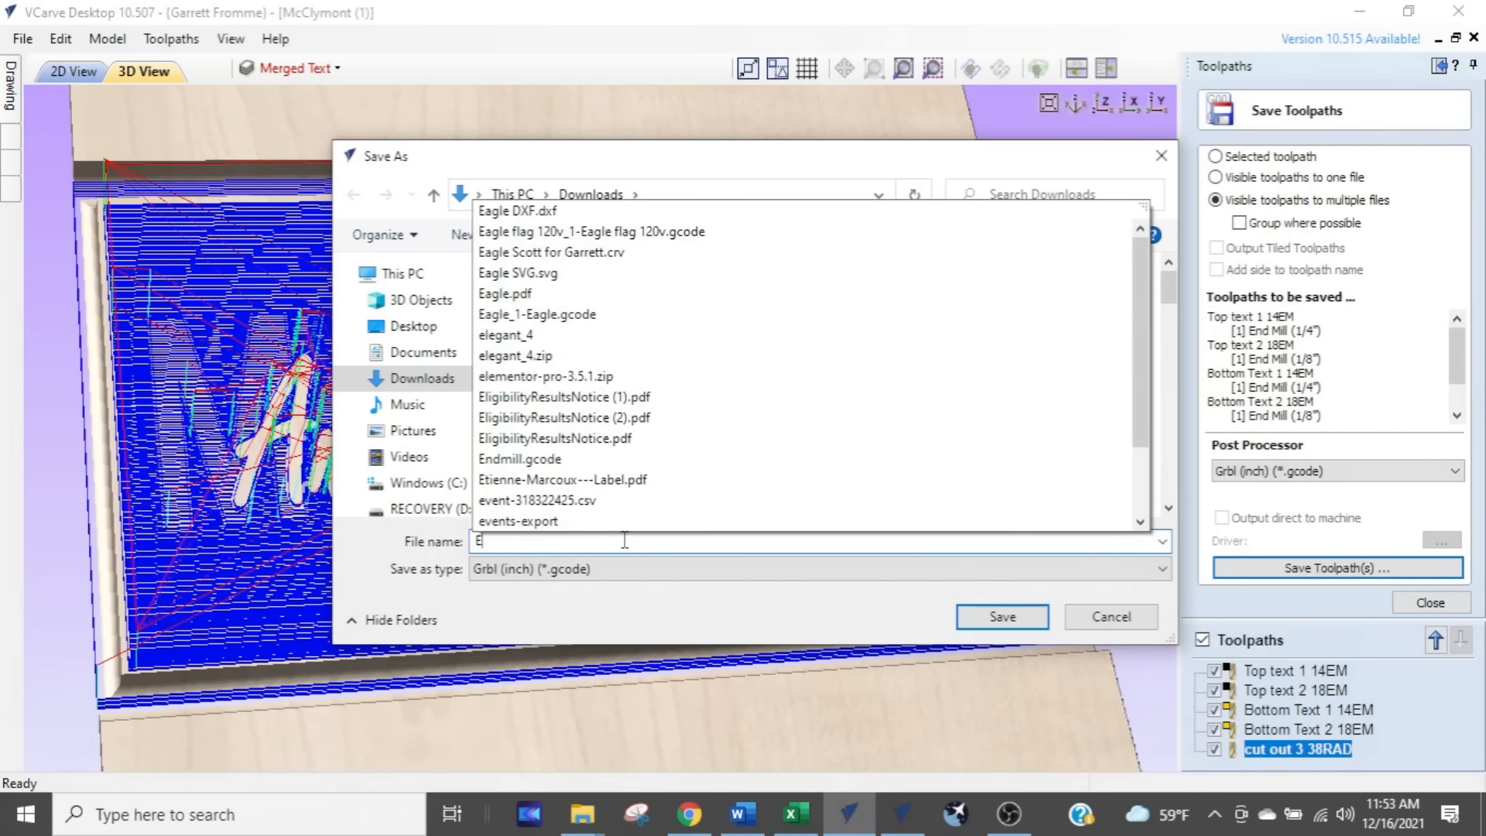
{"action": "type", "text": "nily"}
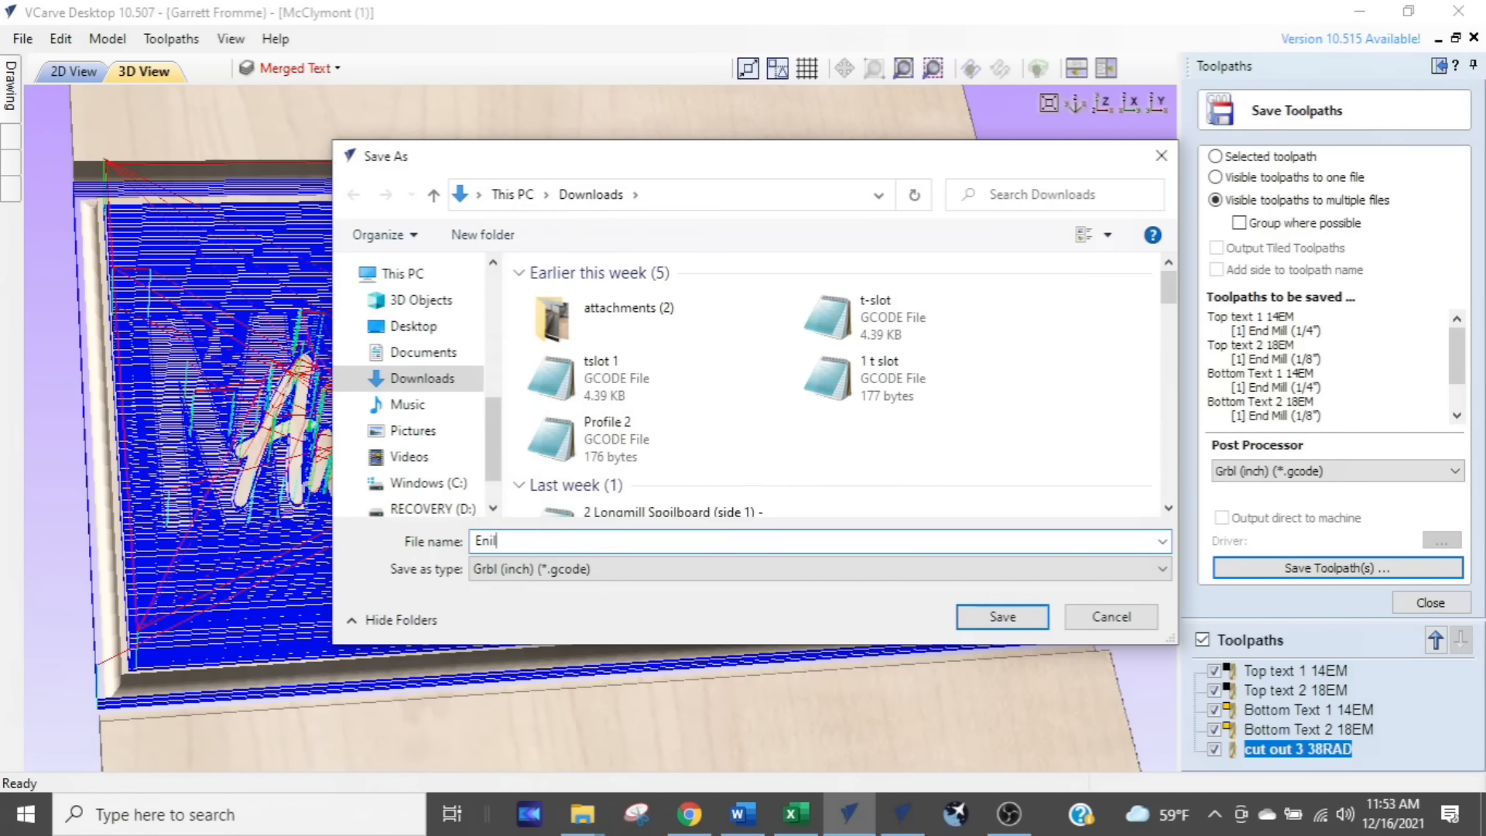
{"action": "left_click", "coordinate": [987, 623]}
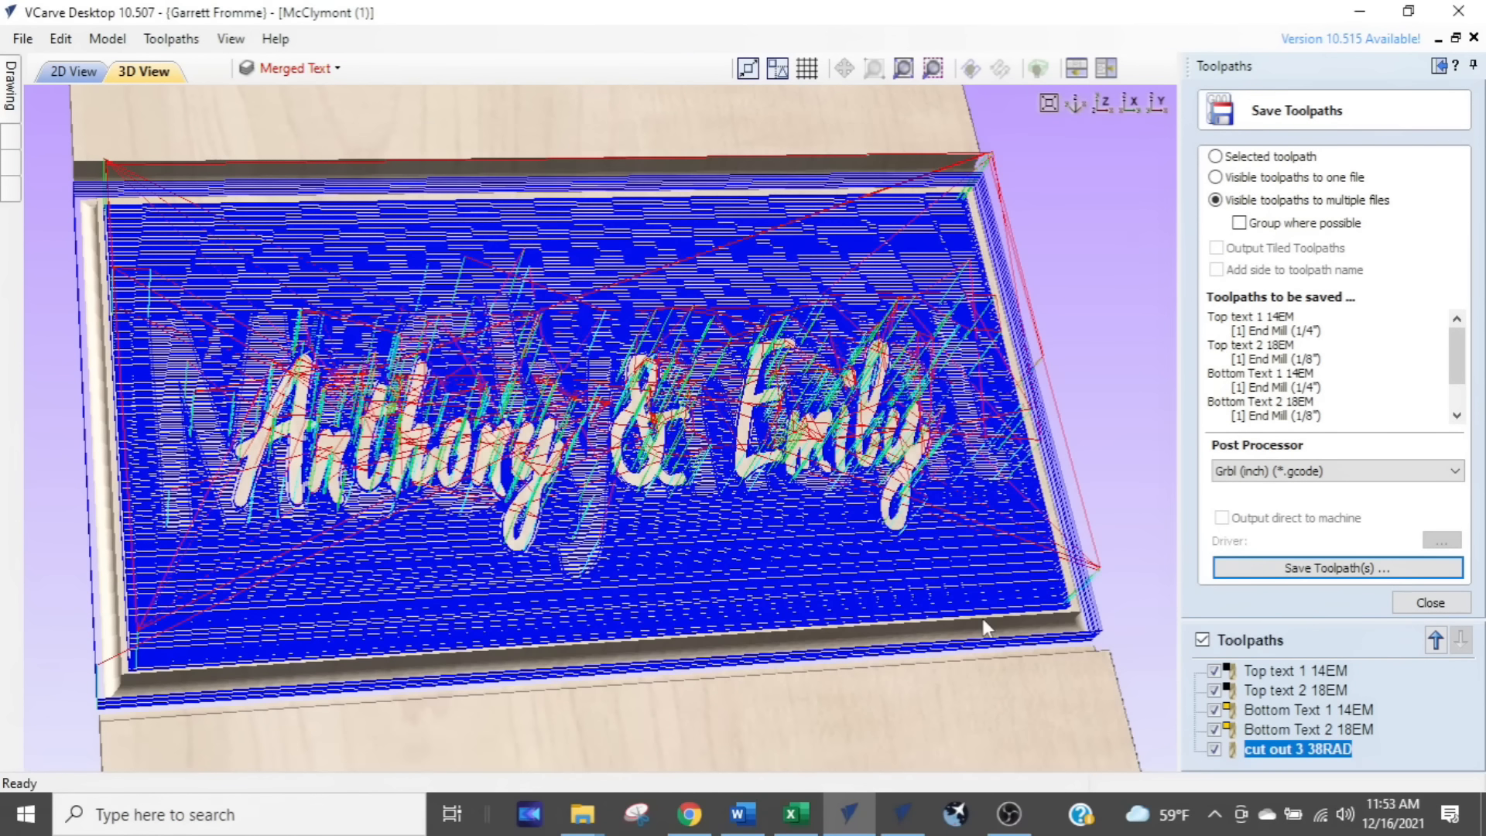
Step: Review the newly saved G-code files in File Explorer's Downloads folder, delete them all, and return to VCarve Desktop
{"action": "left_click", "coordinate": [582, 813]}
{"action": "left_click", "coordinate": [520, 757]}
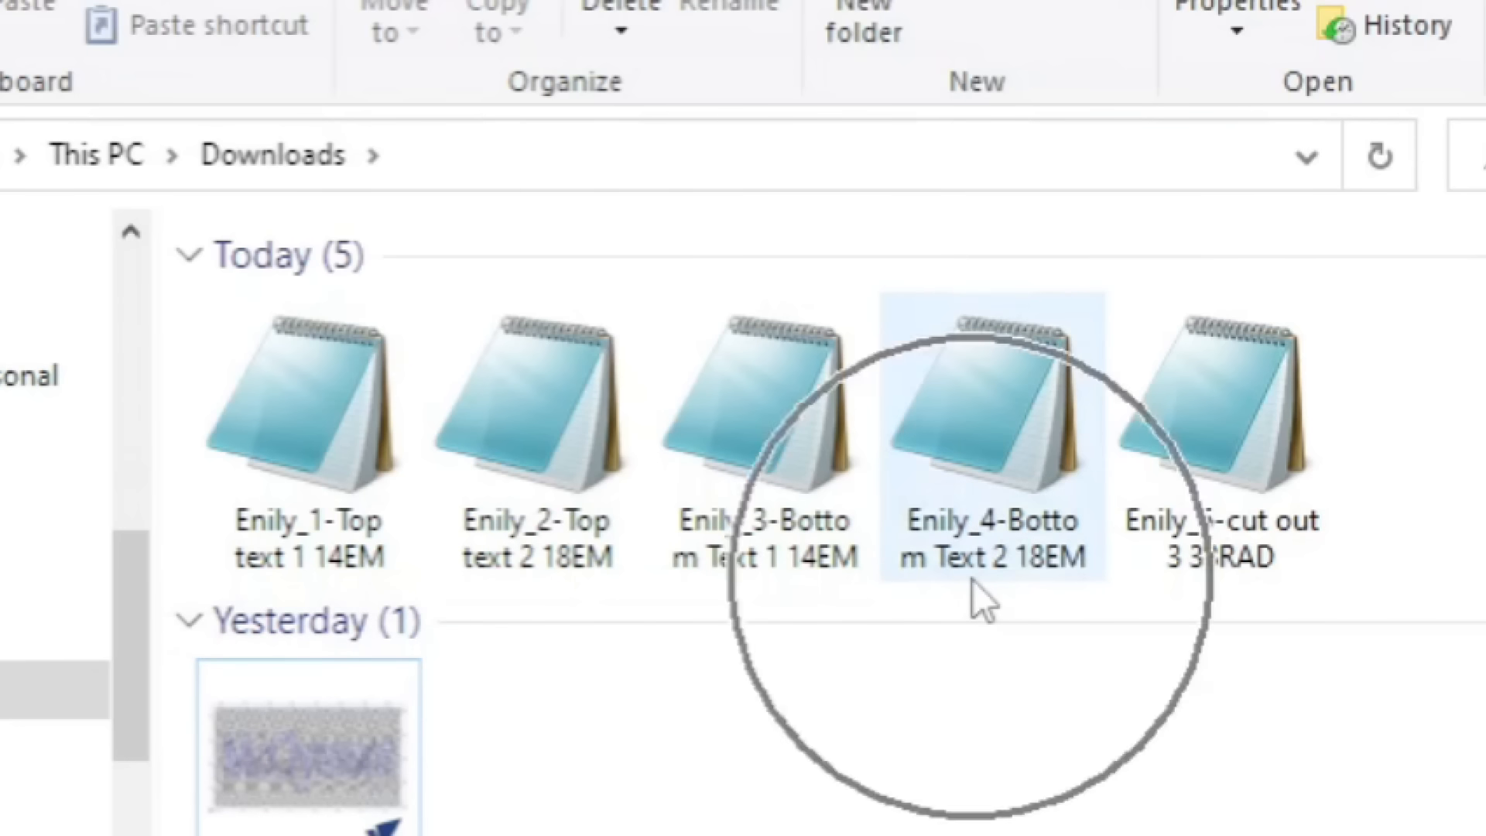
{"action": "mouse_move", "coordinate": [973, 579]}
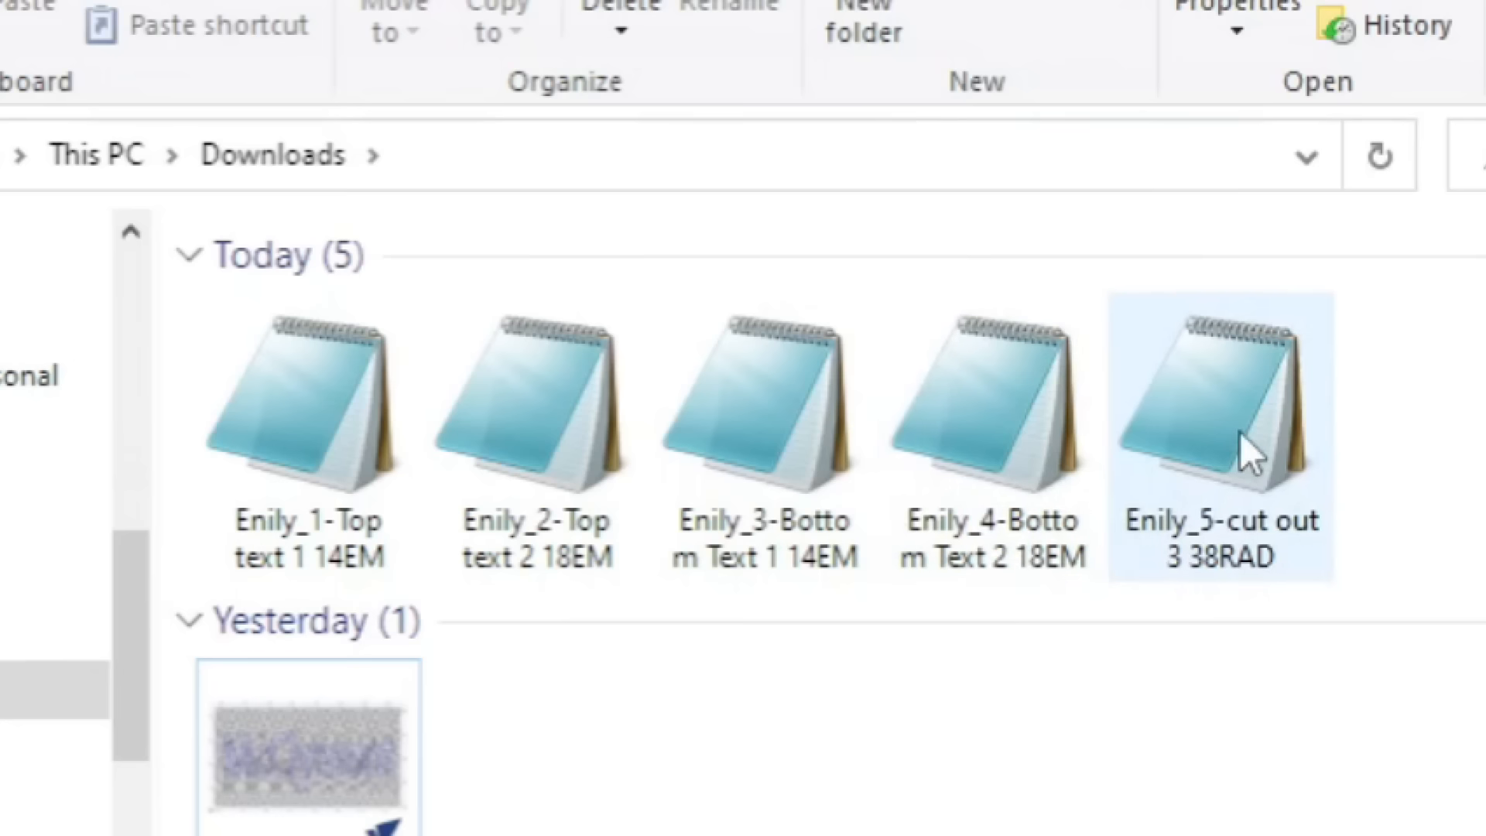
{"action": "left_click", "coordinate": [286, 438]}
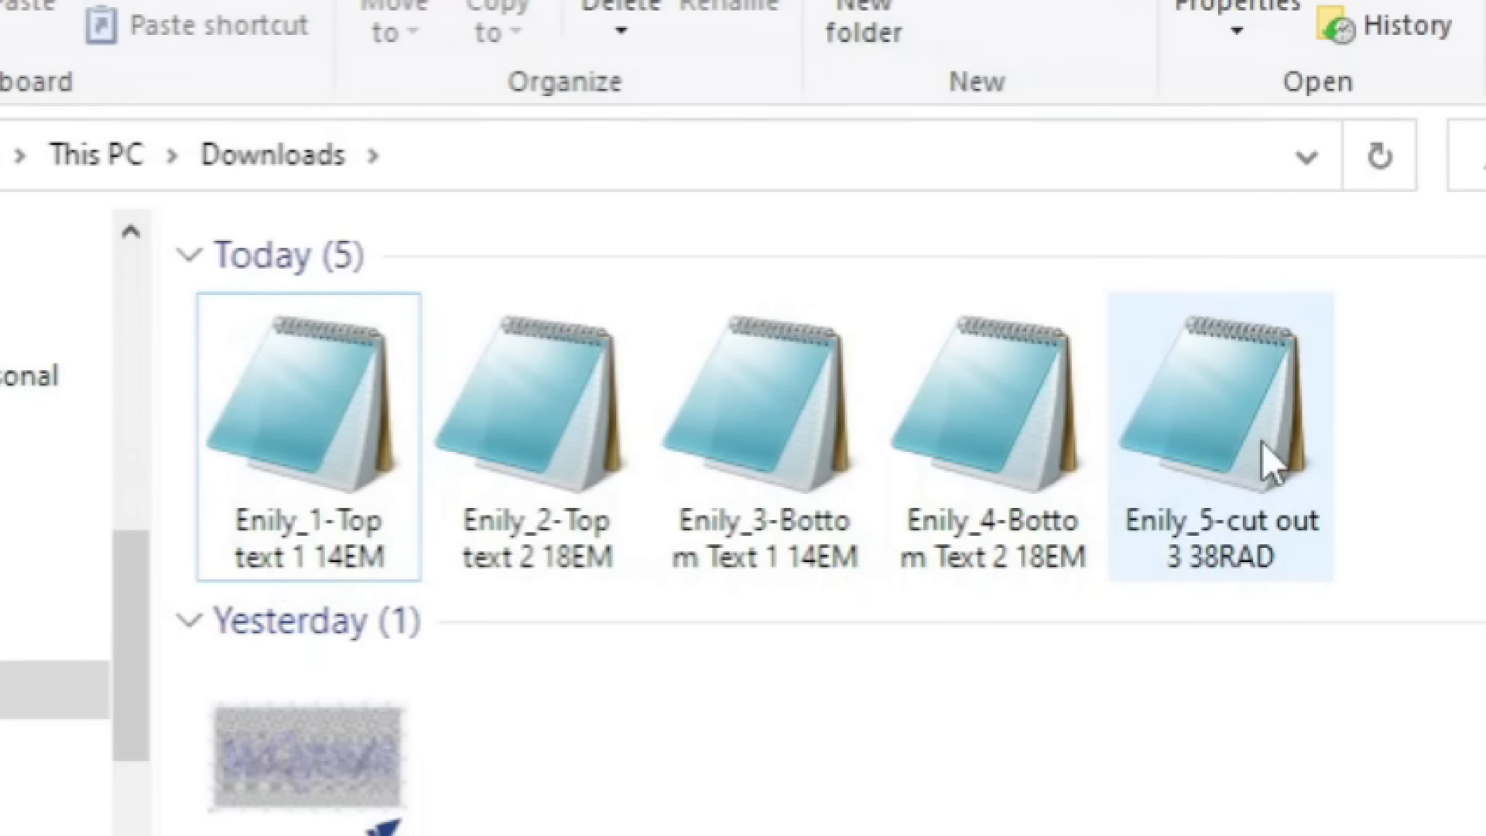
{"action": "left_click", "coordinate": [1226, 473], "text": "shift"}
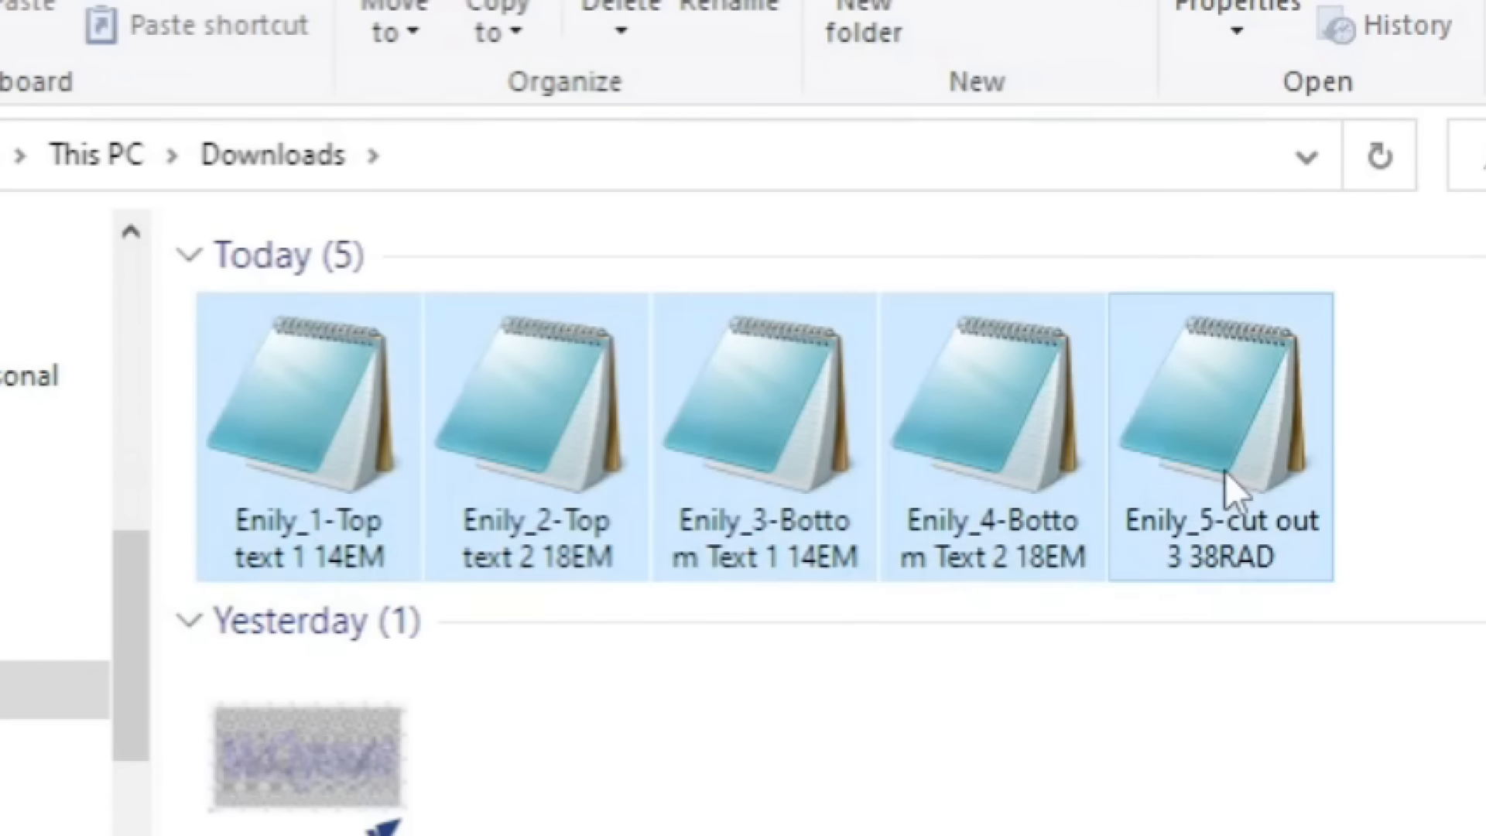
{"action": "key", "text": "Delete"}
{"action": "left_click", "coordinate": [1140, 431]}
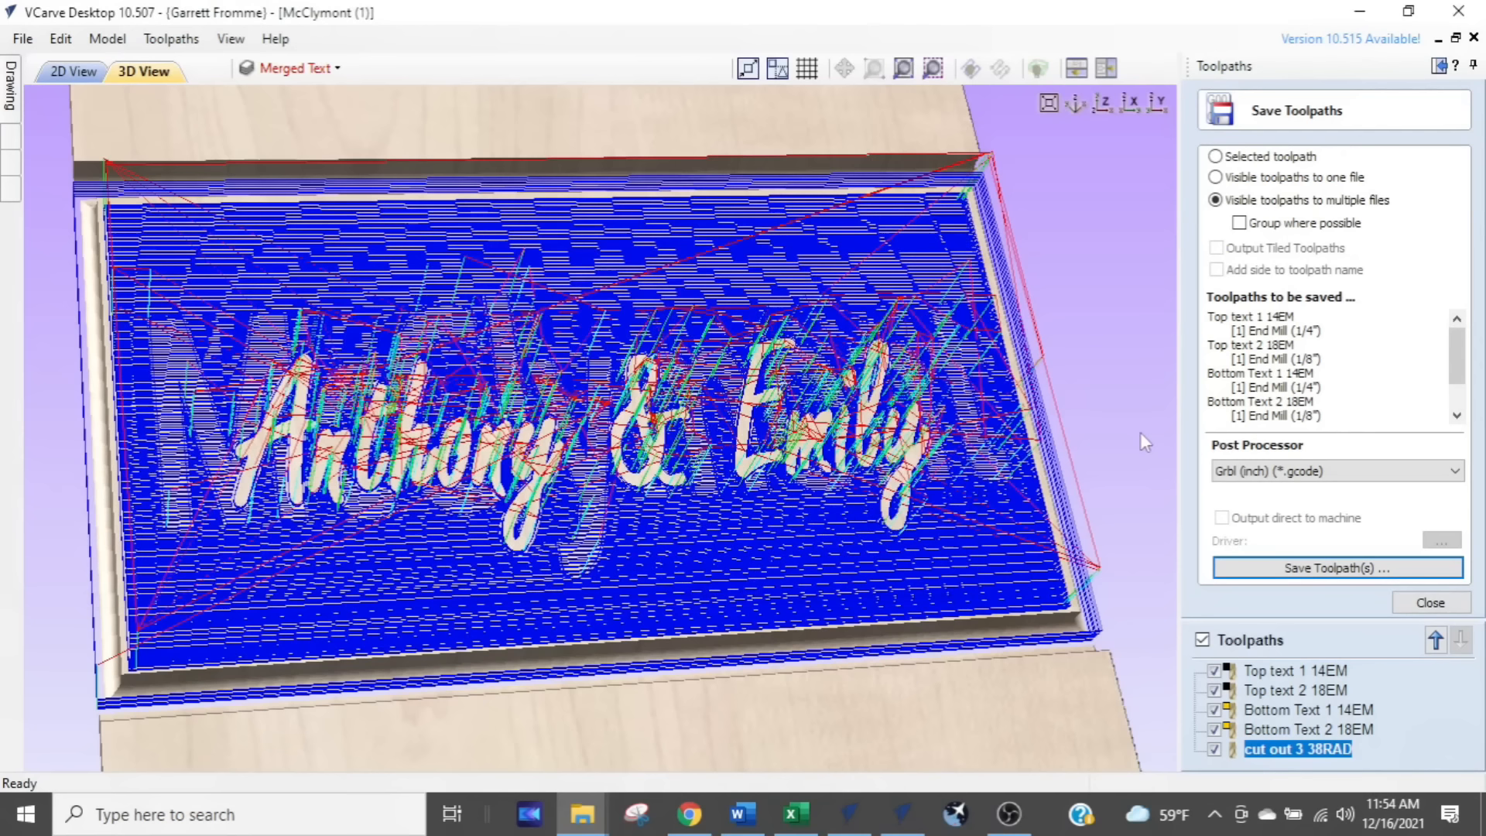
Step: Enable grouping where possible and save the visible toolpaths to multiple Grbl (inch) files in Downloads under the recipient's first name
{"action": "left_click", "coordinate": [1240, 224]}
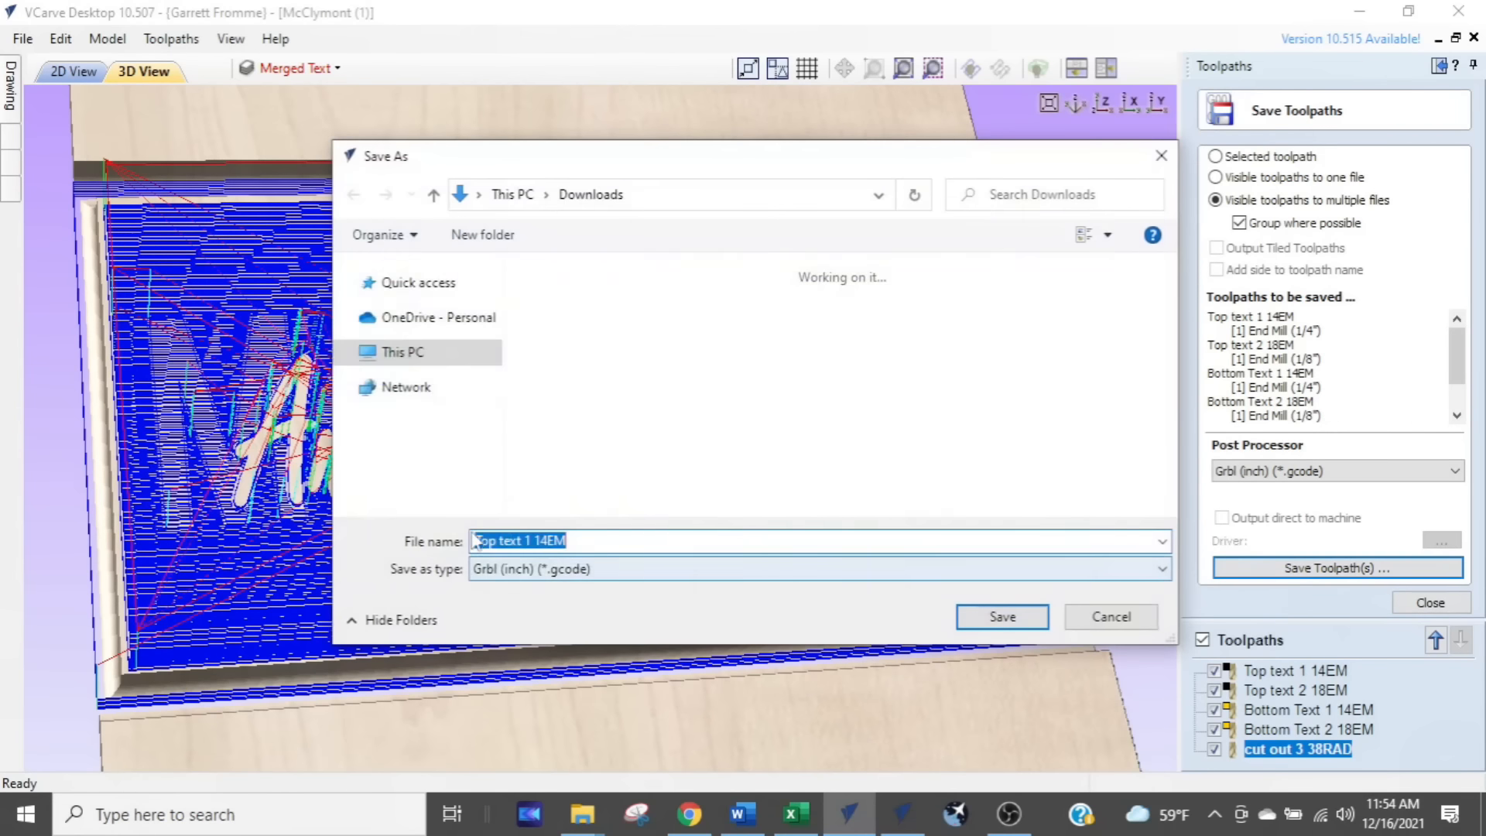
{"action": "type", "text": "Emily"}
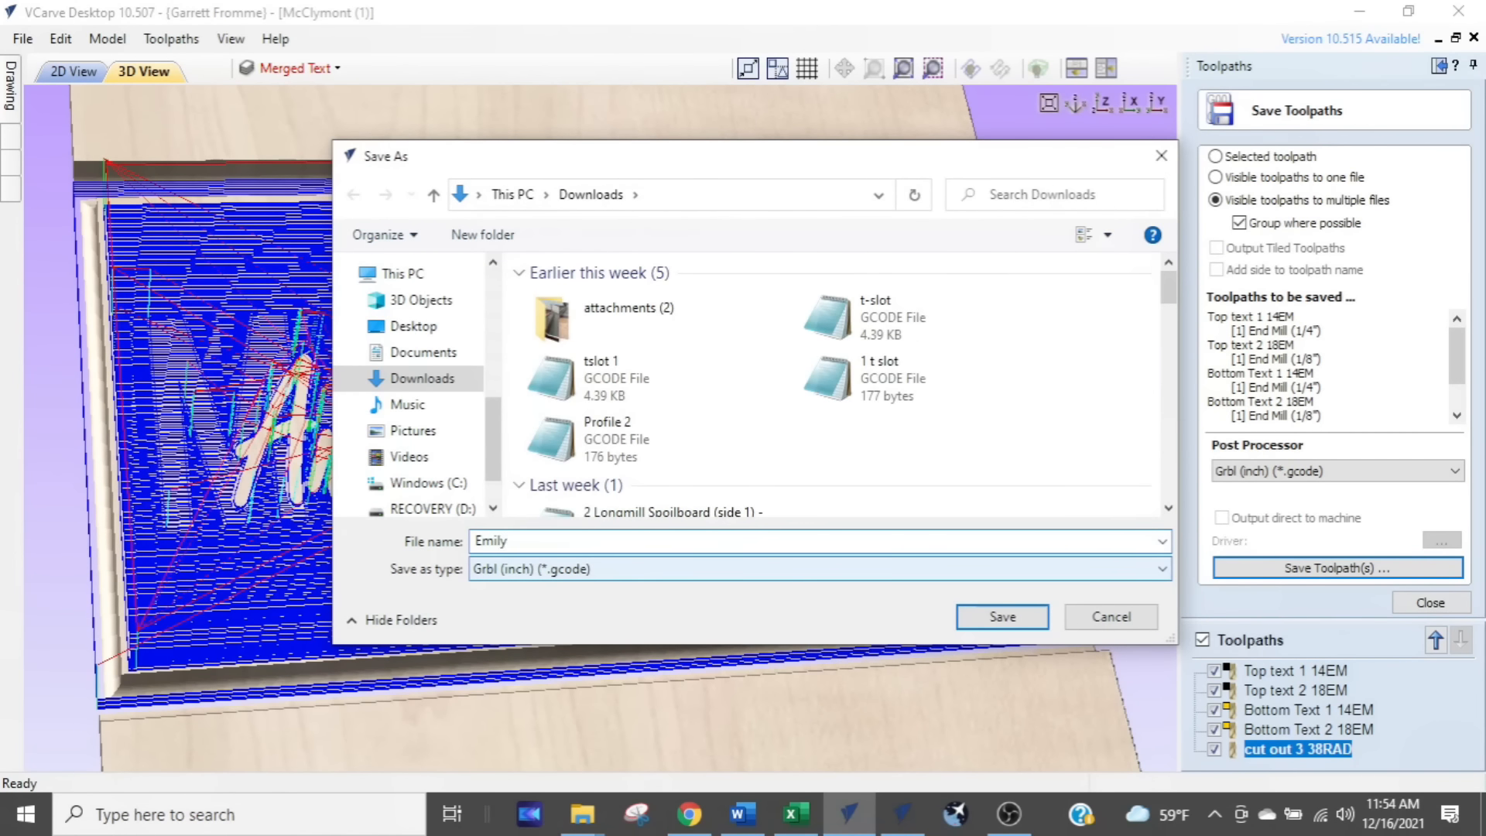
{"action": "key", "text": "Return"}
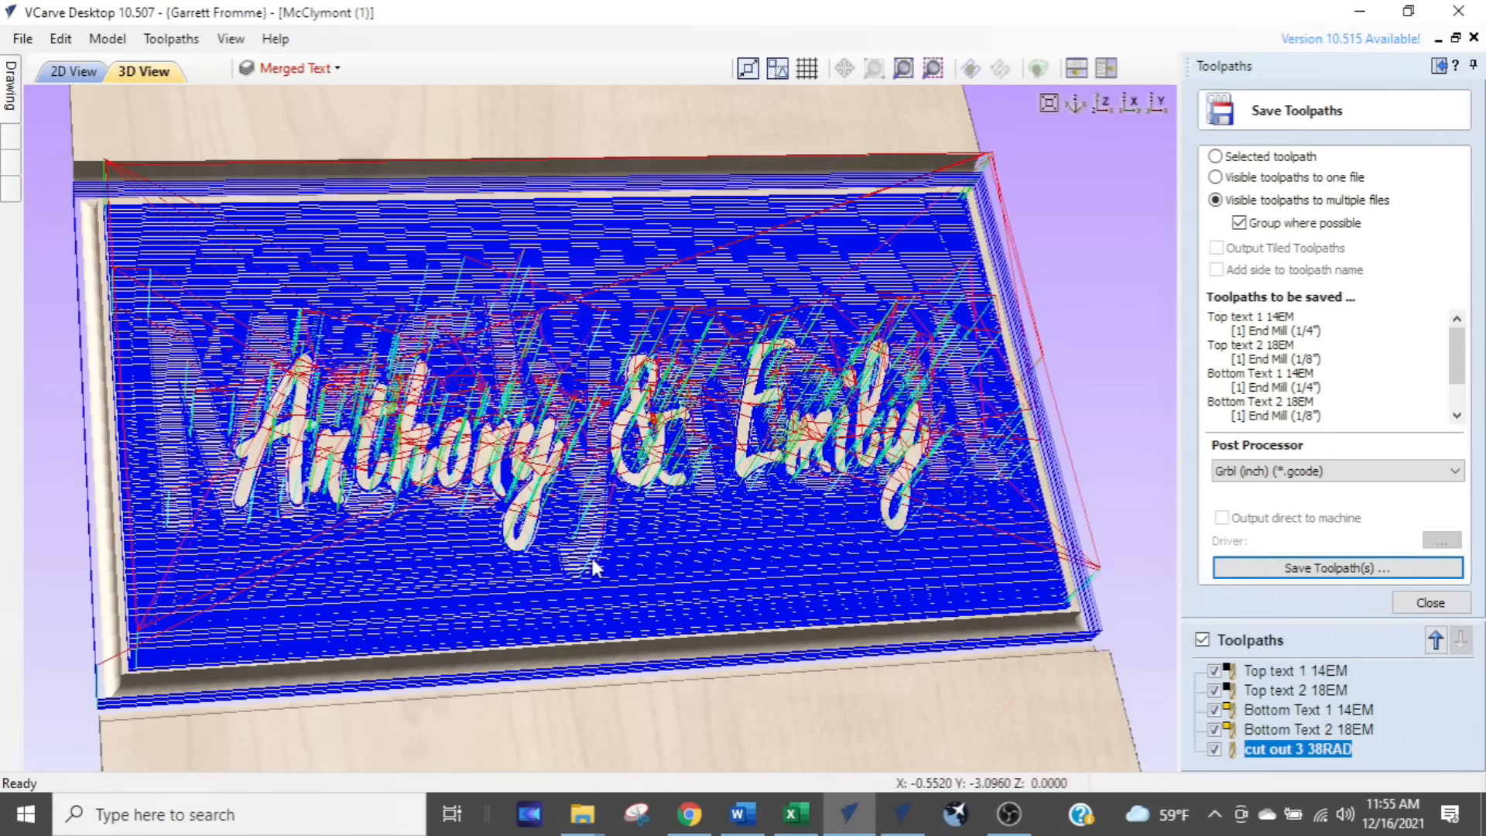
Step: Examine the five newly saved G-code files in File Explorer's Downloads folder, delete all of them, and switch back to VCarve Desktop
{"action": "mouse_move", "coordinate": [582, 814]}
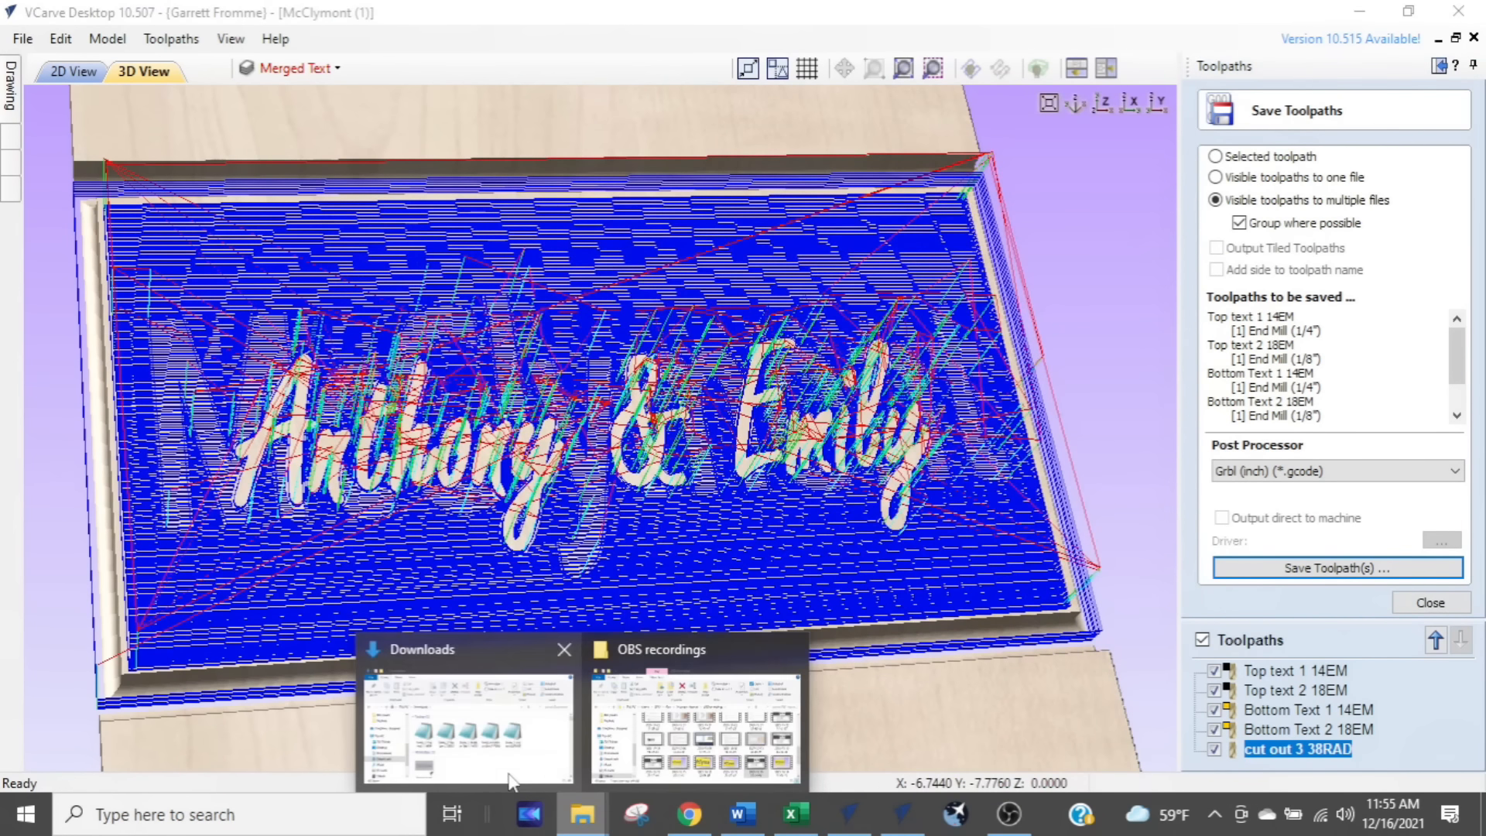
{"action": "left_click", "coordinate": [548, 692]}
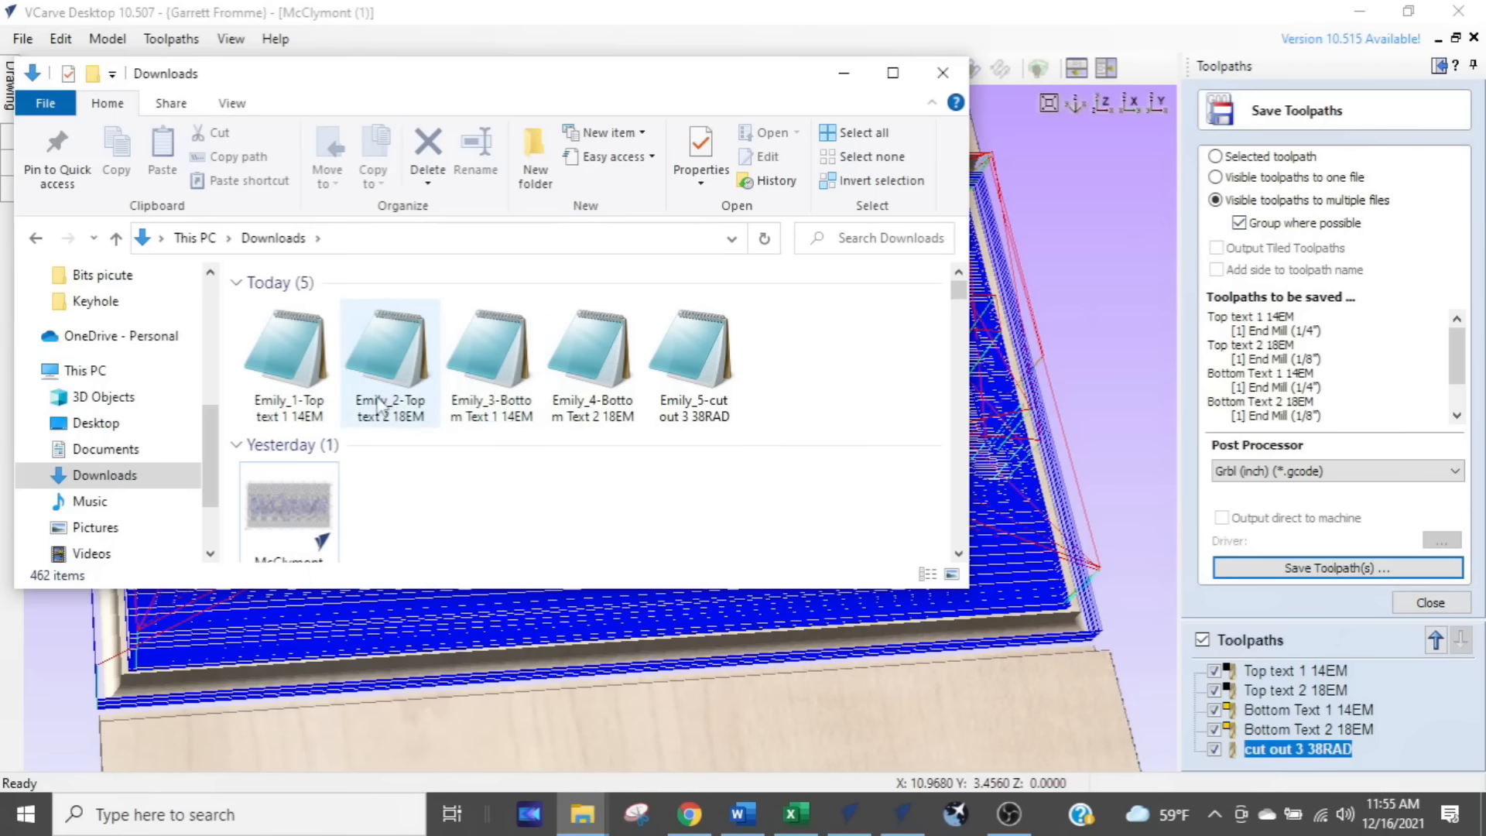
{"action": "mouse_move", "coordinate": [379, 404]}
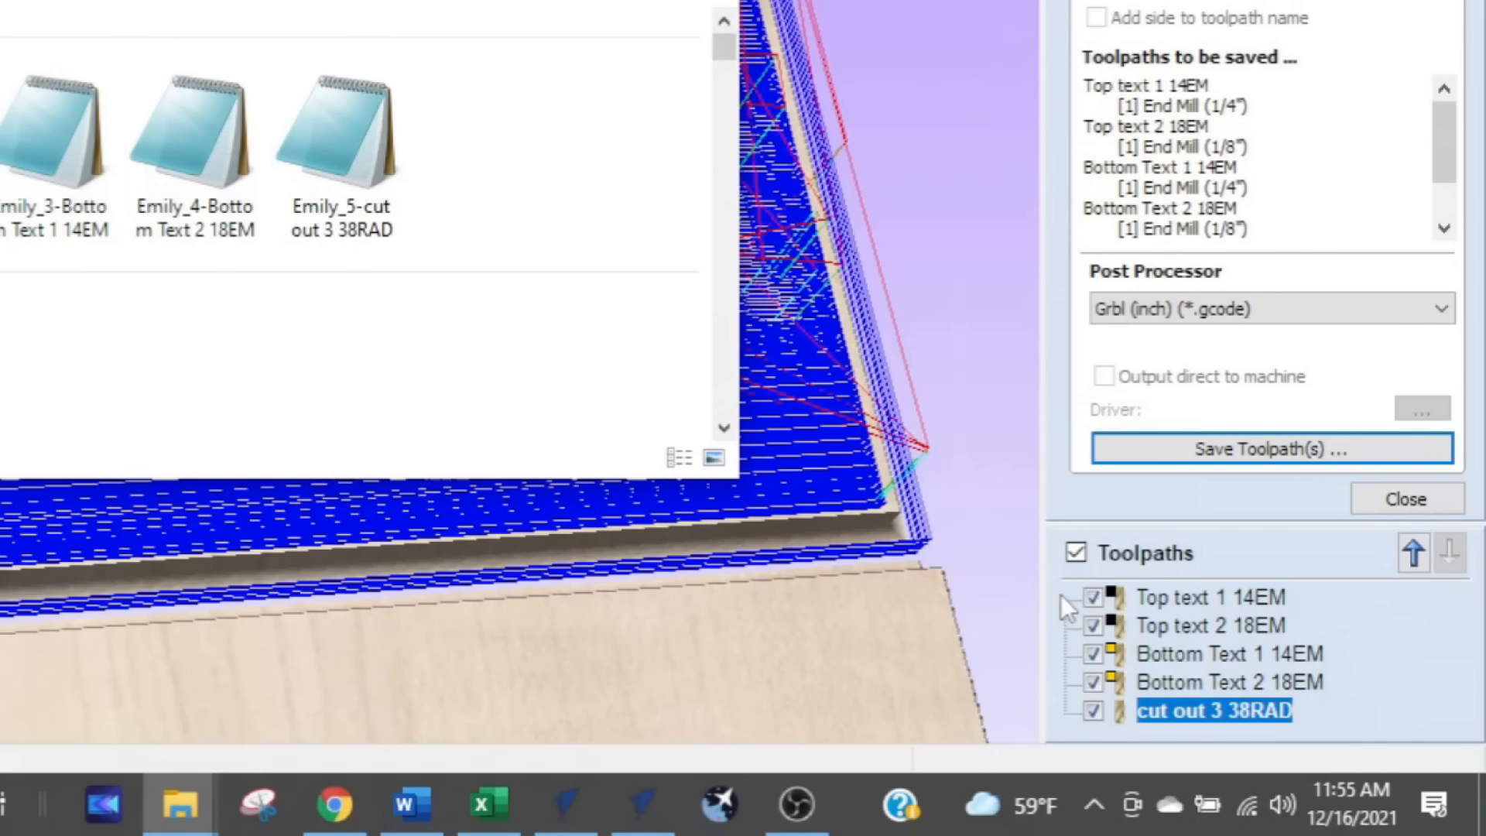
{"action": "key", "text": "ctrl"}
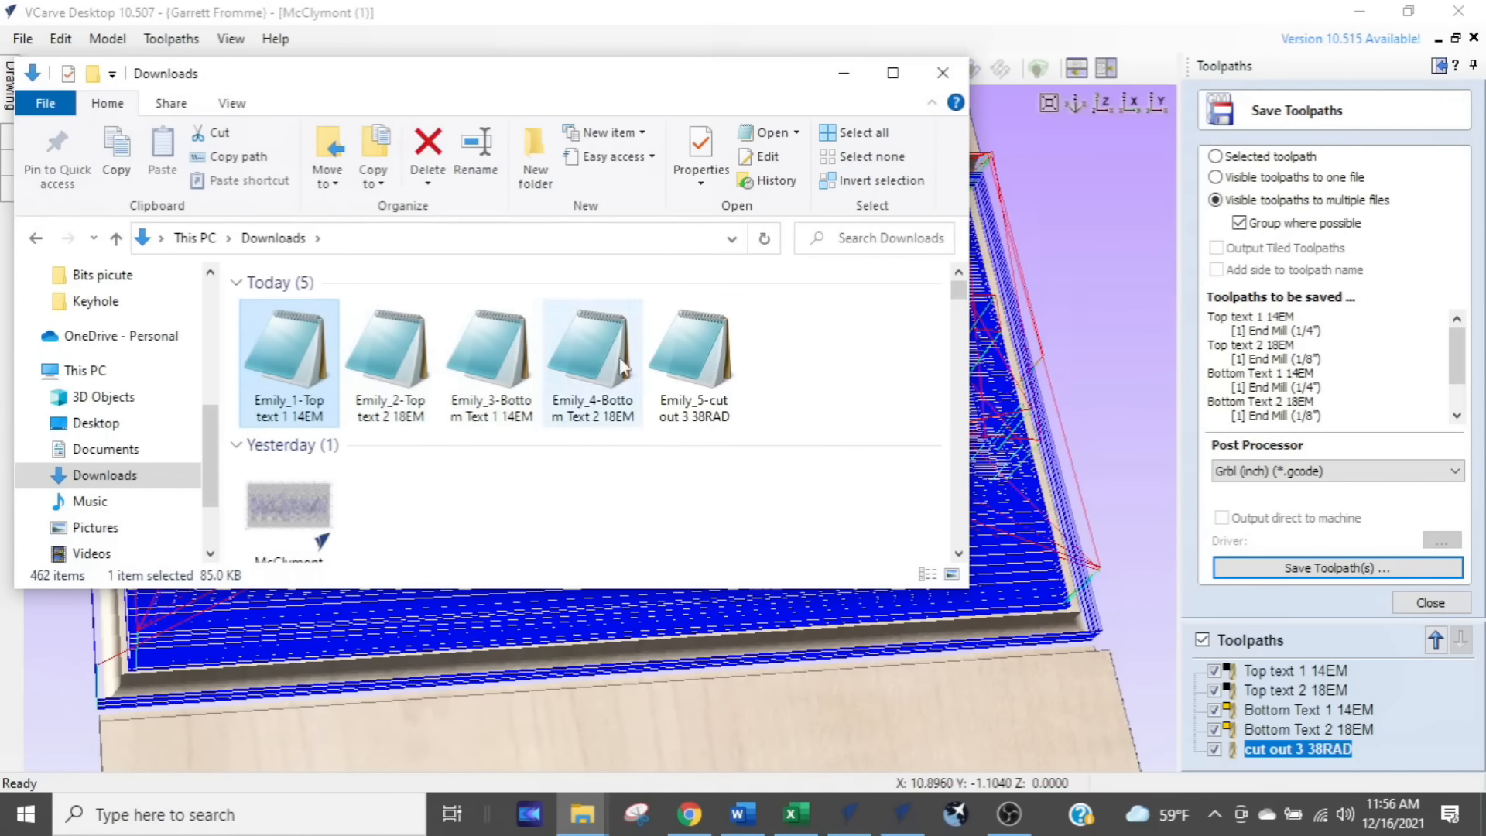
{"action": "left_click", "coordinate": [697, 361], "text": "shift"}
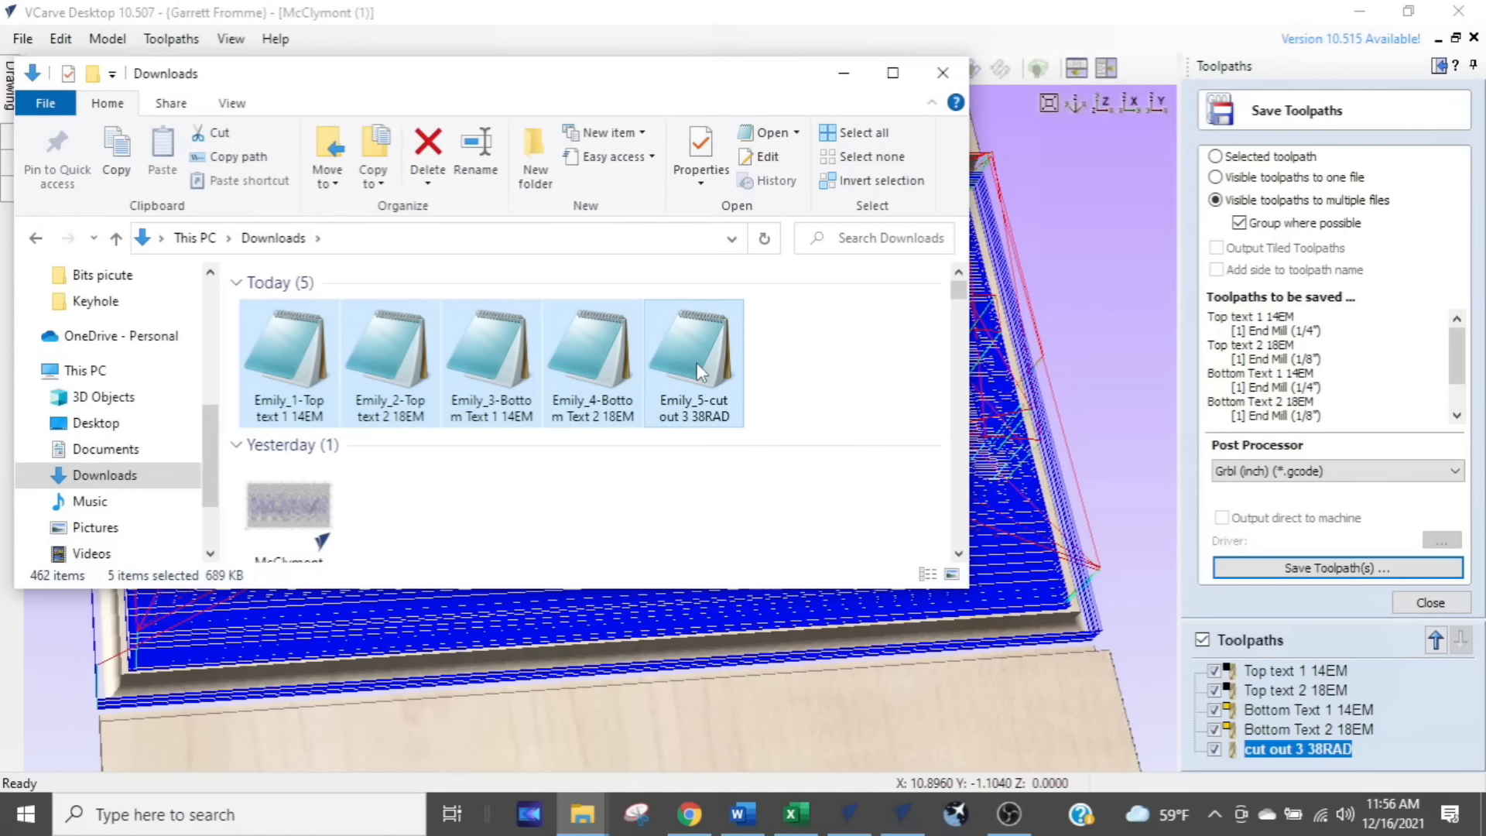
{"action": "key", "text": "Delete"}
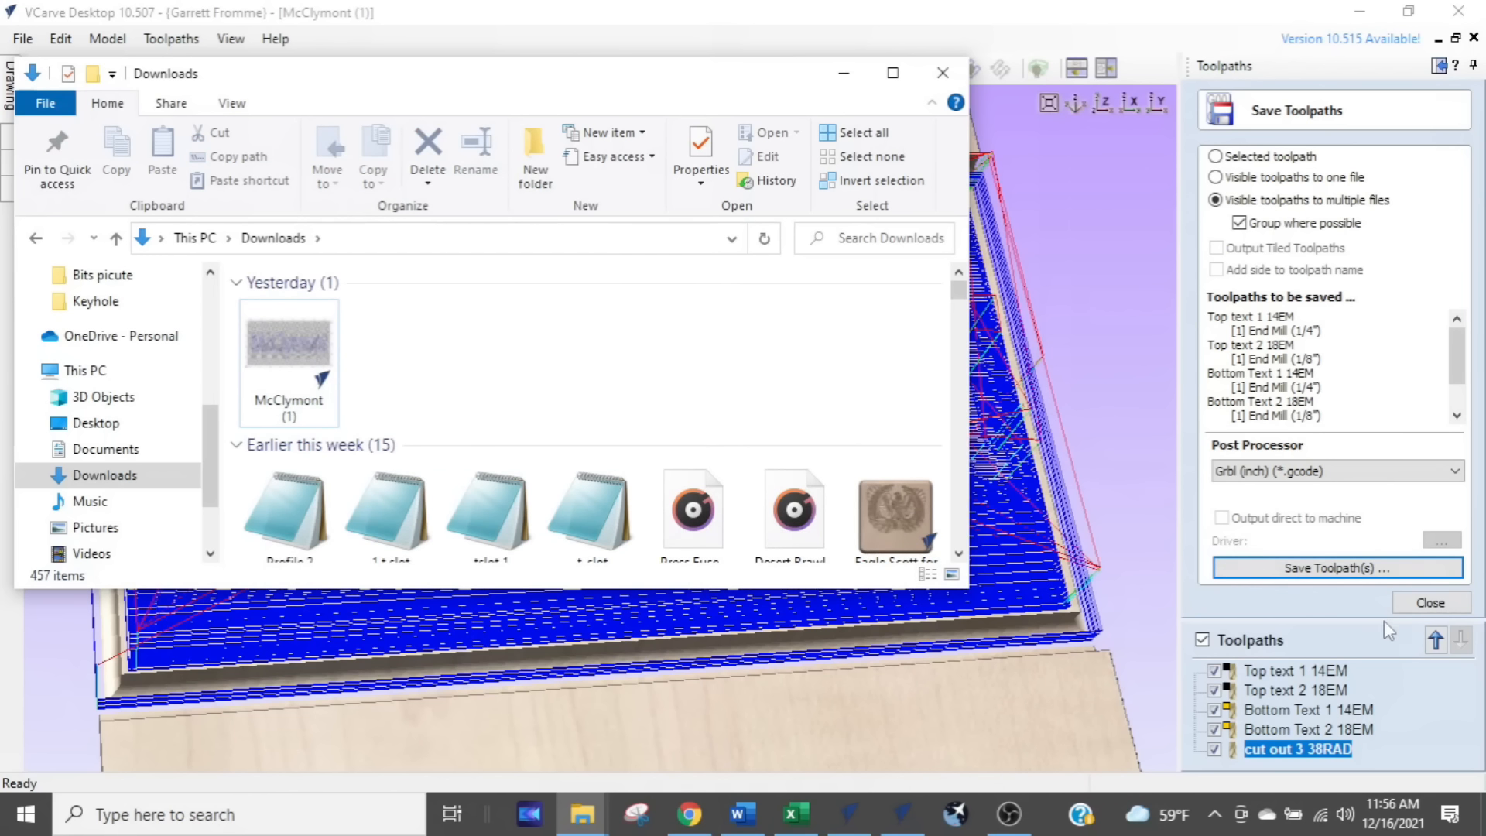
{"action": "left_click", "coordinate": [1292, 604]}
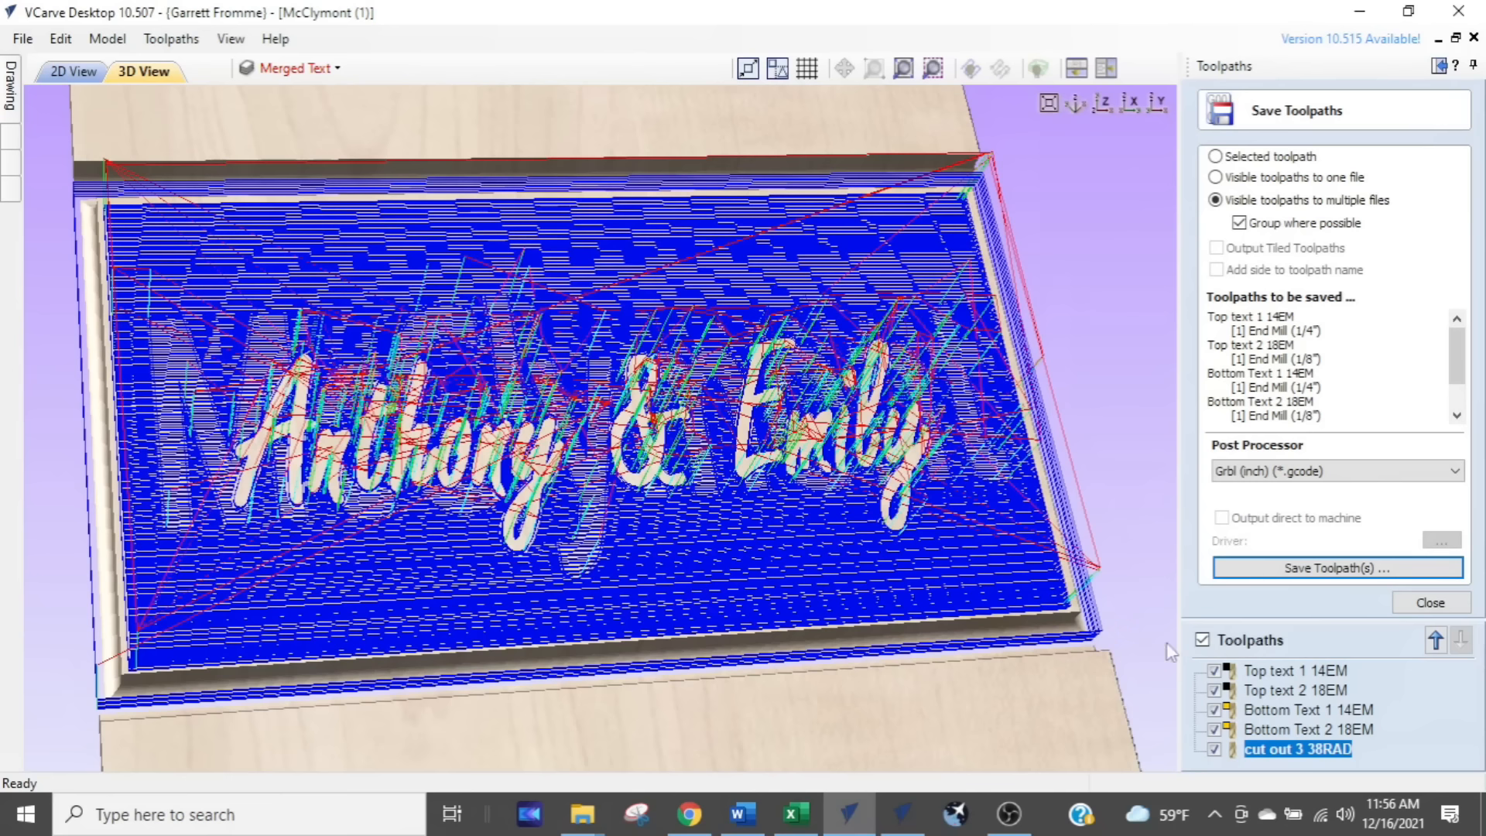
Step: Hide all toolpaths, leave the toolpath saving form and open the toolpath preview
{"action": "left_click", "coordinate": [1202, 639]}
{"action": "left_click", "coordinate": [1204, 644]}
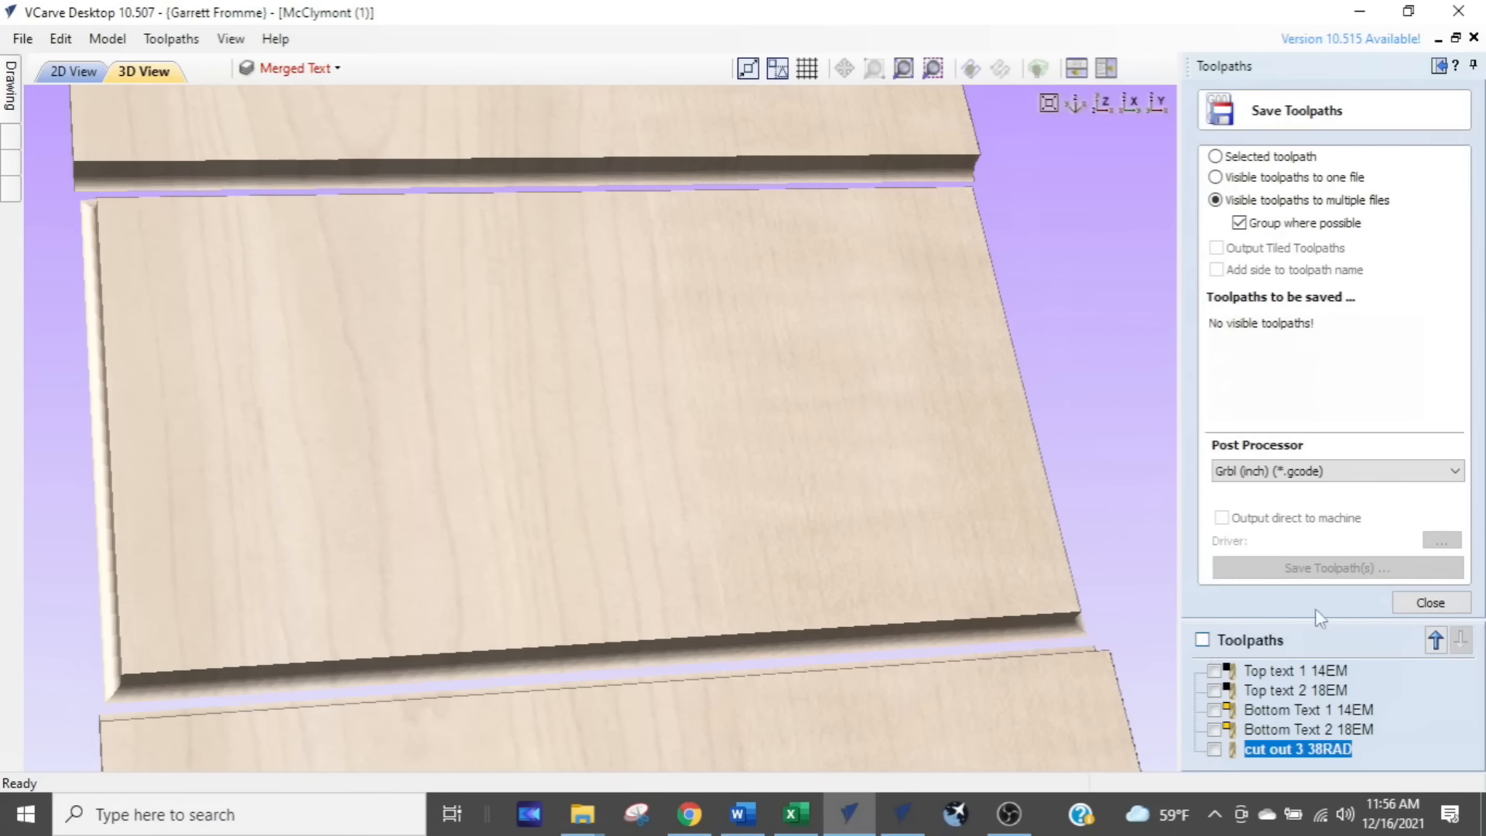
{"action": "left_click", "coordinate": [1430, 602]}
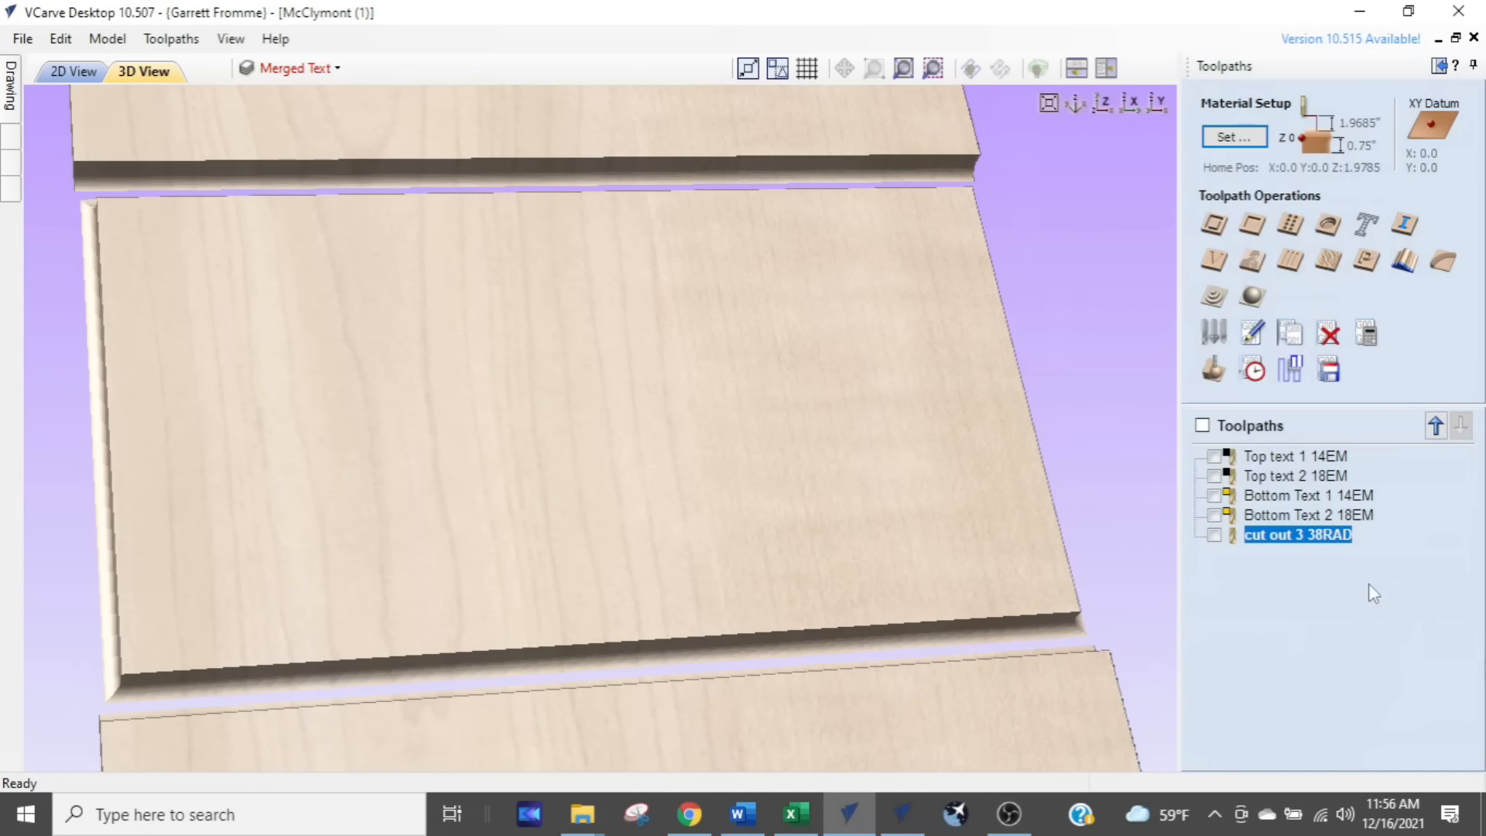
{"action": "left_click", "coordinate": [1213, 370]}
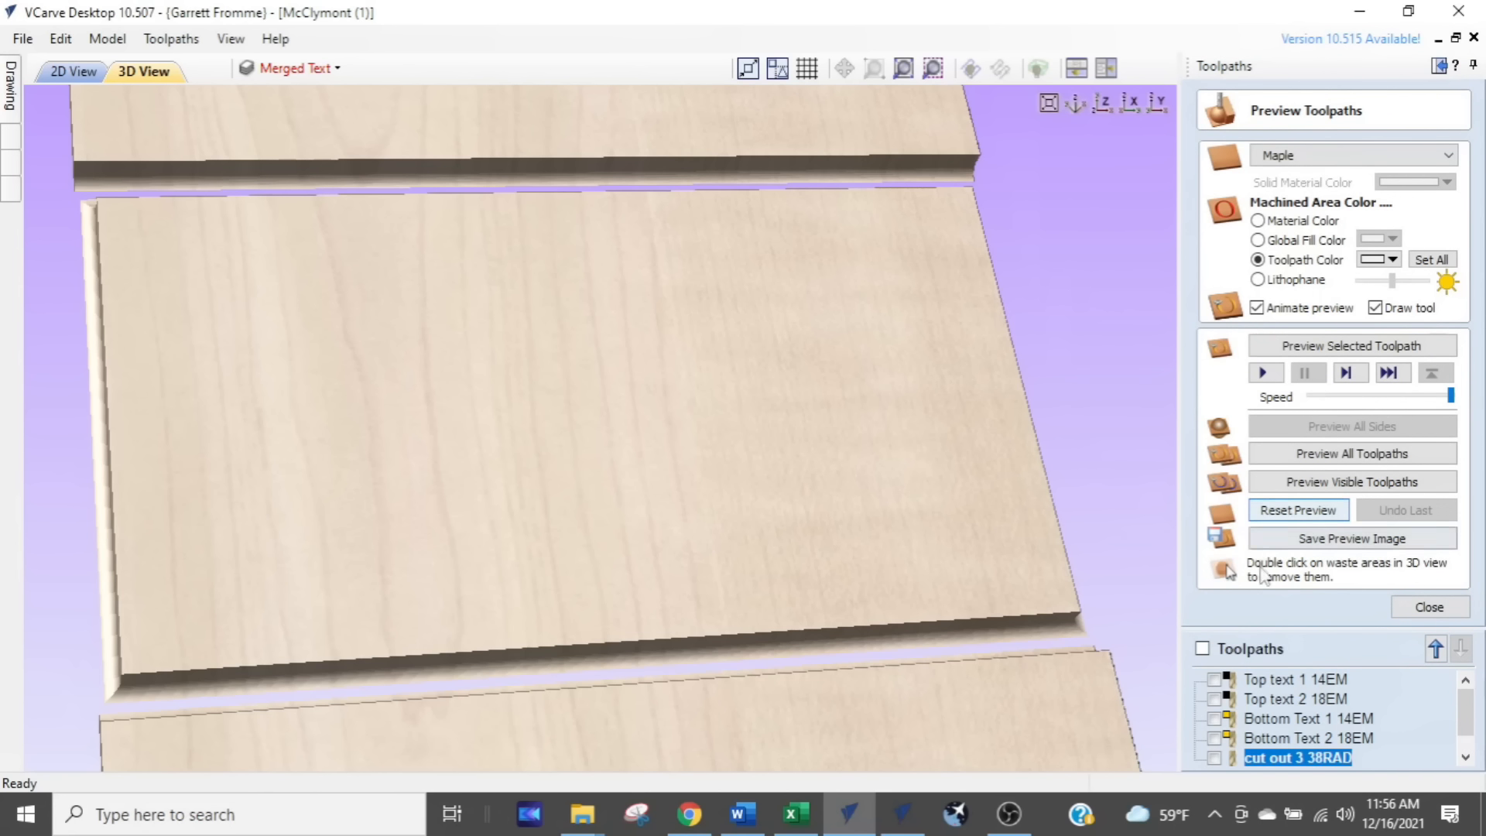
Step: Show only Top text 1 14EM and Bottom Text 1 14EM in the 3D view to compare them, and hide both again
{"action": "left_click", "coordinate": [1214, 680]}
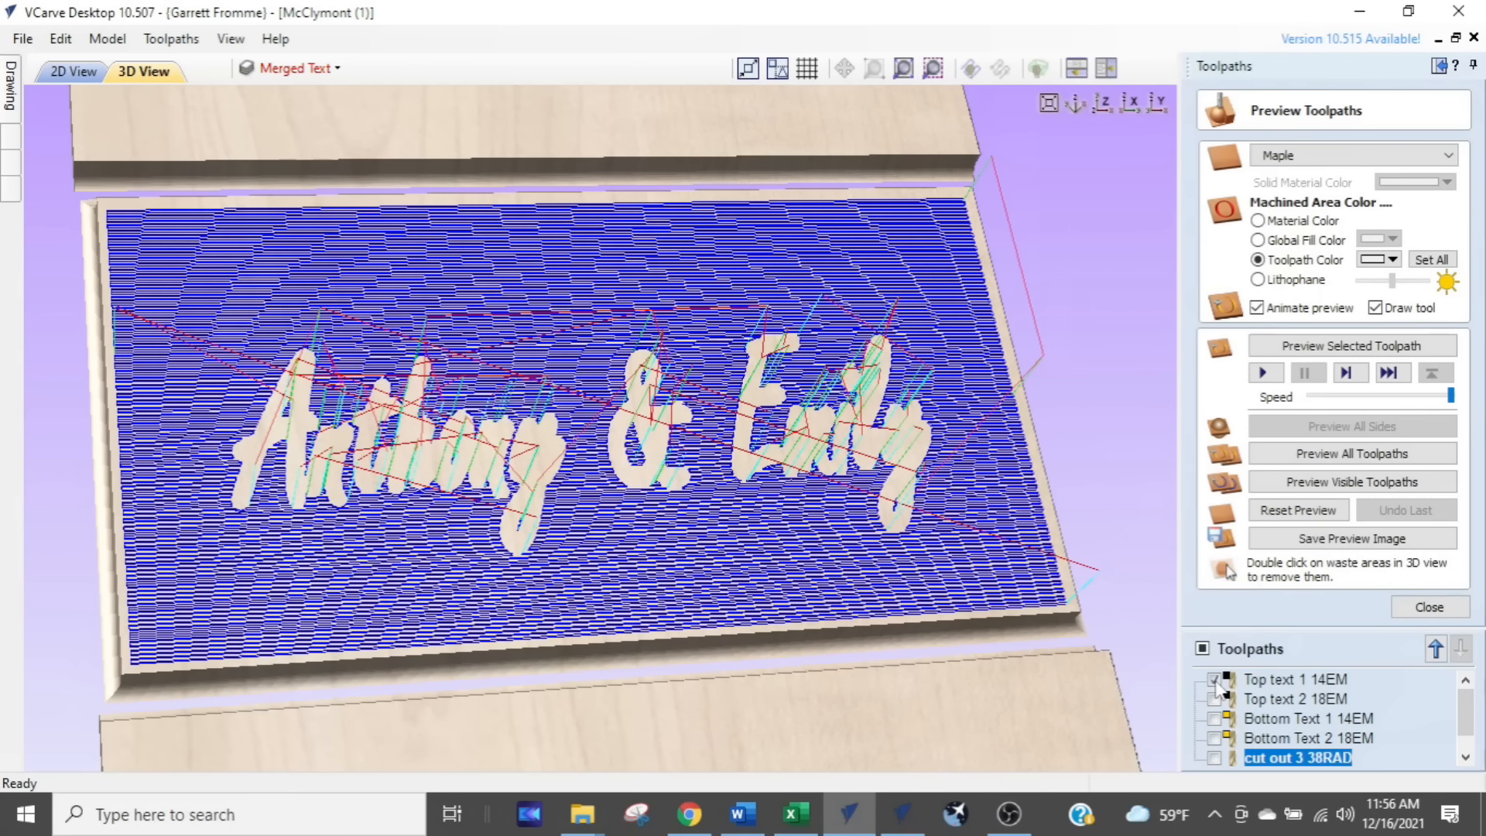
{"action": "left_click", "coordinate": [1216, 719]}
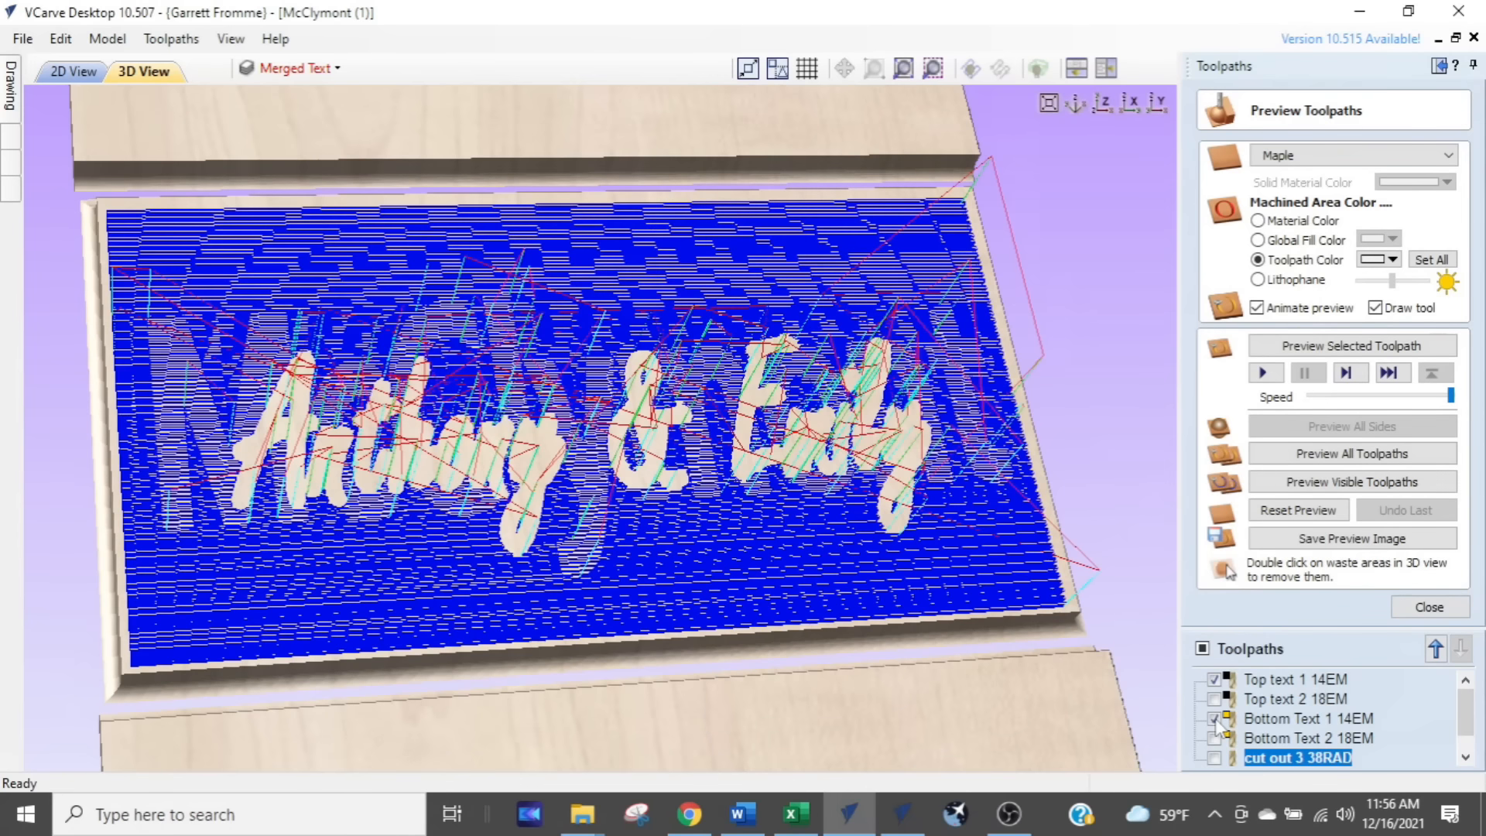
{"action": "left_click_drag", "start_coordinate": [721, 520], "coordinate": [626, 542]}
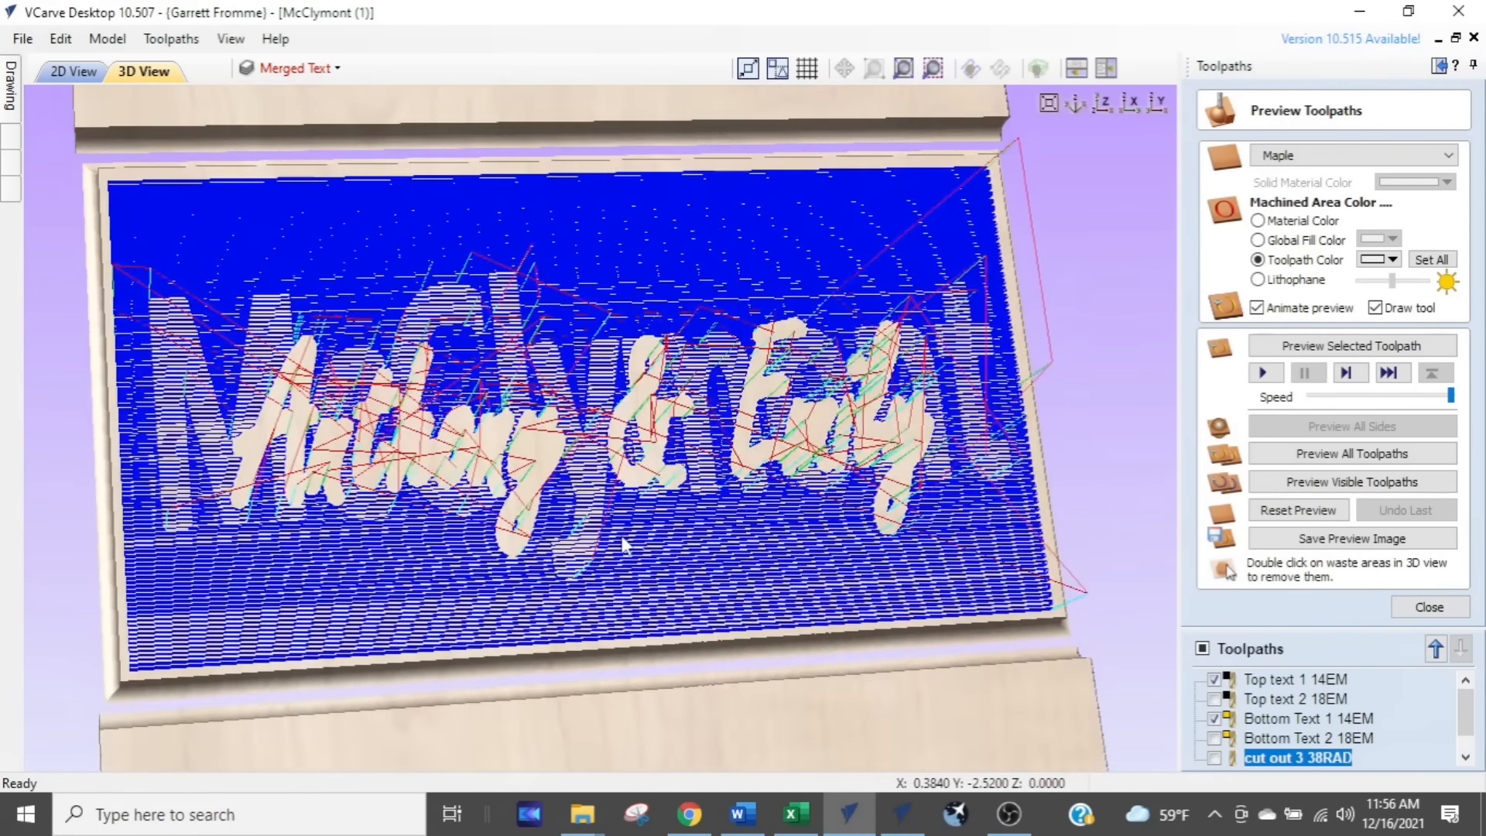
{"action": "left_click", "coordinate": [1214, 680]}
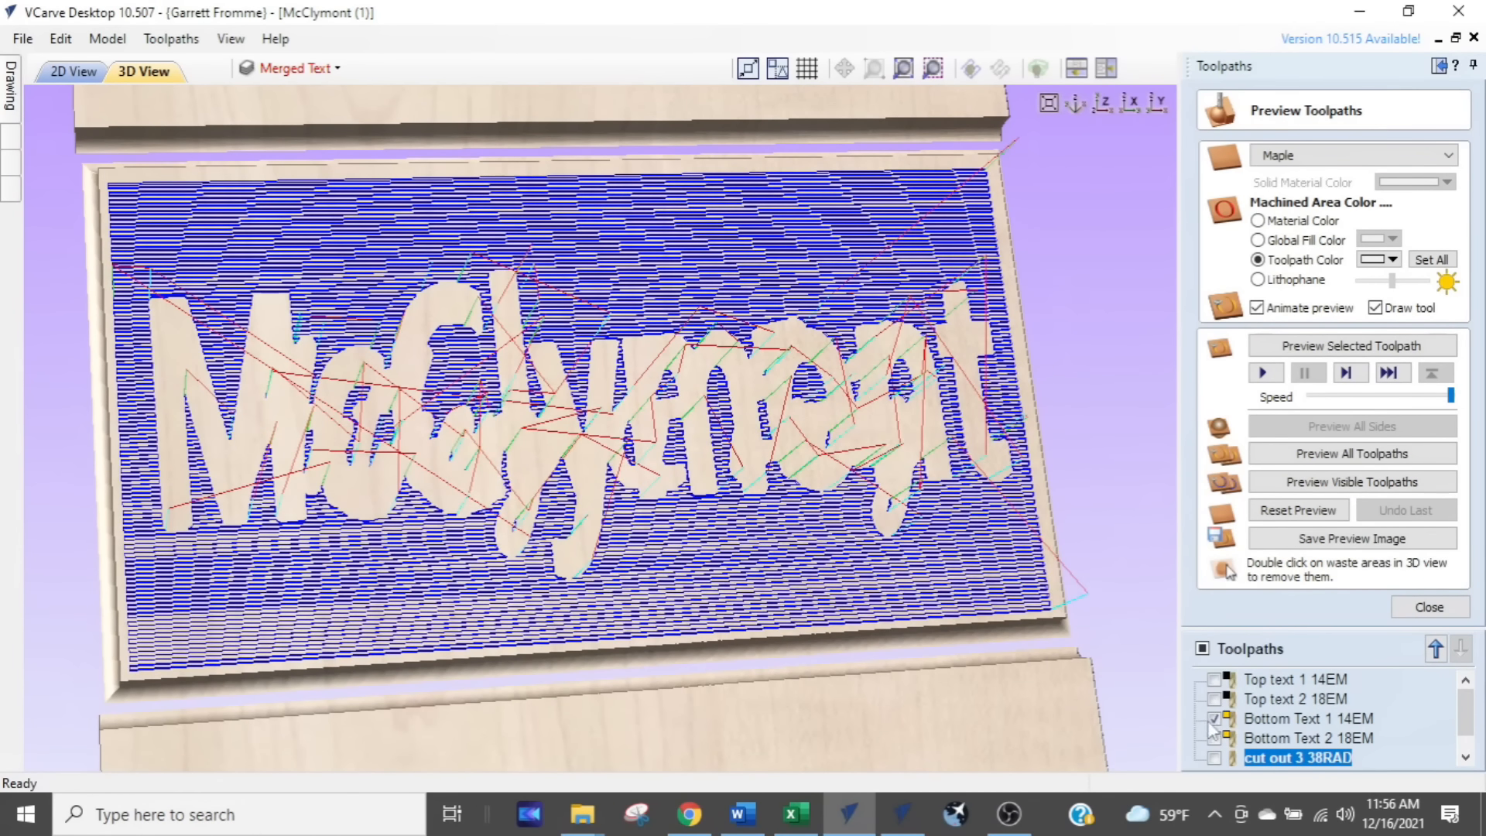
{"action": "left_click", "coordinate": [1214, 719]}
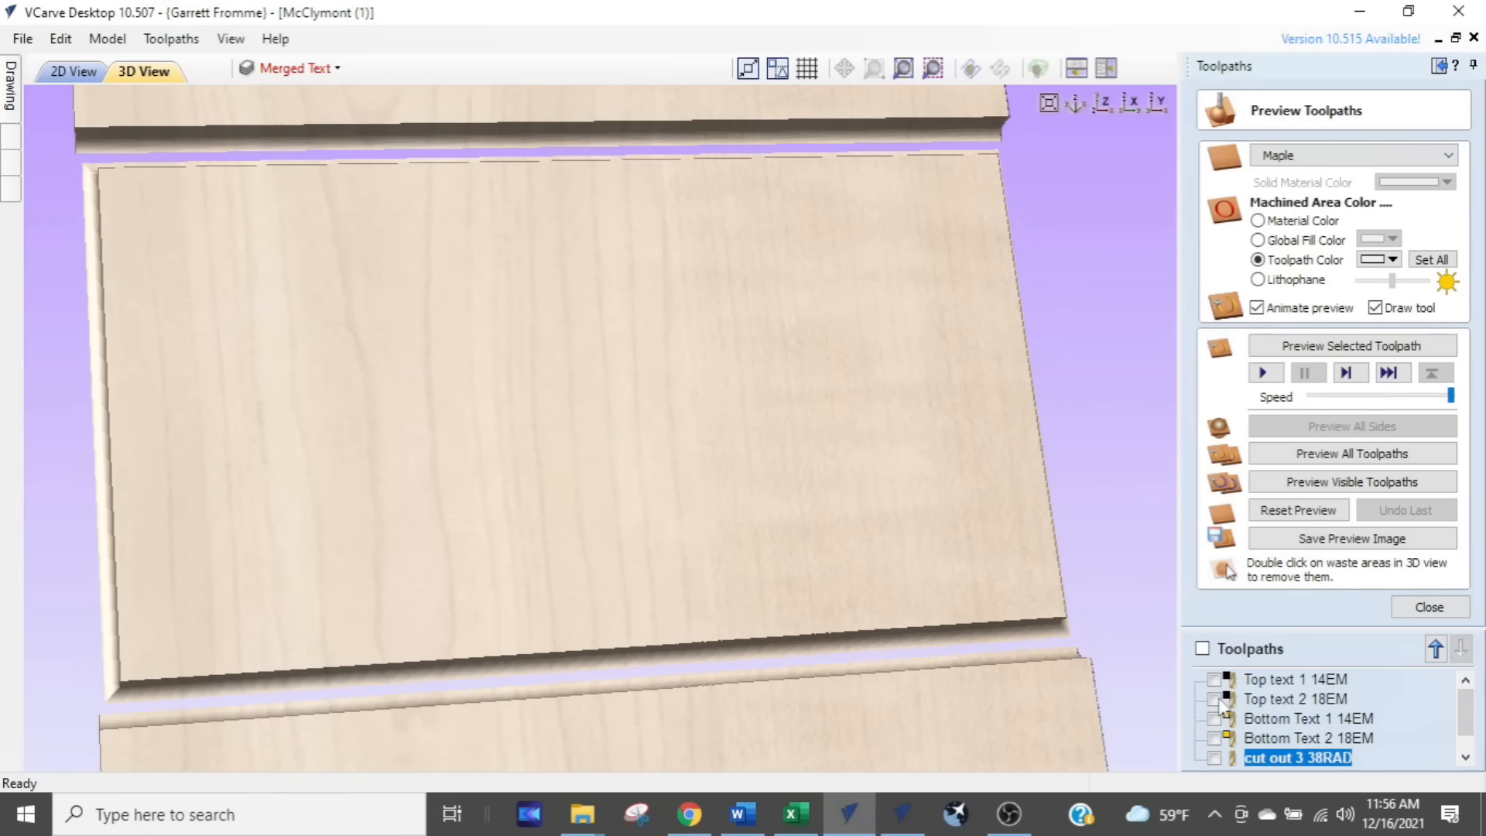
Step: Show only Top text 2 18EM and Bottom Text 2 18EM in the 3D view to compare them, and hide both again
{"action": "left_click", "coordinate": [1215, 699]}
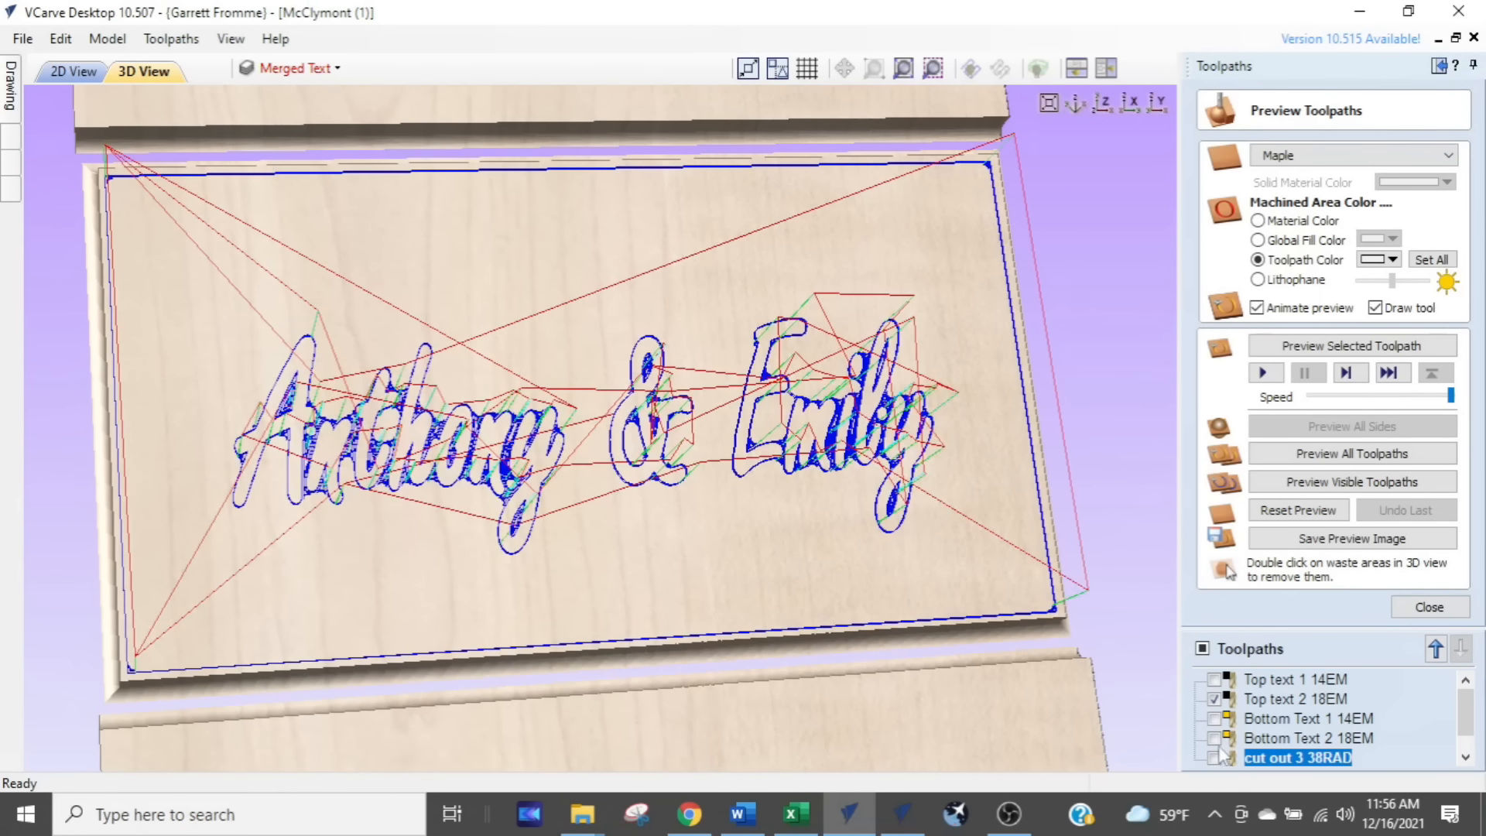
{"action": "left_click", "coordinate": [1217, 738]}
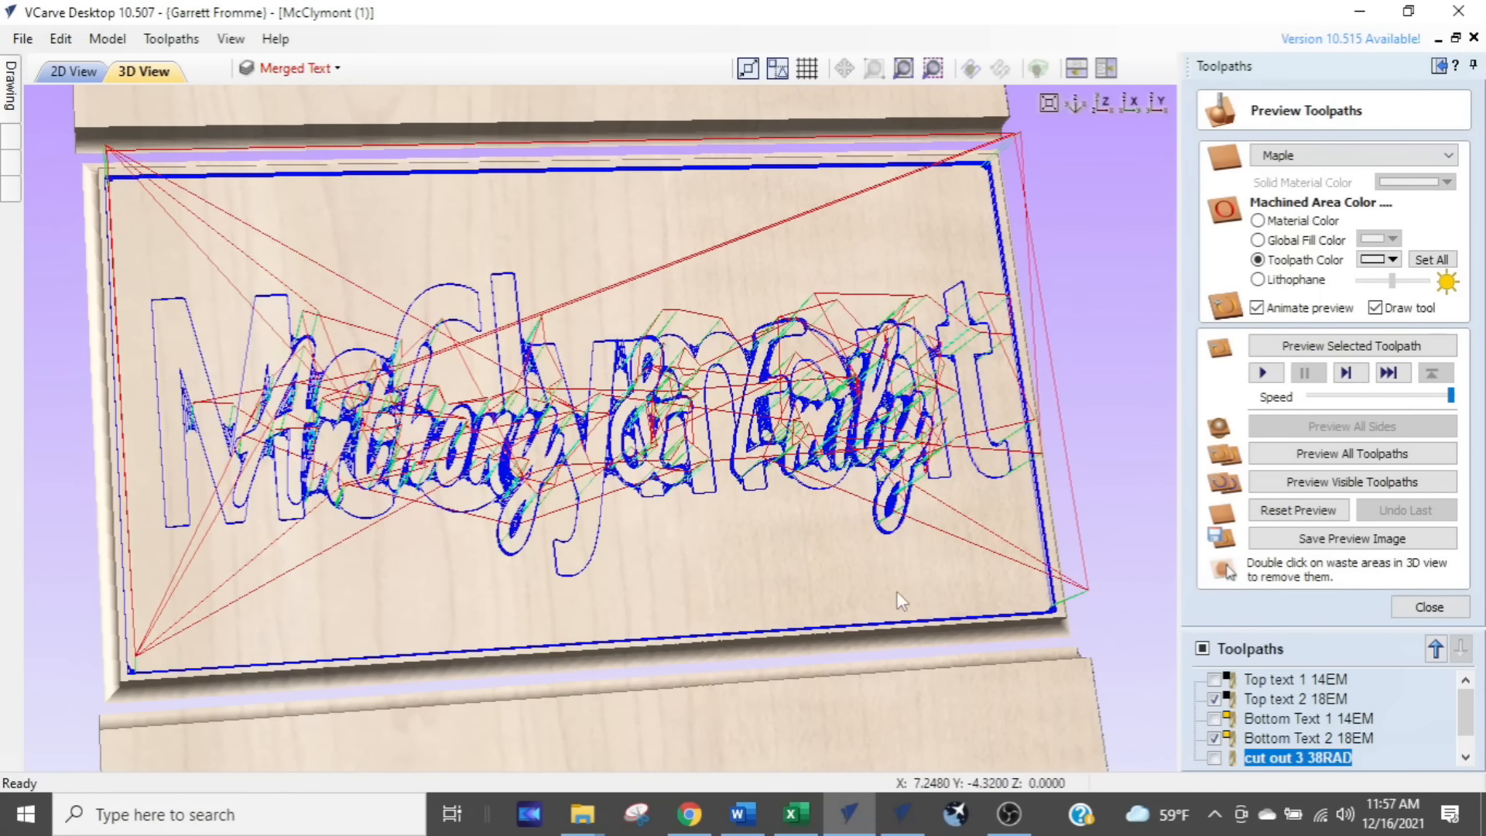
{"action": "left_click_drag", "start_coordinate": [786, 510], "coordinate": [731, 410]}
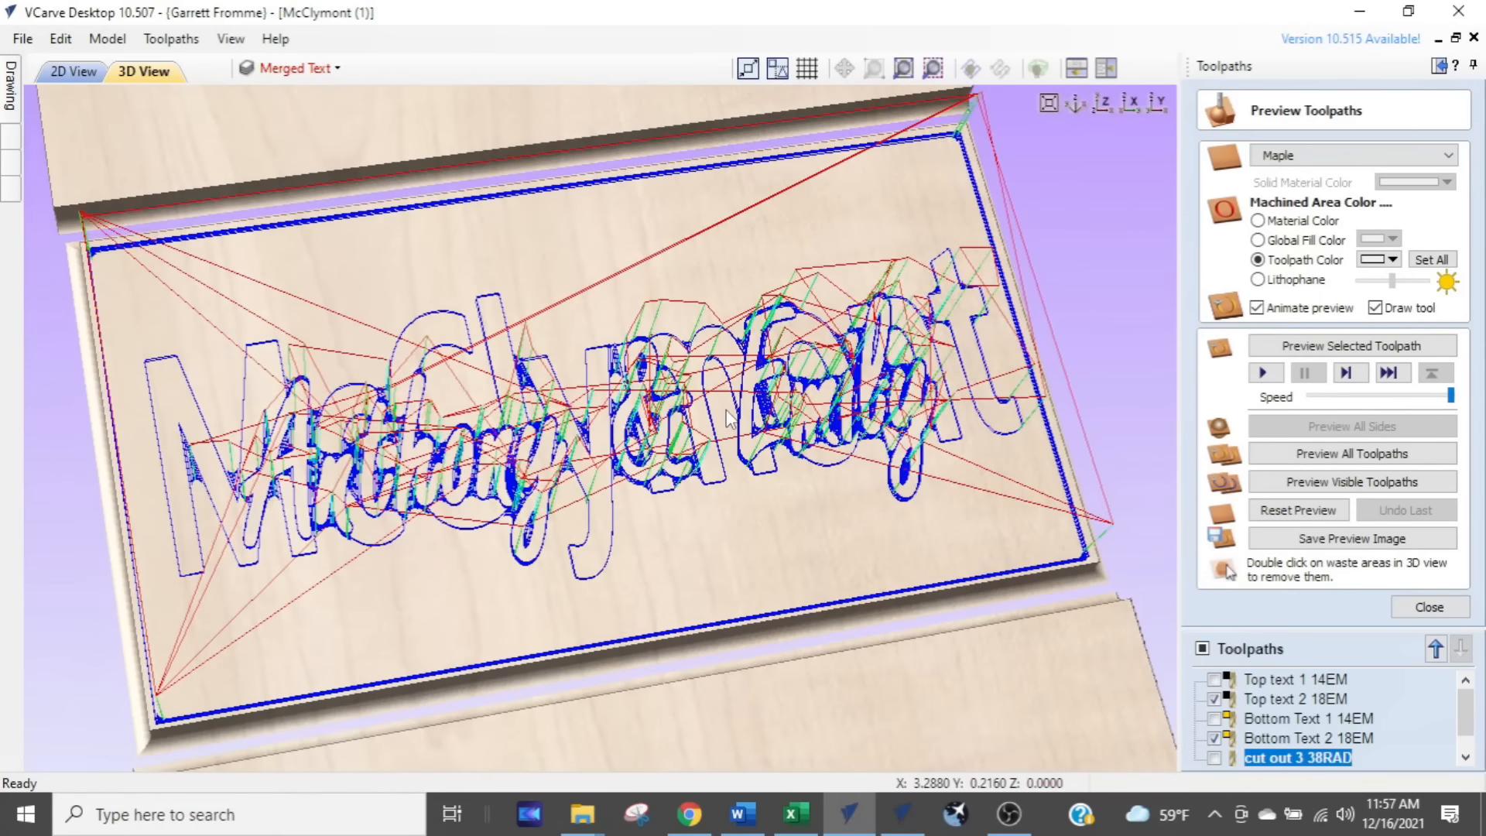
{"action": "left_click", "coordinate": [1213, 738]}
{"action": "left_click", "coordinate": [1214, 699]}
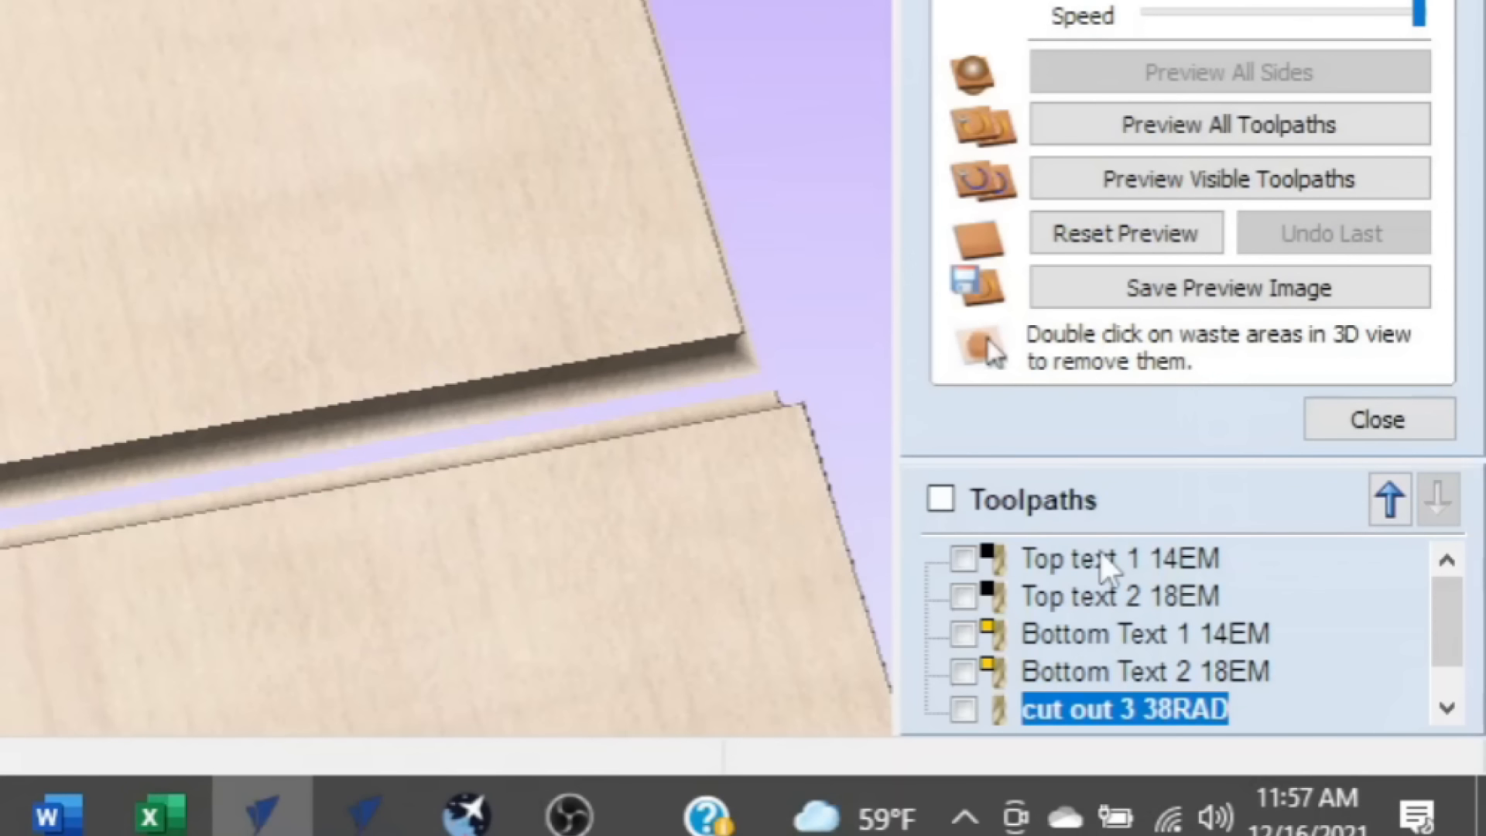
Step: Move the Bottom Text 1 14EM toolpath up to directly follow Top text 1 14EM, and close the toolpath preview
{"action": "mouse_move", "coordinate": [1090, 564]}
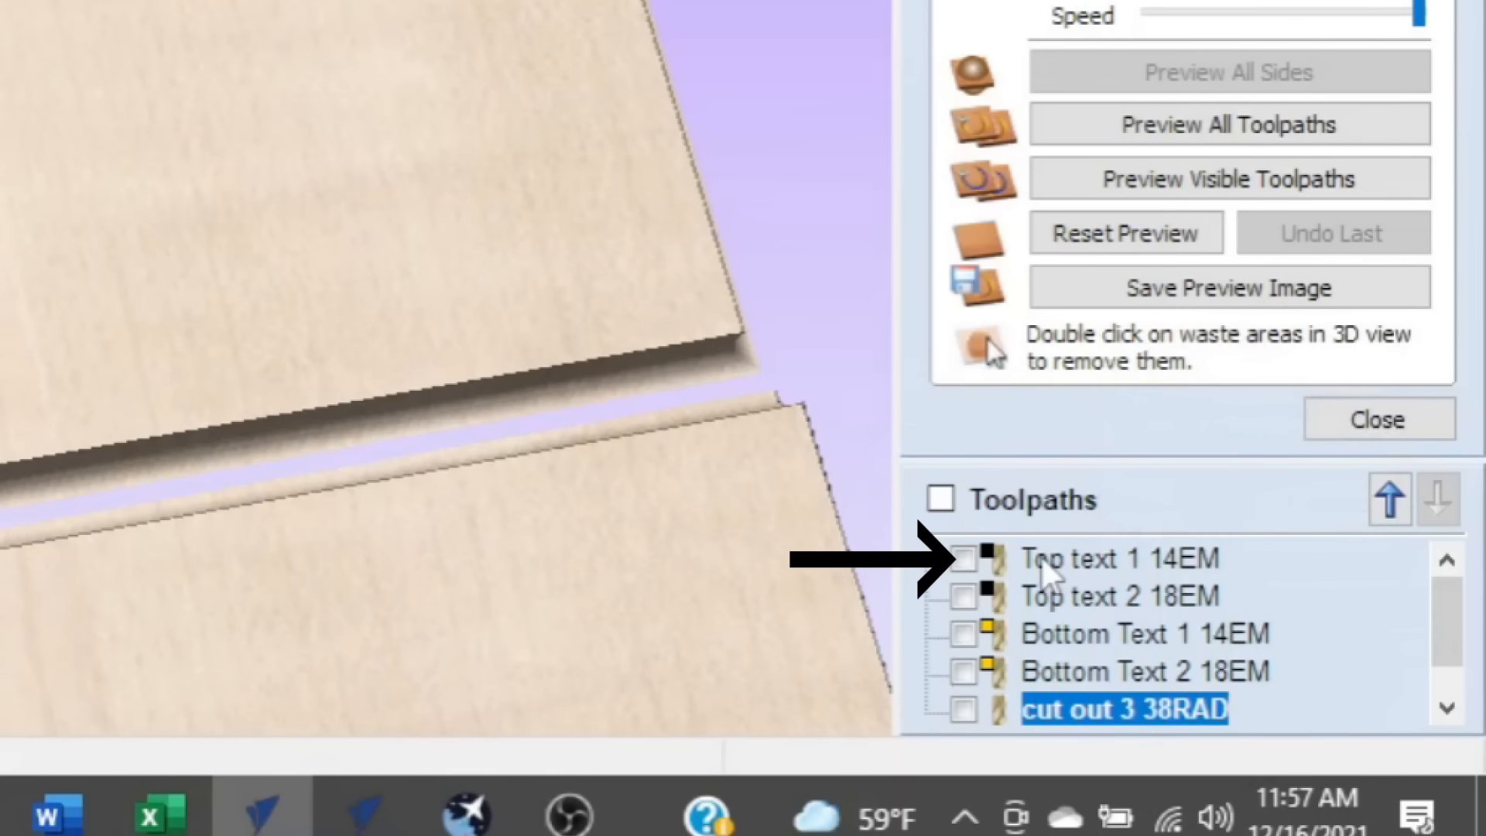
{"action": "left_click", "coordinate": [1066, 630]}
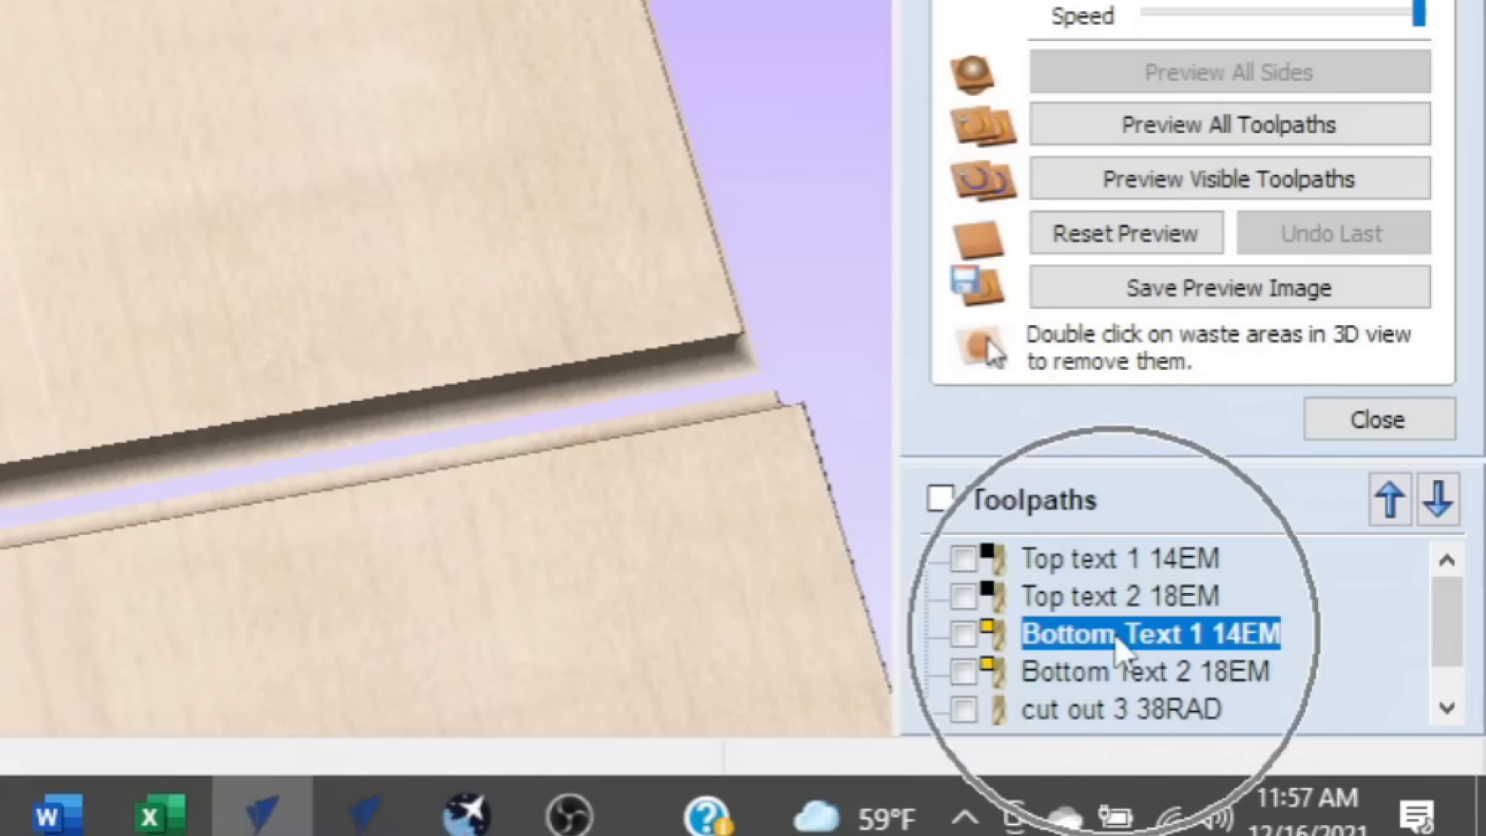
{"action": "left_click", "coordinate": [1390, 503]}
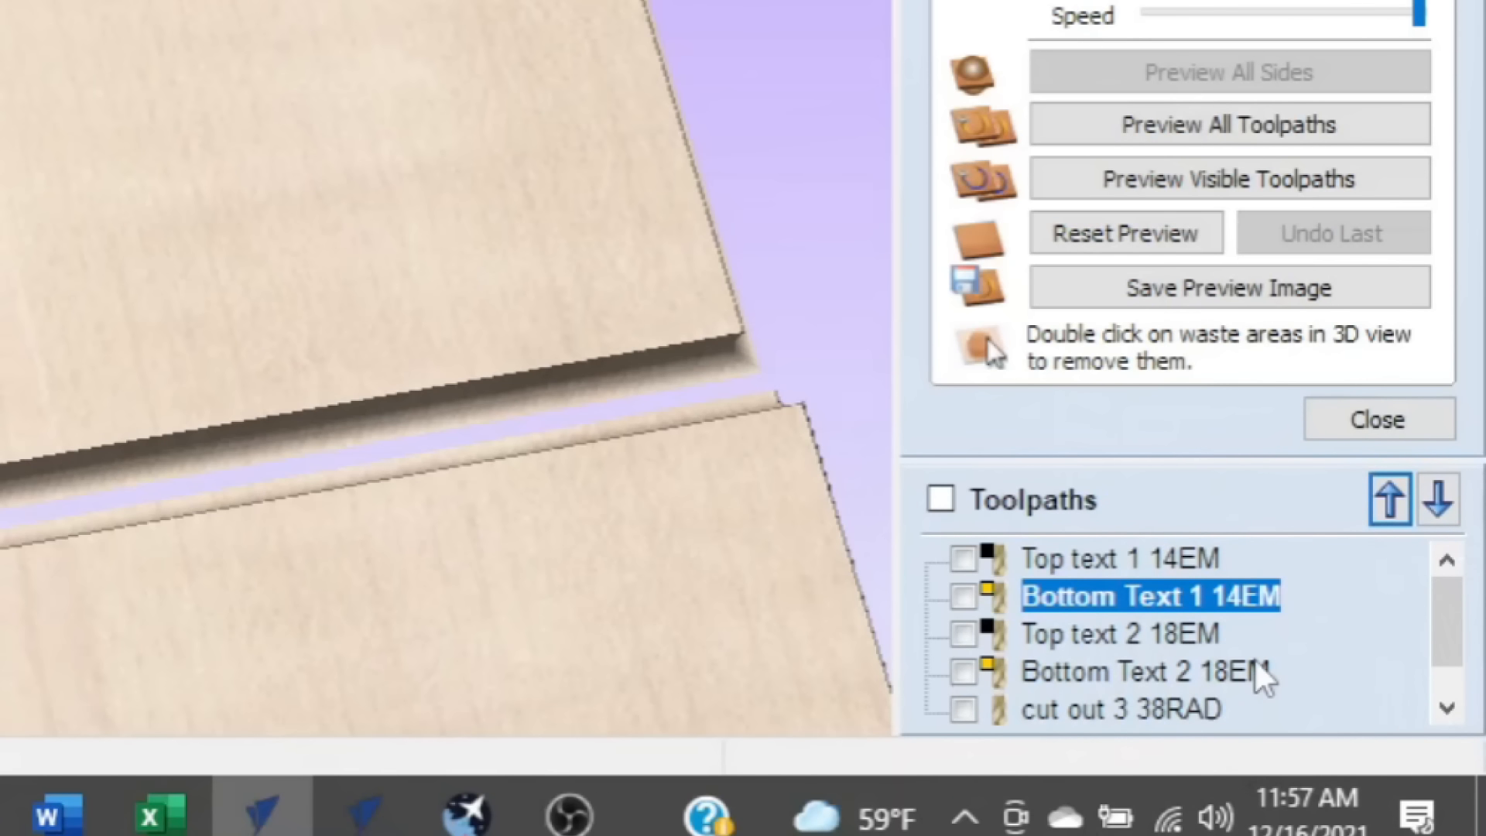
{"action": "left_click", "coordinate": [1363, 428]}
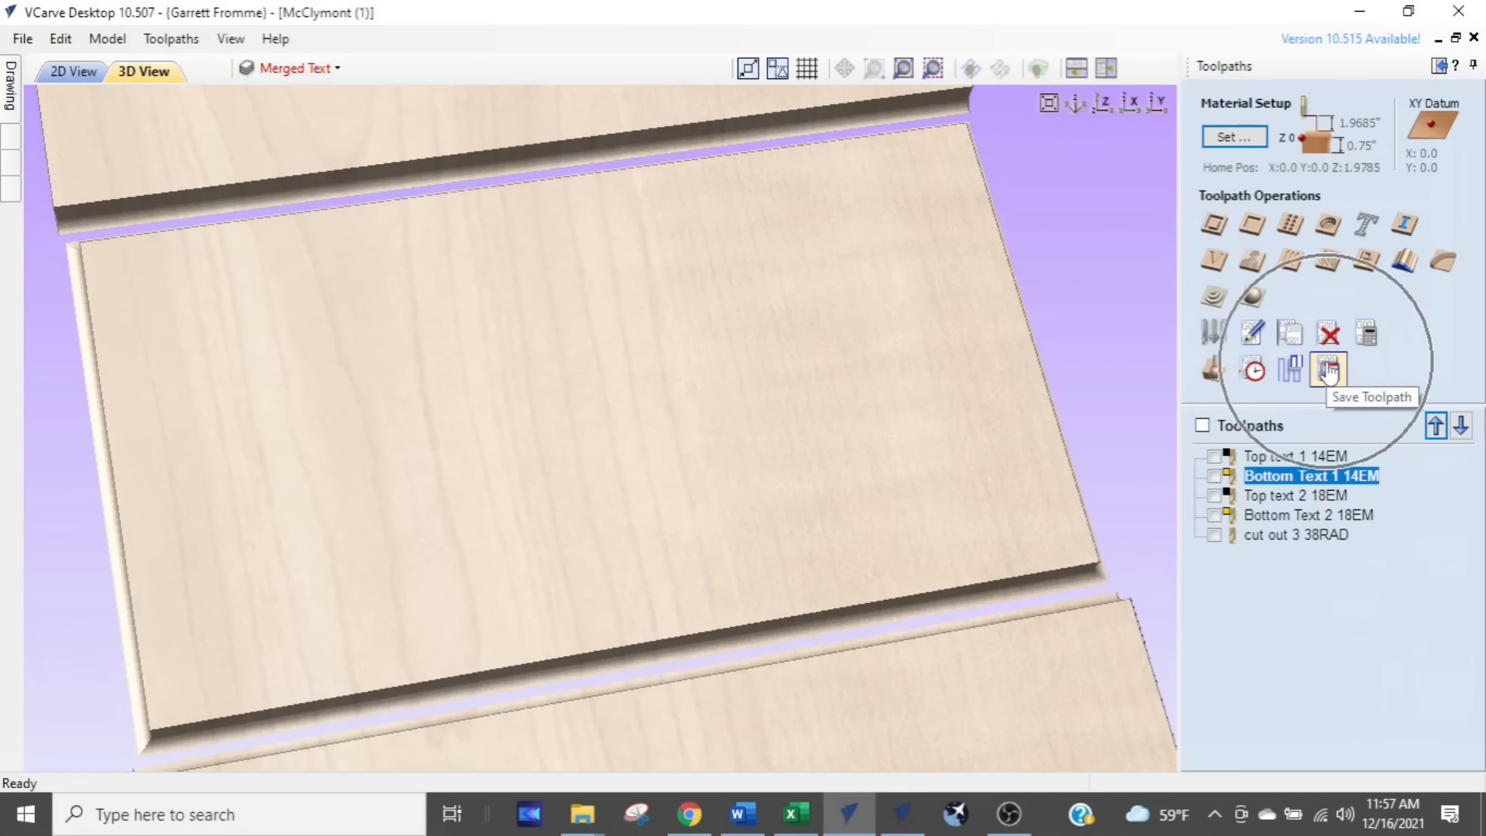
Step: Make all toolpaths visible and save them grouped to multiple Grbl (inch) files in Downloads, using the other recipient's first name as file name
{"action": "left_click", "coordinate": [1328, 372]}
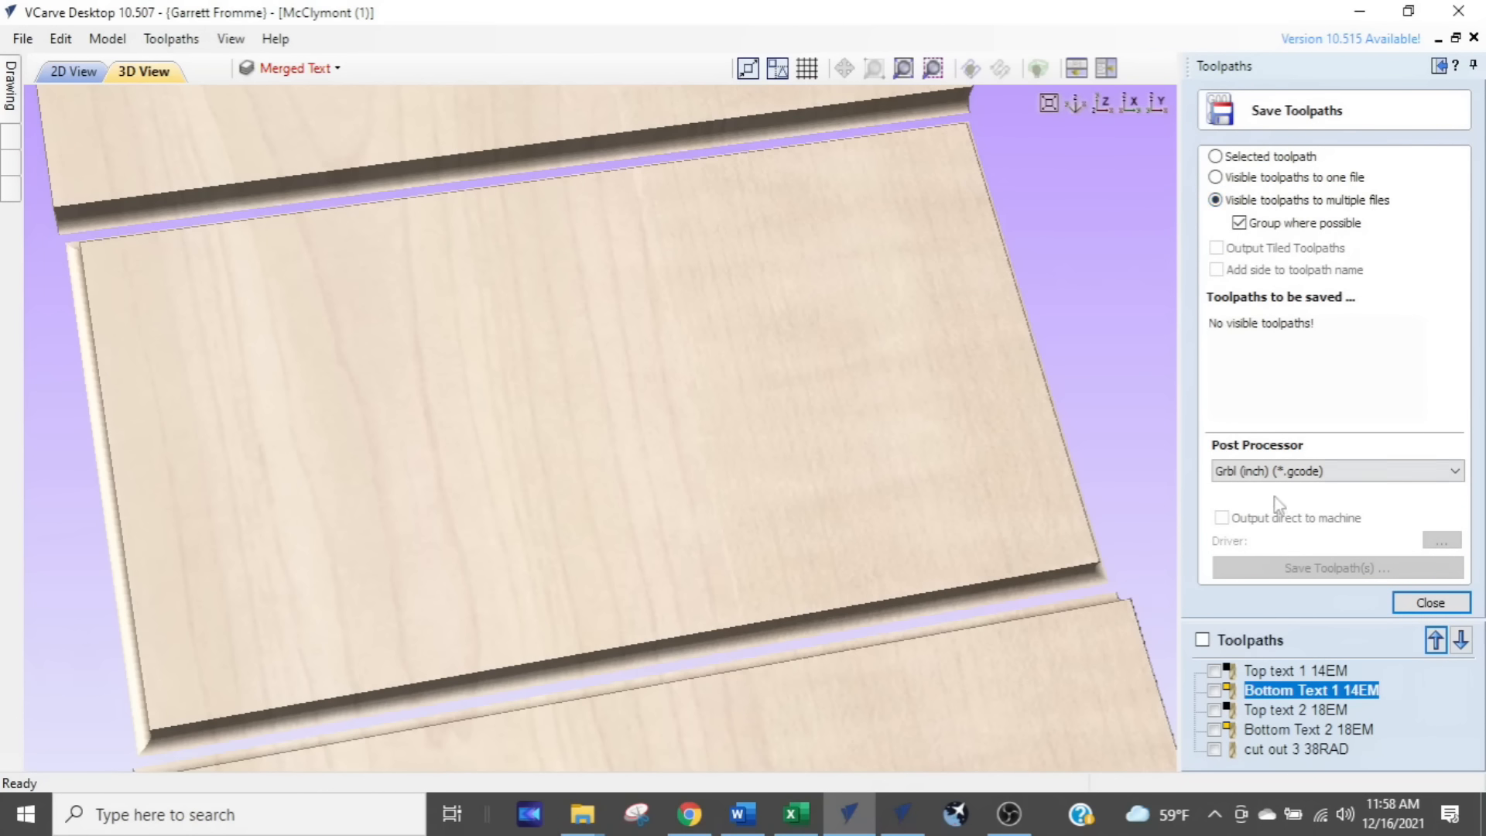
{"action": "left_click", "coordinate": [1202, 640]}
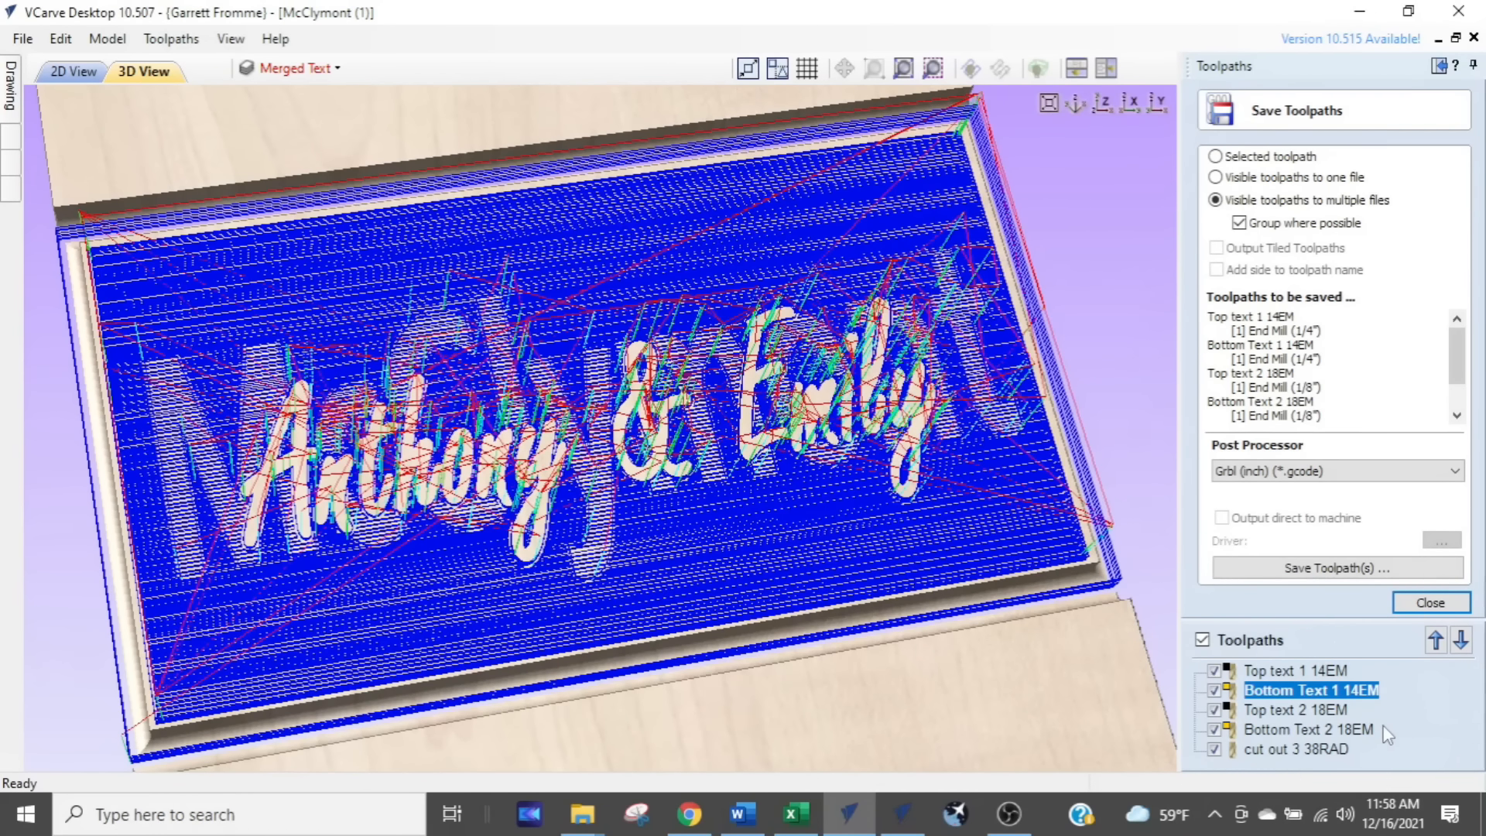
{"action": "key", "text": "ctrl"}
{"action": "left_click", "coordinate": [1326, 577]}
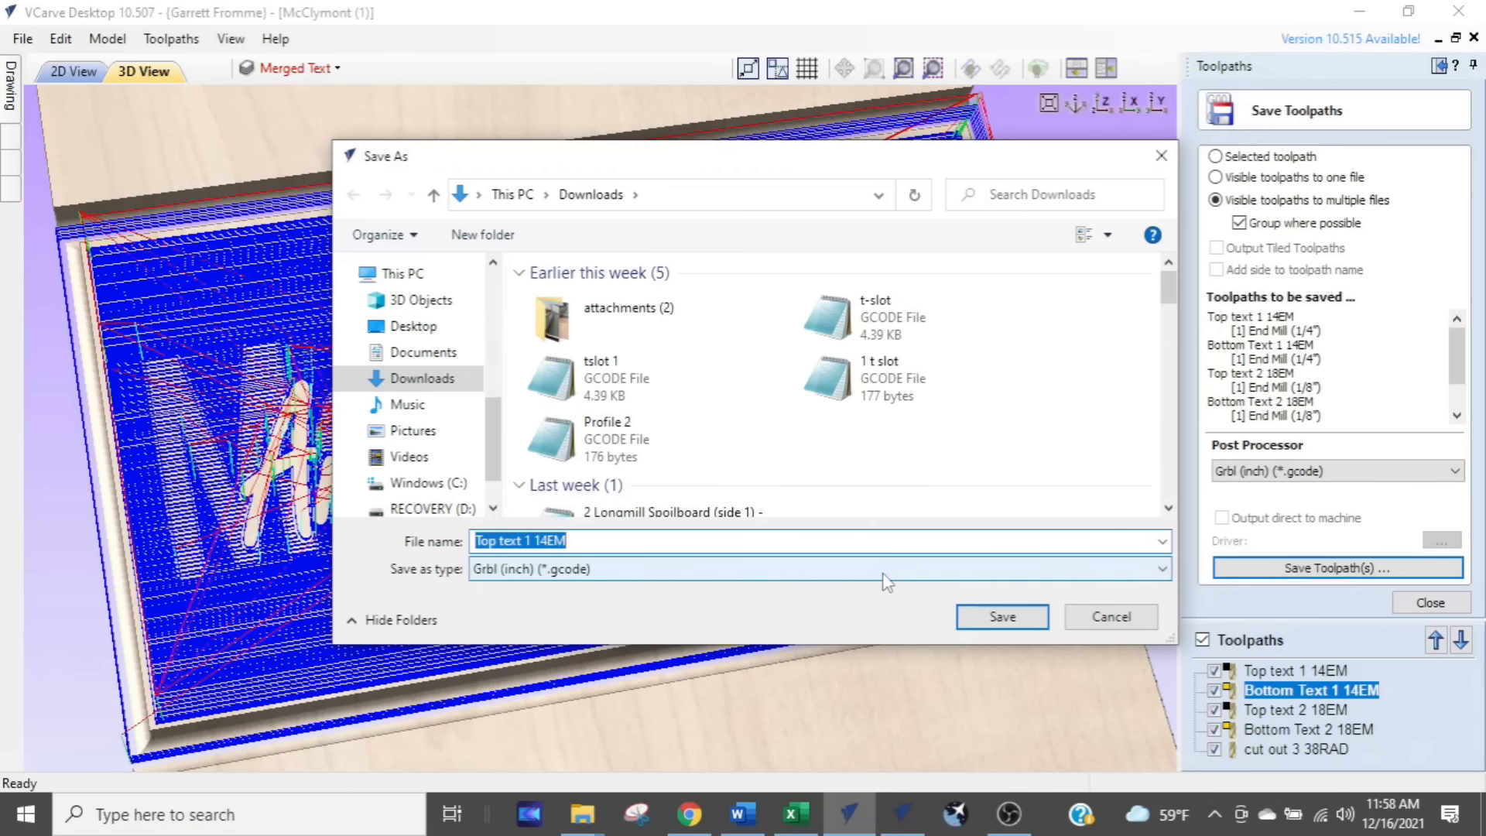
{"action": "type", "text": "Anthony"}
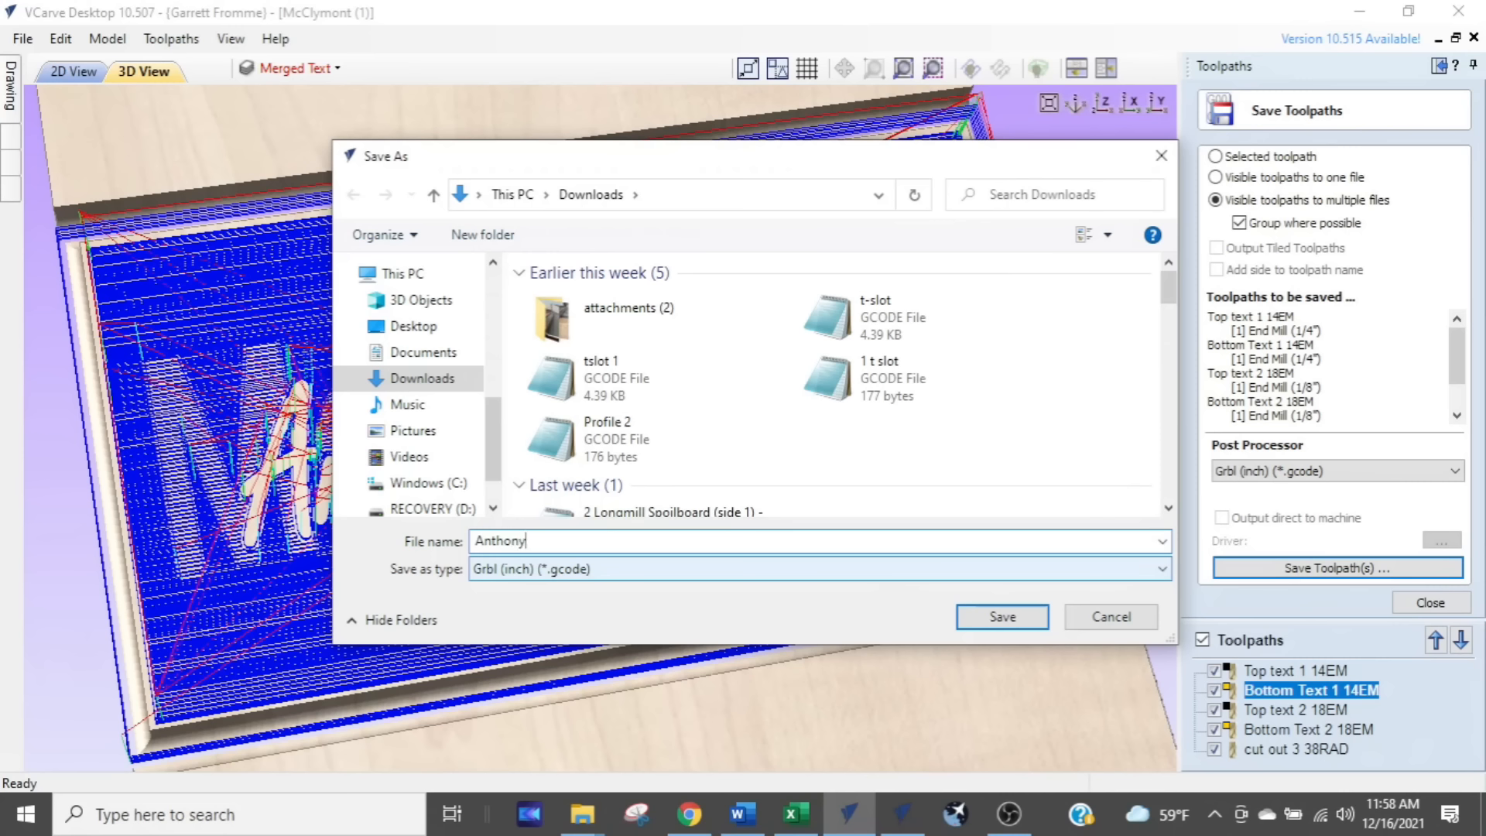
{"action": "key", "text": "Return"}
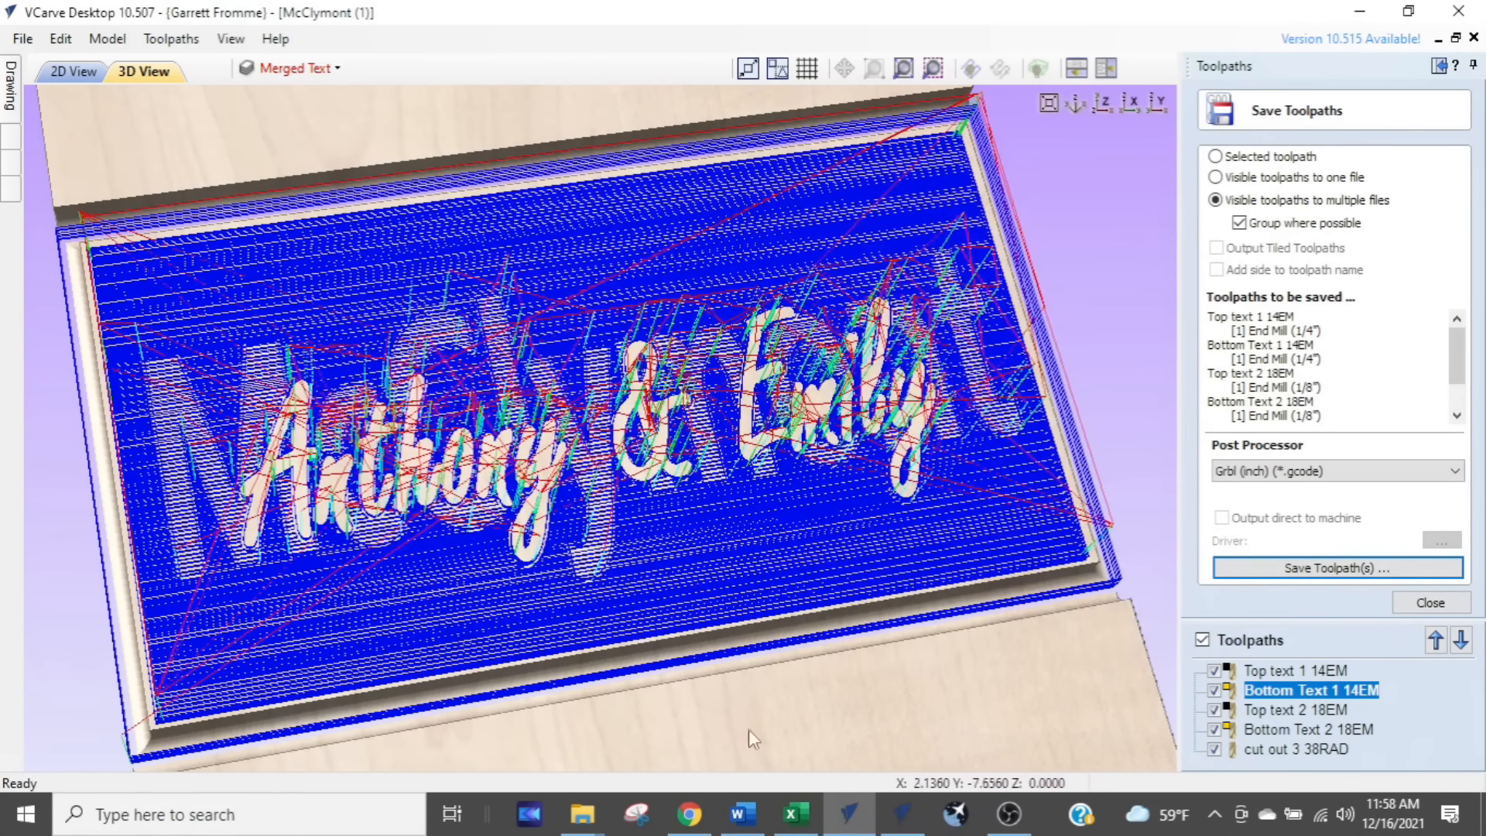
Step: Review the grouped G-code files in File Explorer's Downloads folder, checking which toolpath numbers and tool each file name carries
{"action": "mouse_move", "coordinate": [600, 817]}
{"action": "left_click", "coordinate": [533, 732]}
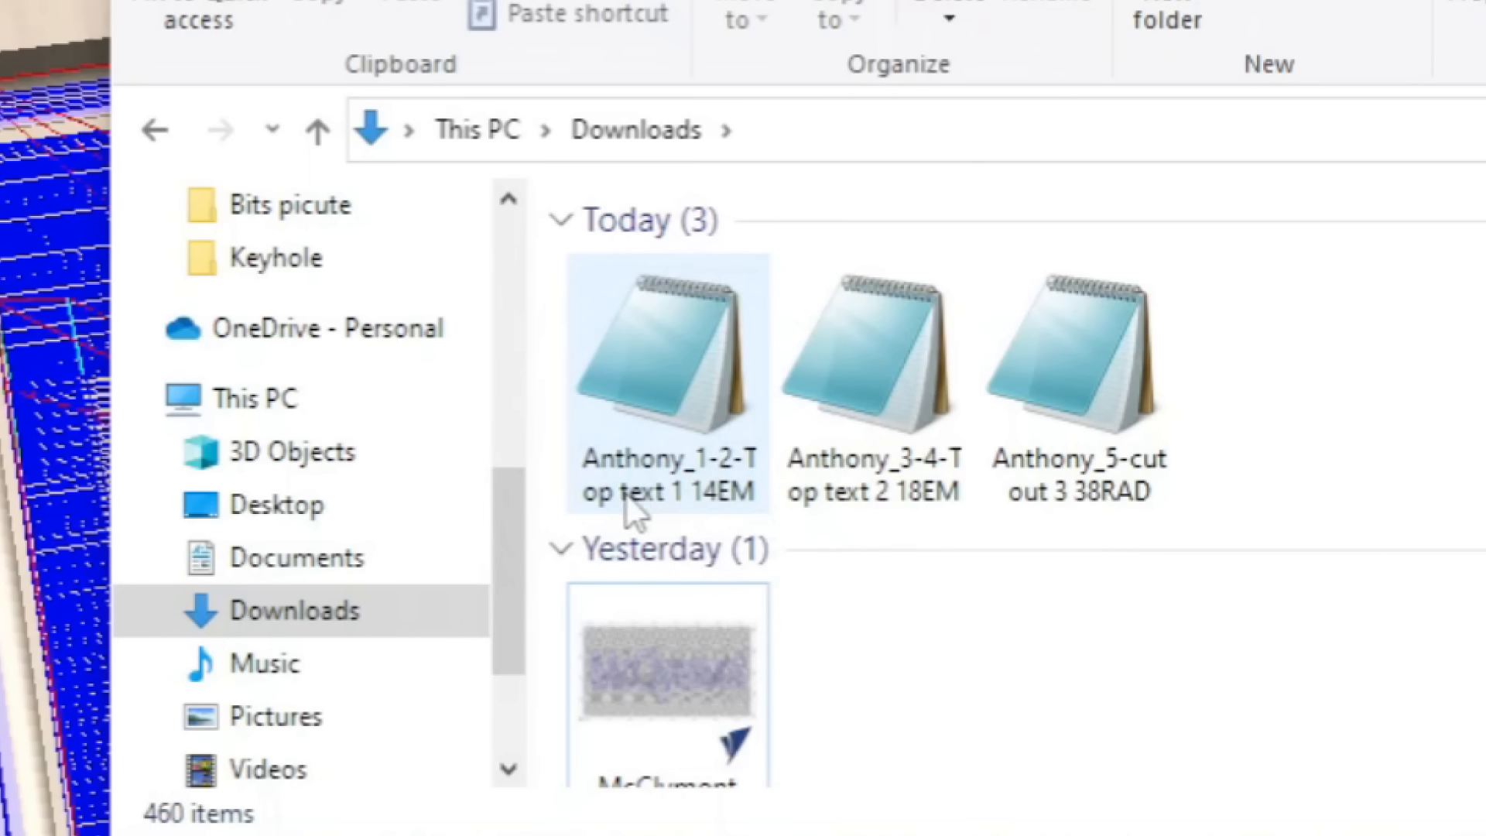
{"action": "left_click", "coordinate": [708, 495]}
{"action": "mouse_move", "coordinate": [739, 500]}
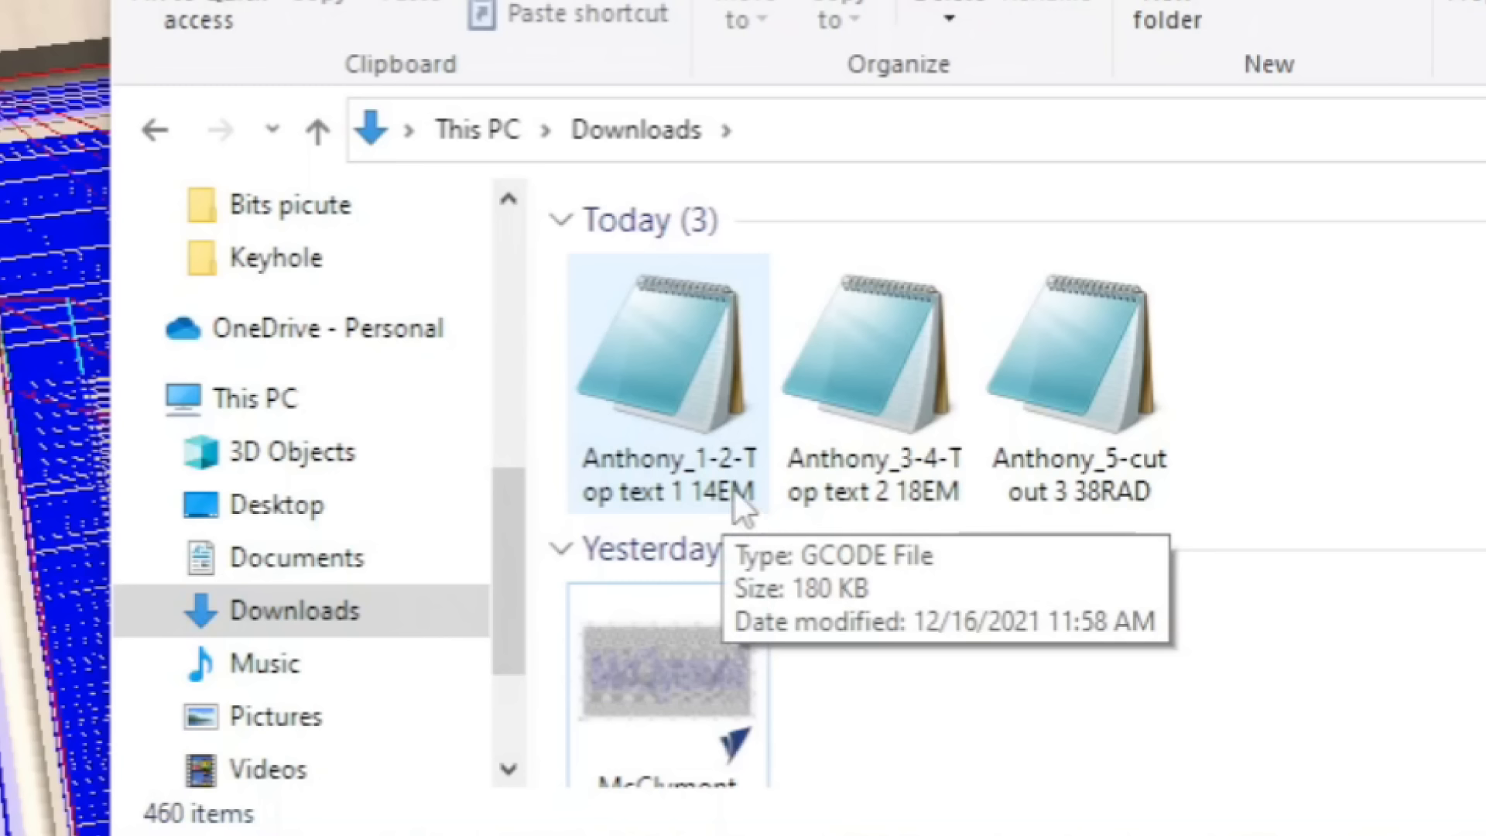
{"action": "left_click", "coordinate": [738, 494]}
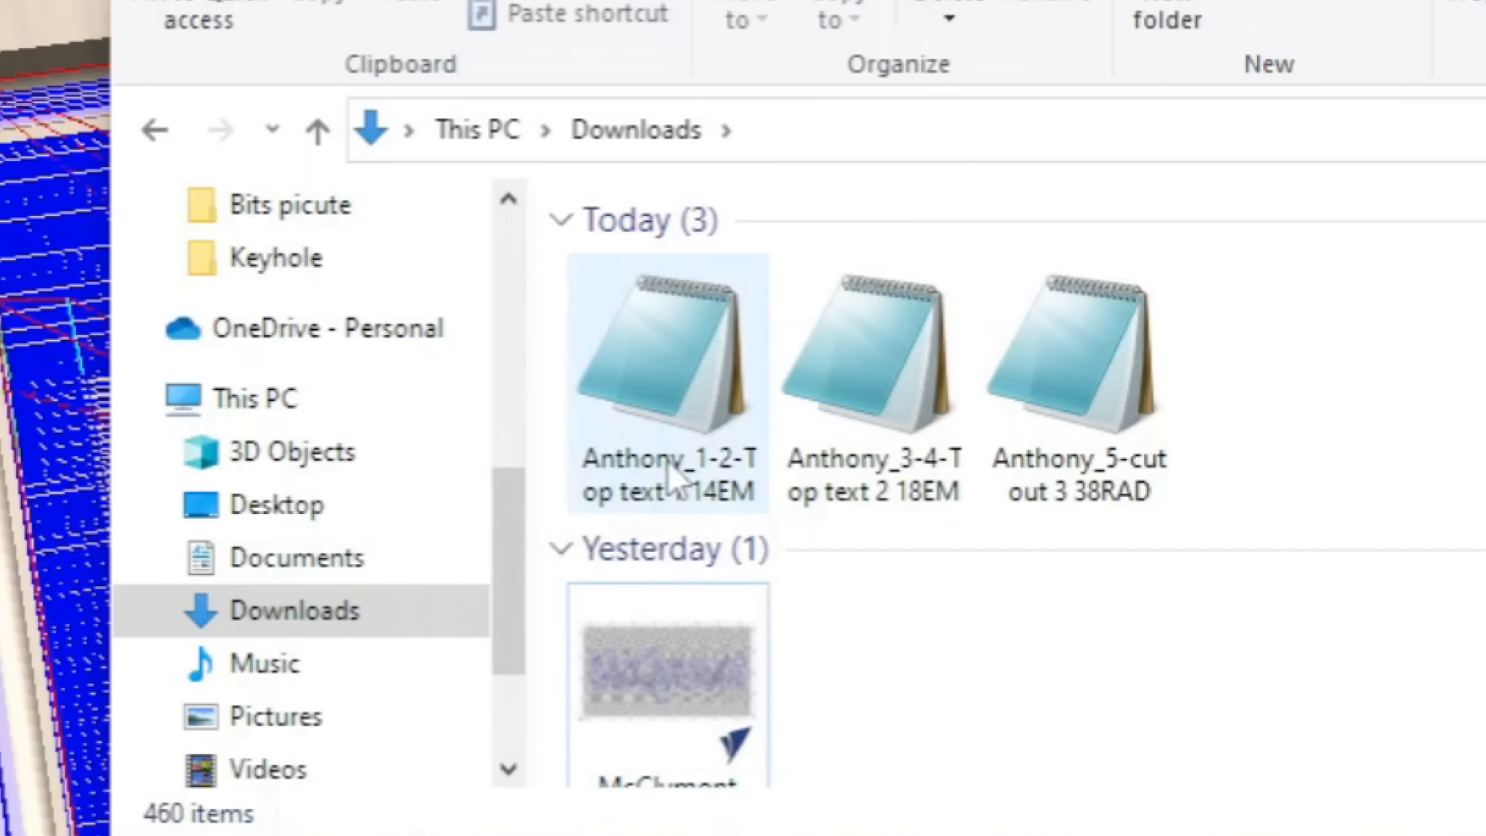
{"action": "left_click", "coordinate": [914, 521]}
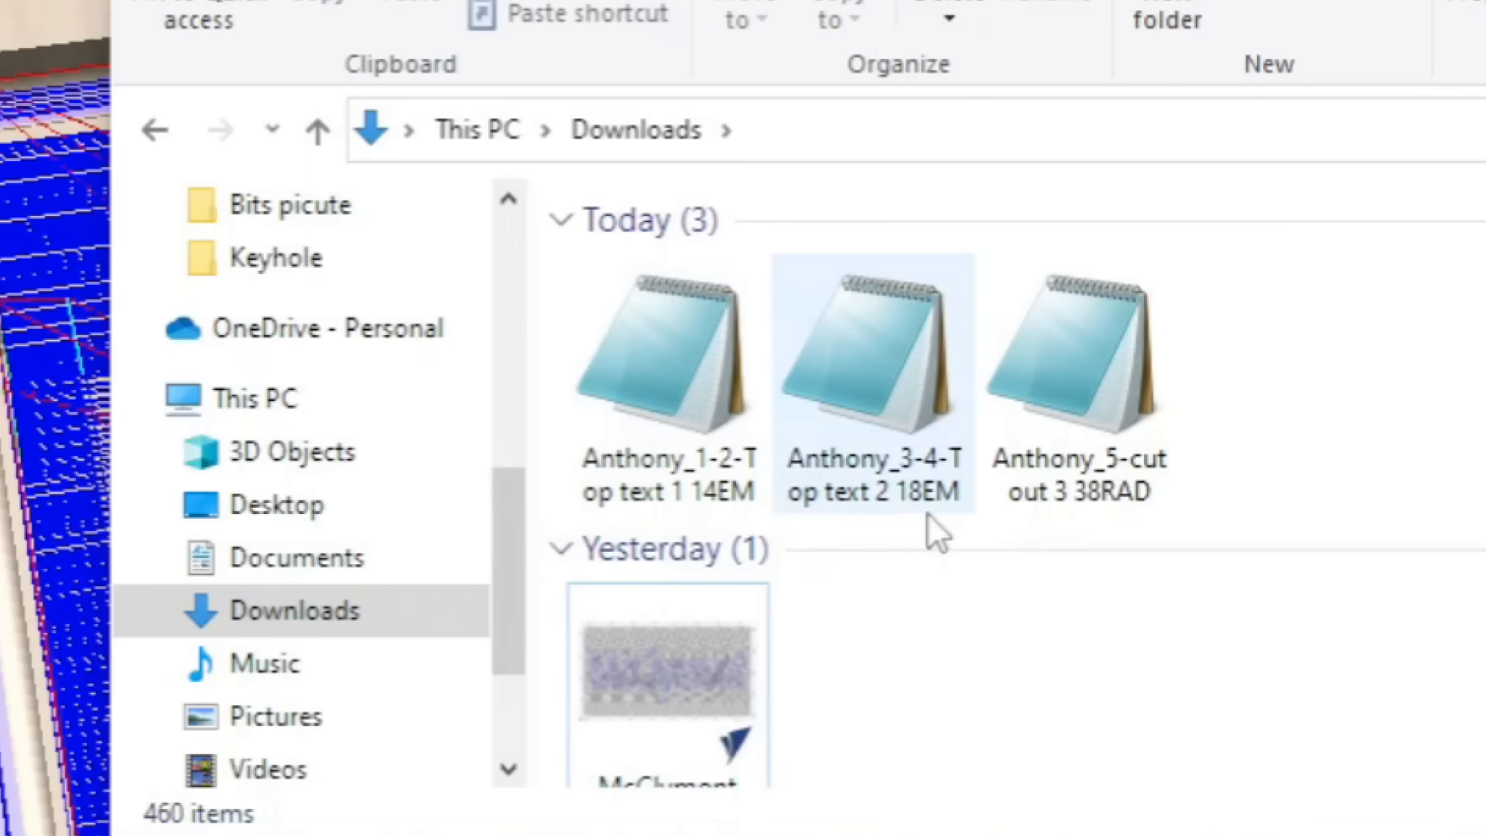
{"action": "left_click", "coordinate": [929, 511]}
{"action": "left_click", "coordinate": [1104, 504]}
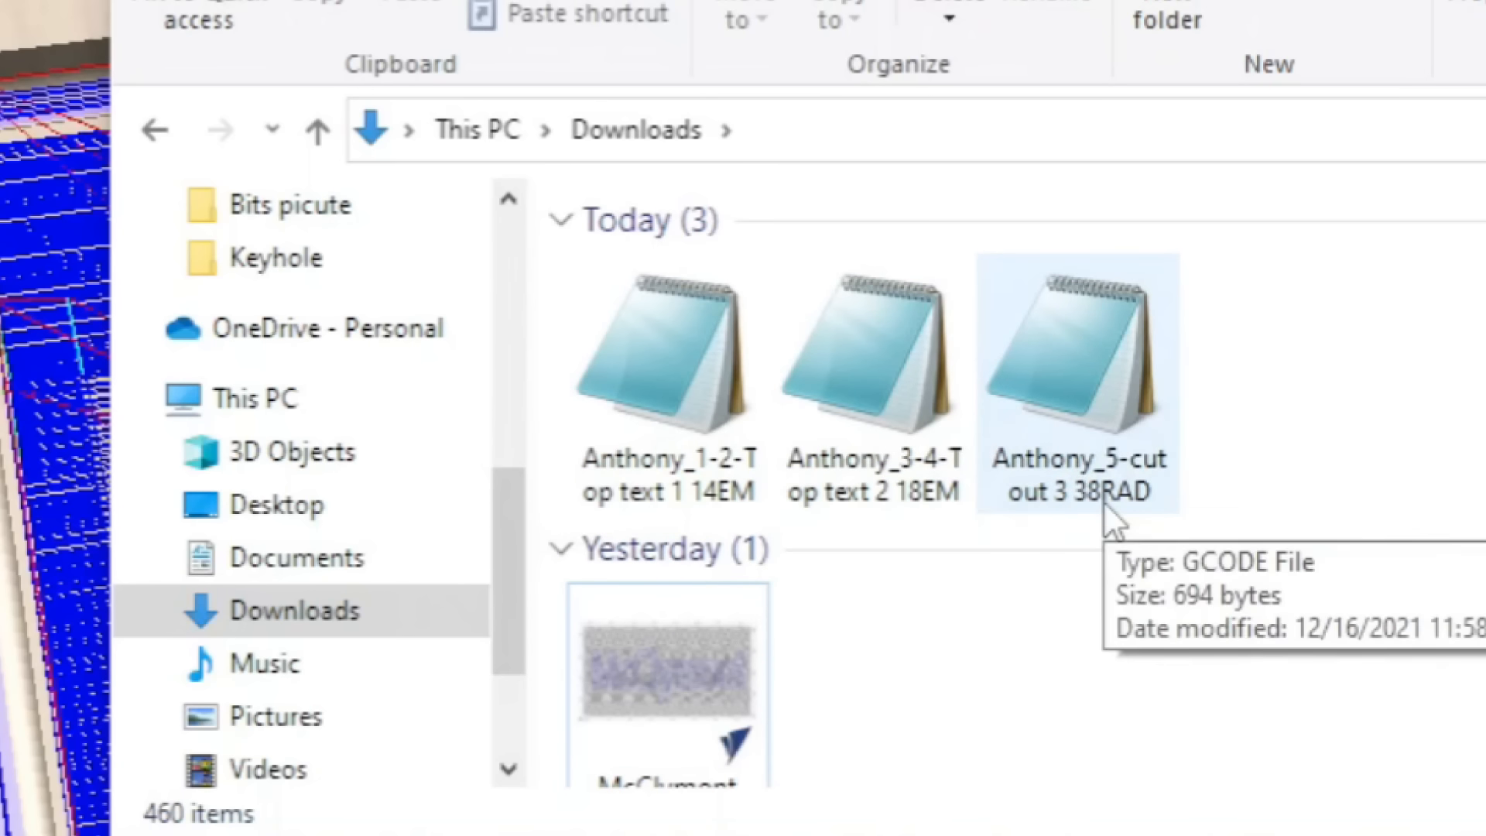
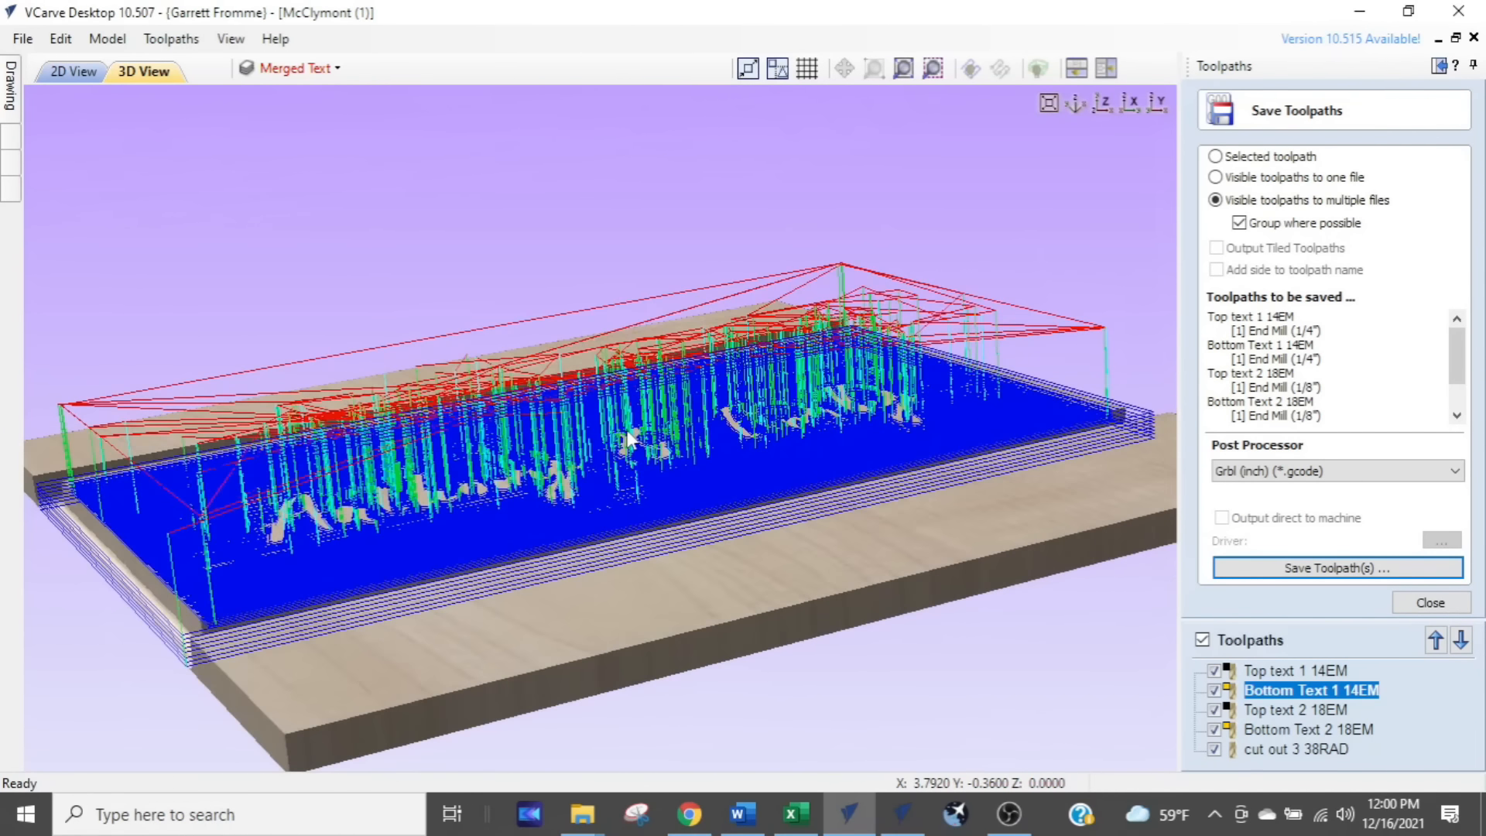
{"action": "key", "text": "ctrl"}
{"action": "left_click_drag", "start_coordinate": [527, 414], "coordinate": [456, 456]}
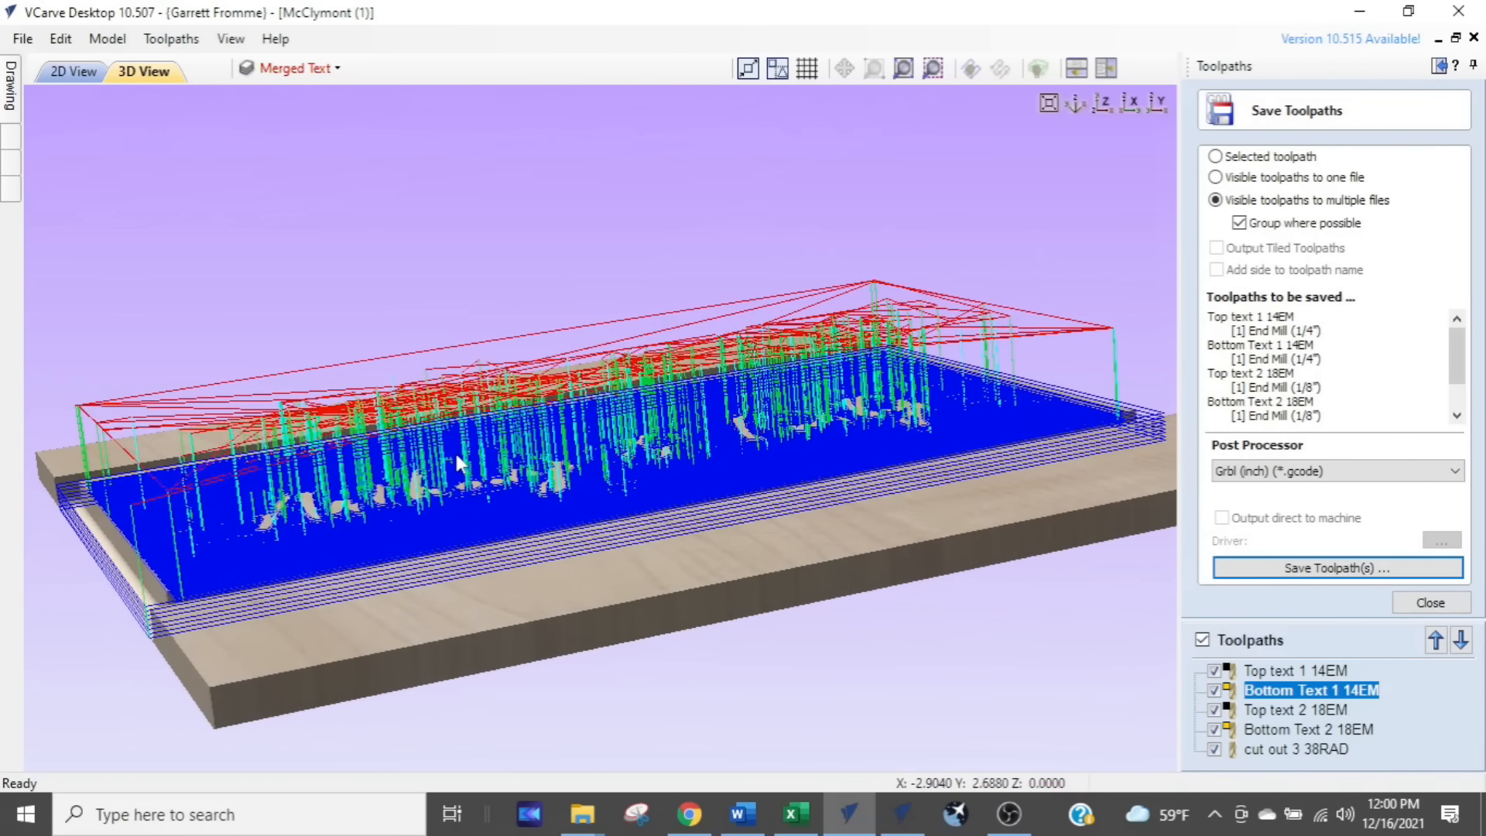
Step: Examine the height of the rapid moves above the material from the side in the 3D view, and close the Save Toolpaths form
{"action": "left_click_drag", "start_coordinate": [435, 517], "coordinate": [422, 458]}
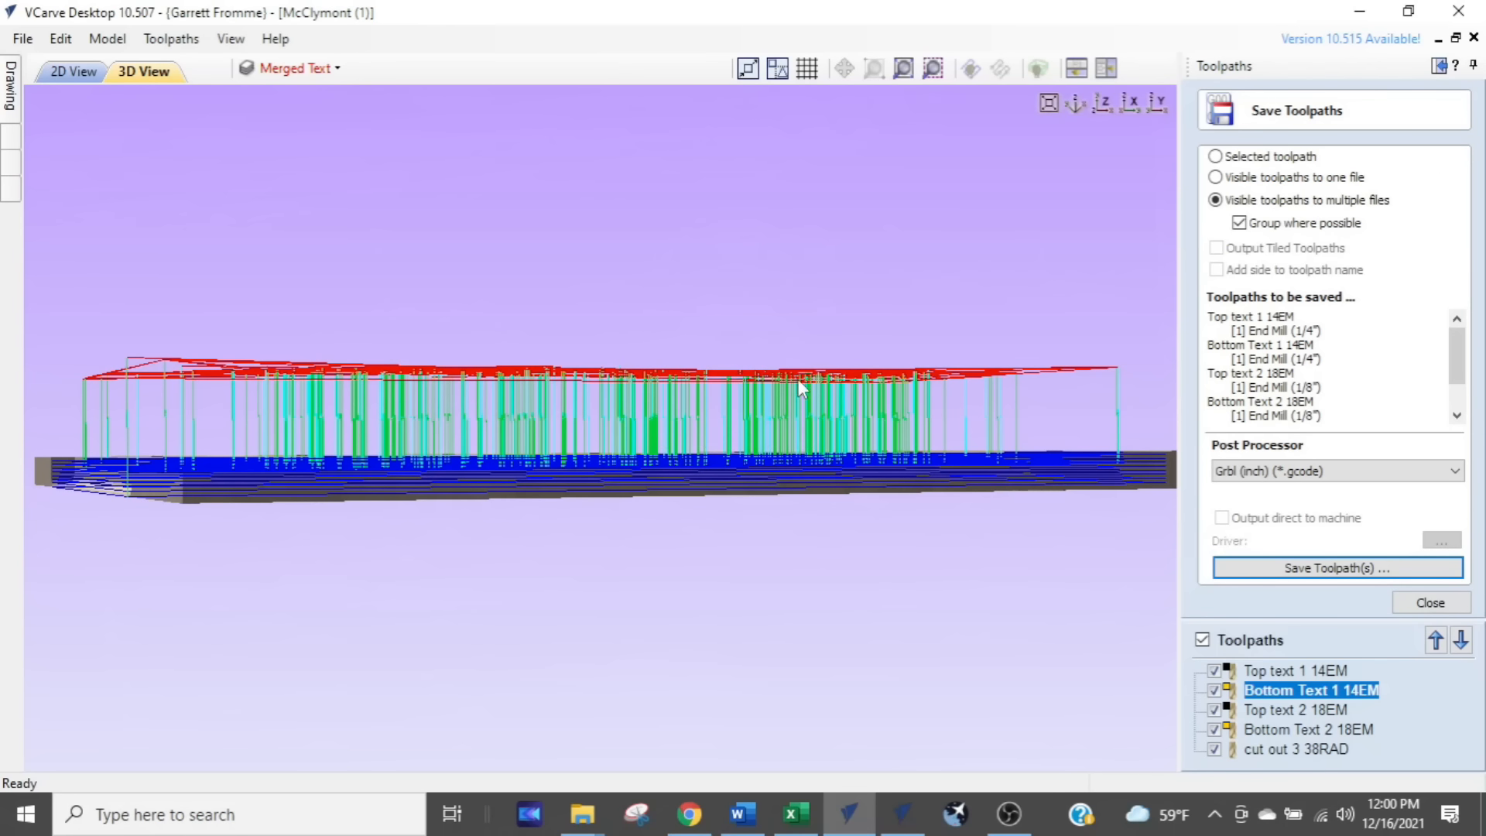
{"action": "left_click", "coordinate": [926, 375]}
{"action": "left_click_drag", "start_coordinate": [893, 406], "coordinate": [899, 427]}
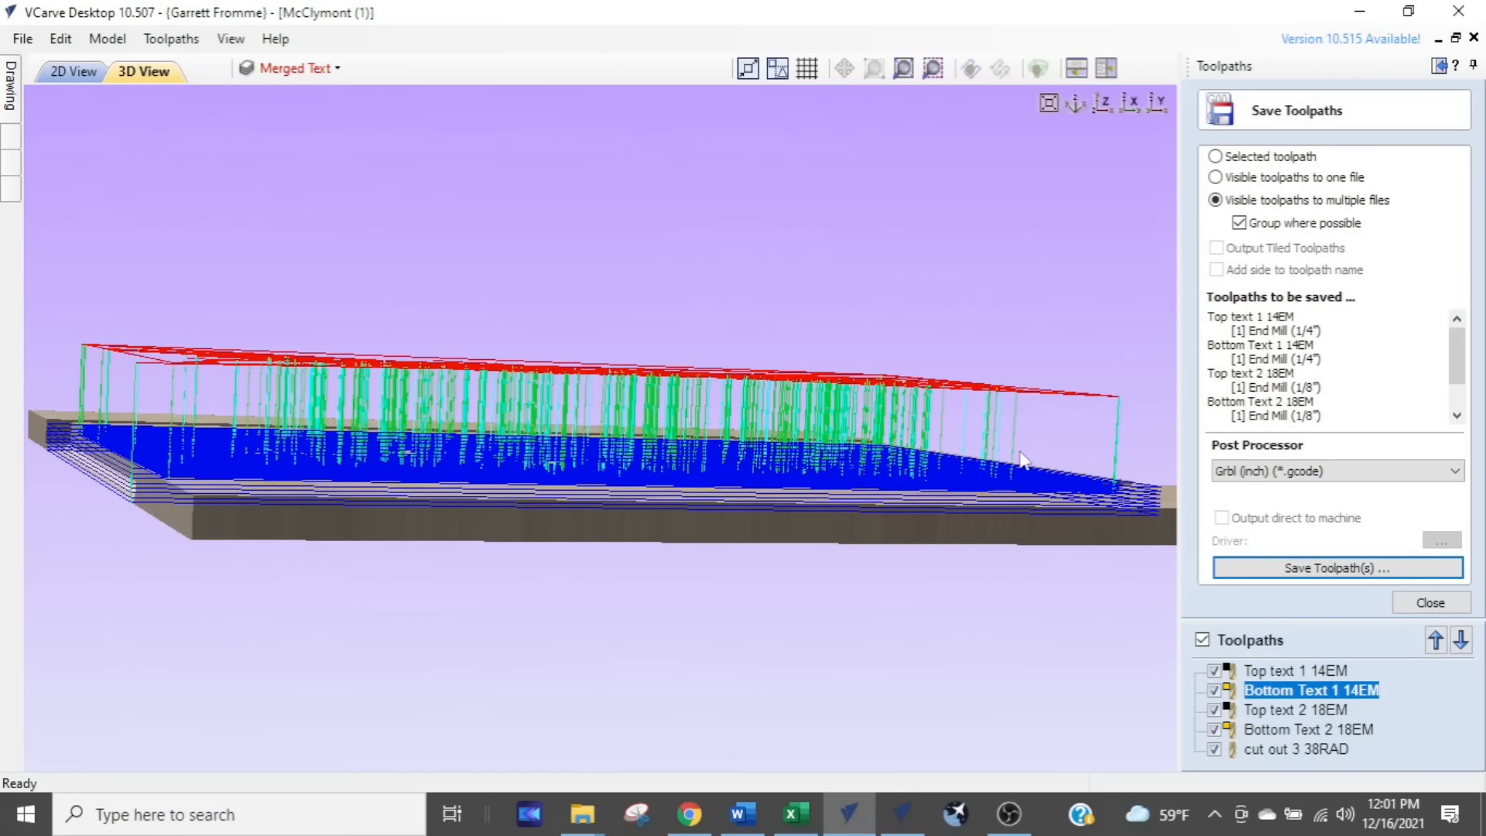
{"action": "mouse_move", "coordinate": [793, 458]}
{"action": "left_mouse_down"}
{"action": "mouse_move", "coordinate": [863, 467]}
{"action": "mouse_move", "coordinate": [851, 520]}
{"action": "mouse_move", "coordinate": [760, 448]}
{"action": "mouse_move", "coordinate": [769, 469]}
{"action": "left_mouse_up"}
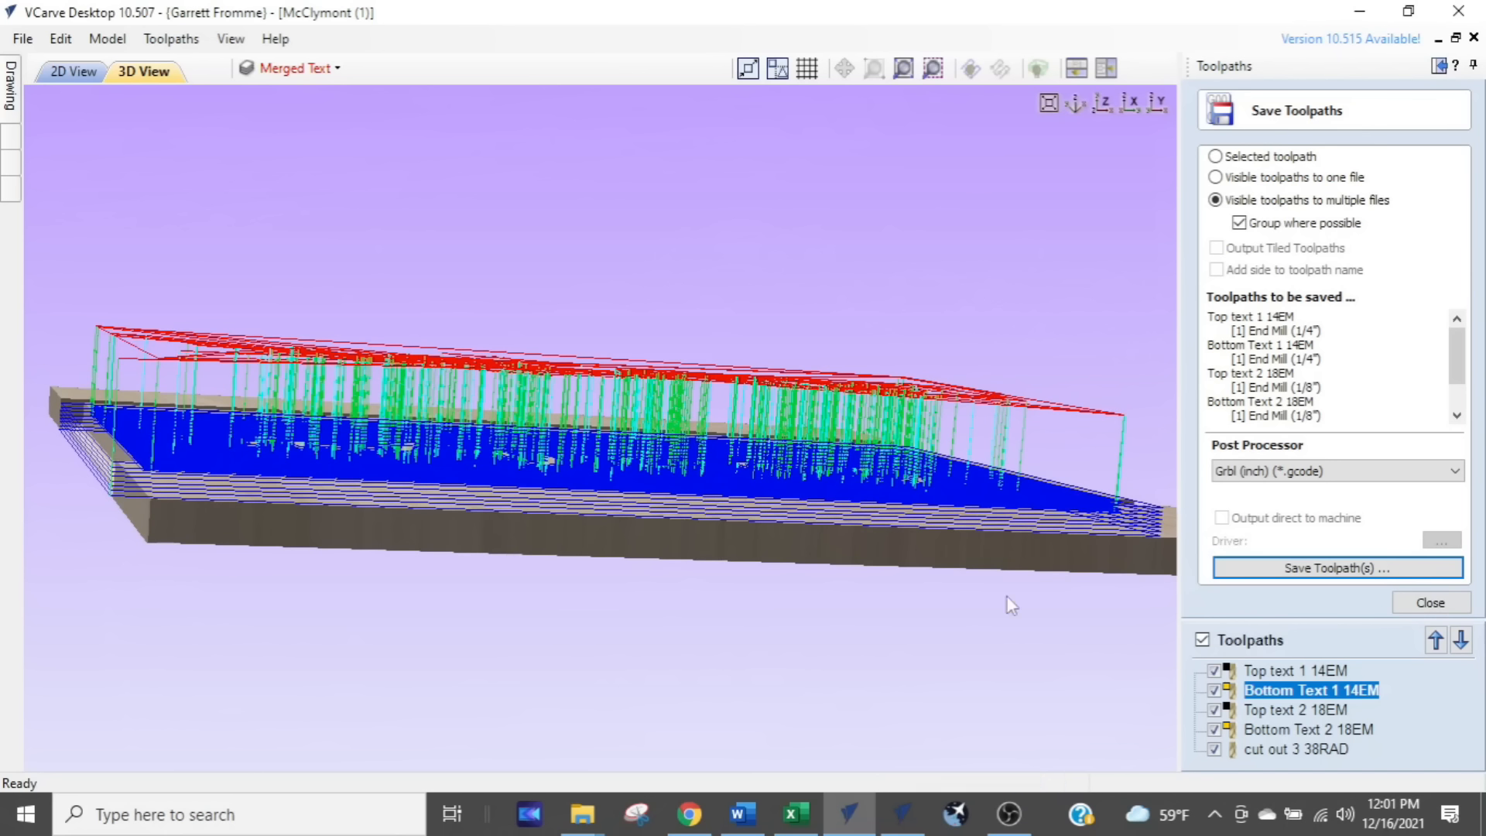
{"action": "left_click", "coordinate": [1428, 607]}
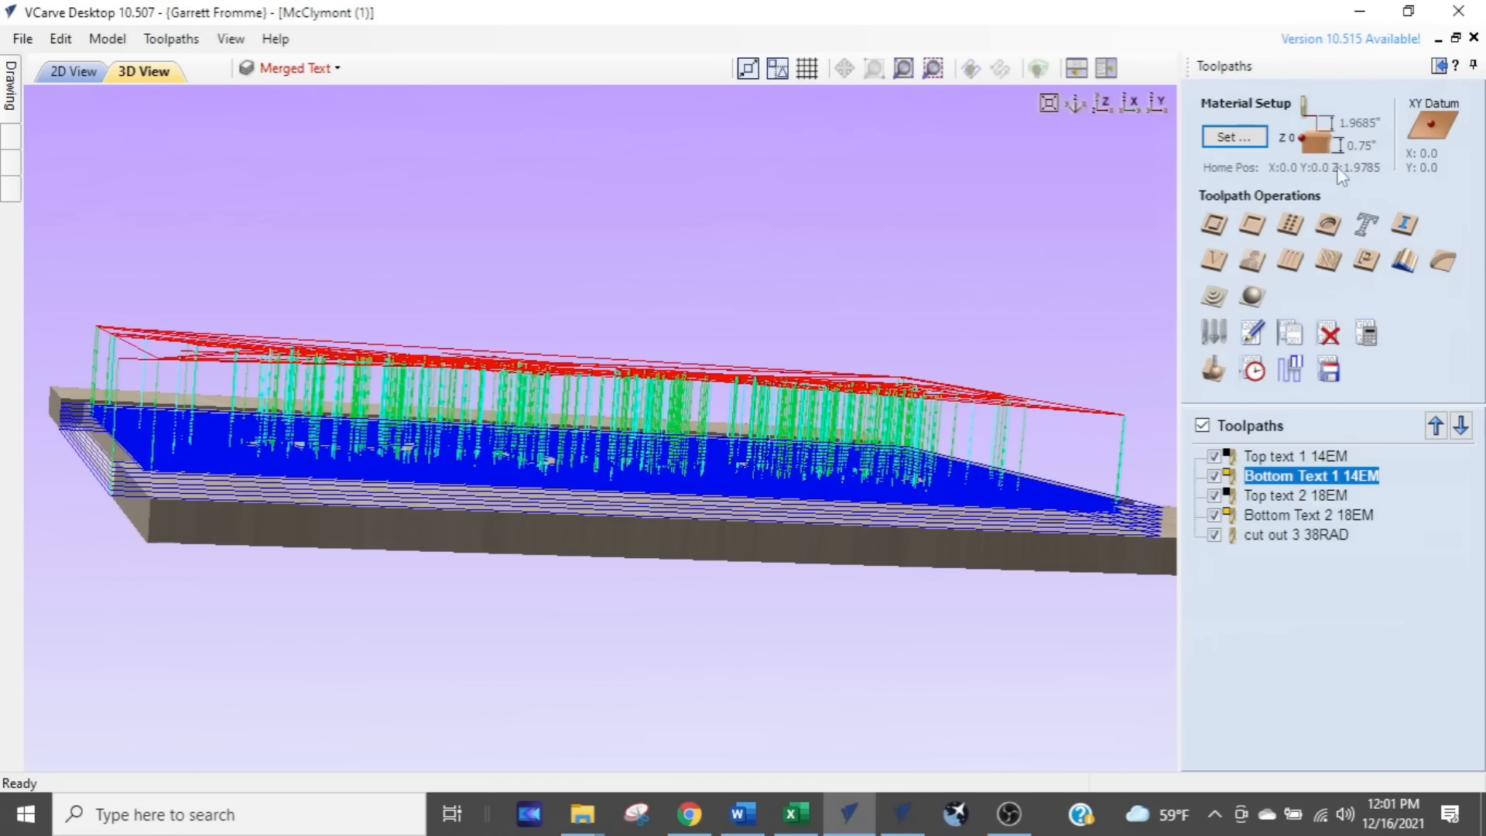
{"action": "left_click", "coordinate": [1234, 137]}
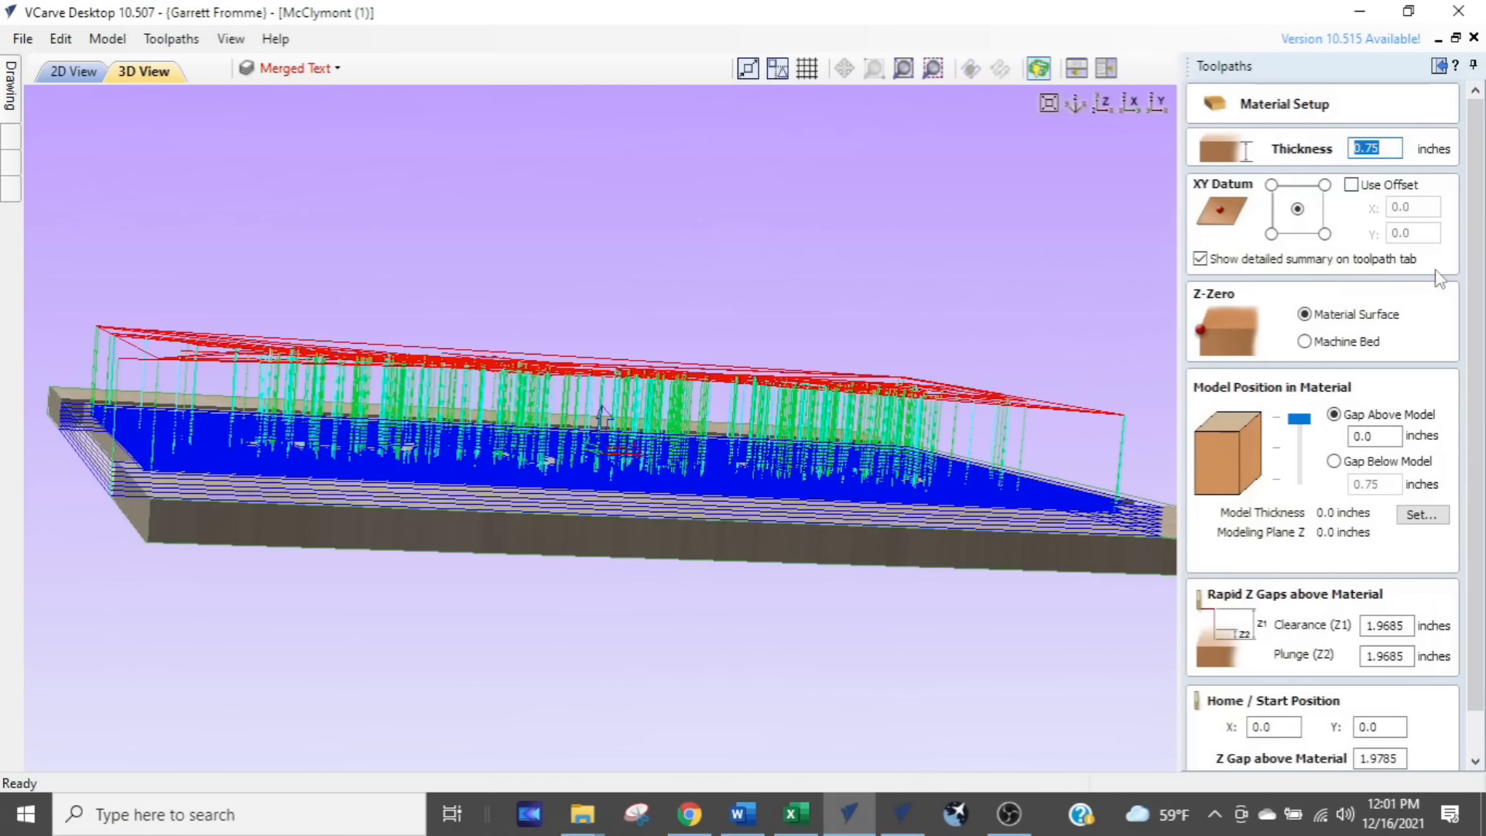
{"action": "left_click_drag", "start_coordinate": [1480, 373], "coordinate": [1483, 472]}
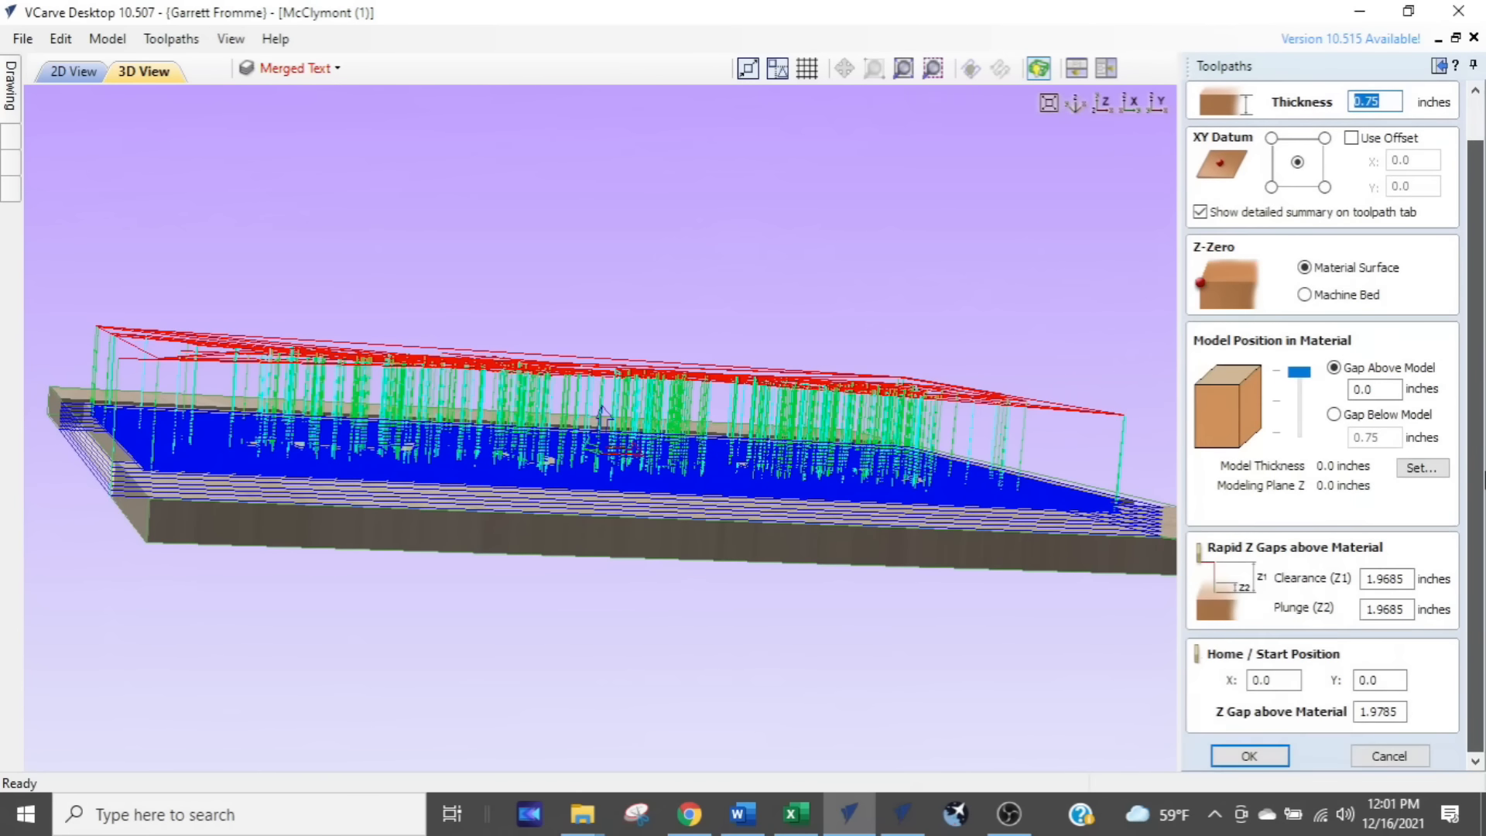
{"action": "left_click_drag", "start_coordinate": [1484, 528], "coordinate": [1482, 464]}
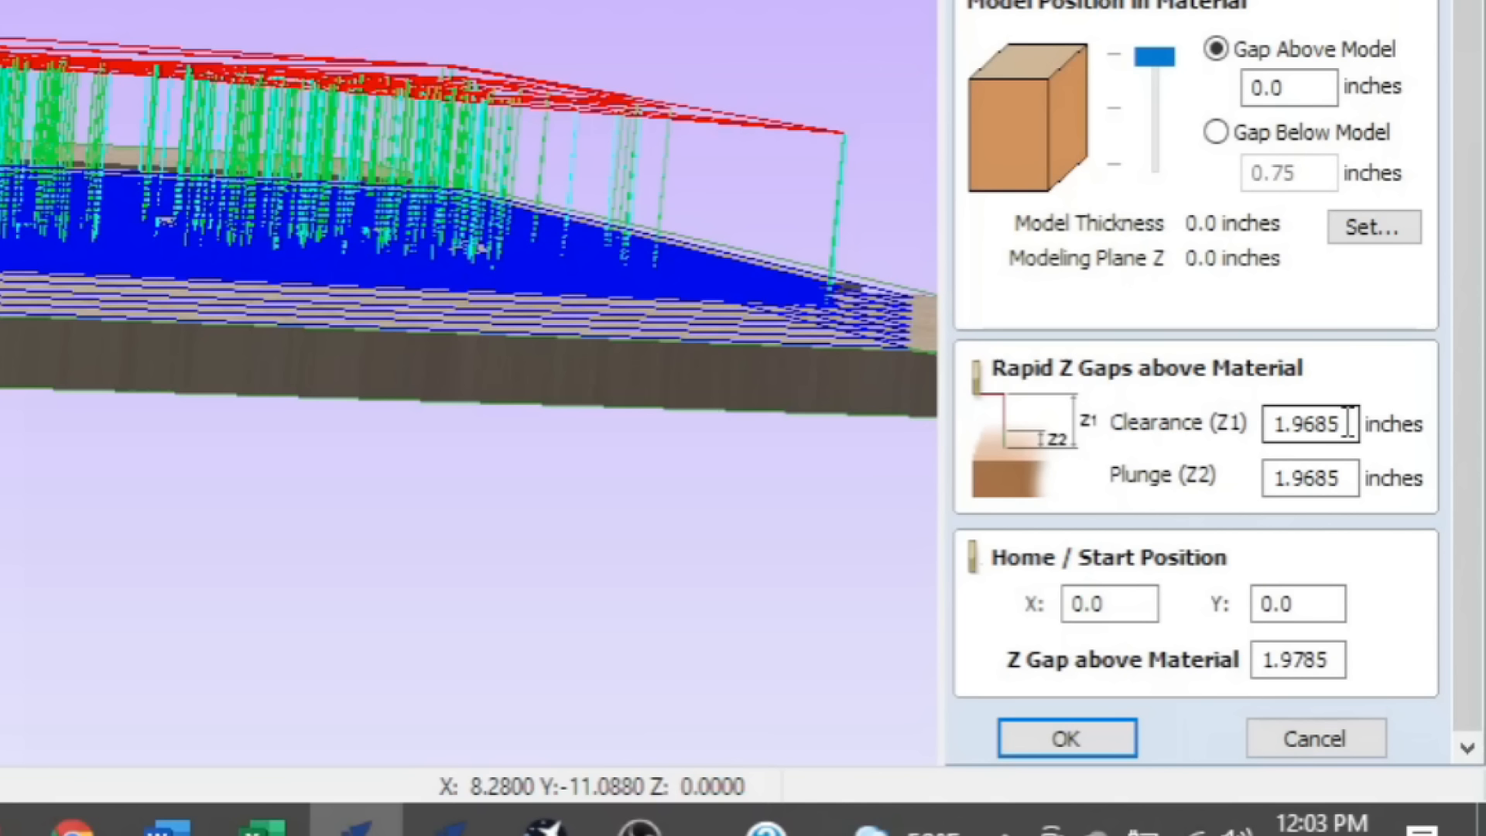
{"action": "left_click_drag", "start_coordinate": [1347, 423], "coordinate": [1227, 422]}
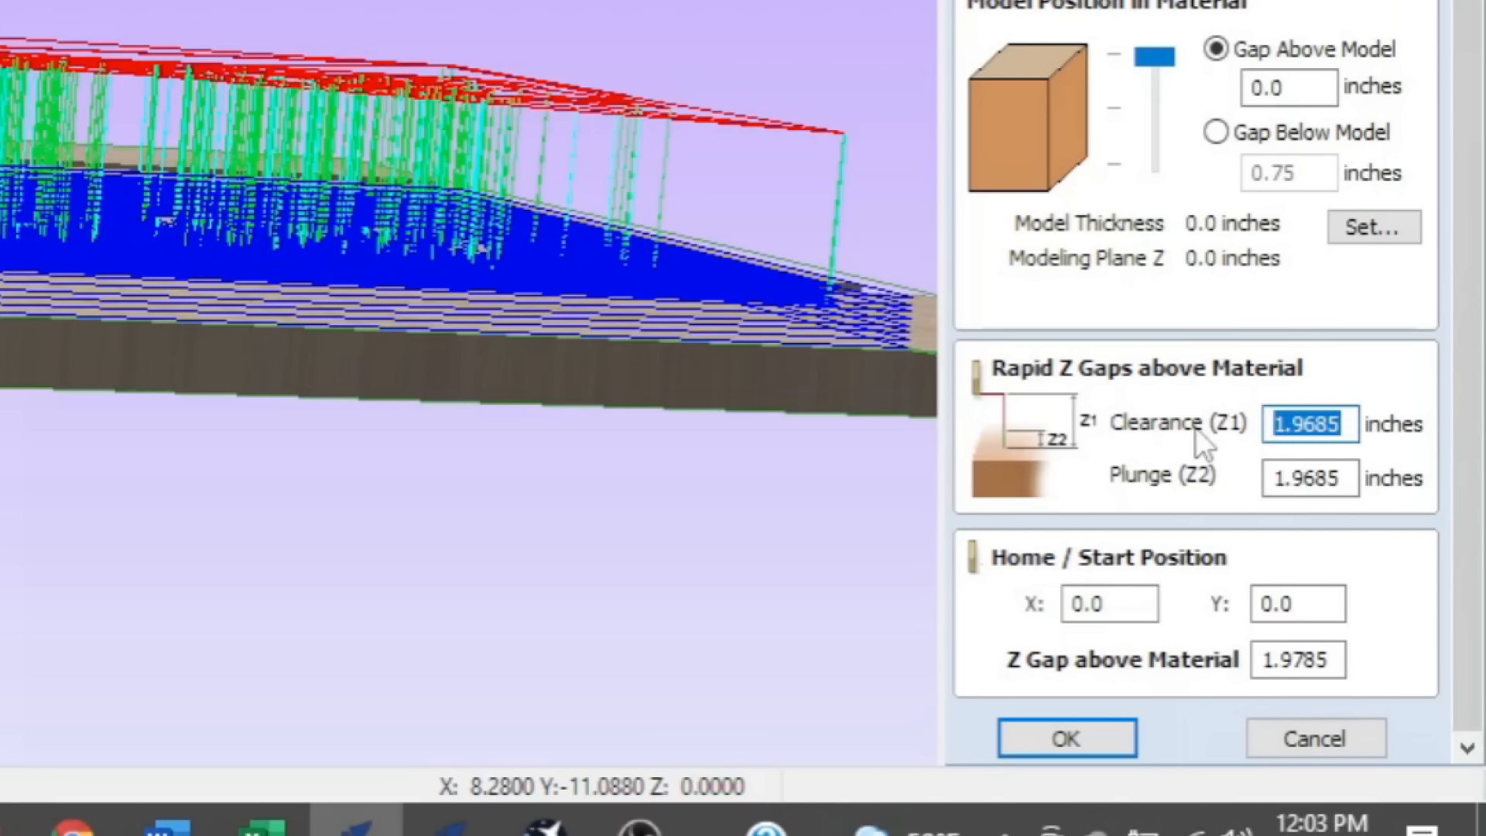
{"action": "type", "text": "."}
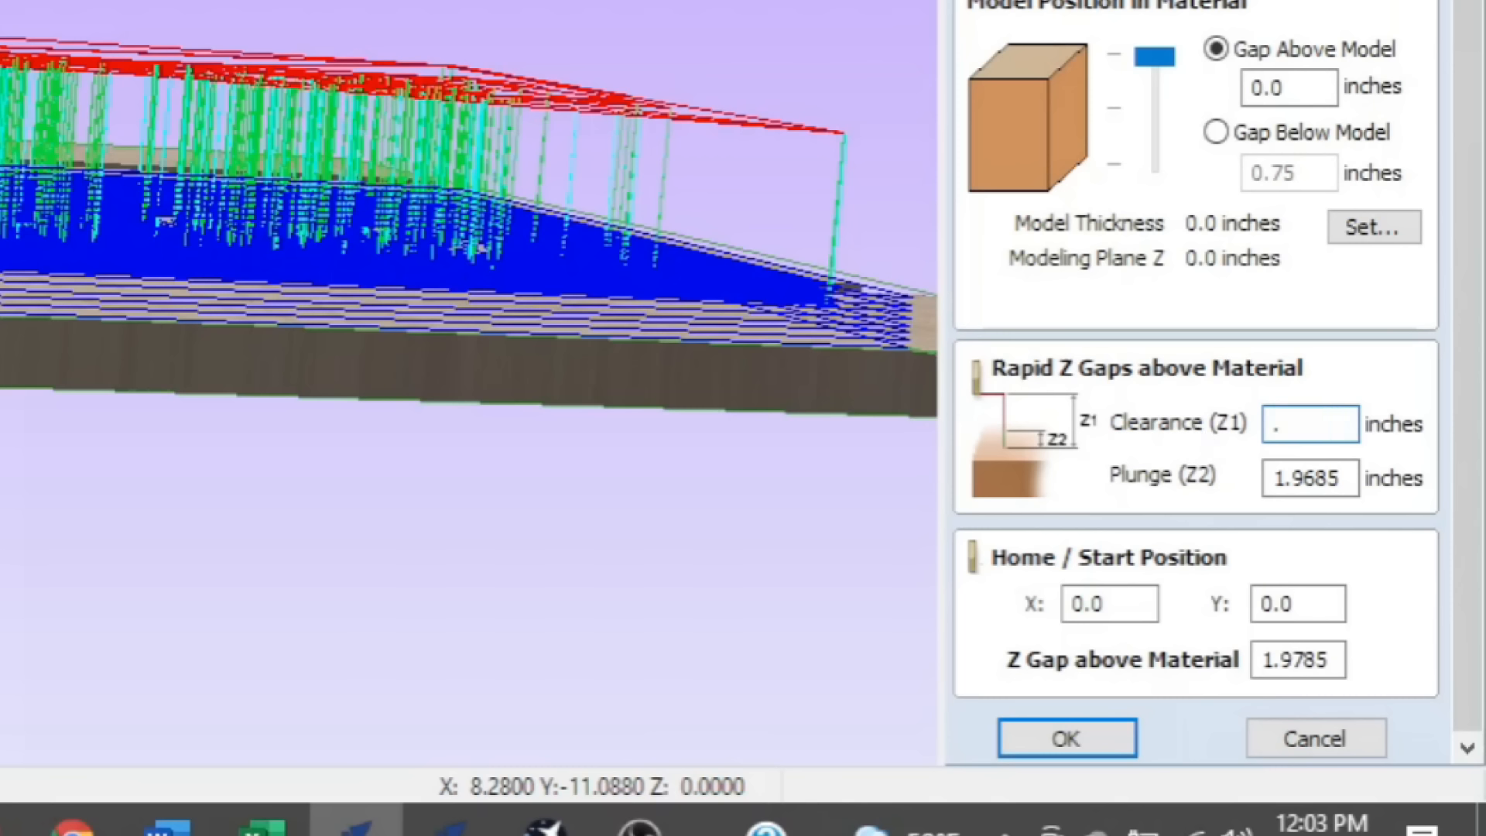
{"action": "type", "text": "2"}
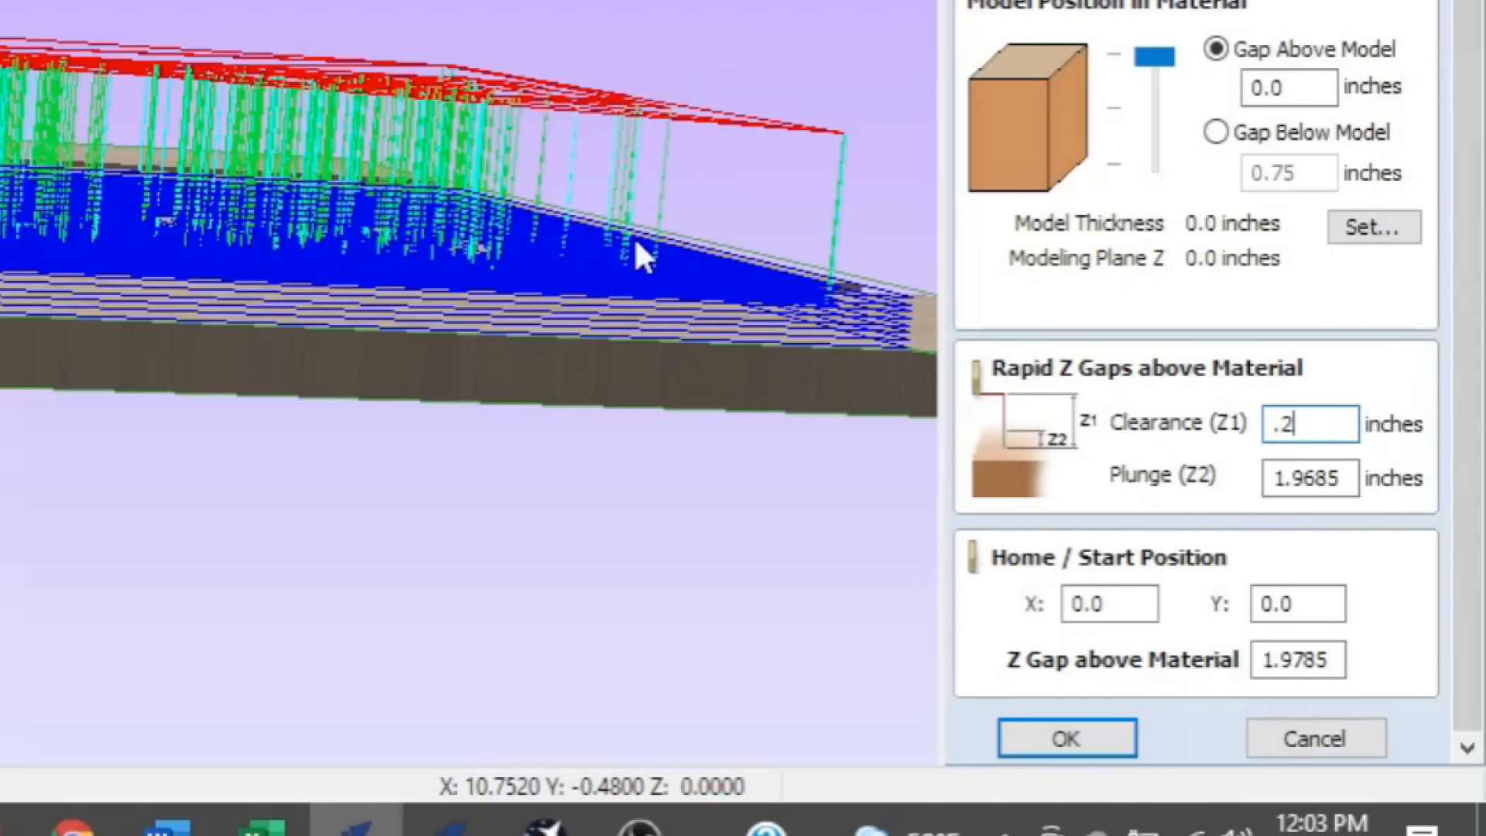
{"action": "double_click", "coordinate": [1349, 478]}
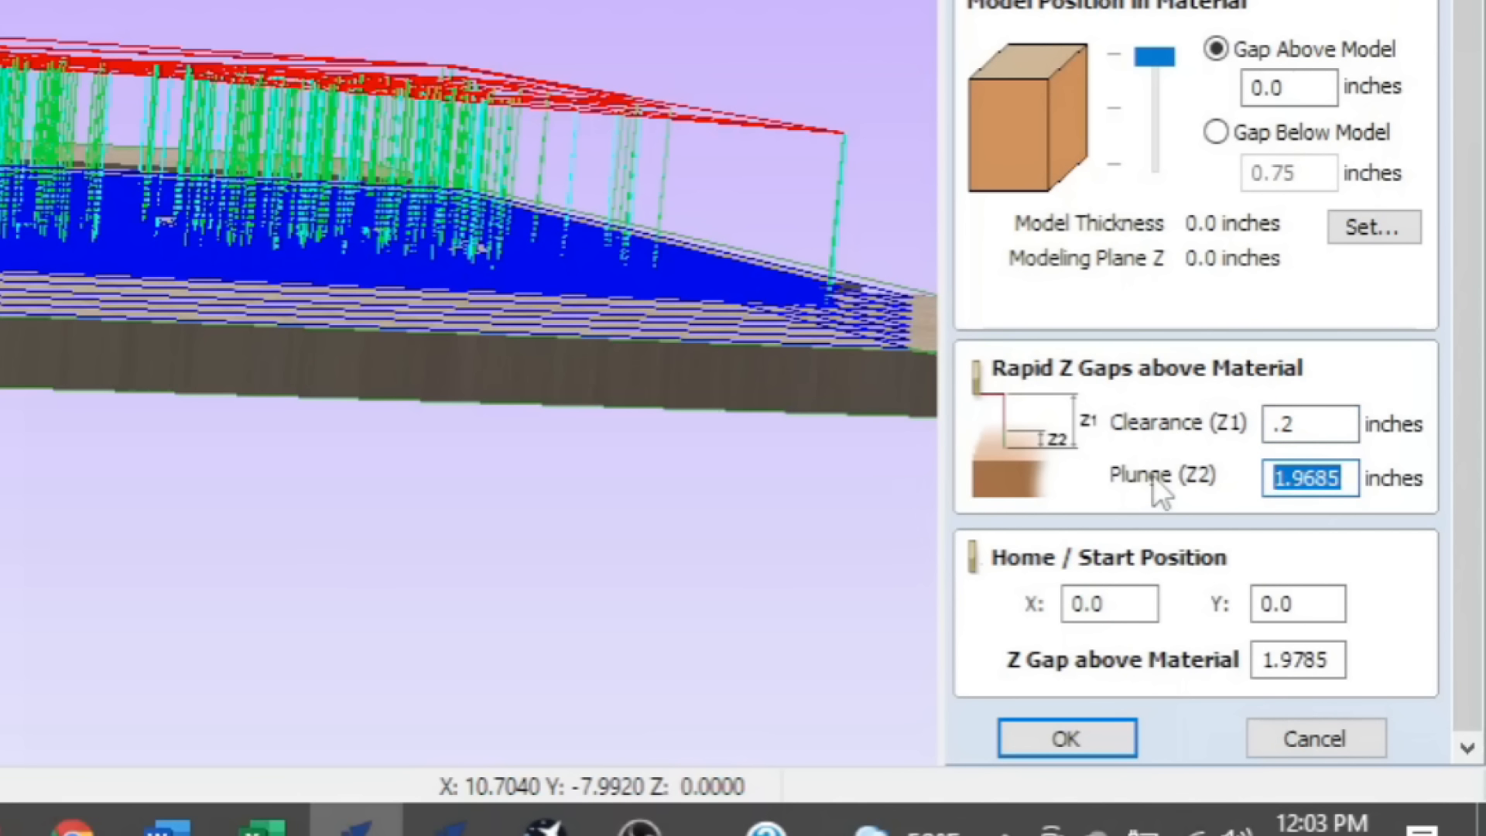
{"action": "type", "text": ".1"}
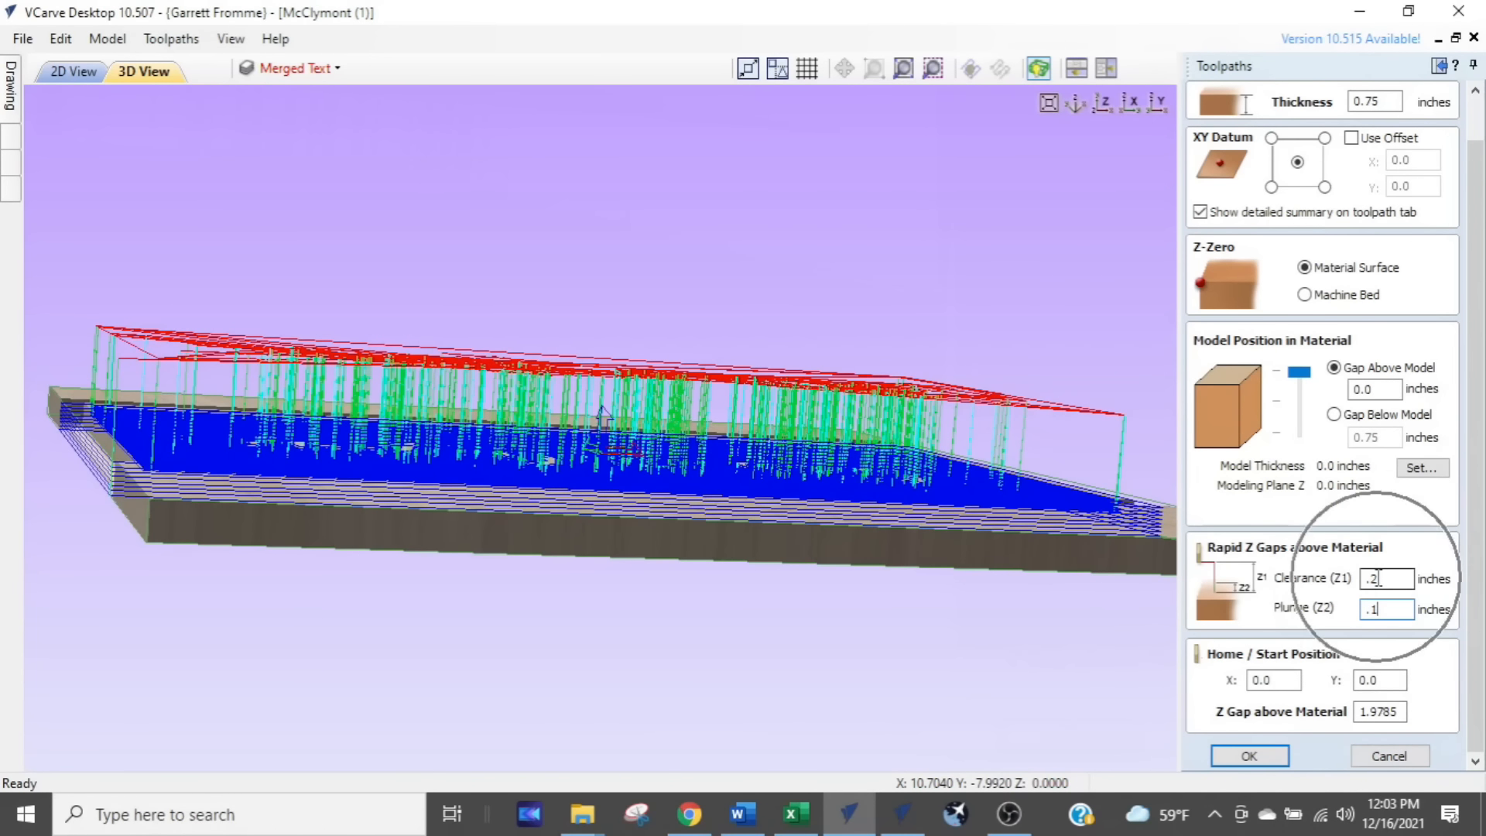
{"action": "left_click", "coordinate": [1390, 756]}
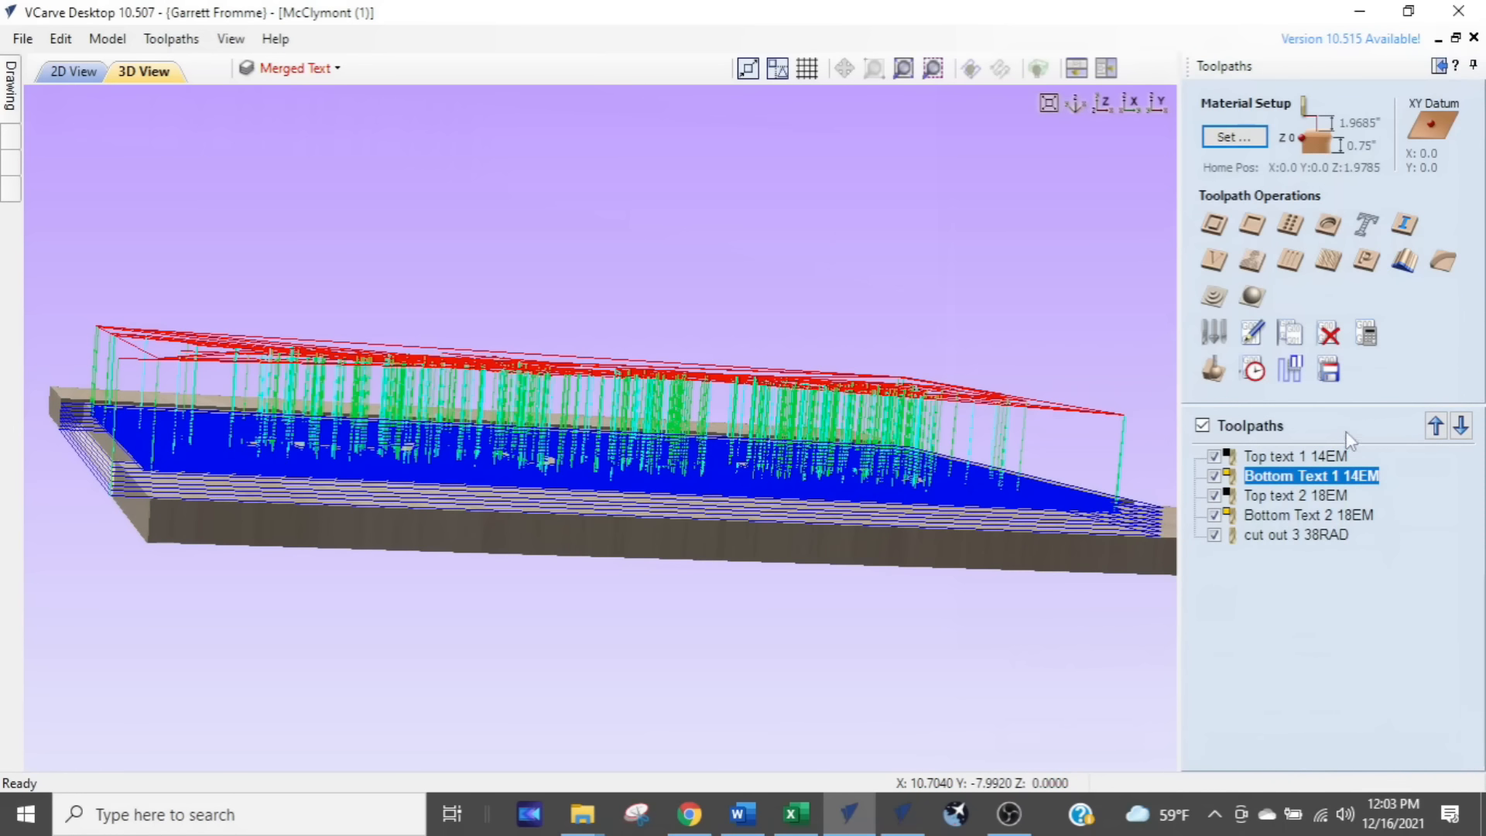
Step: Check the estimated machining times in the Toolpaths Summary, and inspect the rapid moves in the 3D view
{"action": "left_click", "coordinate": [1254, 371]}
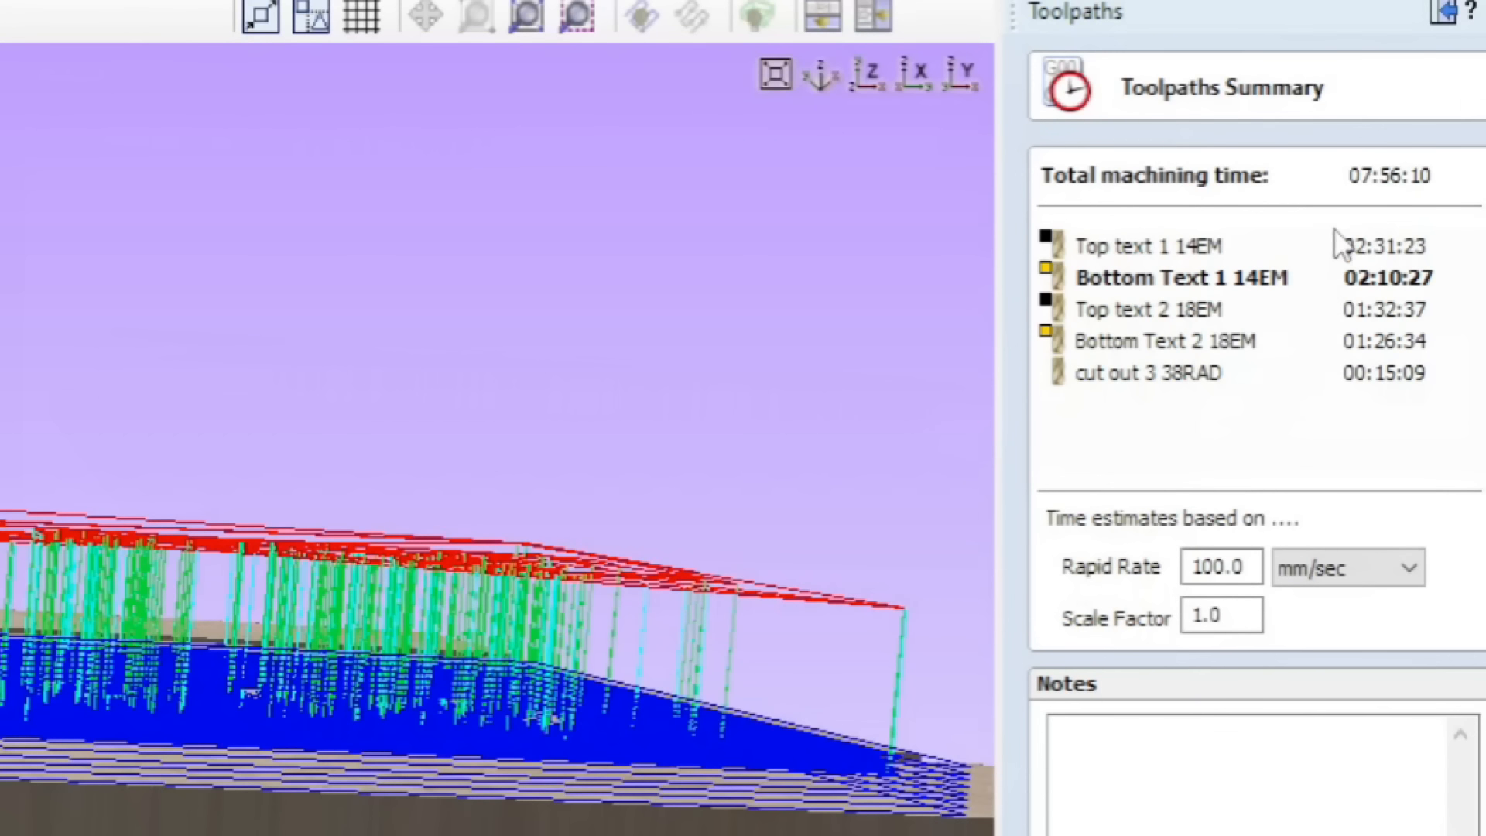
{"action": "left_click_drag", "start_coordinate": [238, 597], "coordinate": [167, 678]}
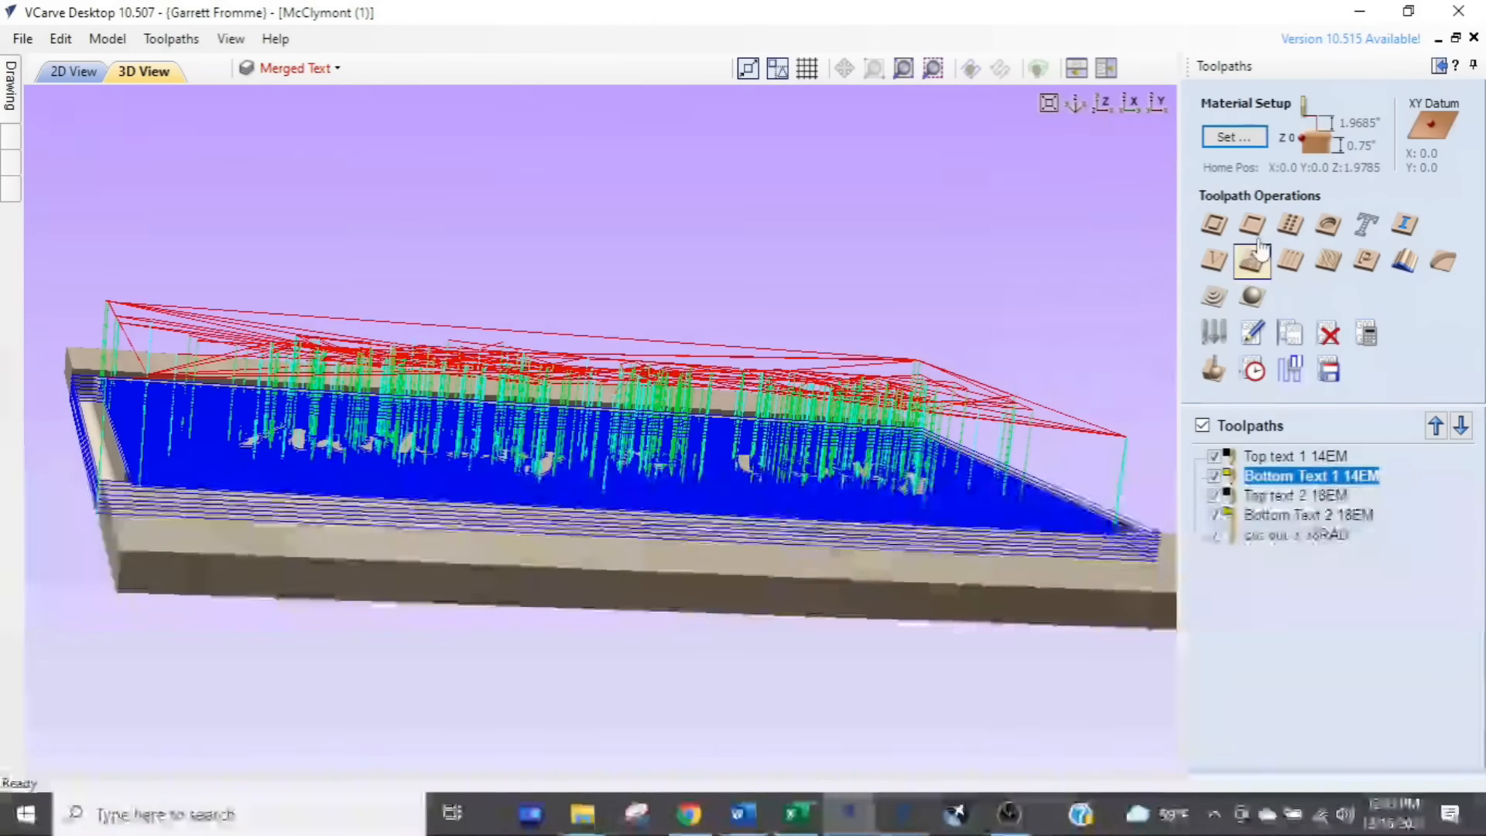
Step: Set the material setup's rapid Z gaps to 0.2 inches clearance and 0.1 inches plunge, and recalculate all toolpaths
{"action": "left_click", "coordinate": [1233, 137]}
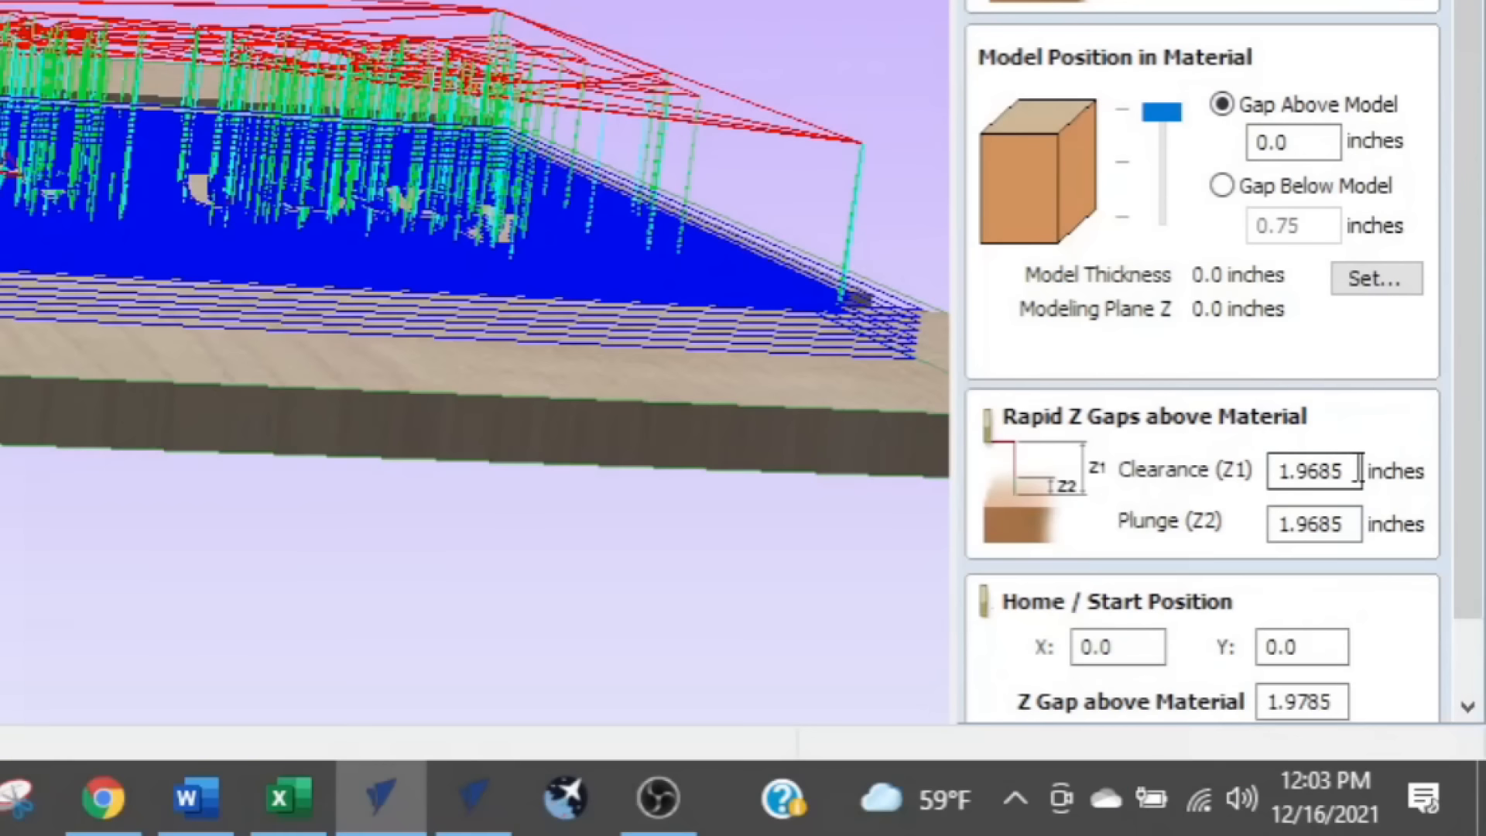
{"action": "double_click", "coordinate": [1358, 470]}
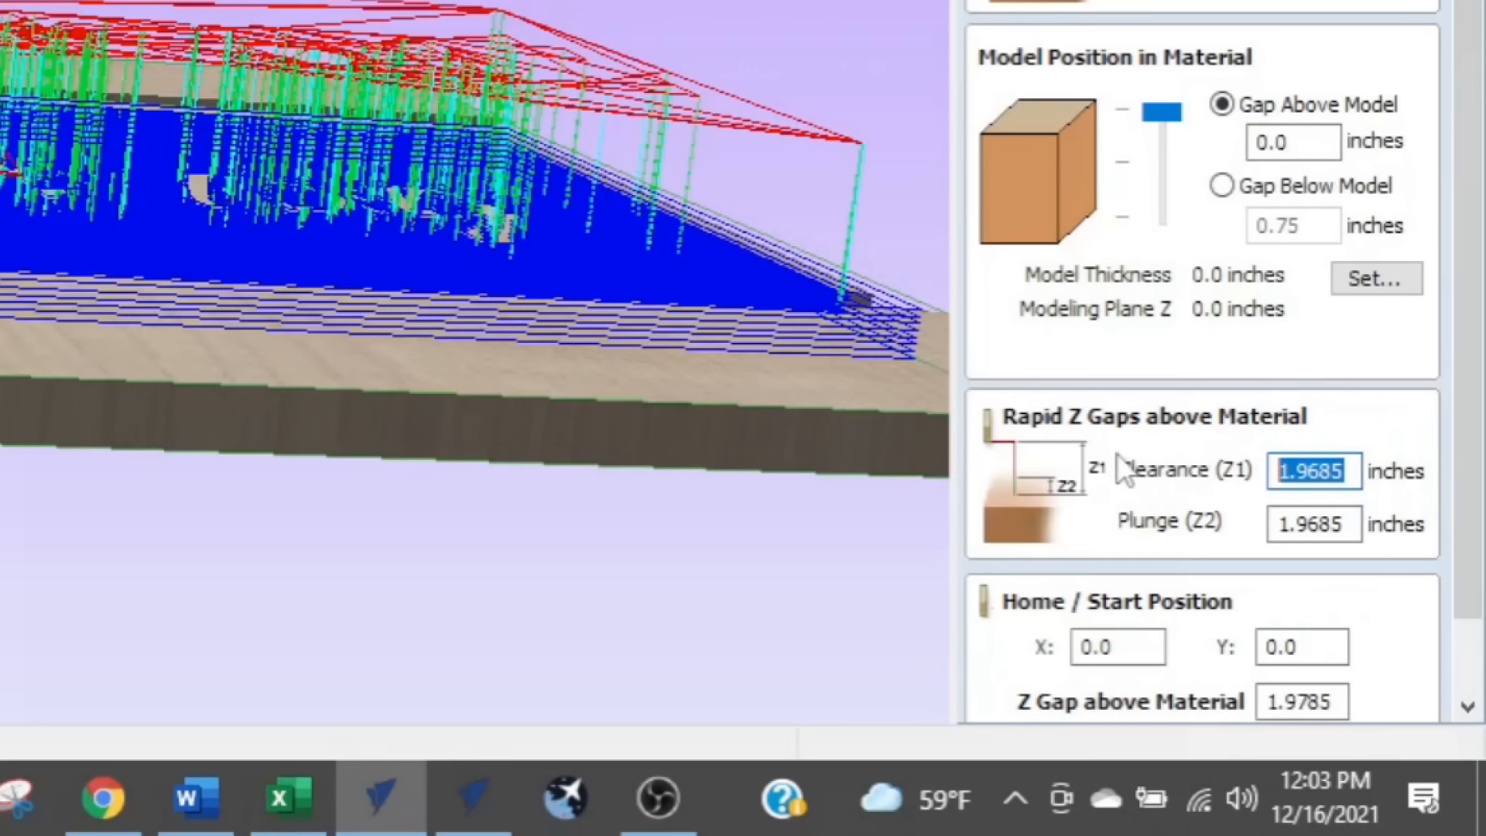
{"action": "type", "text": ".2"}
{"action": "left_click_drag", "start_coordinate": [1353, 524], "coordinate": [1171, 526]}
{"action": "type", "text": ".1"}
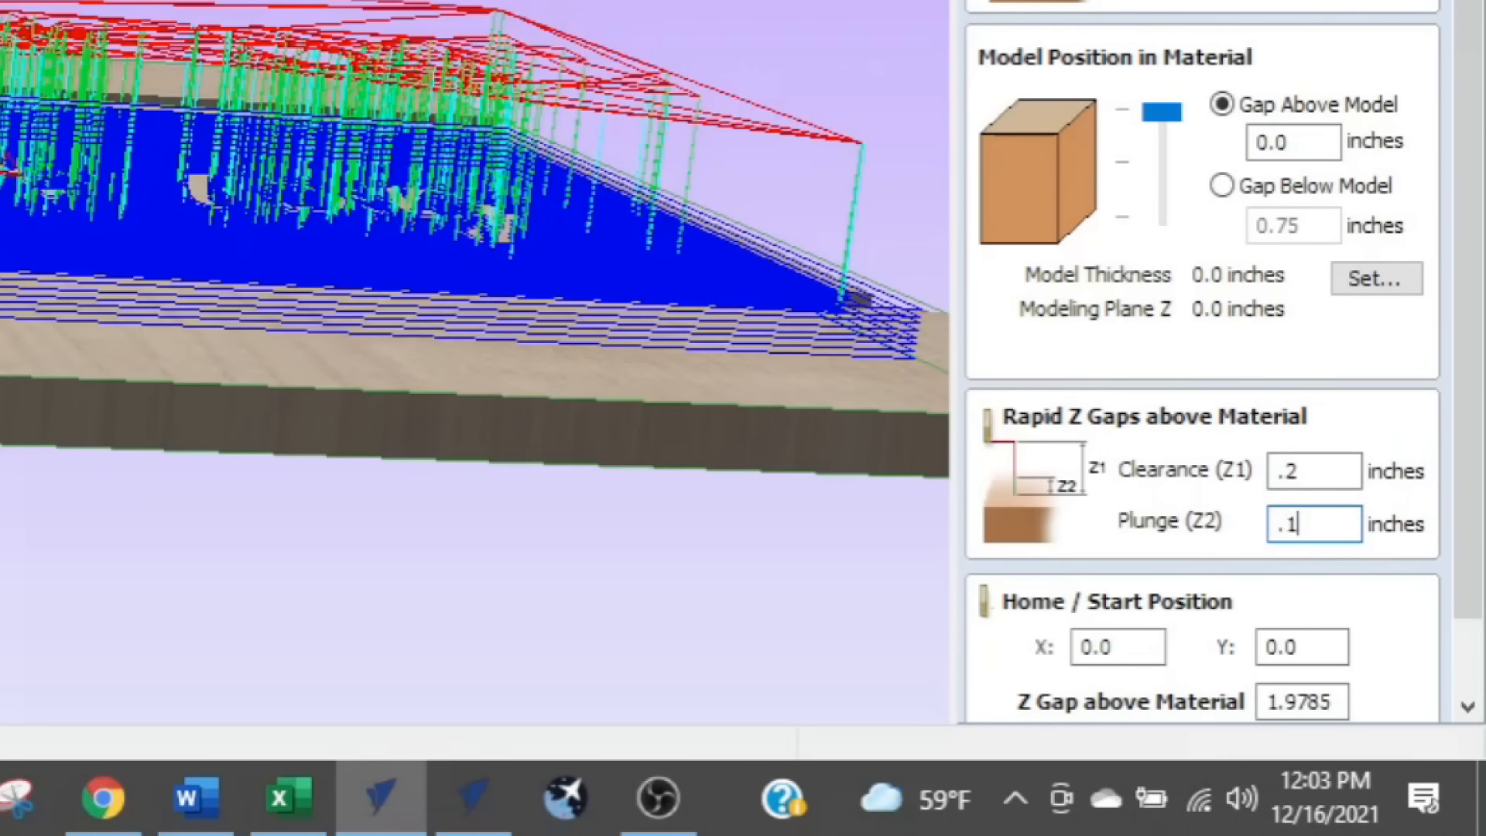
{"action": "scroll", "coordinate": [1480, 476], "scroll_direction": "down", "scroll_amount": 2}
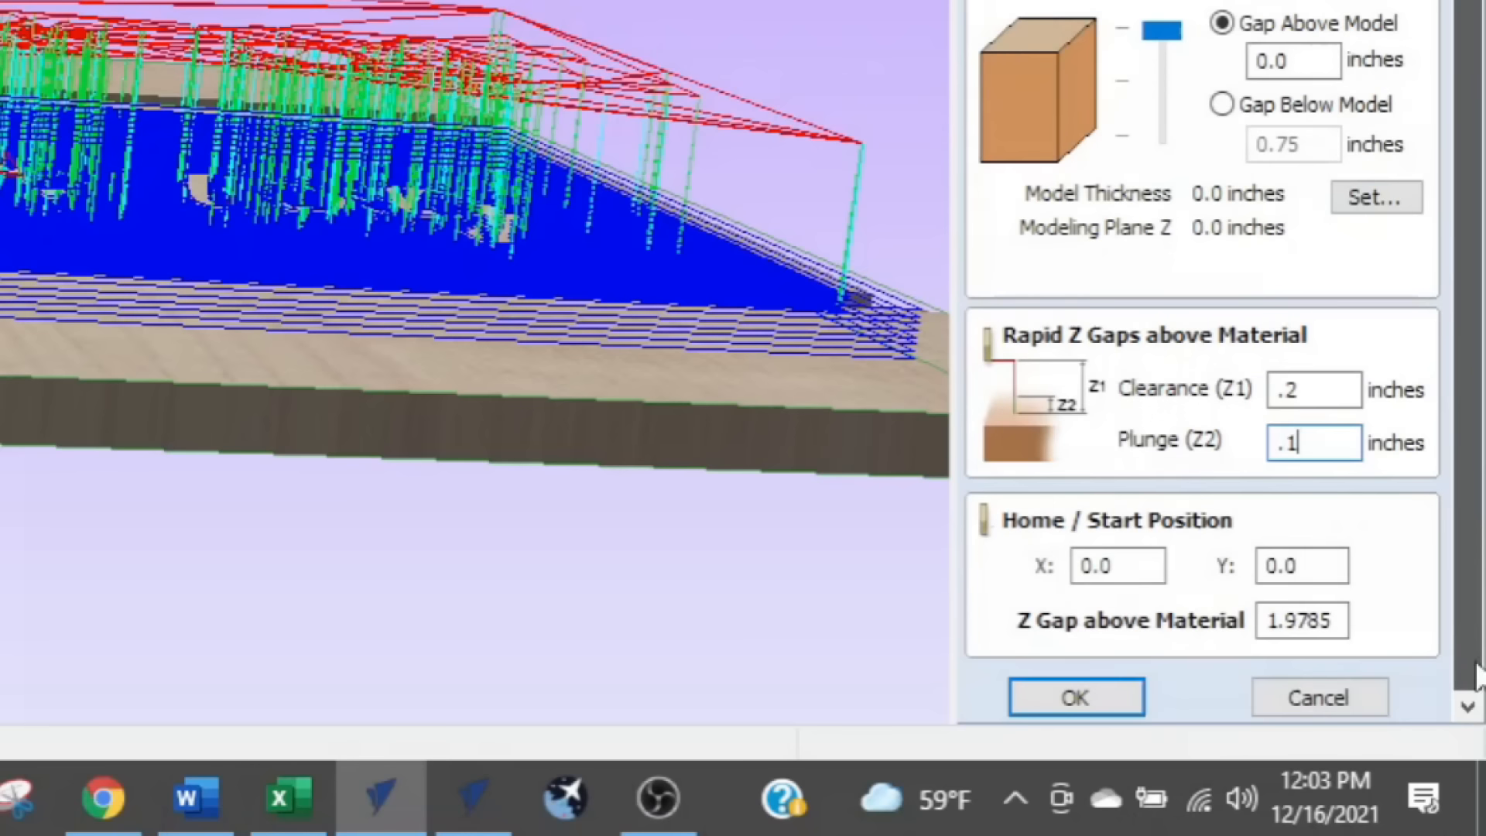
{"action": "left_click", "coordinate": [1076, 697]}
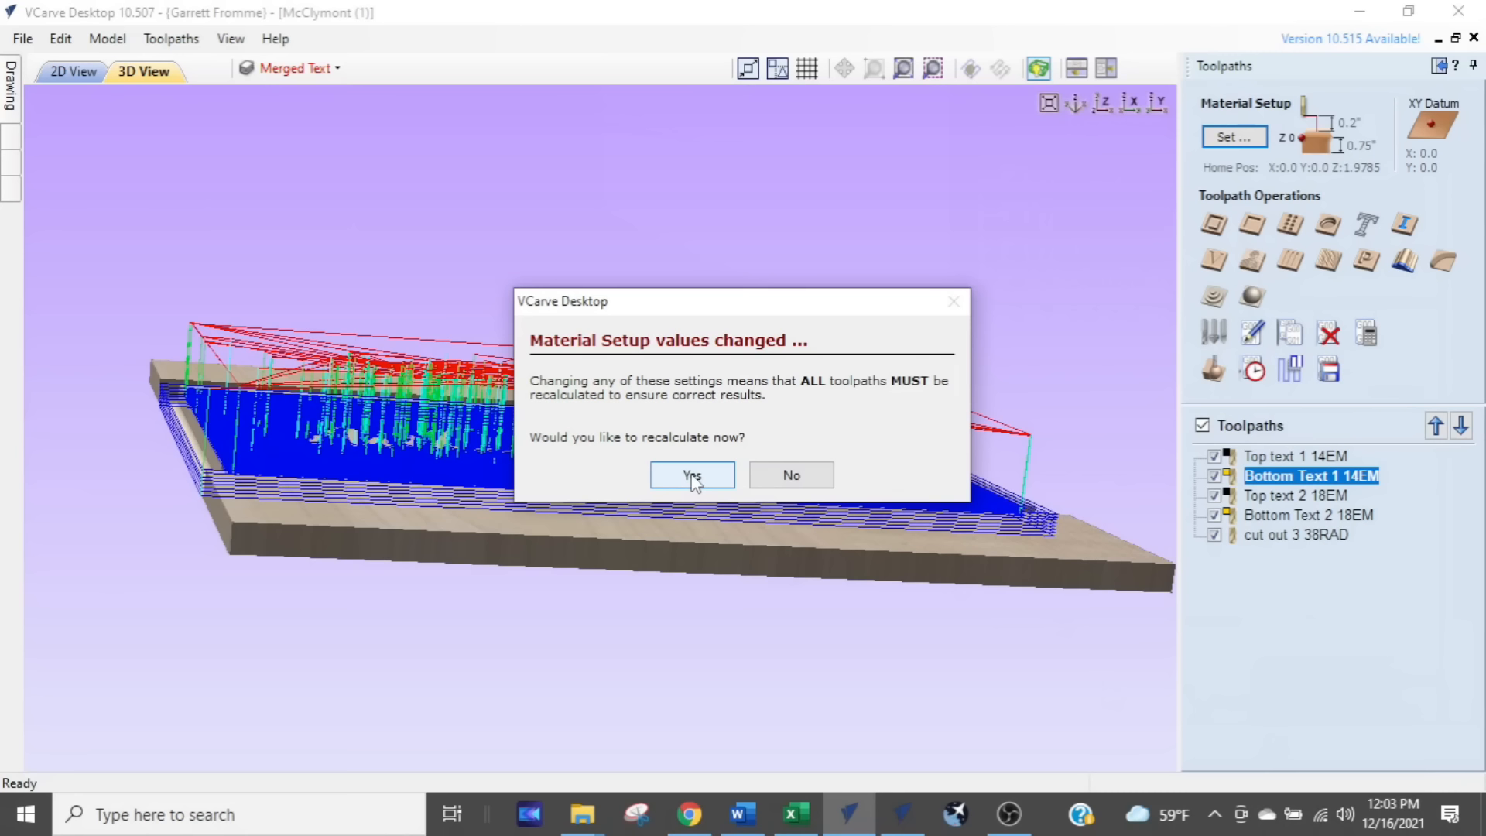
{"action": "left_click", "coordinate": [693, 477]}
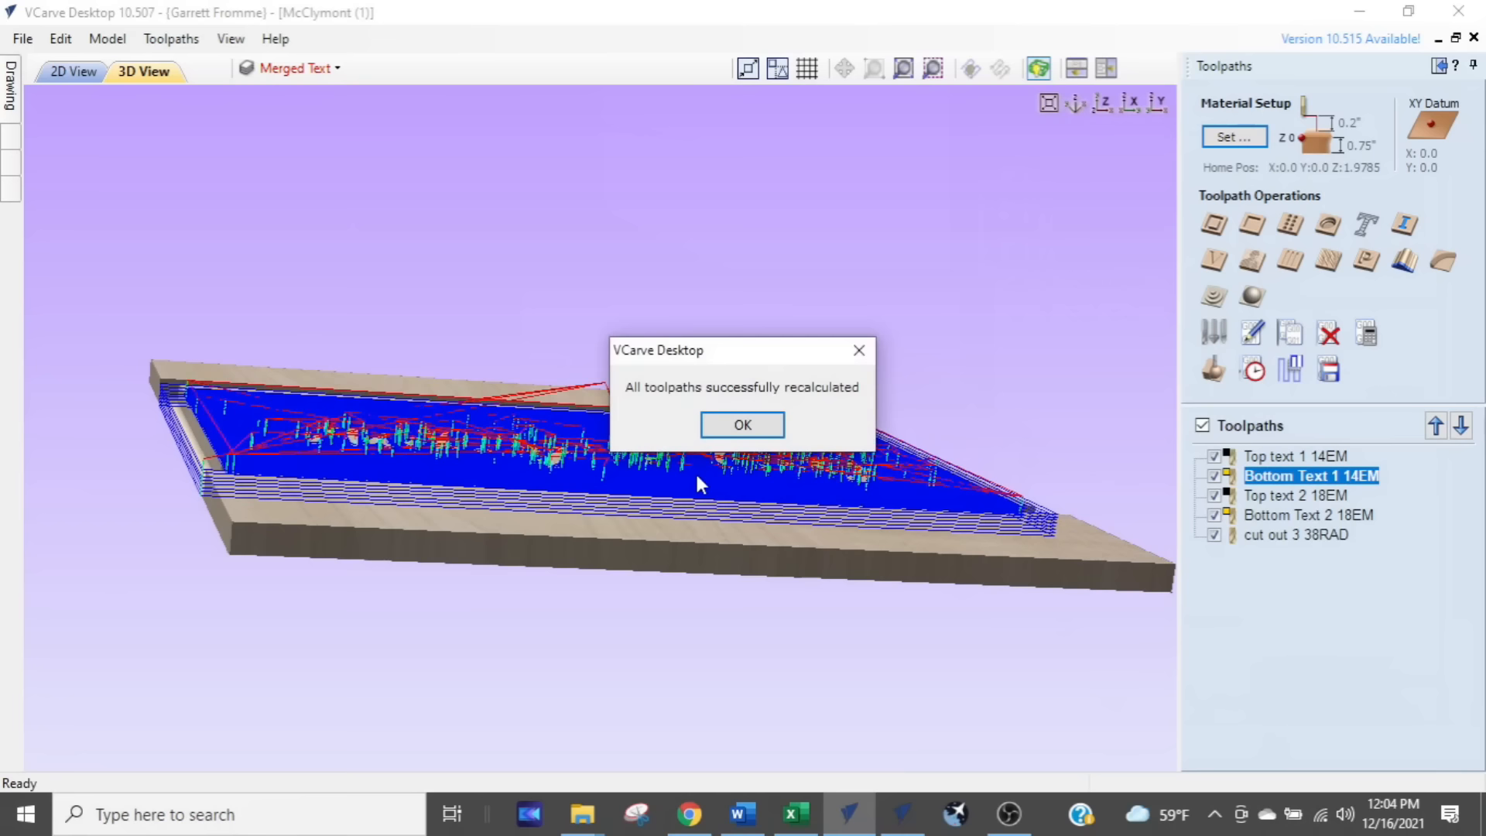
{"action": "left_click", "coordinate": [731, 423]}
Step: Review the recalculated toolpaths' rapid moves and their machining times in the Toolpaths Summary, and close the summary
{"action": "mouse_move", "coordinate": [718, 462]}
{"action": "left_mouse_down"}
{"action": "mouse_move", "coordinate": [727, 427]}
{"action": "mouse_move", "coordinate": [710, 464]}
{"action": "mouse_move", "coordinate": [716, 446]}
{"action": "mouse_move", "coordinate": [726, 463]}
{"action": "left_mouse_up"}
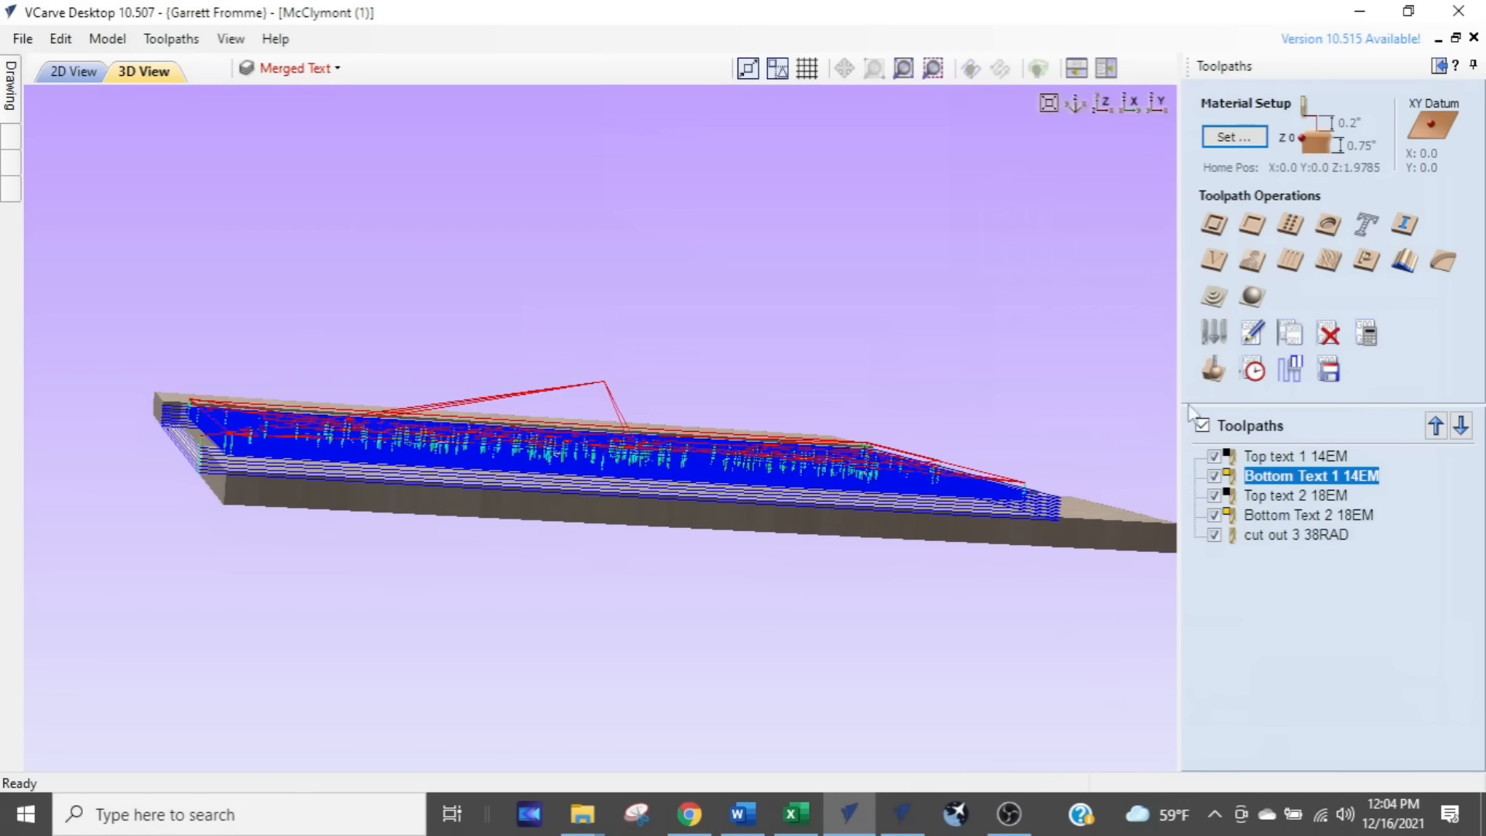
{"action": "left_click", "coordinate": [1253, 371]}
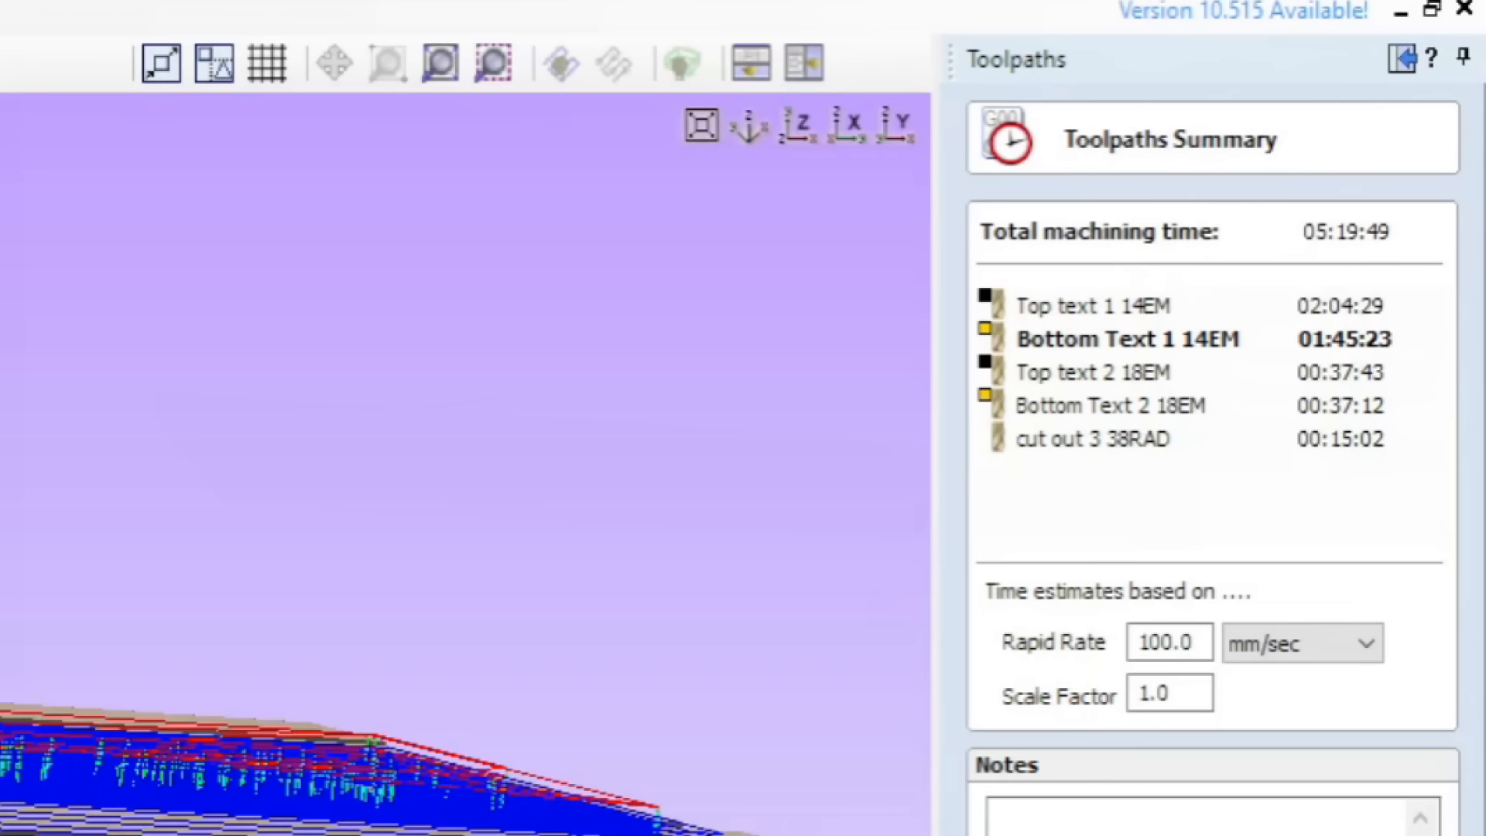
{"action": "left_click_drag", "start_coordinate": [343, 832], "coordinate": [343, 773]}
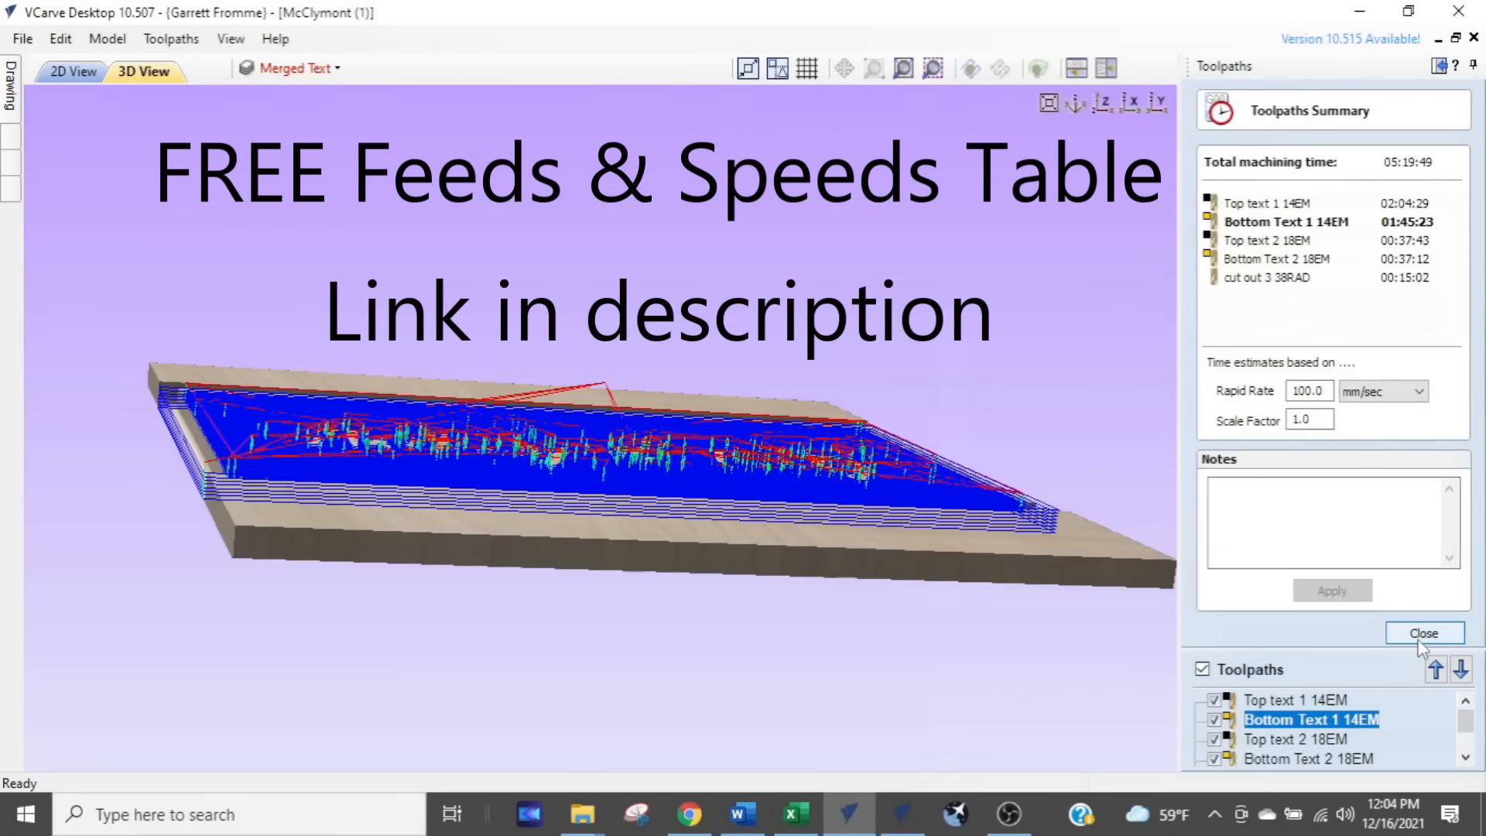
{"action": "left_click", "coordinate": [1424, 643]}
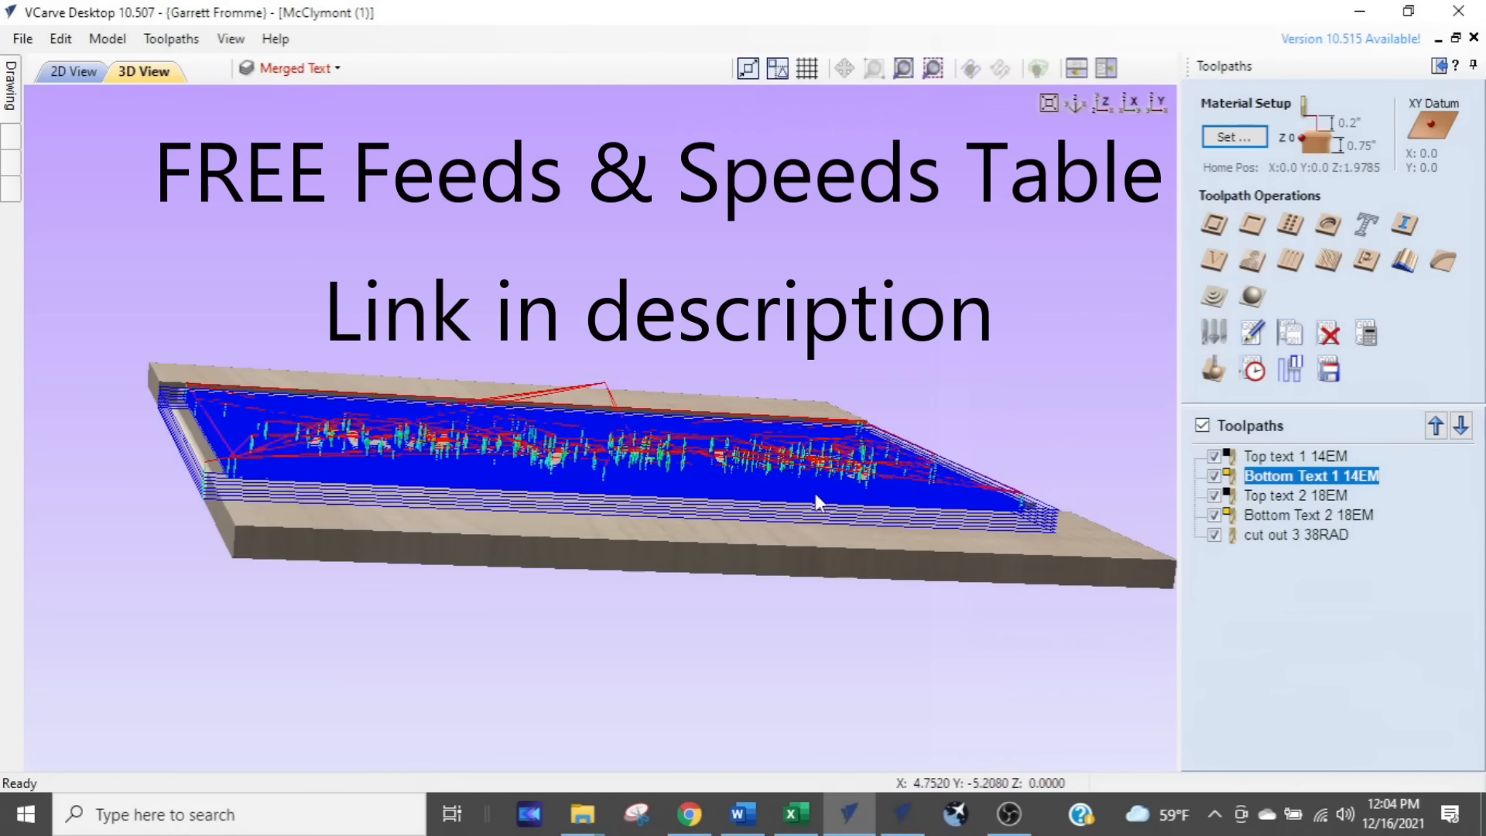
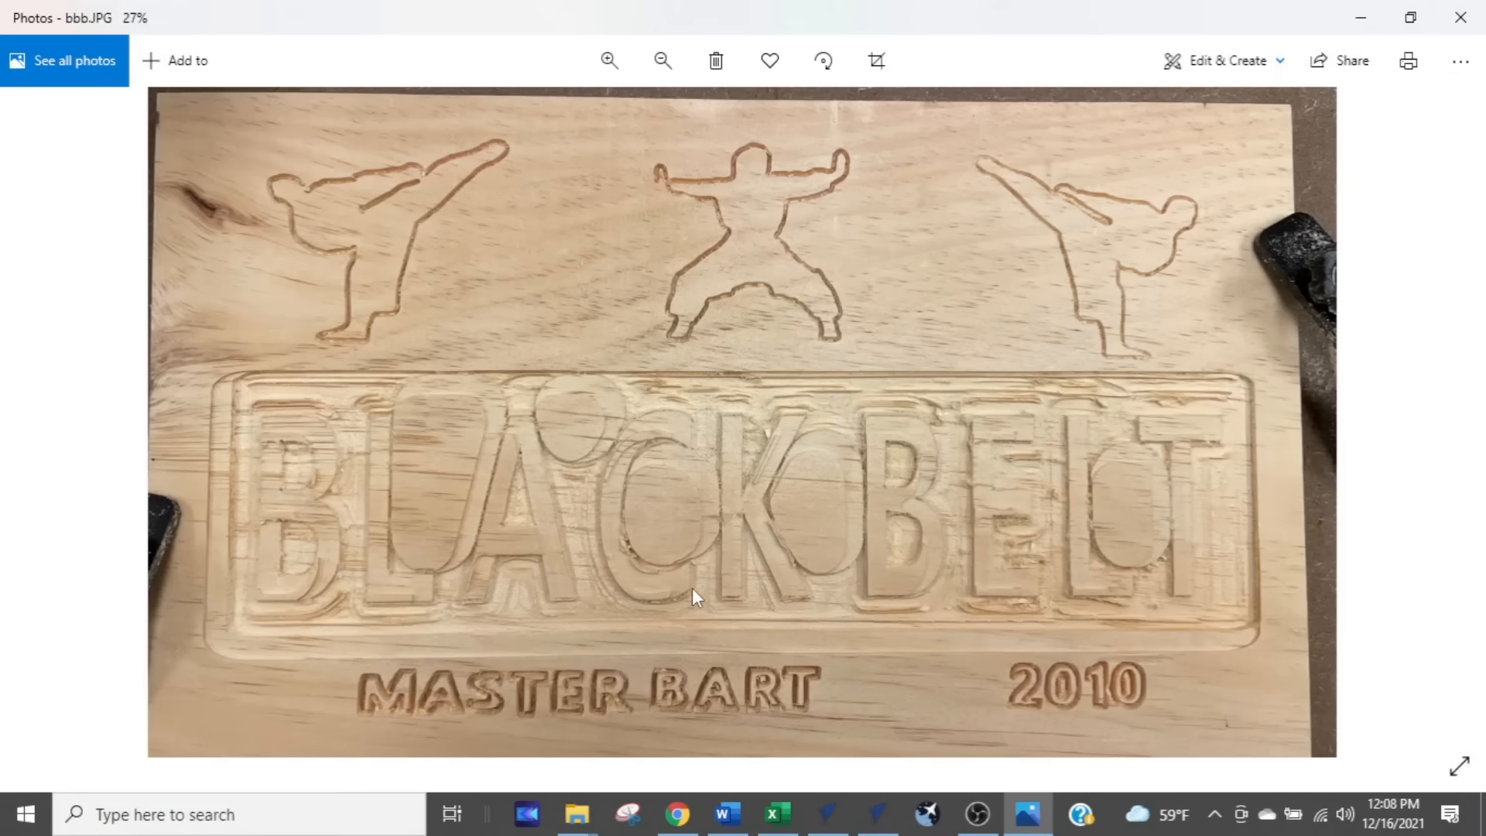
Step: Examine the carved surfaces in and around the BLACK BELT letters up close in the sign photo bbb.JPG
{"action": "scroll", "coordinate": [692, 588], "scroll_direction": "up", "scroll_amount": 2}
{"action": "scroll", "coordinate": [692, 588], "scroll_direction": "down", "scroll_amount": 1}
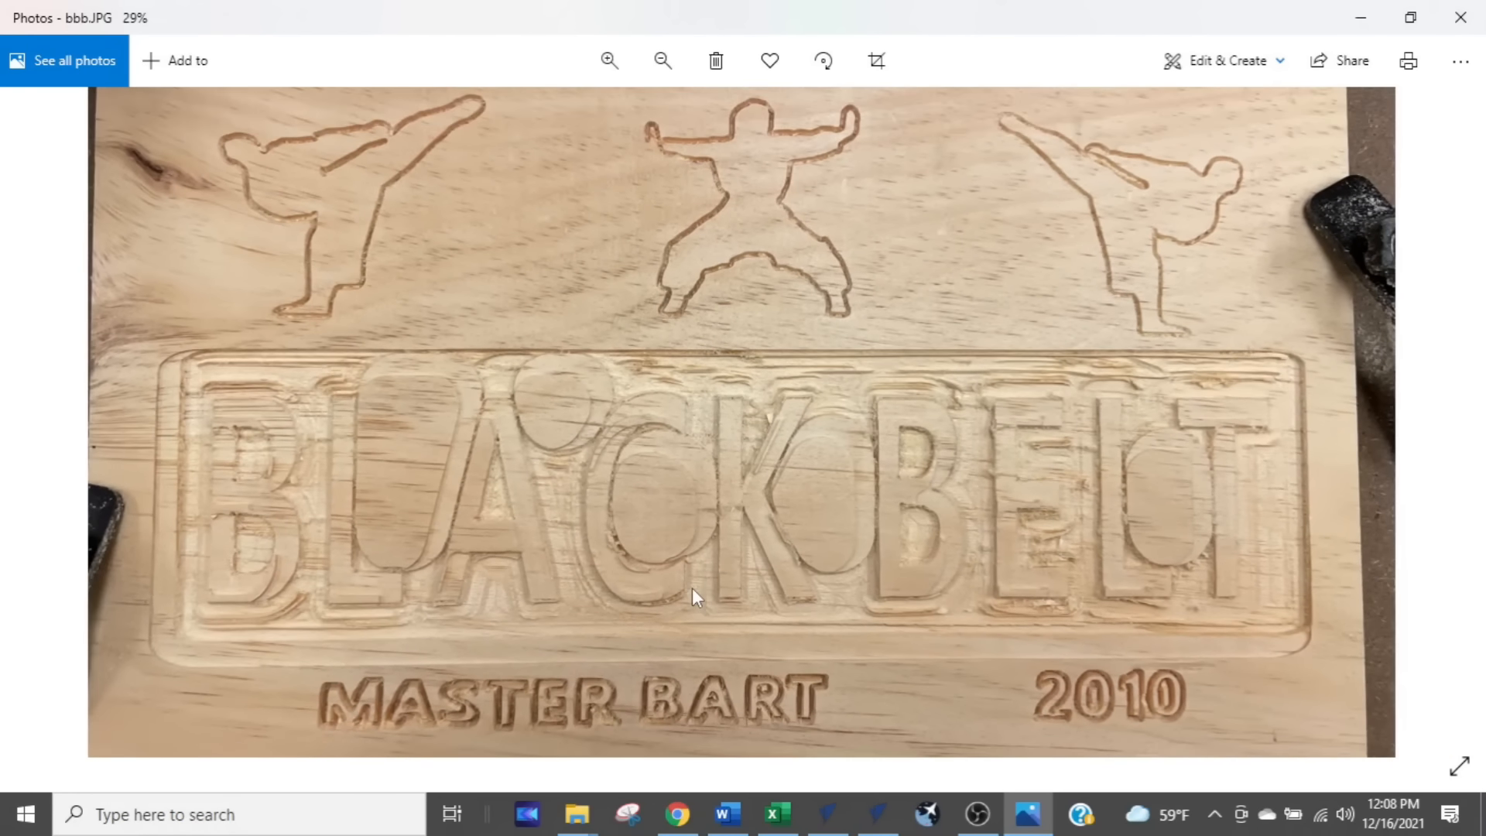
{"action": "scroll", "coordinate": [666, 592], "scroll_direction": "up", "scroll_amount": 4}
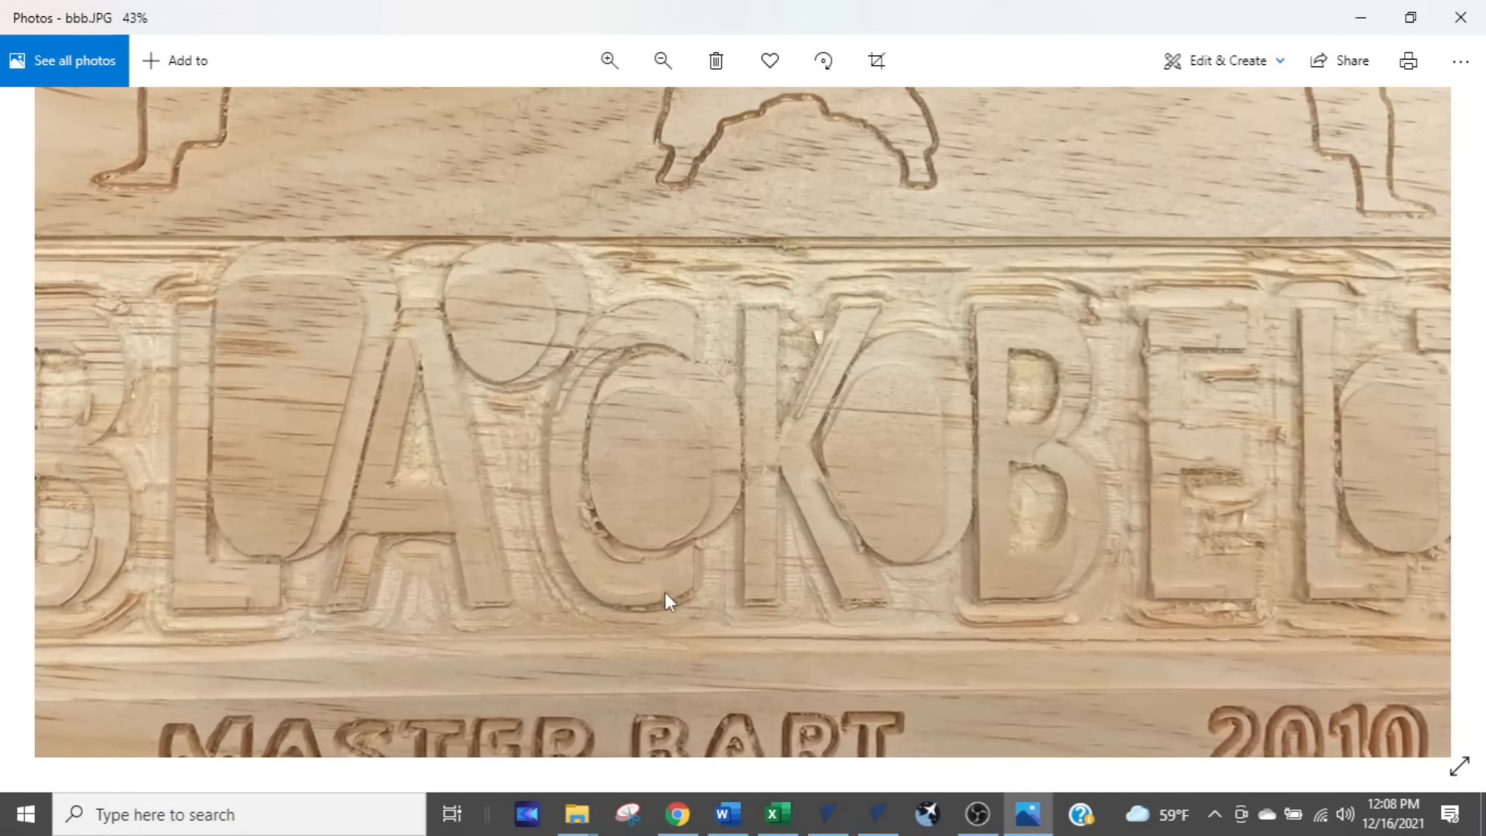
{"action": "scroll", "coordinate": [666, 592], "scroll_direction": "up", "scroll_amount": 2}
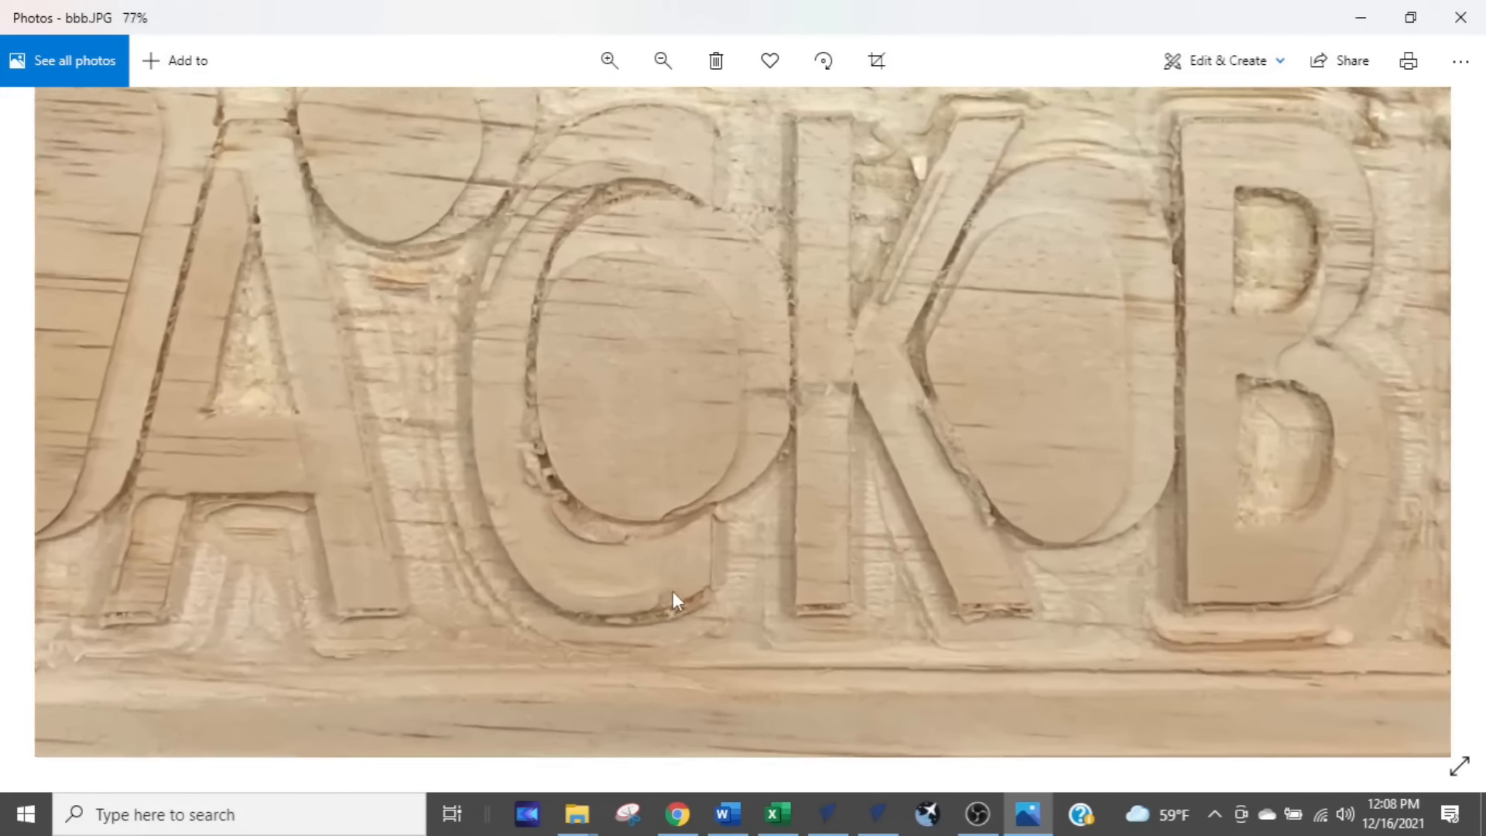
{"action": "scroll", "coordinate": [893, 475], "scroll_direction": "down", "scroll_amount": 1}
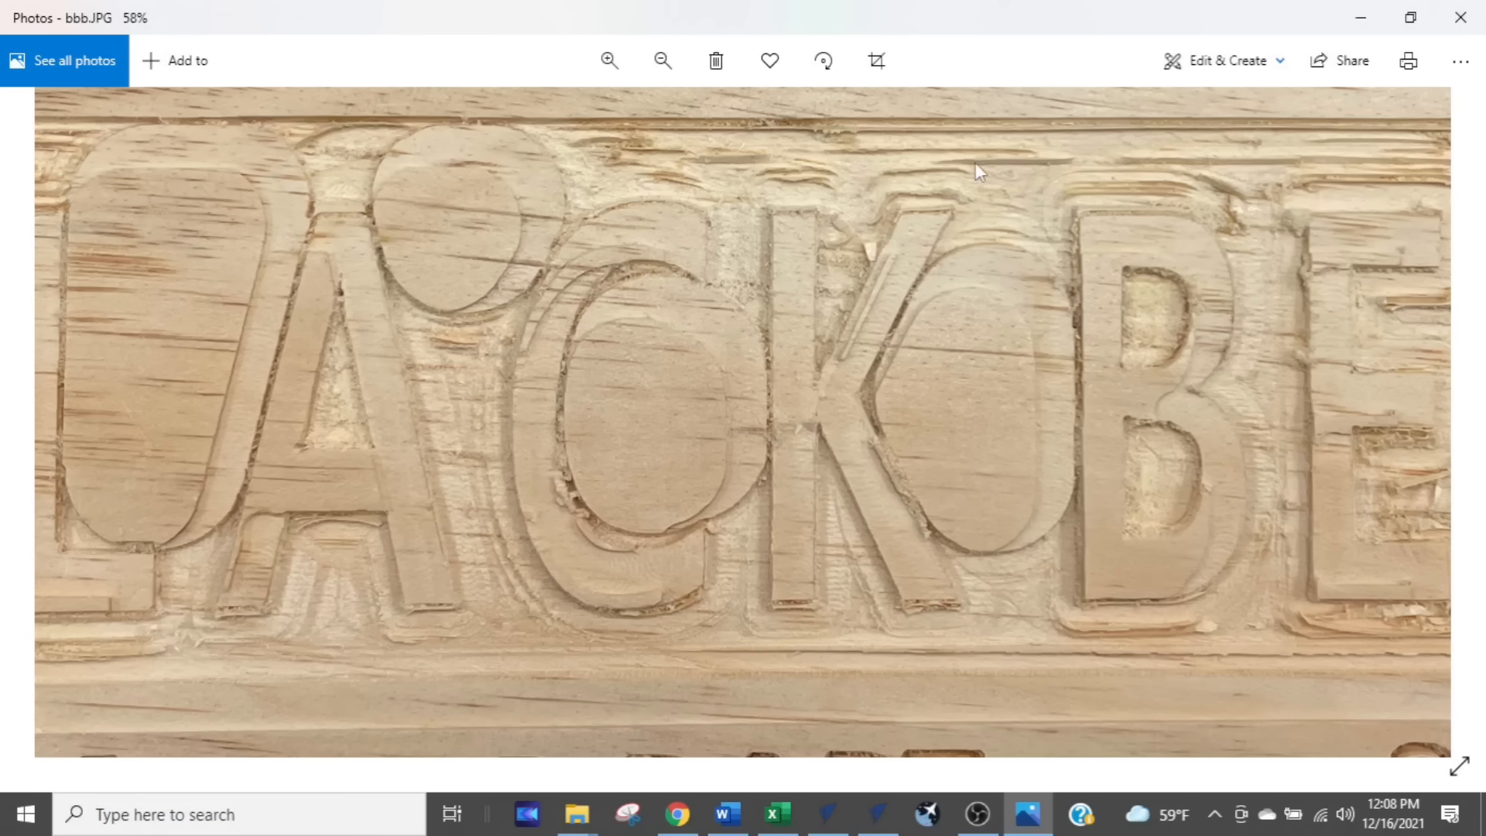
{"action": "left_click", "coordinate": [757, 135]}
{"action": "left_click", "coordinate": [750, 140]}
{"action": "scroll", "coordinate": [654, 524], "scroll_direction": "down", "scroll_amount": 2}
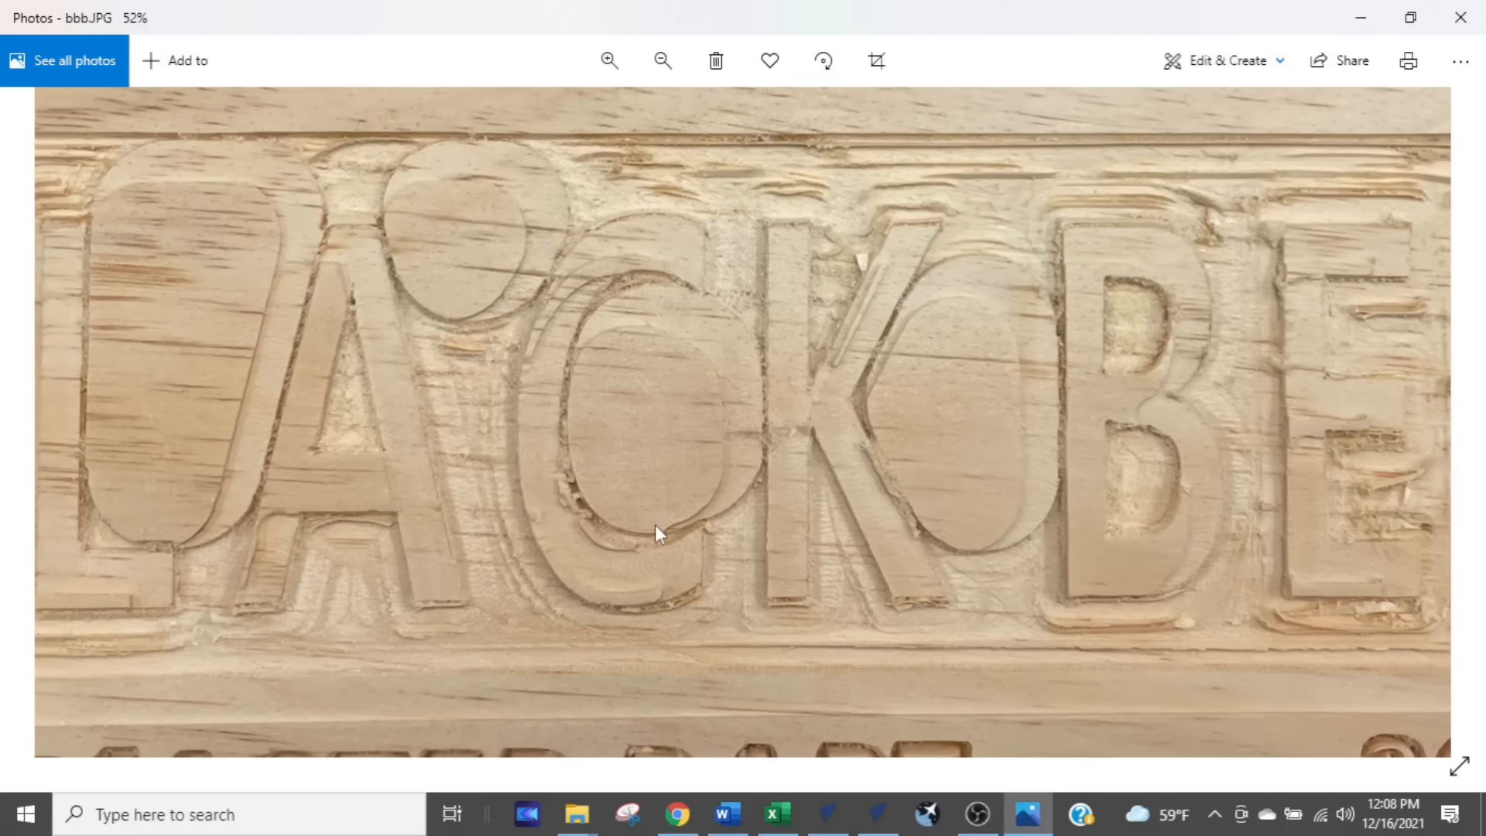
{"action": "scroll", "coordinate": [655, 525], "scroll_direction": "down", "scroll_amount": 2}
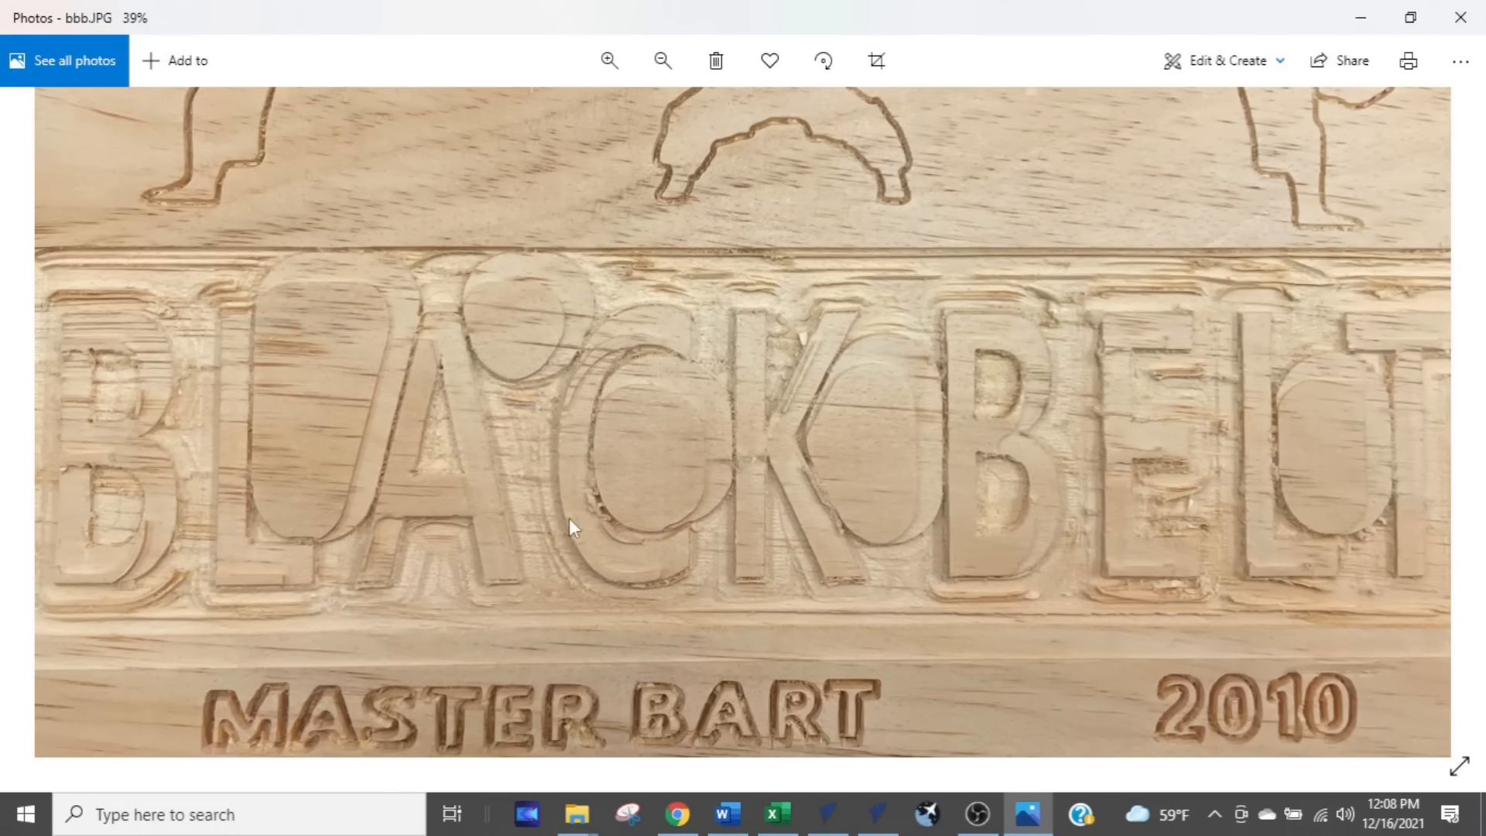
{"action": "scroll", "coordinate": [569, 518], "scroll_direction": "up", "scroll_amount": 3}
{"action": "scroll", "coordinate": [568, 518], "scroll_direction": "up", "scroll_amount": 2}
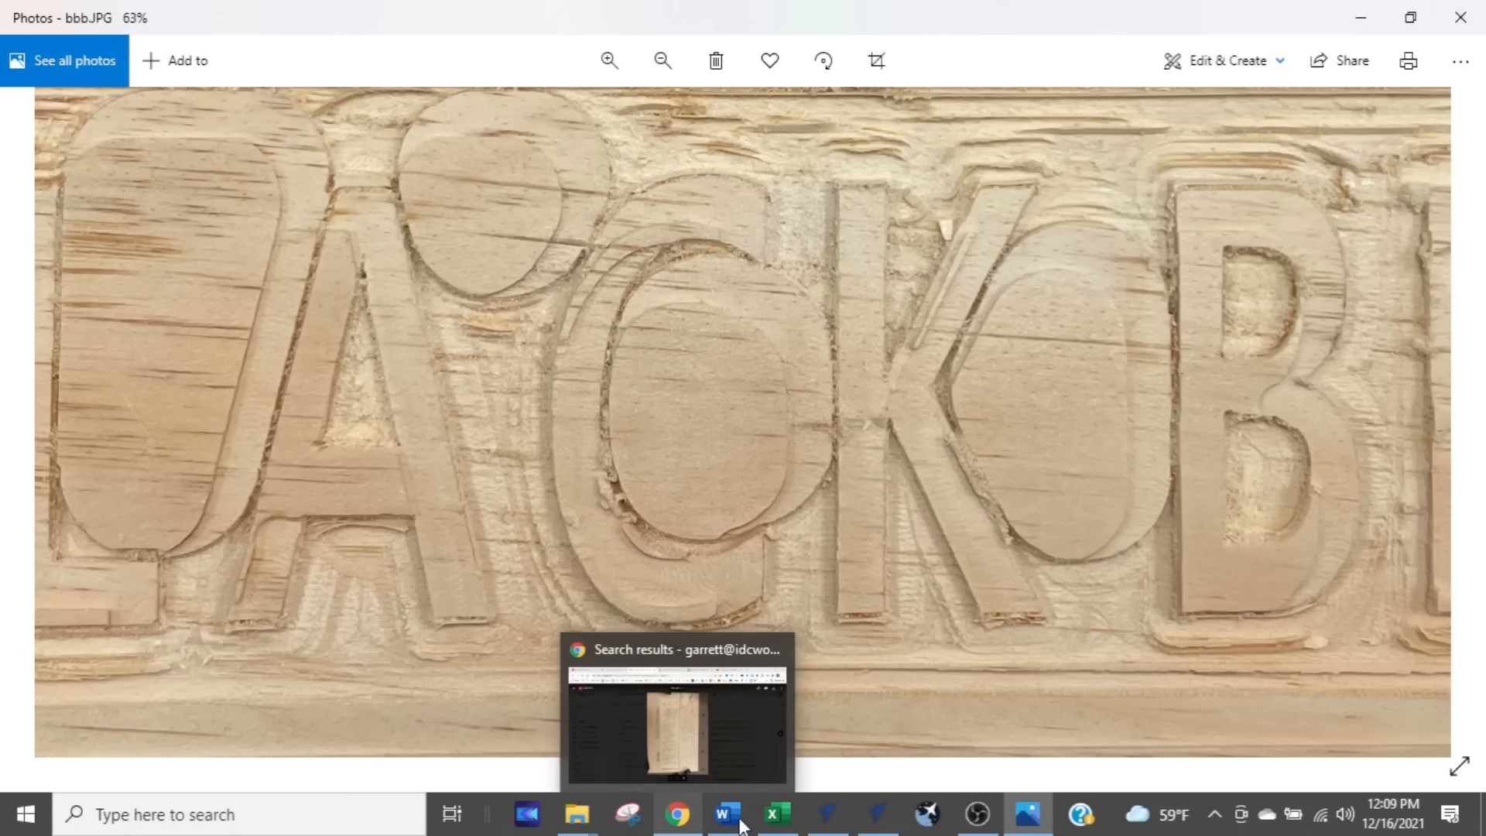
{"action": "mouse_move", "coordinate": [879, 825]}
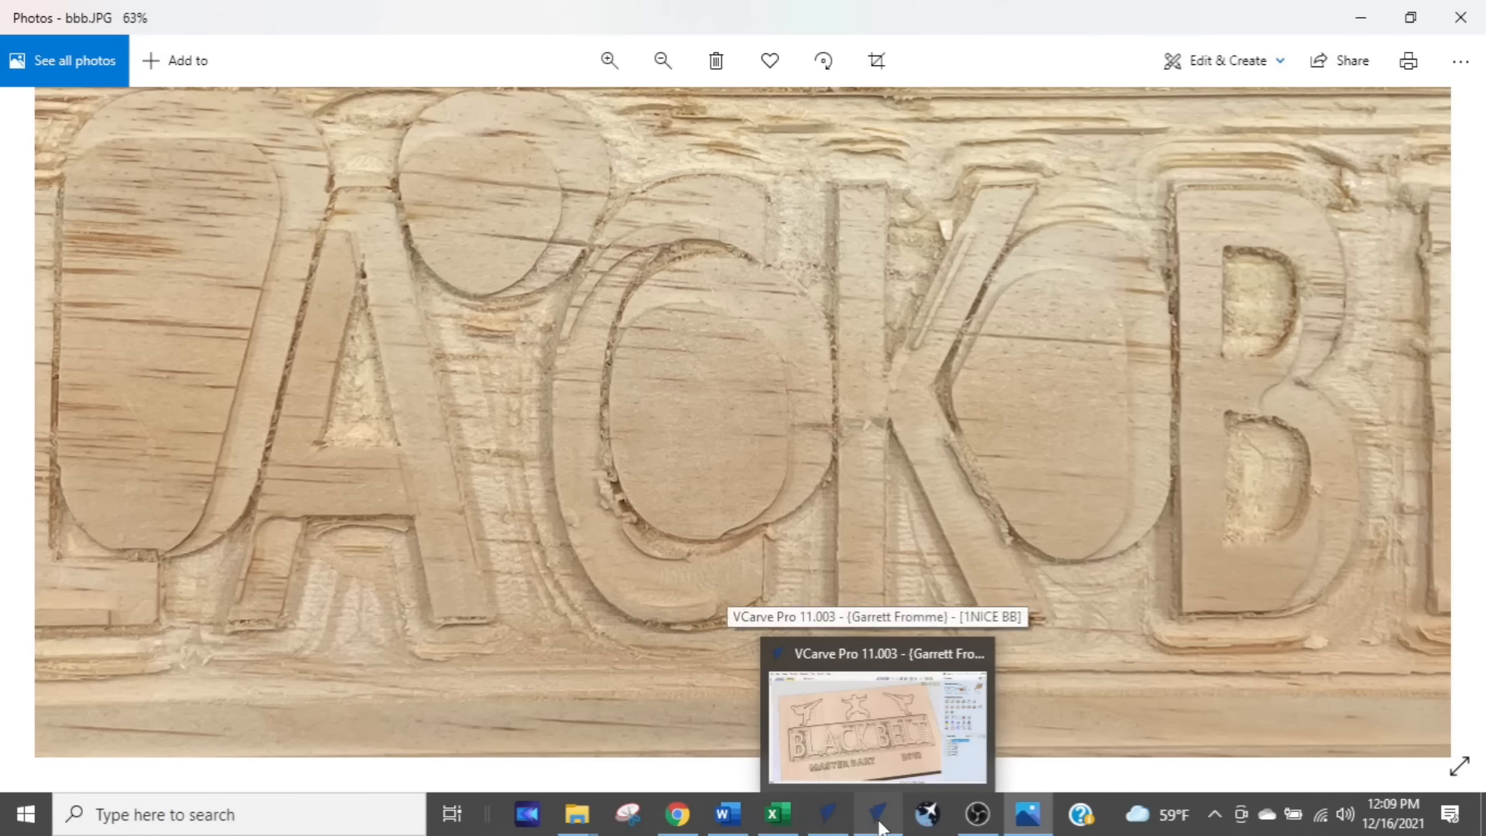
{"action": "left_click", "coordinate": [917, 263]}
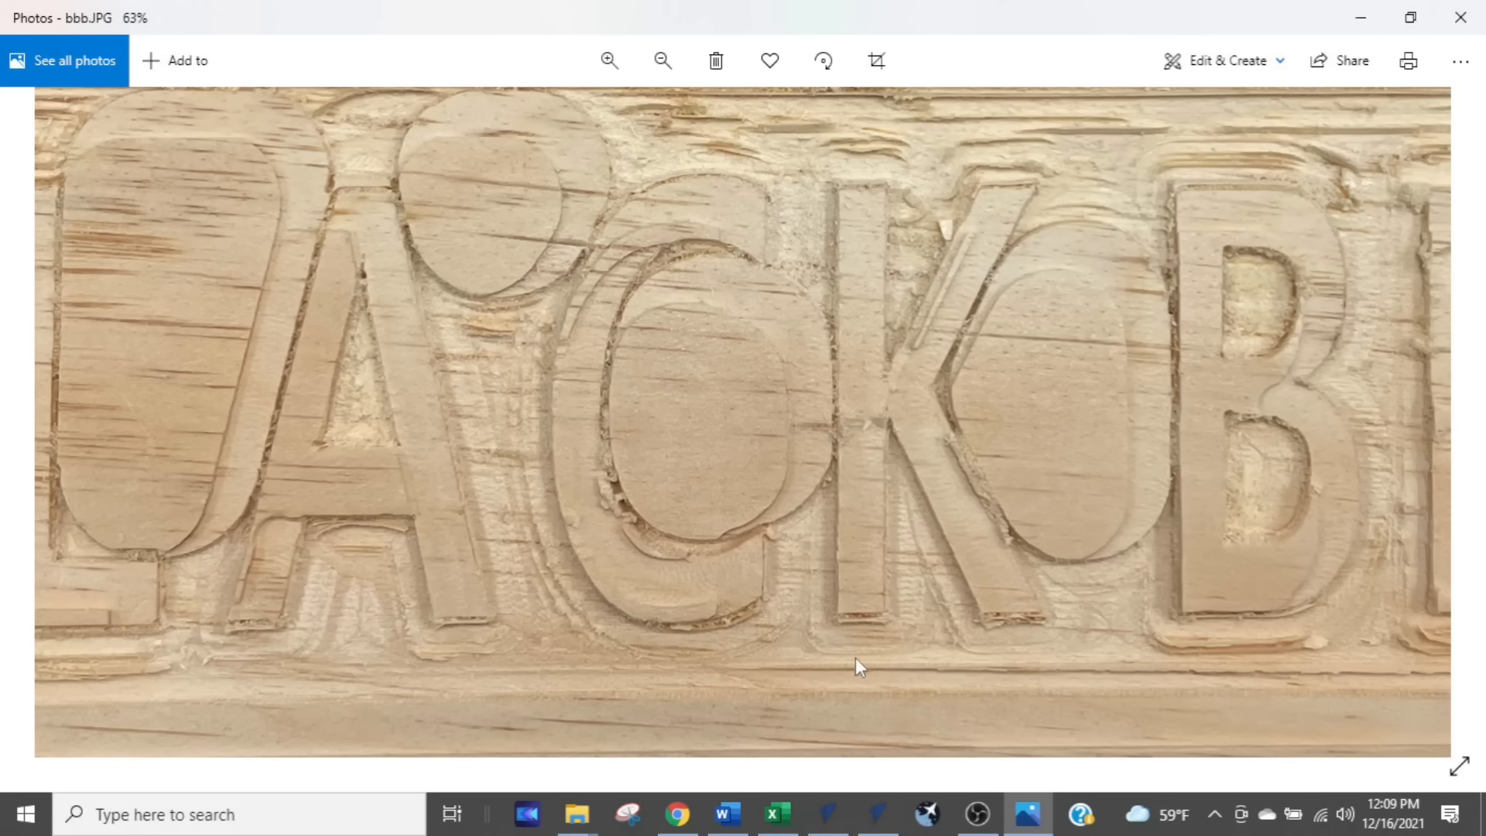
Step: Switch back to VCarve Pro and examine the simulated BLACK BELT carving in the 3D view
{"action": "left_click", "coordinate": [1022, 134]}
{"action": "left_click", "coordinate": [936, 128]}
{"action": "left_click", "coordinate": [867, 128]}
{"action": "left_click", "coordinate": [874, 814]}
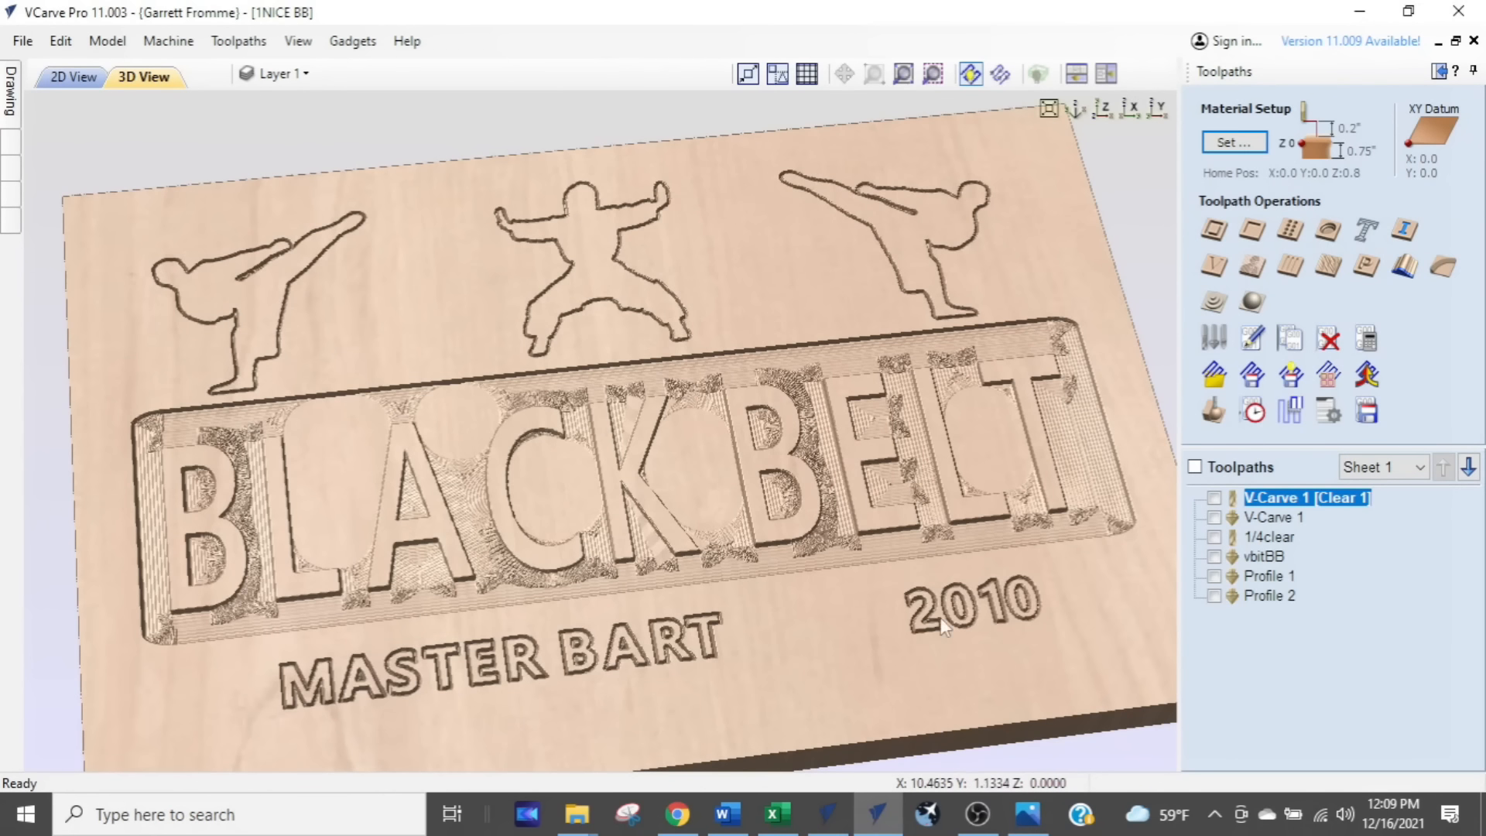
{"action": "left_click", "coordinate": [703, 374]}
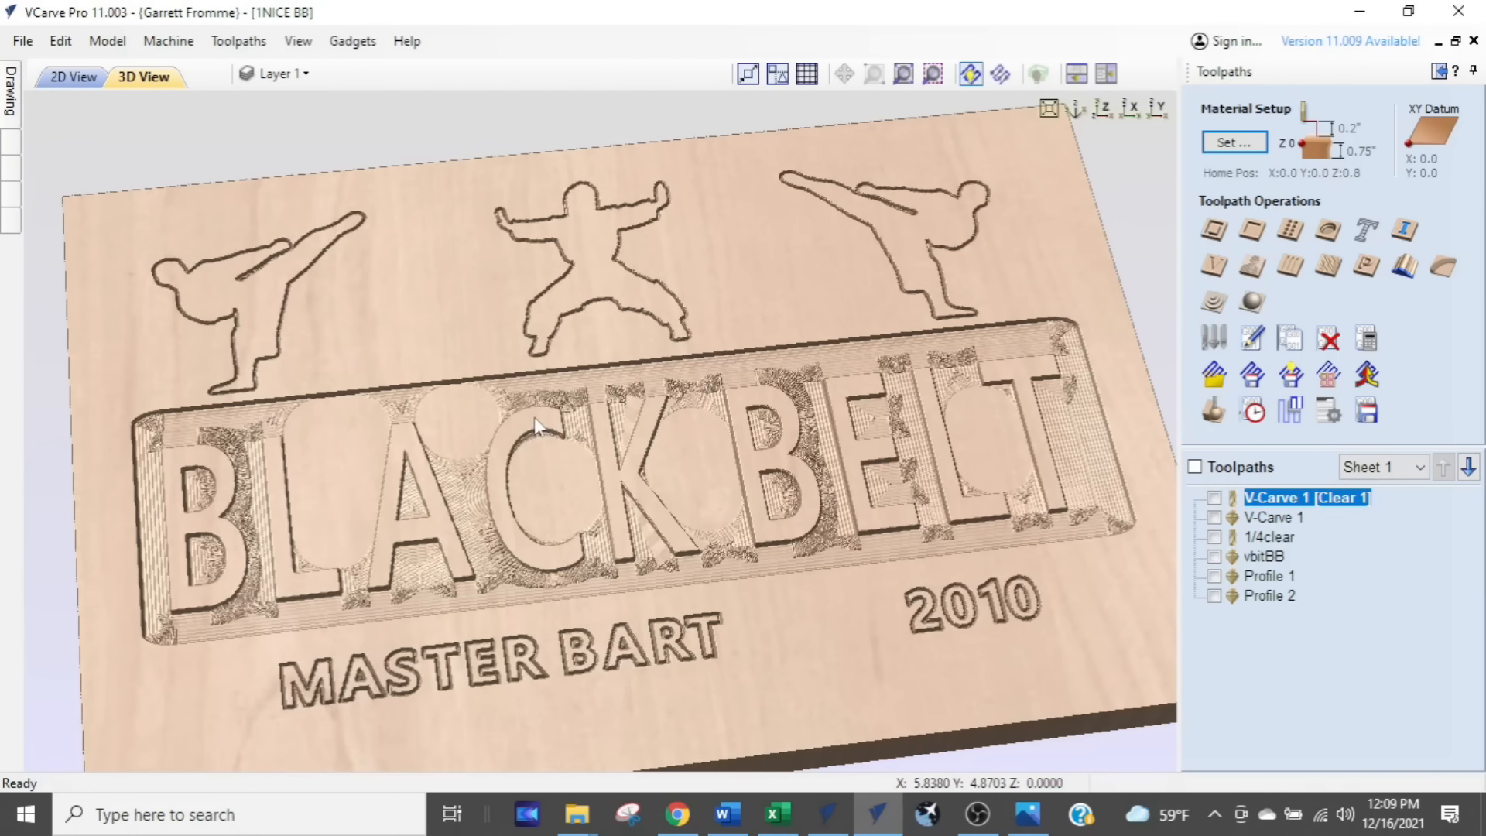
{"action": "scroll", "coordinate": [542, 413], "scroll_direction": "down", "scroll_amount": 2}
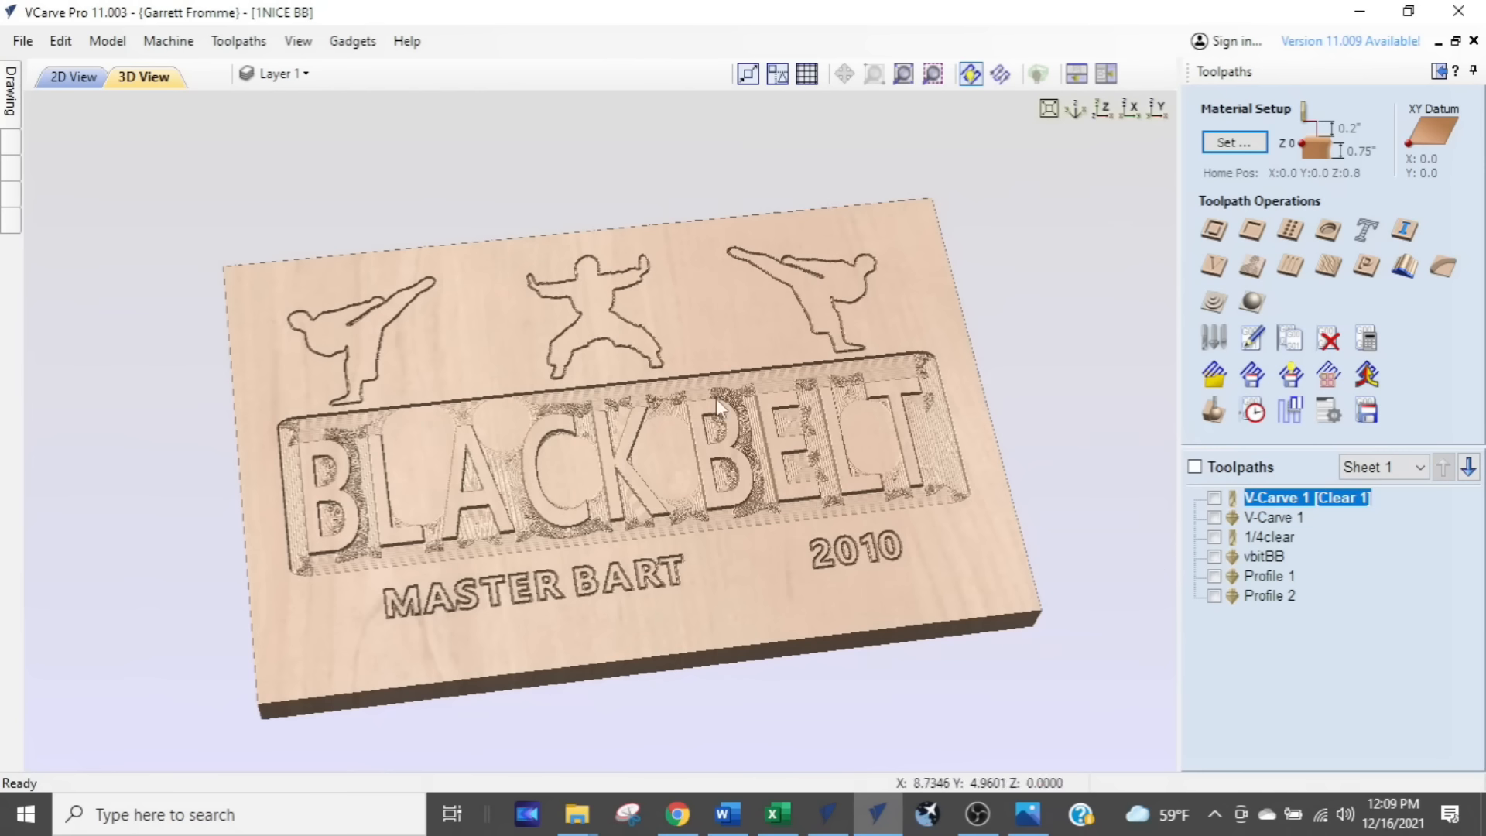
{"action": "left_click", "coordinate": [737, 396]}
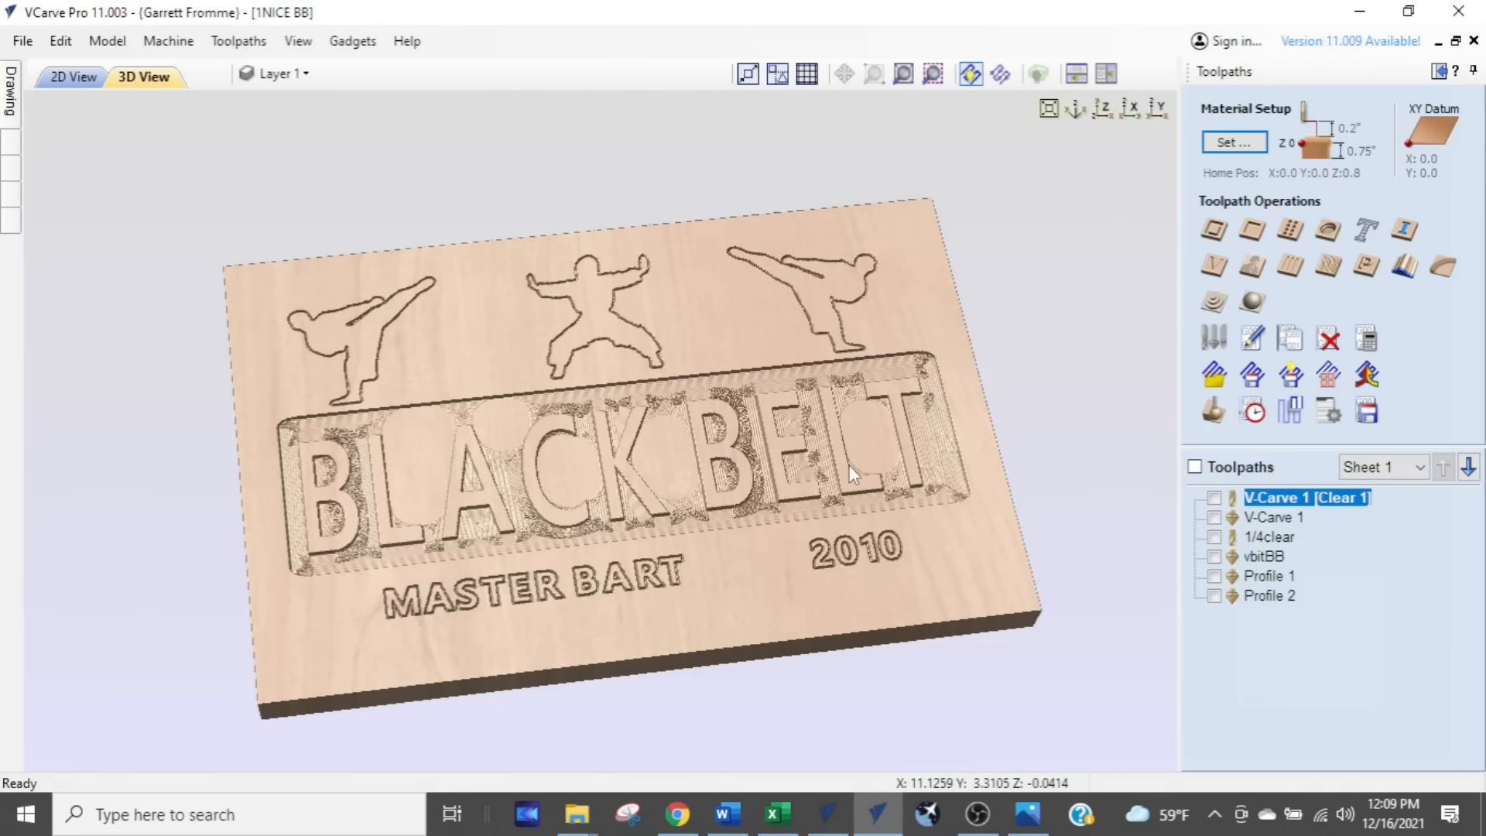
{"action": "key", "text": "ctrl"}
{"action": "key", "text": "ctrl"}
{"action": "key", "text": "ctrl"}
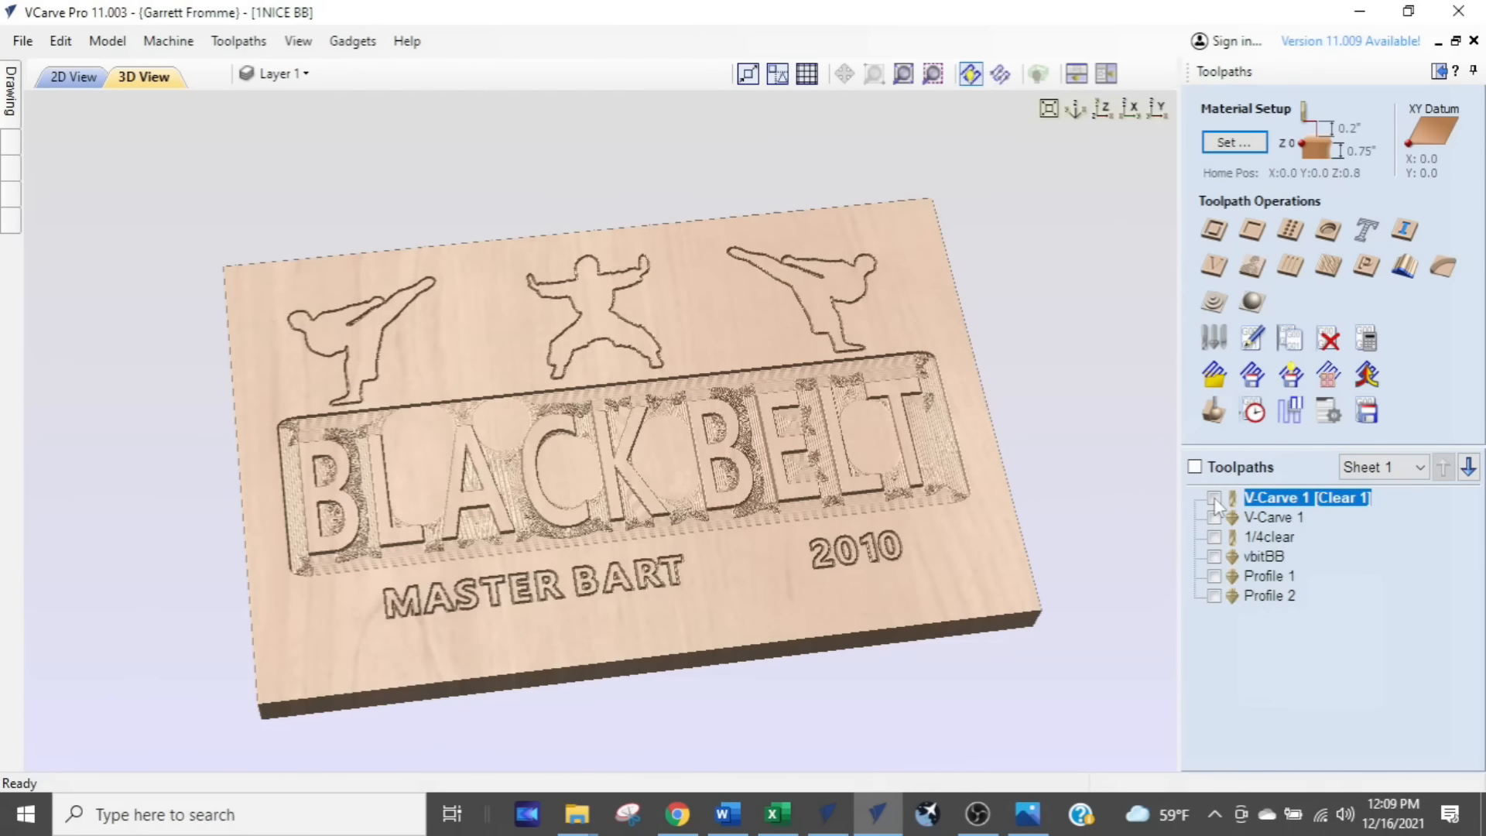
Step: Display the V-Carve 1 [Clear 1] toolpath, compare its clearing areas with the carved sign photo, and hide the toolpath again
{"action": "left_click", "coordinate": [1213, 498]}
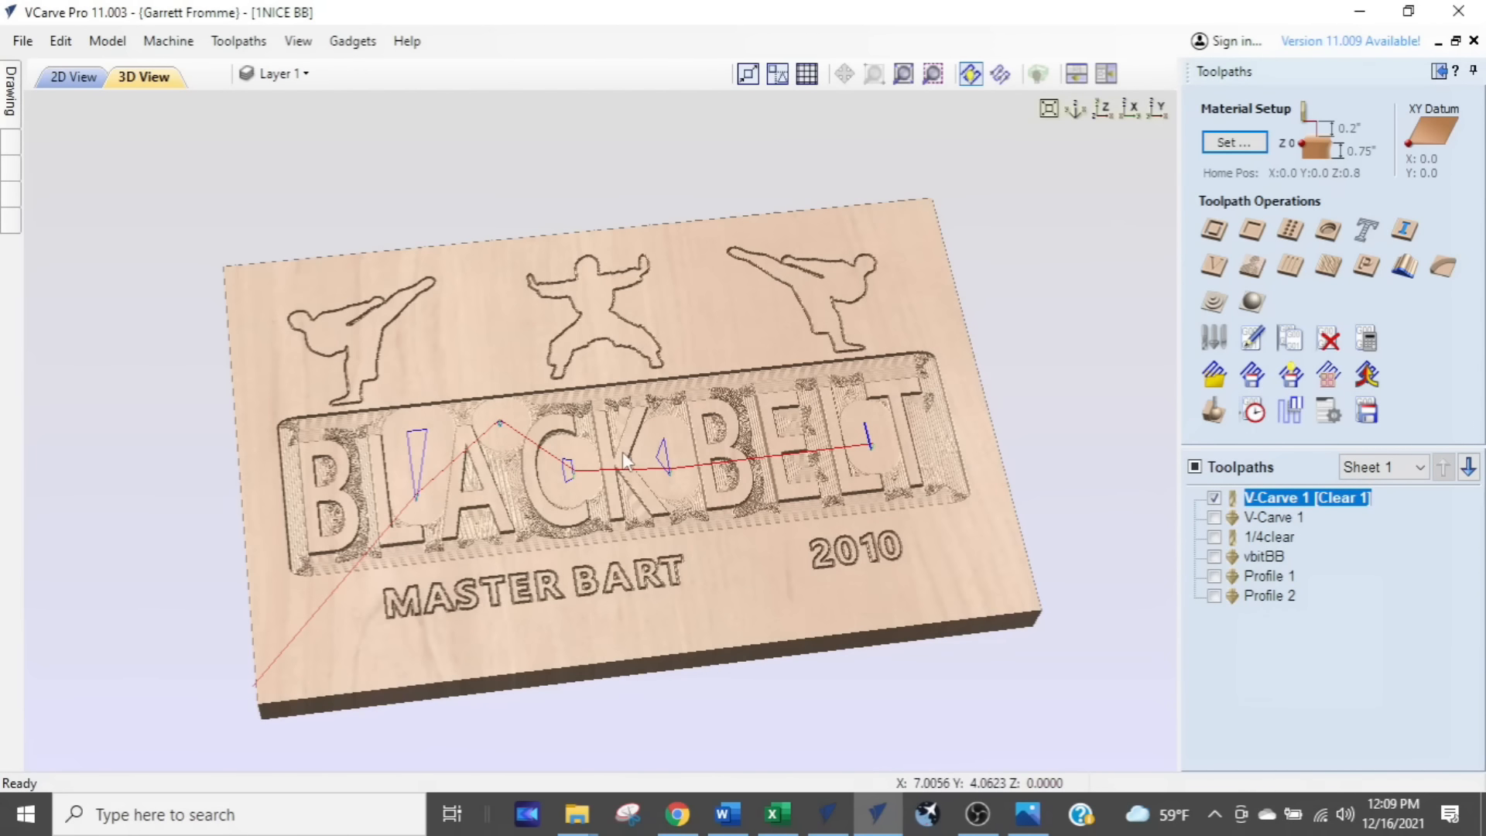
{"action": "scroll", "coordinate": [623, 452], "scroll_direction": "up", "scroll_amount": 4}
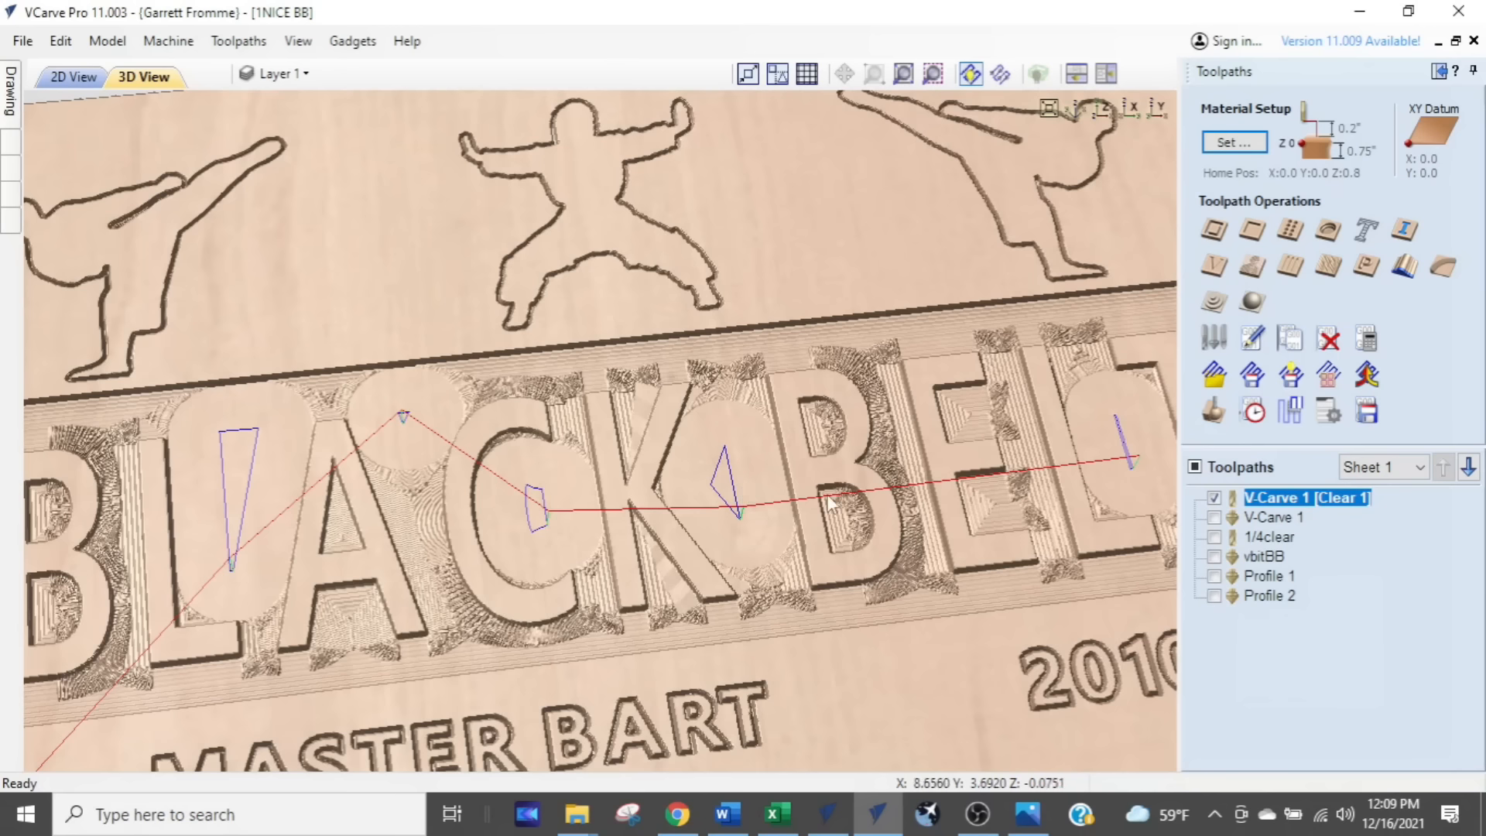
{"action": "left_click", "coordinate": [1260, 501]}
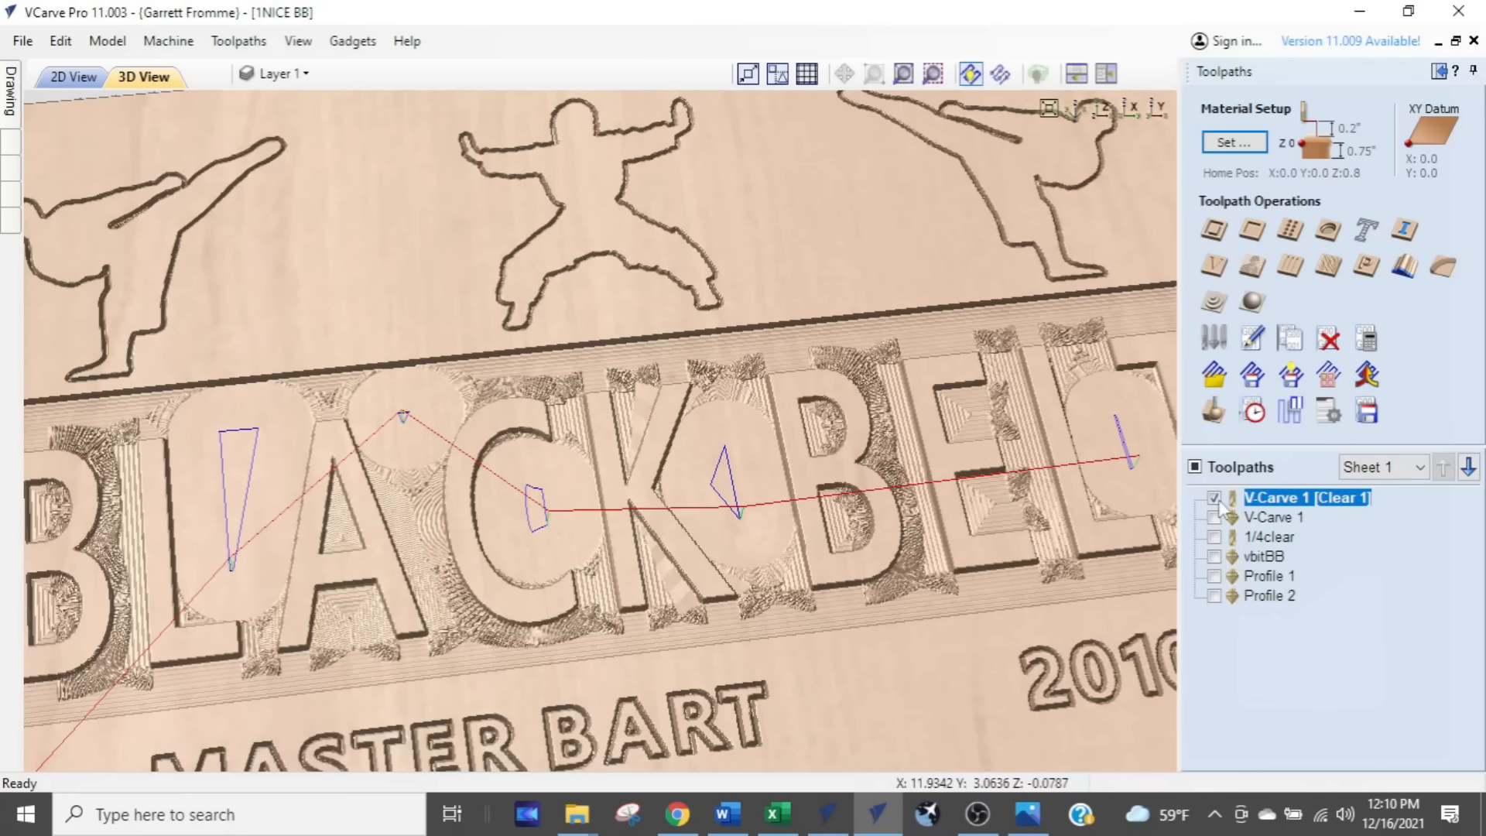
{"action": "left_click", "coordinate": [1027, 811]}
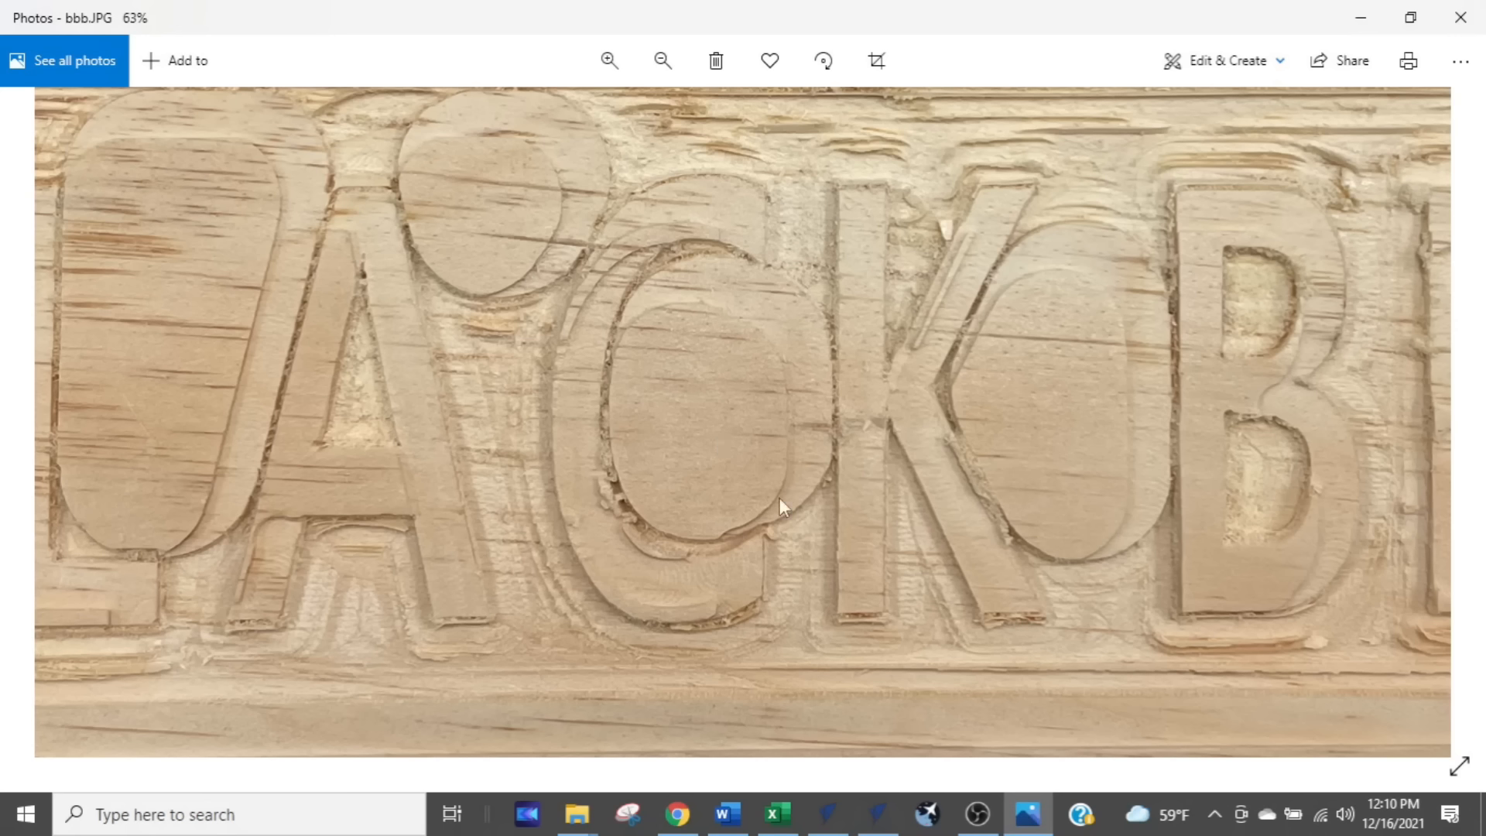
{"action": "left_click", "coordinate": [882, 821]}
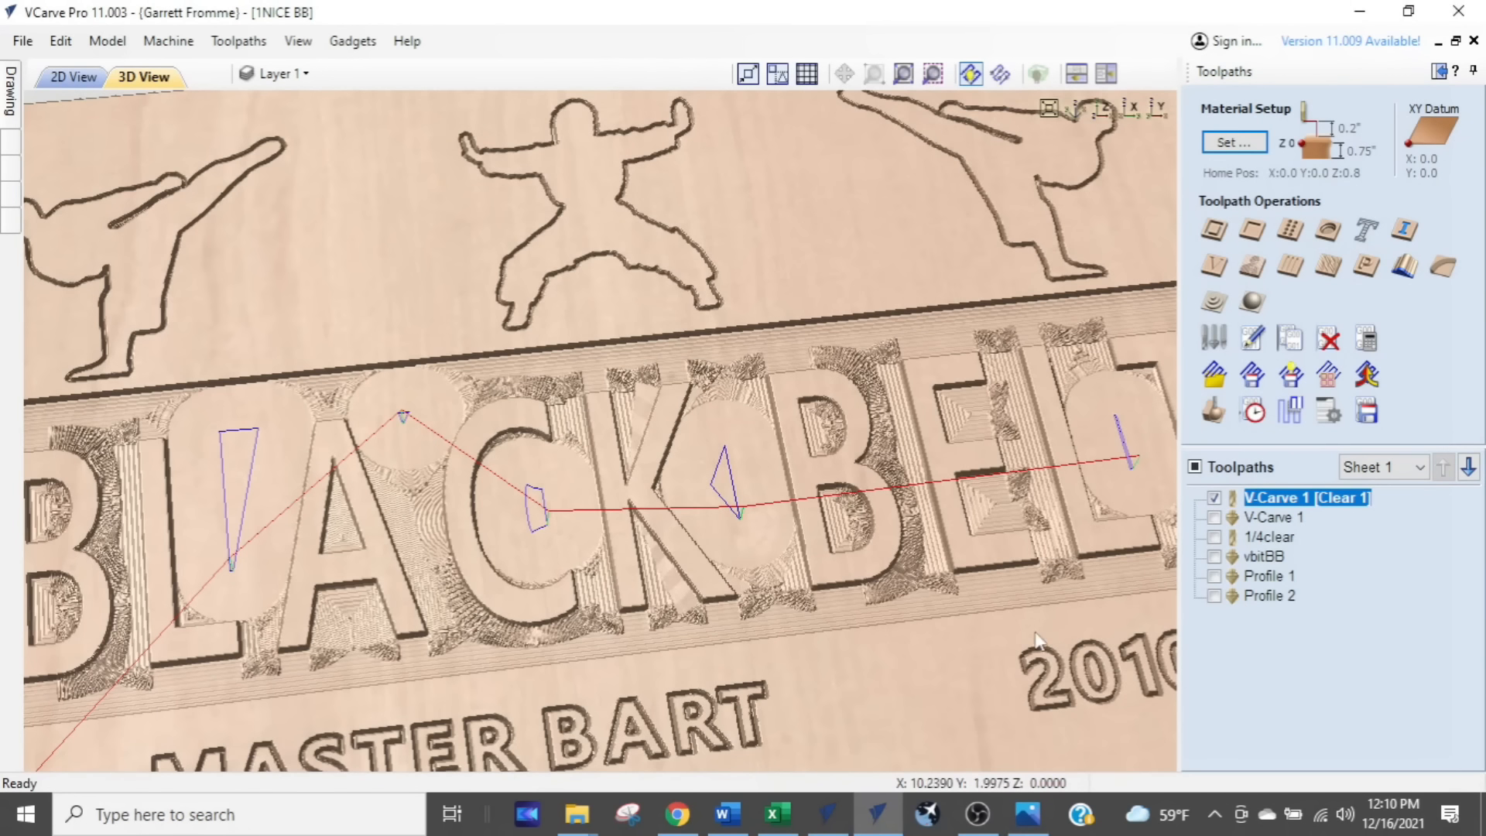
{"action": "left_click", "coordinate": [1214, 498]}
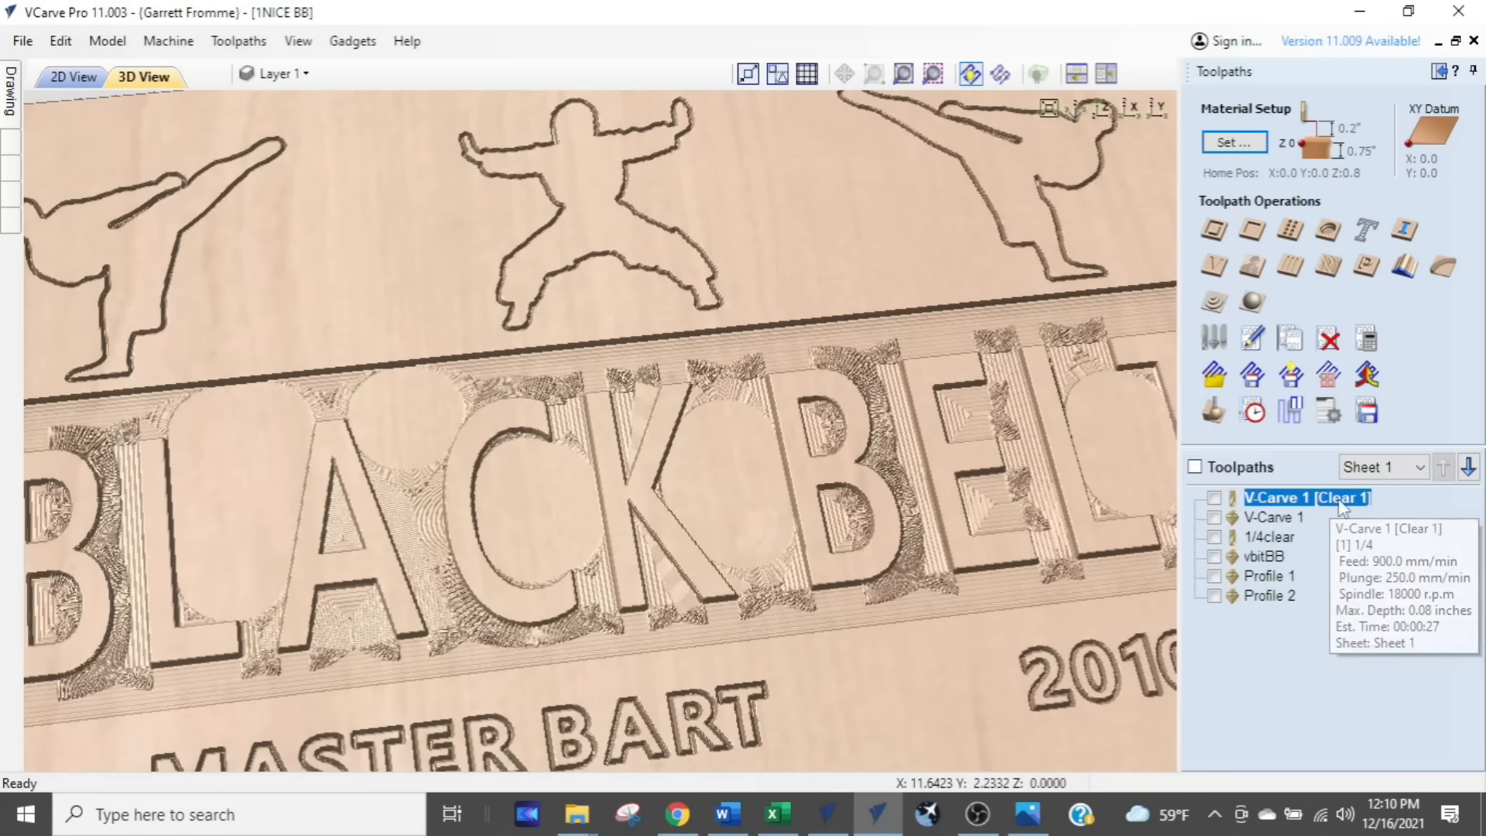
Step: Display the V-Carve 1 toolpath, inspect its coverage around the BLACK BELT letters up close, and hide it
{"action": "left_click", "coordinate": [1213, 518]}
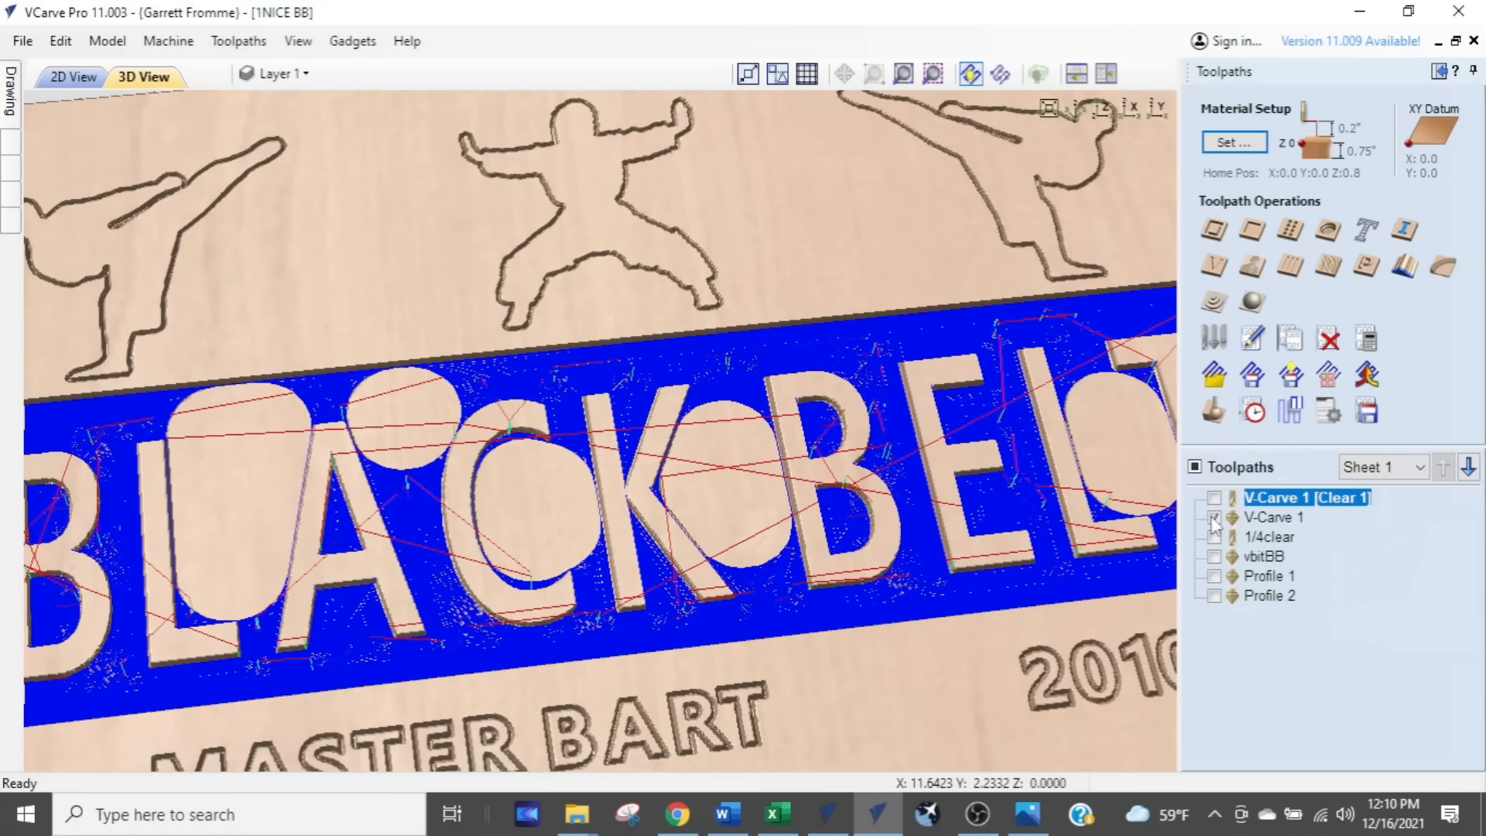
{"action": "scroll", "coordinate": [504, 480], "scroll_direction": "down", "scroll_amount": 3}
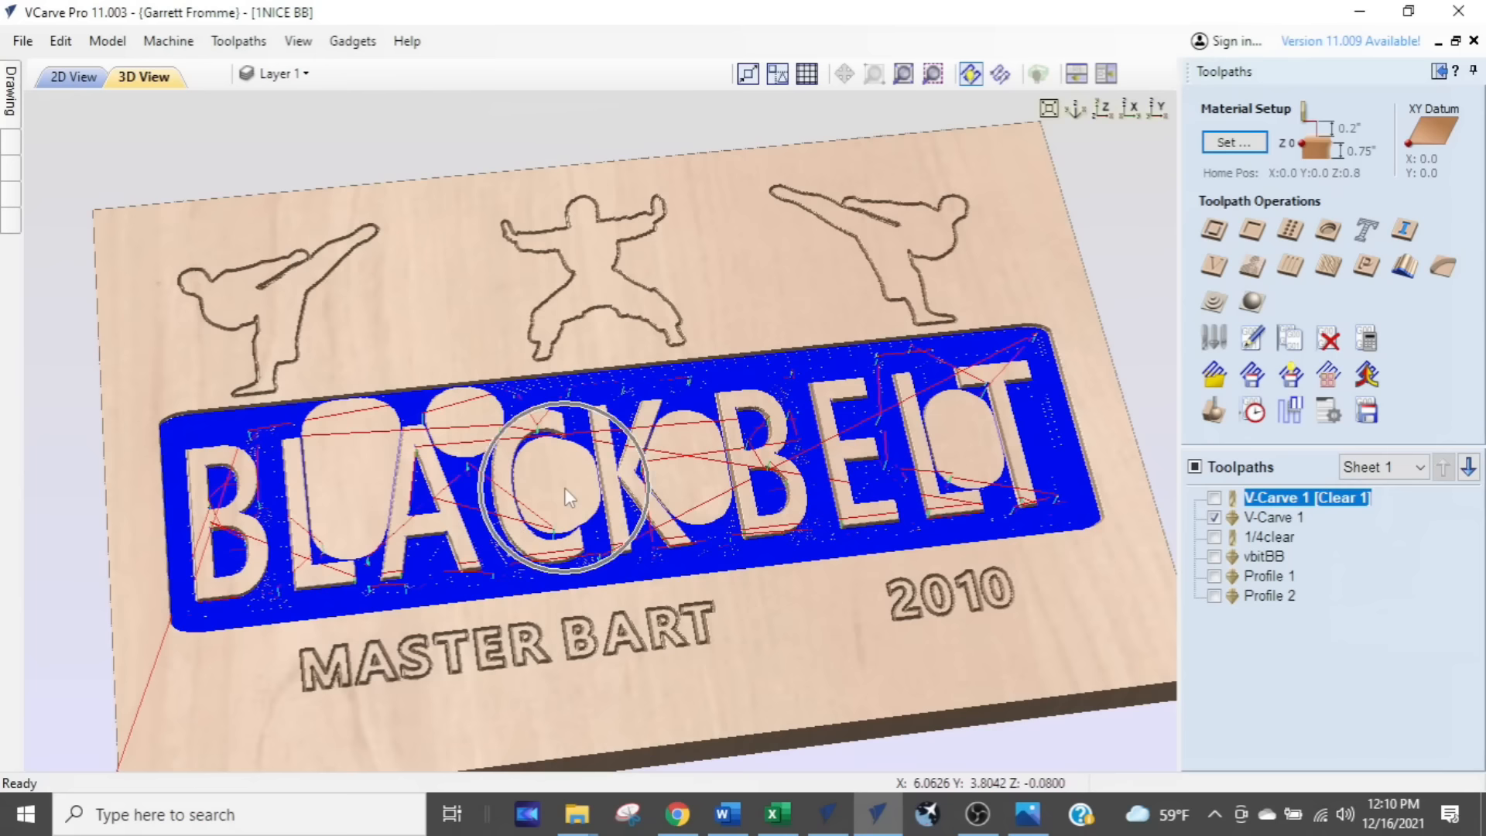
{"action": "scroll", "coordinate": [565, 488], "scroll_direction": "up", "scroll_amount": 5}
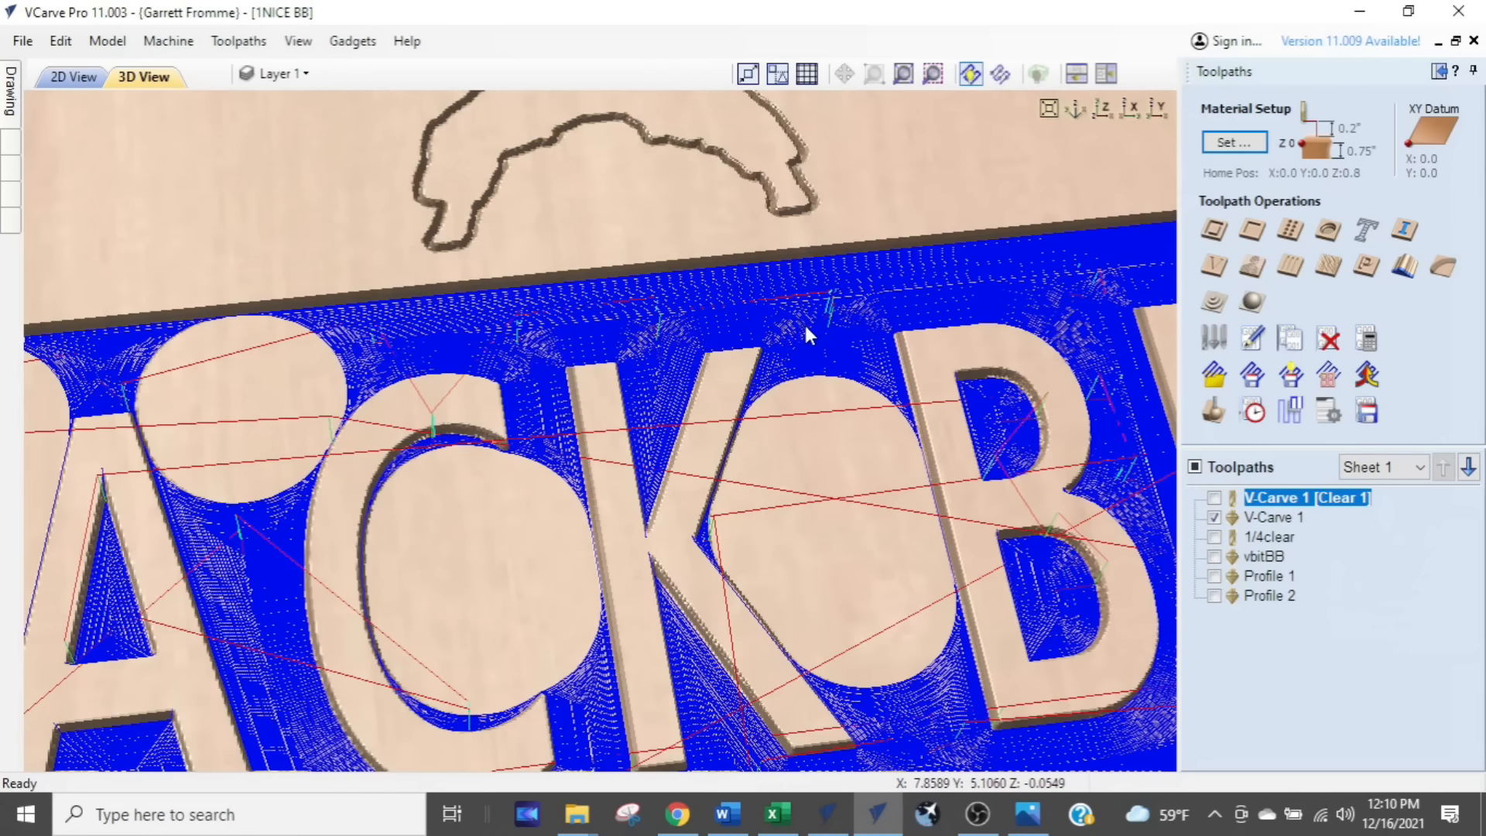
{"action": "left_click", "coordinate": [1213, 517]}
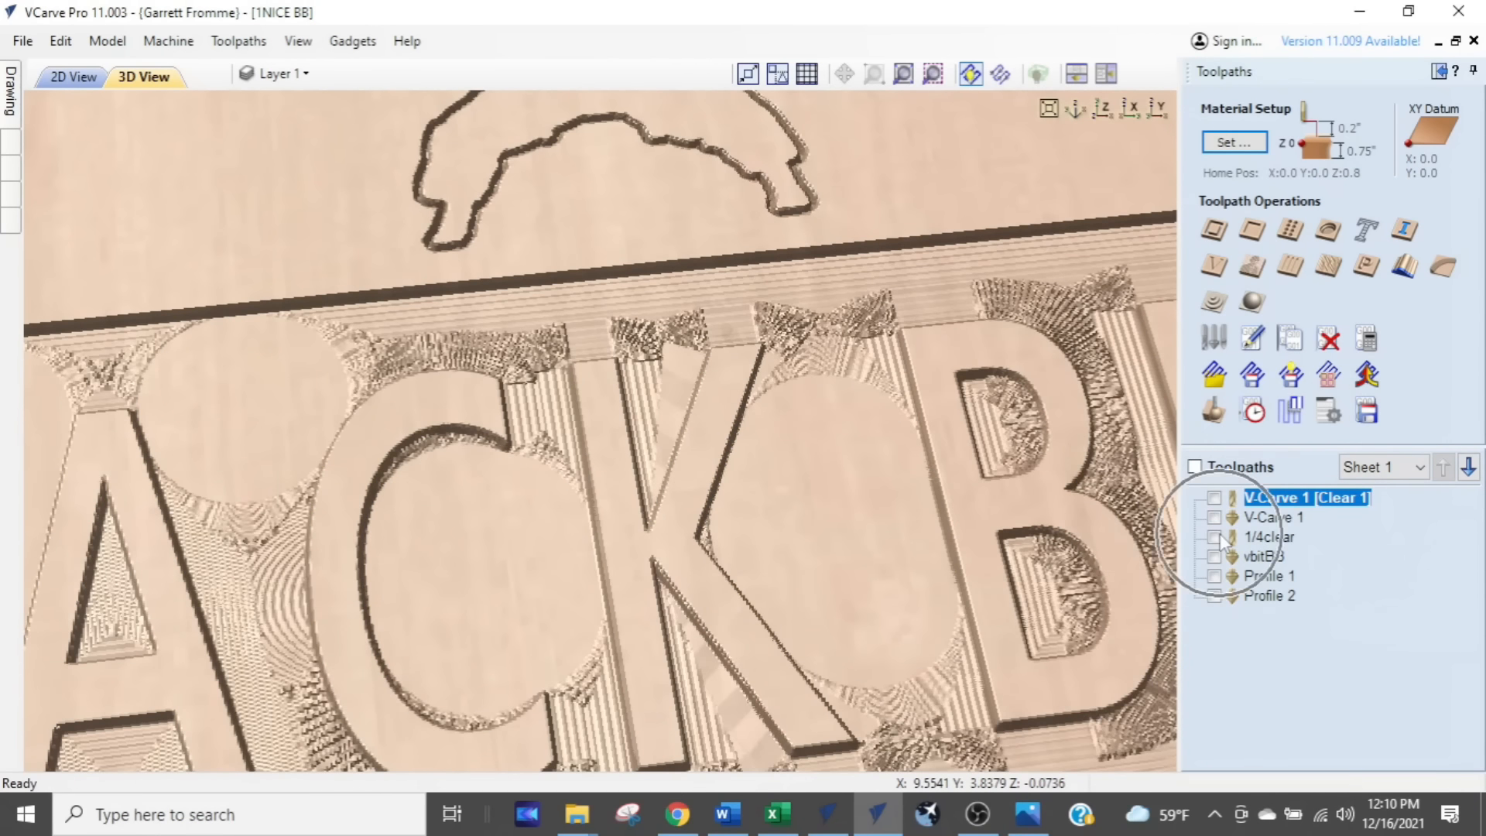
Step: Display the 1/4clear toolpath, inspect its cuts between the BLACK BELT letters, and hide it
{"action": "left_click", "coordinate": [1215, 537]}
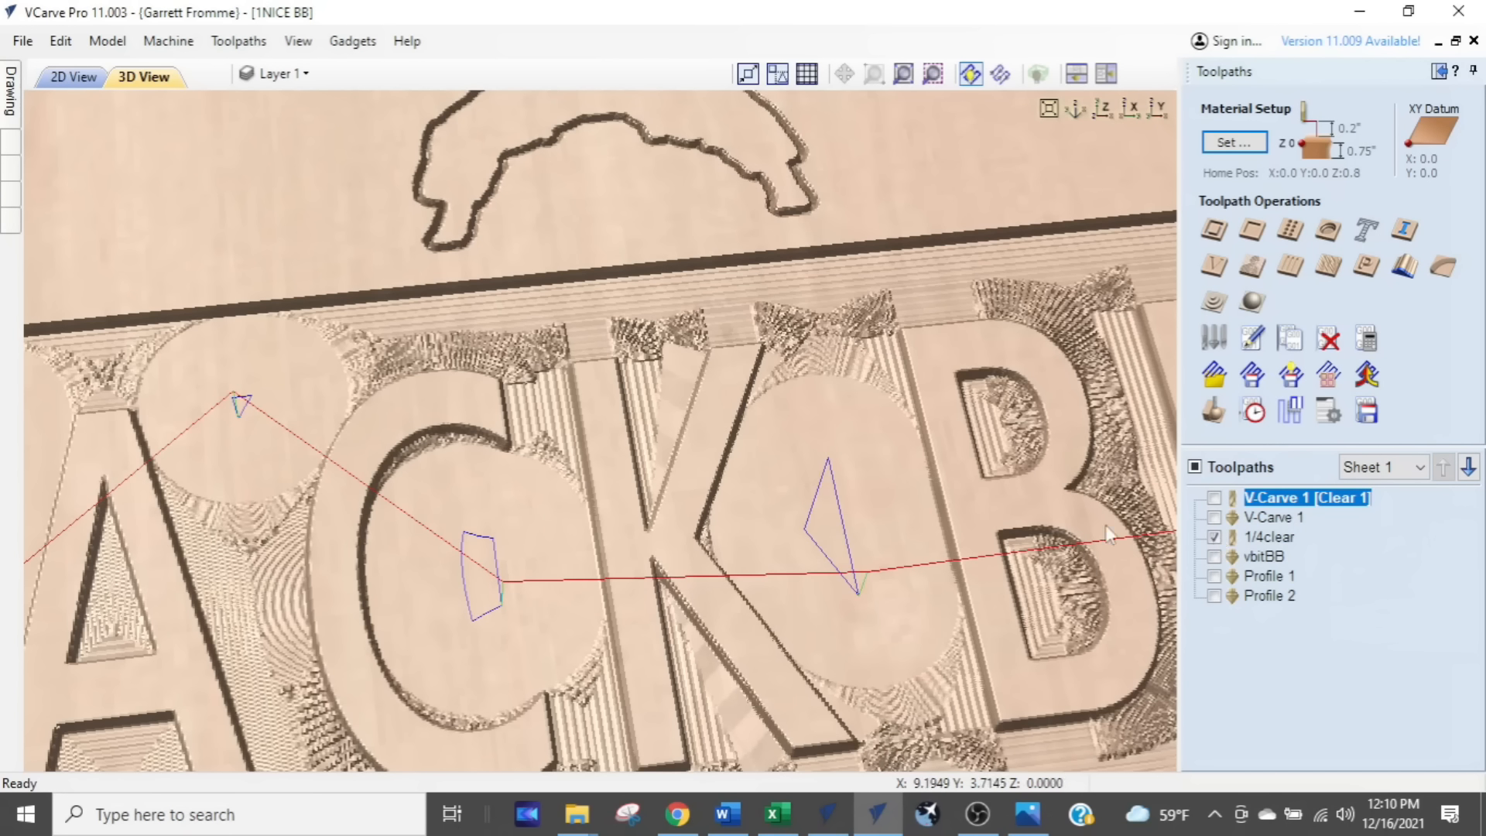
{"action": "scroll", "coordinate": [901, 591], "scroll_direction": "down", "scroll_amount": 3}
{"action": "scroll", "coordinate": [900, 591], "scroll_direction": "down", "scroll_amount": 2}
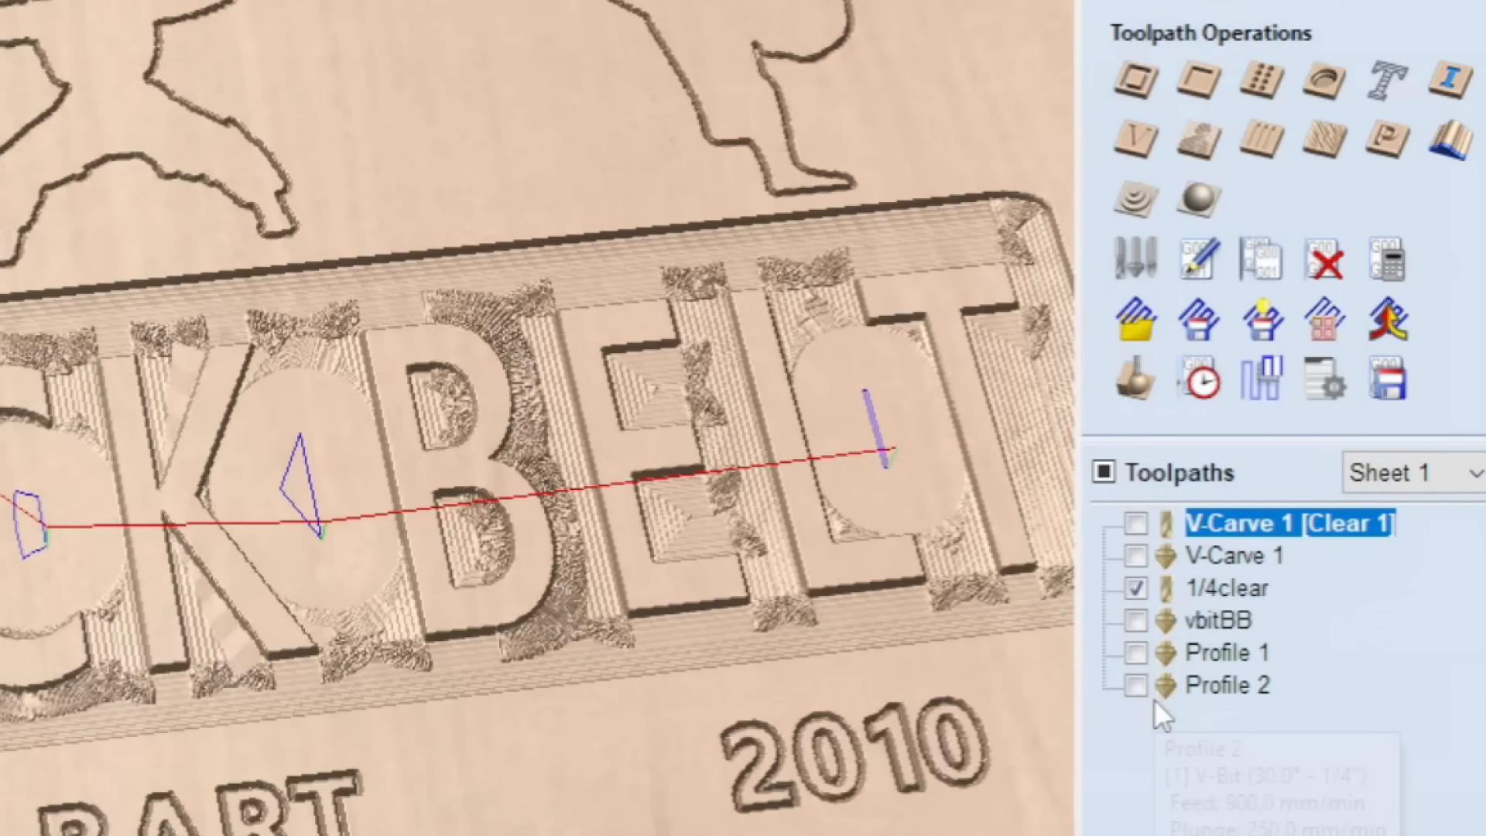
{"action": "mouse_move", "coordinate": [1165, 702]}
{"action": "left_click", "coordinate": [1135, 588]}
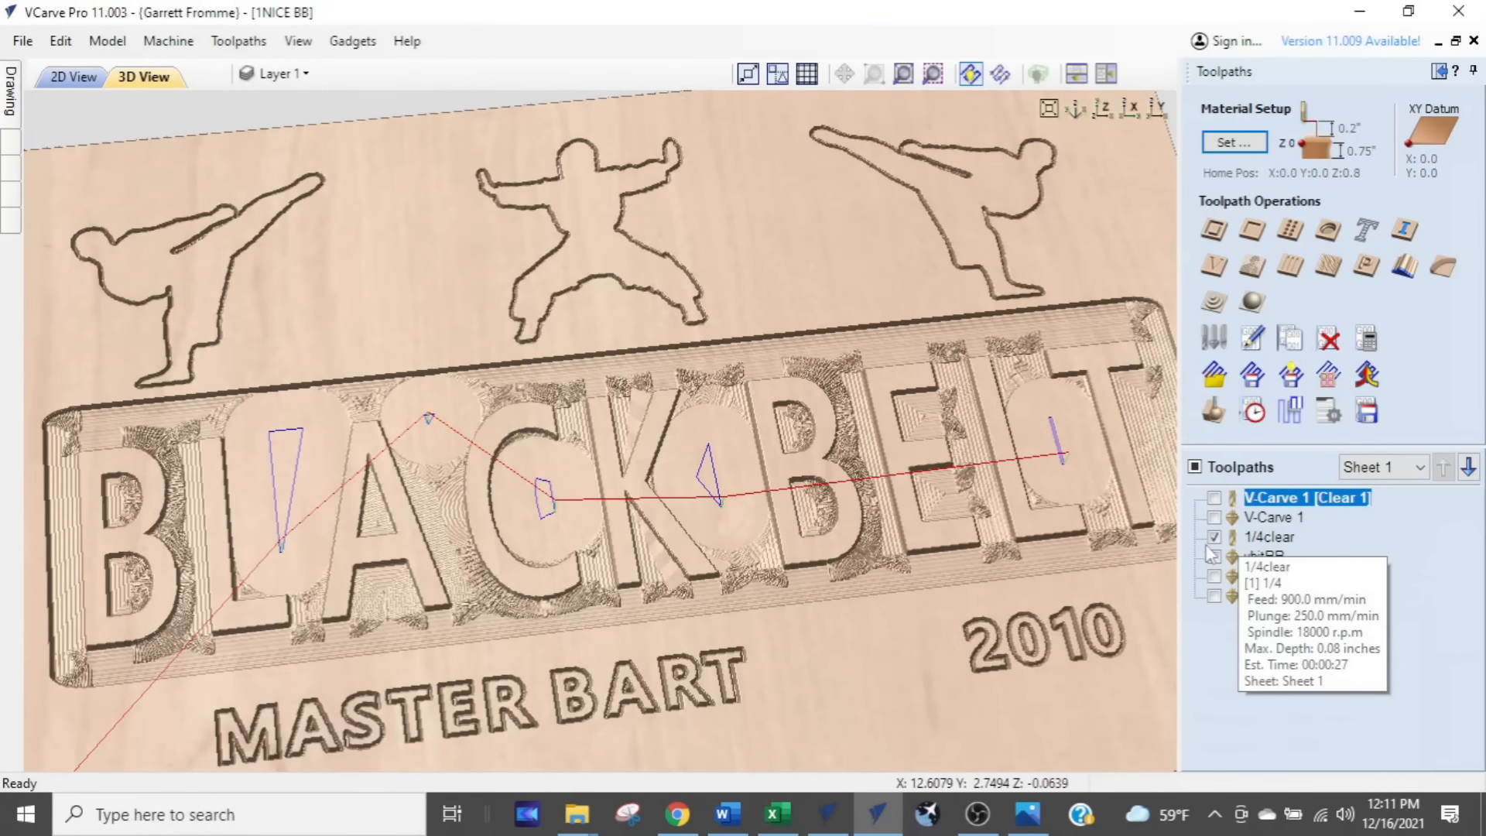
{"action": "left_click", "coordinate": [1212, 542]}
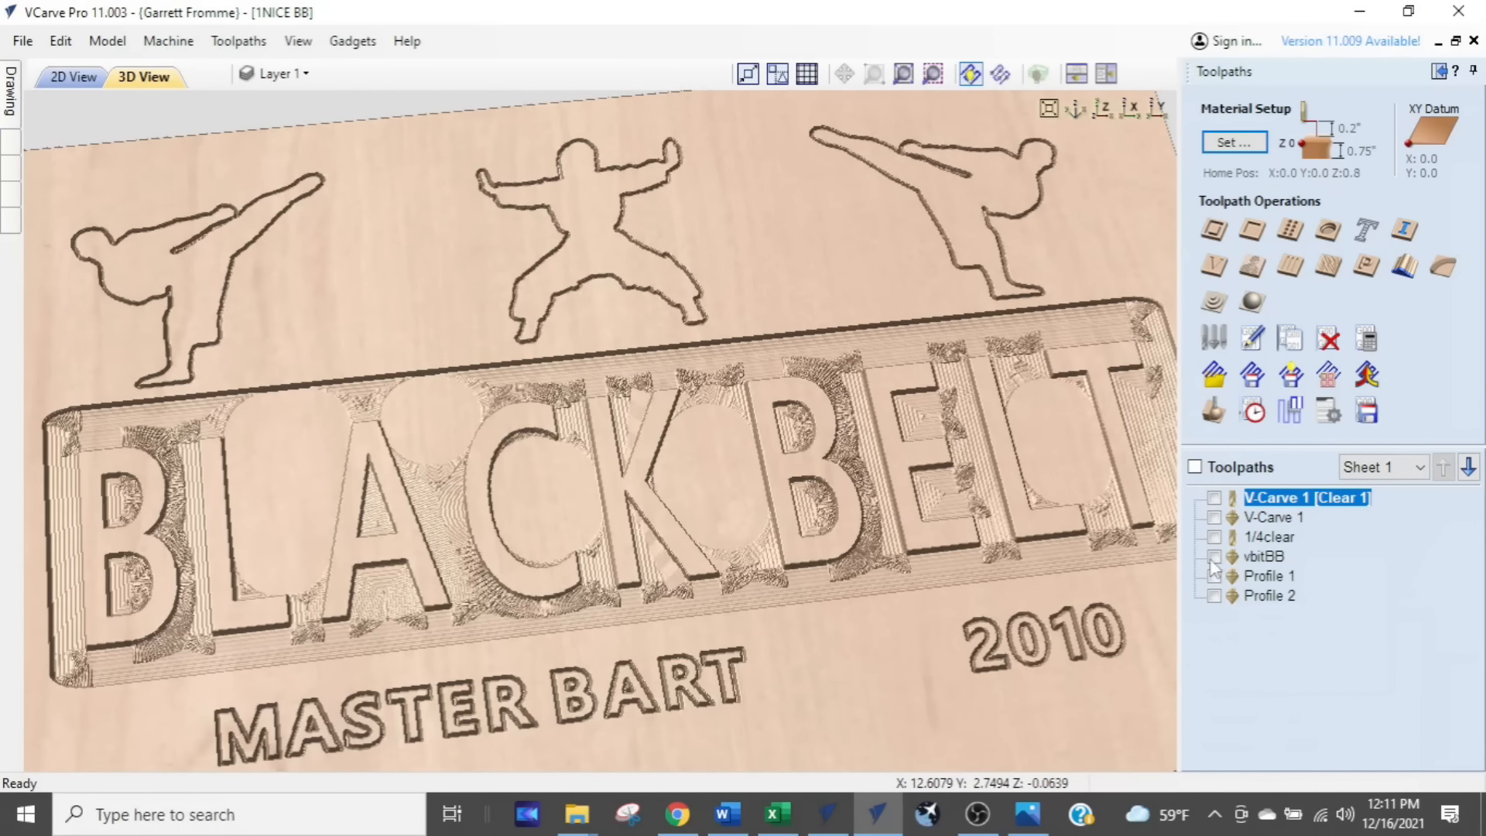
Step: Inspect the vbitBB toolpath around the BLACK BELT letters, and display the Profile 1 toolpath in its place
{"action": "left_click", "coordinate": [1214, 557]}
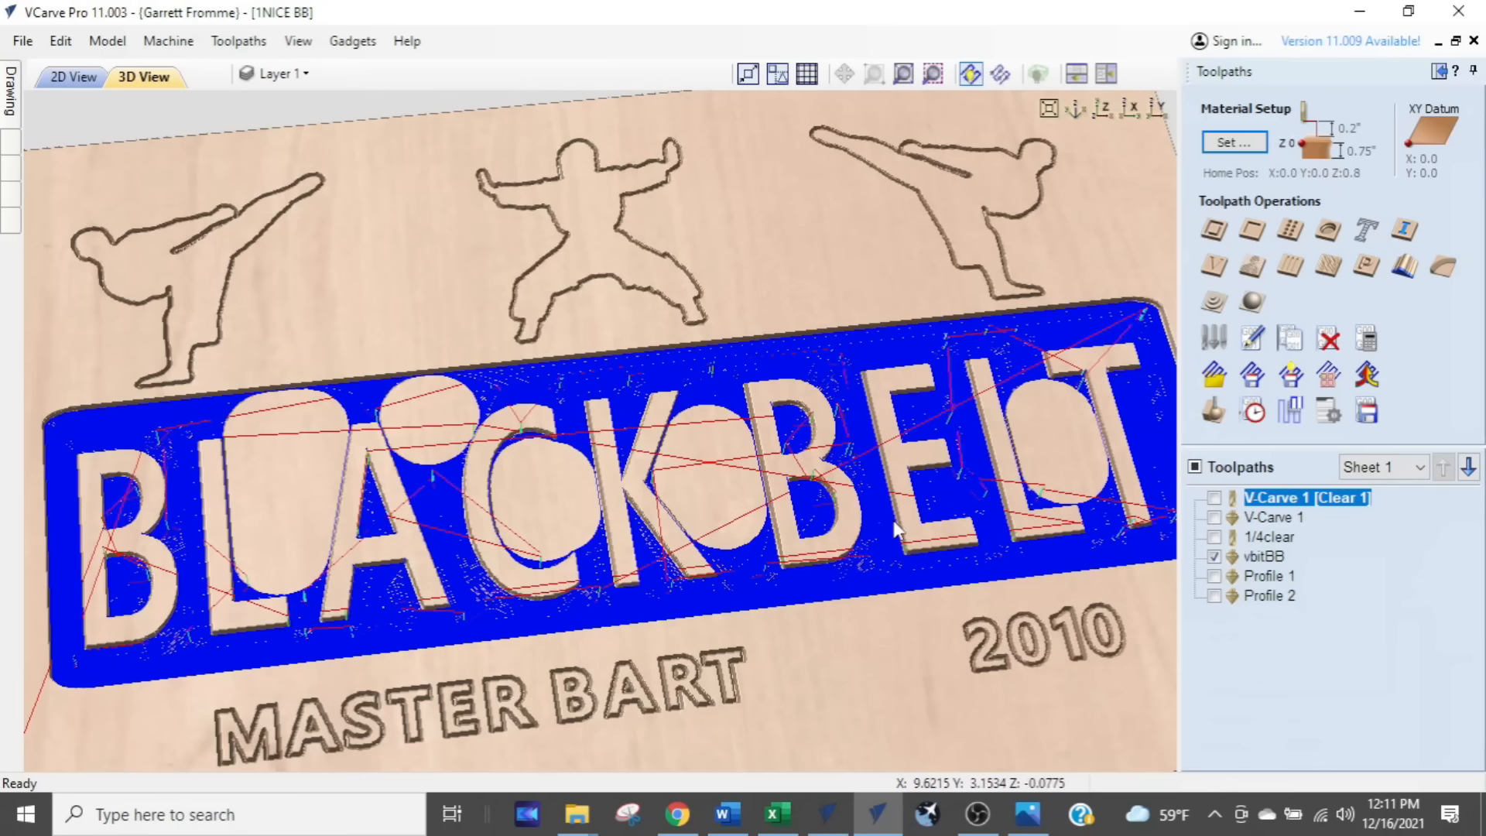
{"action": "mouse_move", "coordinate": [690, 491]}
{"action": "left_mouse_down"}
{"action": "mouse_move", "coordinate": [686, 525]}
{"action": "mouse_move", "coordinate": [684, 509]}
{"action": "left_mouse_up"}
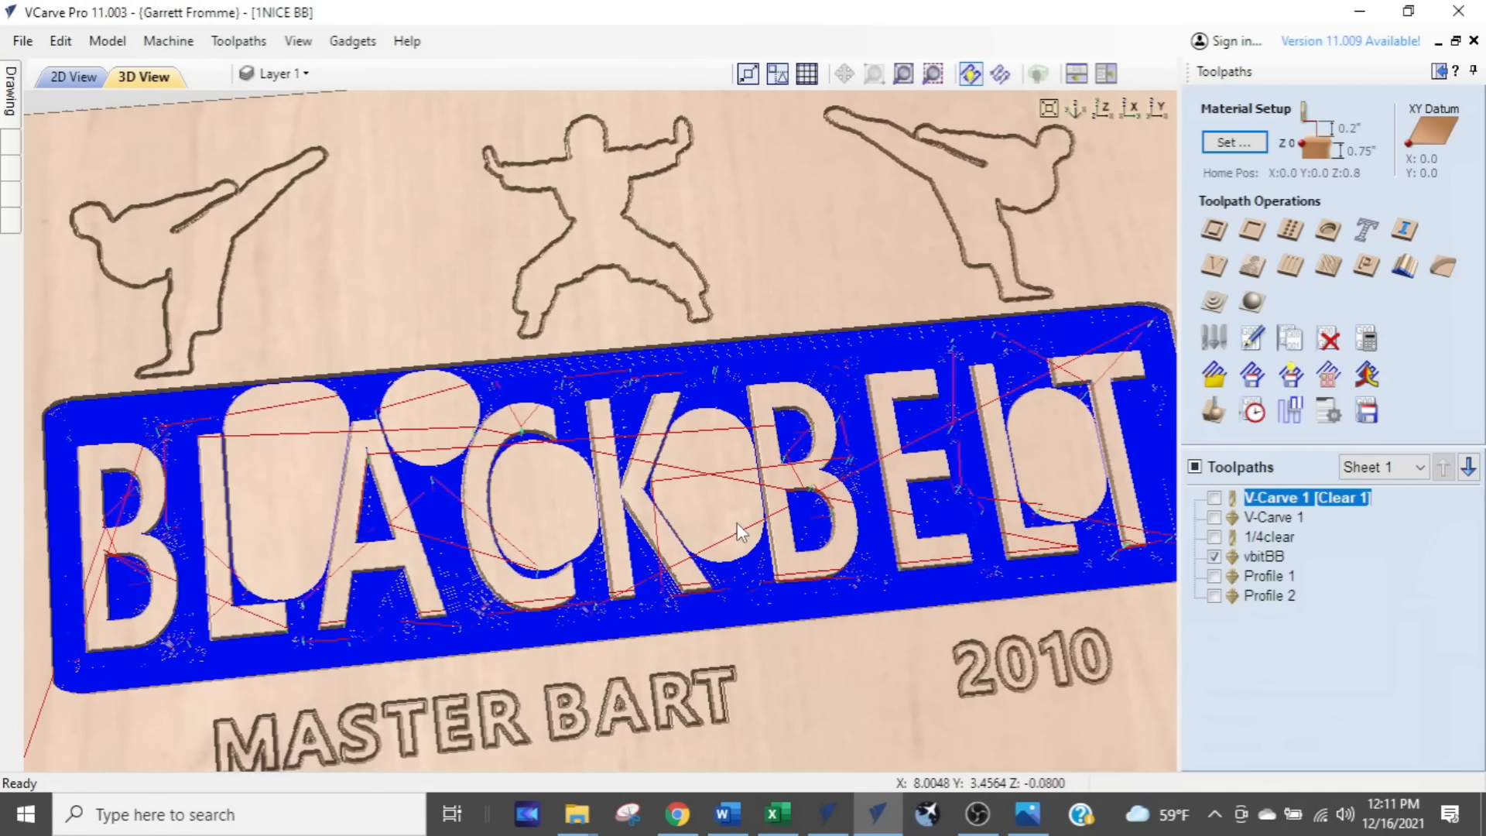
{"action": "left_click", "coordinate": [1214, 558]}
{"action": "left_click", "coordinate": [1213, 575]}
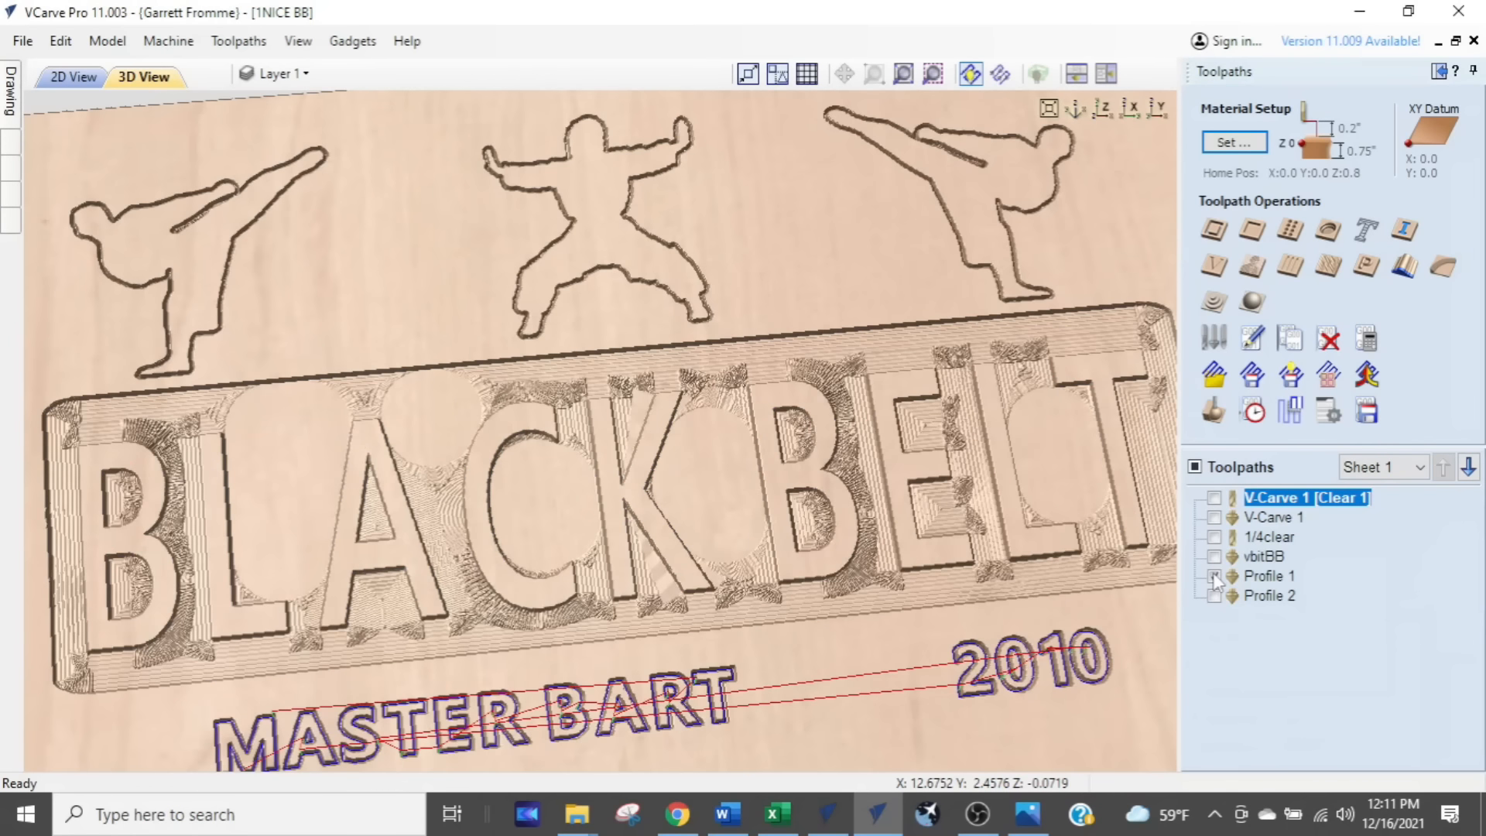
Step: Show the Profile 1 and Profile 2 toolpaths one at a time on the 3D model of the sign, and hide them again
{"action": "scroll", "coordinate": [716, 576], "scroll_direction": "down", "scroll_amount": 3}
{"action": "middle_click_drag", "start_coordinate": [715, 575], "coordinate": [711, 462]}
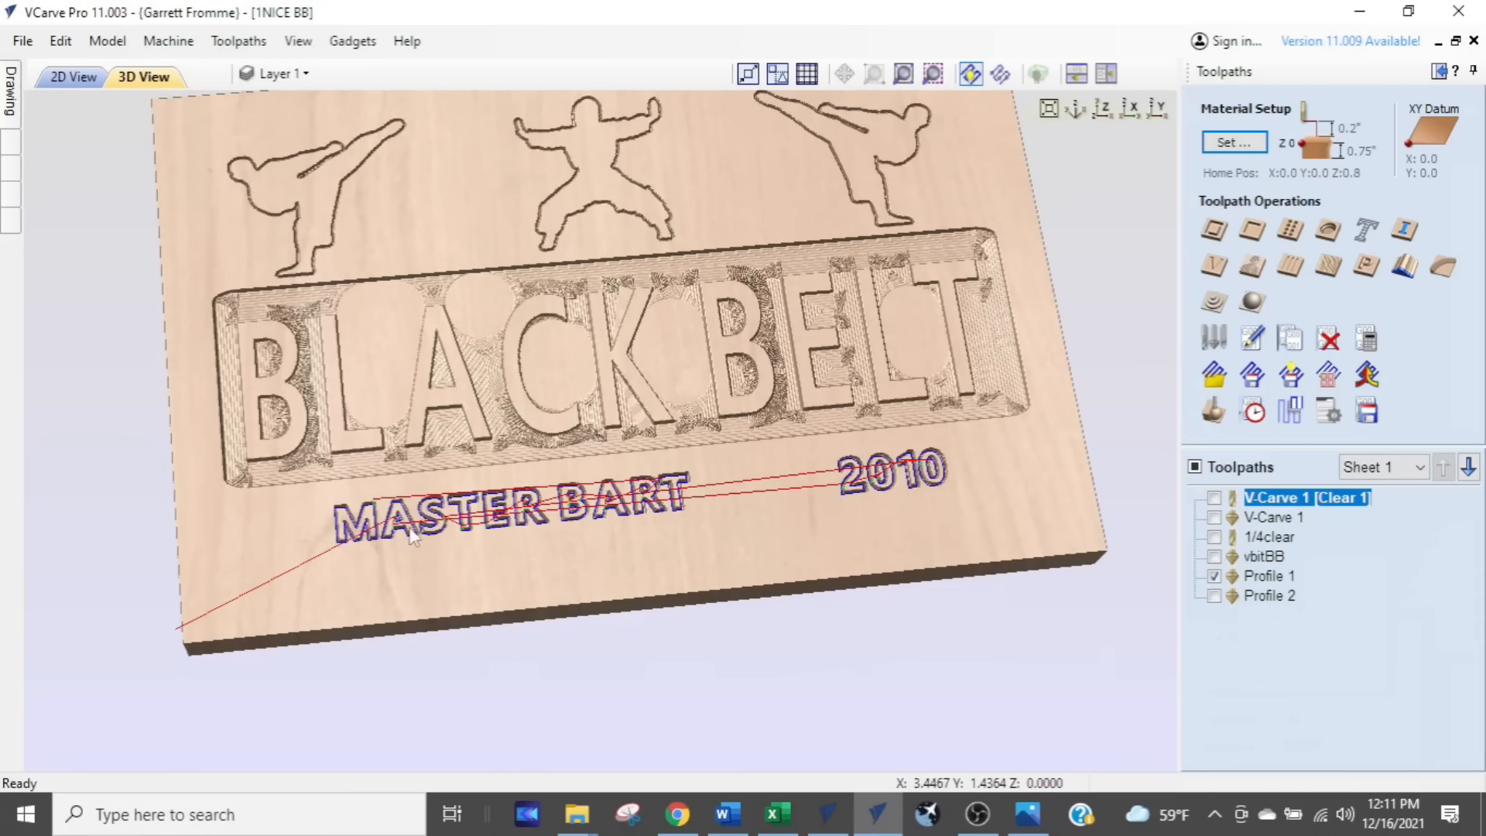
{"action": "left_click", "coordinate": [1213, 577]}
{"action": "left_click", "coordinate": [1214, 596]}
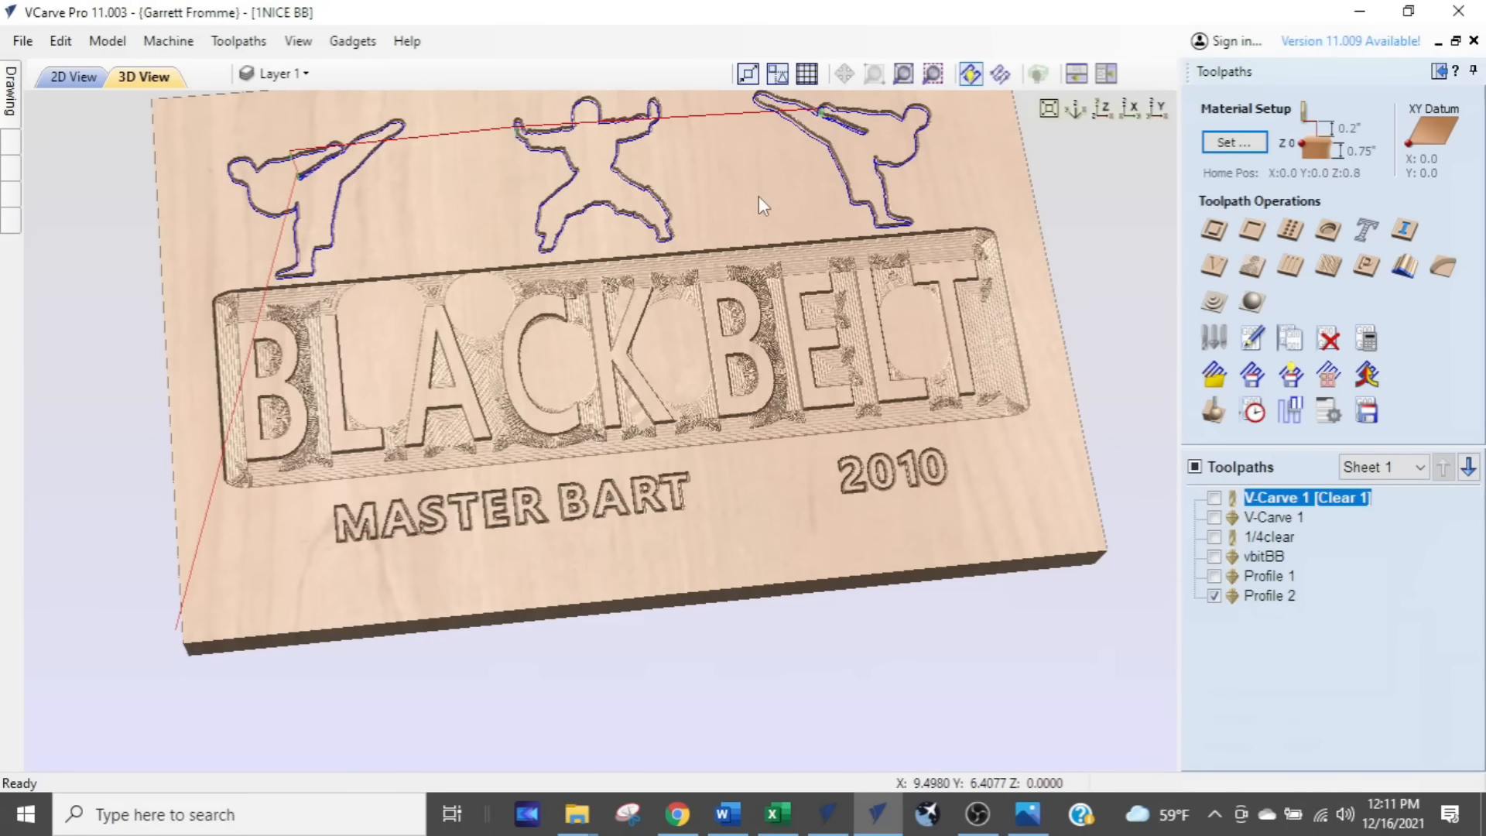
{"action": "left_click", "coordinate": [1213, 596]}
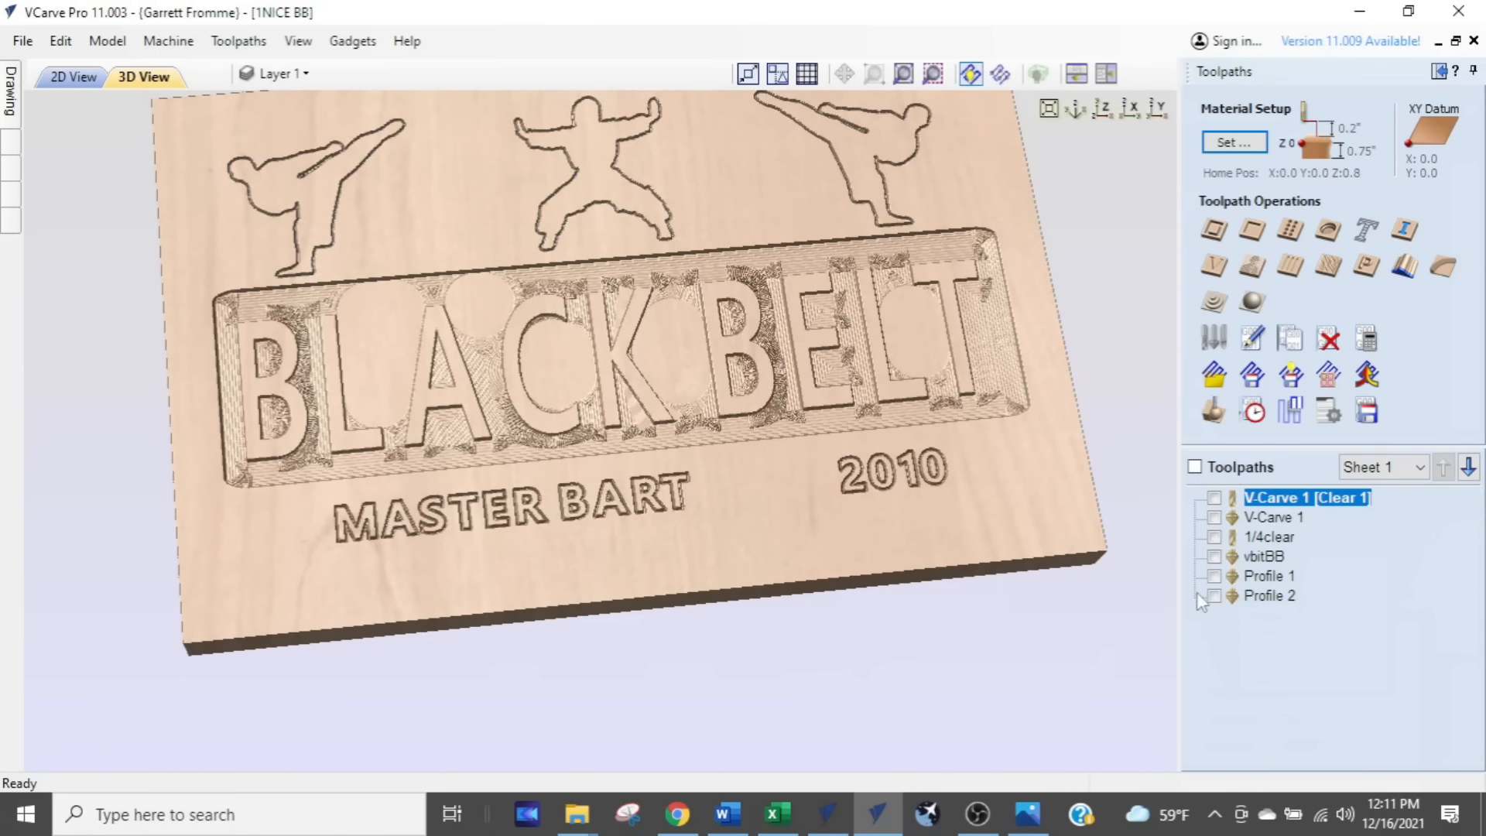
Step: Show the V-Carve 1 toolpath and its clearance toolpath one at a time over the BLACK BELT lettering, and hide both
{"action": "left_click", "coordinate": [1212, 518]}
{"action": "left_click", "coordinate": [1213, 517]}
{"action": "left_click", "coordinate": [1214, 498]}
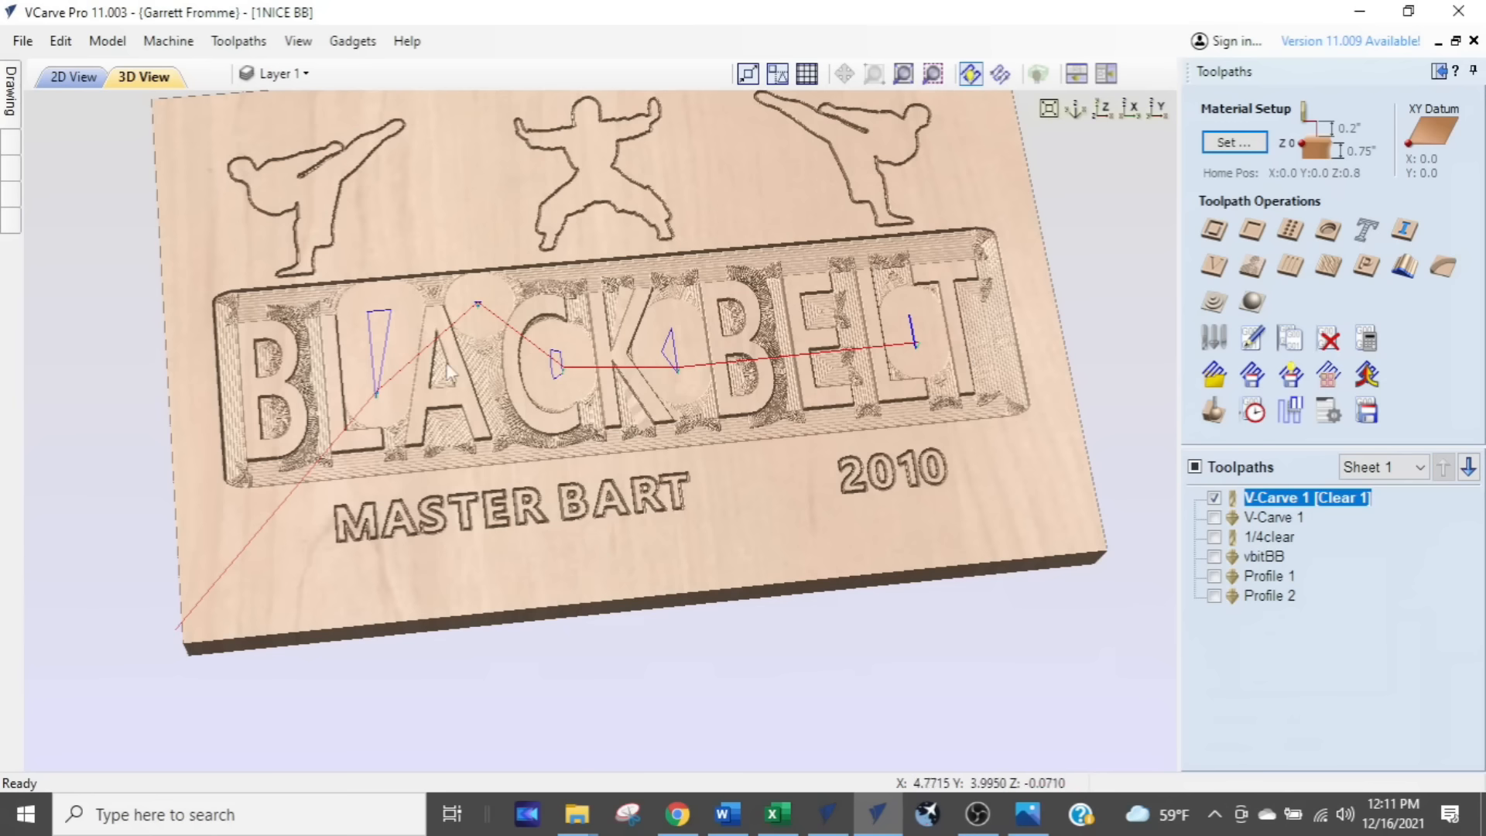
{"action": "key", "text": "ctrl"}
{"action": "key", "text": "ctrl"}
{"action": "key", "text": "ctrl"}
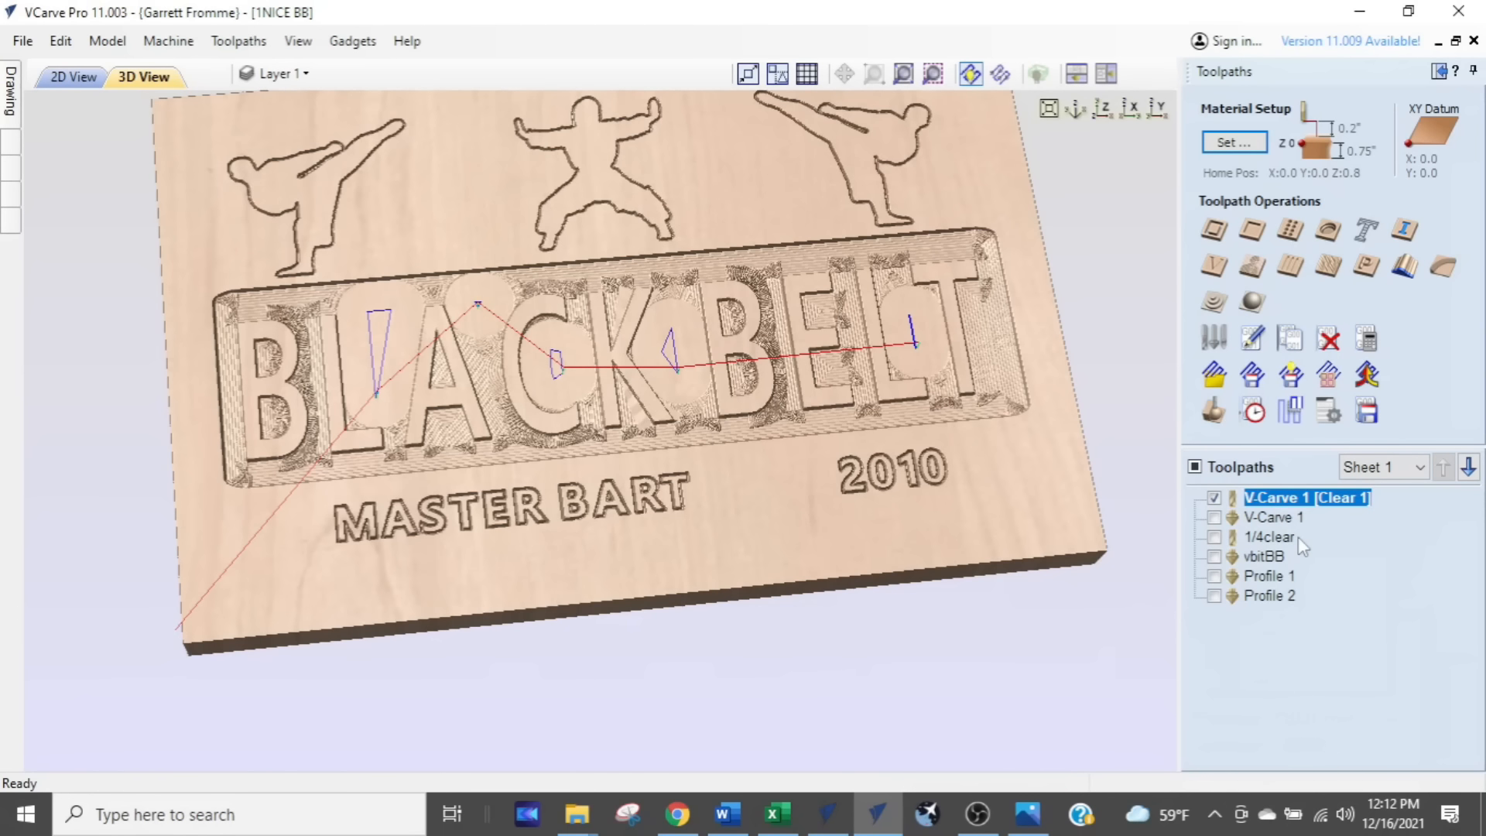
{"action": "left_click", "coordinate": [1214, 500]}
{"action": "key", "text": "ctrl"}
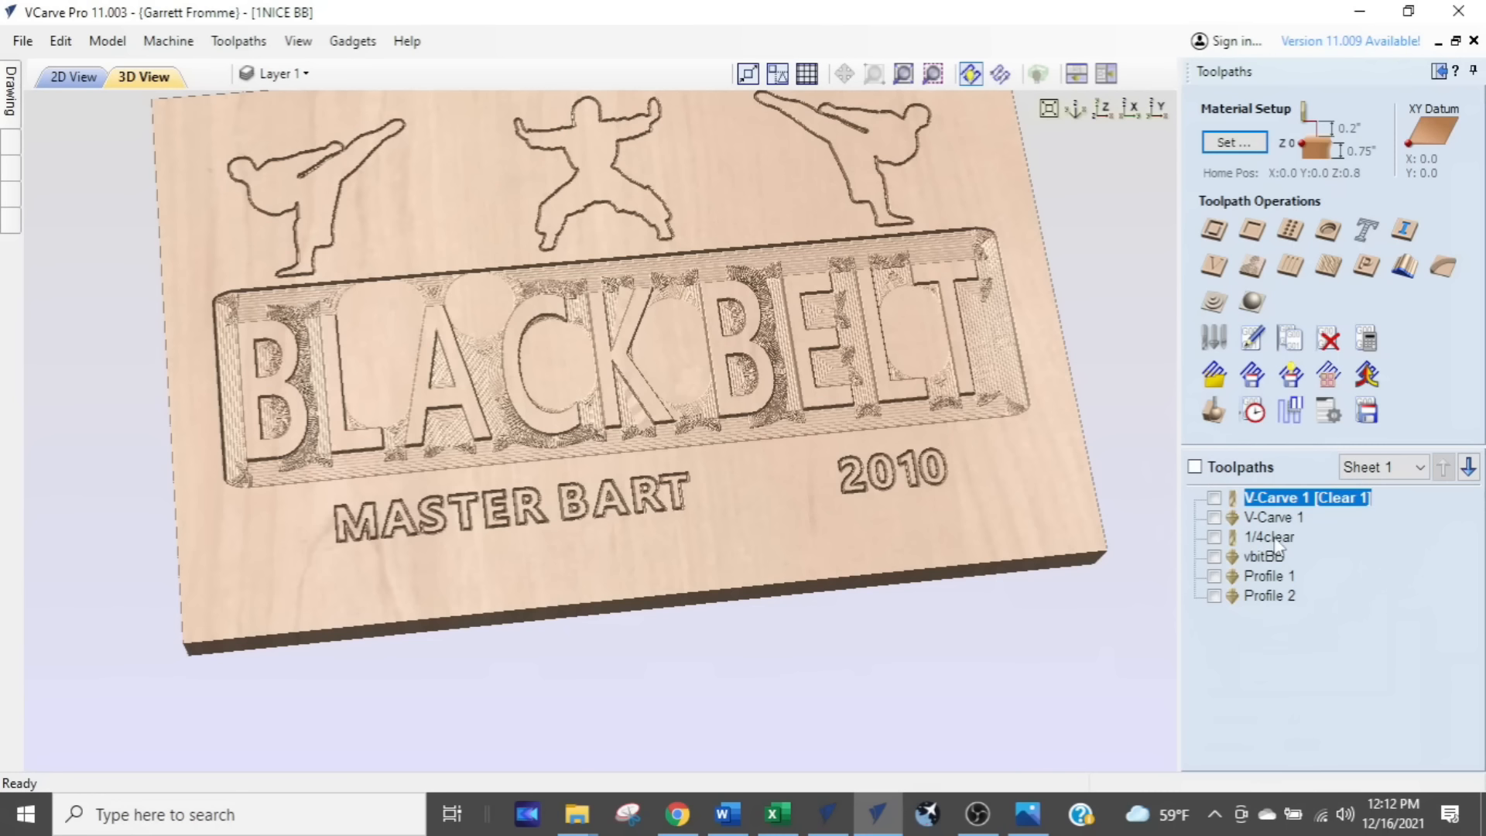
Step: Compare the V-Carve 1, V-Carve 1 [Clear 1] and 1/4clear toolpaths in the 3D view, leaving only both V-Carve 1 toolpaths shown
{"action": "left_click", "coordinate": [1213, 537]}
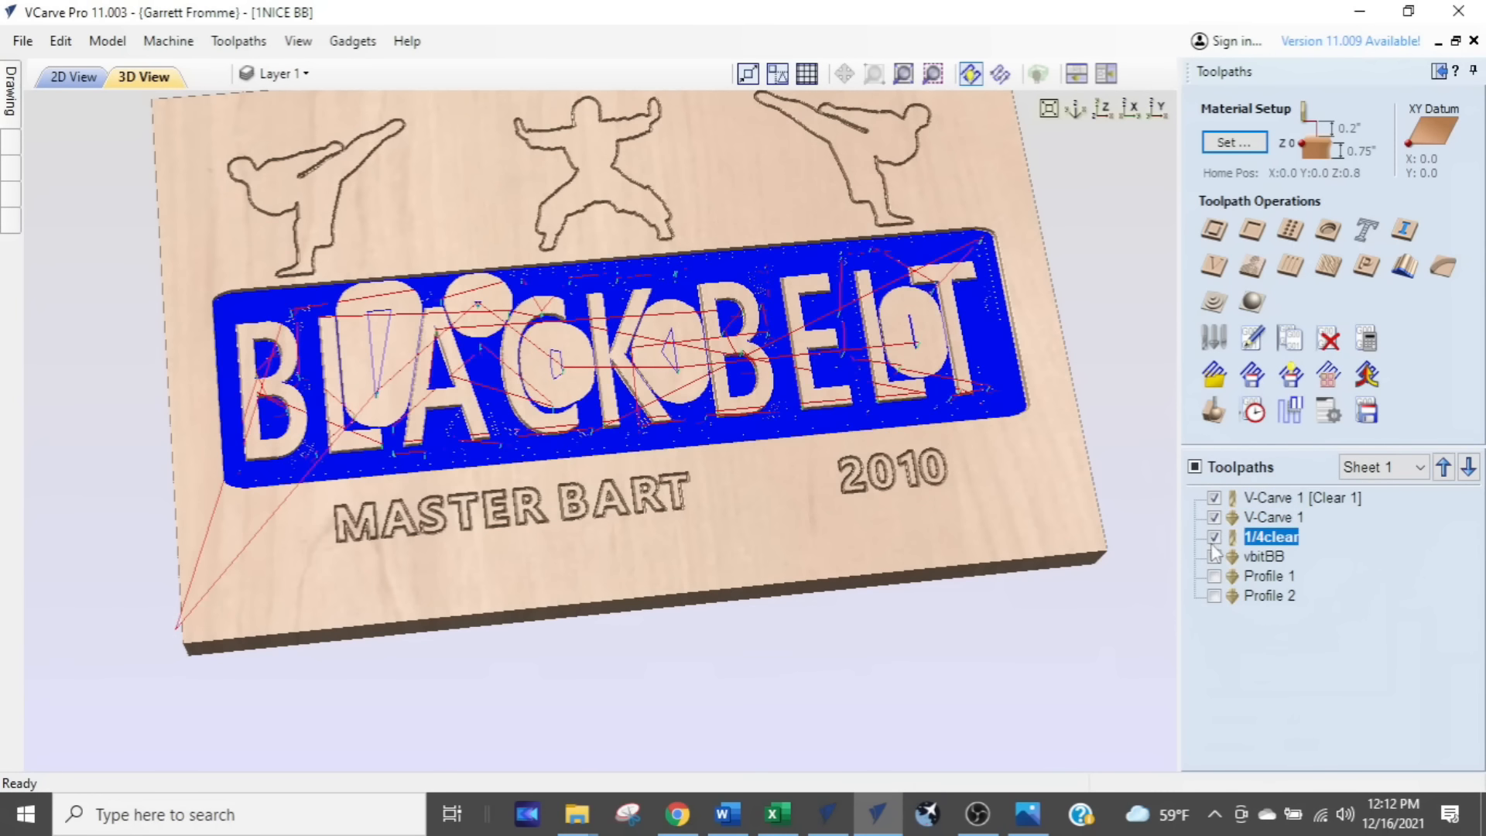
{"action": "left_click", "coordinate": [1214, 517]}
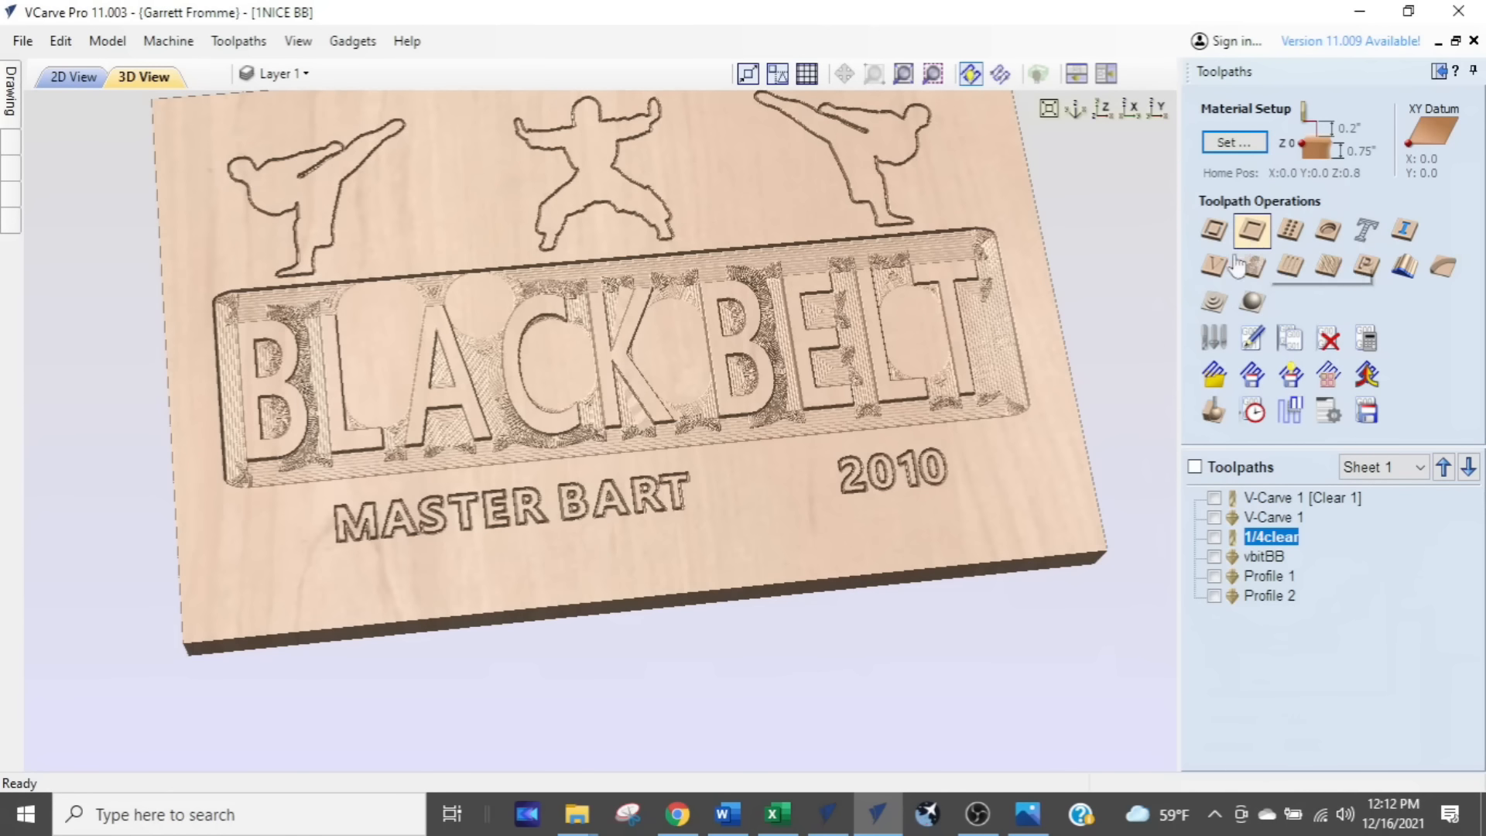
{"action": "mouse_move", "coordinate": [1229, 584]}
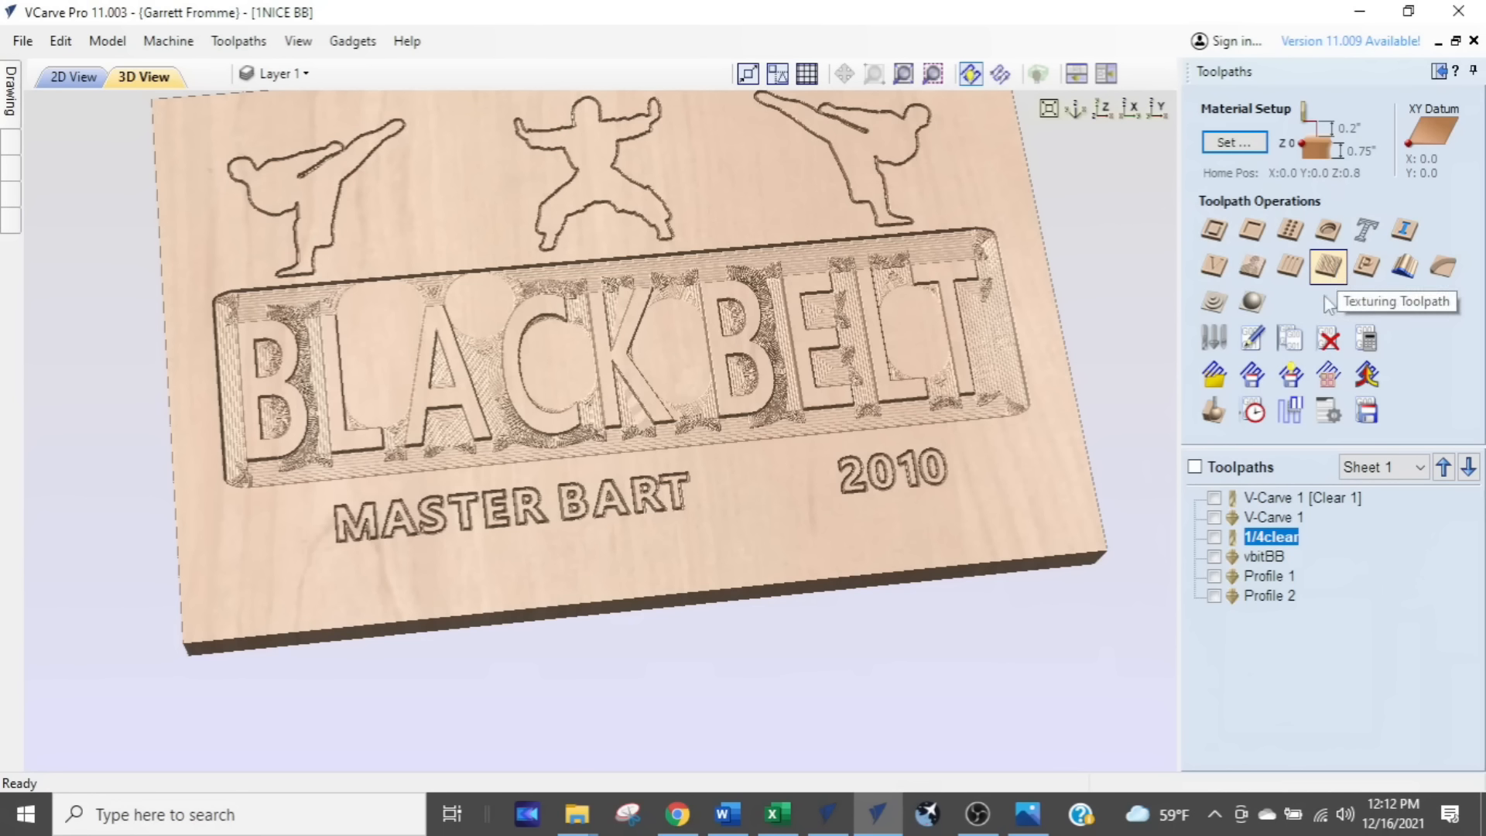
{"action": "left_click", "coordinate": [1214, 498]}
{"action": "left_click", "coordinate": [1214, 517]}
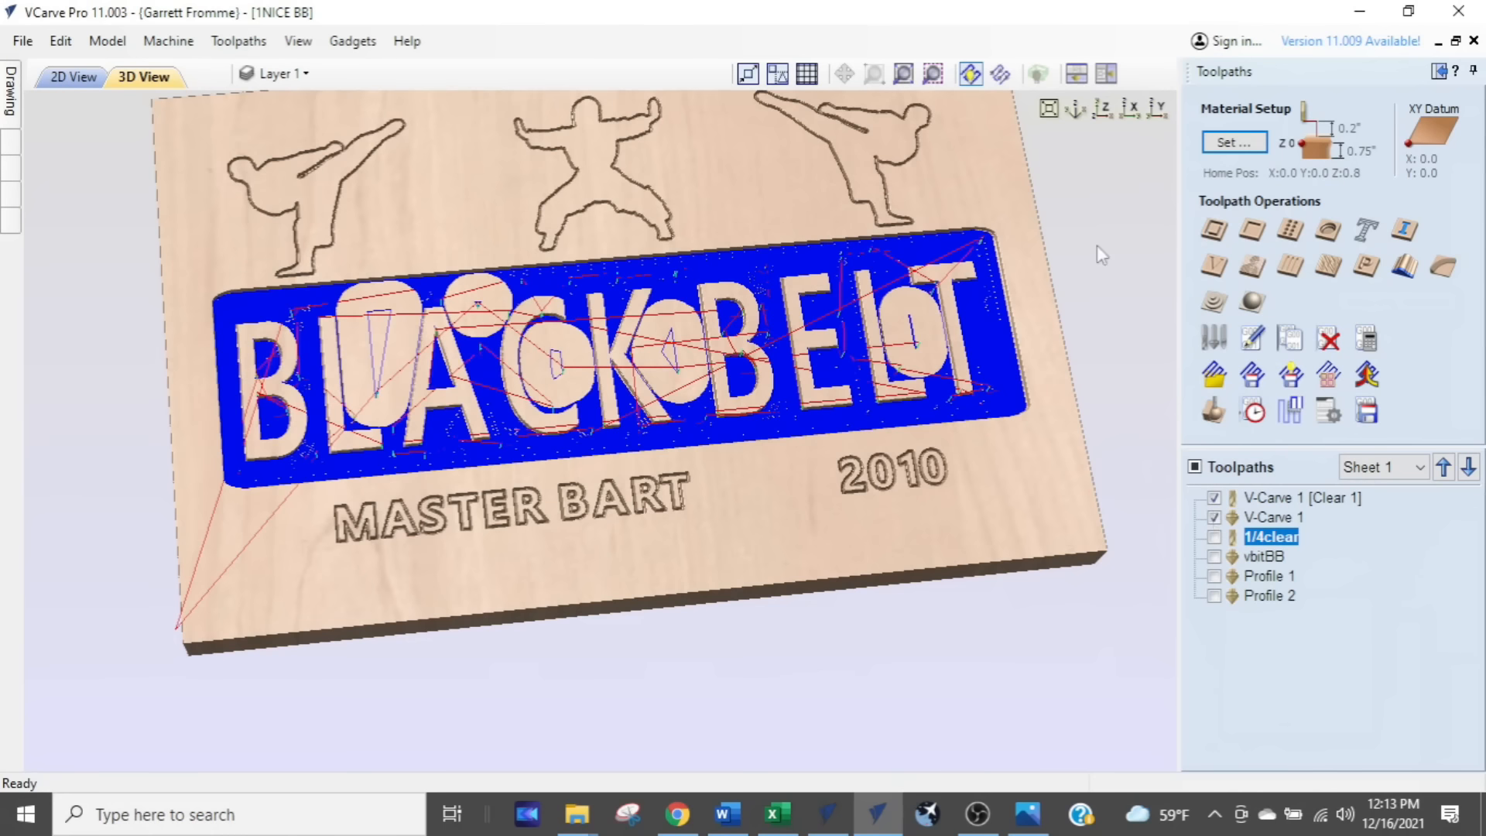
Step: Tile the 2D and 3D views side by side and turn off the toolpath display in both views
{"action": "left_click", "coordinate": [1106, 74]}
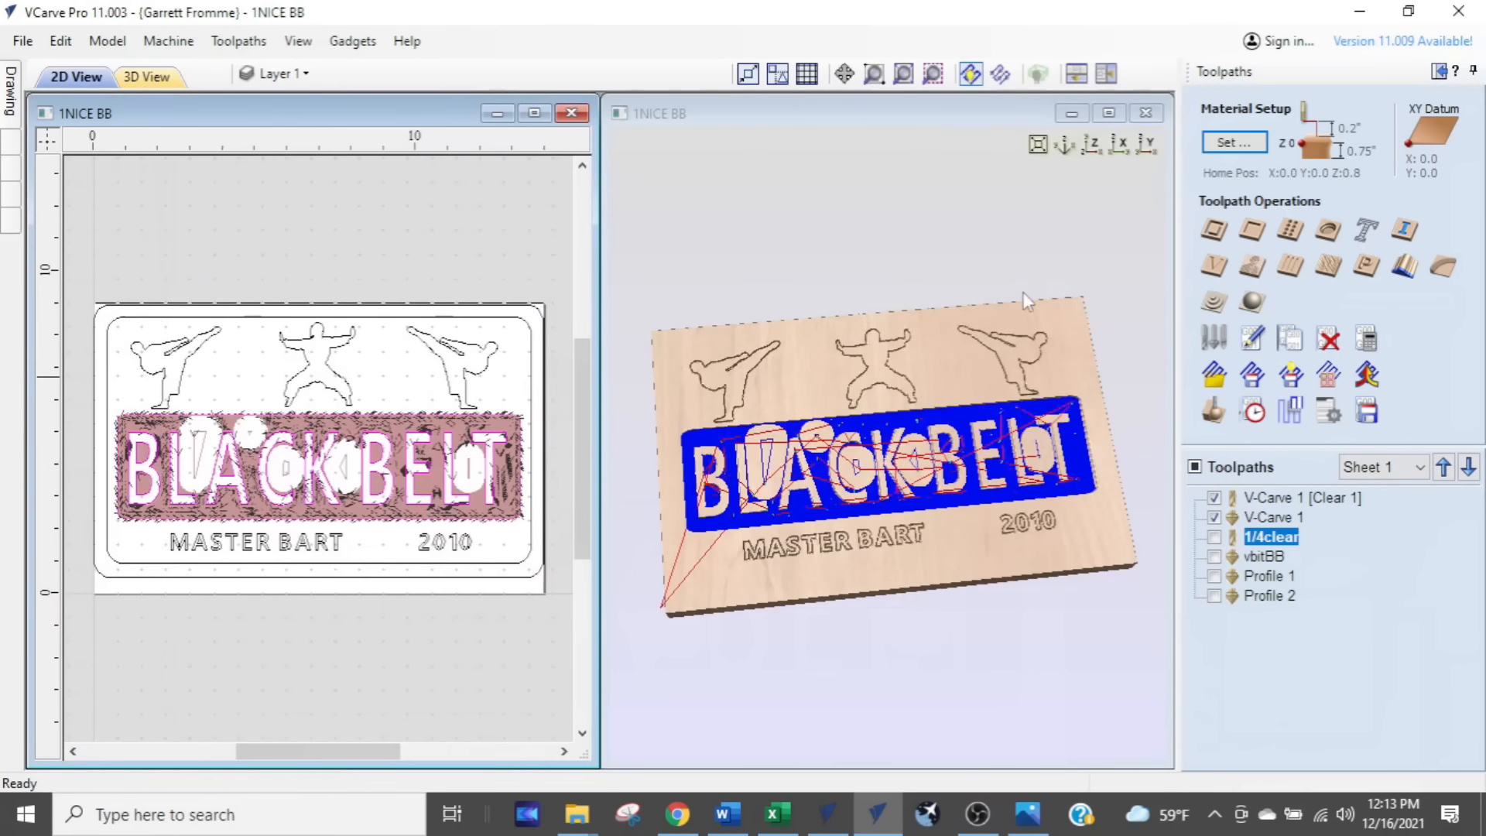
{"action": "left_click", "coordinate": [970, 73]}
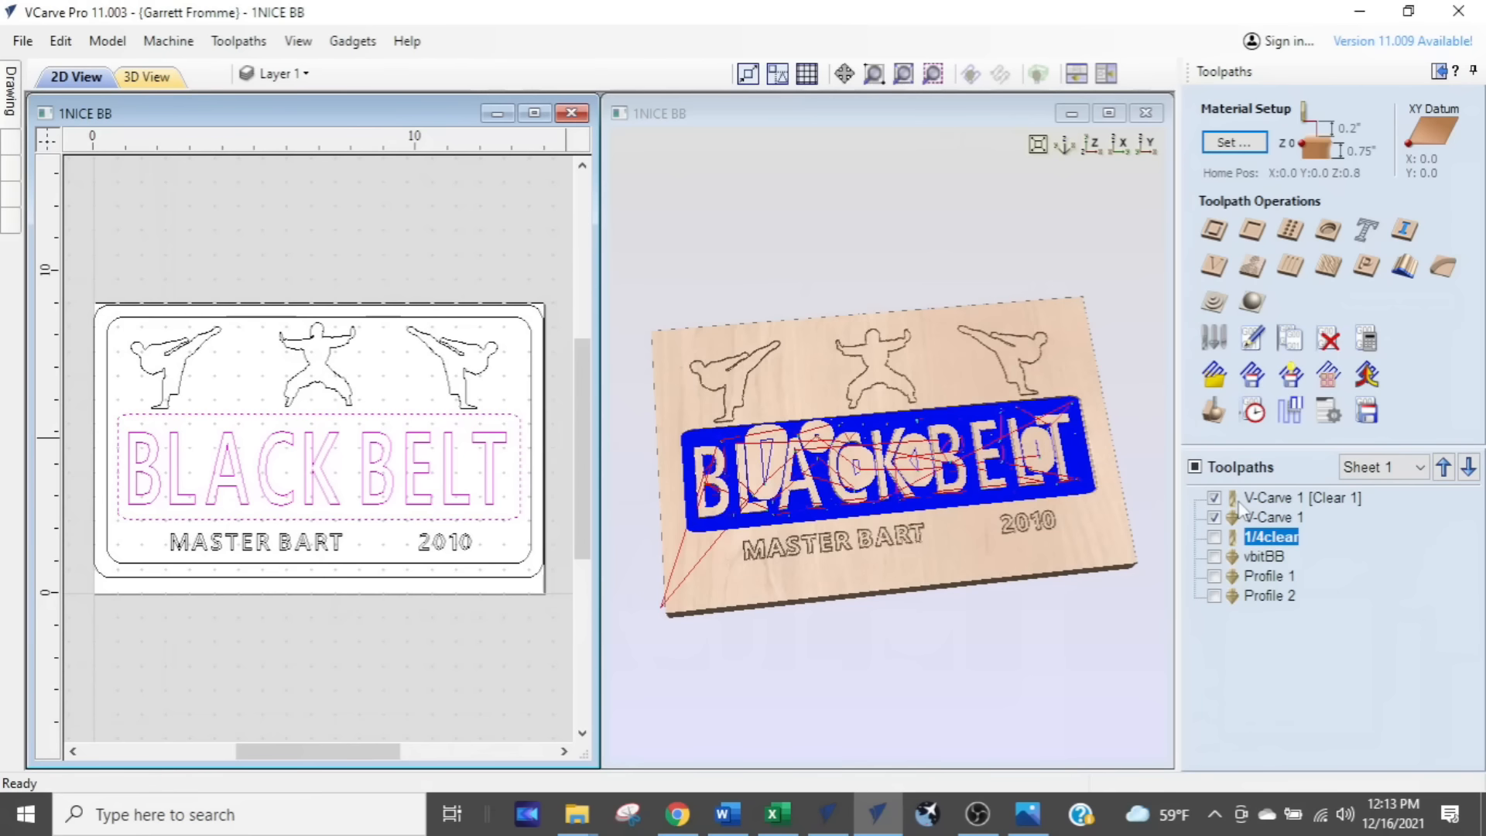
{"action": "mouse_move", "coordinate": [1240, 511]}
{"action": "left_click", "coordinate": [1214, 517]}
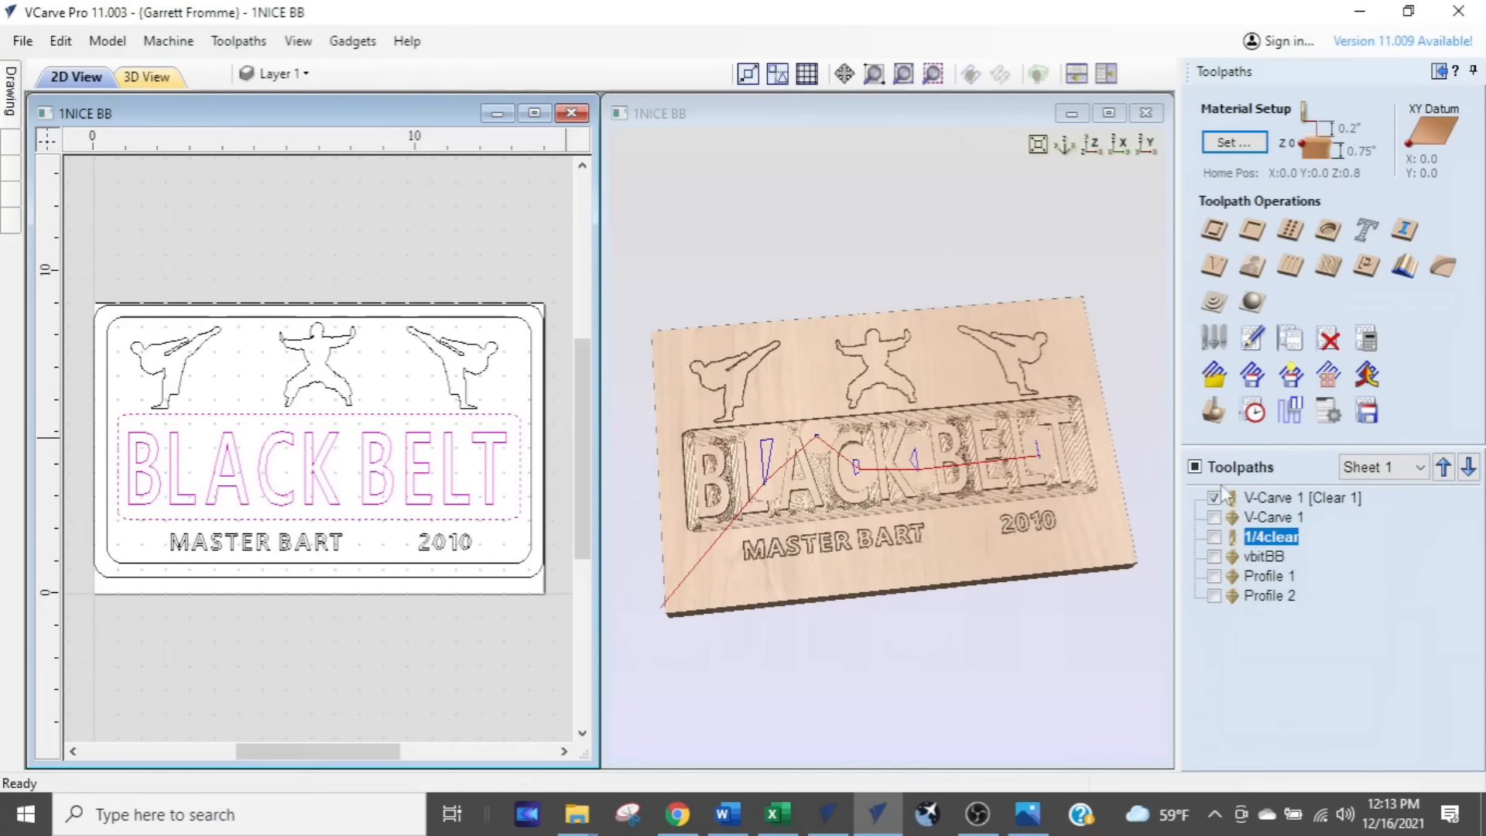
{"action": "left_click", "coordinate": [1214, 498]}
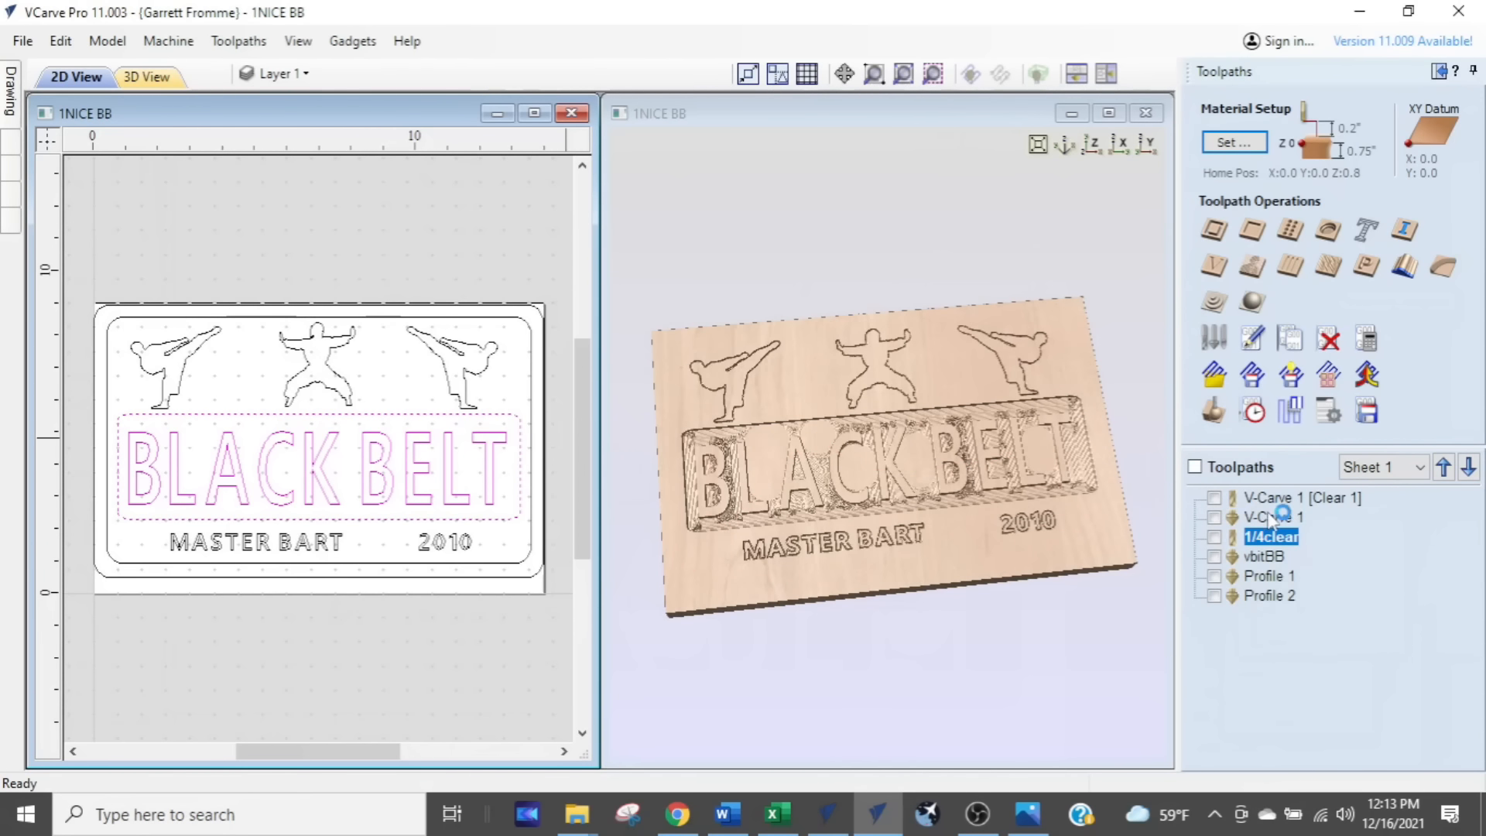
Step: Check the settings of the V-Carve 1 toolpath and close them without recalculating
{"action": "double_click", "coordinate": [1260, 500]}
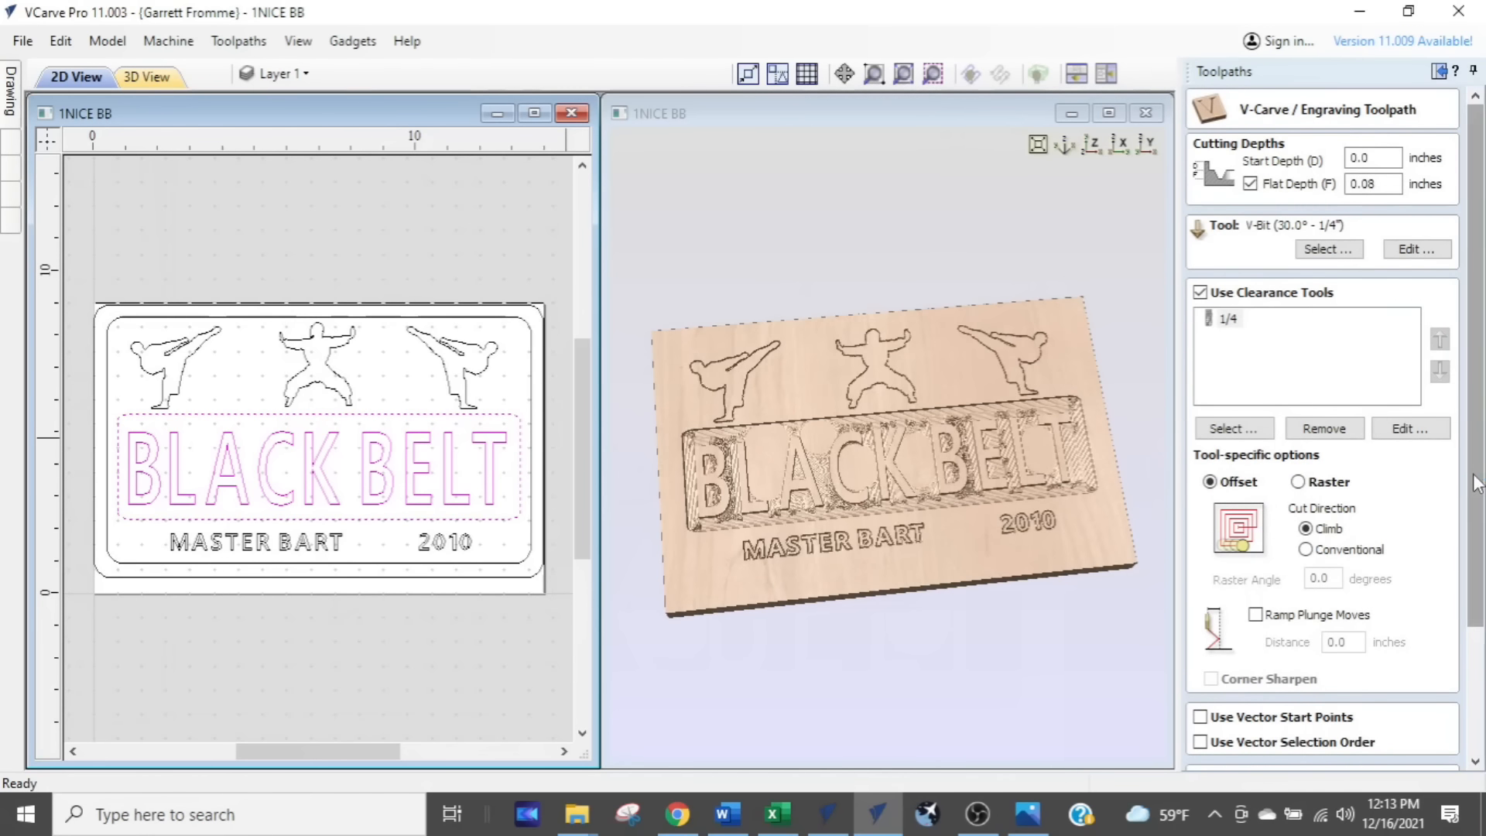
{"action": "scroll", "coordinate": [1457, 696], "scroll_direction": "down", "scroll_amount": 3}
{"action": "left_click", "coordinate": [1418, 751]}
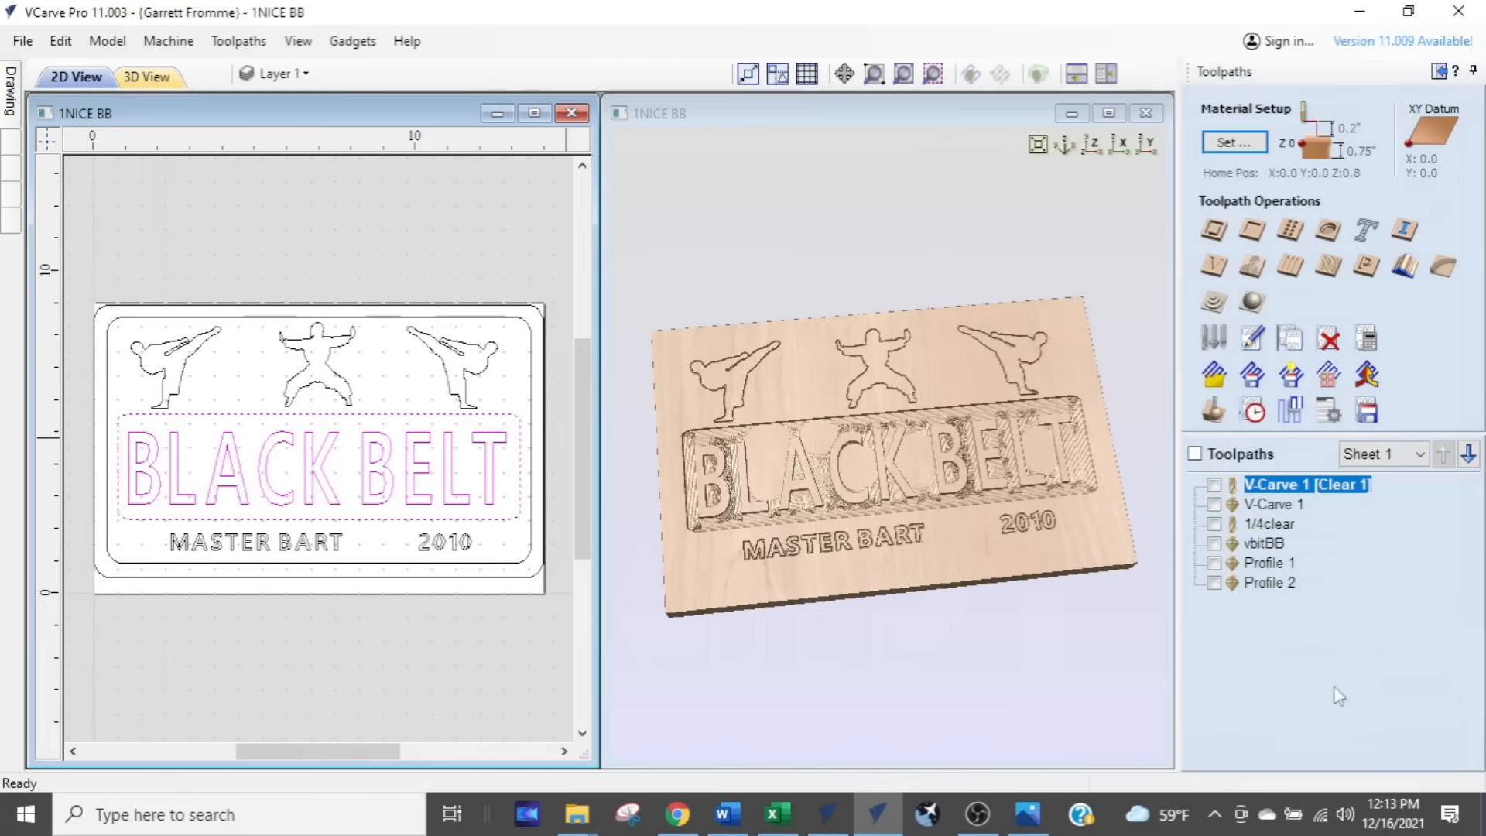
Step: Reopen the V-Carve 1 toolpath and recalculate it with its V-bit and 1/4 clearance tool
{"action": "mouse_move", "coordinate": [1291, 492]}
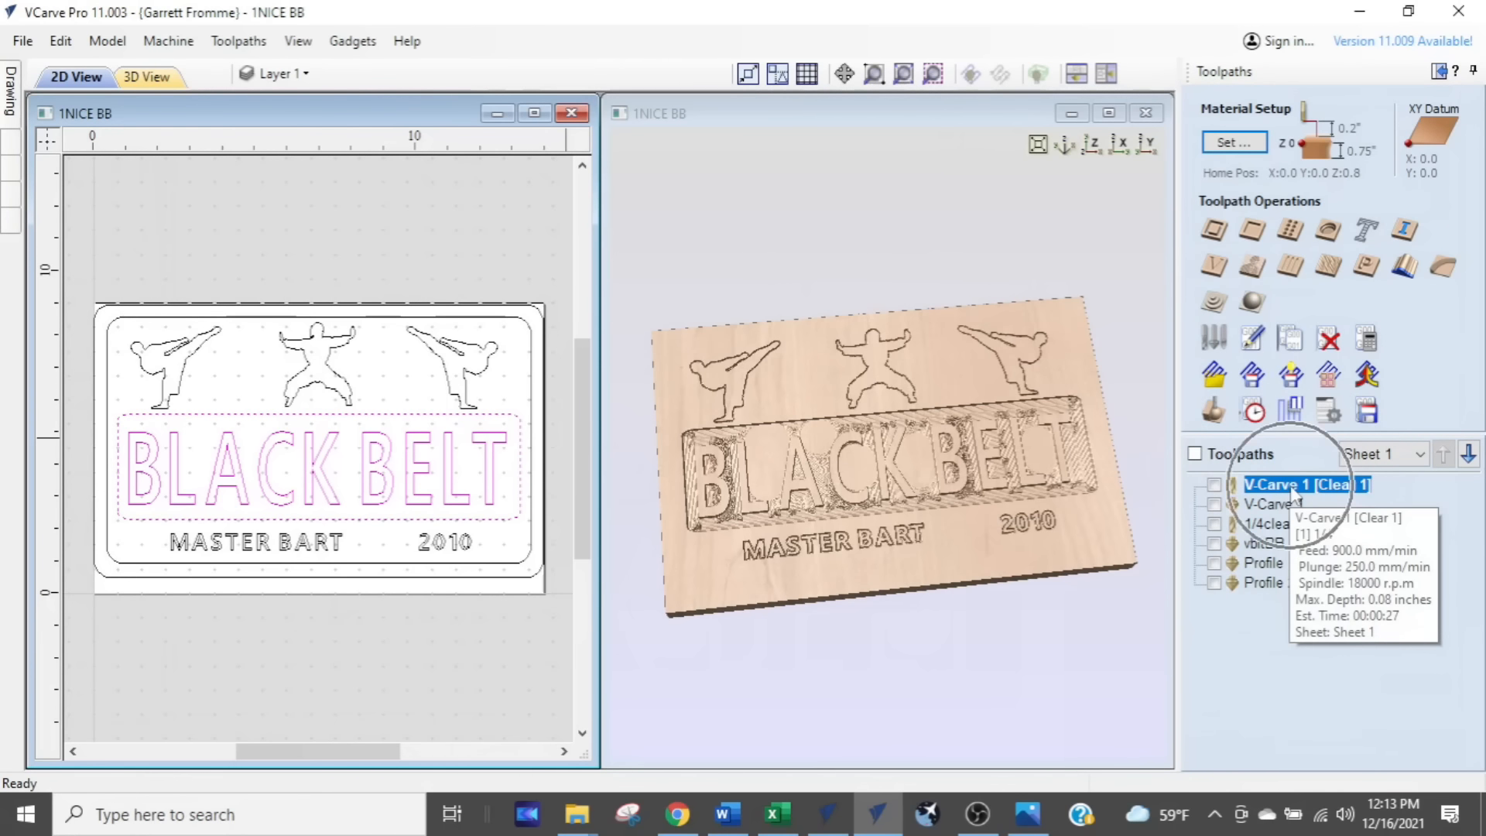
{"action": "double_click", "coordinate": [1291, 486]}
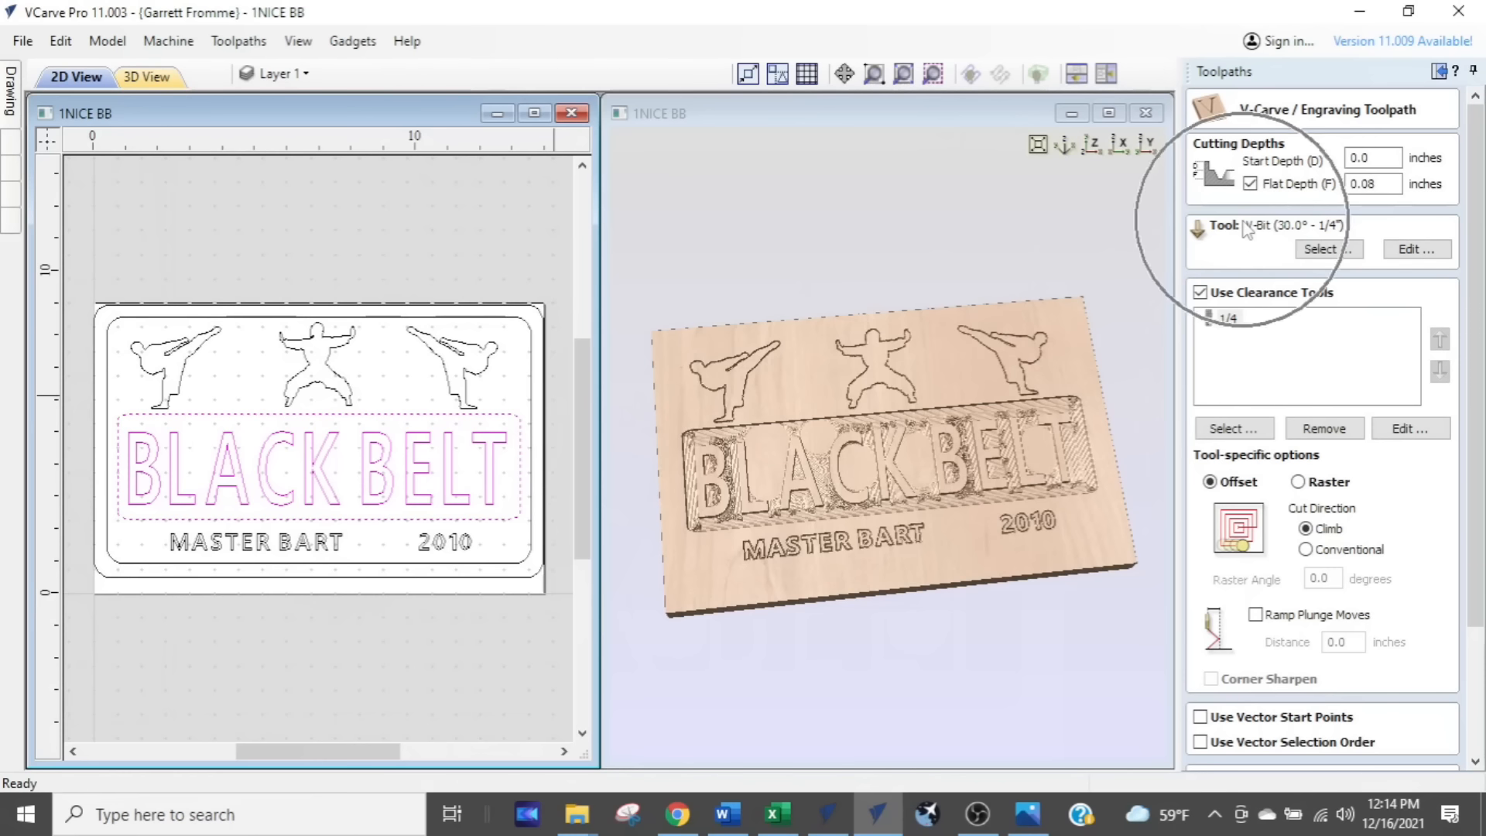
{"action": "left_click", "coordinate": [1227, 320]}
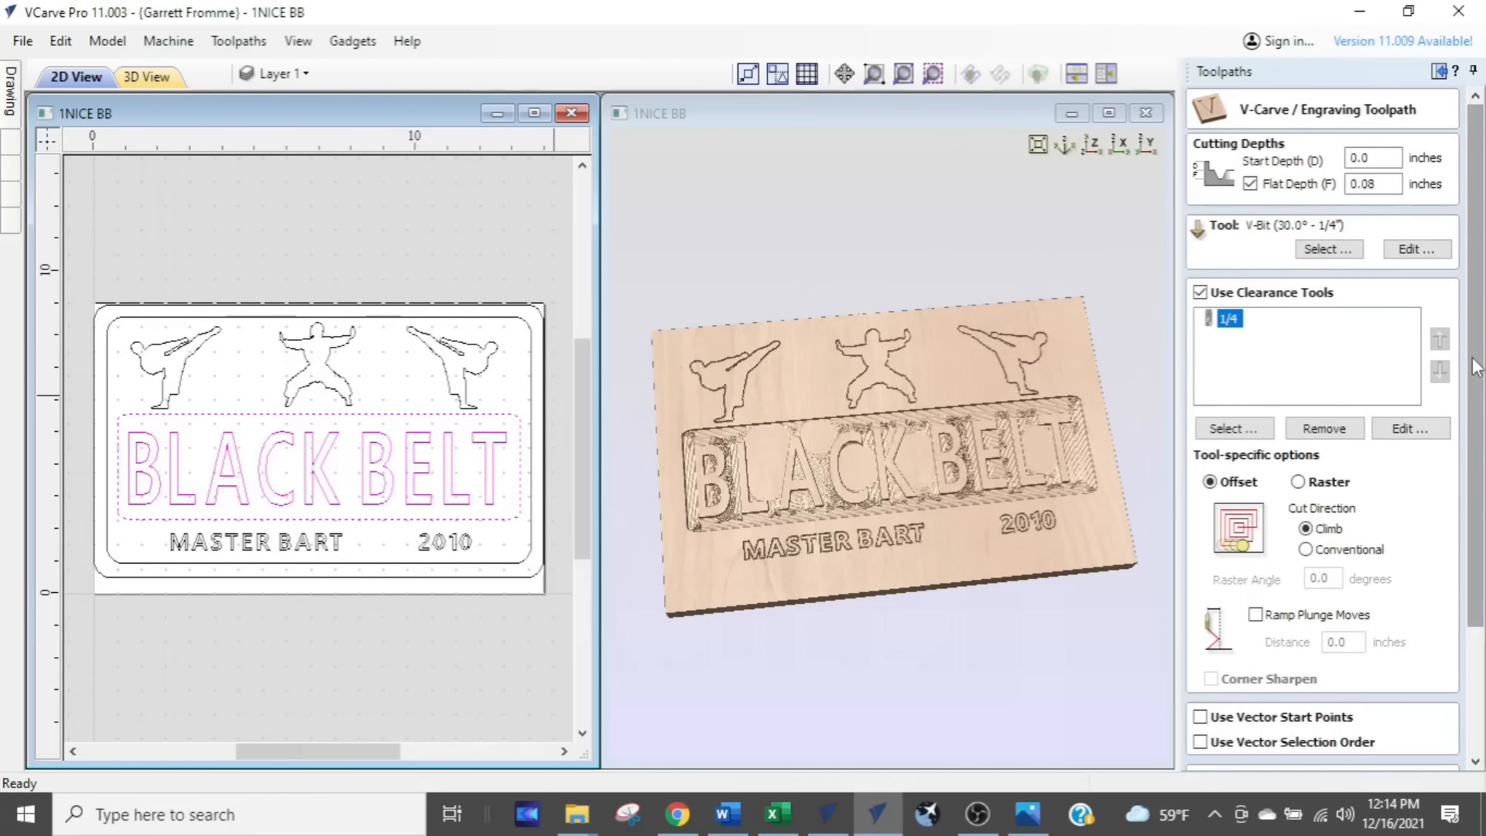
{"action": "left_click_drag", "start_coordinate": [1475, 368], "coordinate": [1474, 493]}
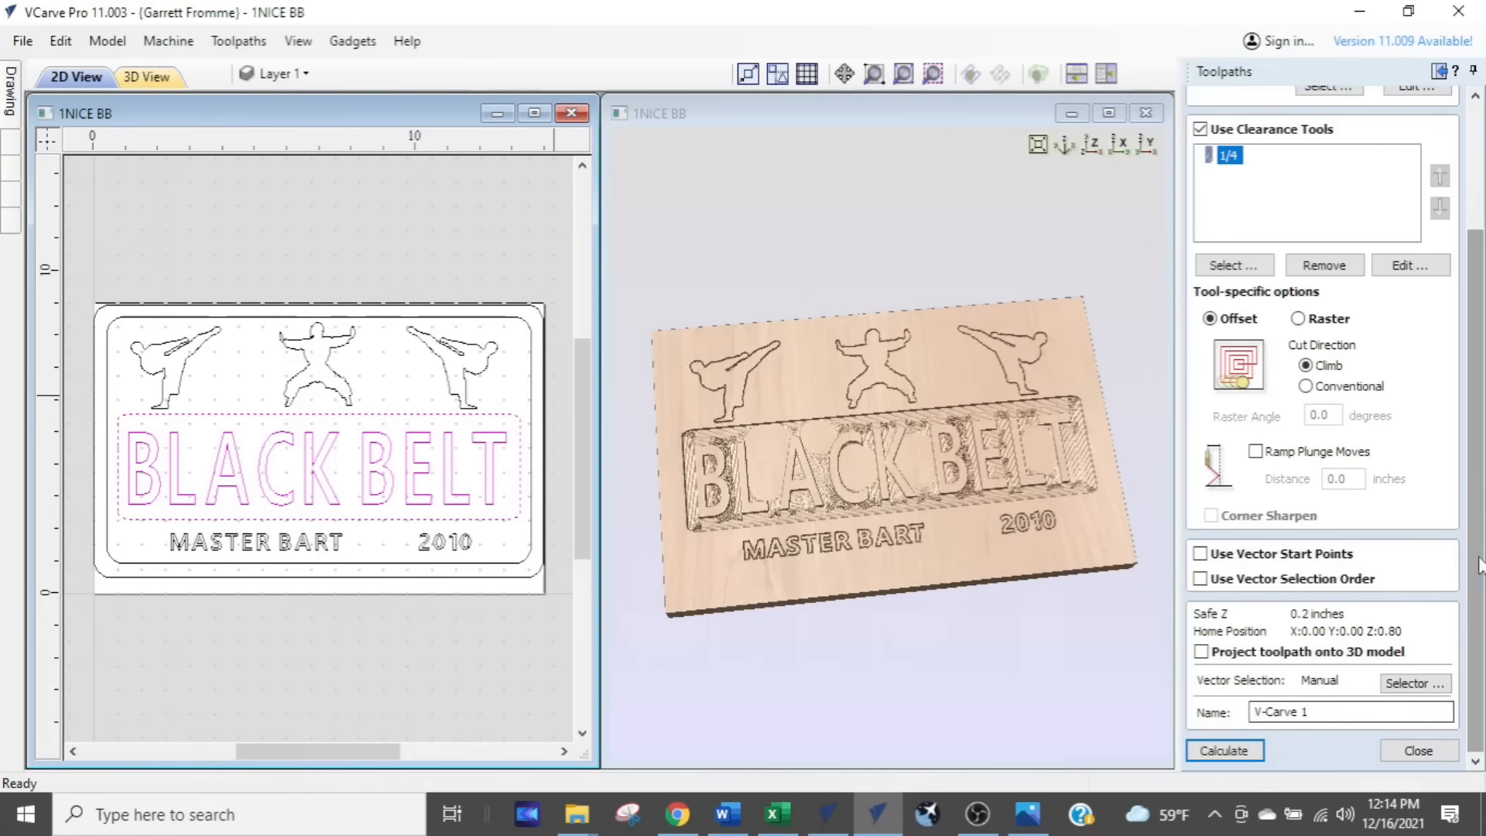
{"action": "scroll", "coordinate": [1475, 246], "scroll_direction": "up", "scroll_amount": 3}
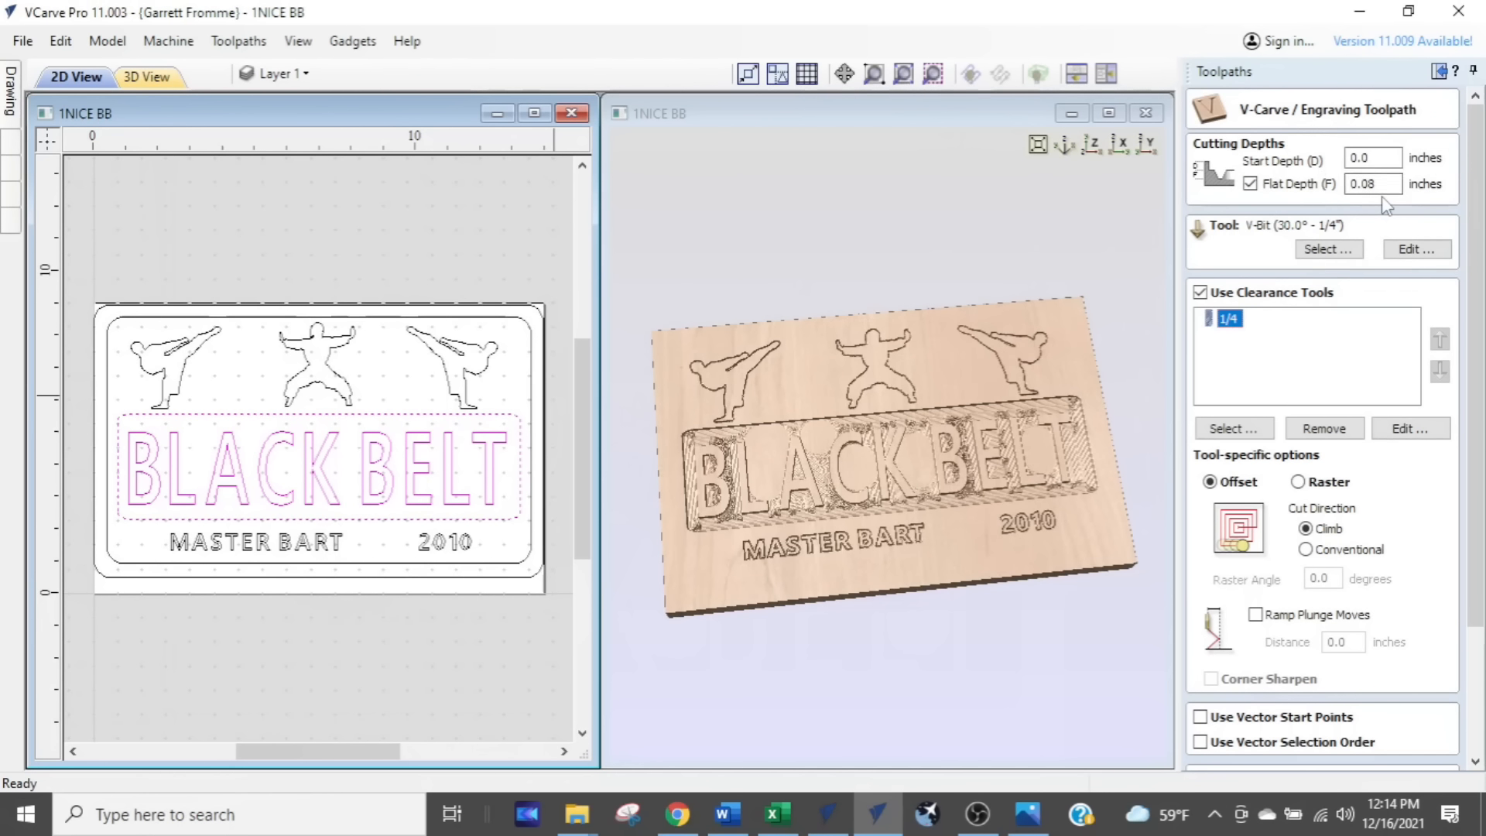
{"action": "left_click_drag", "start_coordinate": [1475, 270], "coordinate": [1484, 463]}
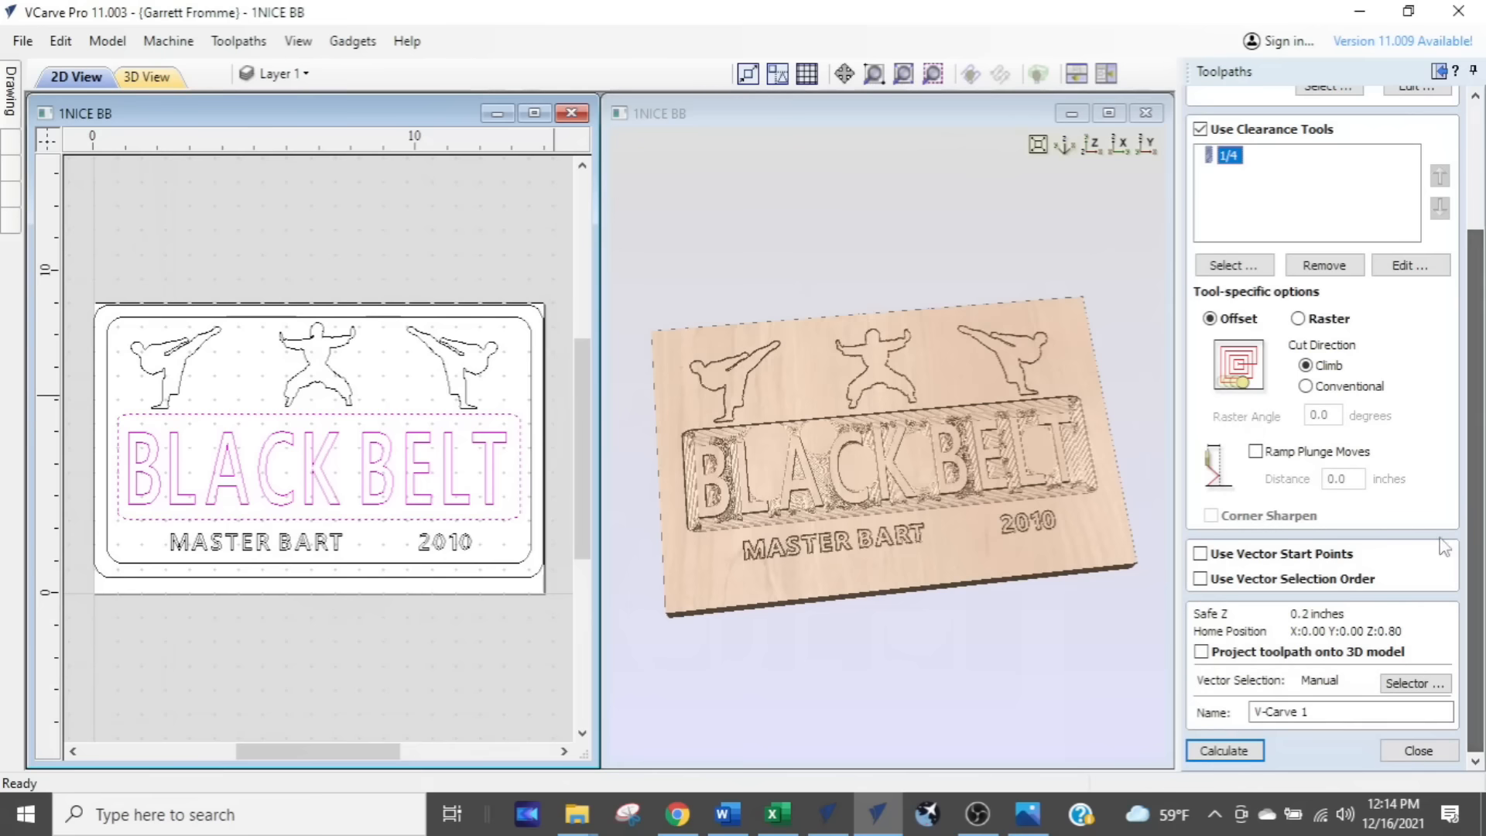
{"action": "left_click", "coordinate": [1218, 755]}
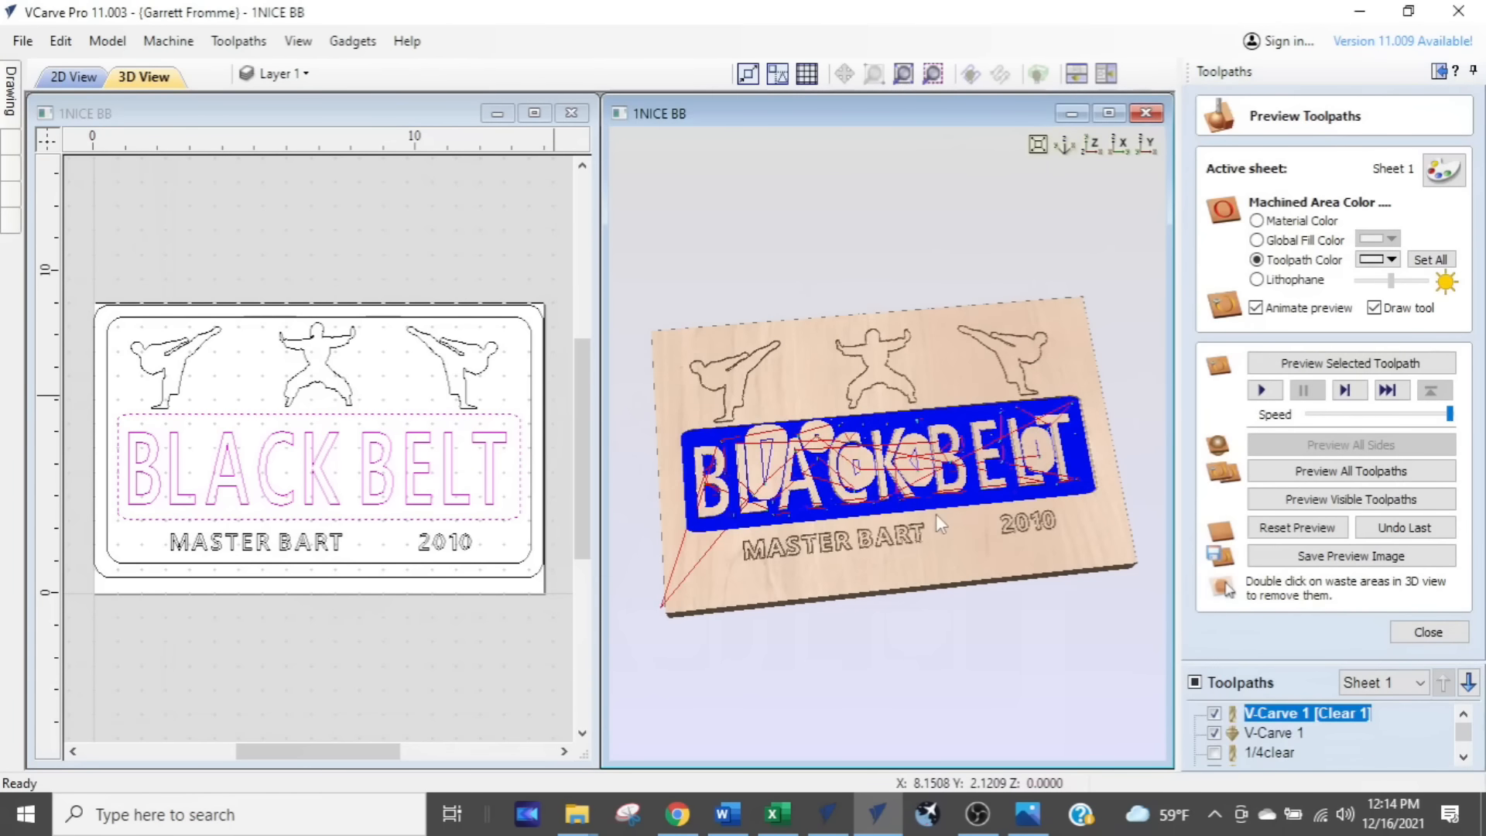
Step: Examine the recalculated V-Carve 1 toolpaths up close around the BLACK BELT letters, and close the toolpath preview
{"action": "left_click", "coordinate": [909, 484]}
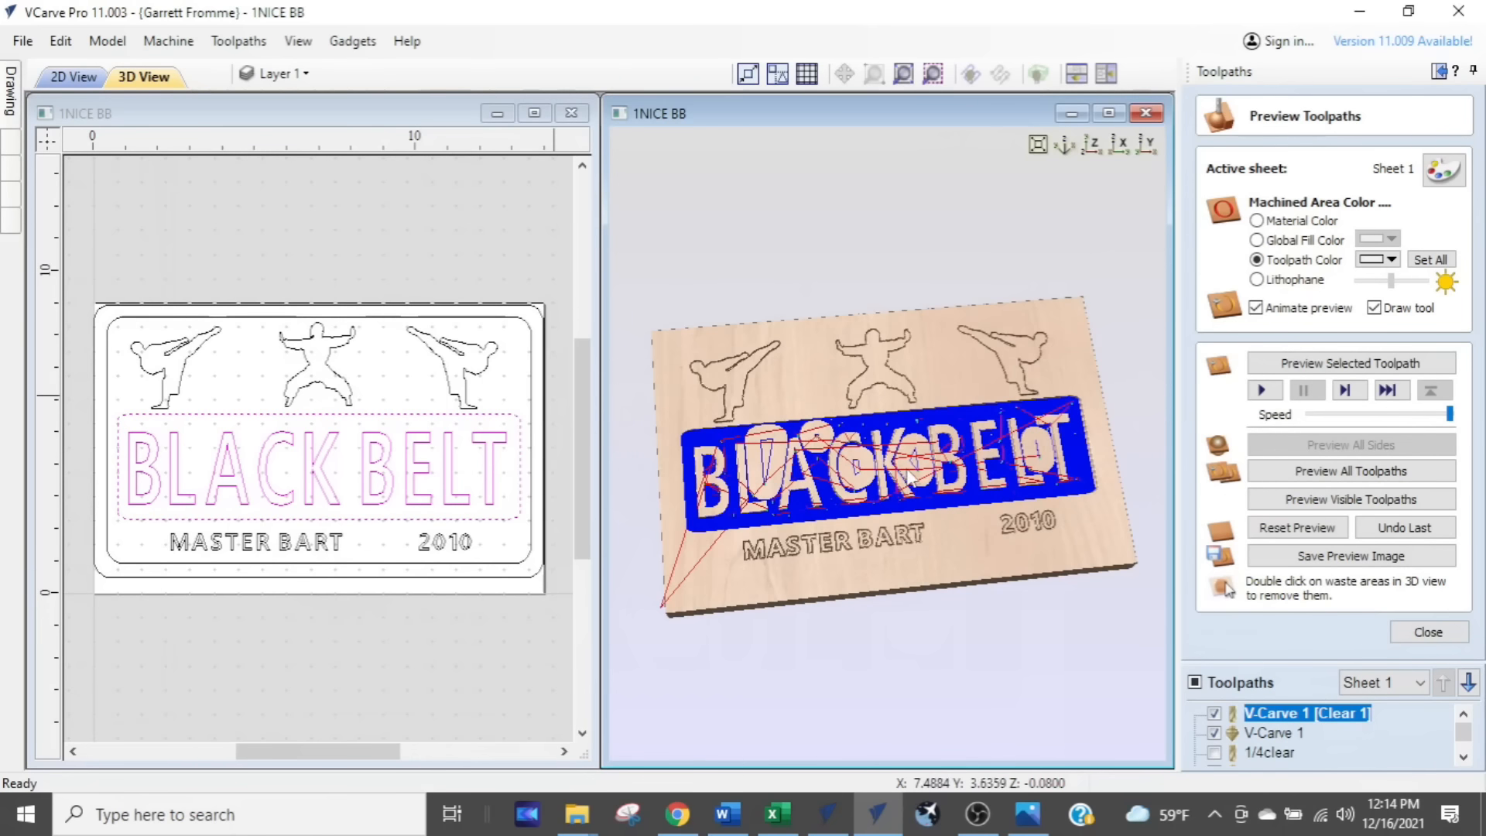
{"action": "scroll", "coordinate": [909, 484], "scroll_direction": "up", "scroll_amount": 3}
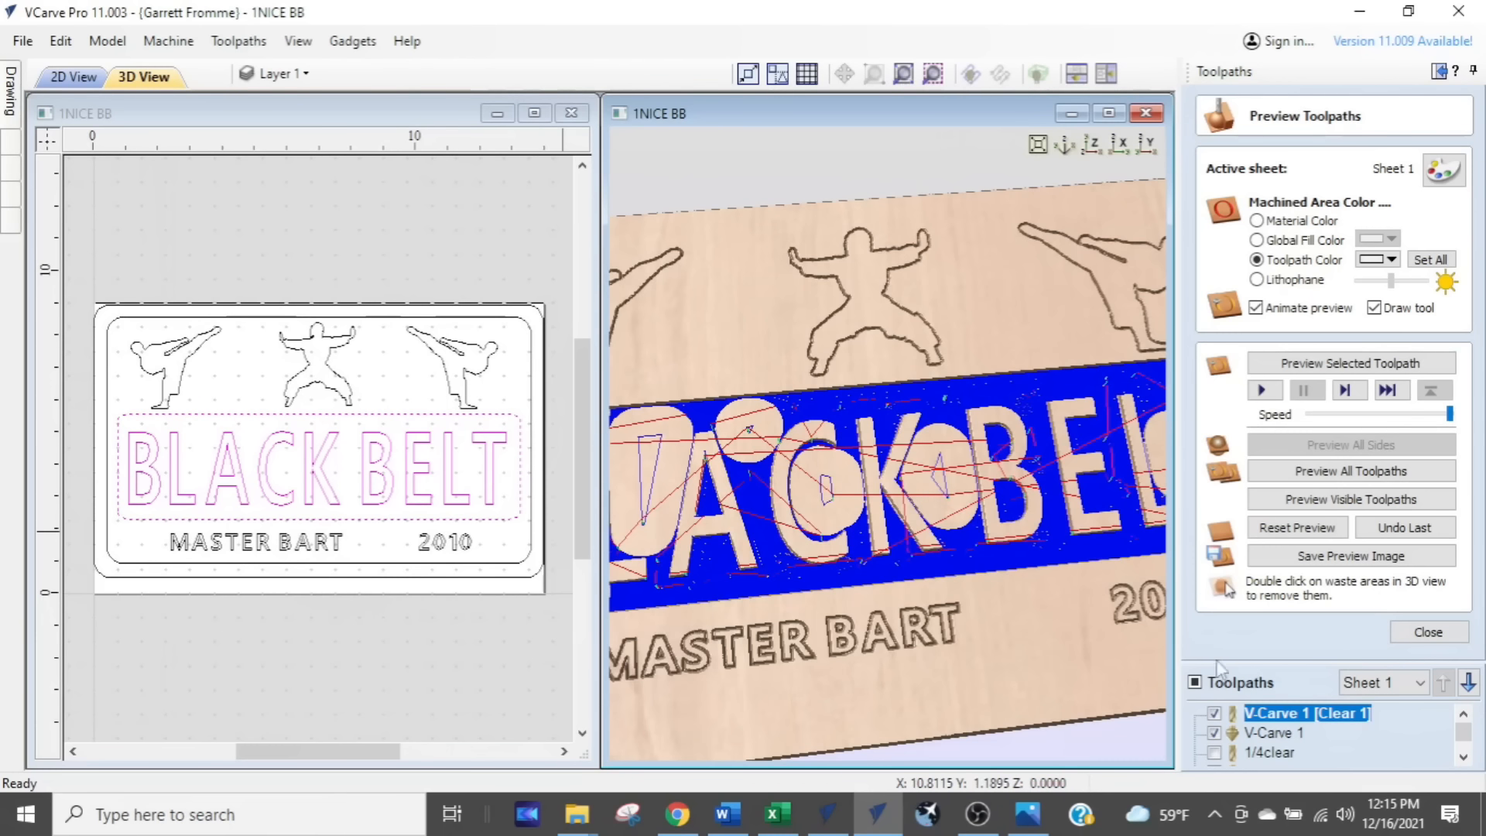
{"action": "scroll", "coordinate": [1269, 739], "scroll_direction": "down", "scroll_amount": 1}
{"action": "scroll", "coordinate": [1273, 733], "scroll_direction": "up", "scroll_amount": 1}
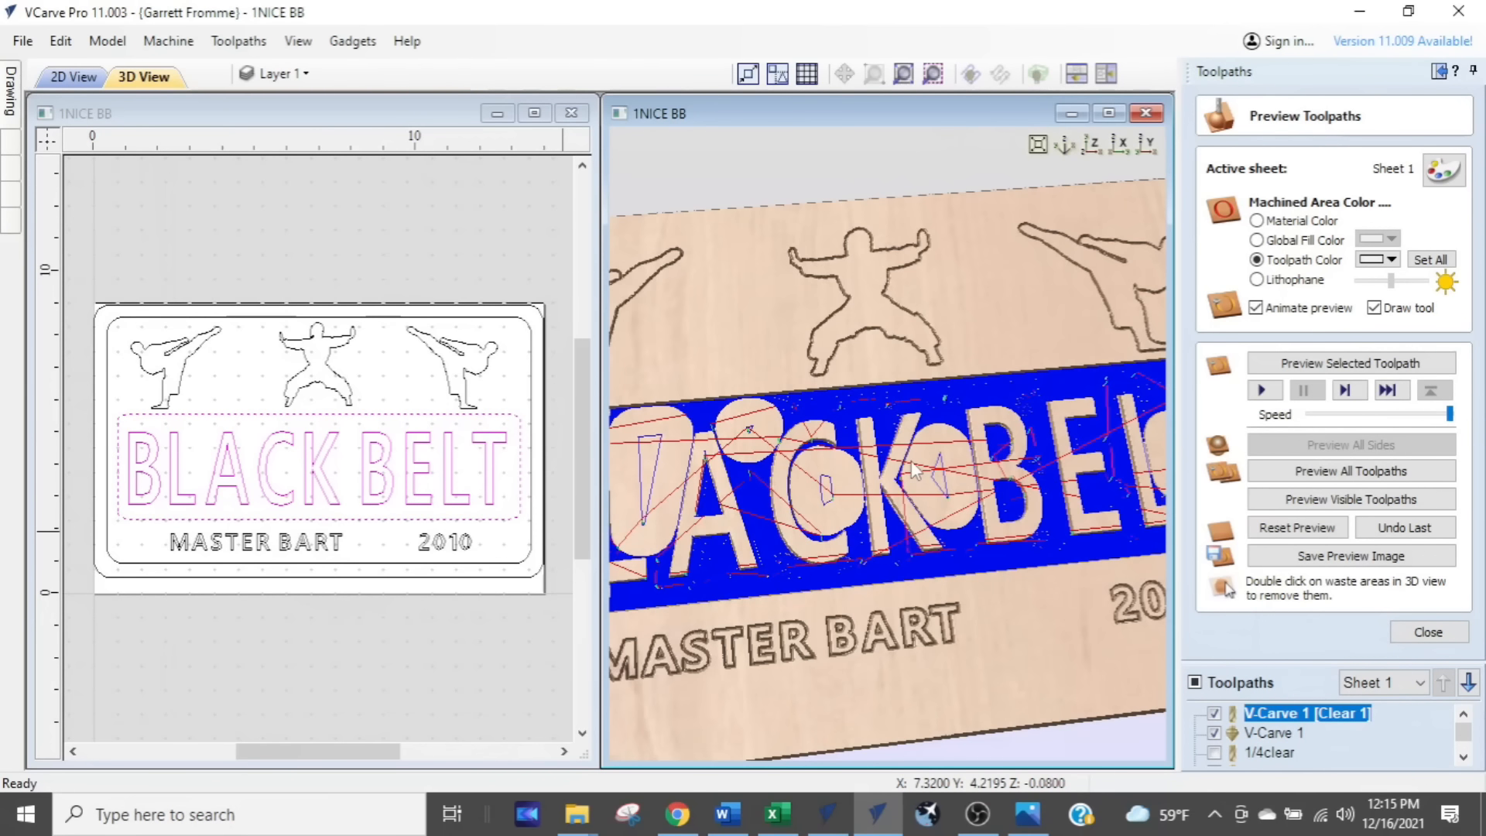
{"action": "scroll", "coordinate": [916, 469], "scroll_direction": "down", "scroll_amount": 2}
{"action": "scroll", "coordinate": [916, 473], "scroll_direction": "down", "scroll_amount": 1}
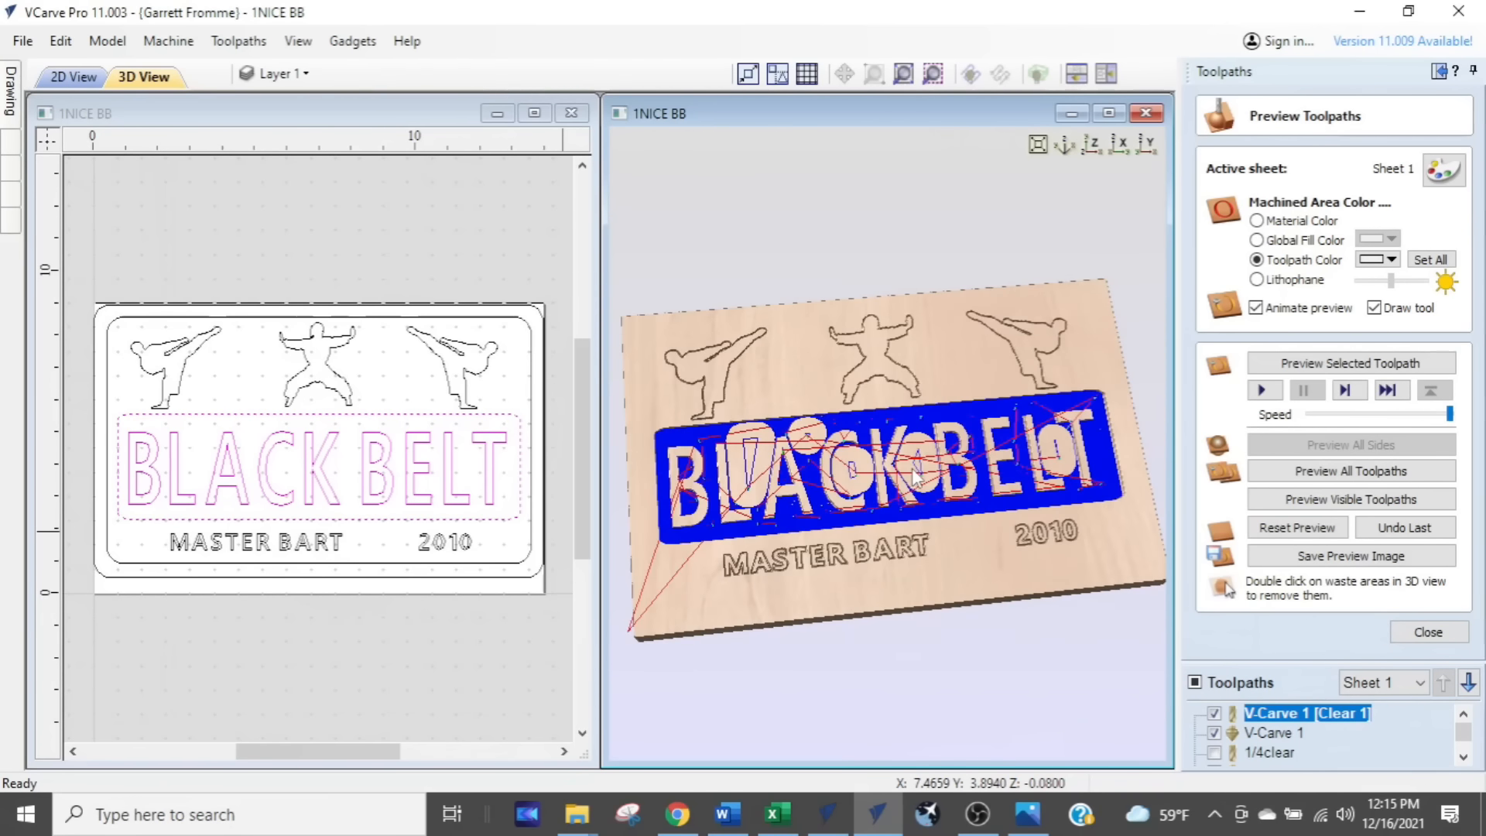
{"action": "key", "text": "ctrl"}
{"action": "key", "text": "ctrl"}
{"action": "key", "text": "ctrl"}
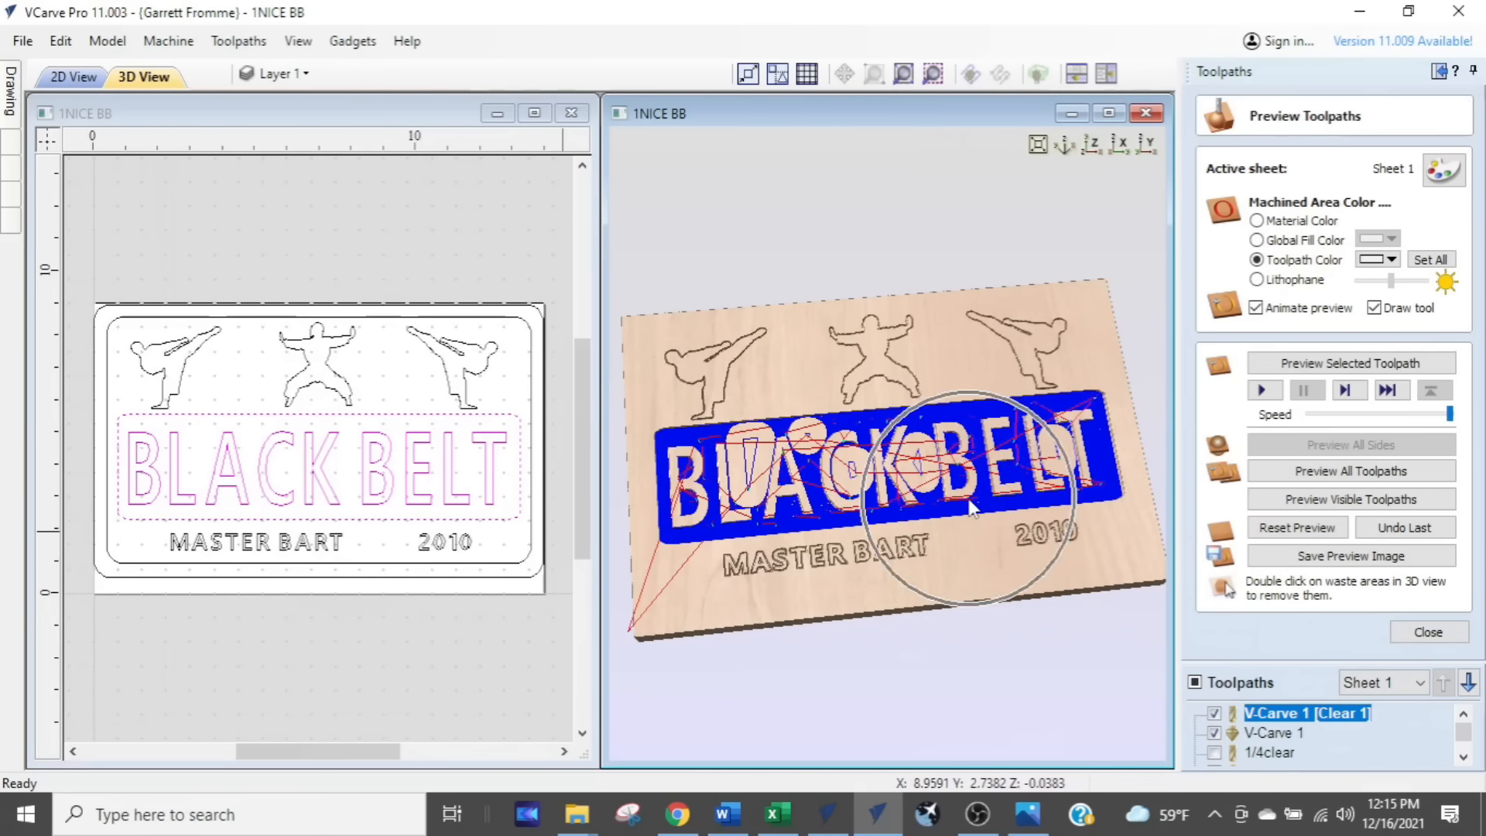
{"action": "key", "text": "ctrl"}
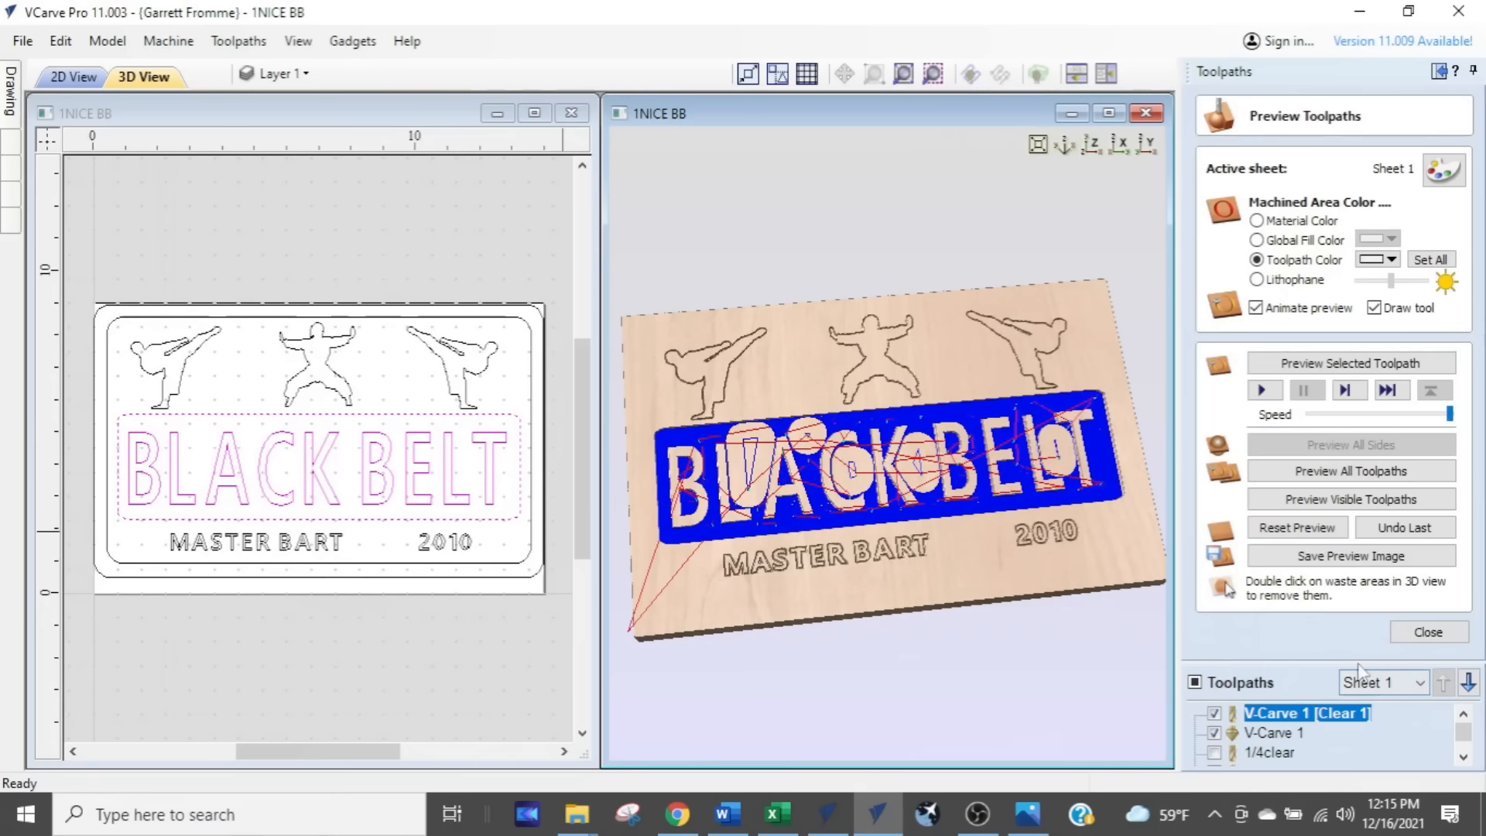
{"action": "left_click", "coordinate": [1443, 633]}
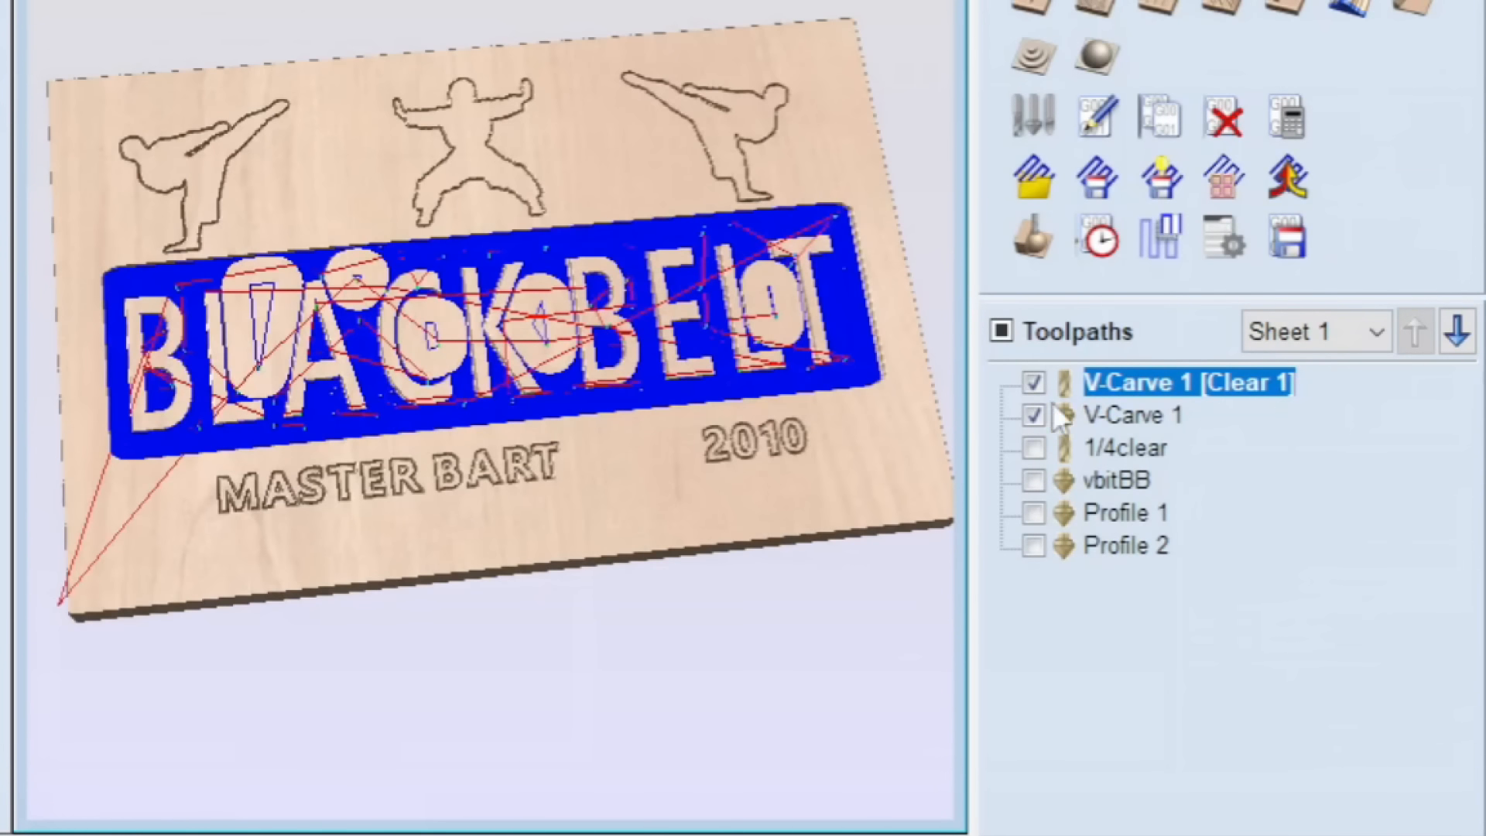
Step: Make the 1/4clear and vbitBB toolpaths visible along with both V-Carve 1 toolpaths, and delete all visible toolpaths
{"action": "left_click", "coordinate": [1331, 411]}
{"action": "left_click", "coordinate": [1032, 483]}
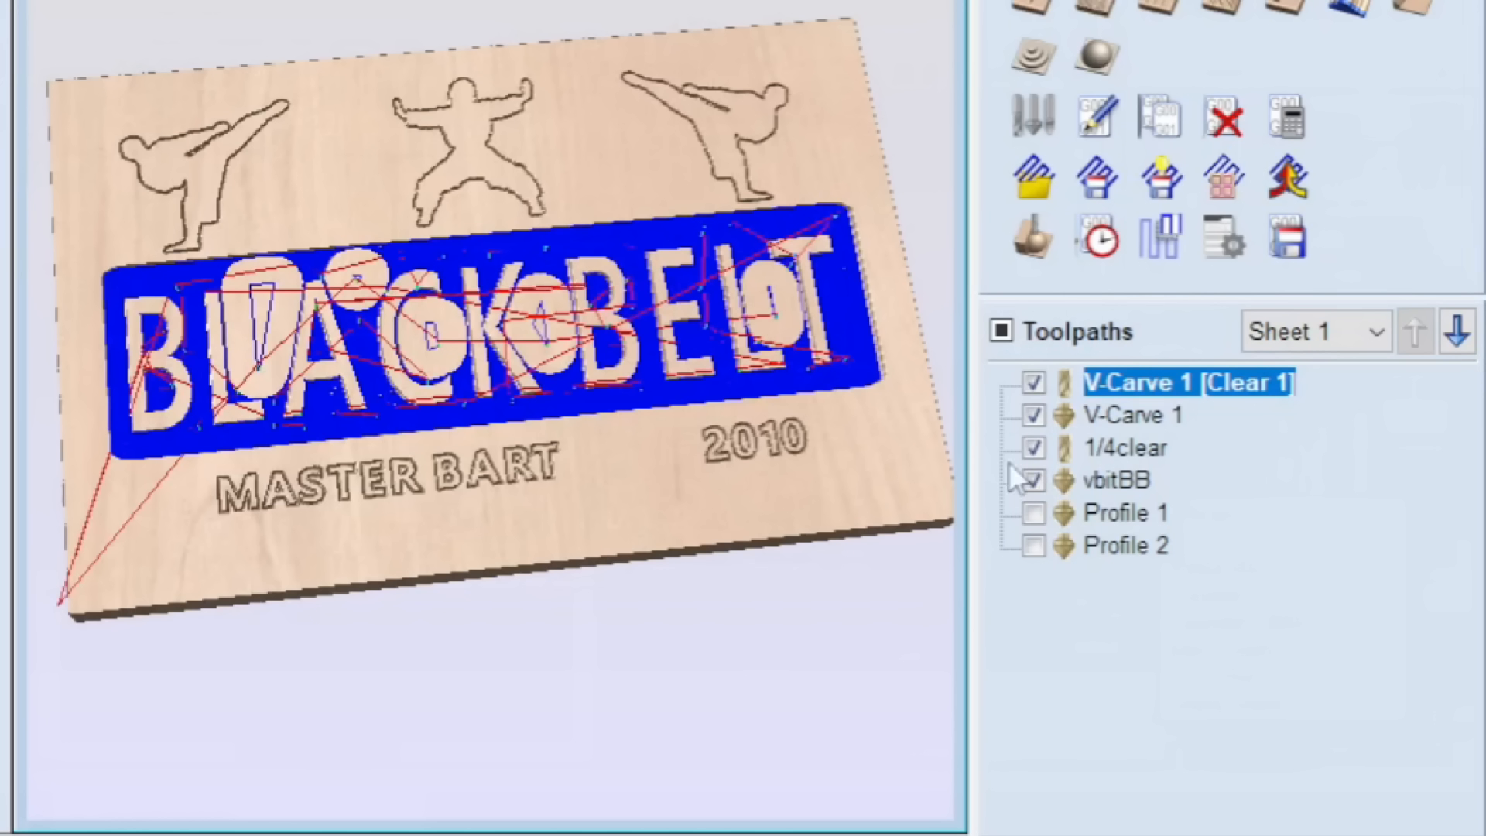
{"action": "right_click", "coordinate": [1132, 420]}
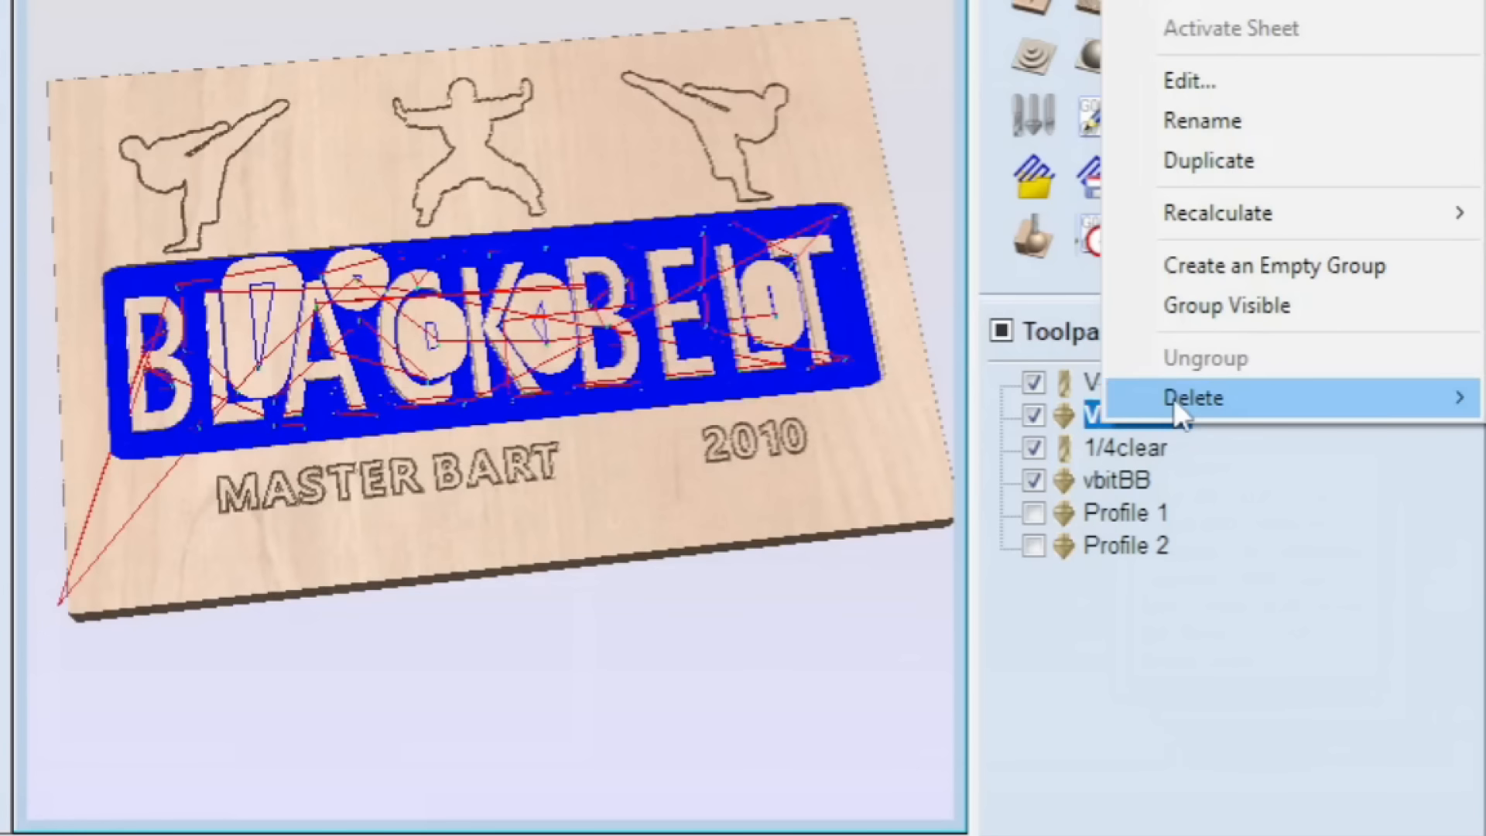
{"action": "mouse_move", "coordinate": [1174, 398]}
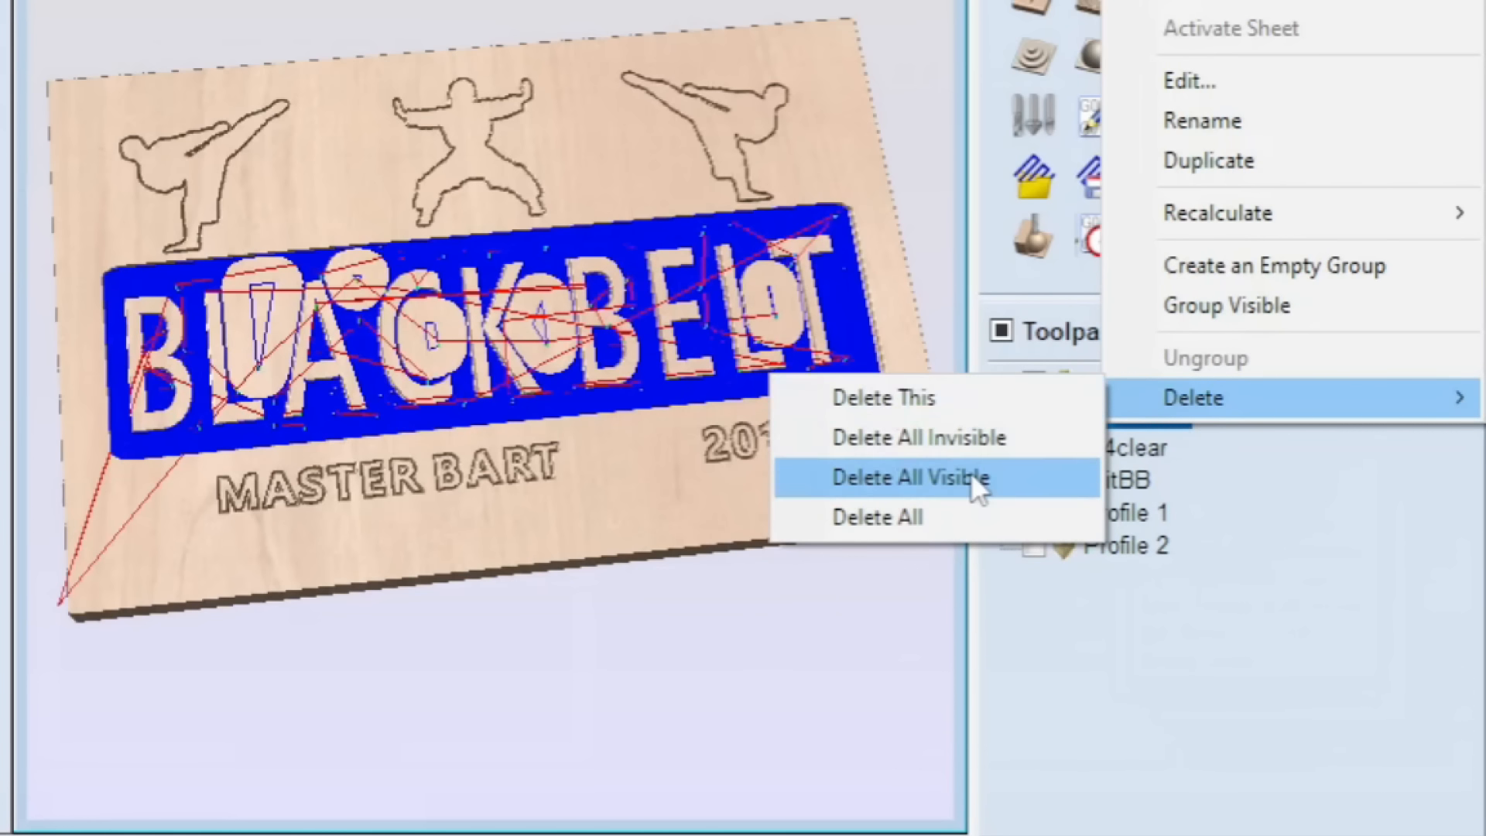
{"action": "left_click", "coordinate": [1257, 534]}
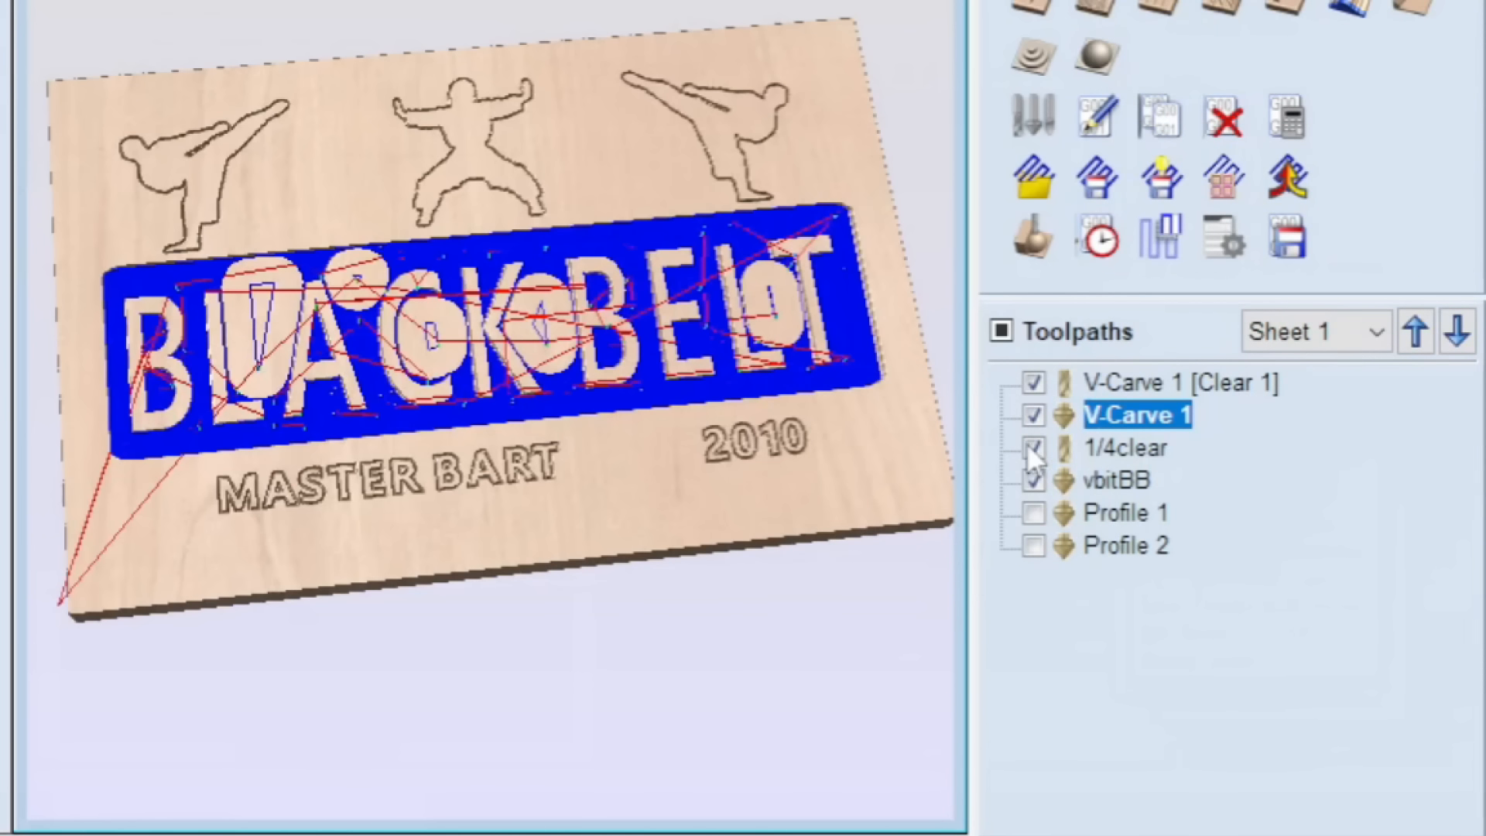
{"action": "right_click", "coordinate": [1135, 418]}
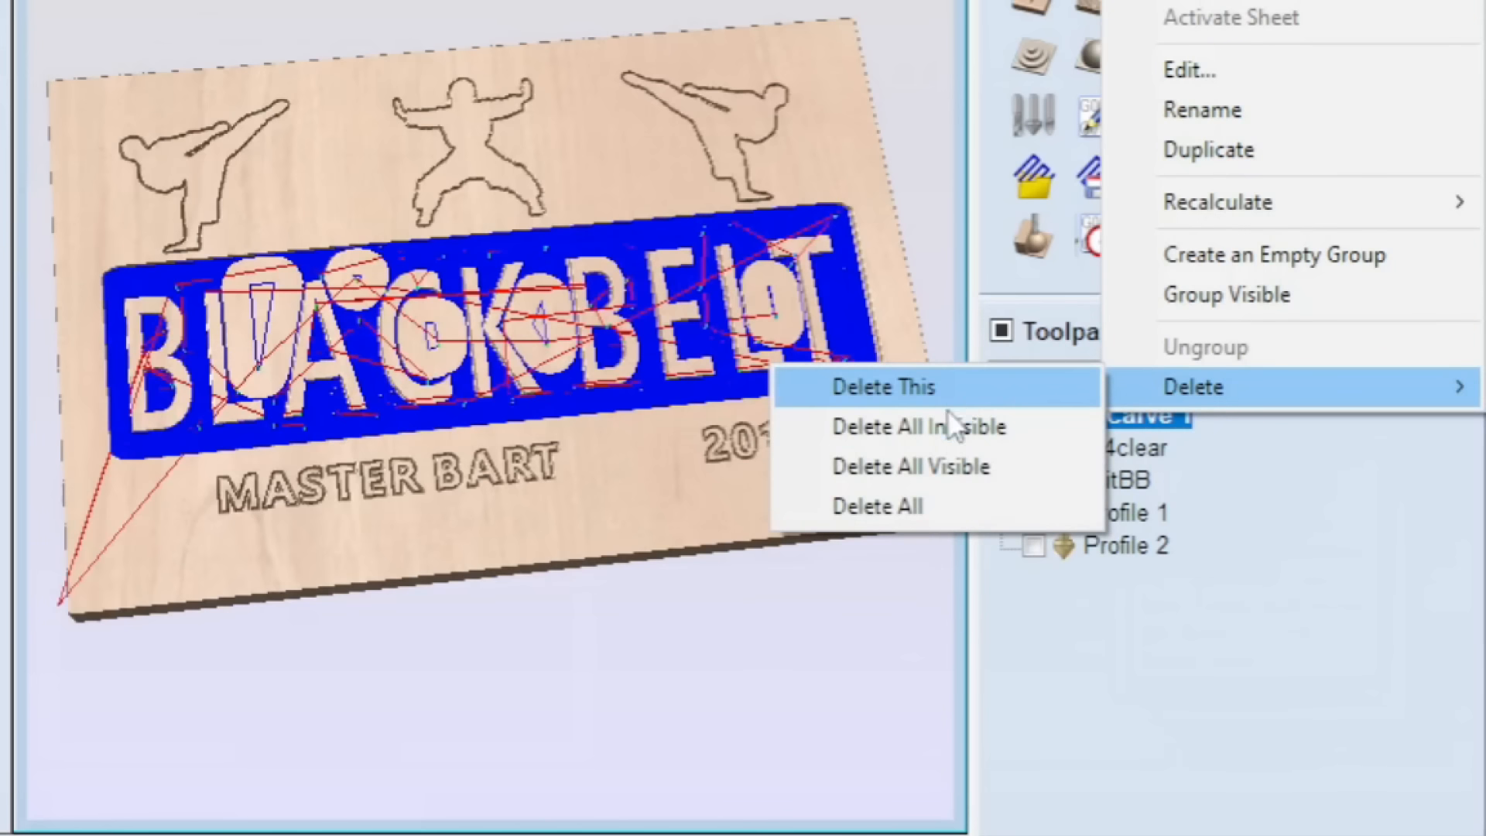
{"action": "left_click", "coordinate": [941, 462]}
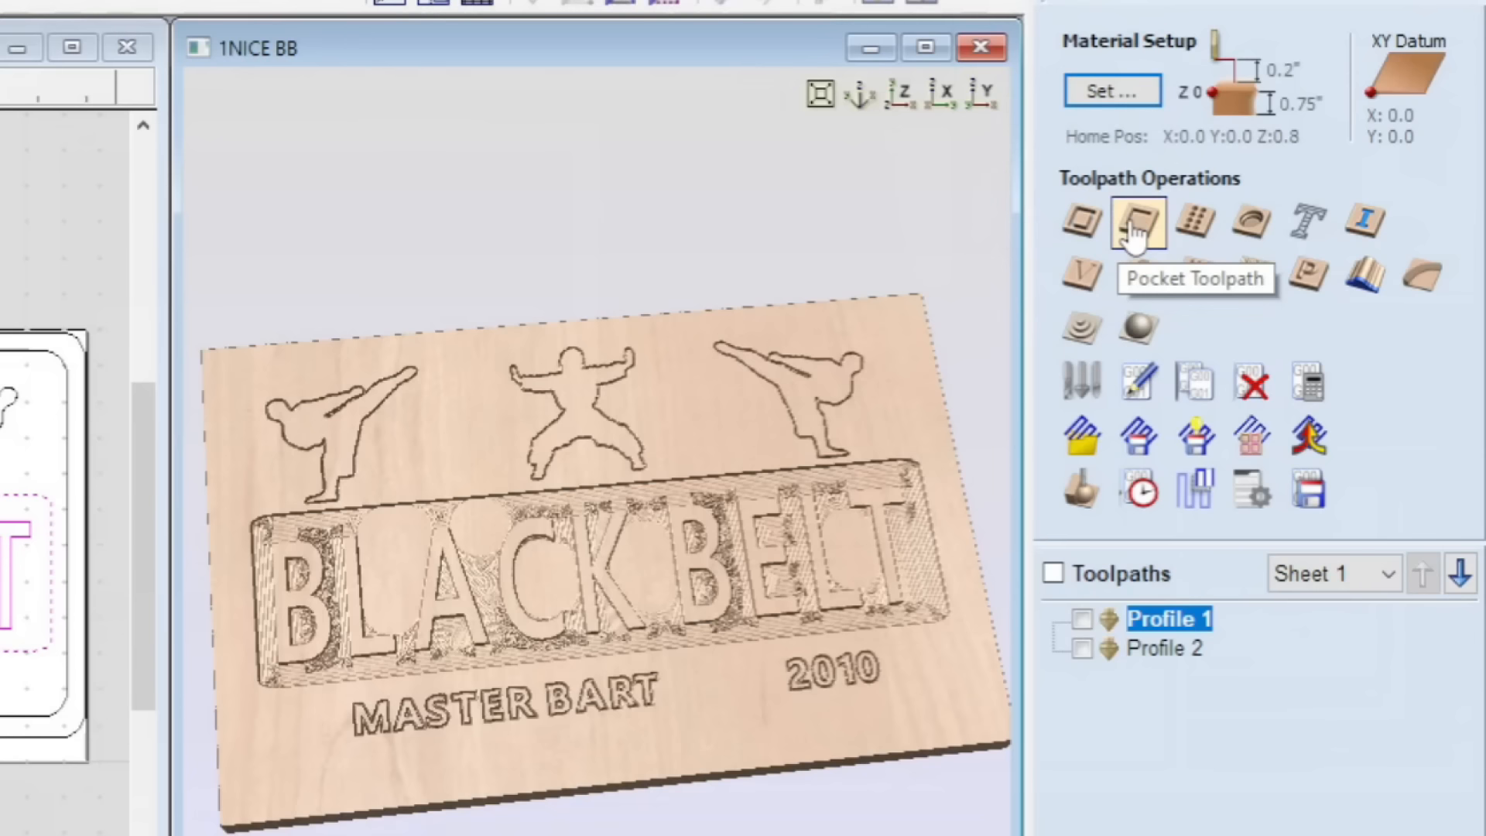
Step: Start a pocket toolpath for the BLACK BELT letters and their border, with a cut depth of .05 inches
{"action": "left_click", "coordinate": [1135, 226]}
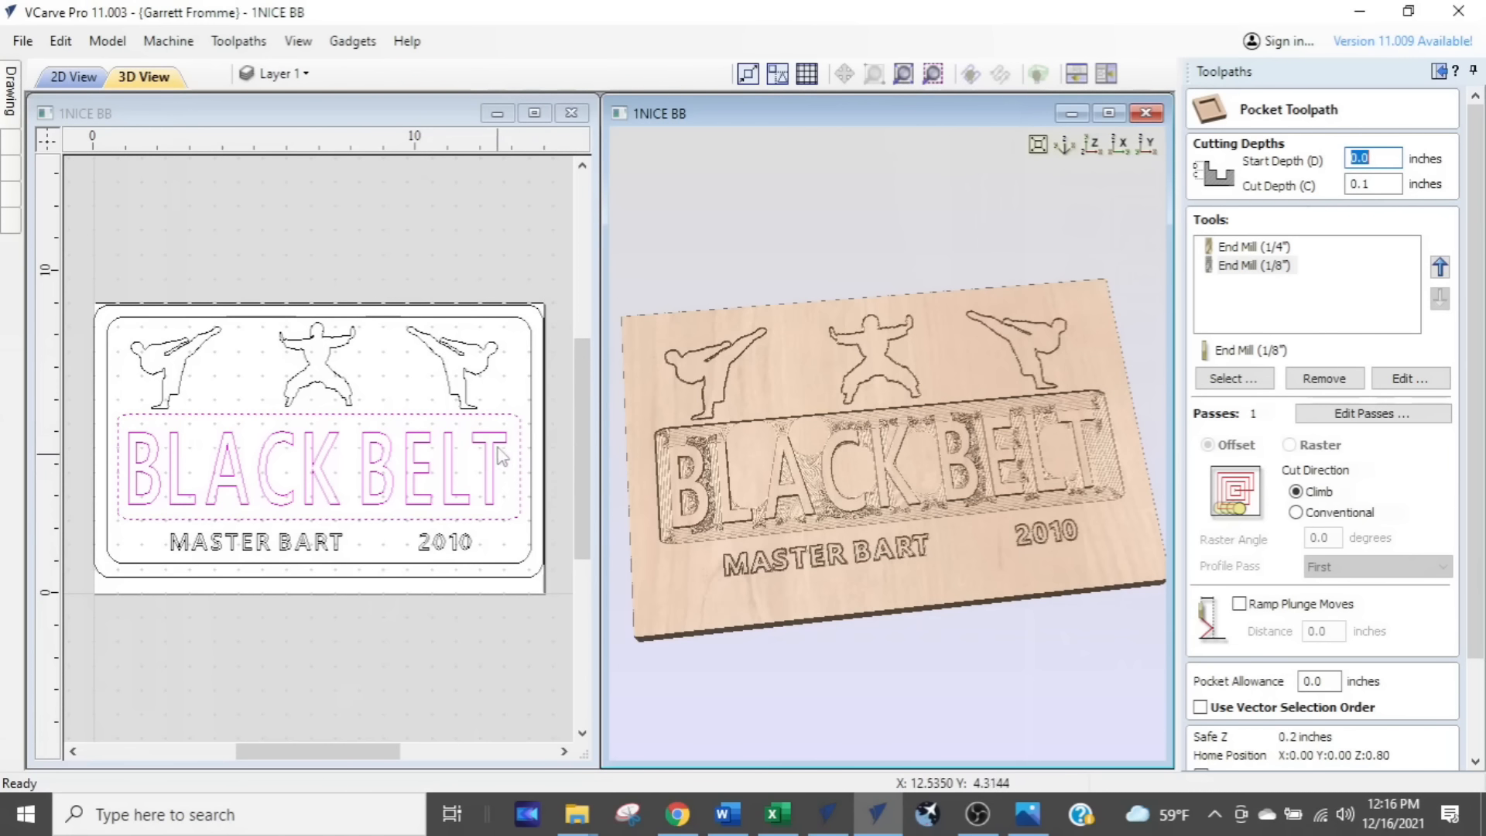
{"action": "left_click", "coordinate": [505, 418]}
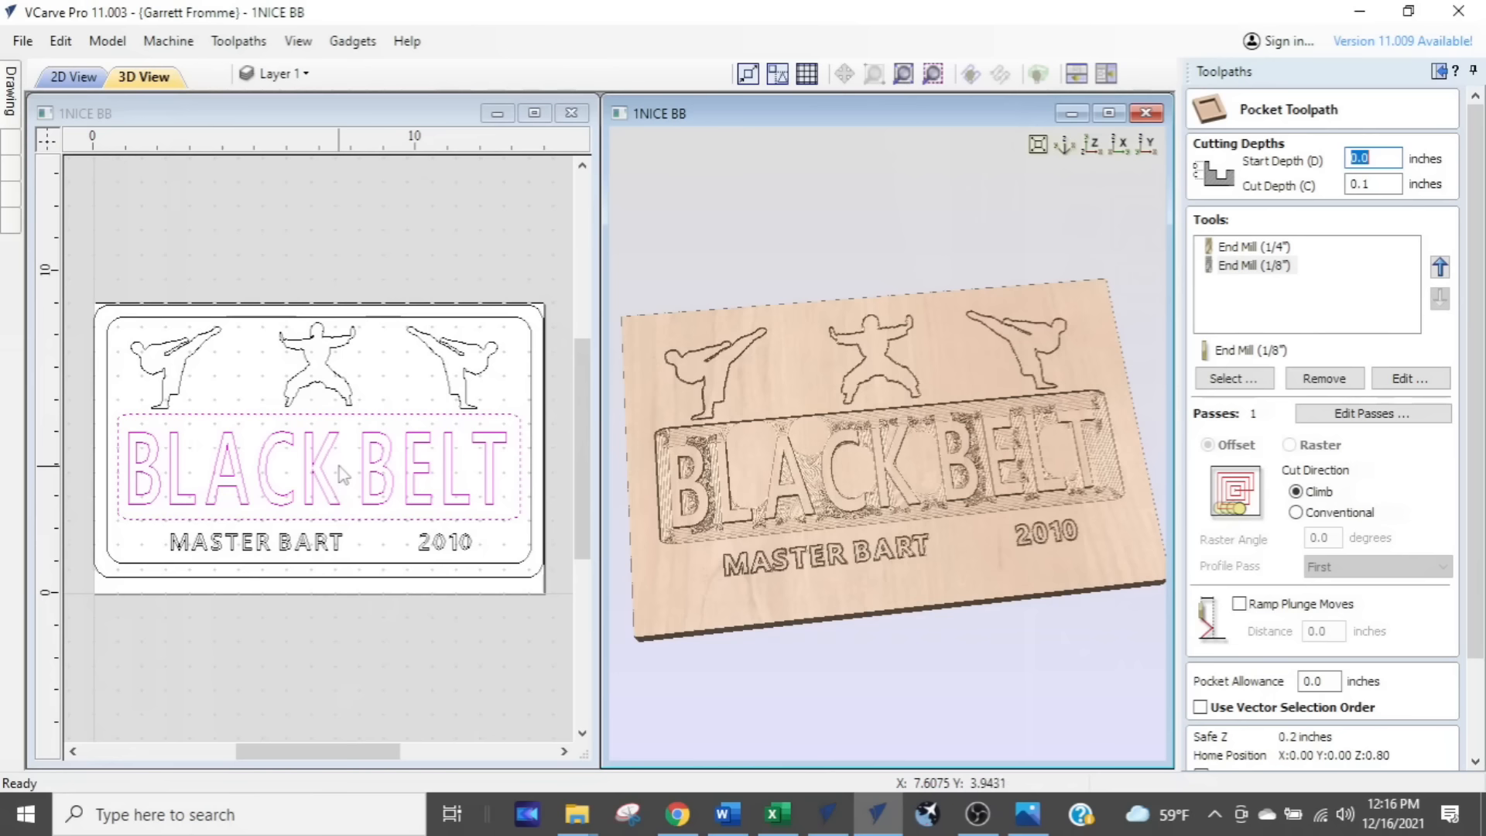
{"action": "left_click_drag", "start_coordinate": [950, 501], "coordinate": [913, 473]}
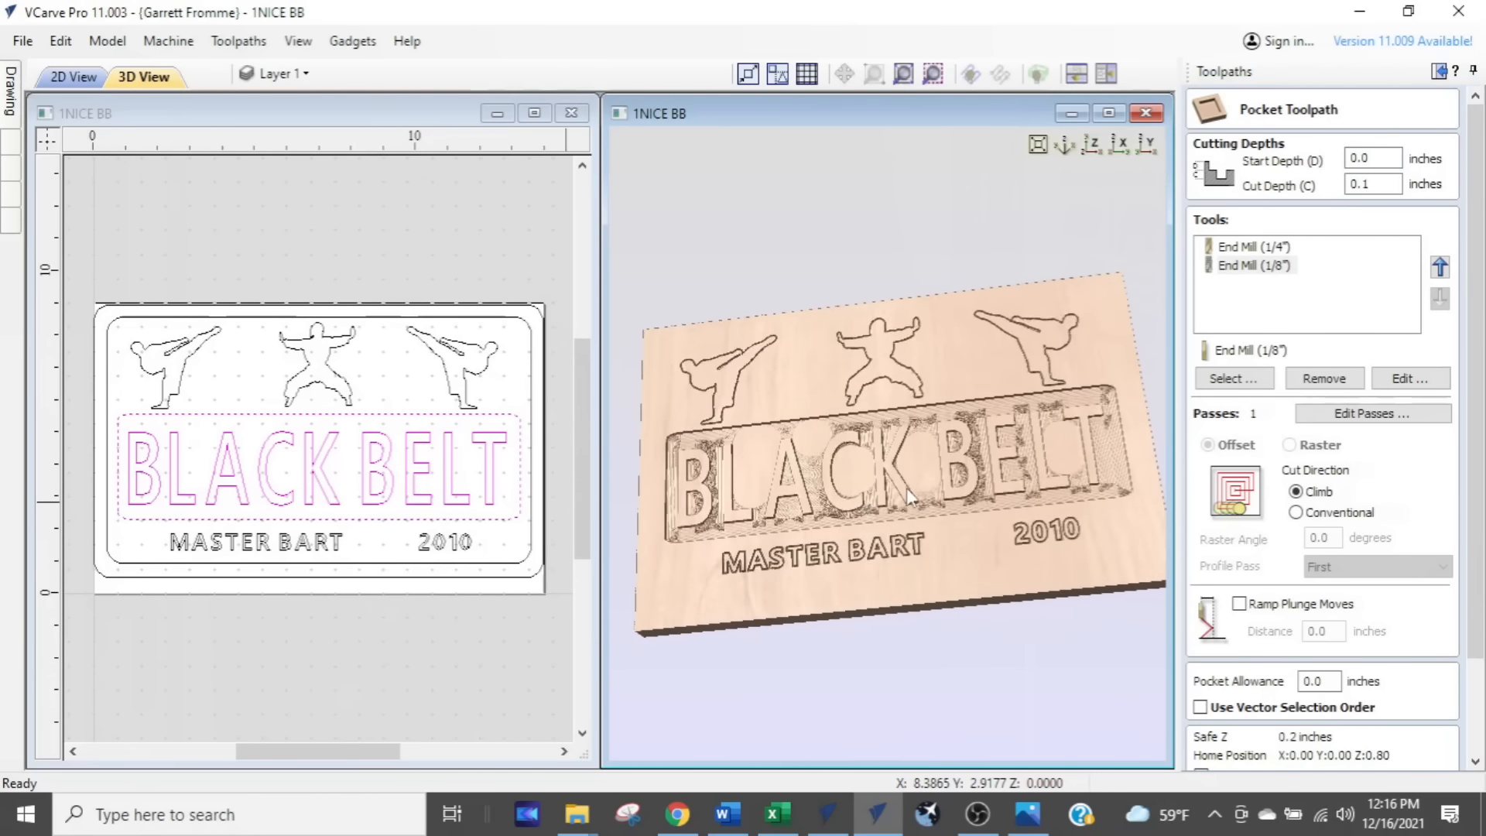
{"action": "scroll", "coordinate": [921, 469], "scroll_direction": "up", "scroll_amount": 3}
{"action": "key", "text": "ctrl"}
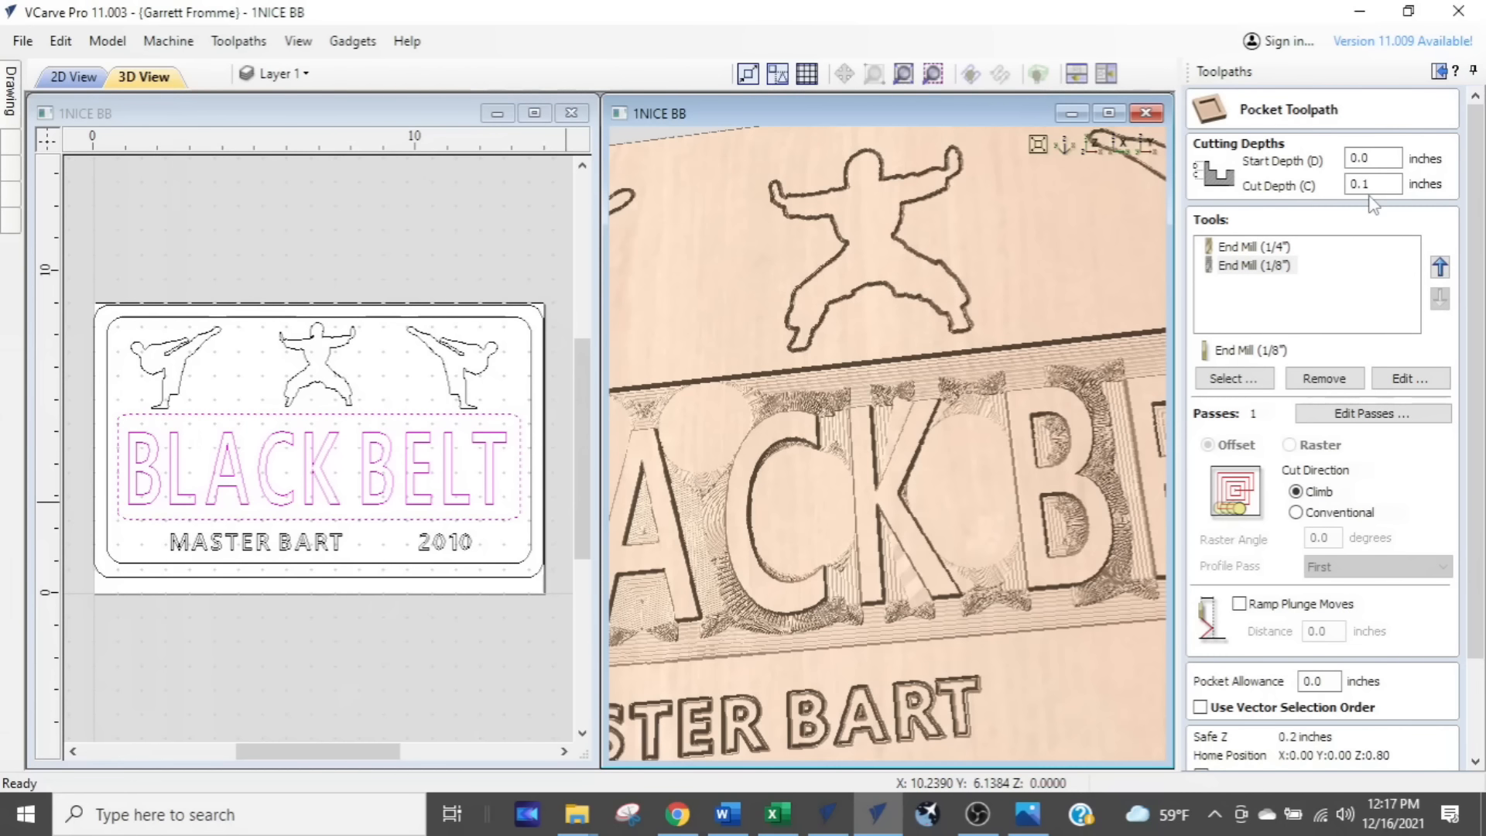
{"action": "key", "text": "ctrl"}
{"action": "key", "text": "ctrl"}
{"action": "double_click", "coordinate": [1374, 181]}
{"action": "type", "text": ".05"}
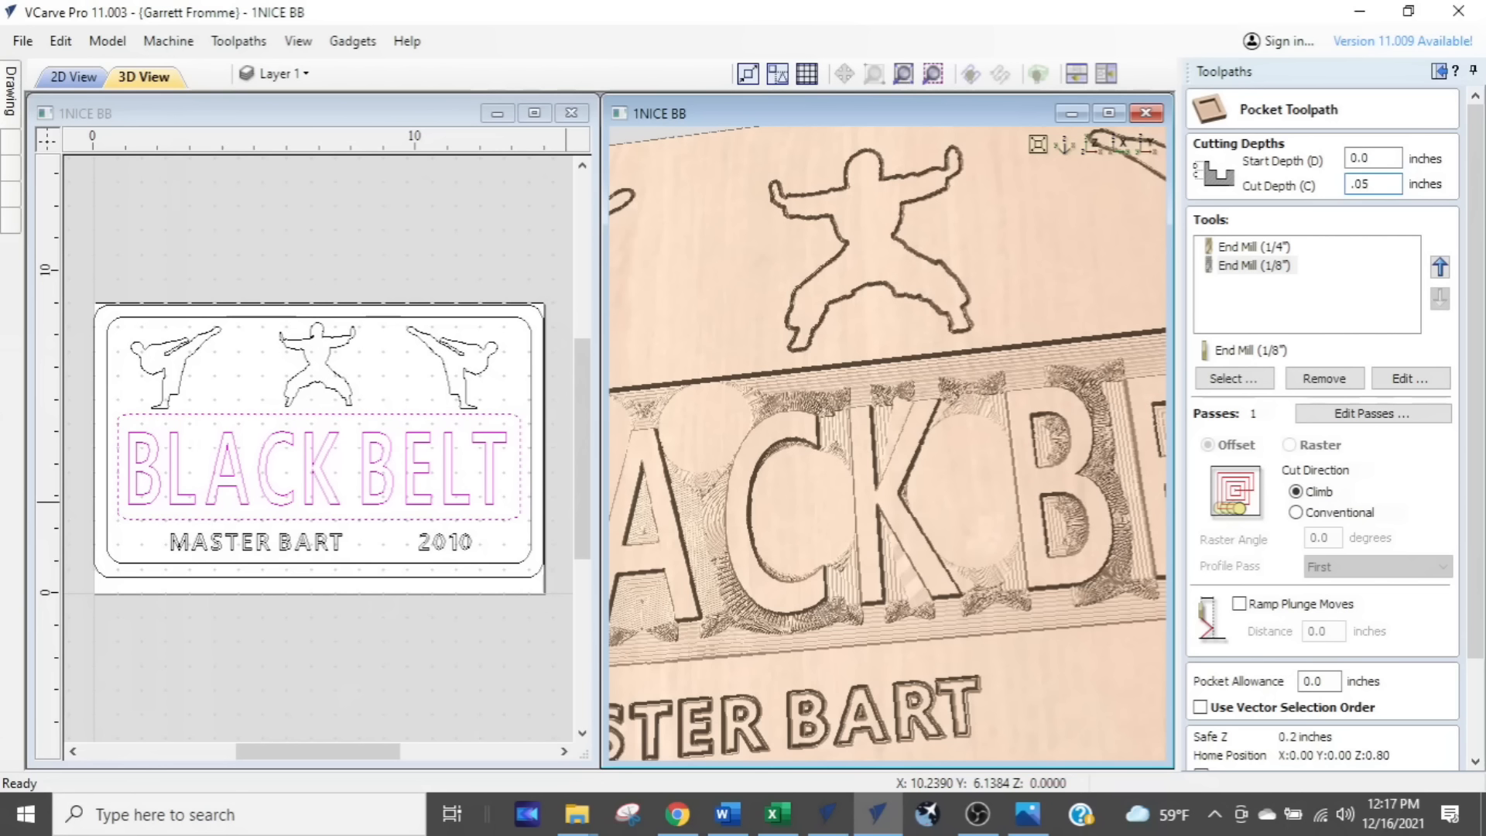
Step: Check the pocket's settings for the 1/4" and 1/8" end mills in turn
{"action": "left_click", "coordinate": [1275, 271]}
{"action": "left_click", "coordinate": [1265, 249]}
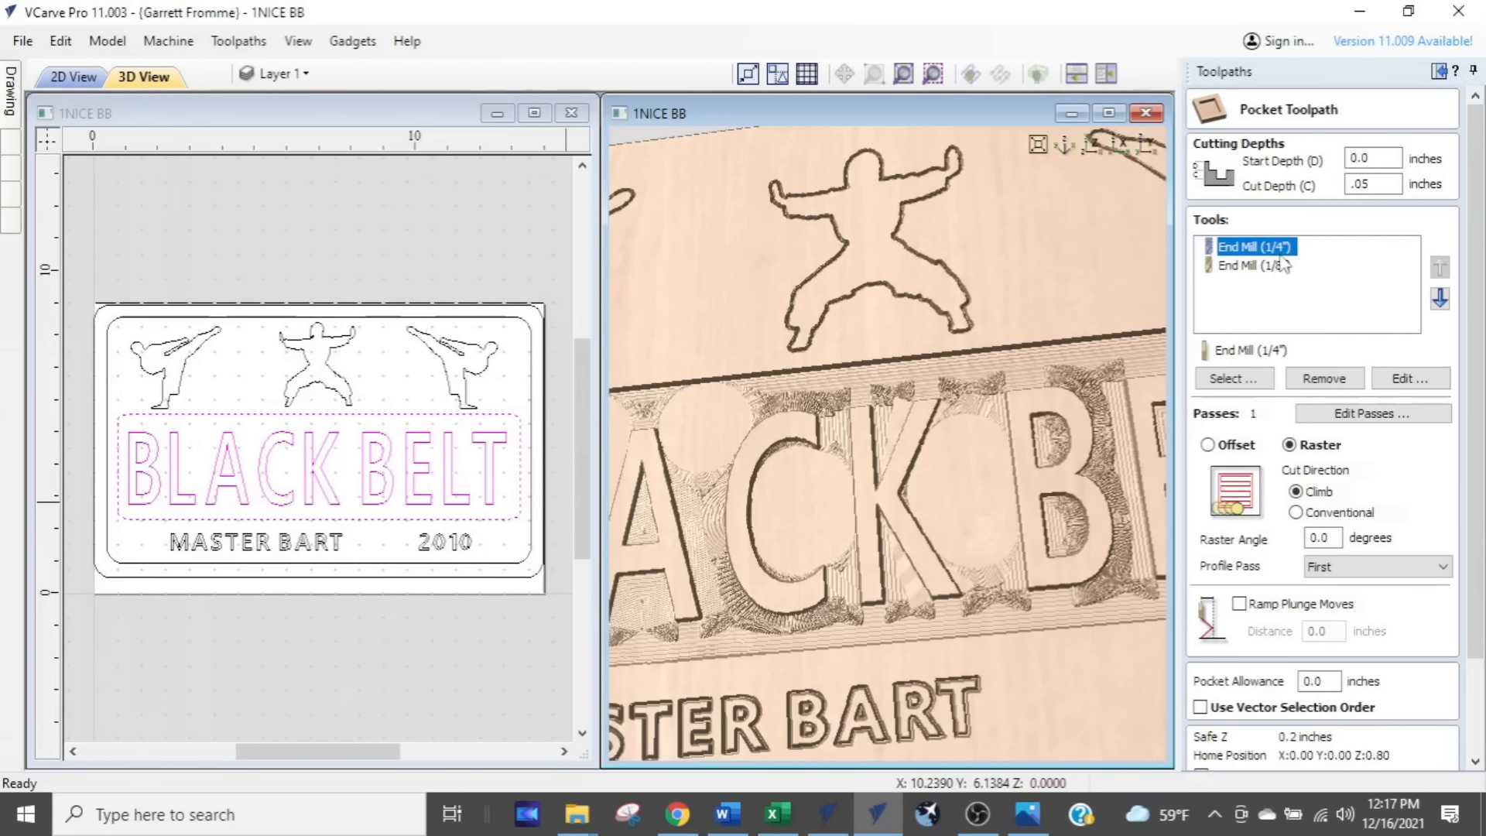
{"action": "left_click", "coordinate": [1279, 267]}
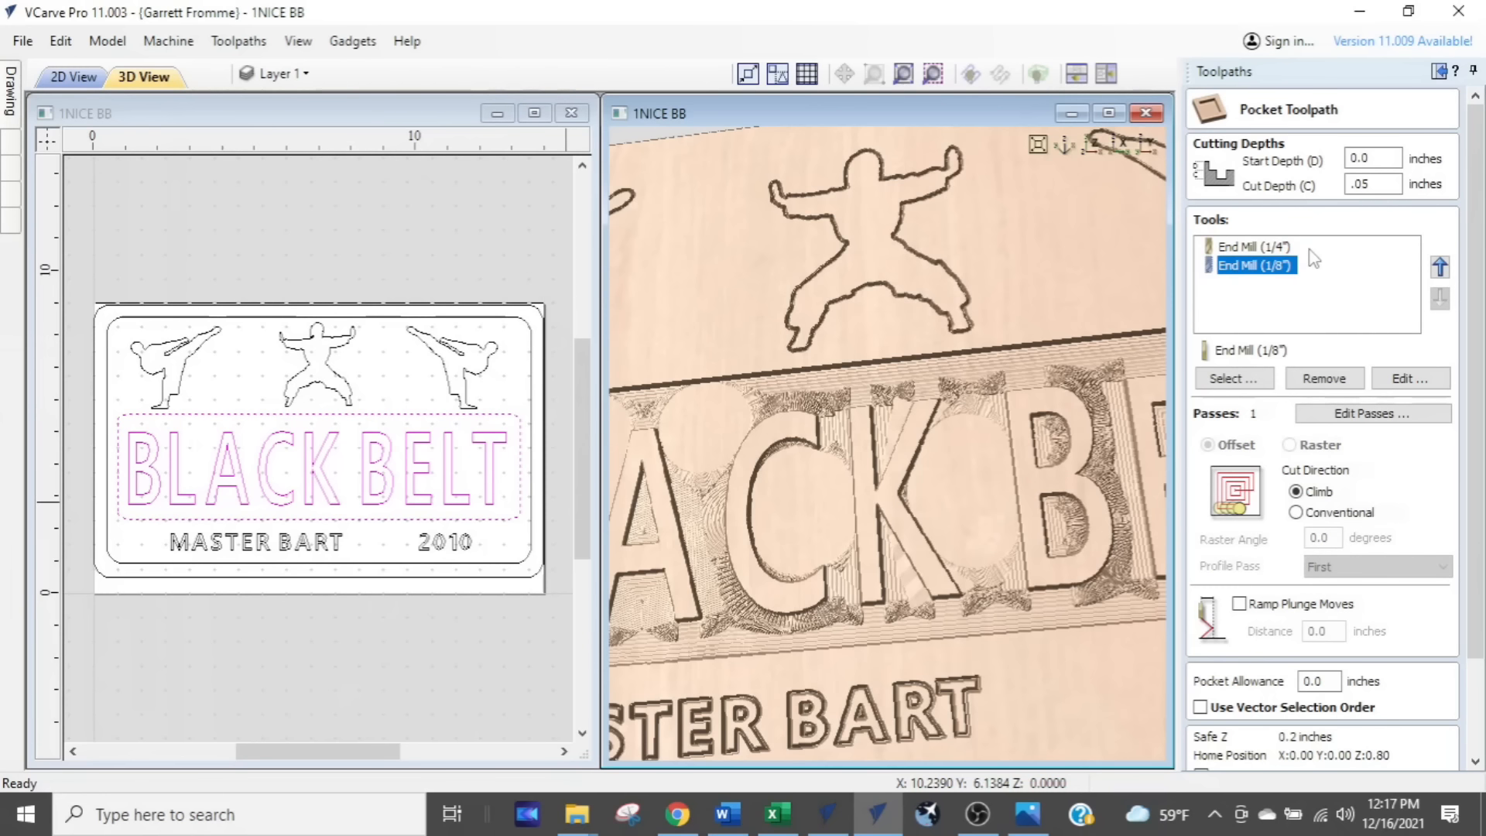
{"action": "left_click", "coordinate": [1232, 247]}
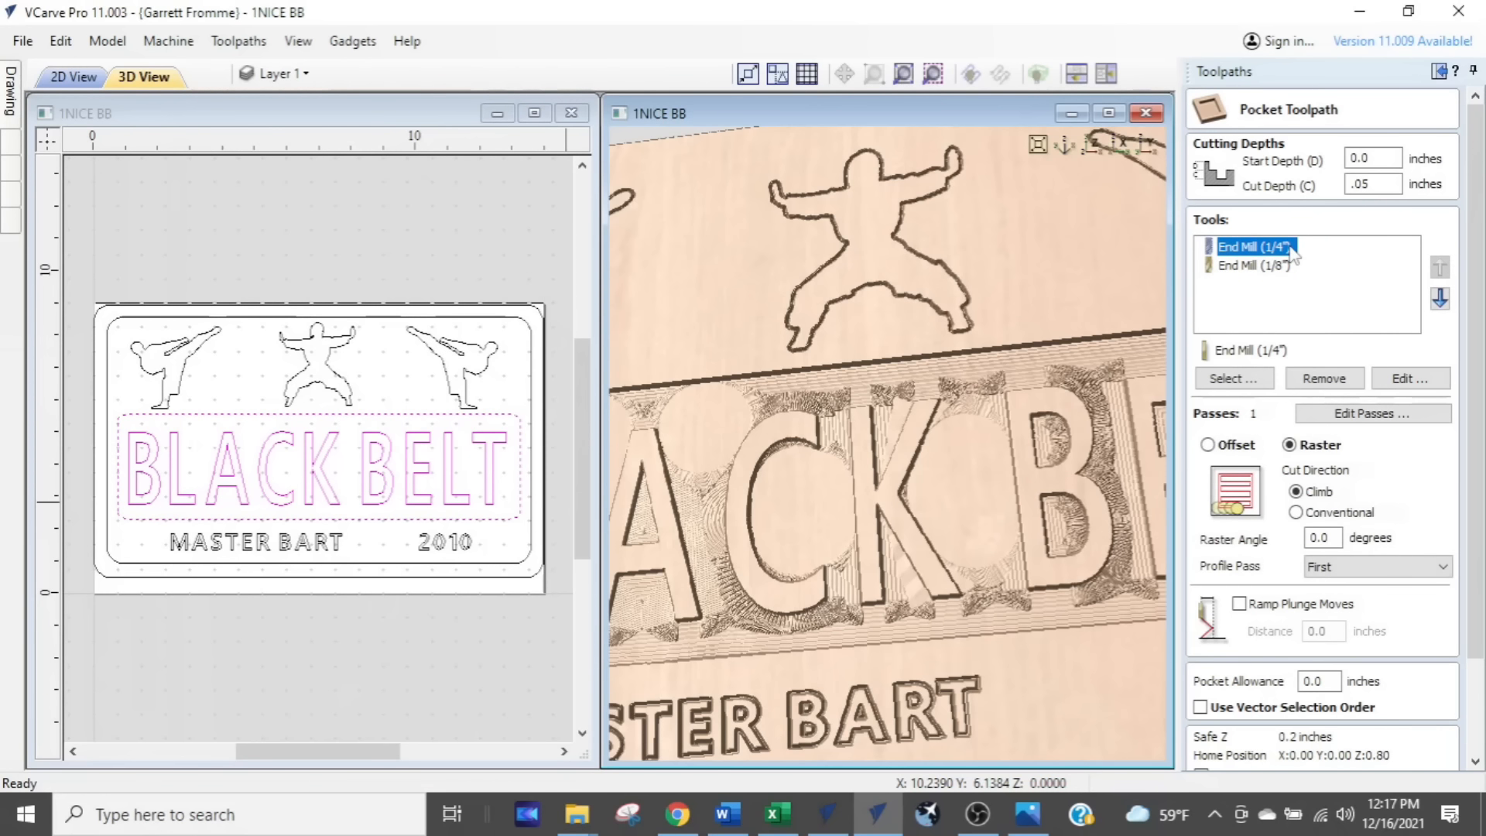
{"action": "left_click", "coordinate": [1229, 267]}
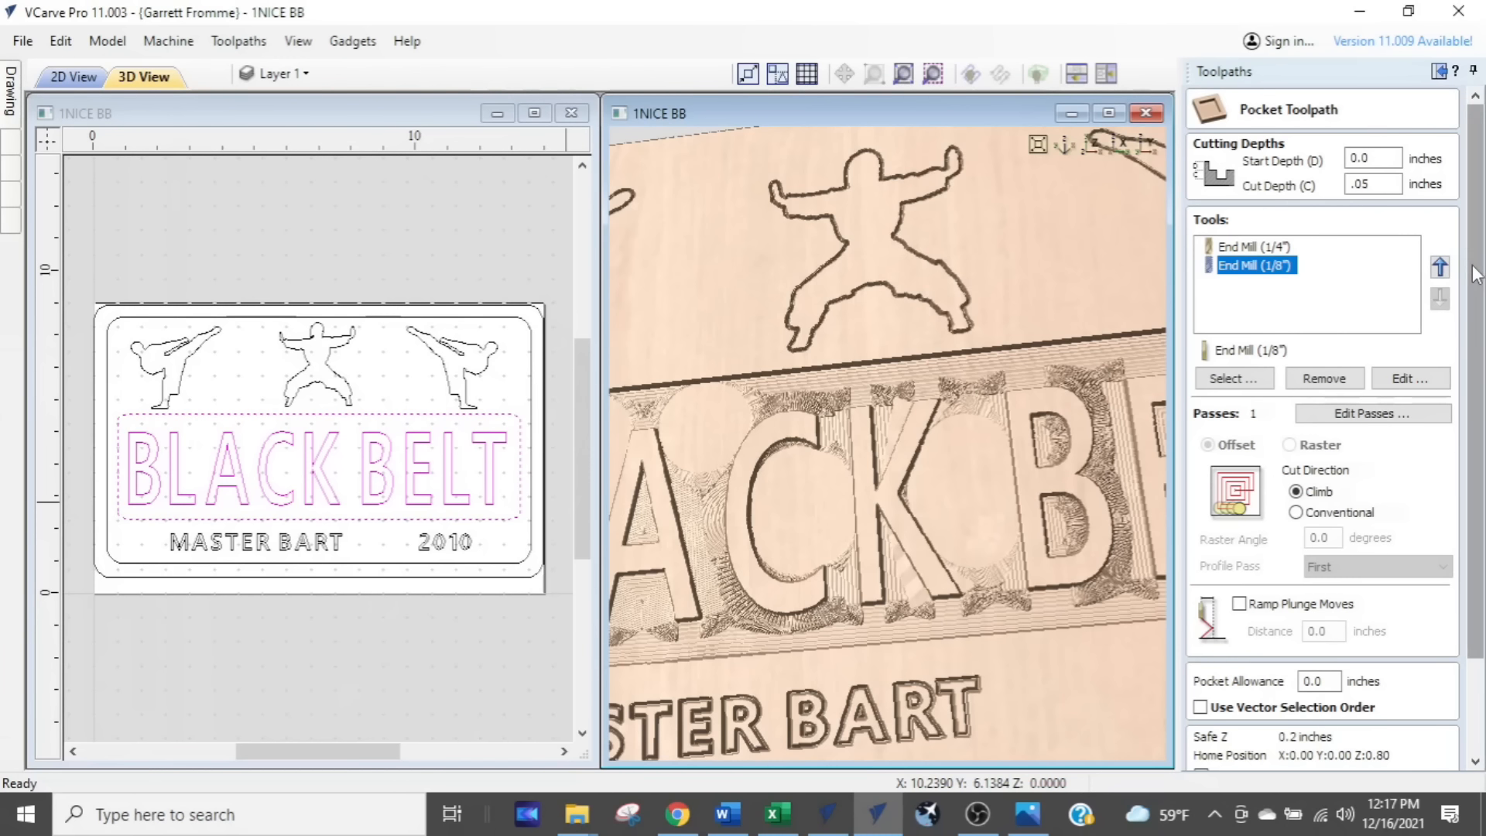
Step: Name the pocket toolpath Black Belt and calculate it
{"action": "scroll", "coordinate": [1477, 275], "scroll_direction": "down", "scroll_amount": 3}
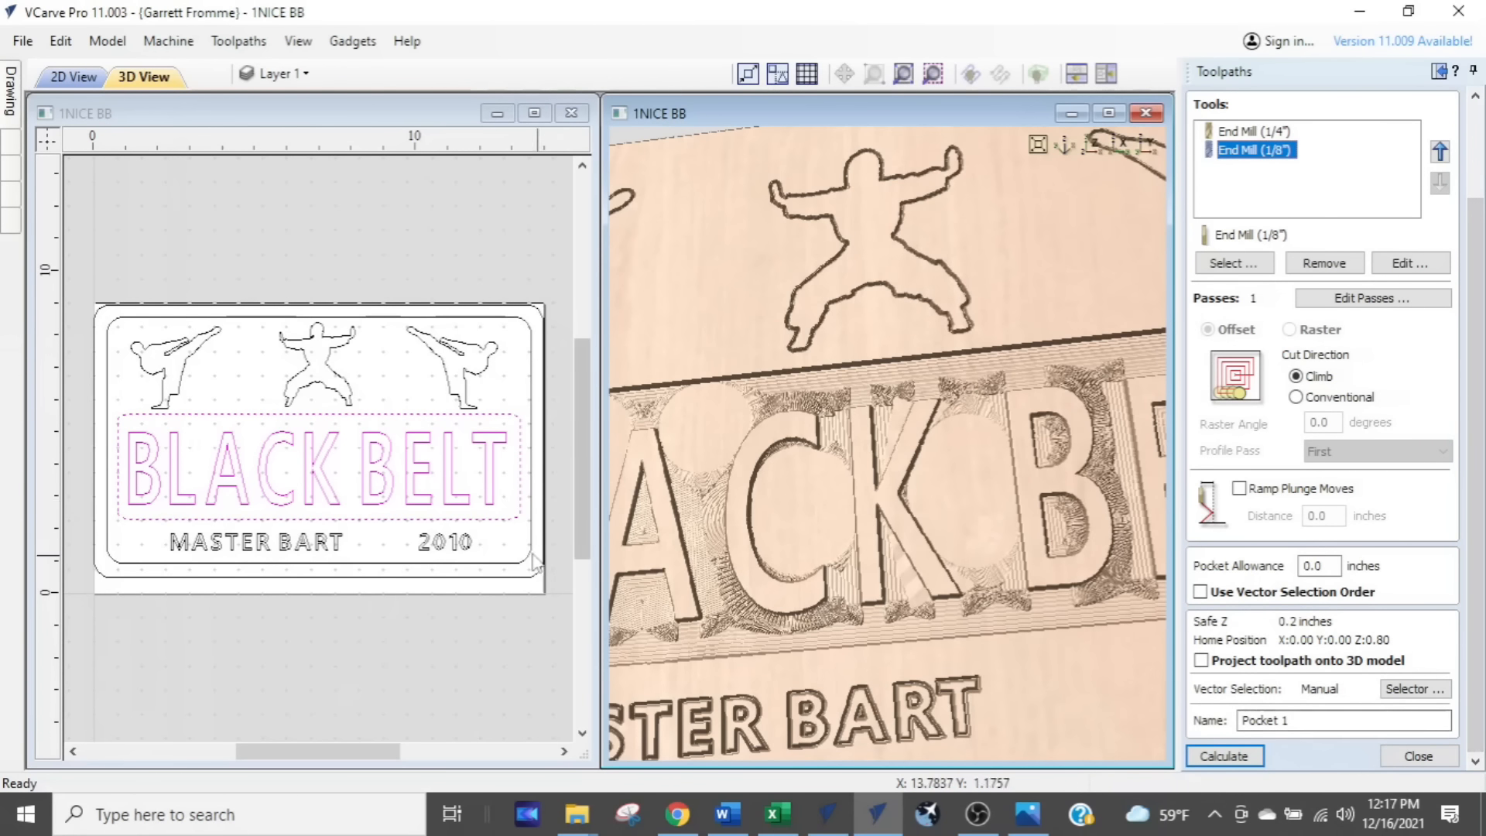
{"action": "key", "text": "ctrl"}
{"action": "key", "text": "ctrl"}
{"action": "key", "text": "ctrl"}
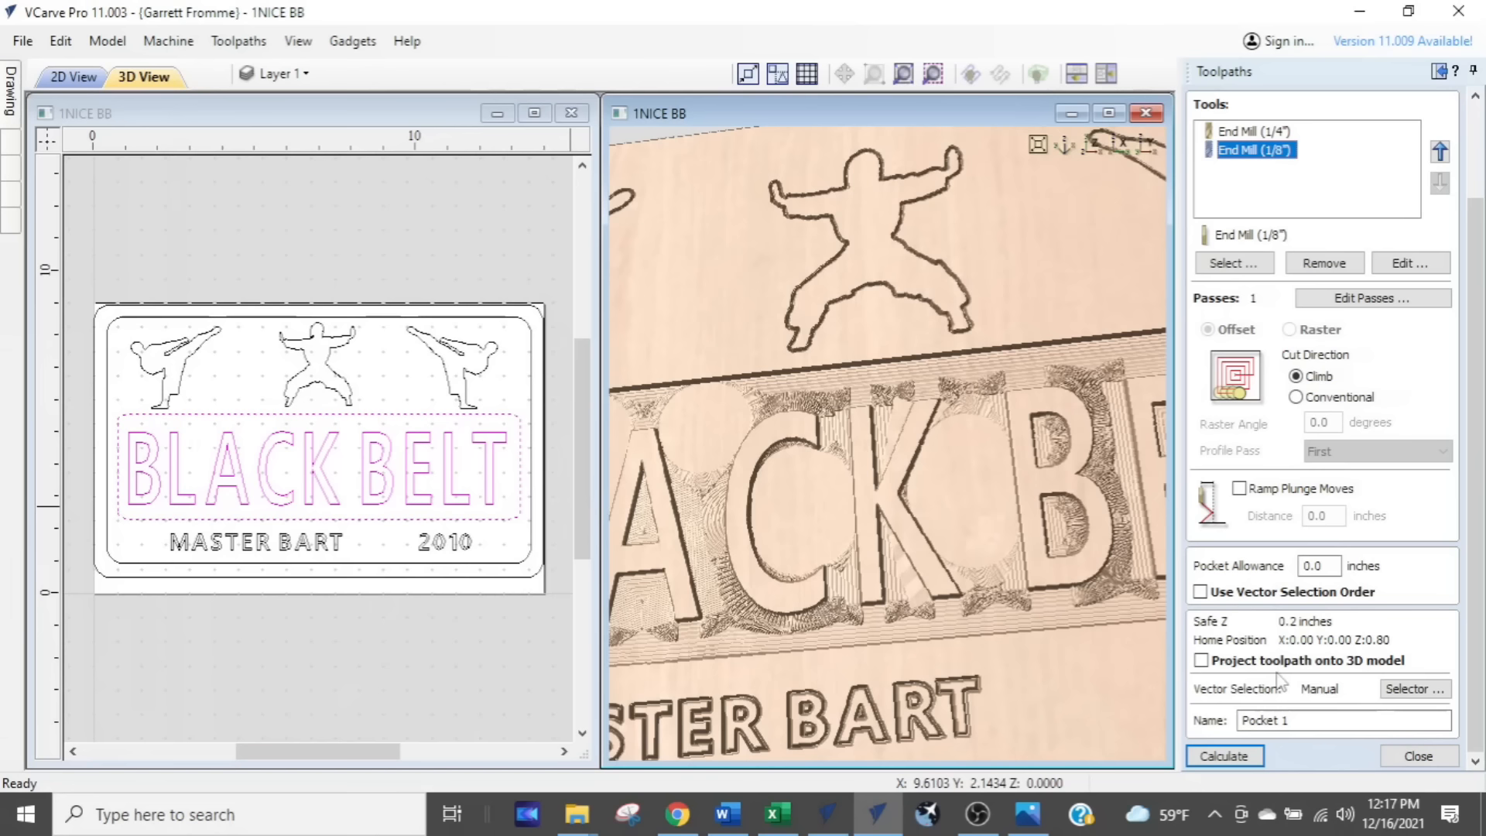
{"action": "left_click_drag", "start_coordinate": [1339, 720], "coordinate": [1144, 718]}
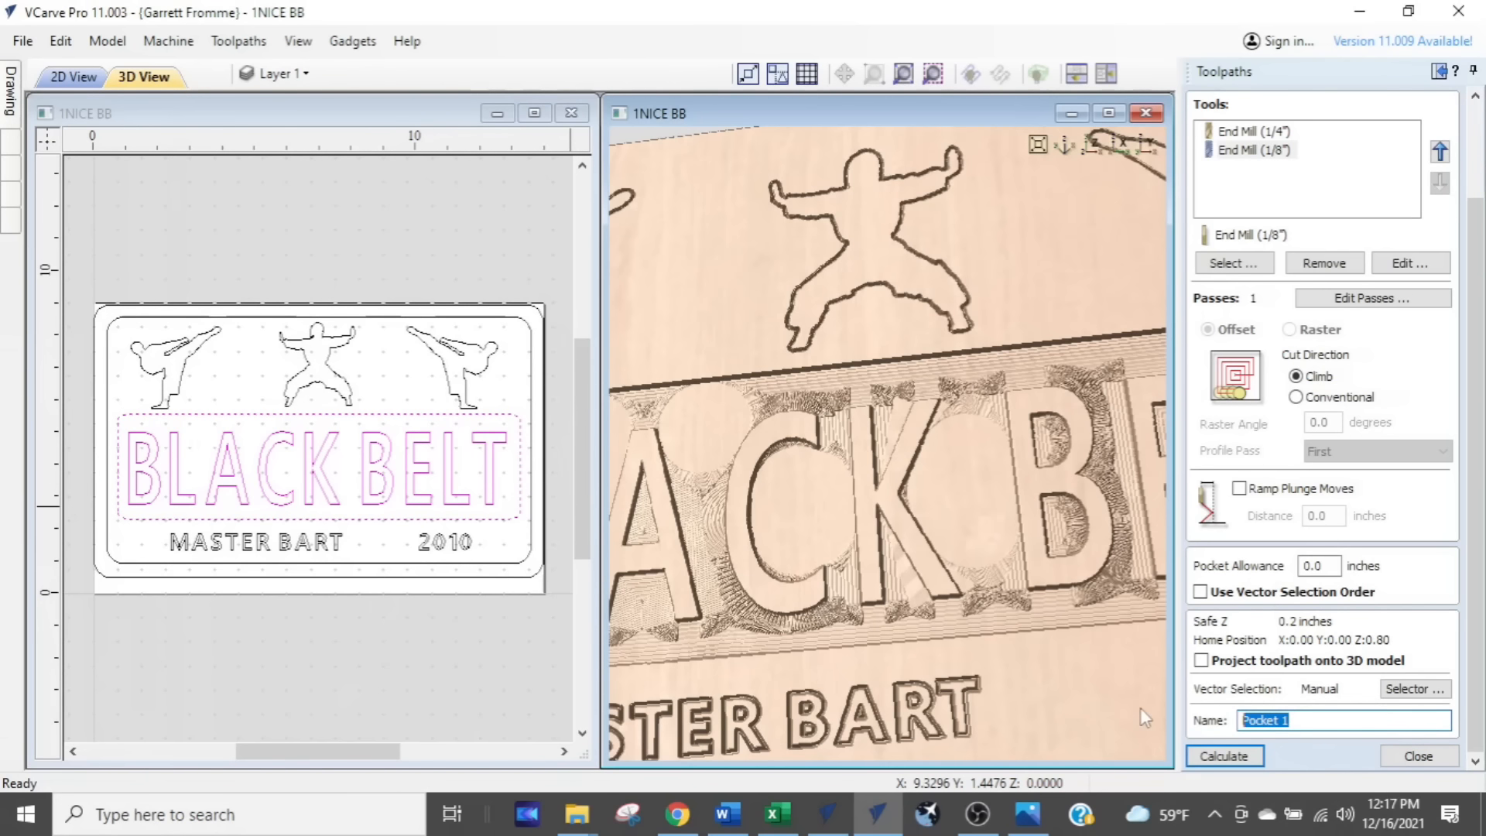
{"action": "type", "text": "Black"}
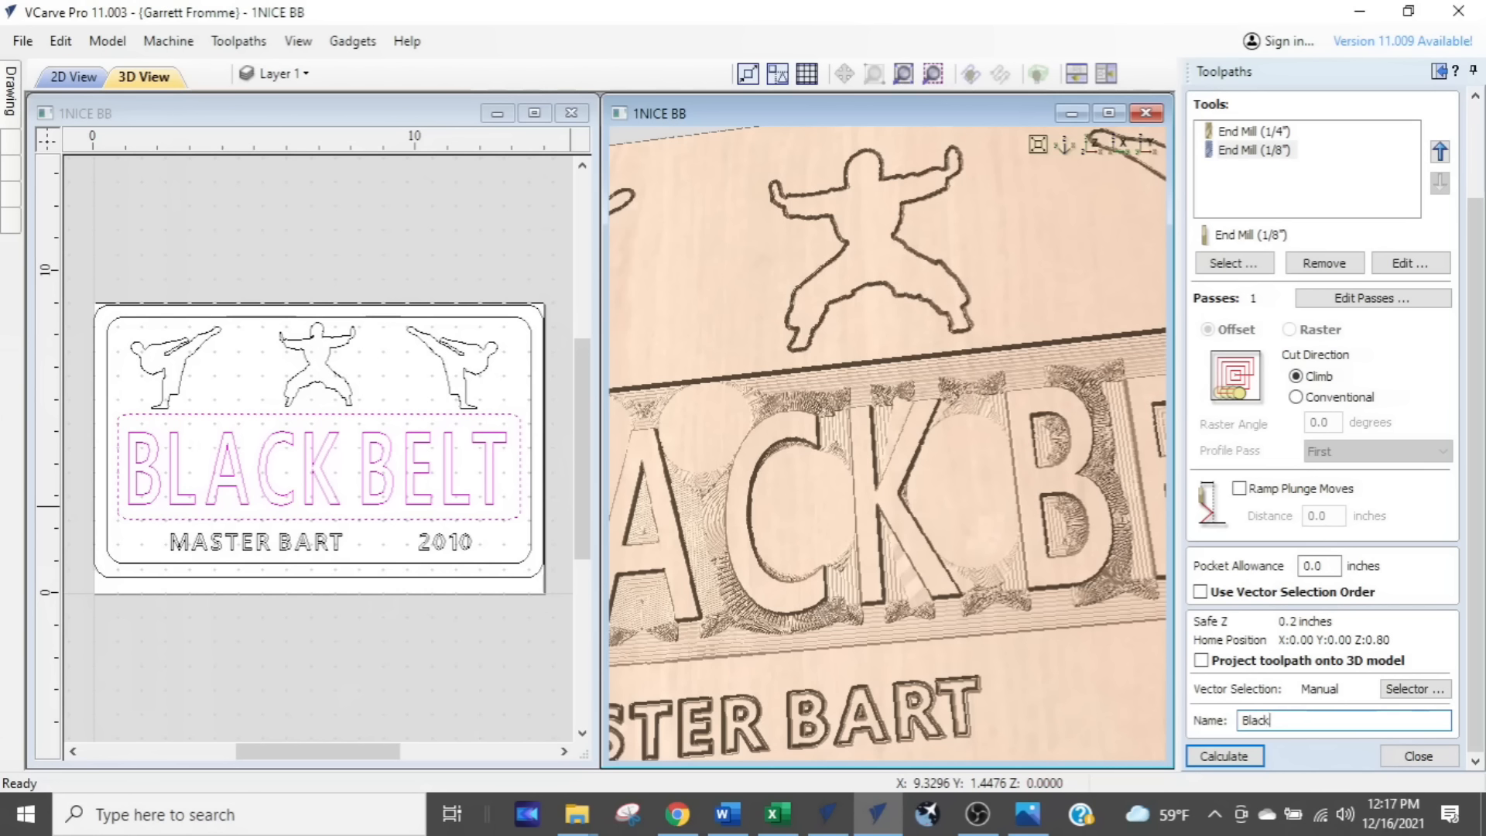
{"action": "type", "text": " Belt"}
{"action": "left_click", "coordinate": [1225, 756]}
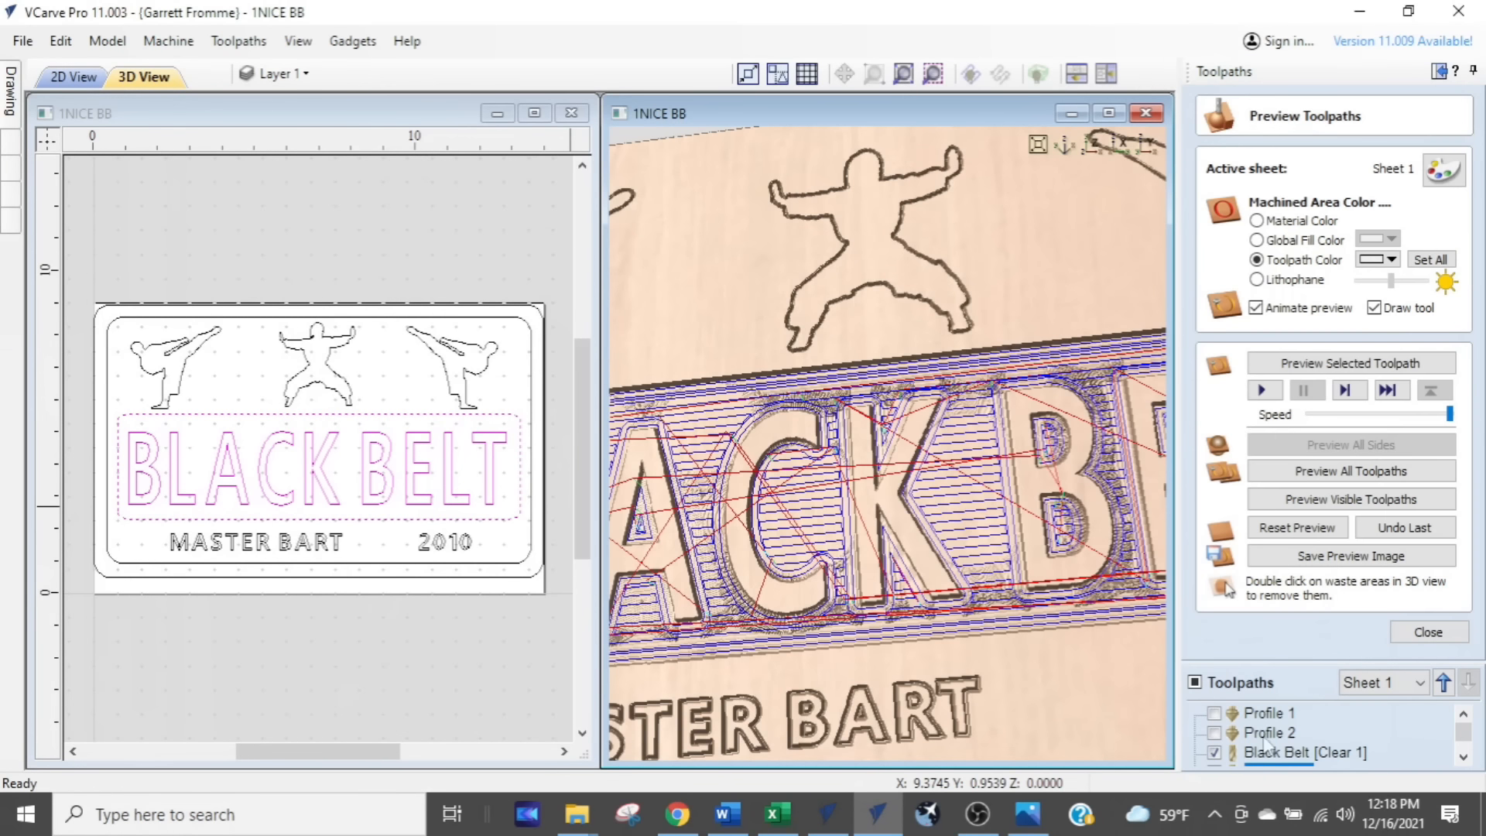
Step: Select the Black Belt toolpath in the list and close the toolpath preview
{"action": "mouse_move", "coordinate": [1276, 745]}
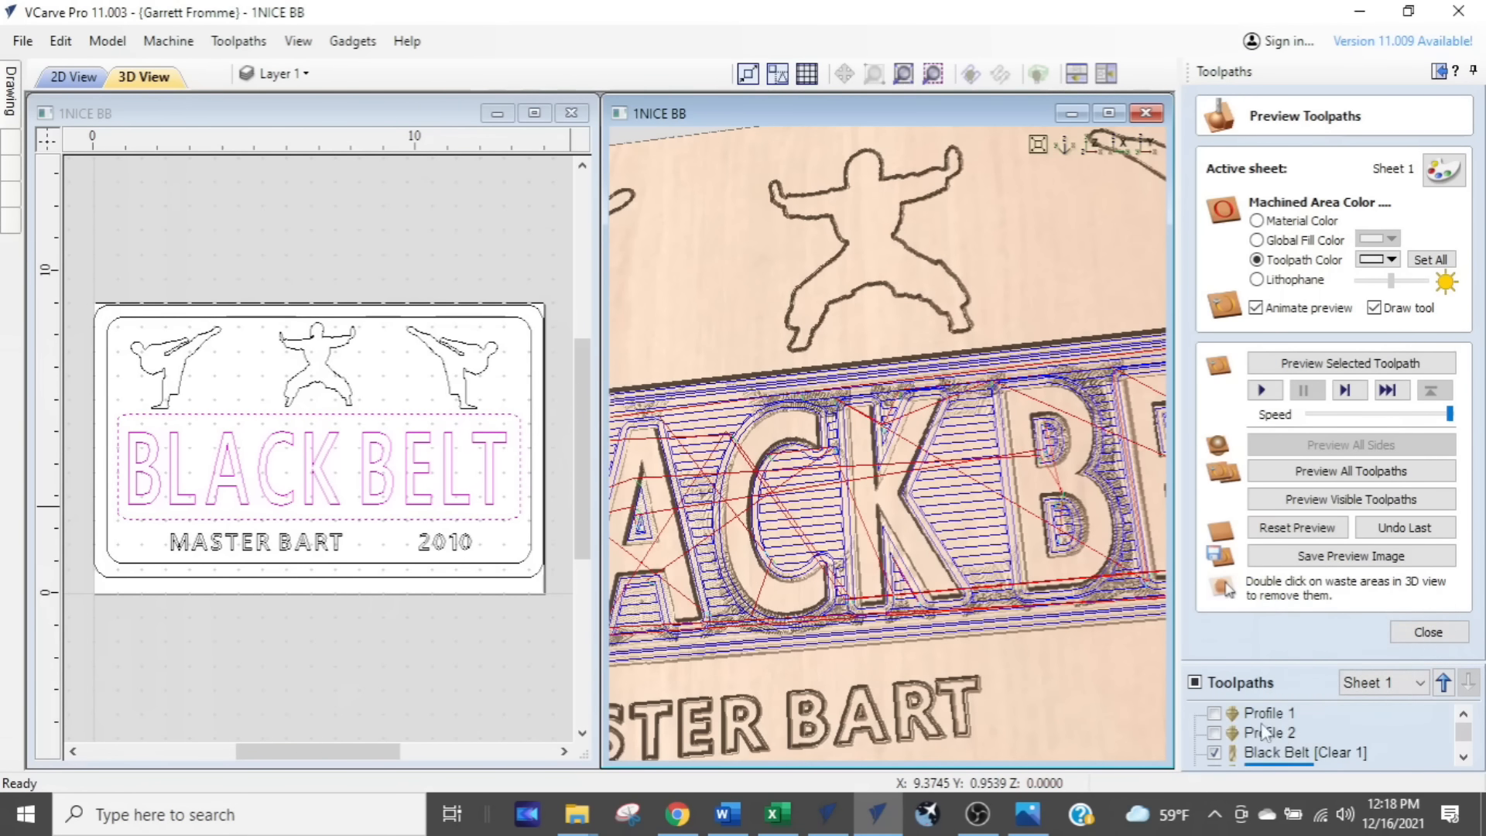
{"action": "left_click", "coordinate": [1269, 761]}
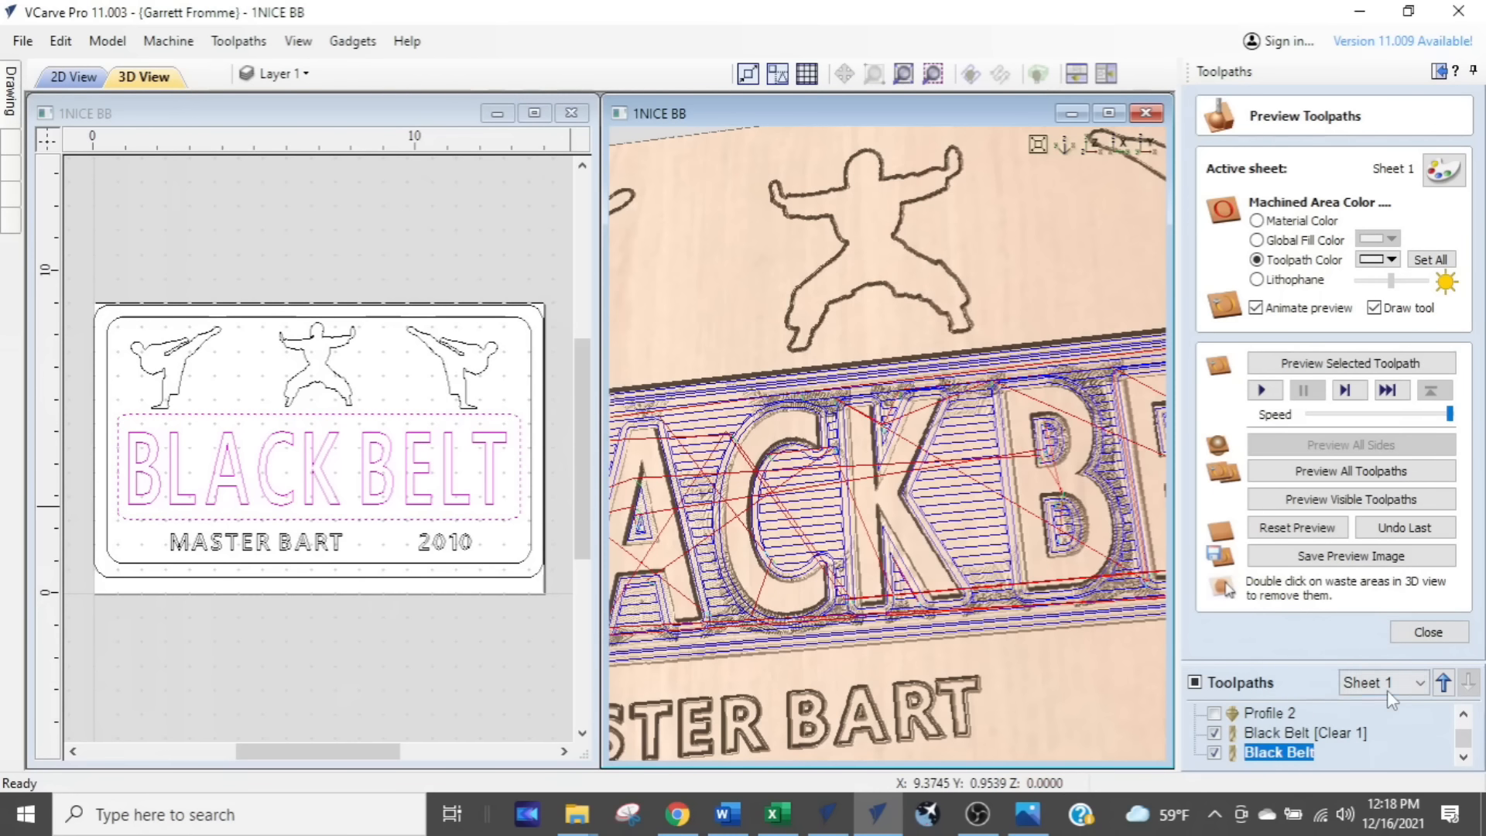
{"action": "left_click", "coordinate": [1428, 632]}
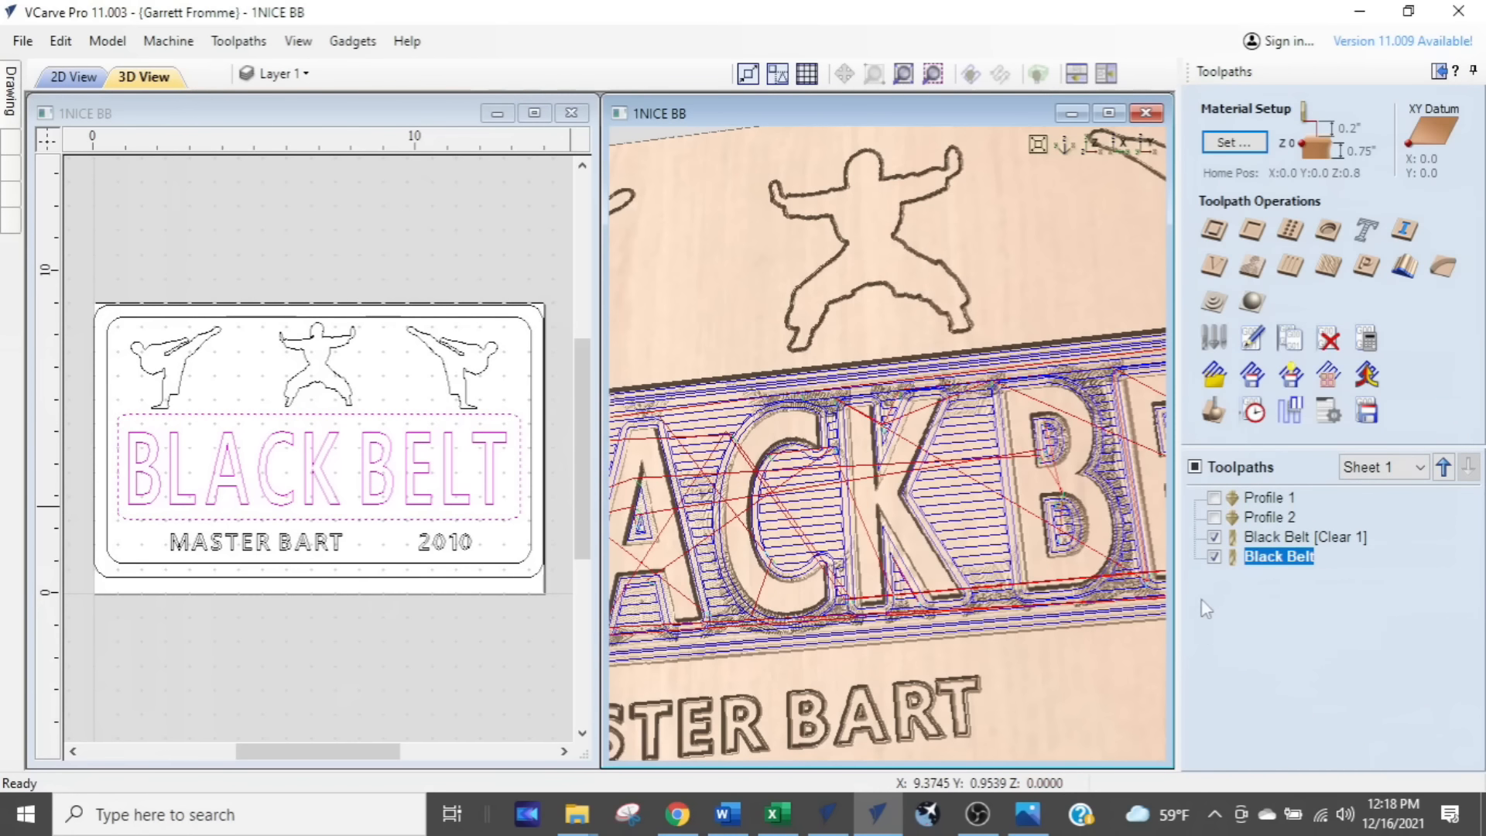
Step: Show the Profile 1 and Profile 2 toolpaths and hide both Black Belt toolpaths
{"action": "left_click", "coordinate": [1213, 517]}
{"action": "left_click", "coordinate": [1213, 497]}
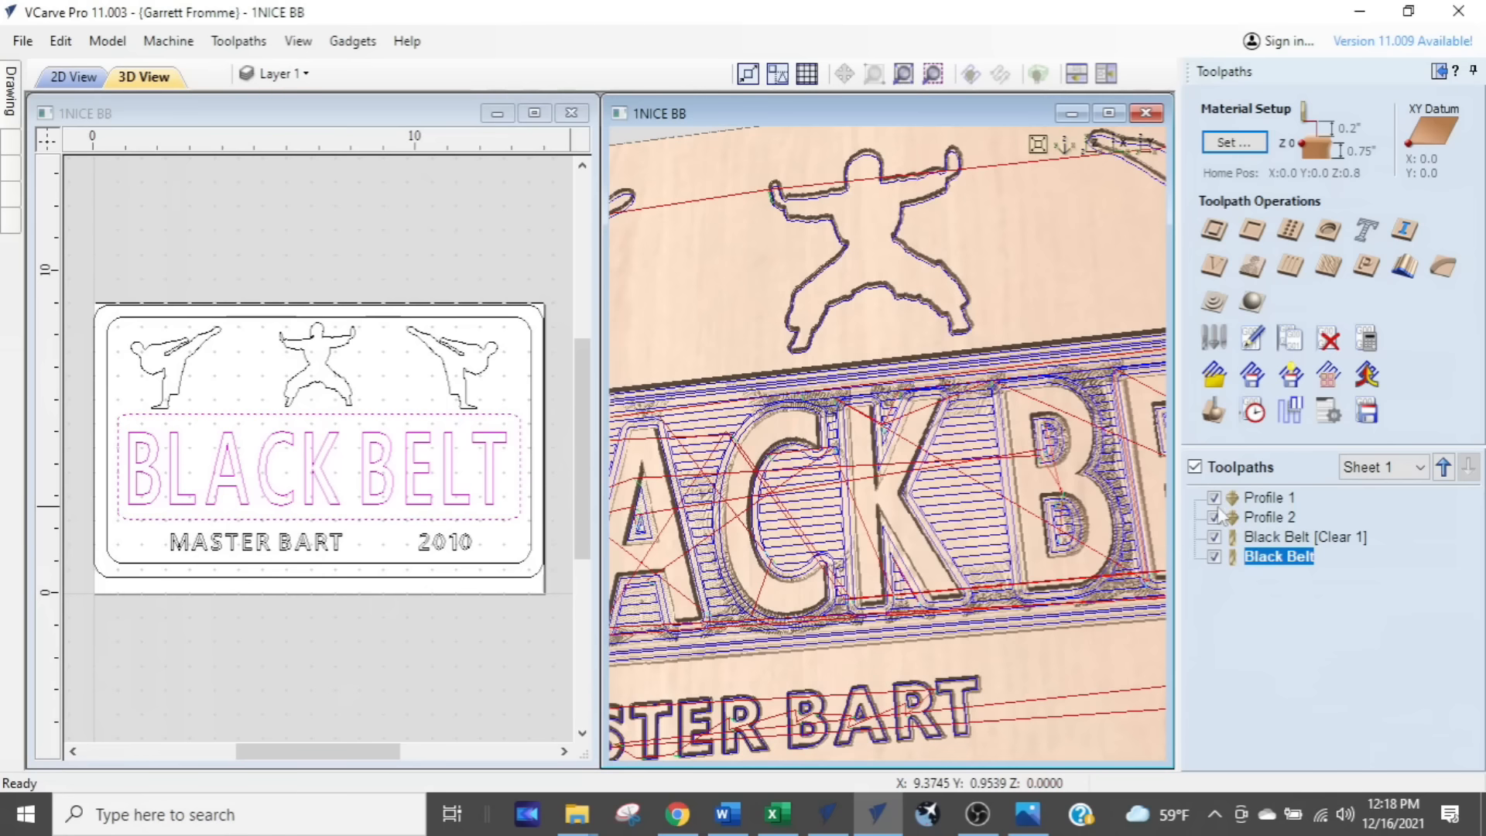
{"action": "left_click", "coordinate": [1213, 537]}
{"action": "left_click", "coordinate": [1214, 556]}
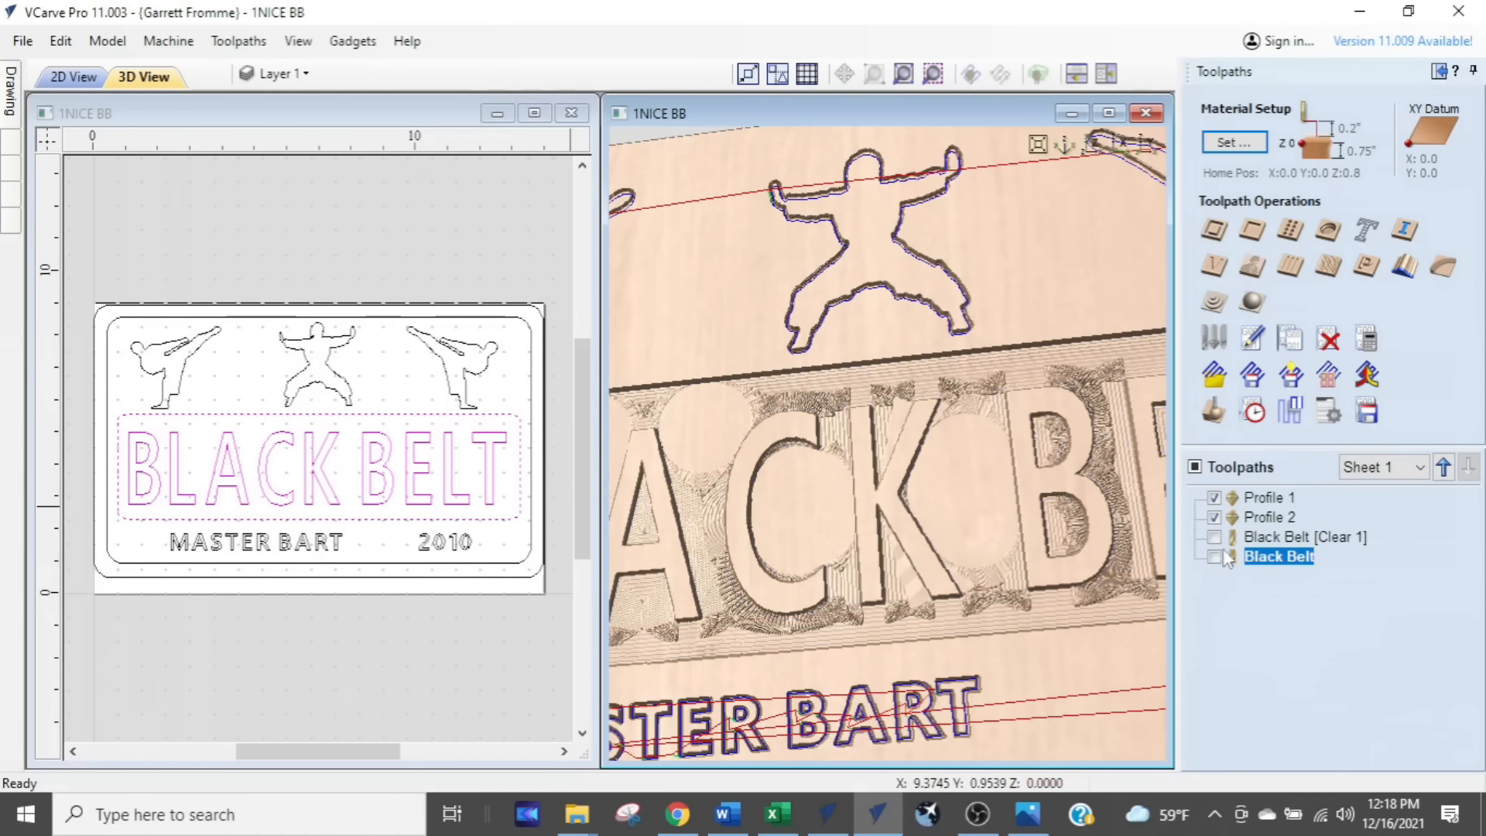
Step: Select the Profile 2 toolpath, hide both profile toolpaths, and display only the two Black Belt toolpaths
{"action": "right_click", "coordinate": [1247, 516]}
{"action": "left_click", "coordinate": [1217, 497]}
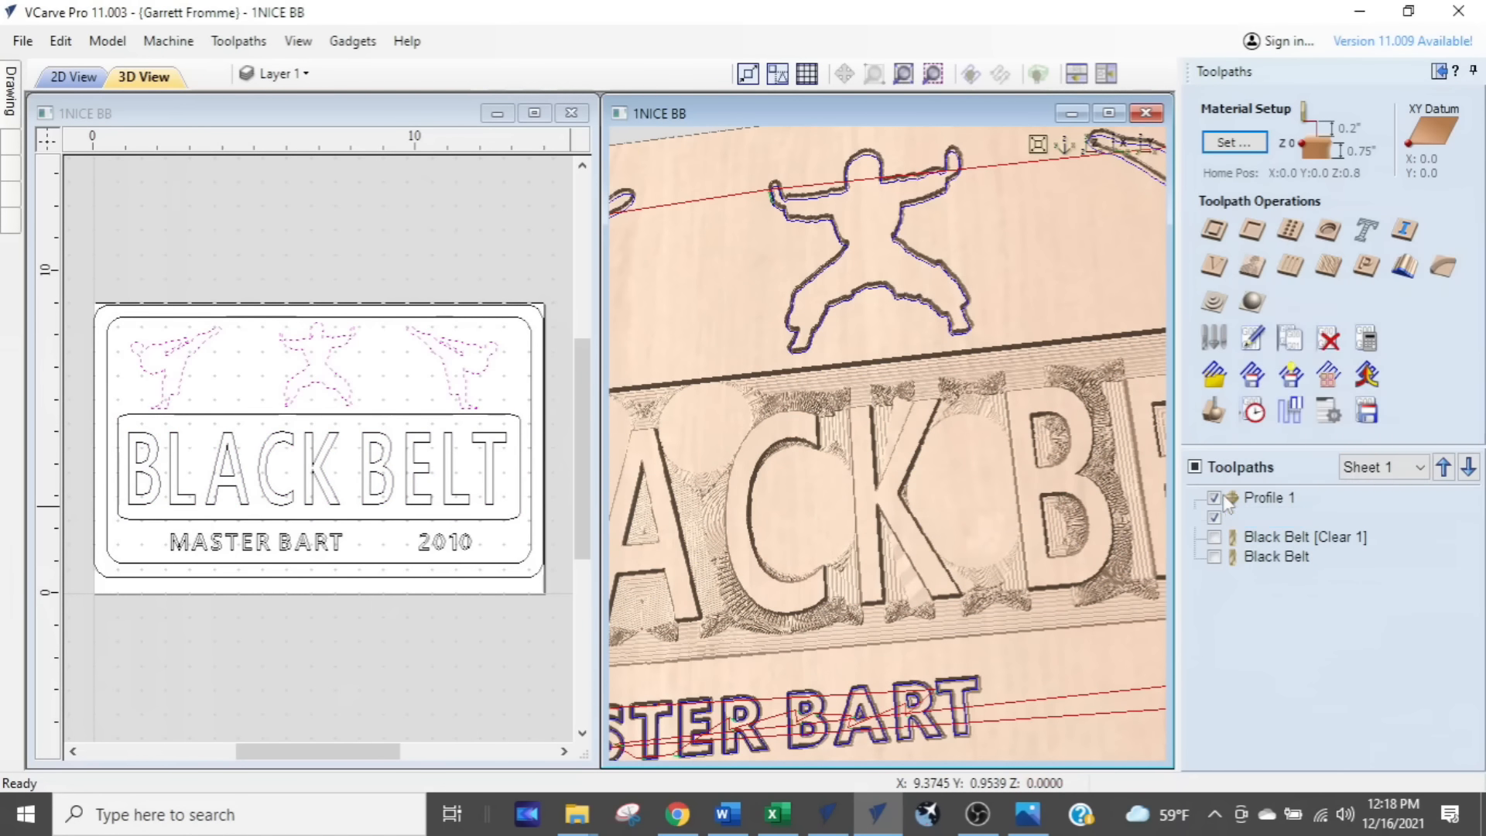
{"action": "left_click", "coordinate": [1215, 499]}
{"action": "left_click", "coordinate": [1214, 538]}
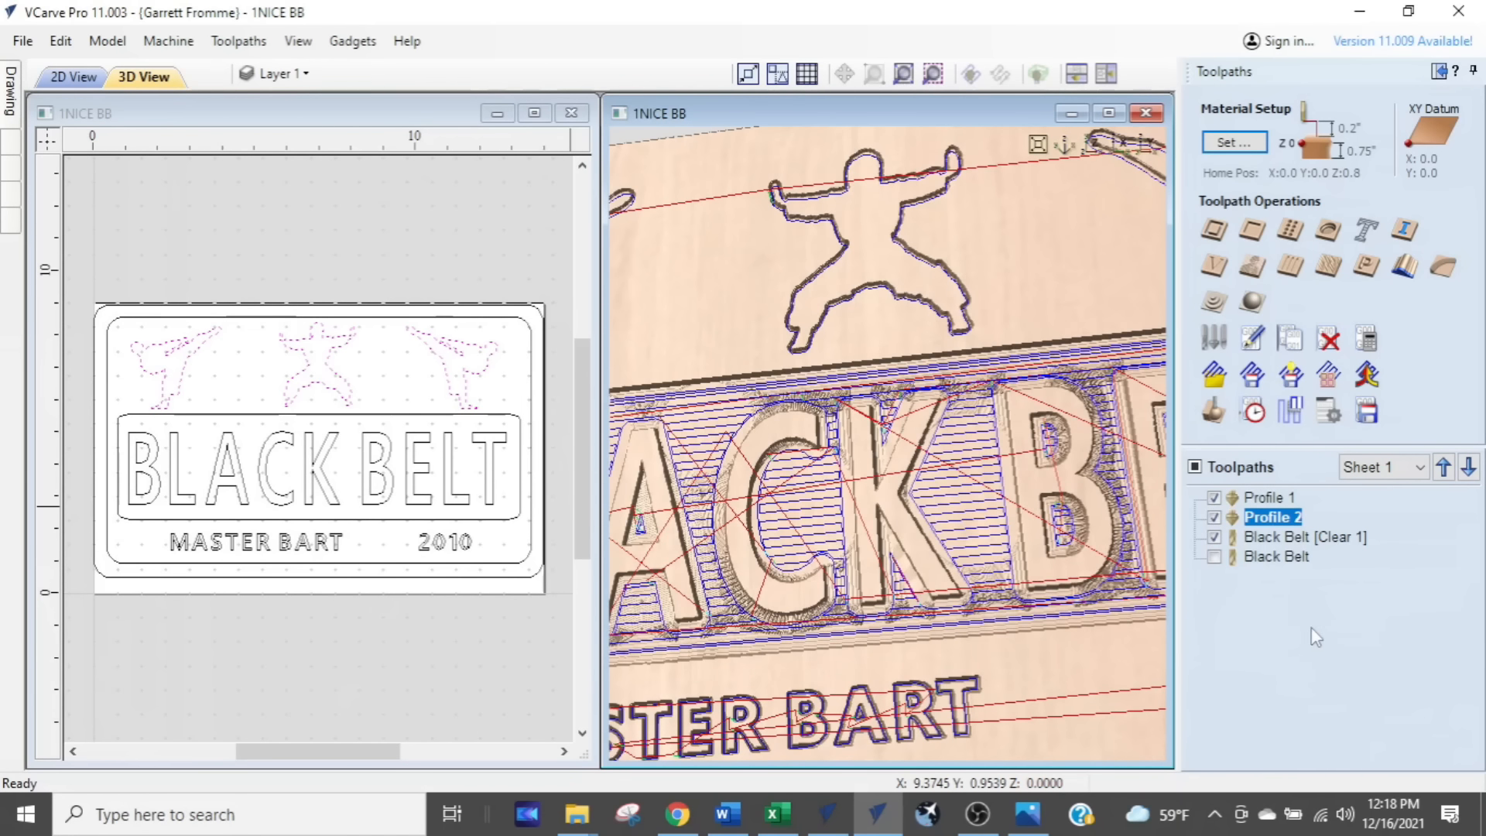
{"action": "left_click", "coordinate": [1213, 498]}
{"action": "left_click", "coordinate": [1214, 537]}
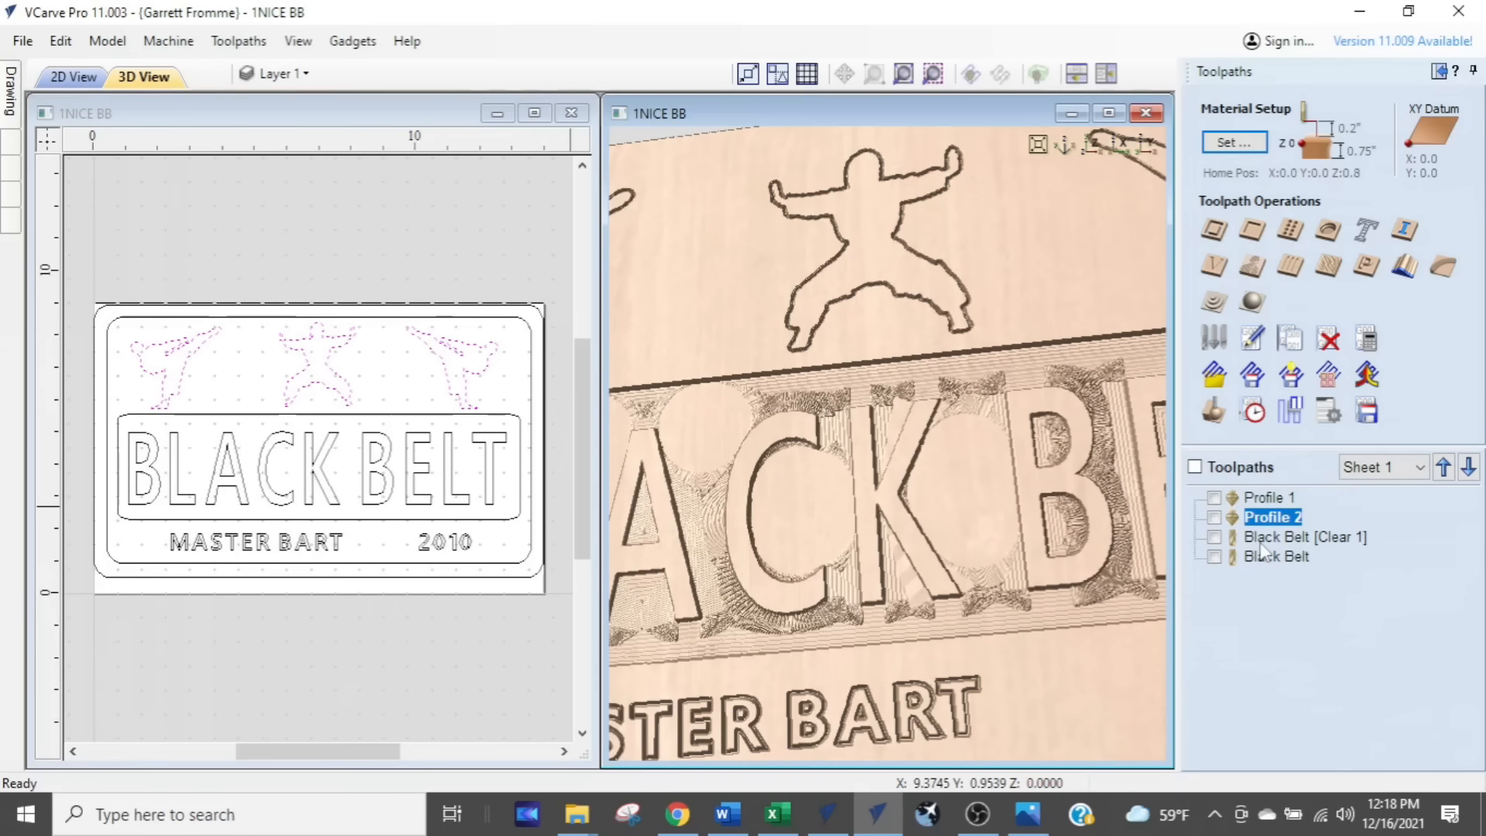
{"action": "key", "text": "ctrl"}
{"action": "key", "text": "ctrl"}
{"action": "mouse_move", "coordinate": [1263, 559]}
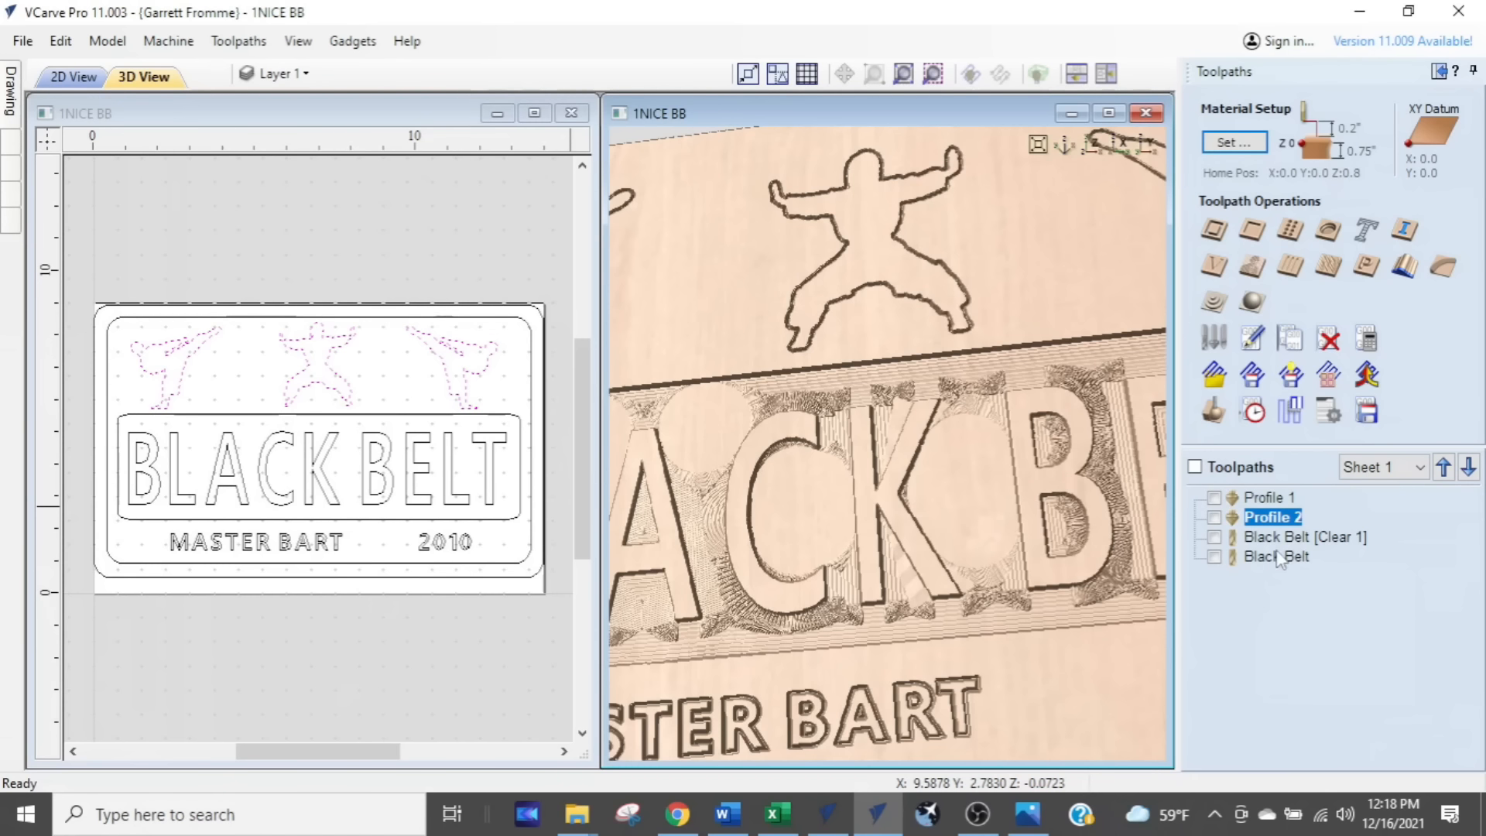
{"action": "left_click", "coordinate": [1215, 537]}
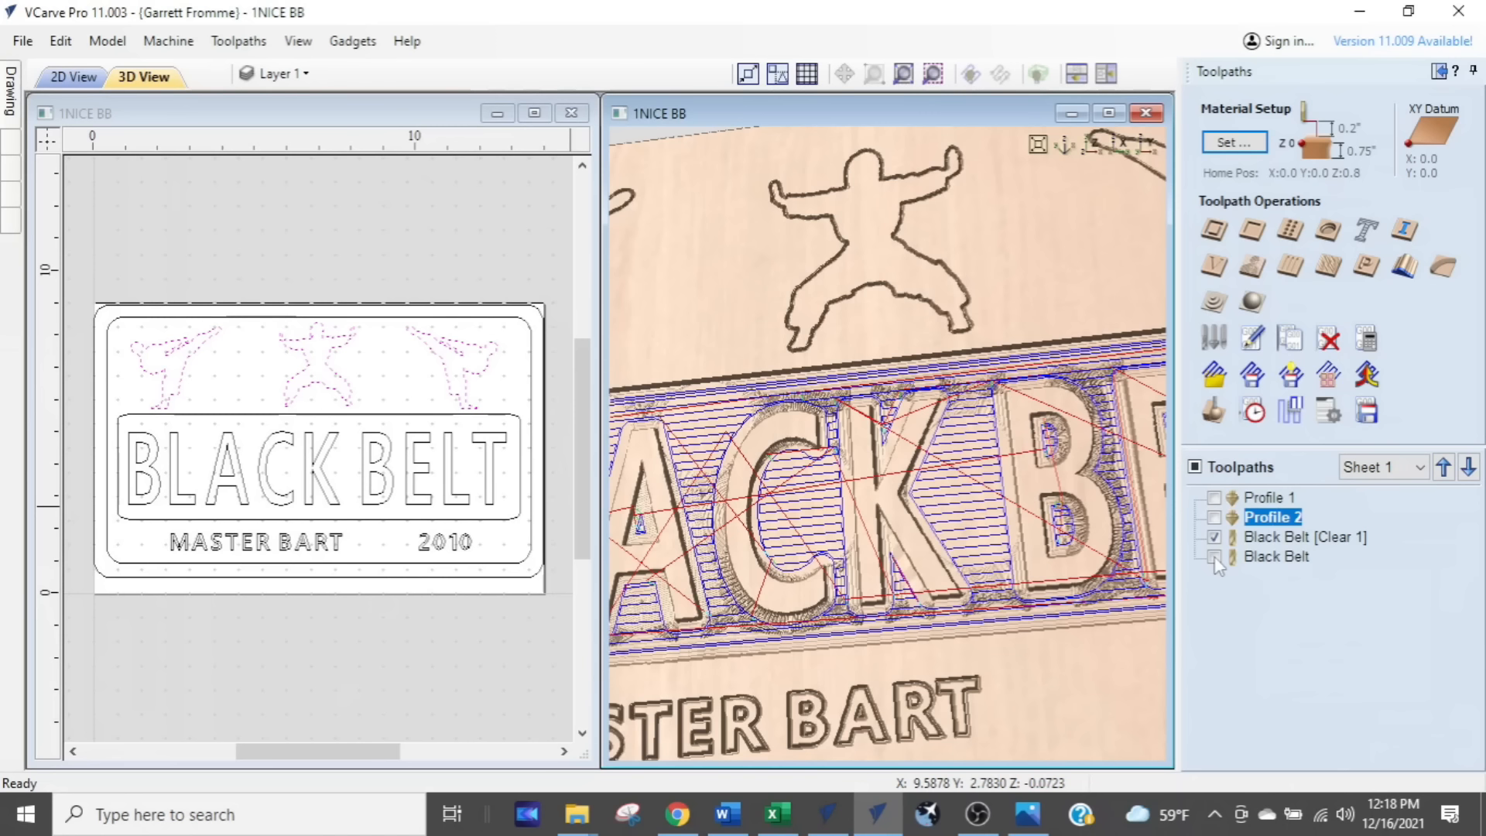
{"action": "left_click", "coordinate": [1213, 556]}
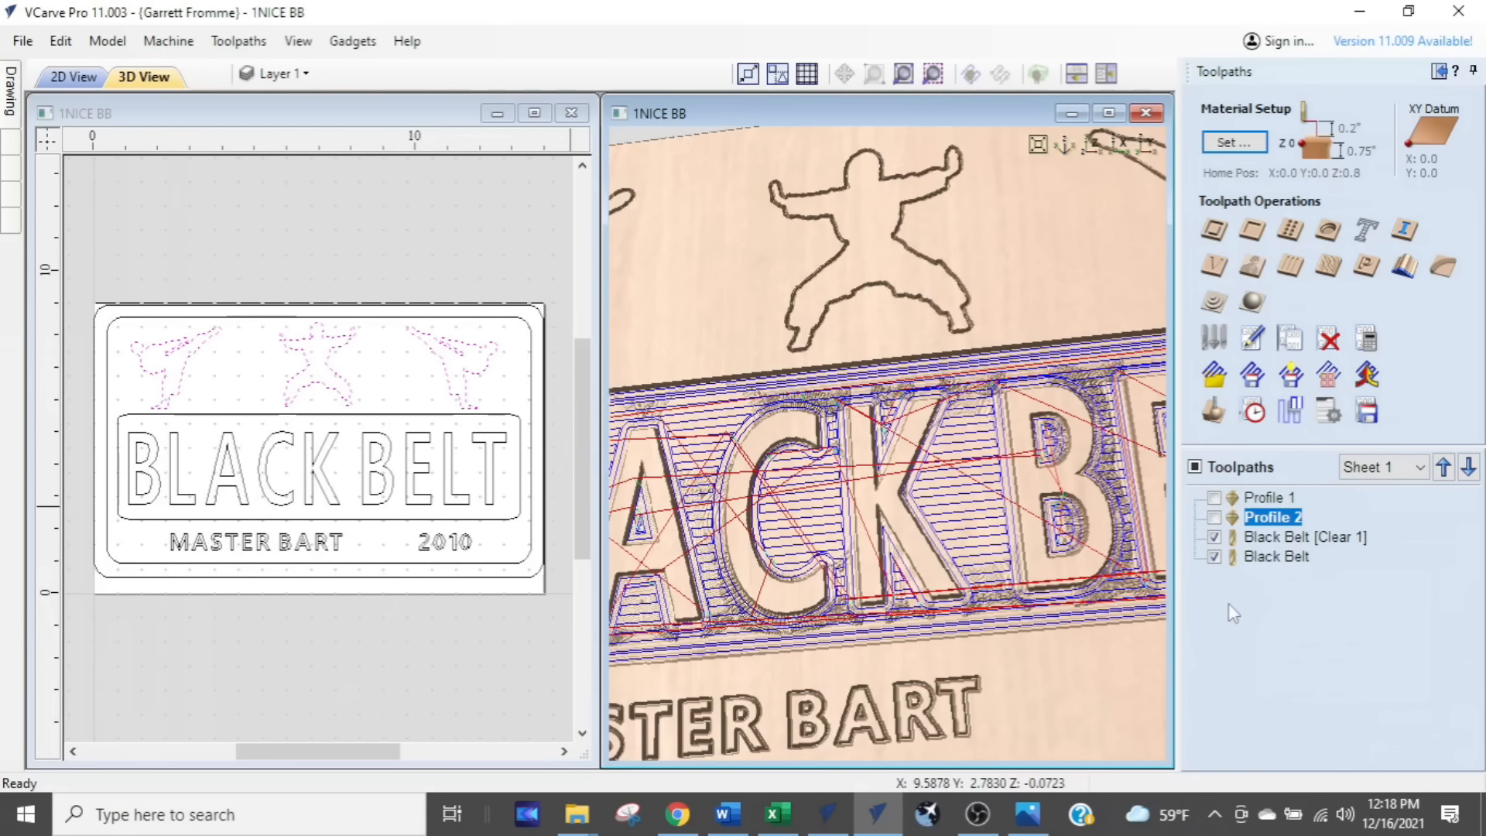
Step: Reset the toolpath preview to the uncut board and maximise the 3D view
{"action": "left_click", "coordinate": [1212, 414]}
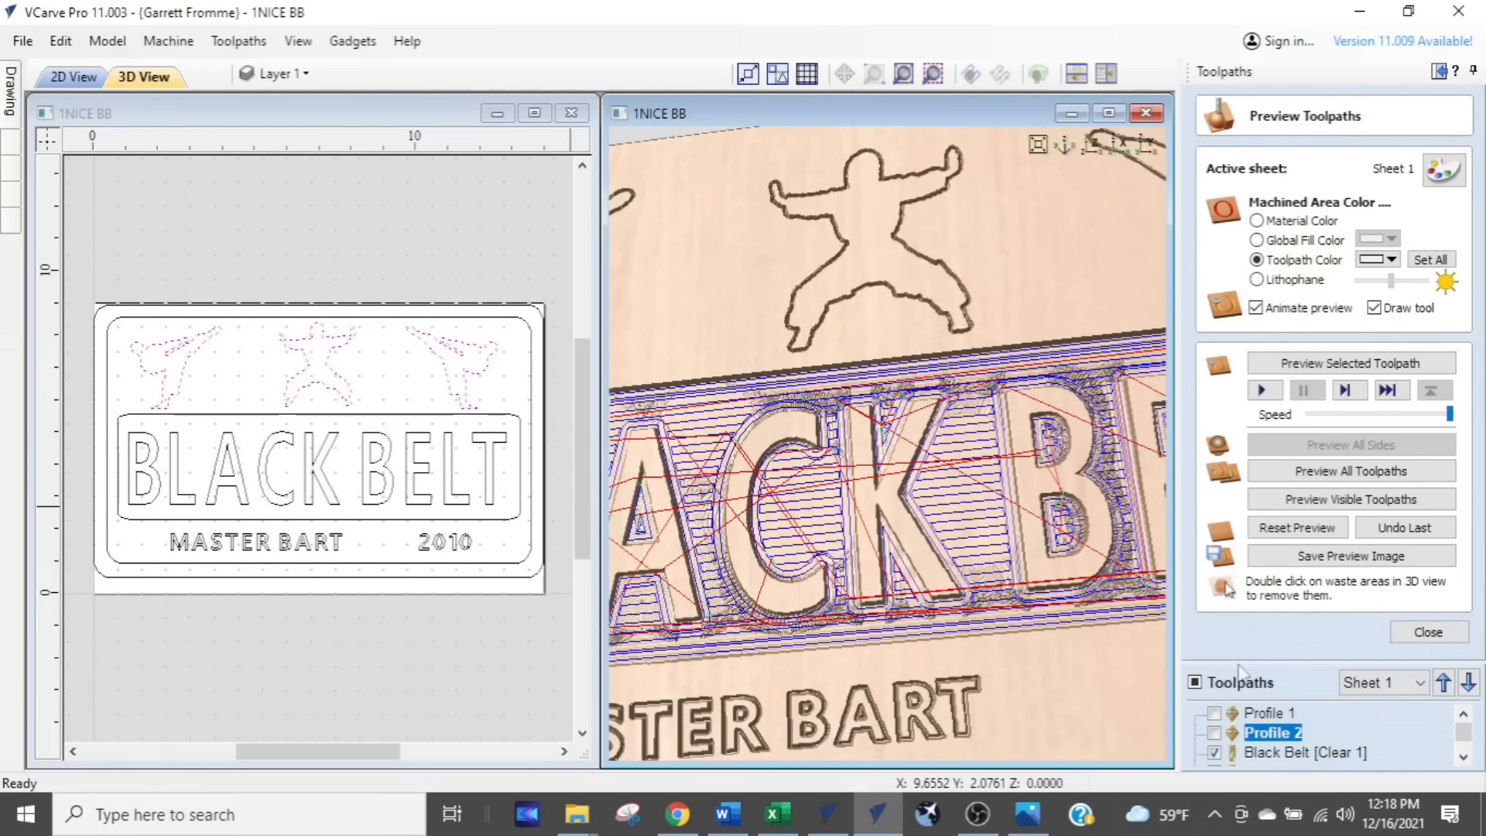
{"action": "left_click", "coordinate": [1316, 501]}
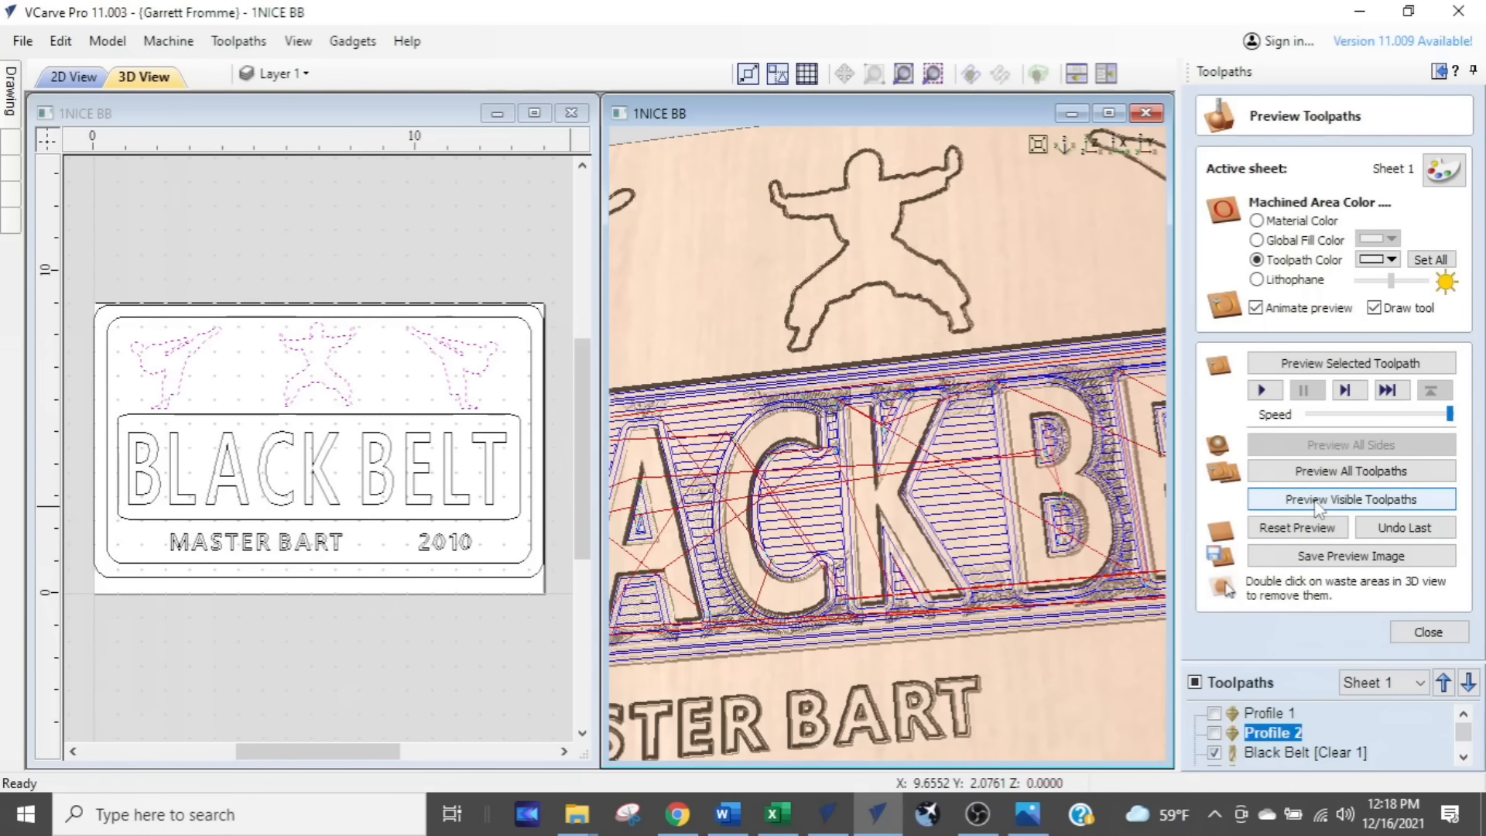
{"action": "left_click", "coordinate": [1298, 529]}
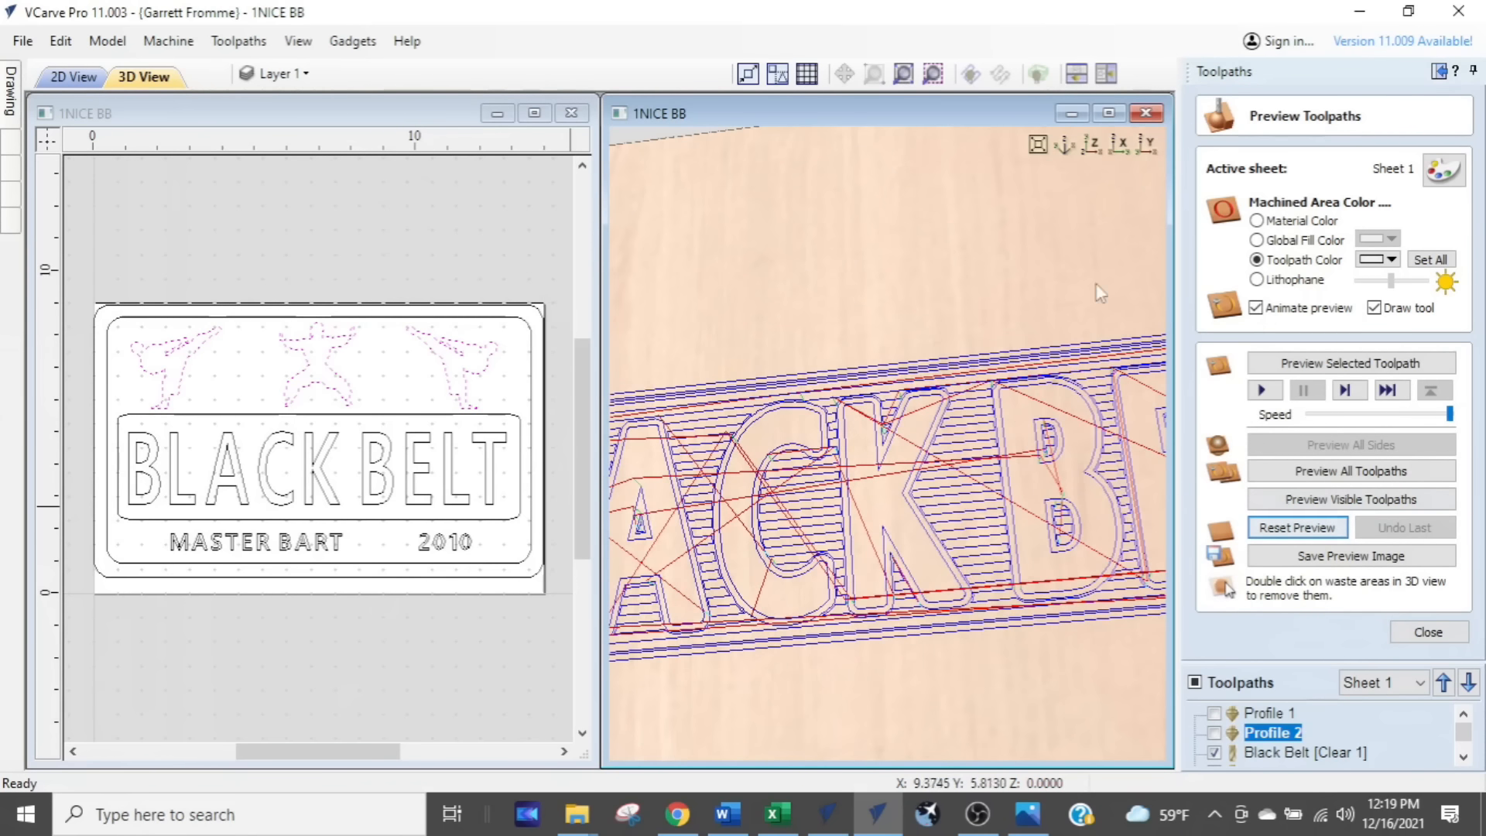
{"action": "left_click", "coordinate": [1108, 113]}
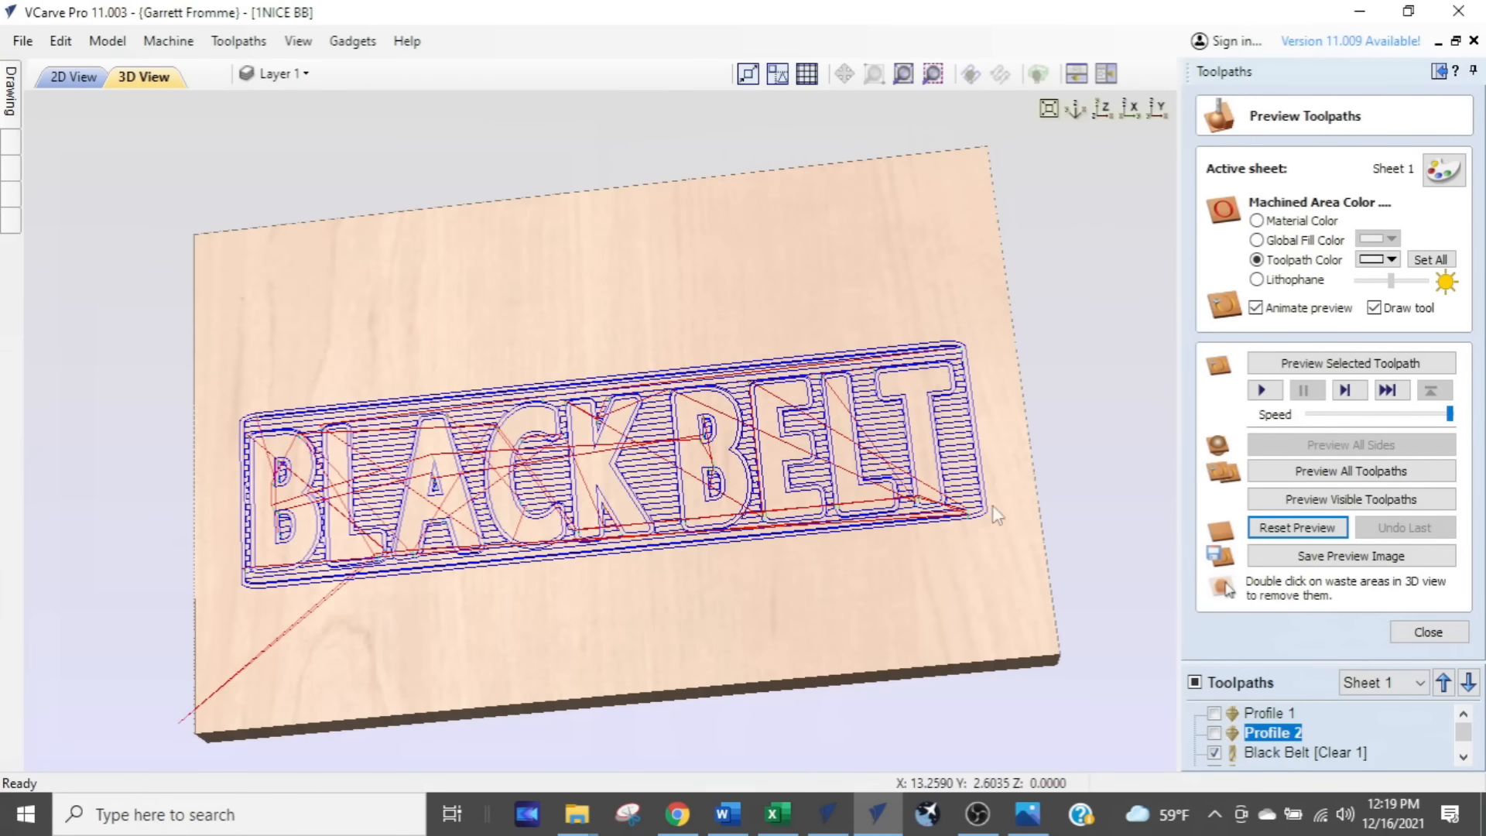
Step: Preview the visible Black Belt toolpaths on the board and inspect the carved lettering up close in 3D
{"action": "left_click", "coordinate": [1306, 498]}
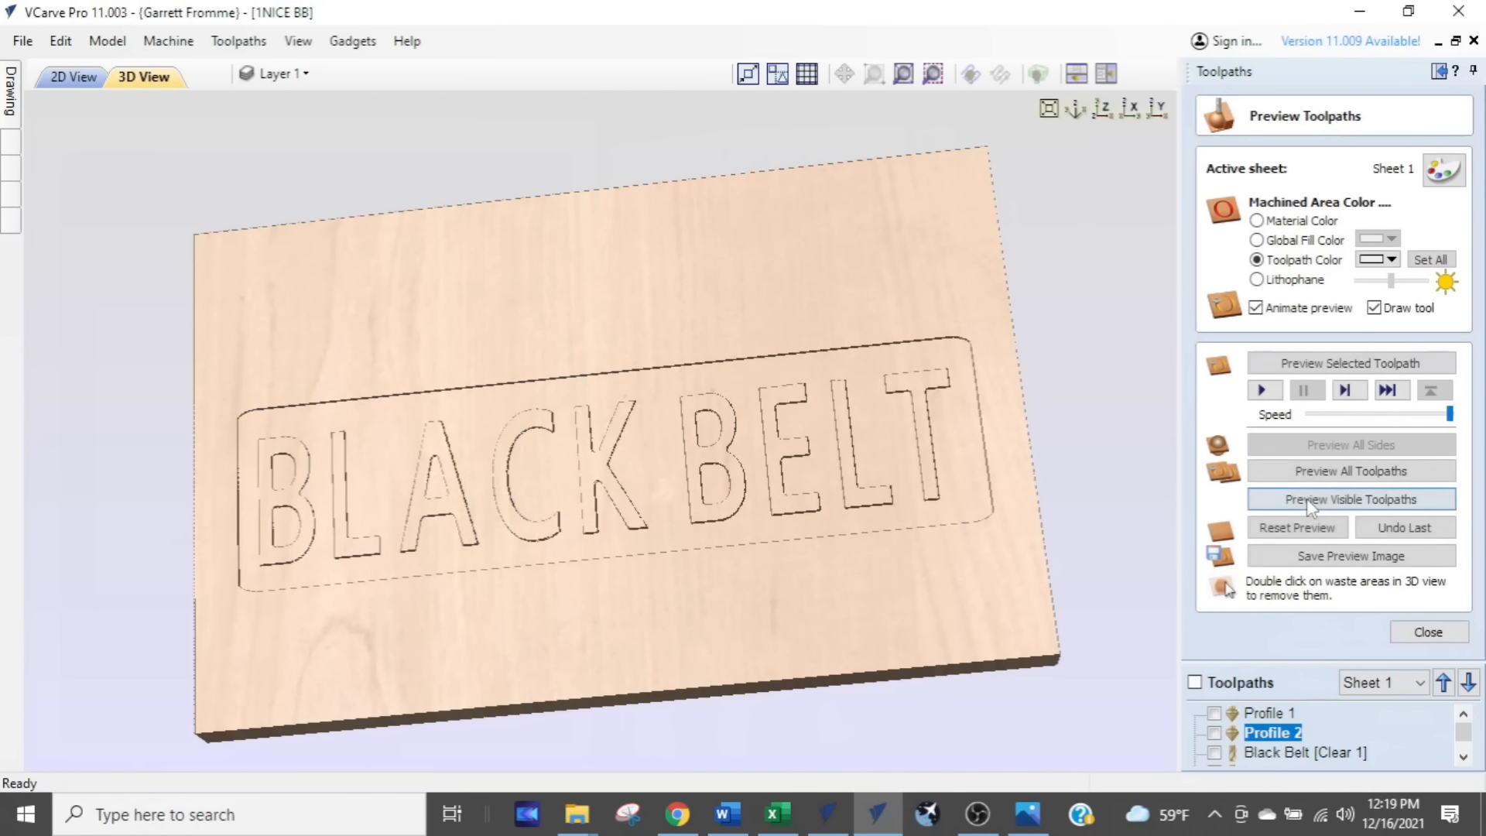
{"action": "left_click_drag", "start_coordinate": [553, 551], "coordinate": [629, 577]}
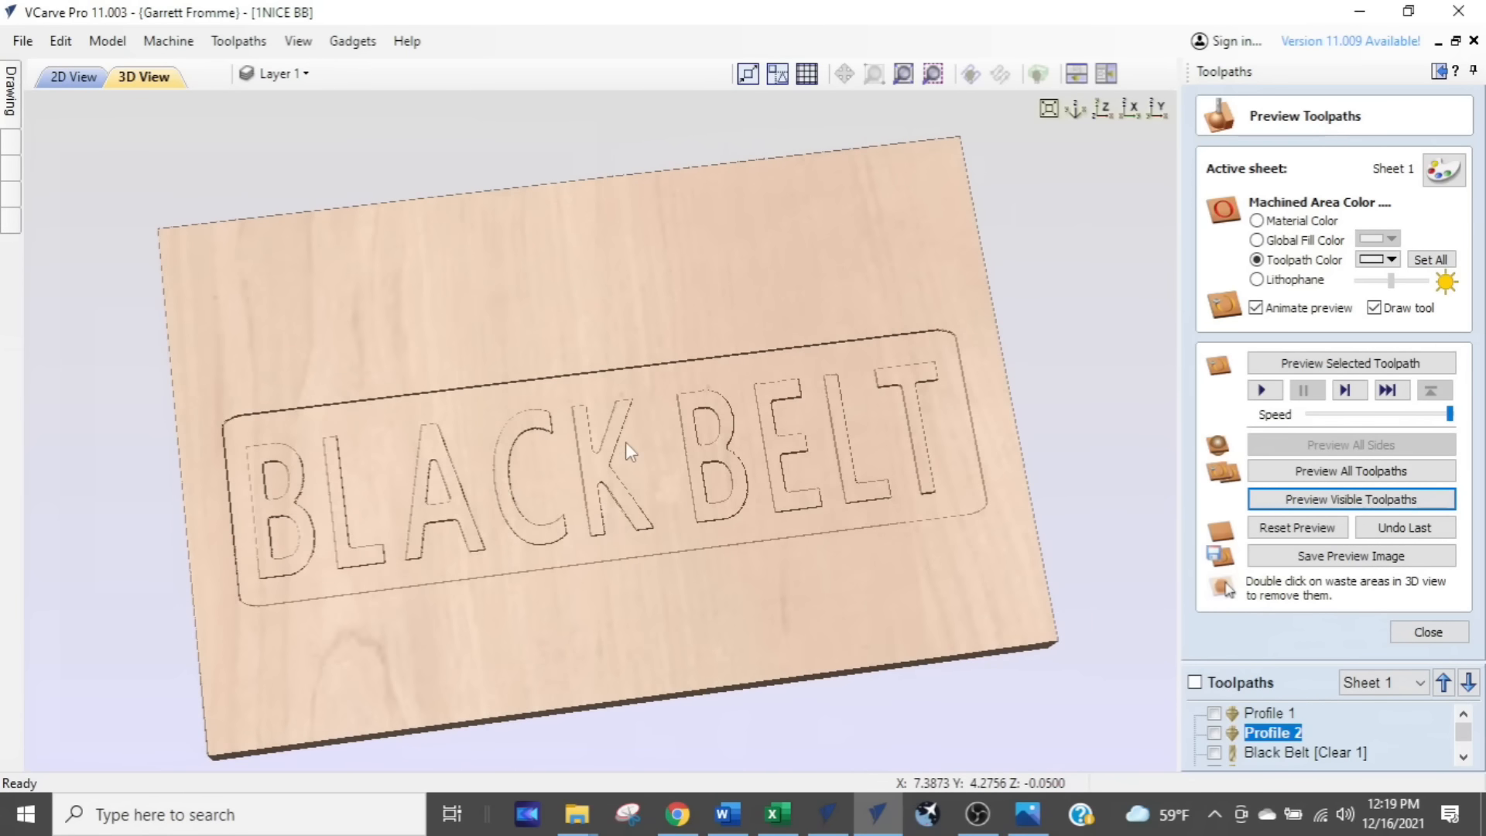
{"action": "scroll", "coordinate": [626, 443], "scroll_direction": "up", "scroll_amount": 3}
{"action": "left_click_drag", "start_coordinate": [673, 521], "coordinate": [667, 444]}
{"action": "left_click_drag", "start_coordinate": [659, 459], "coordinate": [712, 410]}
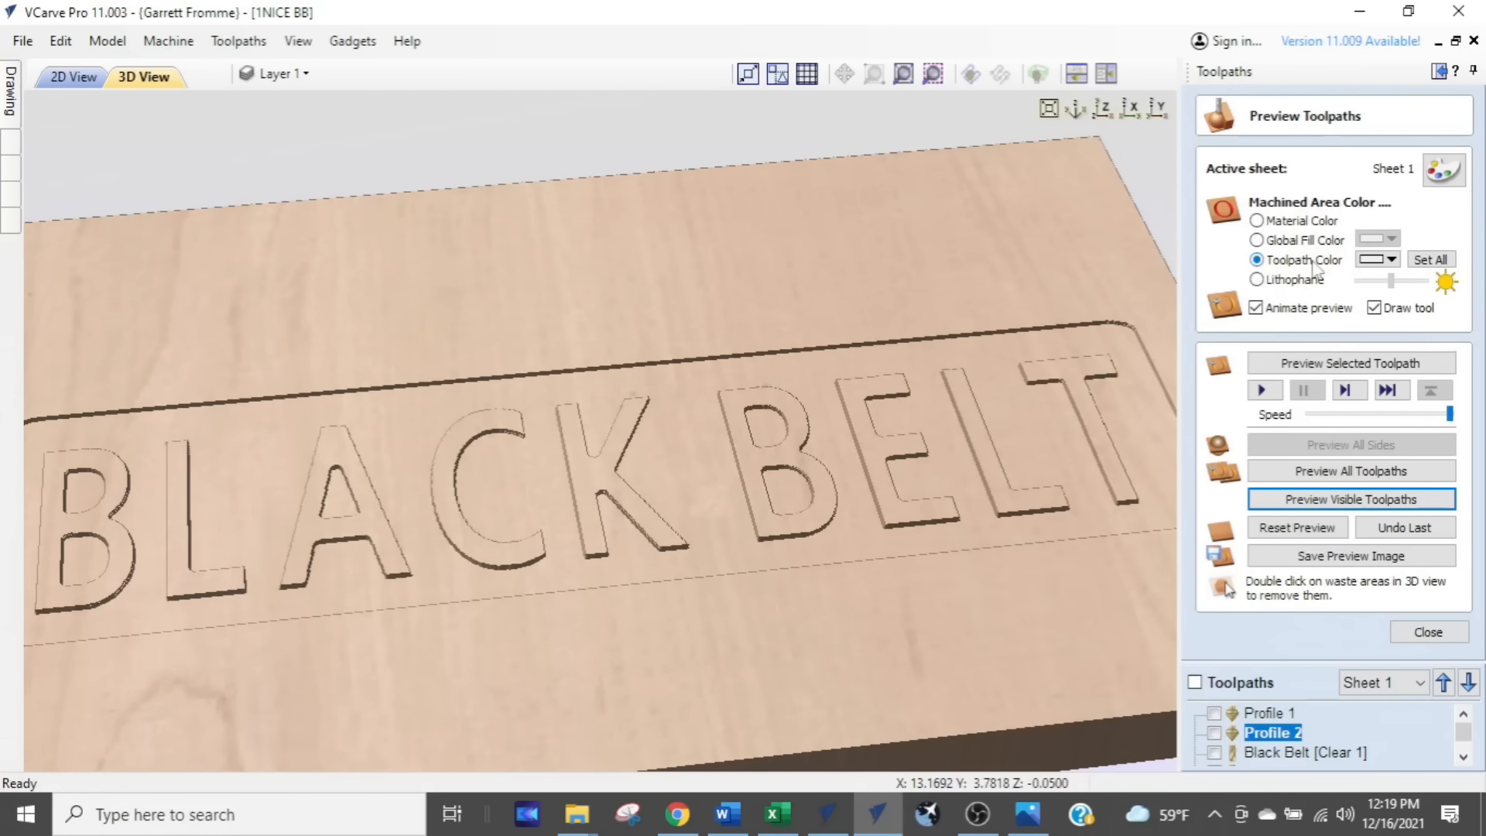
Step: Set the machined area toolpath color of the Profile 2 toolpath to brown
{"action": "left_click", "coordinate": [1391, 260]}
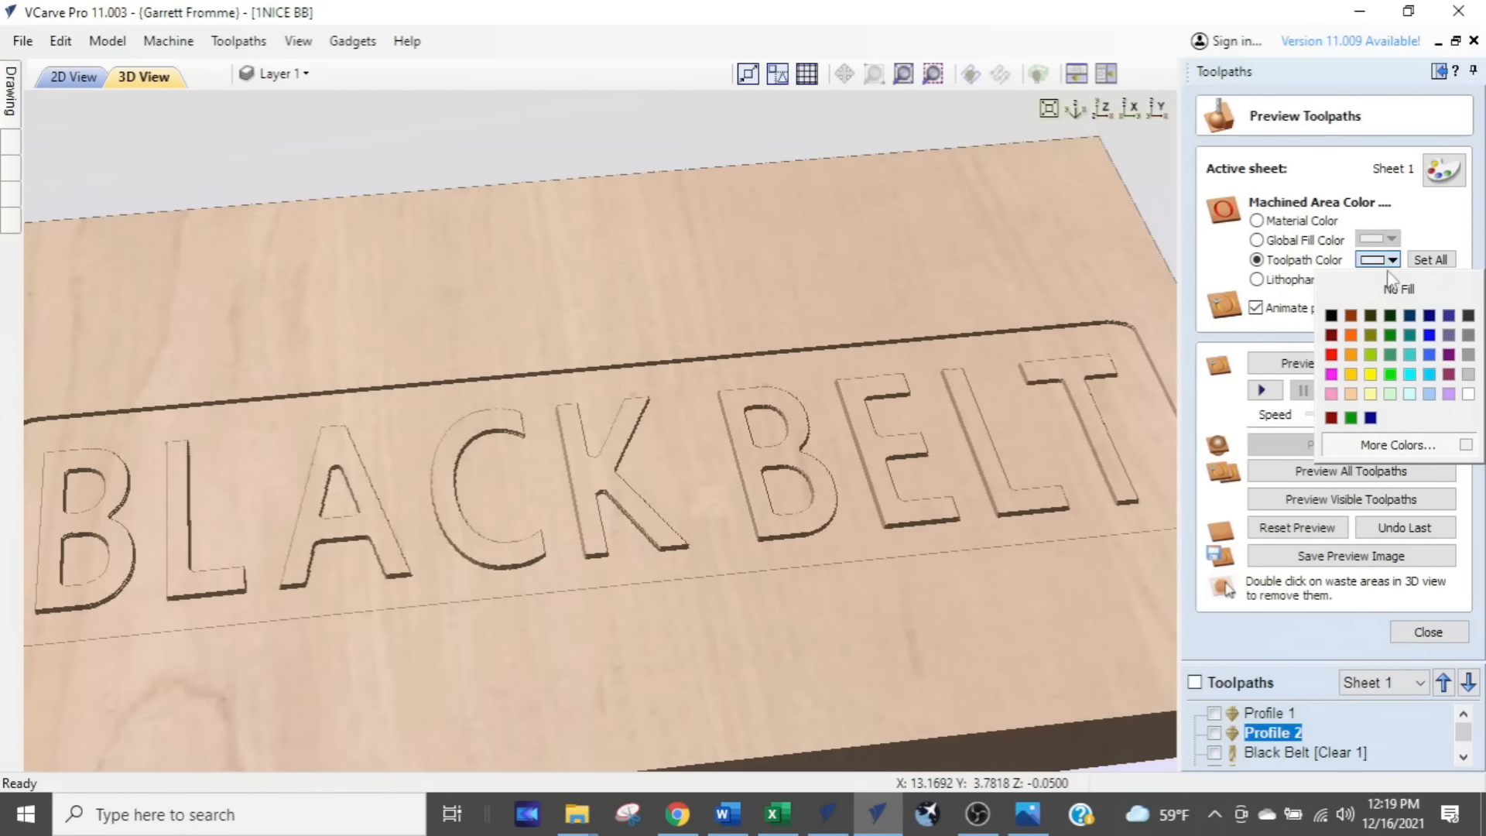
{"action": "left_click", "coordinate": [1351, 316]}
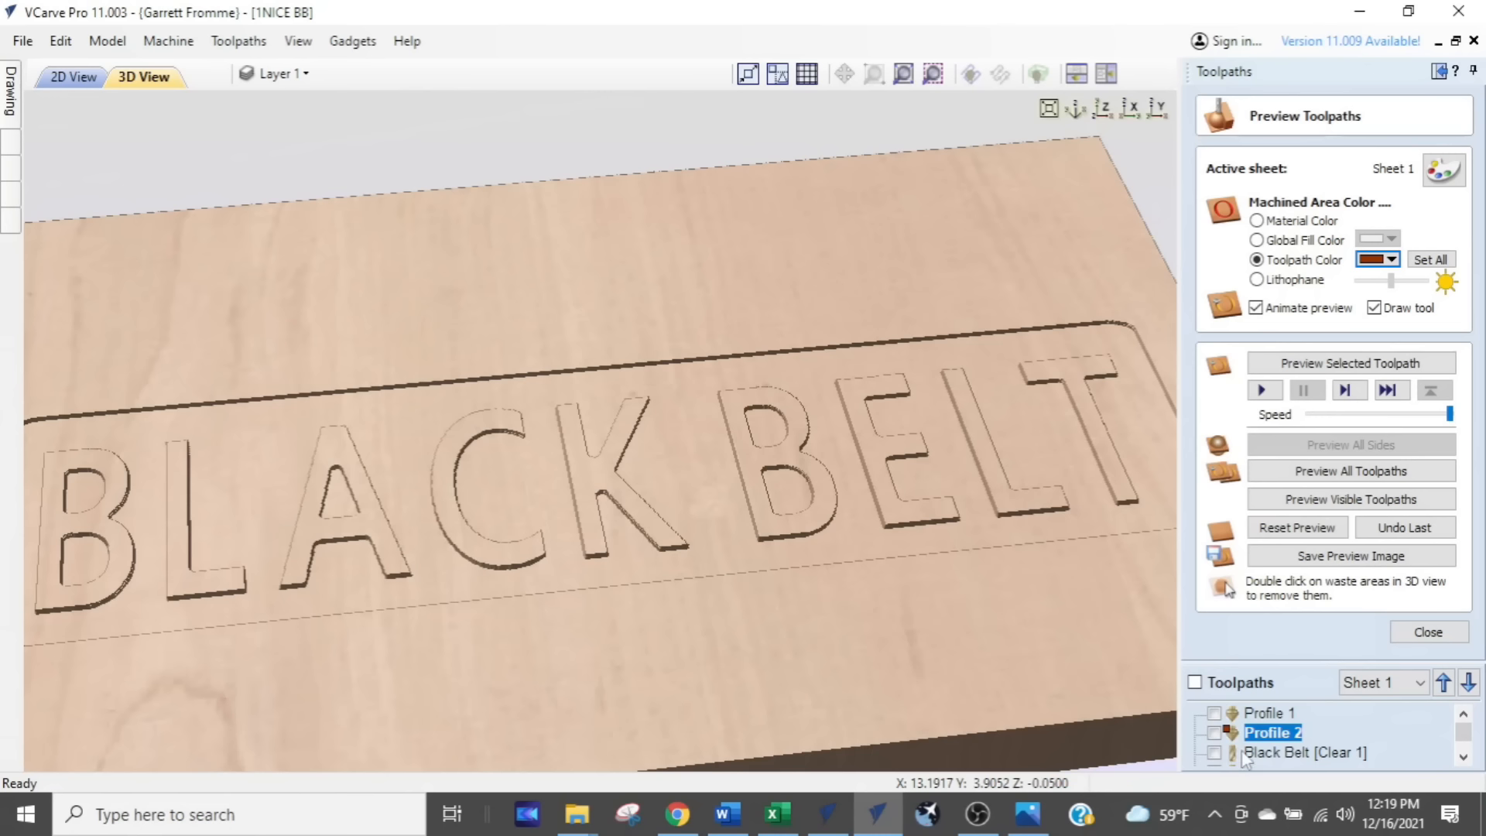
{"action": "left_click_drag", "start_coordinate": [815, 468], "coordinate": [852, 519]}
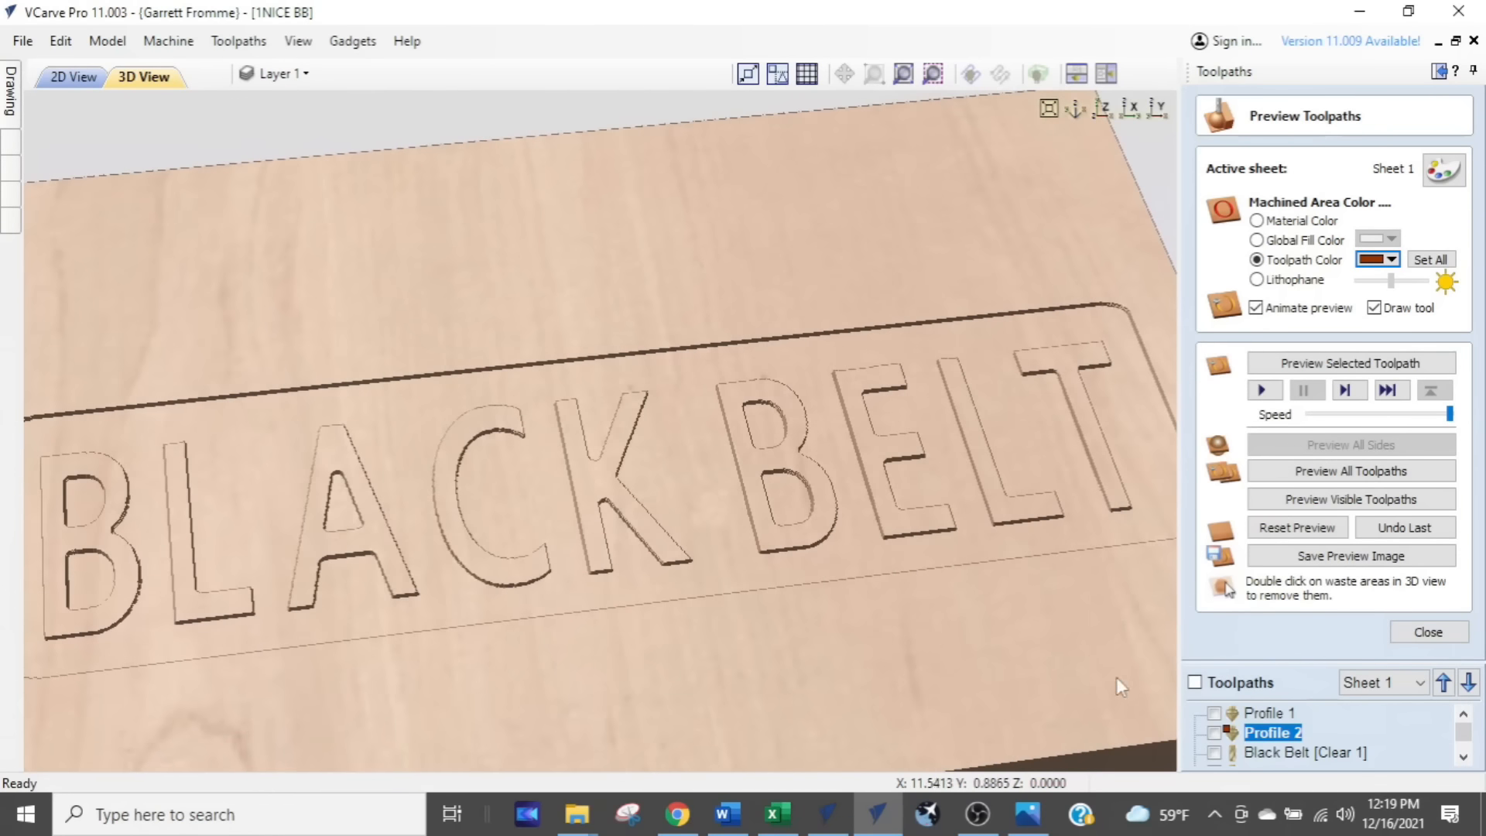
{"action": "right_click", "coordinate": [1232, 733]}
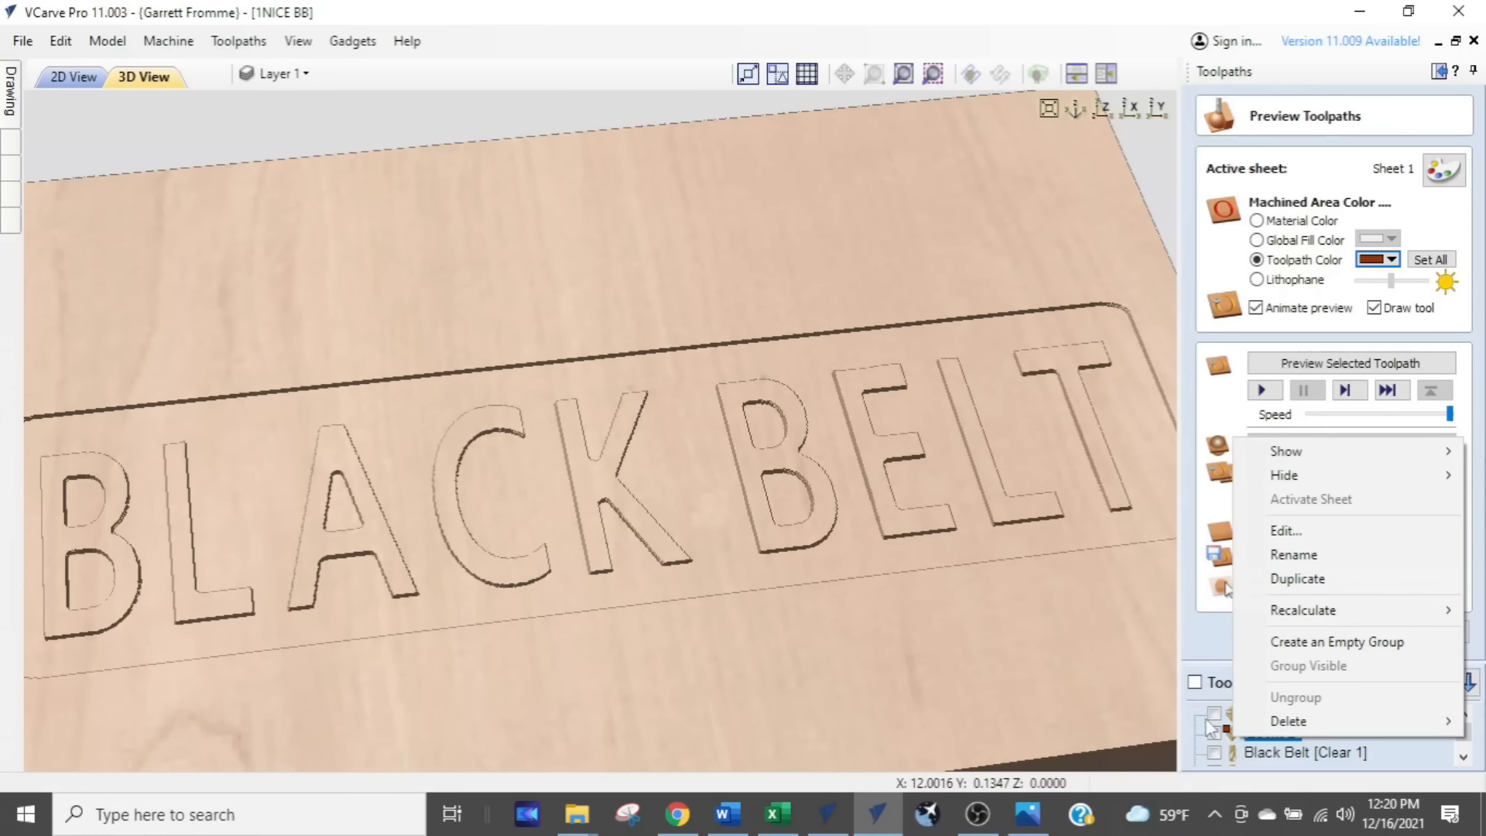
{"action": "left_click", "coordinate": [1400, 752]}
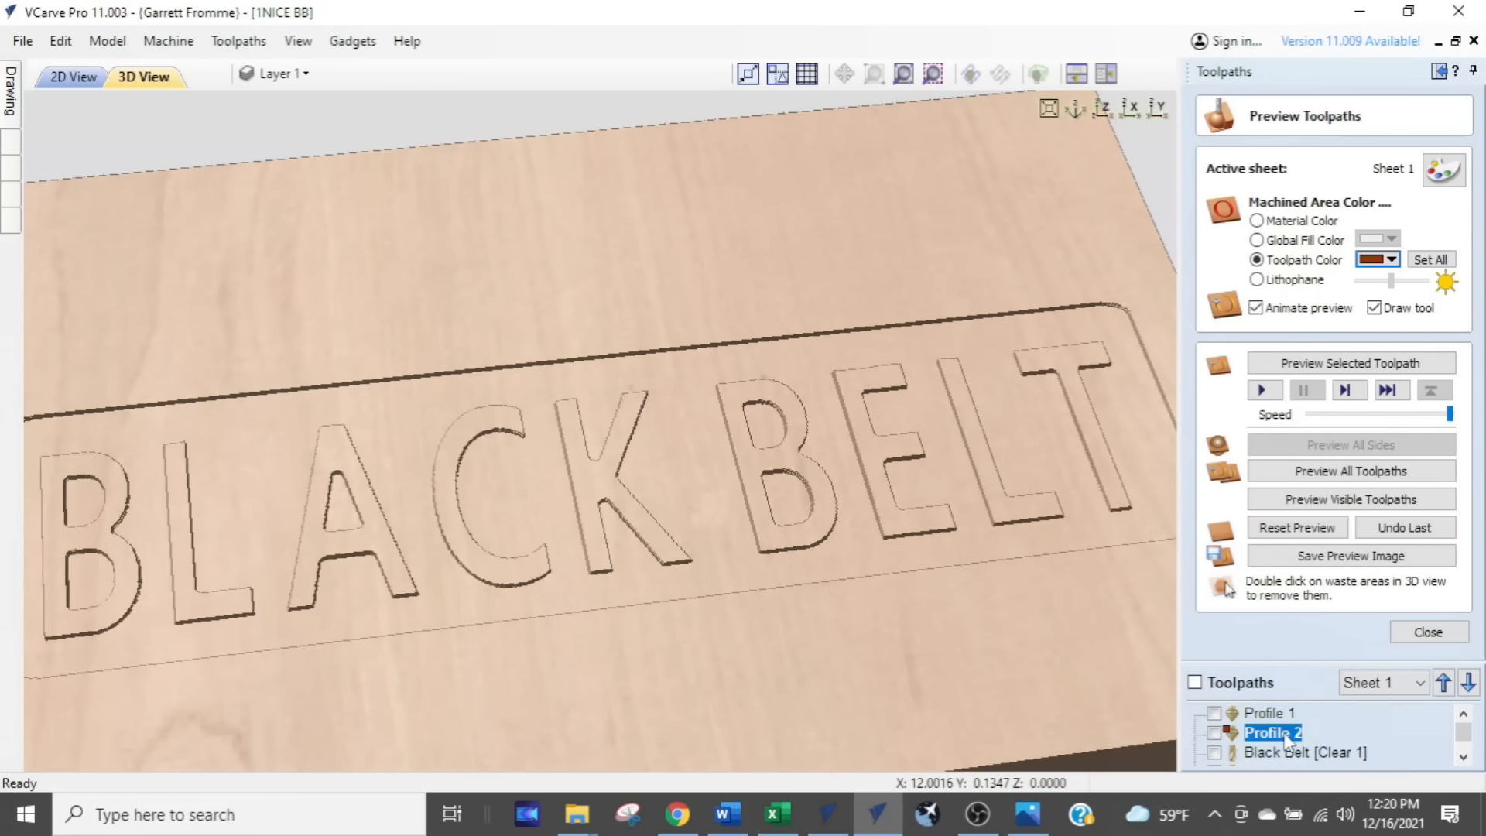
{"action": "left_click", "coordinate": [1386, 260]}
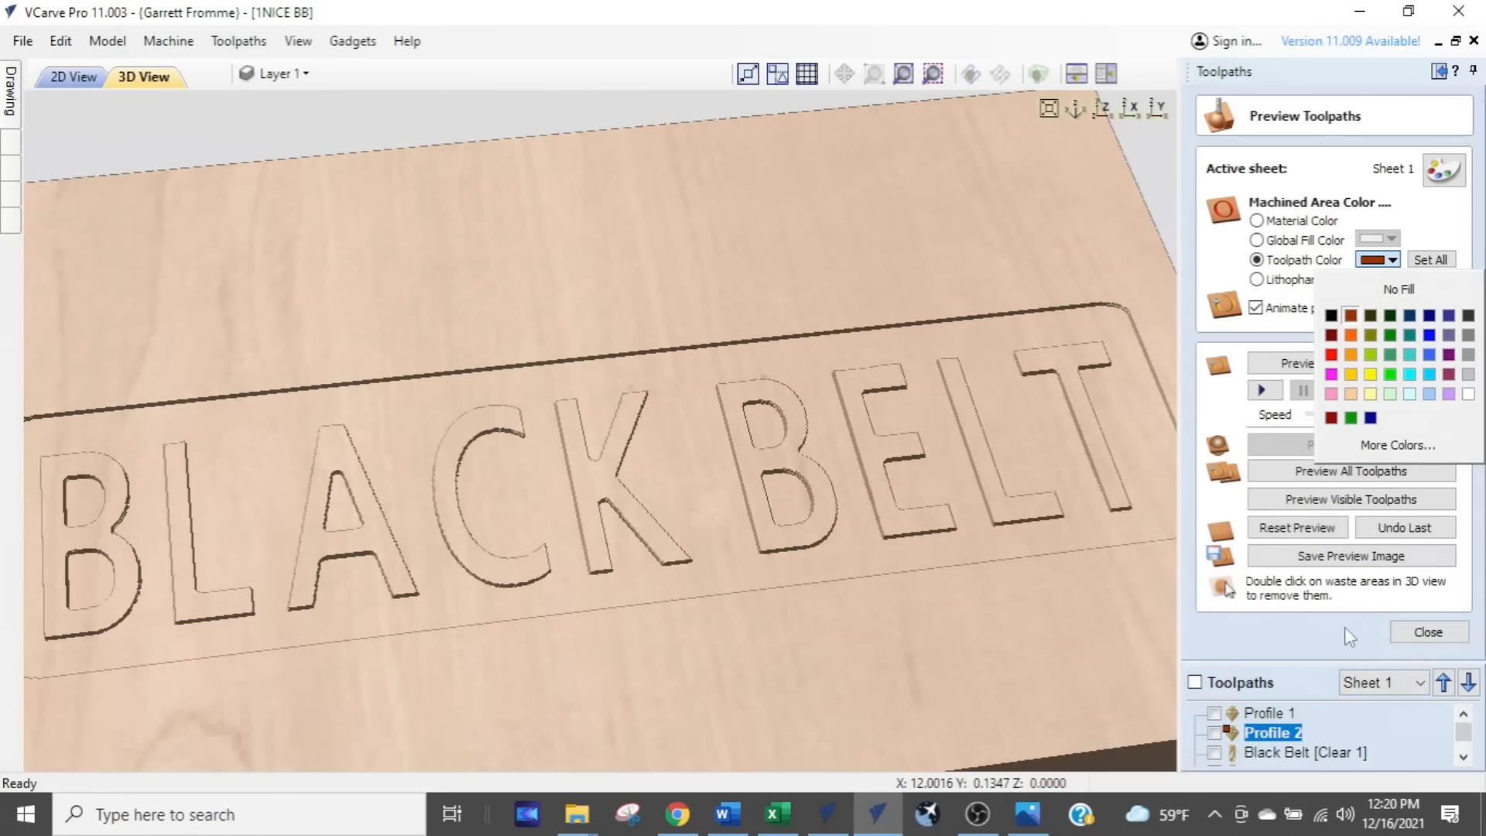
{"action": "left_click", "coordinate": [1322, 645]}
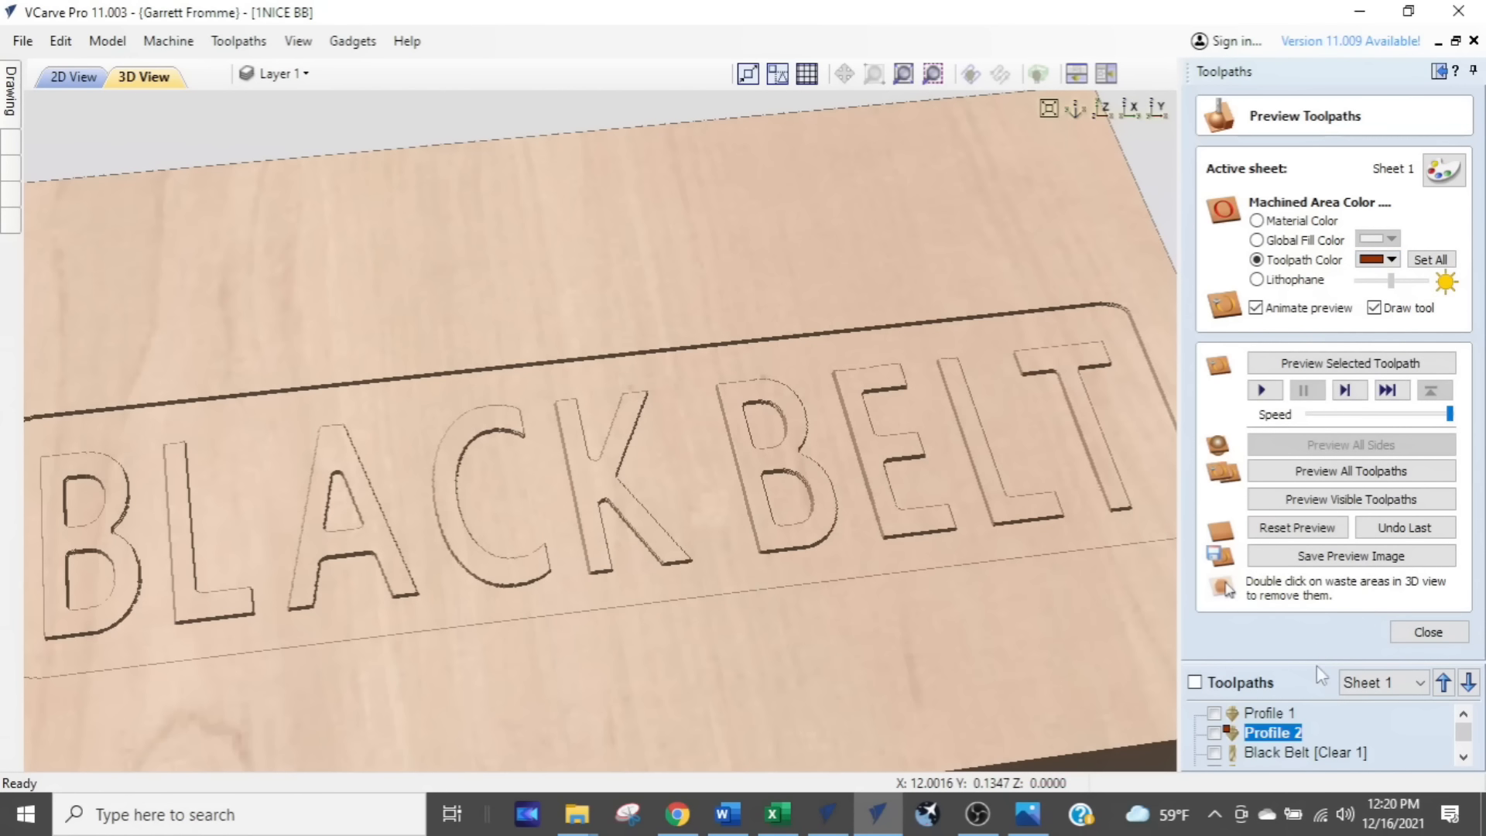
Step: Select the Black Belt [Clear 1] toolpath and set its machined area color to brown
{"action": "scroll", "coordinate": [1250, 752], "scroll_direction": "down", "scroll_amount": 1}
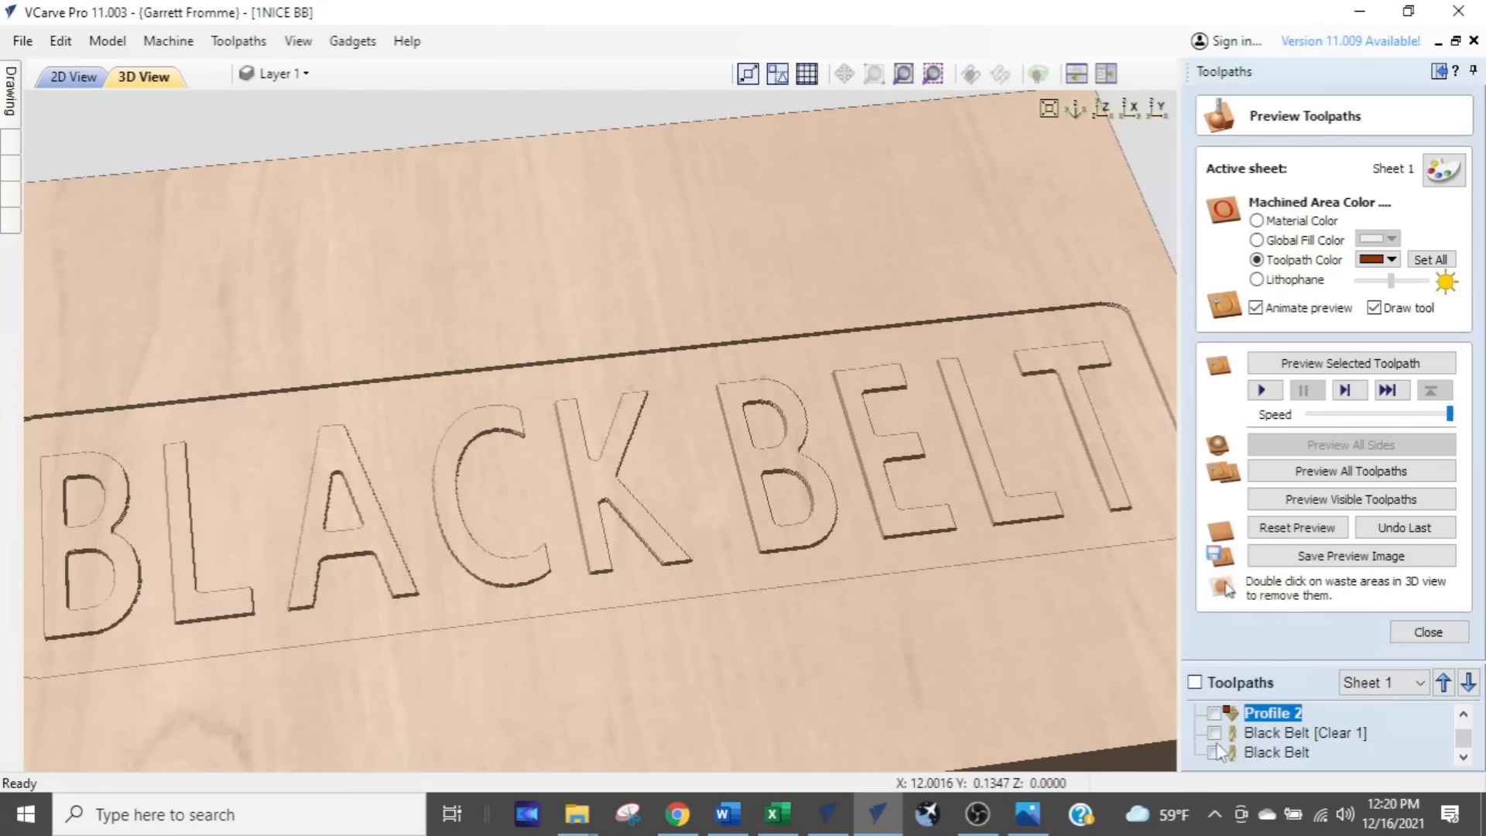
{"action": "left_click", "coordinate": [1270, 733]}
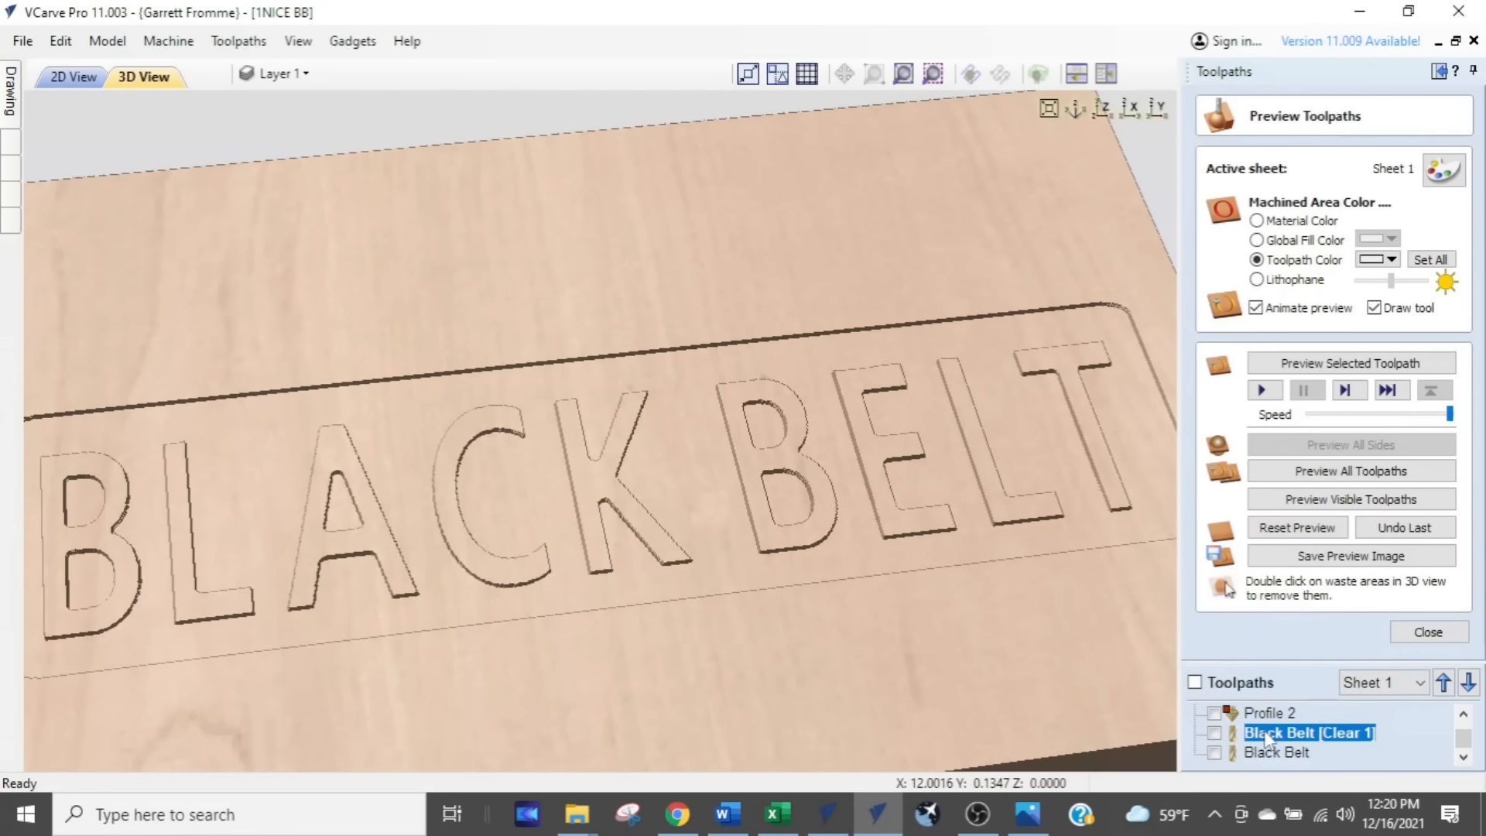
{"action": "left_click", "coordinate": [1391, 260]}
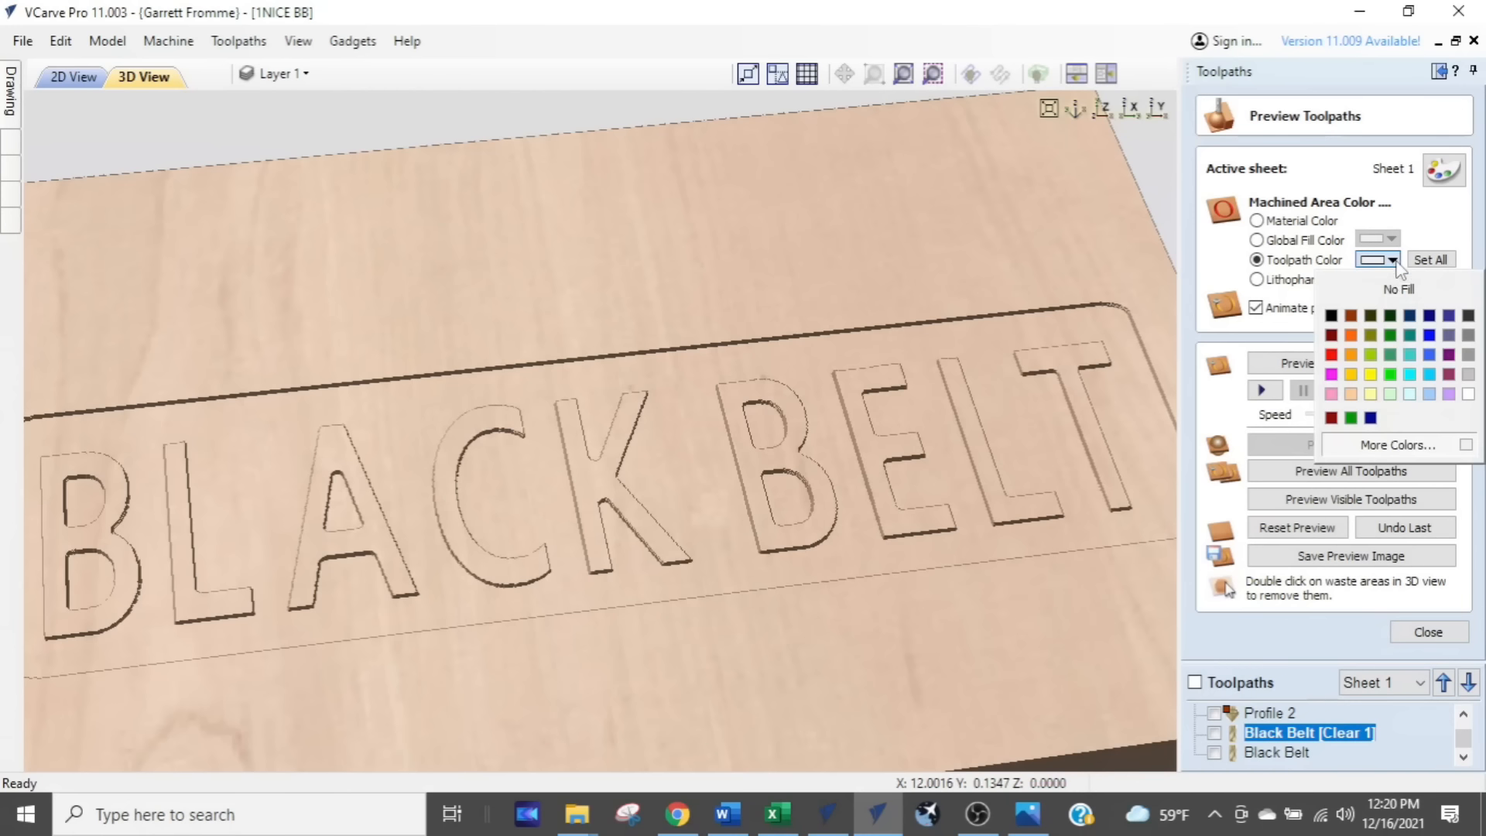
{"action": "left_click", "coordinate": [1351, 315]}
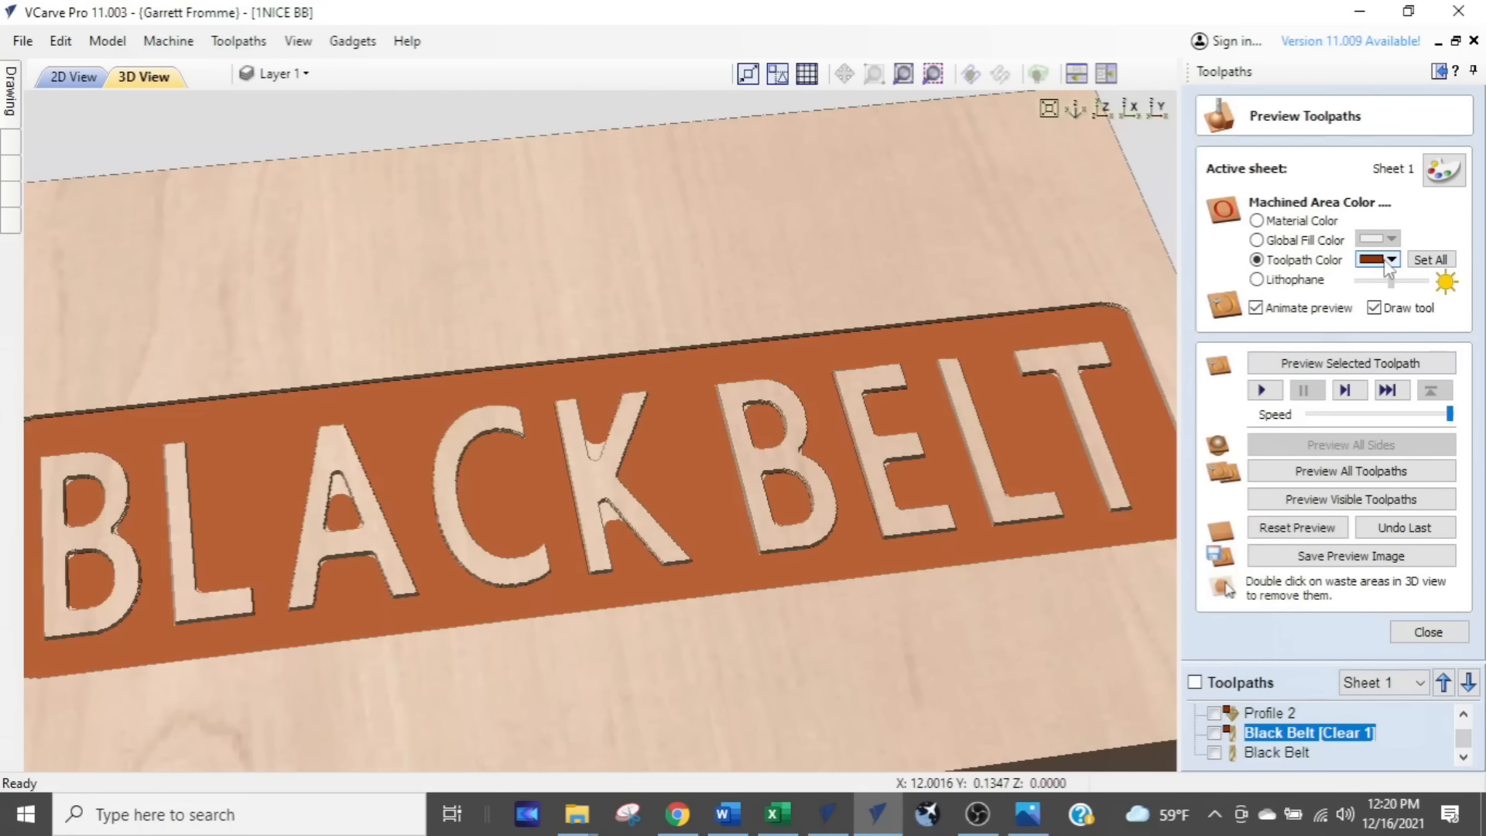
Step: Give the Black Belt toolpath the same brown machined area color and view the whole board
{"action": "left_click", "coordinate": [1257, 753]}
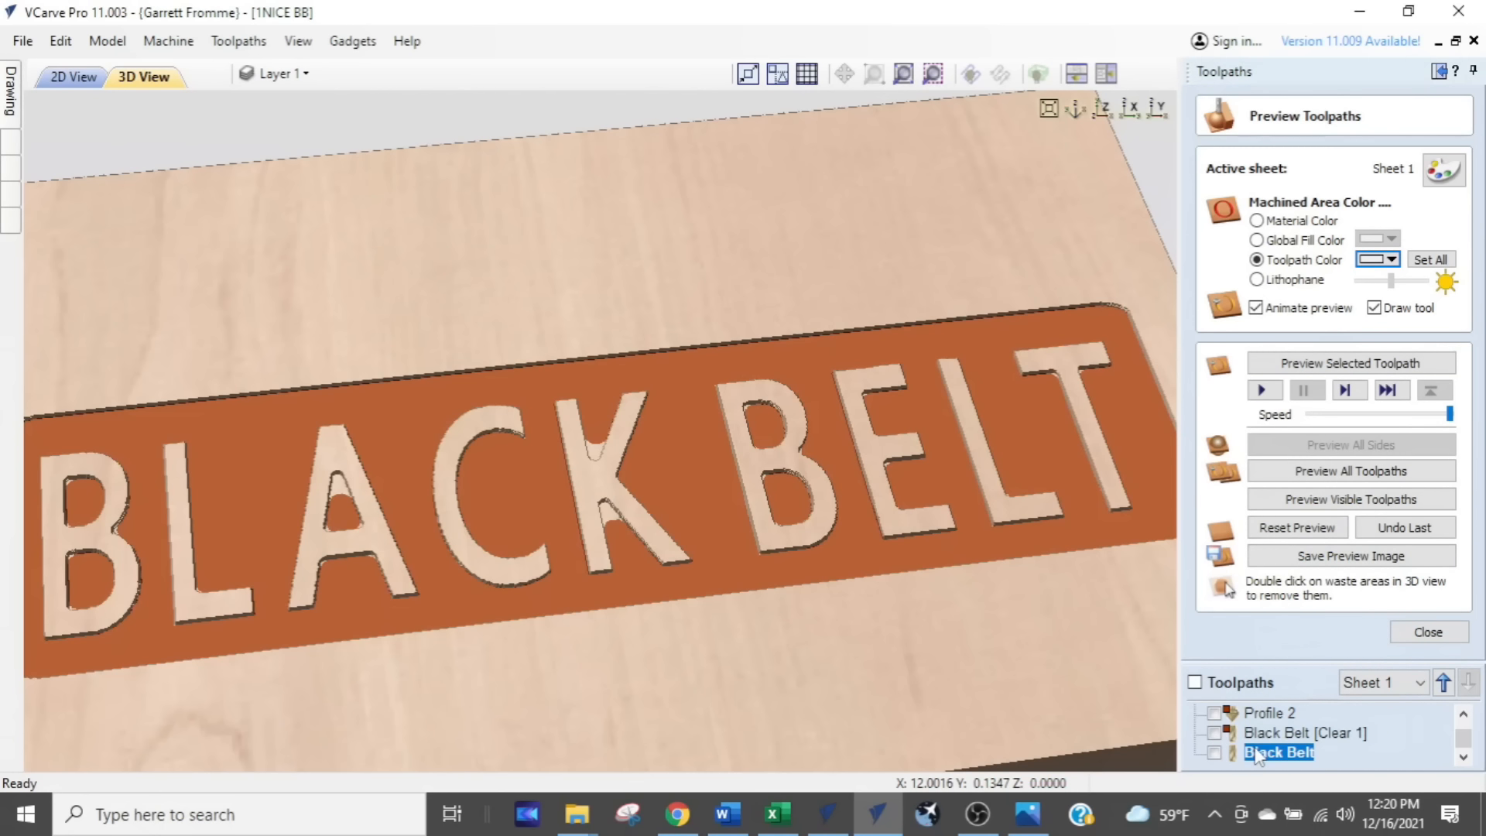
{"action": "left_click", "coordinate": [1392, 260]}
{"action": "left_click", "coordinate": [1351, 317]}
{"action": "left_click_drag", "start_coordinate": [781, 508], "coordinate": [783, 536]}
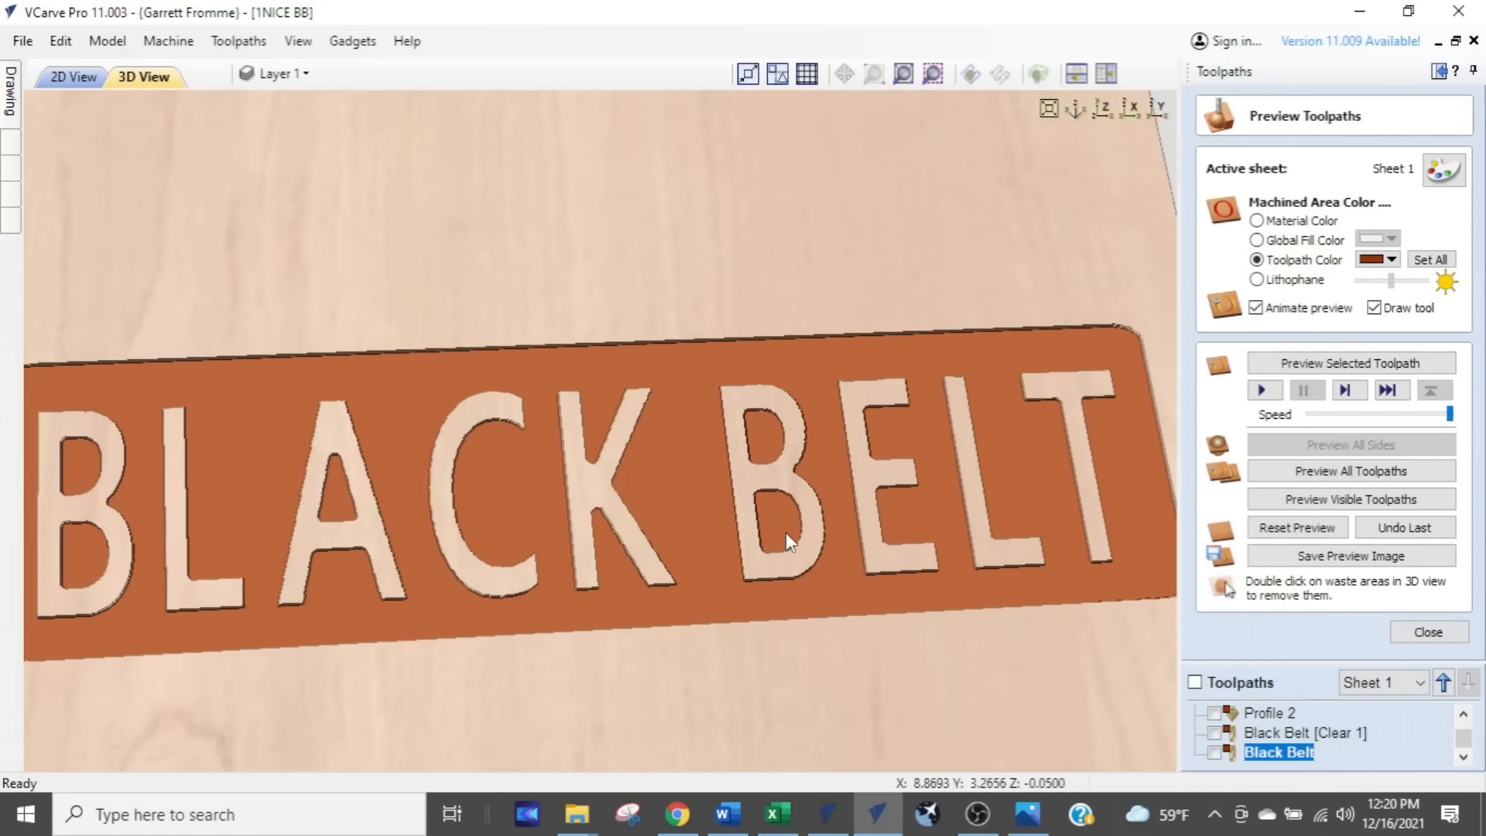
{"action": "scroll", "coordinate": [794, 528], "scroll_direction": "down", "scroll_amount": 3}
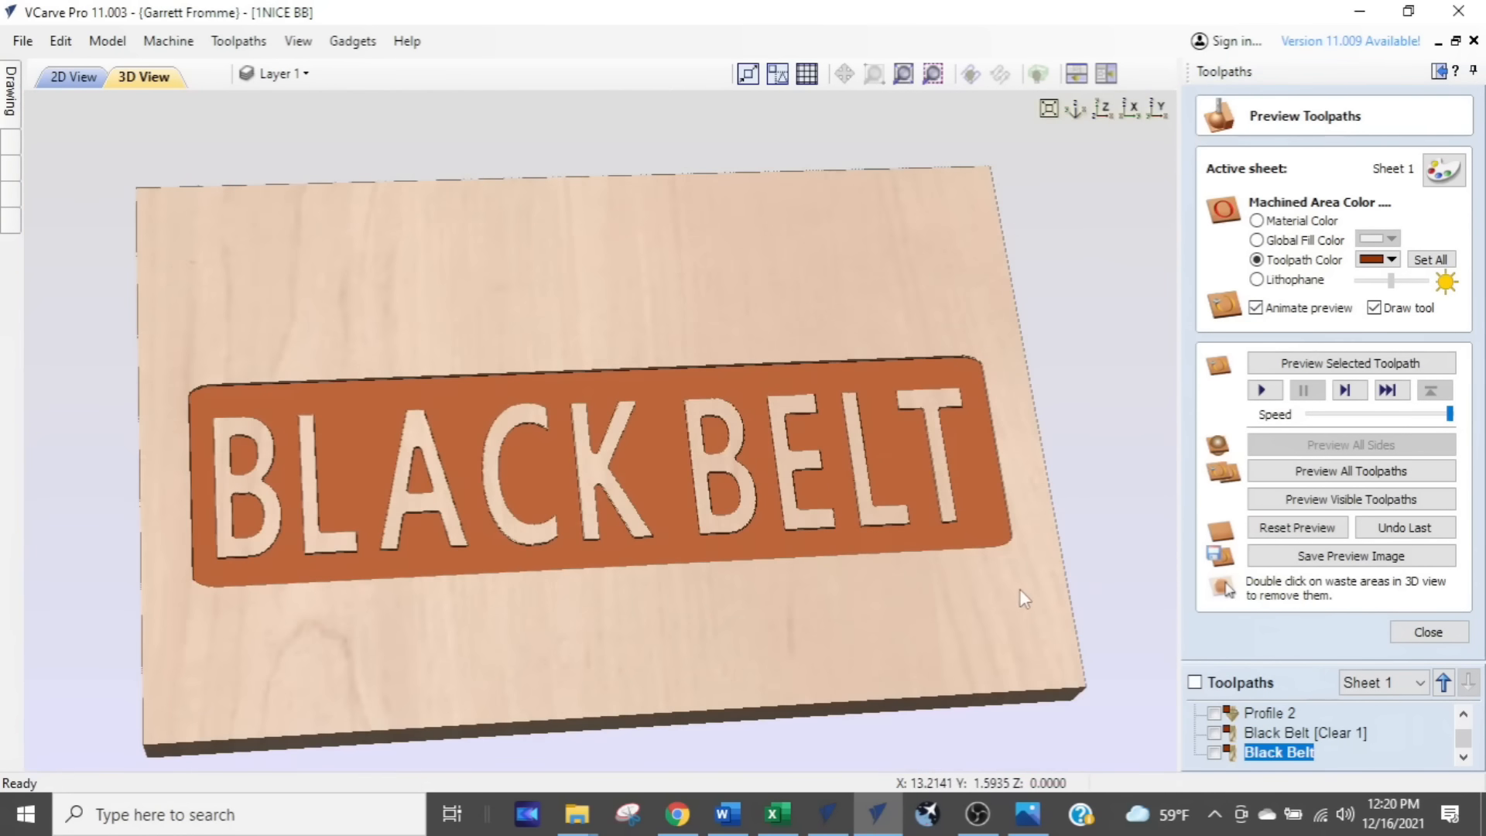
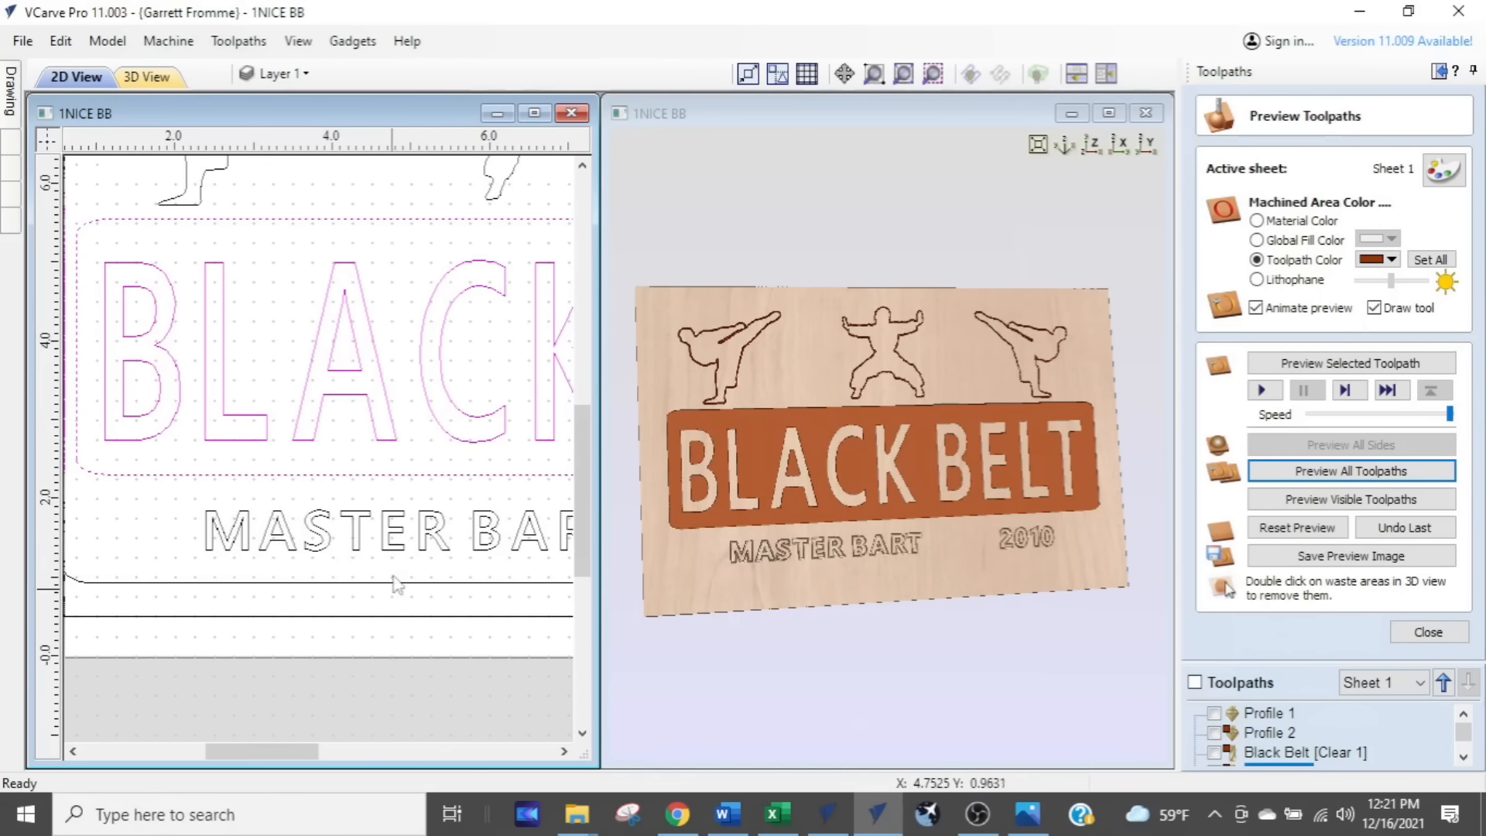
Step: Display the Profile 1 toolpath and open its 2D Profile settings for editing
{"action": "scroll", "coordinate": [441, 546], "scroll_direction": "up", "scroll_amount": 8}
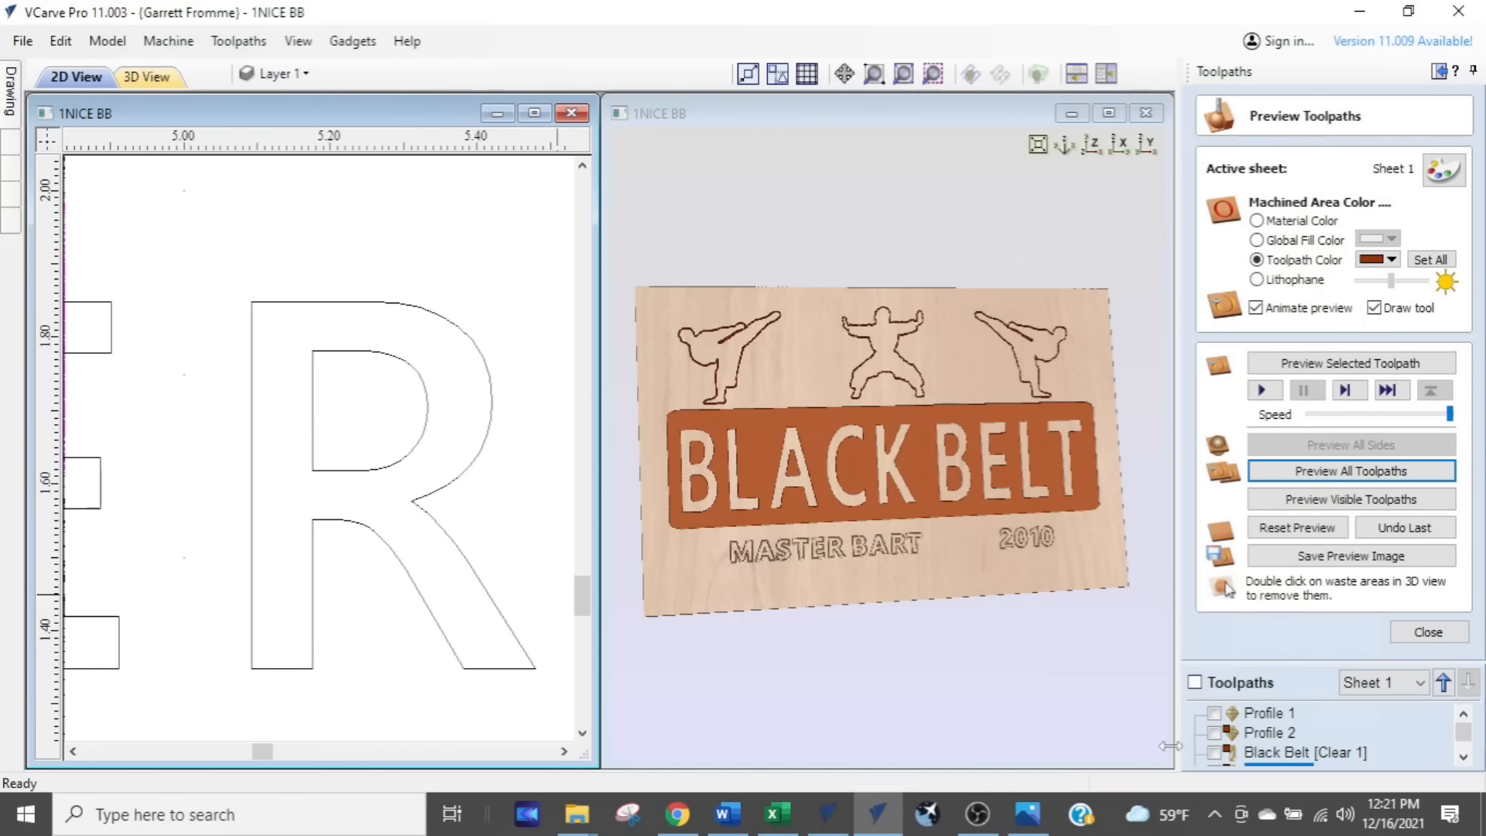
{"action": "left_click", "coordinate": [1213, 713]}
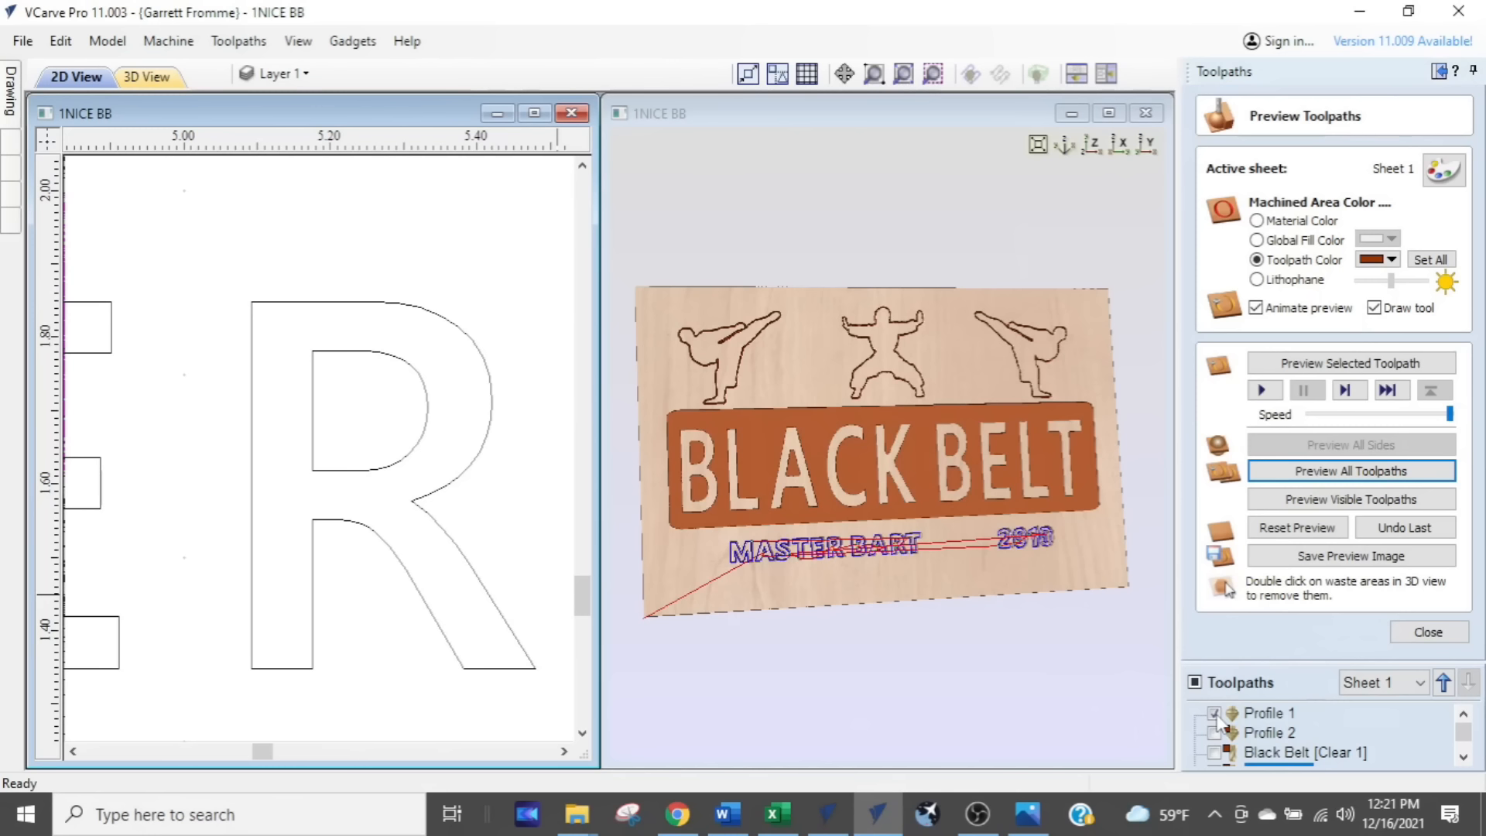
{"action": "double_click", "coordinate": [1267, 714]}
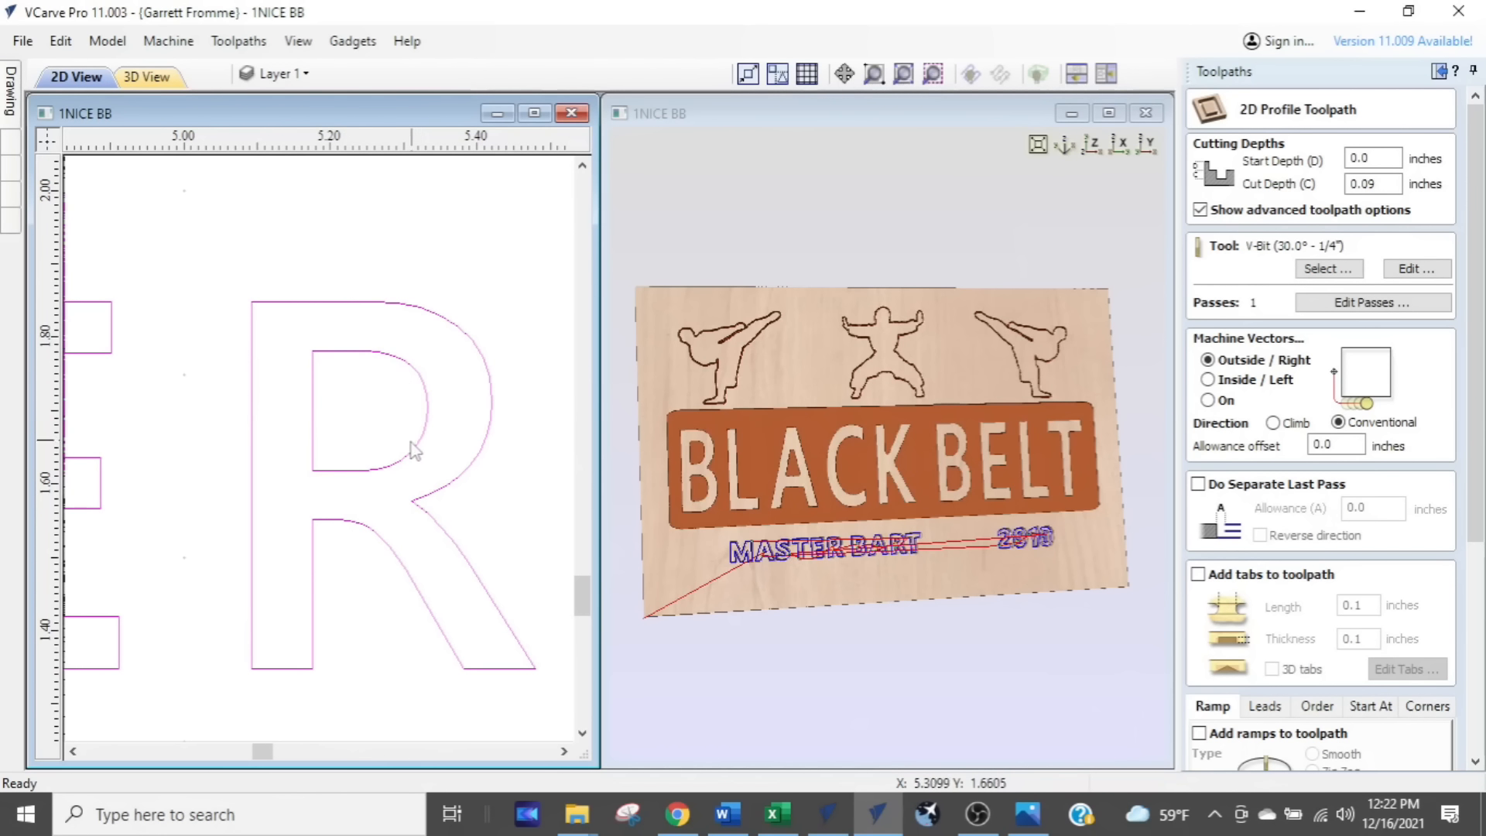
Step: Examine in 3D how the Profile 1 outline cut runs around the small lettering below the BLACK BELT pocket
{"action": "scroll", "coordinate": [773, 563], "scroll_direction": "up", "scroll_amount": 6}
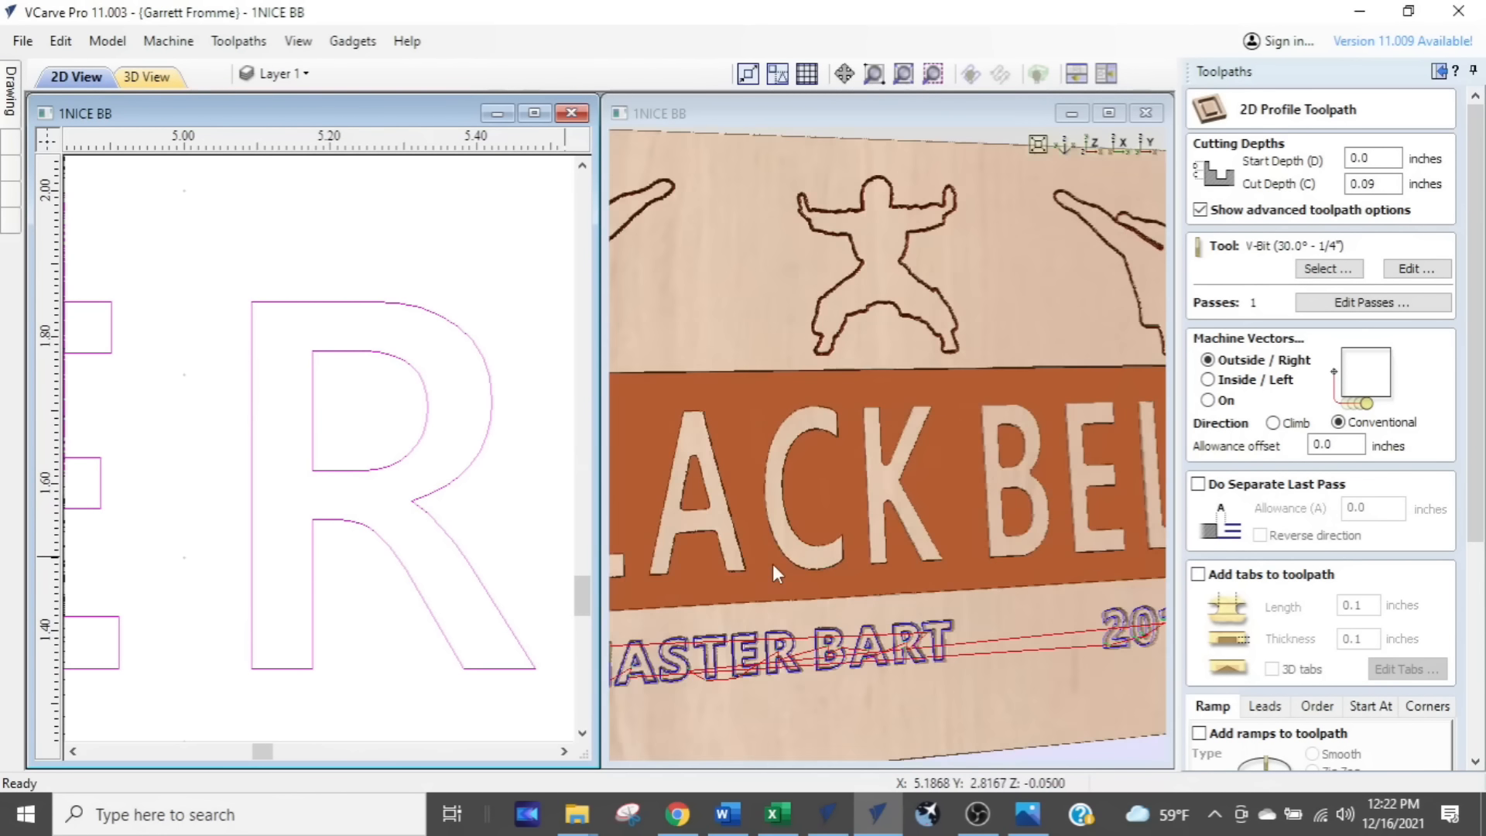
{"action": "scroll", "coordinate": [867, 431], "scroll_direction": "up", "scroll_amount": 6}
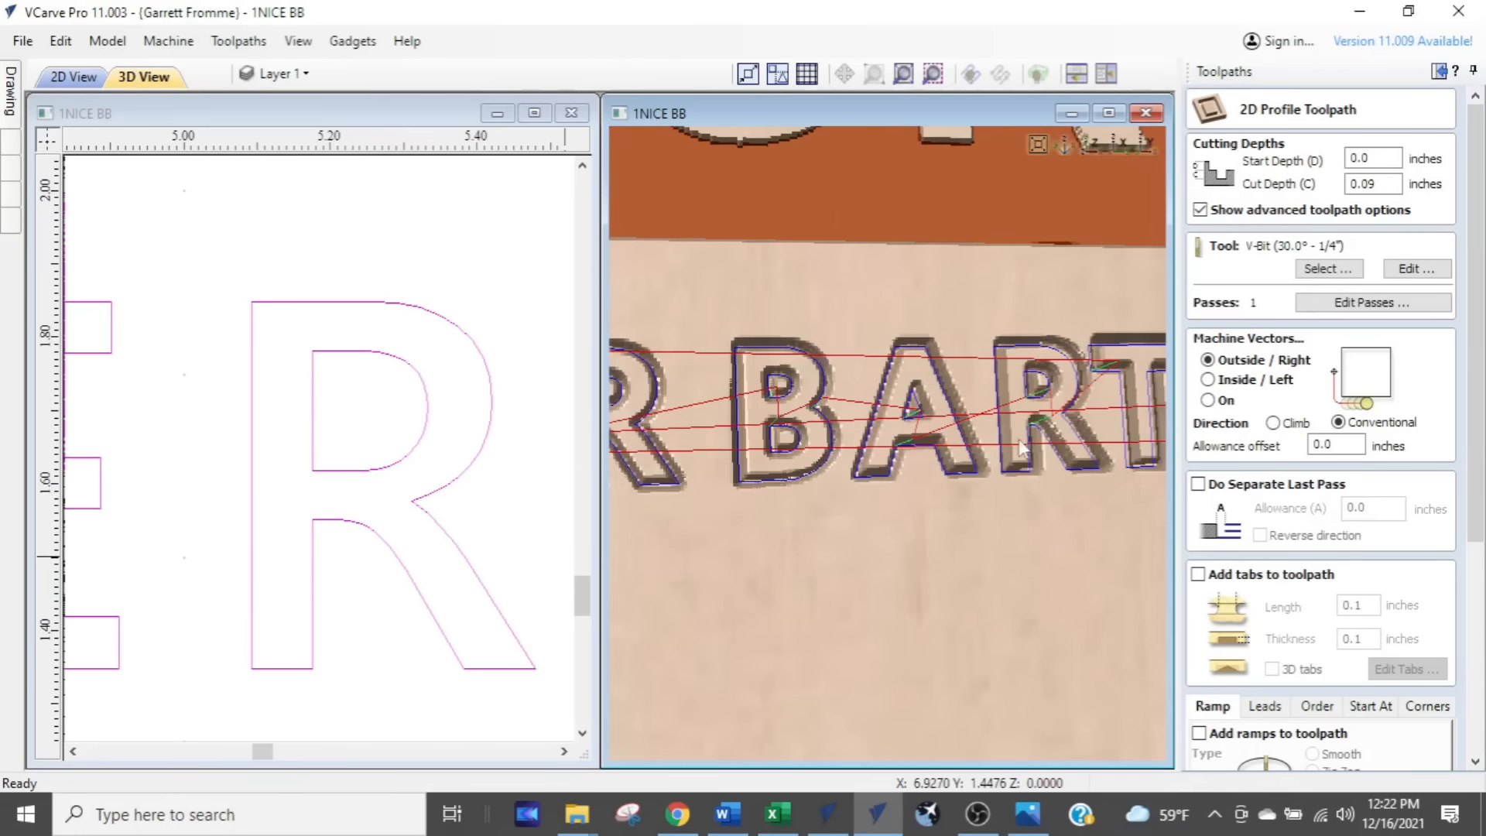
{"action": "scroll", "coordinate": [960, 438], "scroll_direction": "up", "scroll_amount": 2}
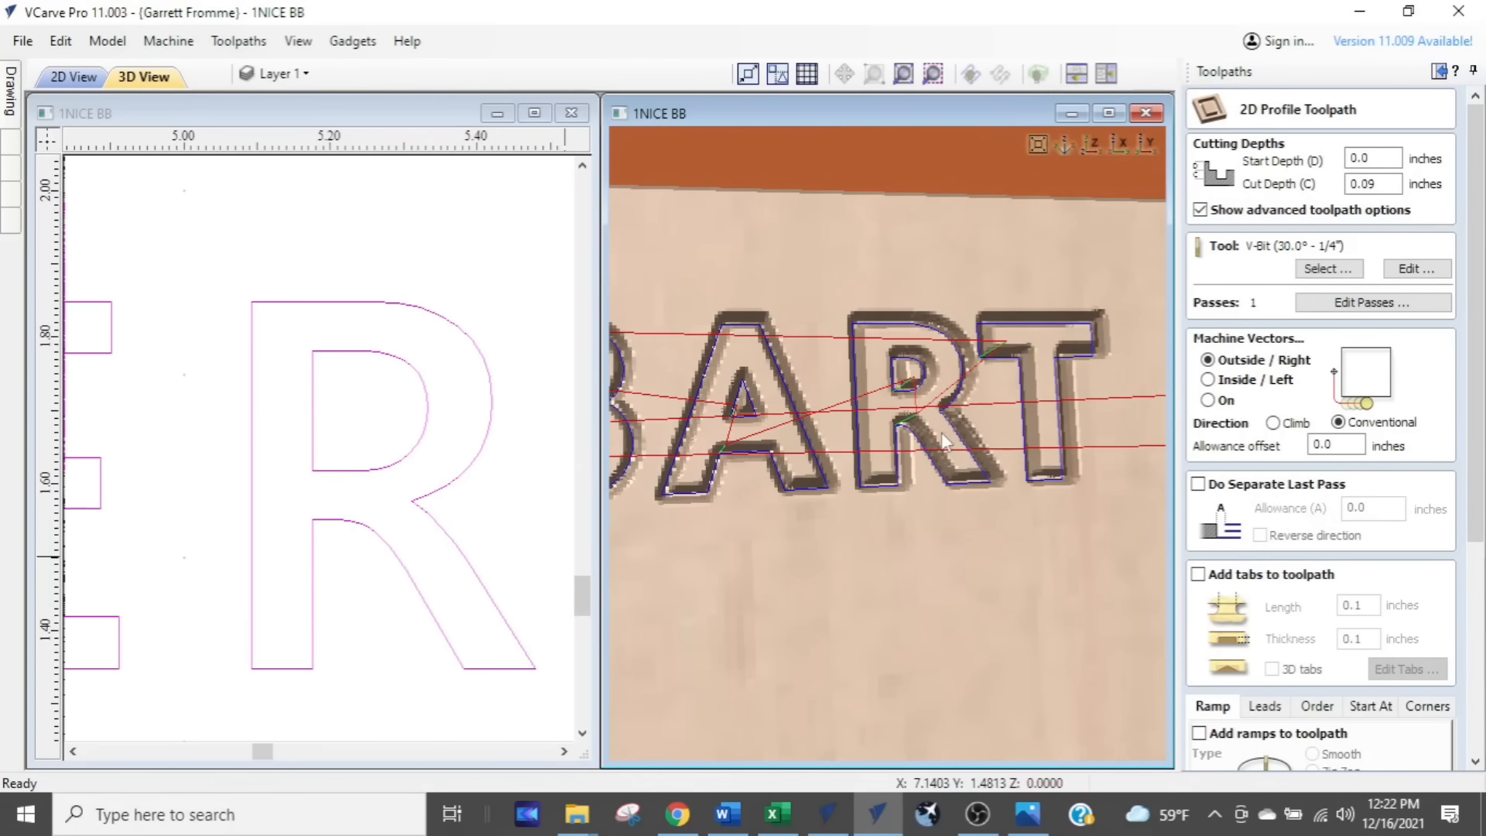
{"action": "scroll", "coordinate": [948, 445], "scroll_direction": "up", "scroll_amount": 3}
{"action": "scroll", "coordinate": [936, 484], "scroll_direction": "down", "scroll_amount": 5}
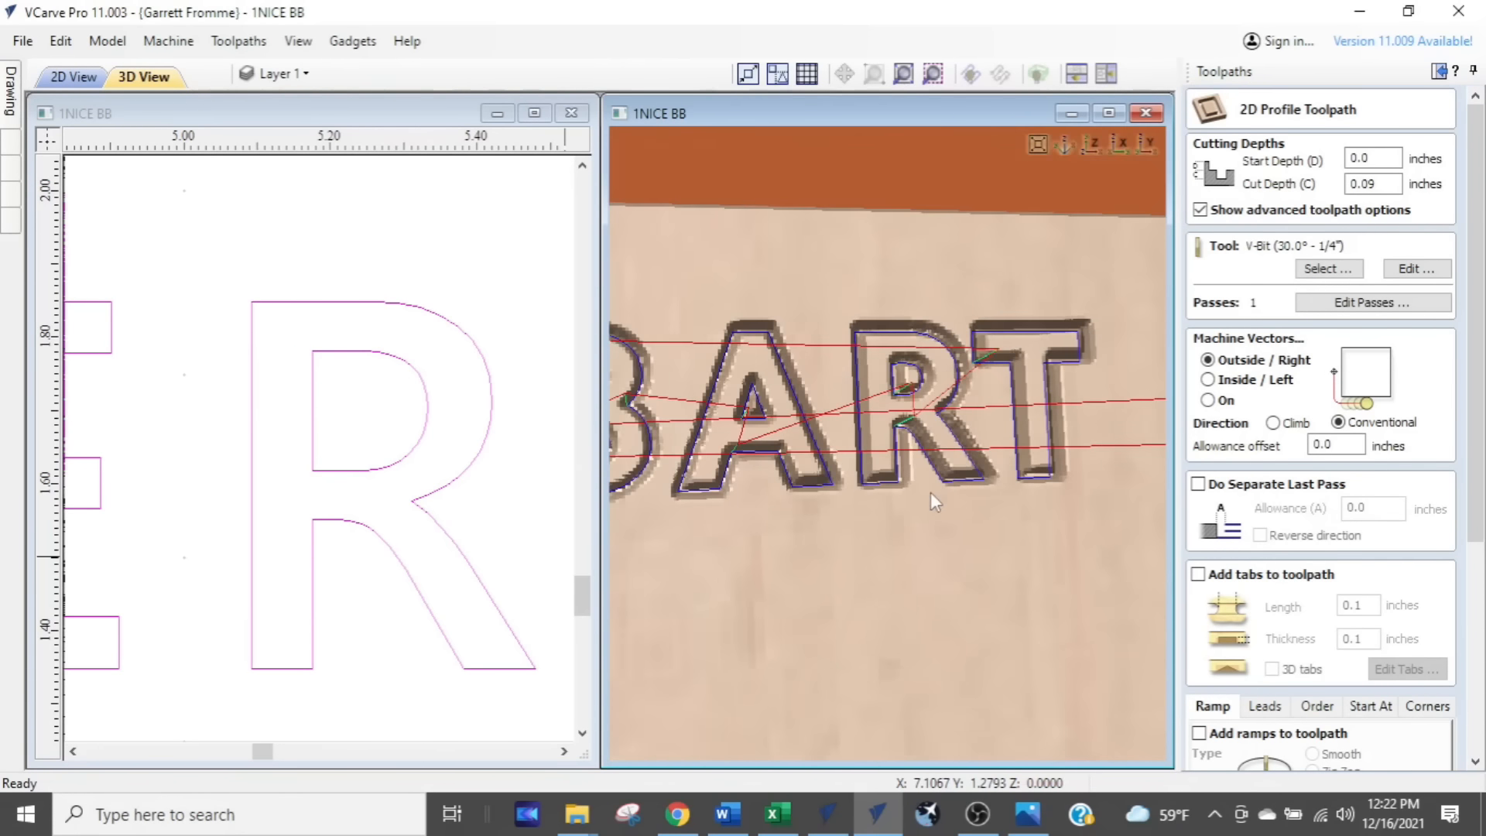
{"action": "scroll", "coordinate": [929, 456], "scroll_direction": "up", "scroll_amount": 3}
{"action": "scroll", "coordinate": [927, 422], "scroll_direction": "down", "scroll_amount": 2}
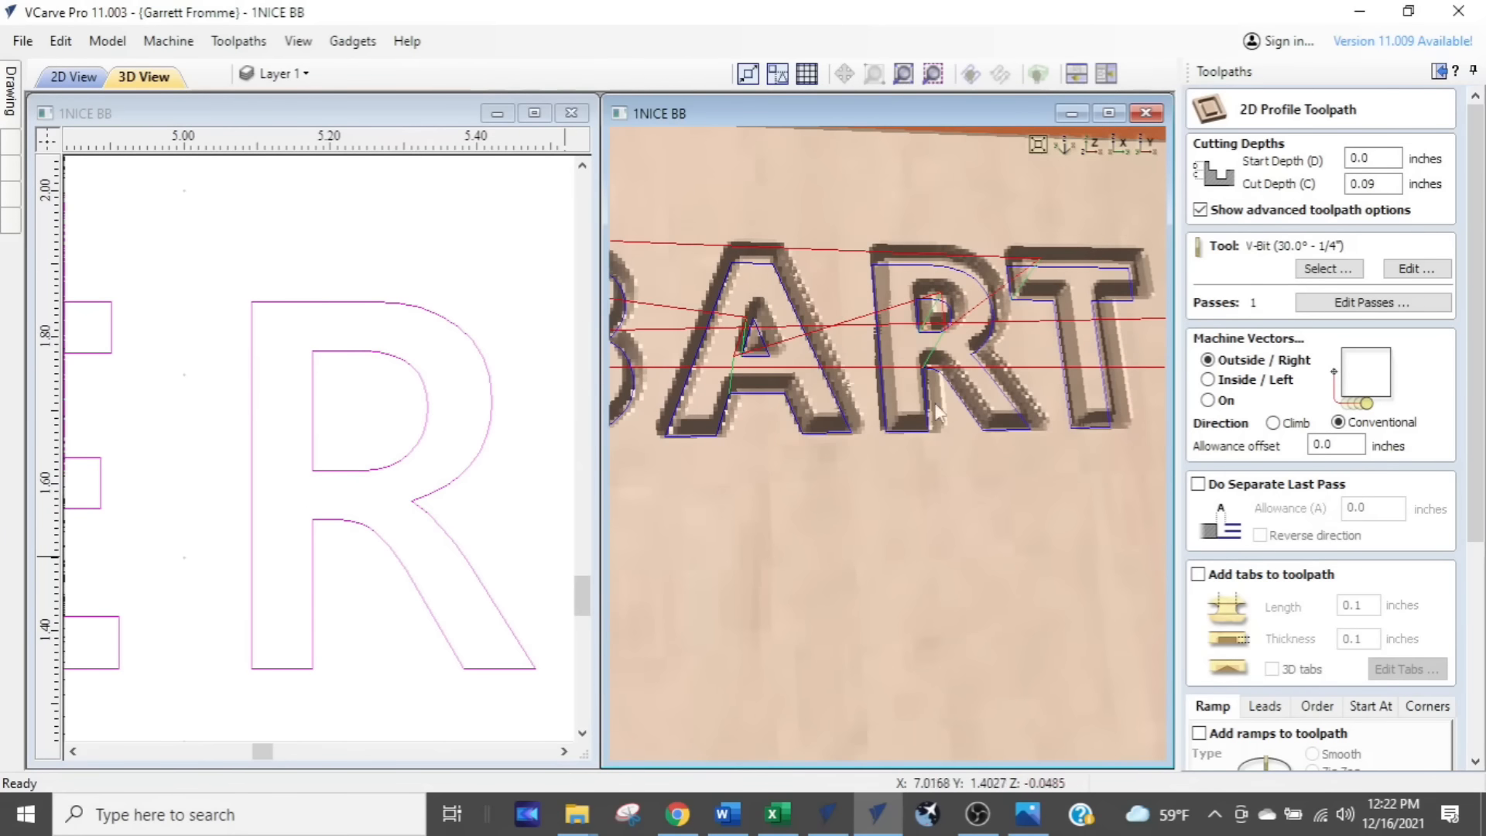
{"action": "scroll", "coordinate": [973, 219], "scroll_direction": "up", "scroll_amount": 3}
{"action": "scroll", "coordinate": [958, 285], "scroll_direction": "down", "scroll_amount": 4}
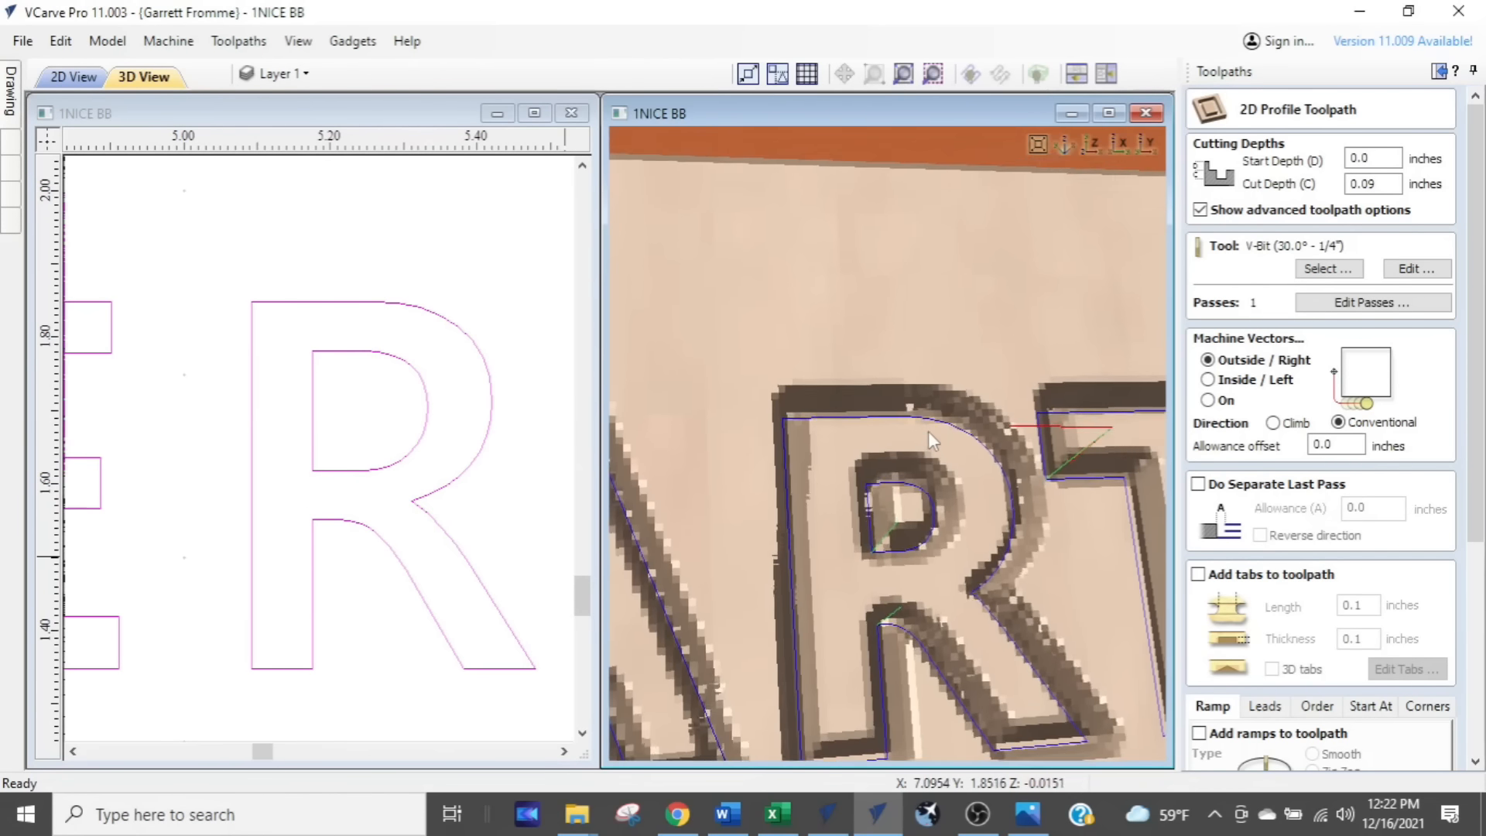
{"action": "left_click", "coordinate": [899, 489]}
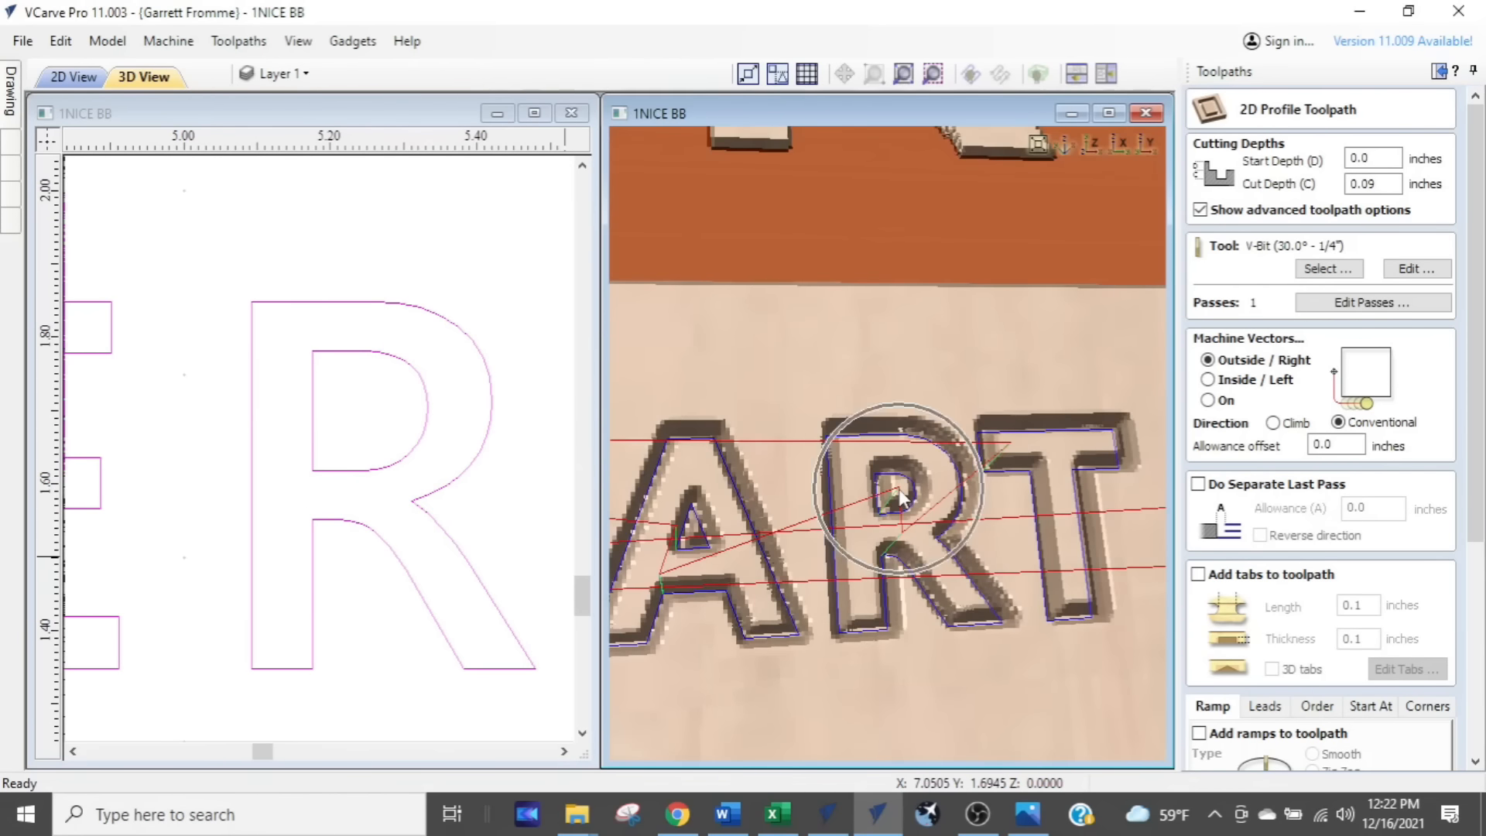
{"action": "scroll", "coordinate": [910, 514], "scroll_direction": "down", "scroll_amount": 5}
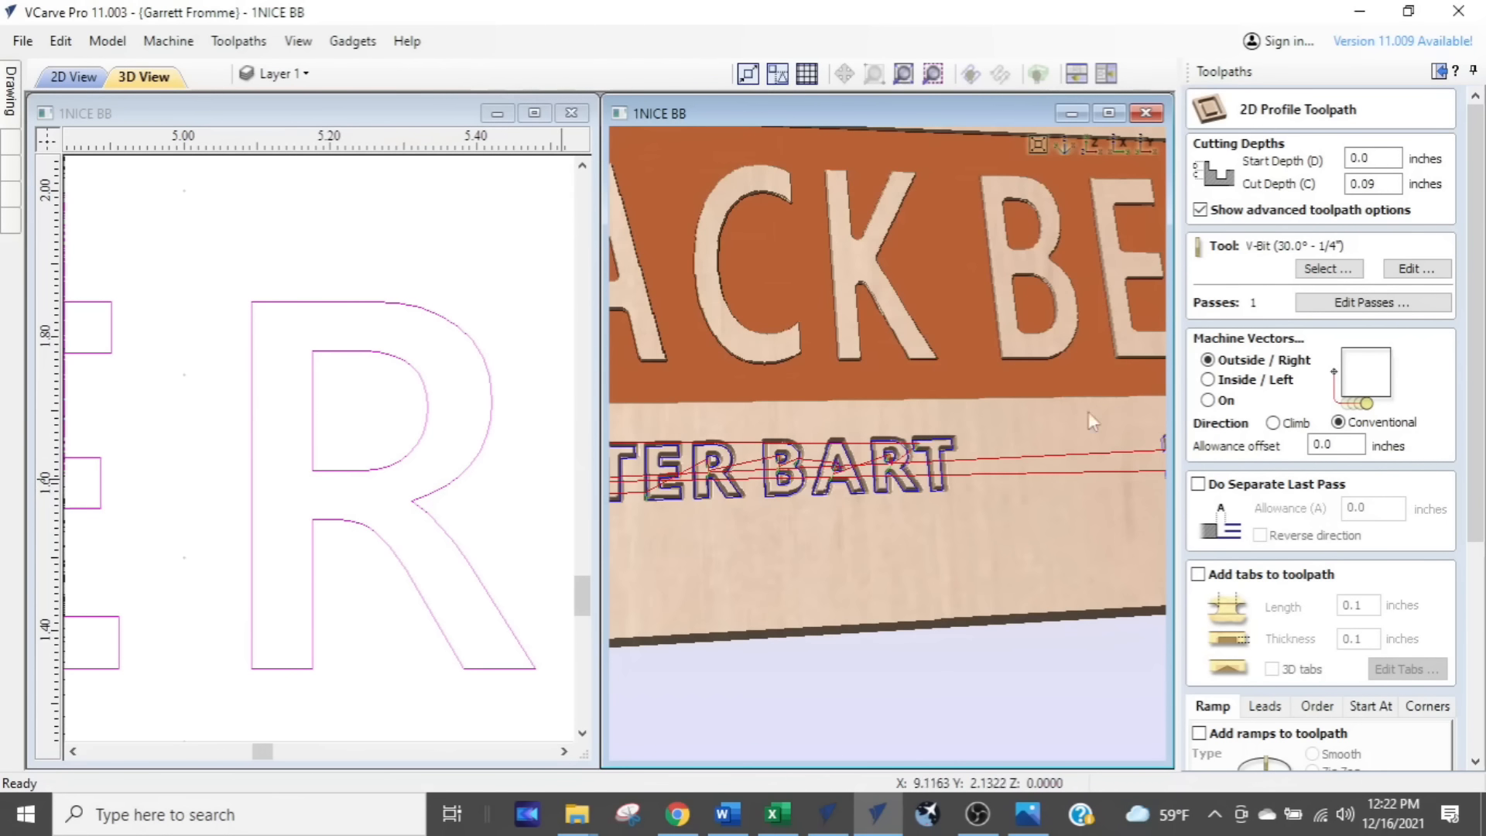
Step: Set Profile 1 to machine Inside / Left of its vectors and recalculate the toolpath
{"action": "left_click", "coordinate": [1207, 379]}
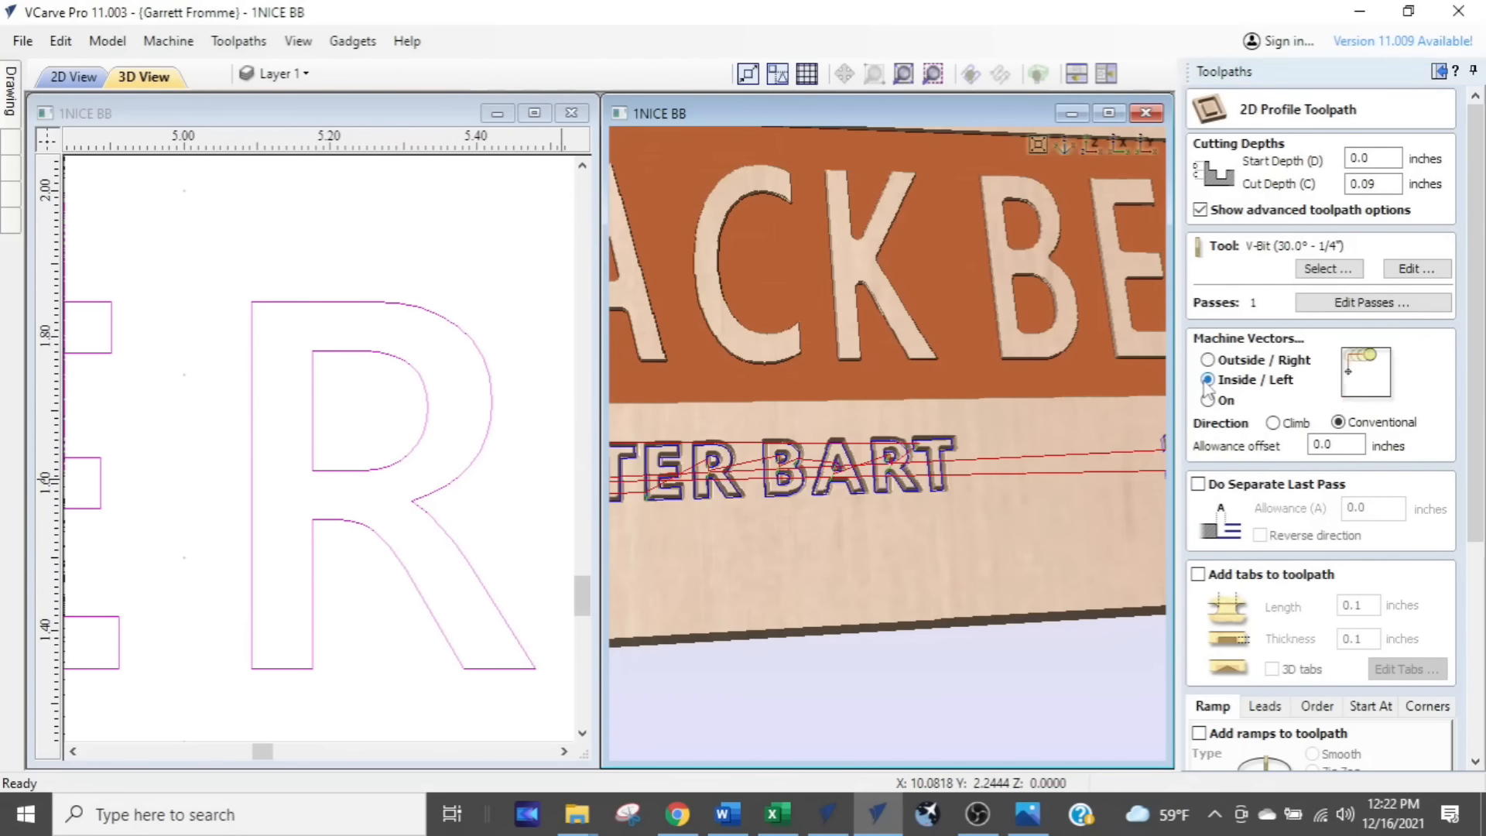
{"action": "mouse_move", "coordinate": [1475, 500]}
{"action": "left_mouse_down"}
{"action": "mouse_move", "coordinate": [1478, 628]}
{"action": "mouse_move", "coordinate": [1477, 495]}
{"action": "left_mouse_up"}
{"action": "left_click", "coordinate": [1208, 353]}
{"action": "key", "text": "ctrl"}
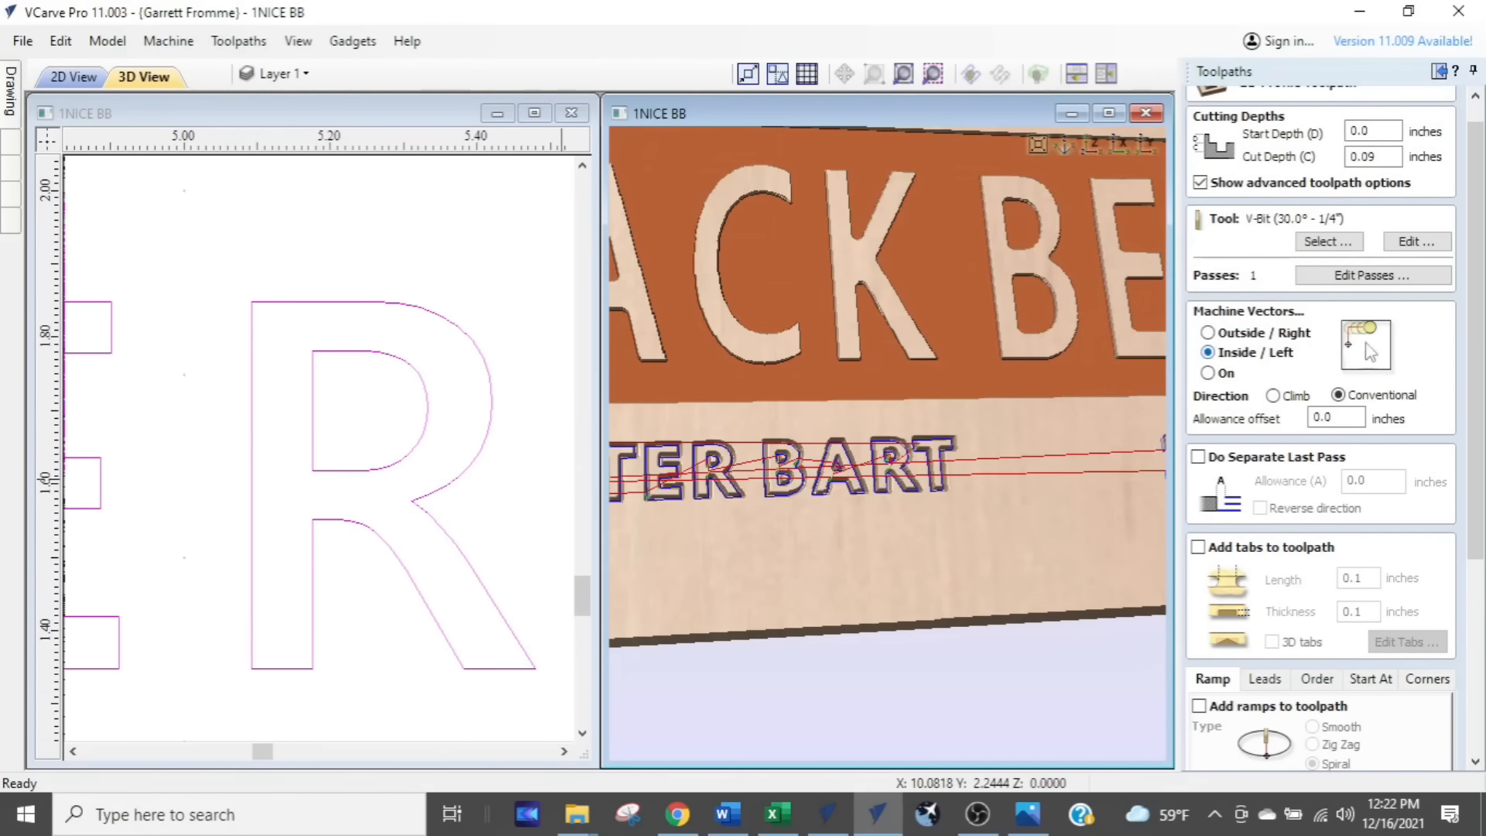
{"action": "key", "text": "ctrl"}
{"action": "scroll", "coordinate": [1278, 685], "scroll_direction": "down", "scroll_amount": 4}
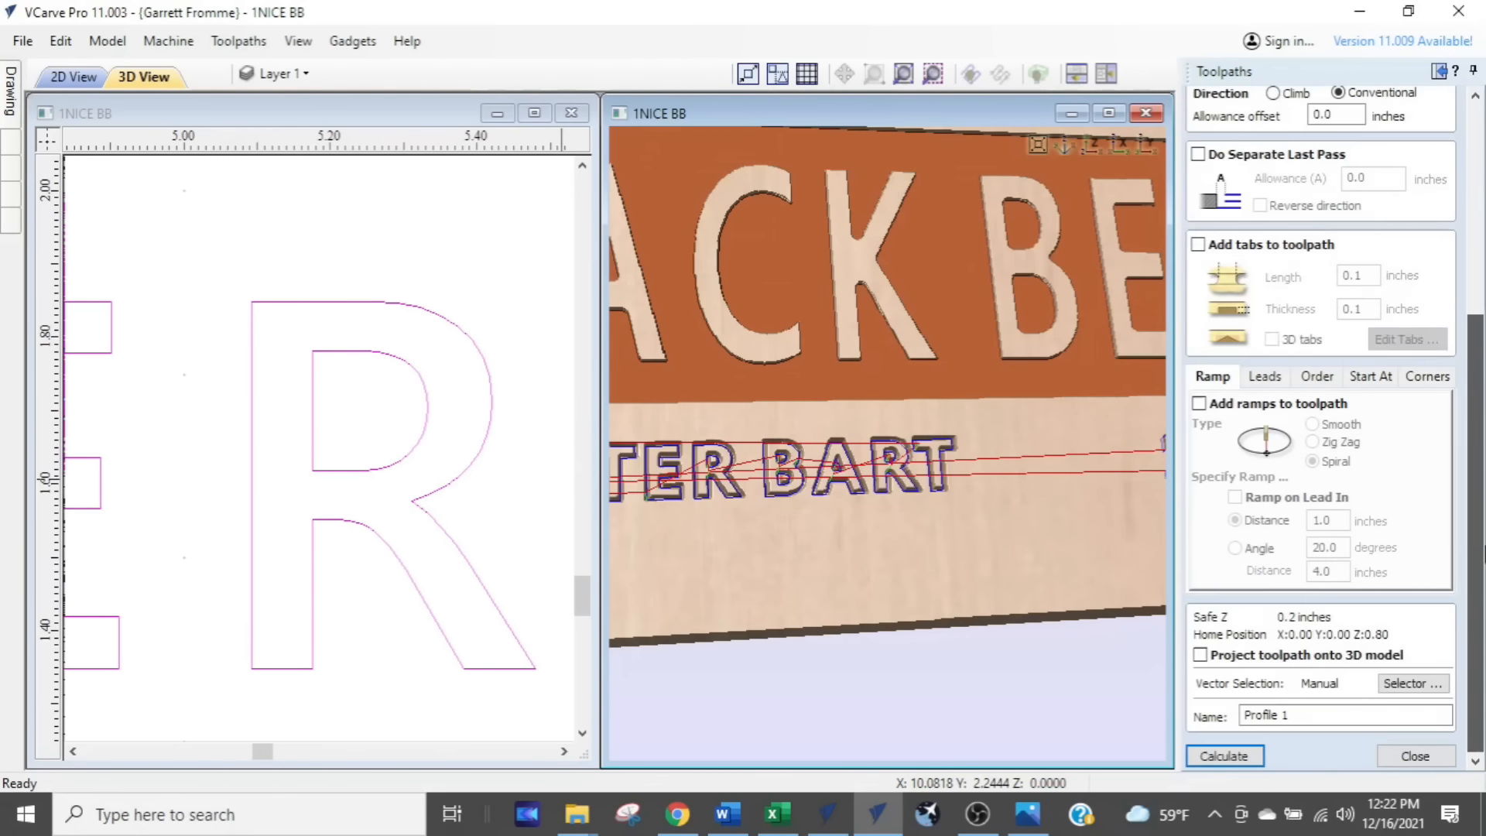
{"action": "left_click", "coordinate": [1224, 755]}
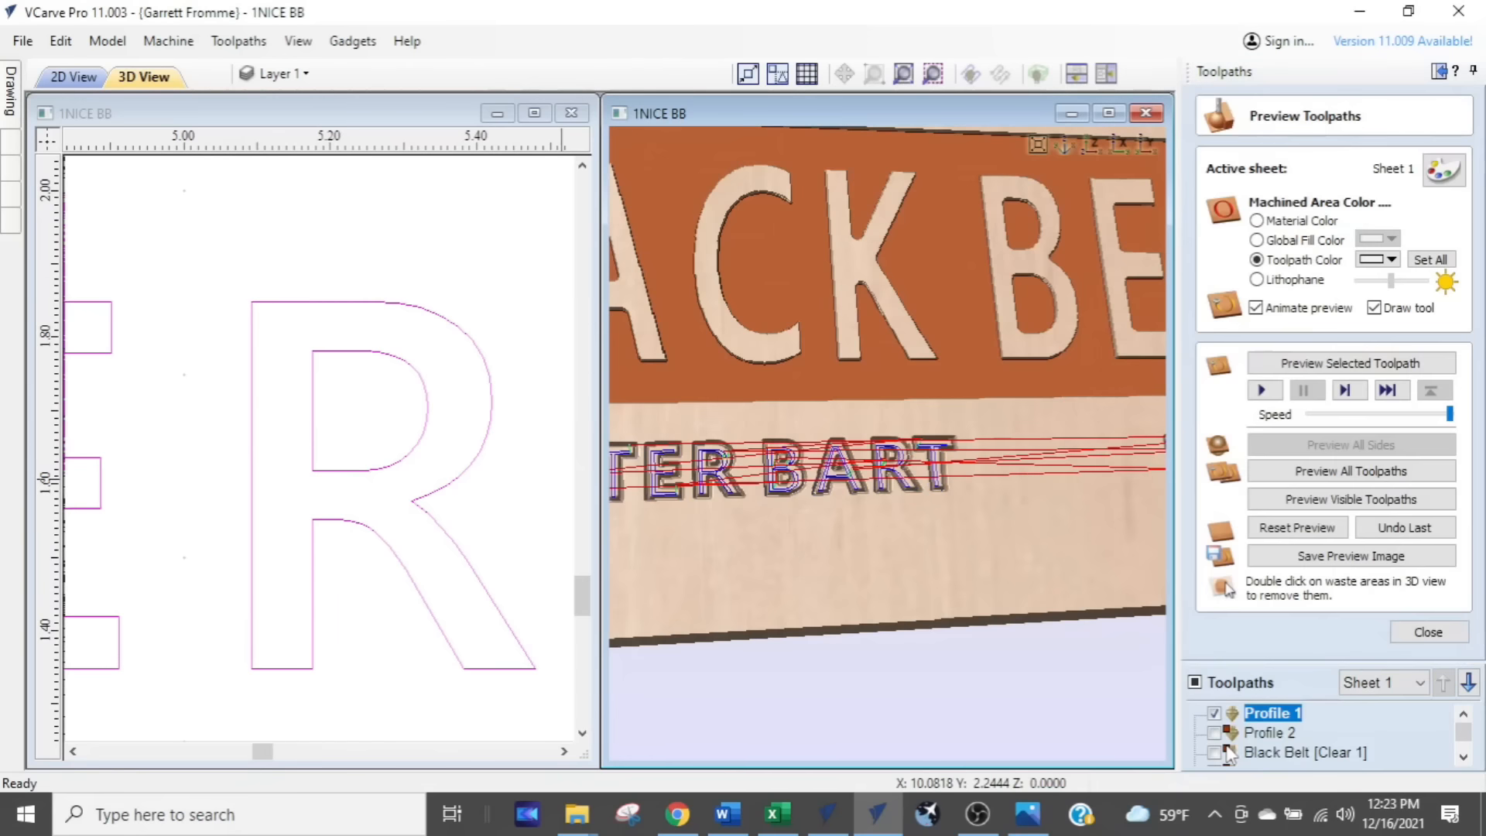
Step: Reset the preview to the uncut board and simulate all toolpaths again
{"action": "left_click", "coordinate": [1297, 528]}
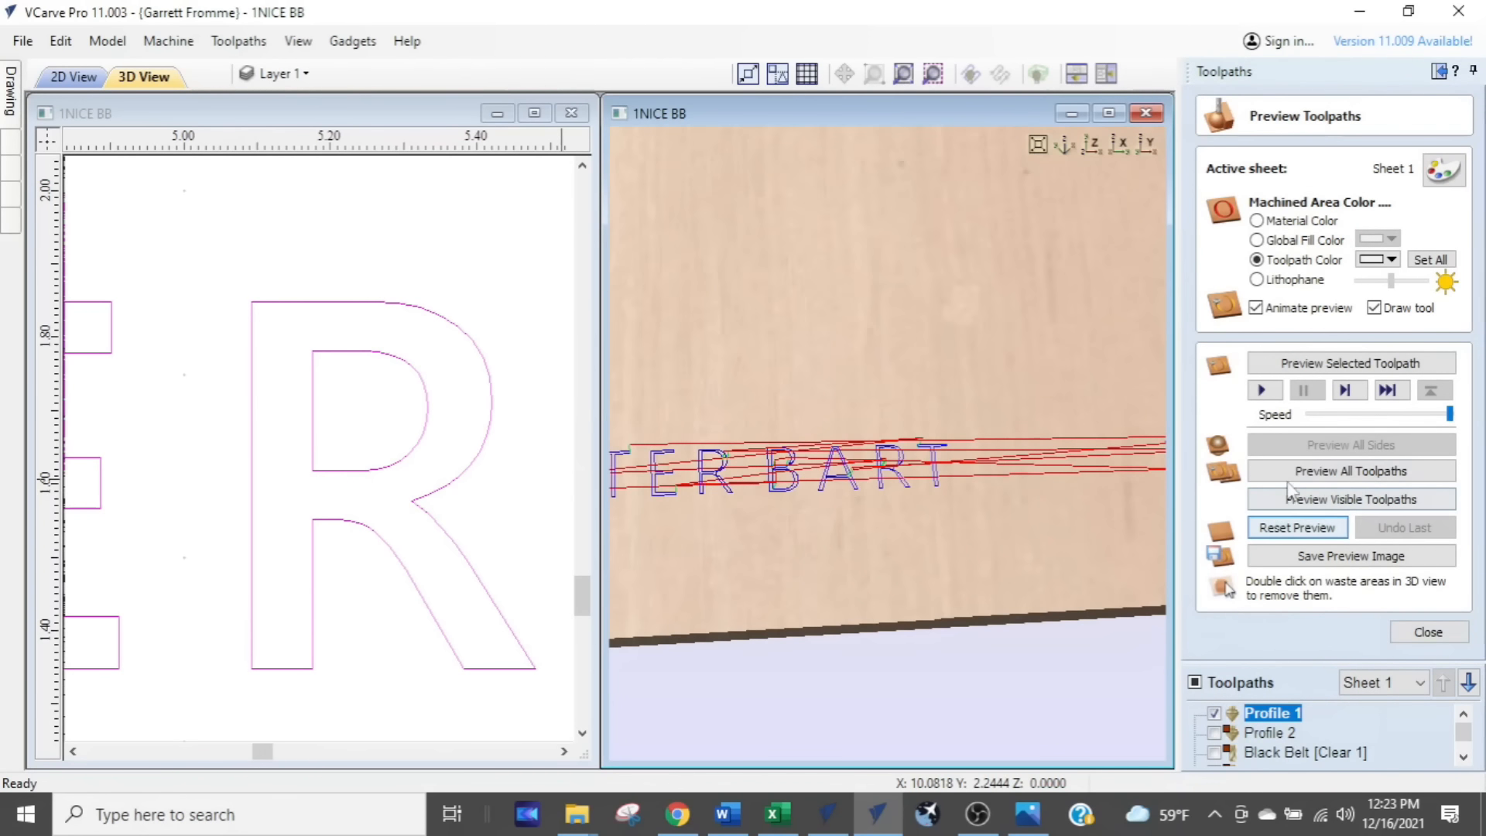
{"action": "left_click", "coordinate": [1297, 475]}
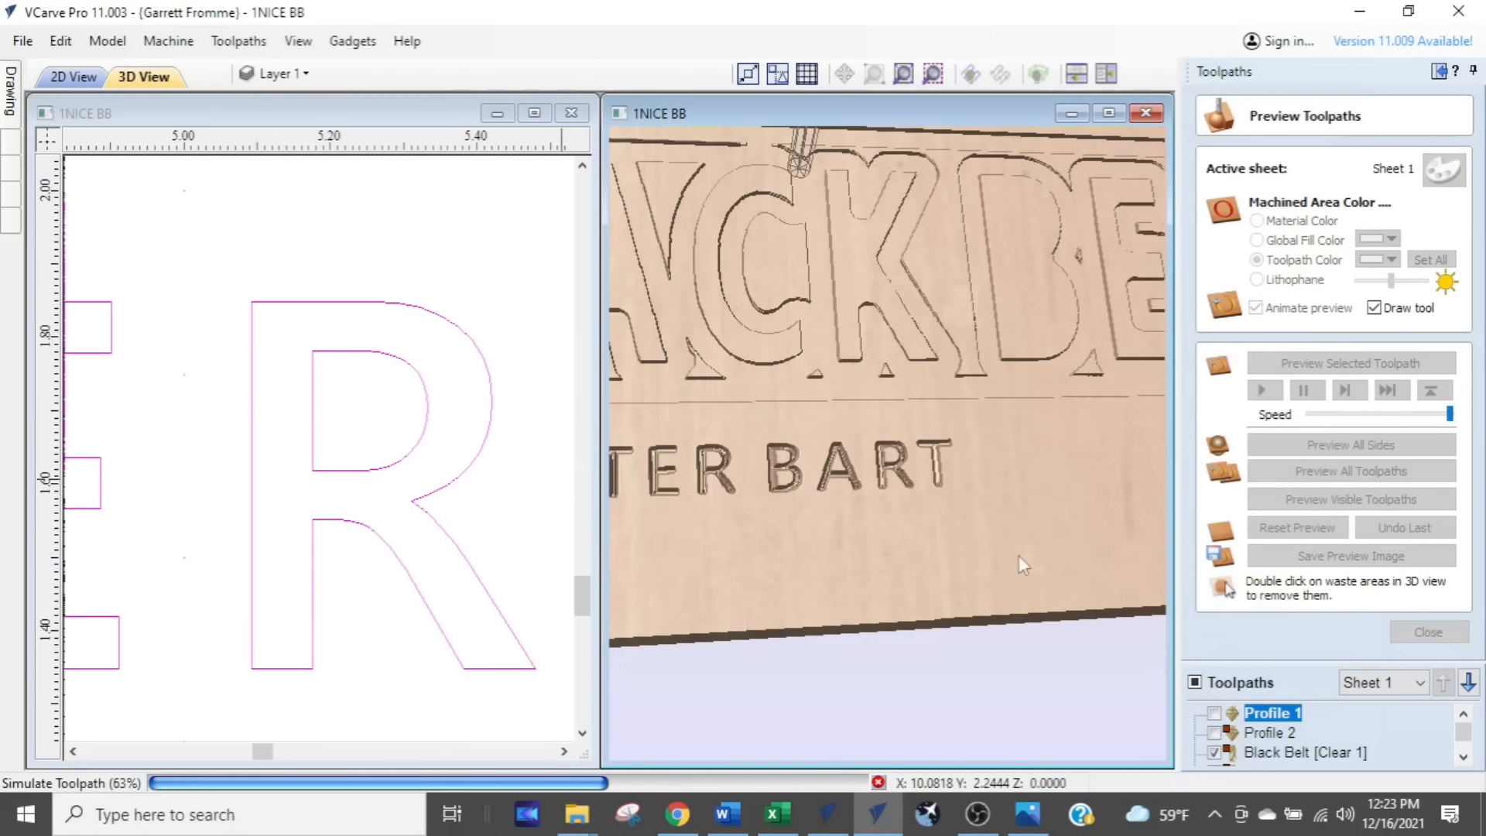
Step: Inspect the simulated small lettering below the BLACK BELT pocket, delete its Profile 1 toolpath and leave the toolpath preview
{"action": "scroll", "coordinate": [842, 446], "scroll_direction": "up", "scroll_amount": 5}
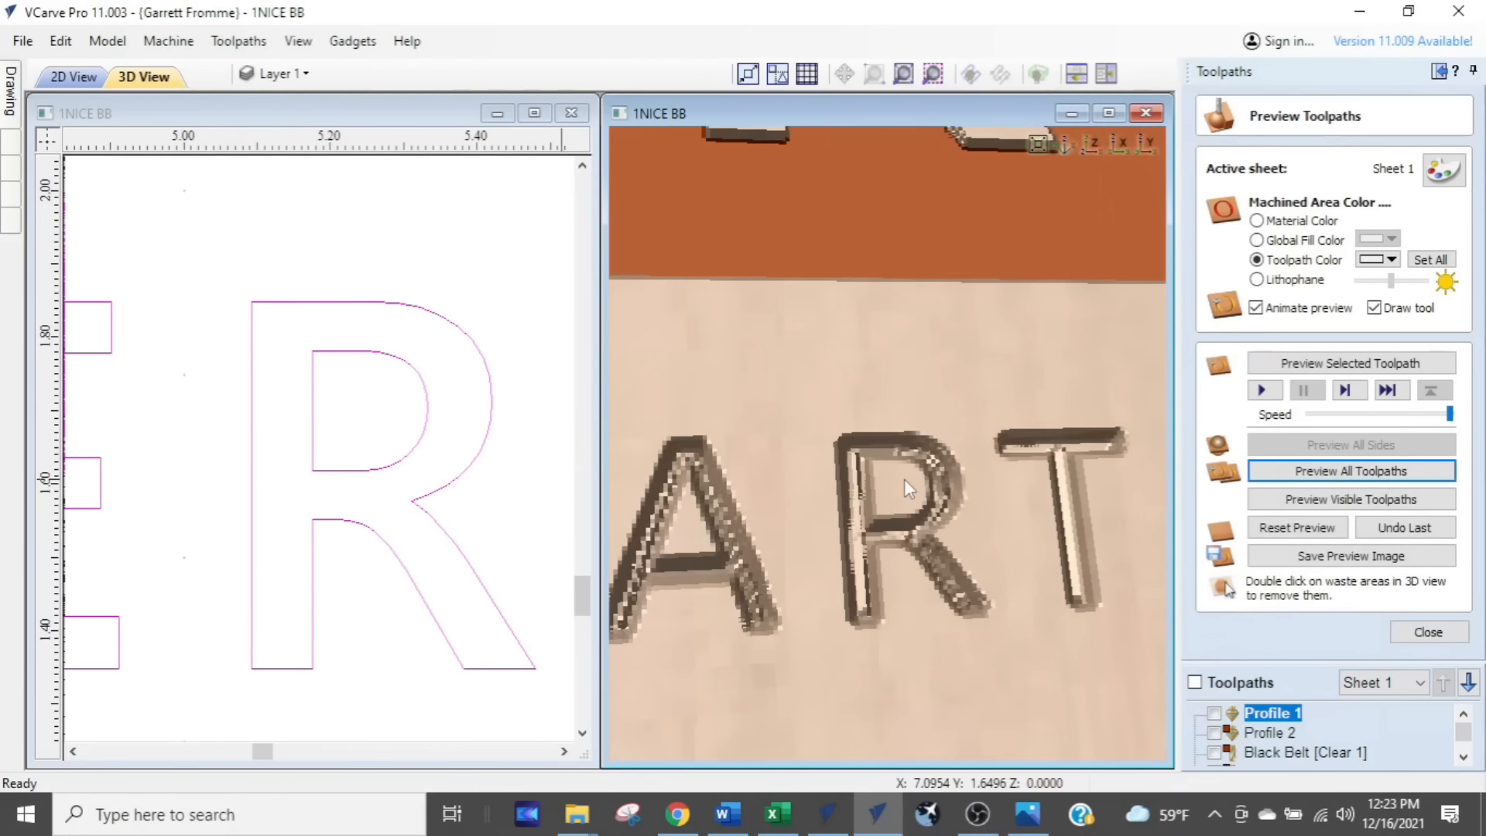
{"action": "scroll", "coordinate": [876, 551], "scroll_direction": "down", "scroll_amount": 4}
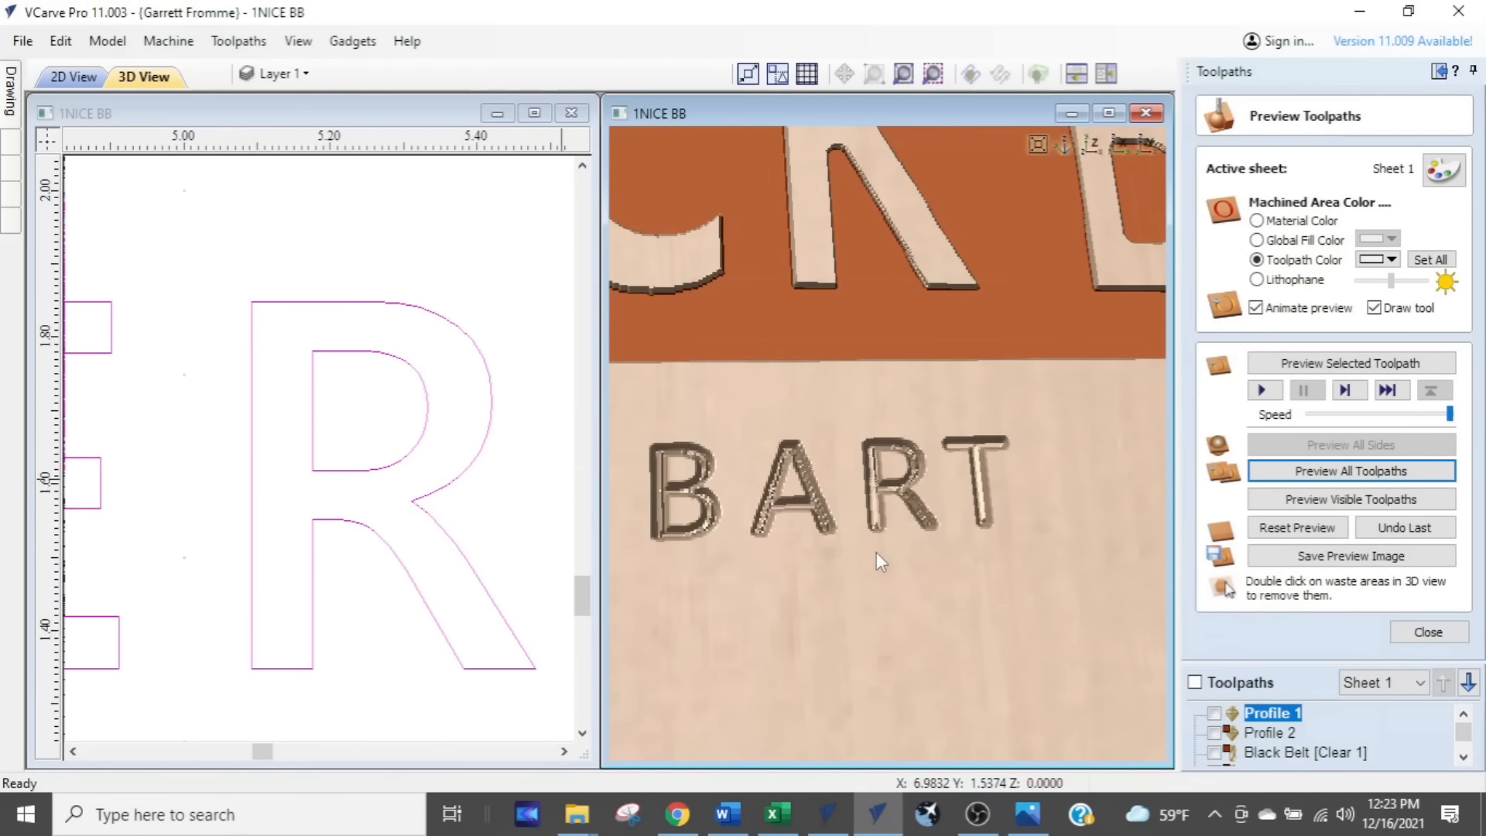
{"action": "middle_click_drag", "start_coordinate": [843, 559], "coordinate": [1074, 576]}
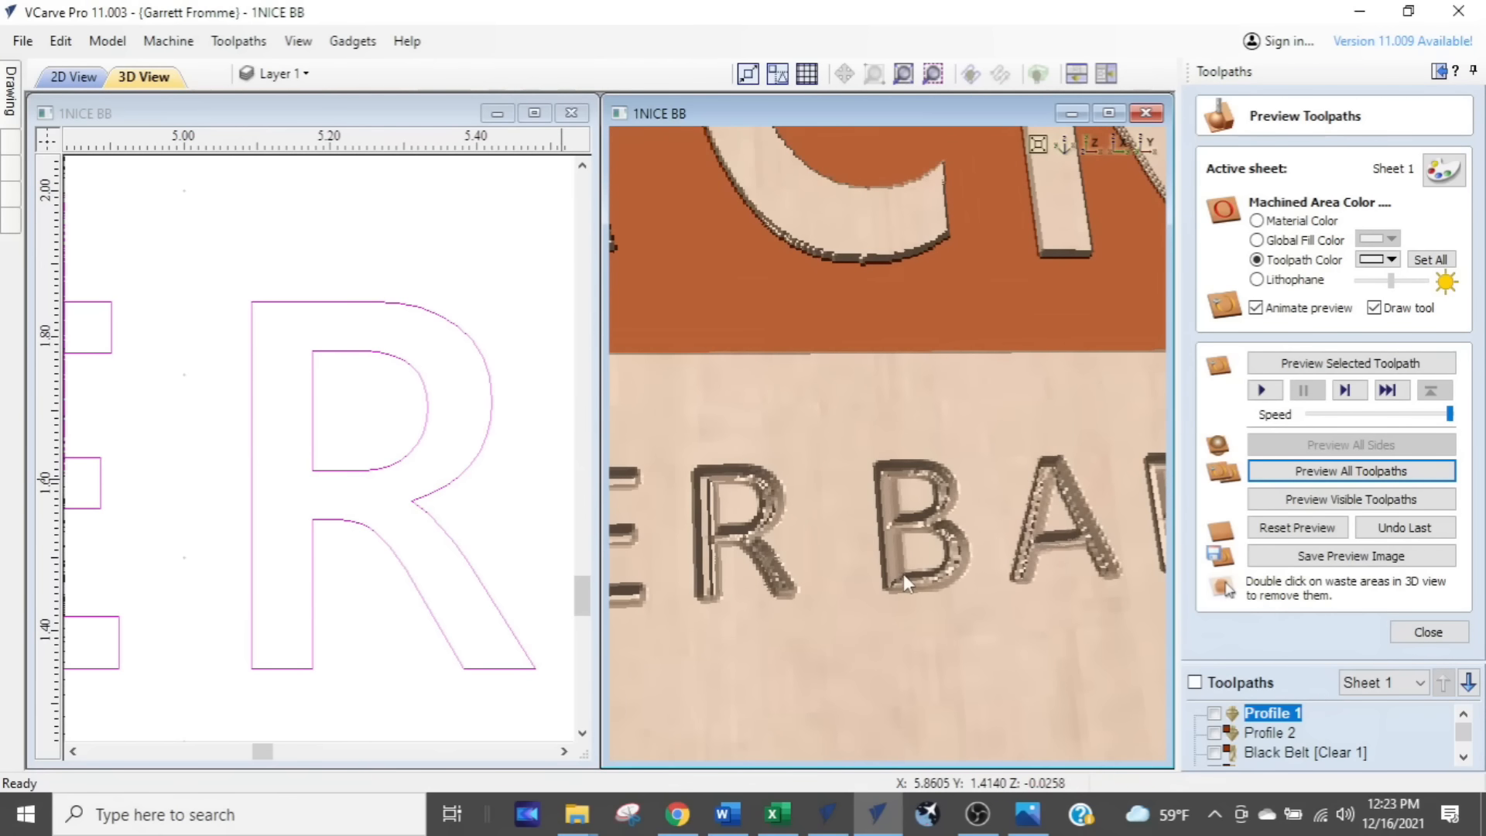
{"action": "scroll", "coordinate": [901, 576], "scroll_direction": "down", "scroll_amount": 4}
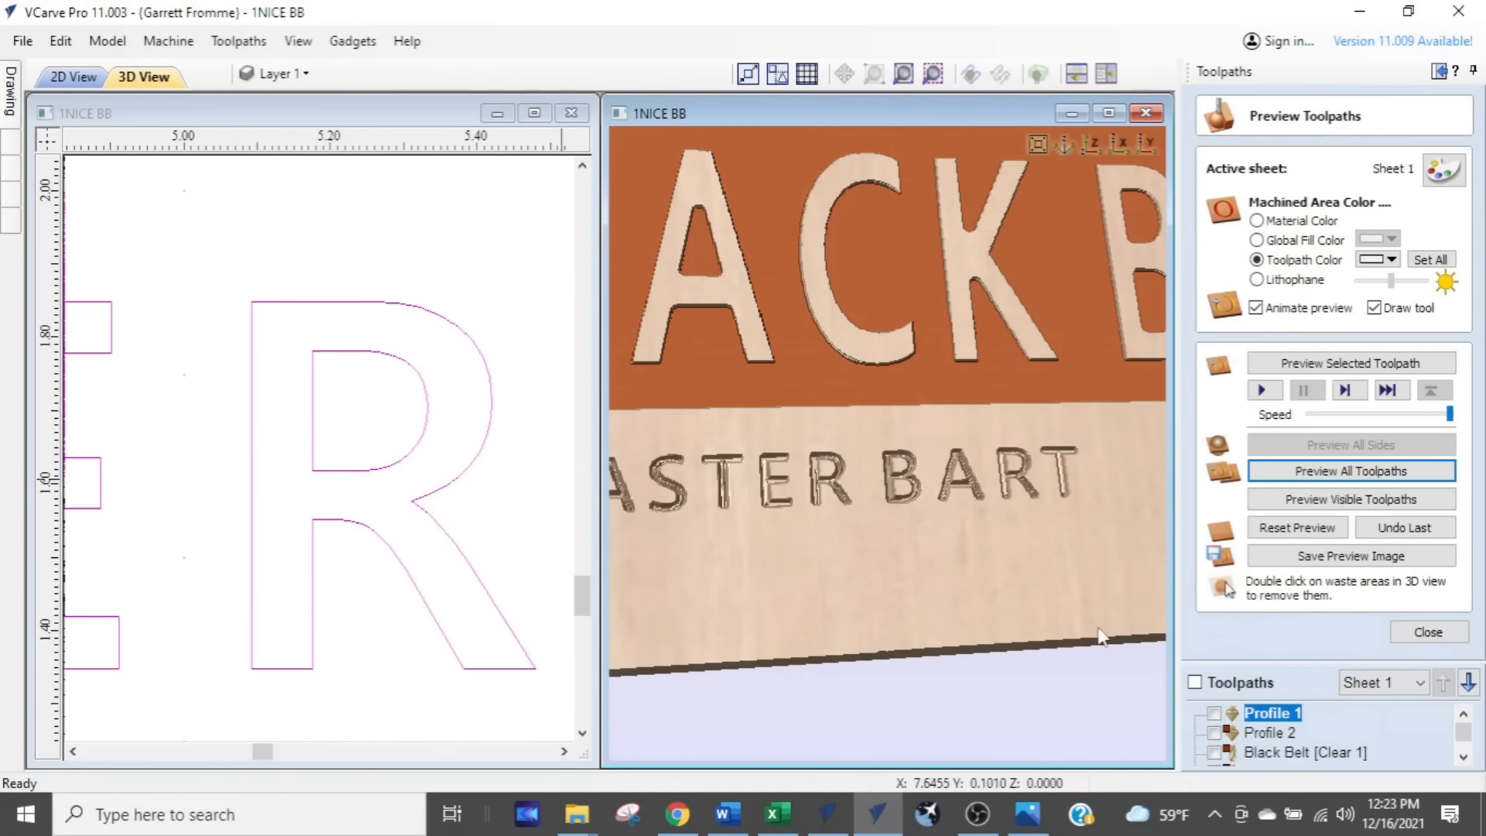
{"action": "scroll", "coordinate": [369, 538], "scroll_direction": "down", "scroll_amount": 6}
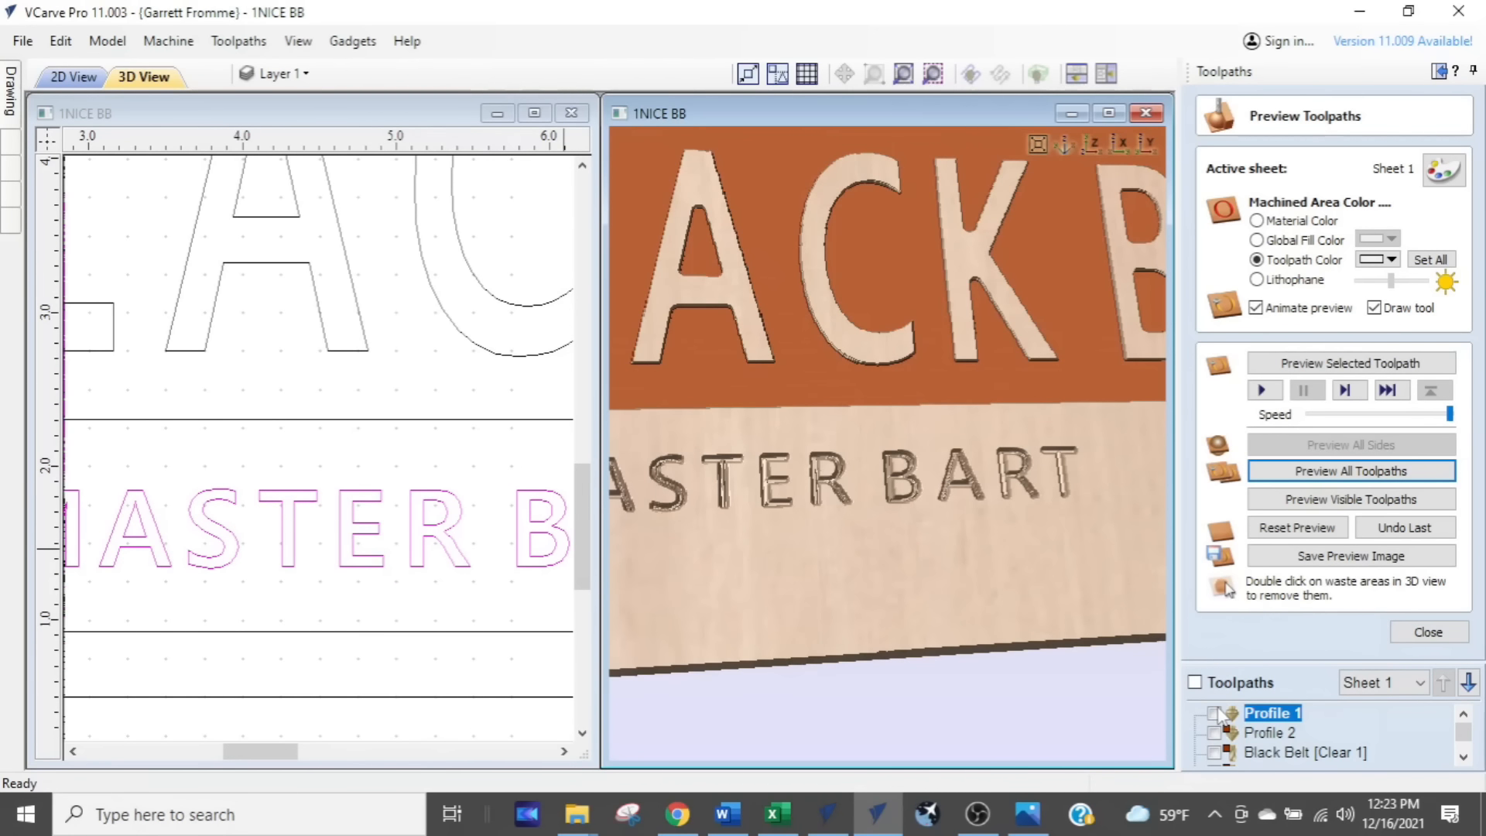
{"action": "right_click", "coordinate": [1259, 715]}
{"action": "mouse_move", "coordinate": [1287, 702]}
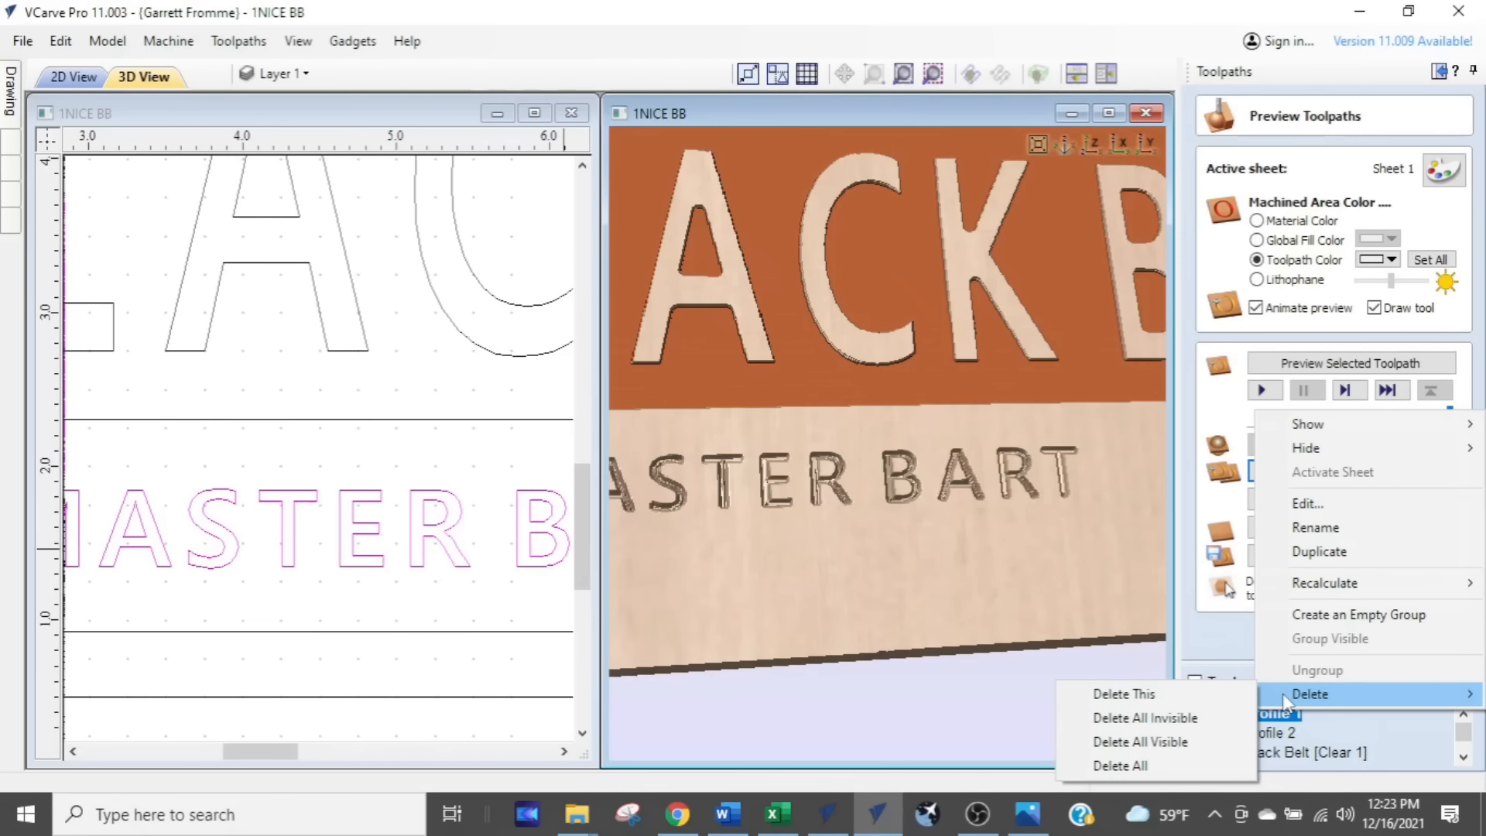
{"action": "left_click", "coordinate": [1176, 703]}
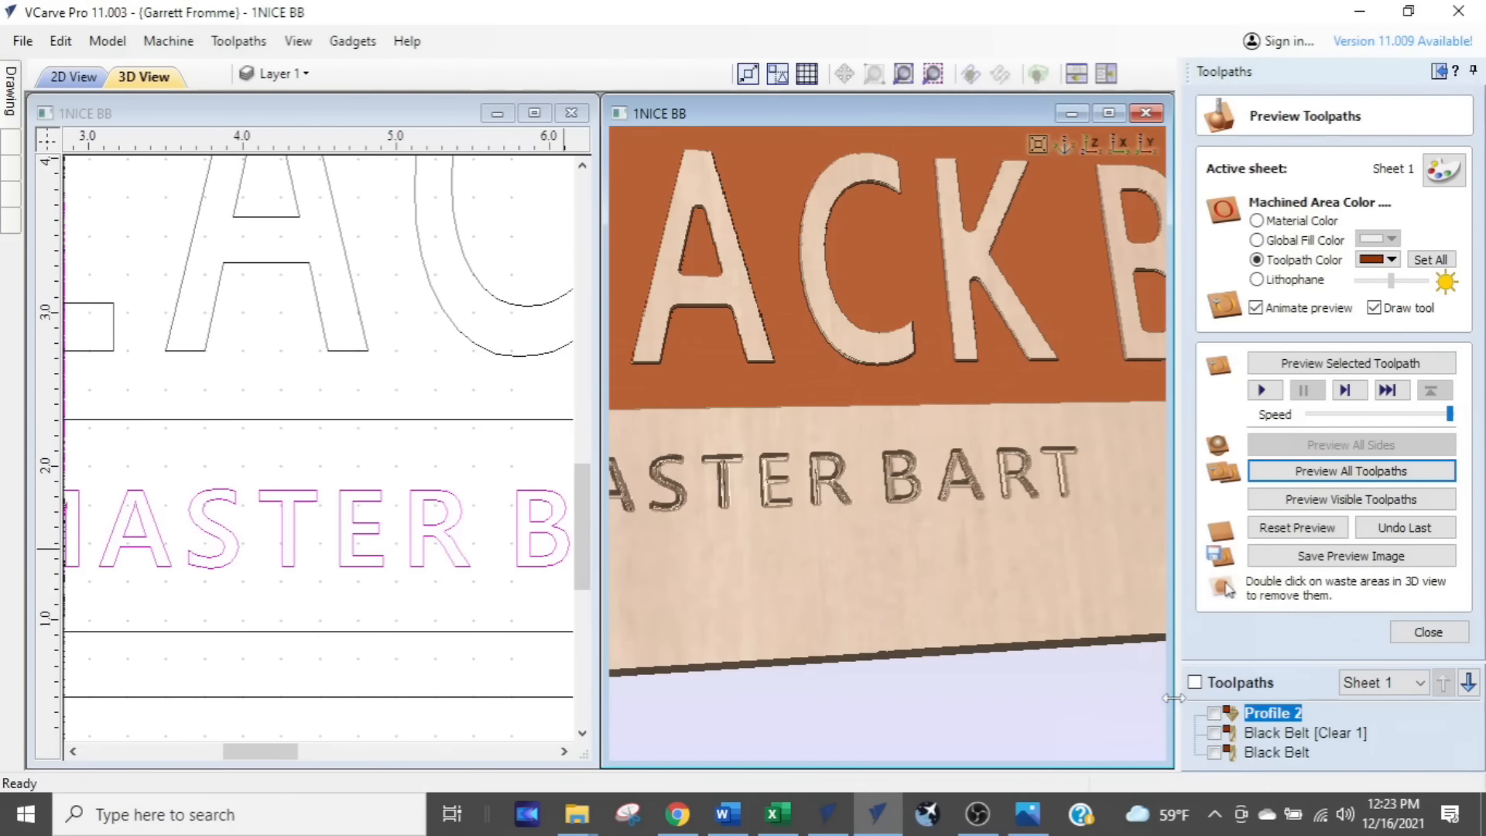
{"action": "left_click", "coordinate": [1426, 631]}
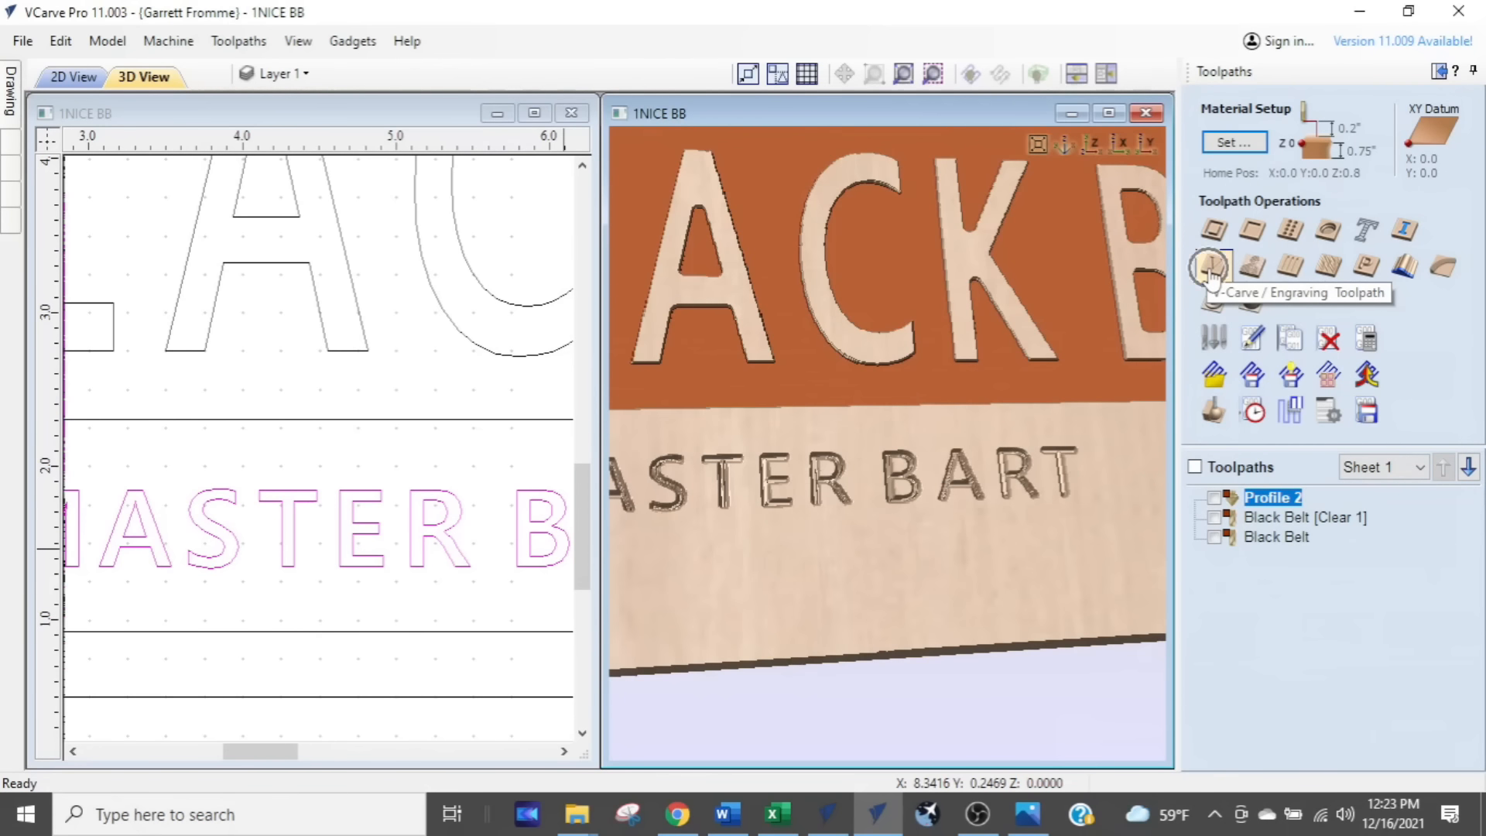
Step: Start a V-Carve / Engraving toolpath for the selected small lettering, removing the 1/4 clearance tool and disabling clearance tools
{"action": "scroll", "coordinate": [270, 490], "scroll_direction": "down", "scroll_amount": 3}
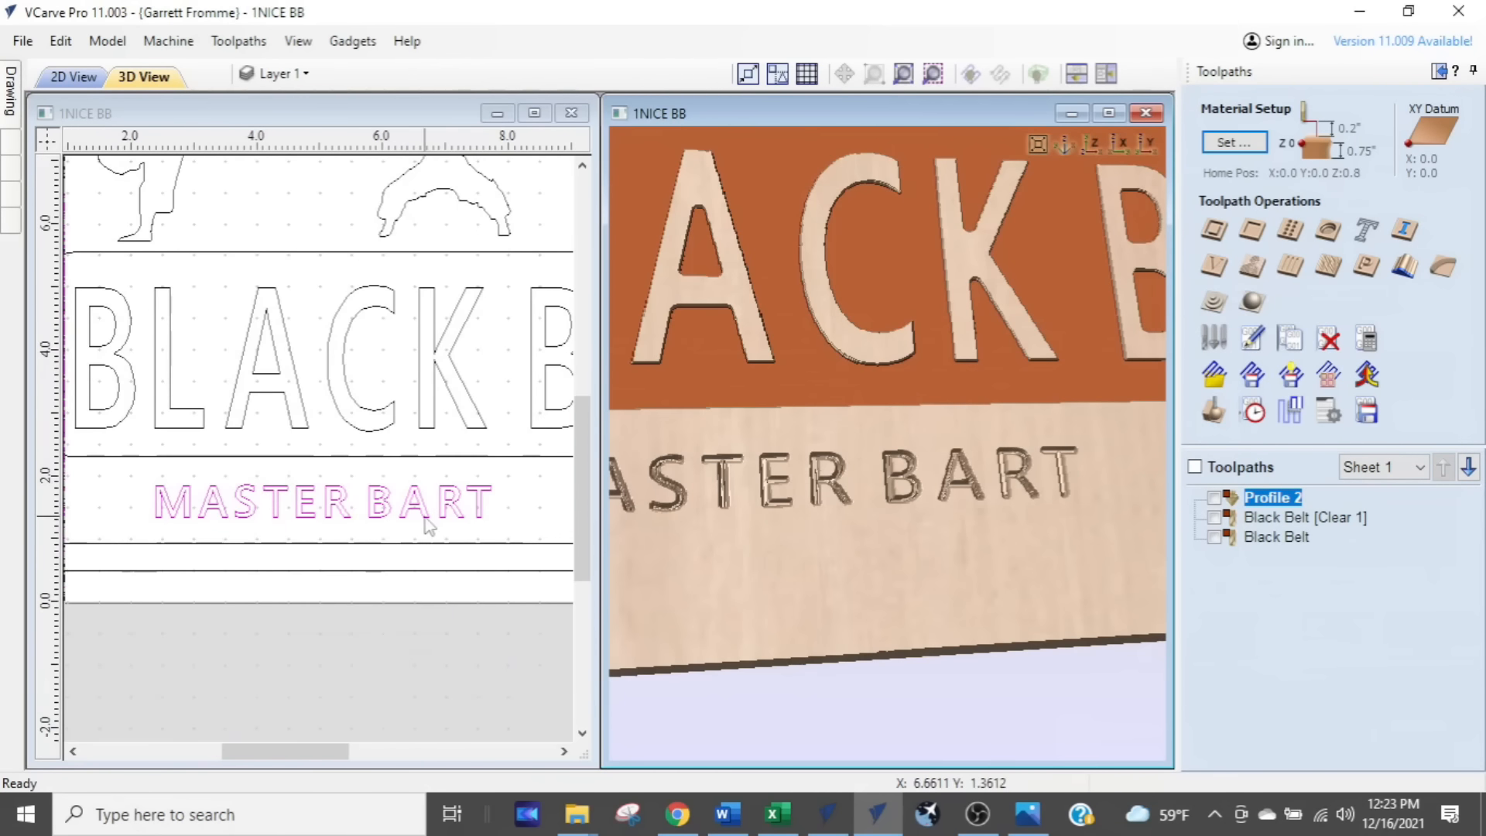
{"action": "left_click", "coordinate": [1213, 265]}
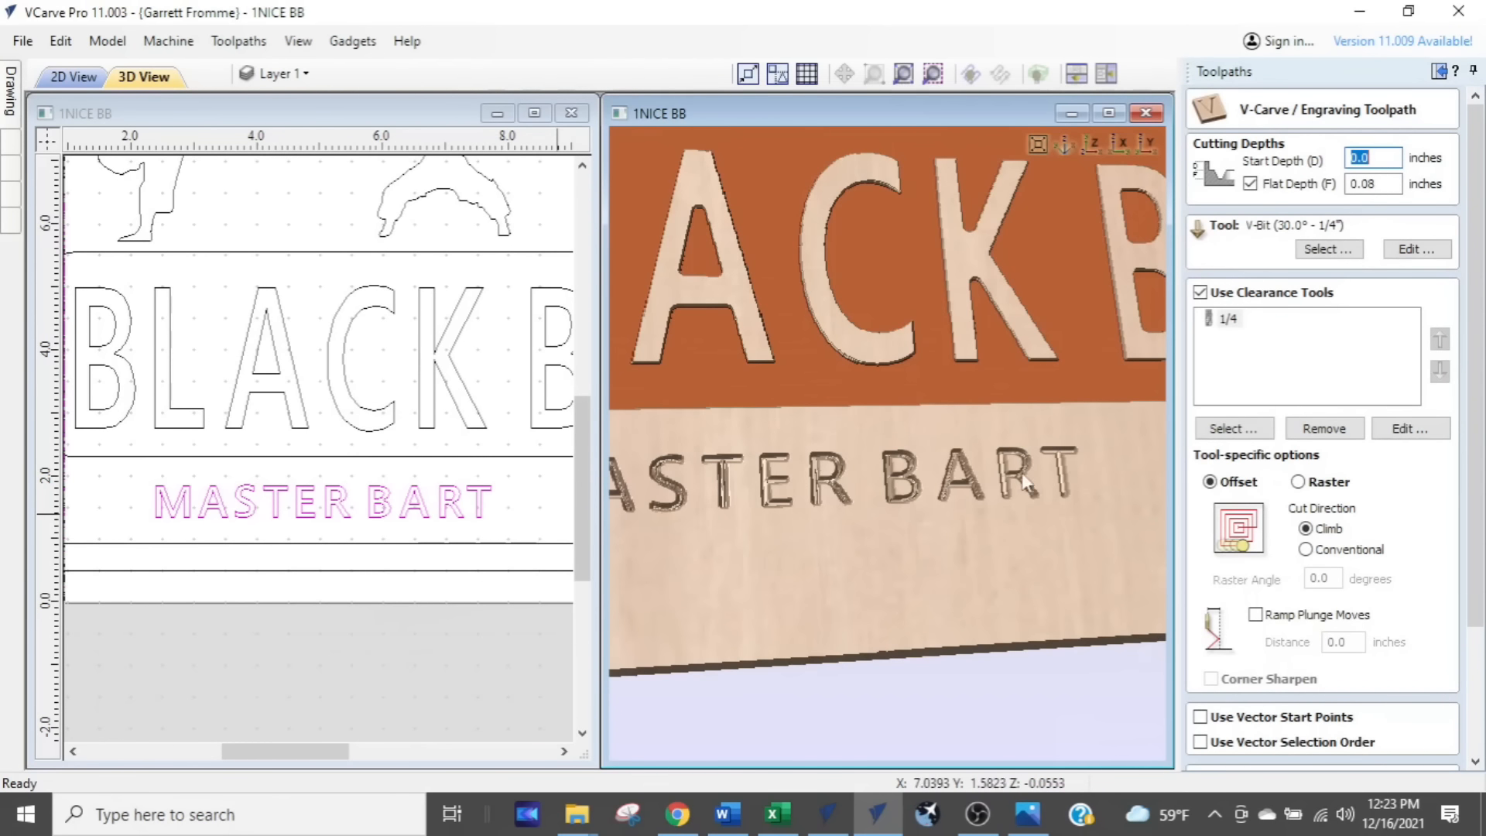
{"action": "left_click", "coordinate": [1228, 321]}
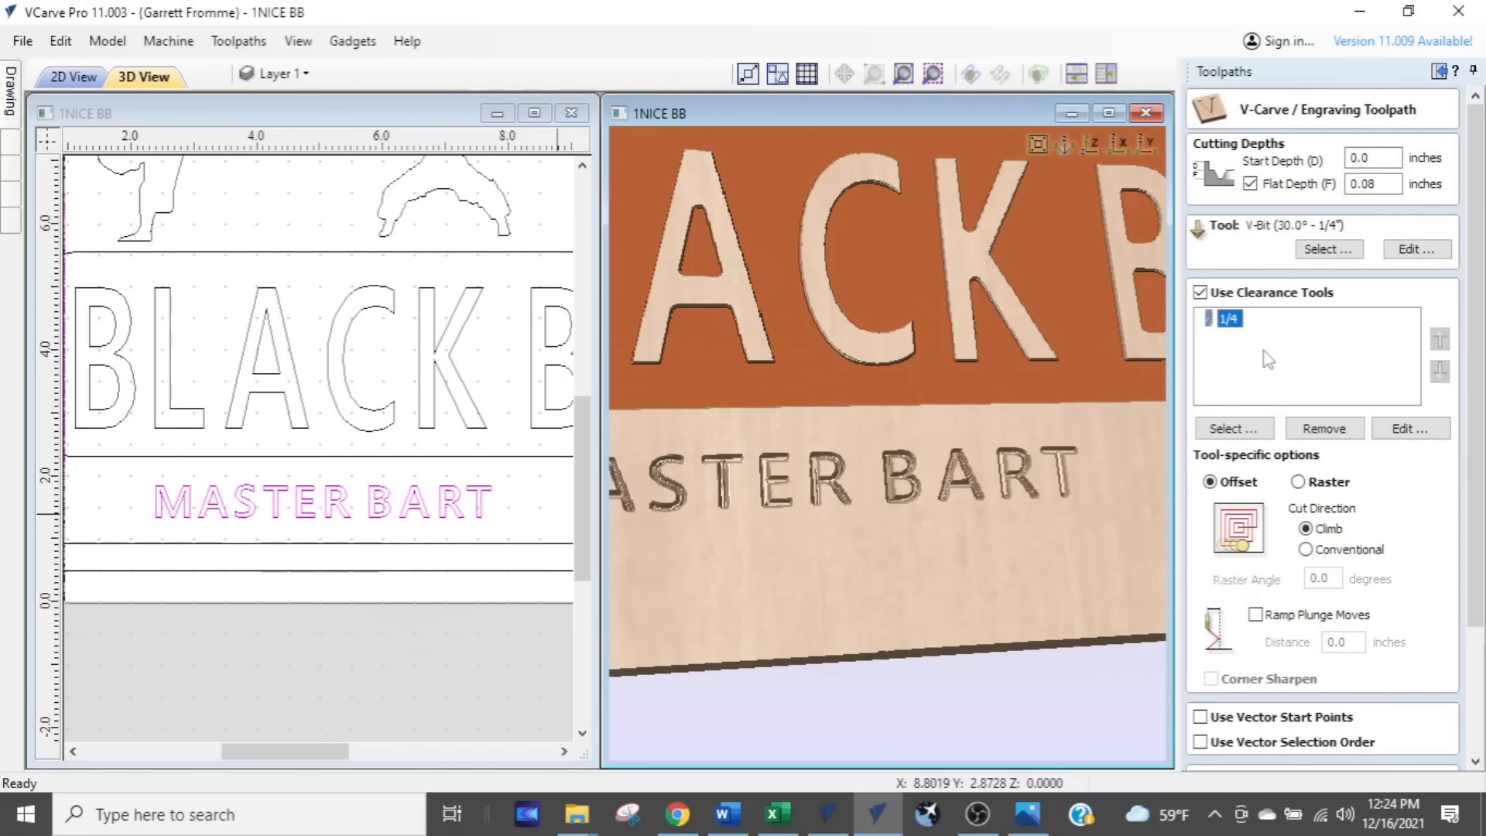
{"action": "left_click", "coordinate": [1345, 426]}
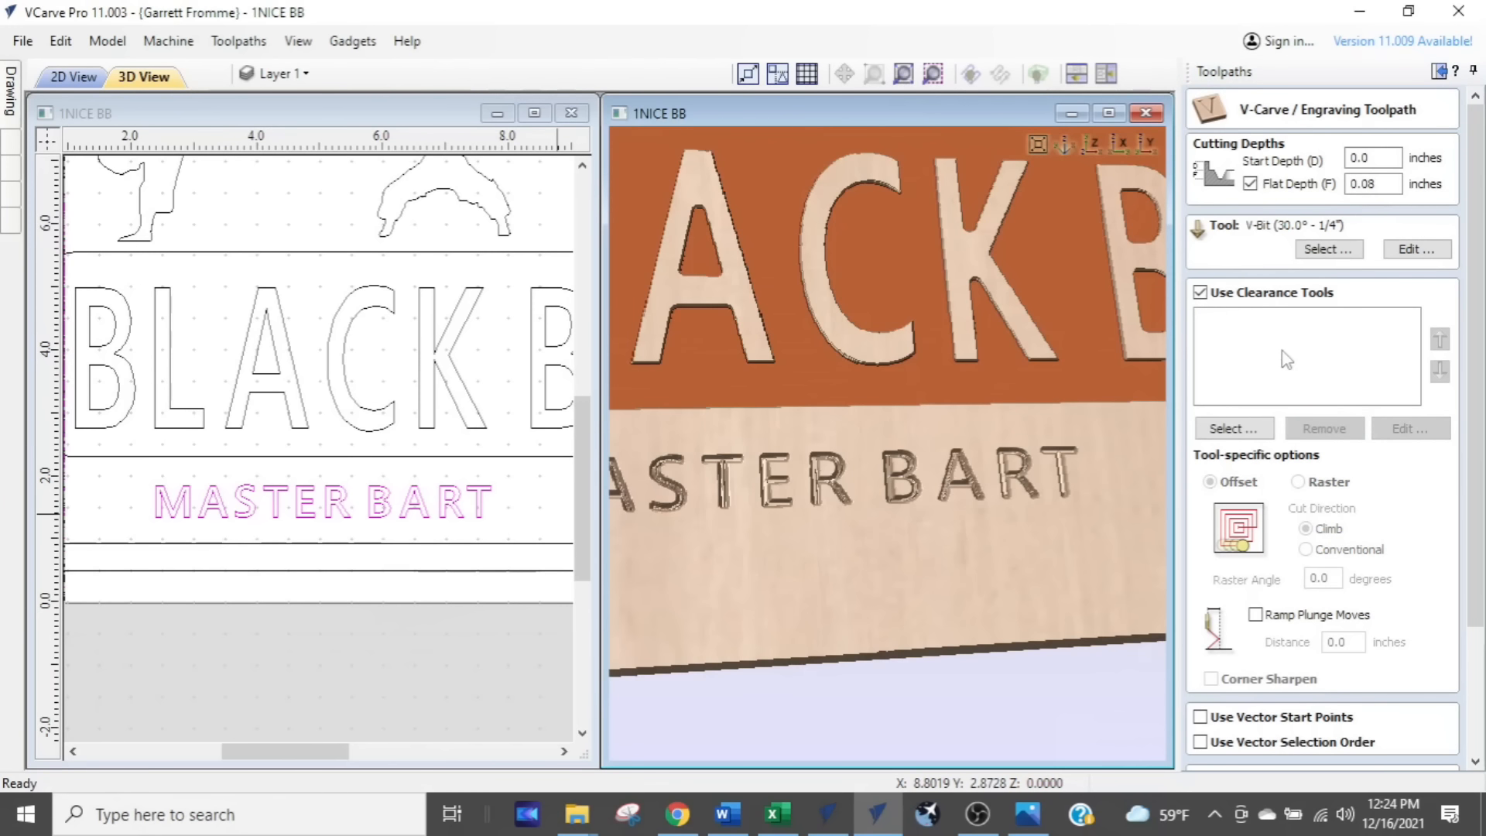
{"action": "left_click", "coordinate": [1200, 294]}
{"action": "left_click", "coordinate": [1297, 369]}
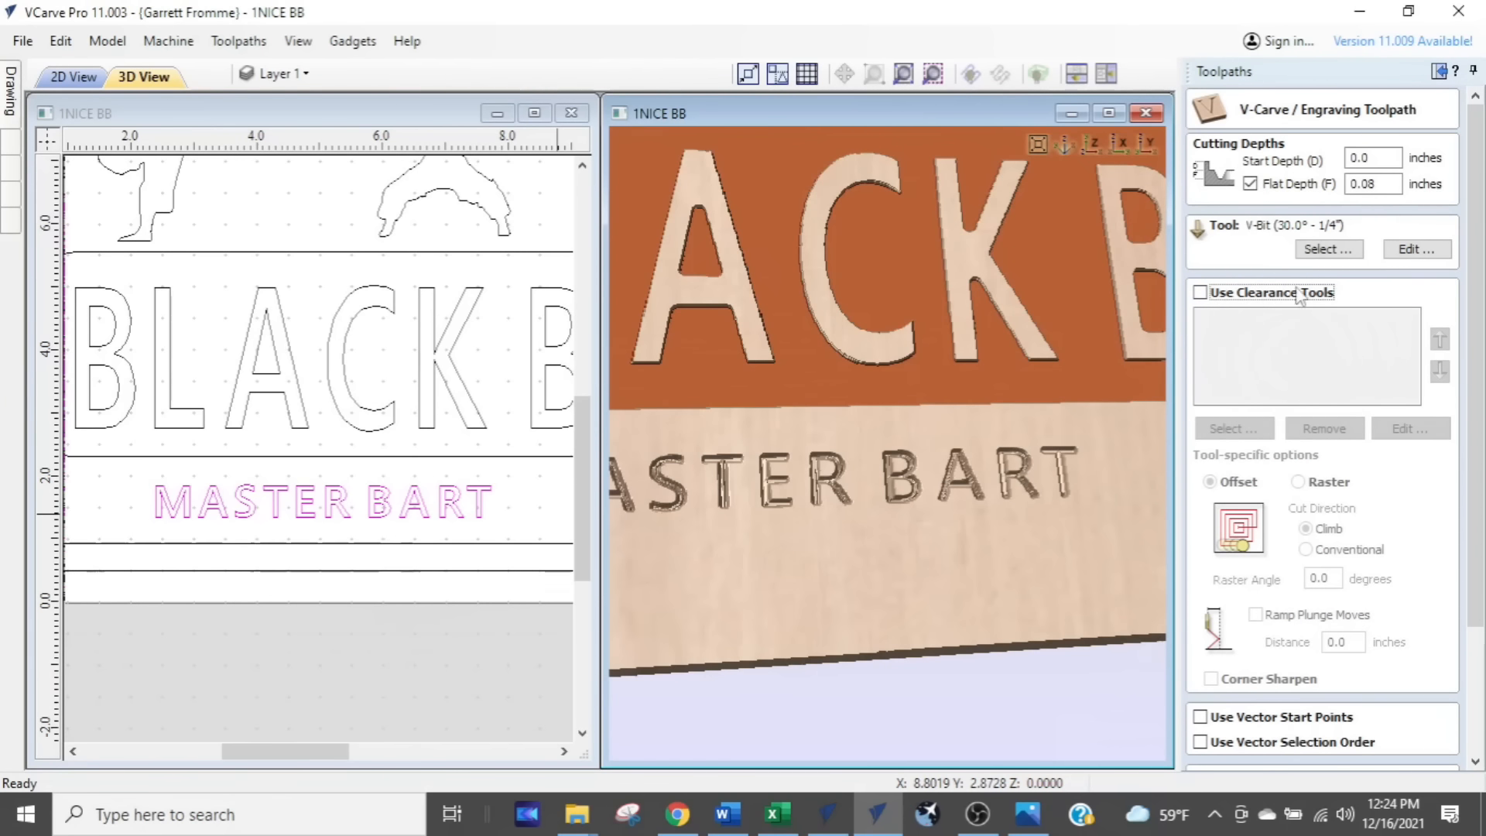
{"action": "left_click", "coordinate": [1272, 229]}
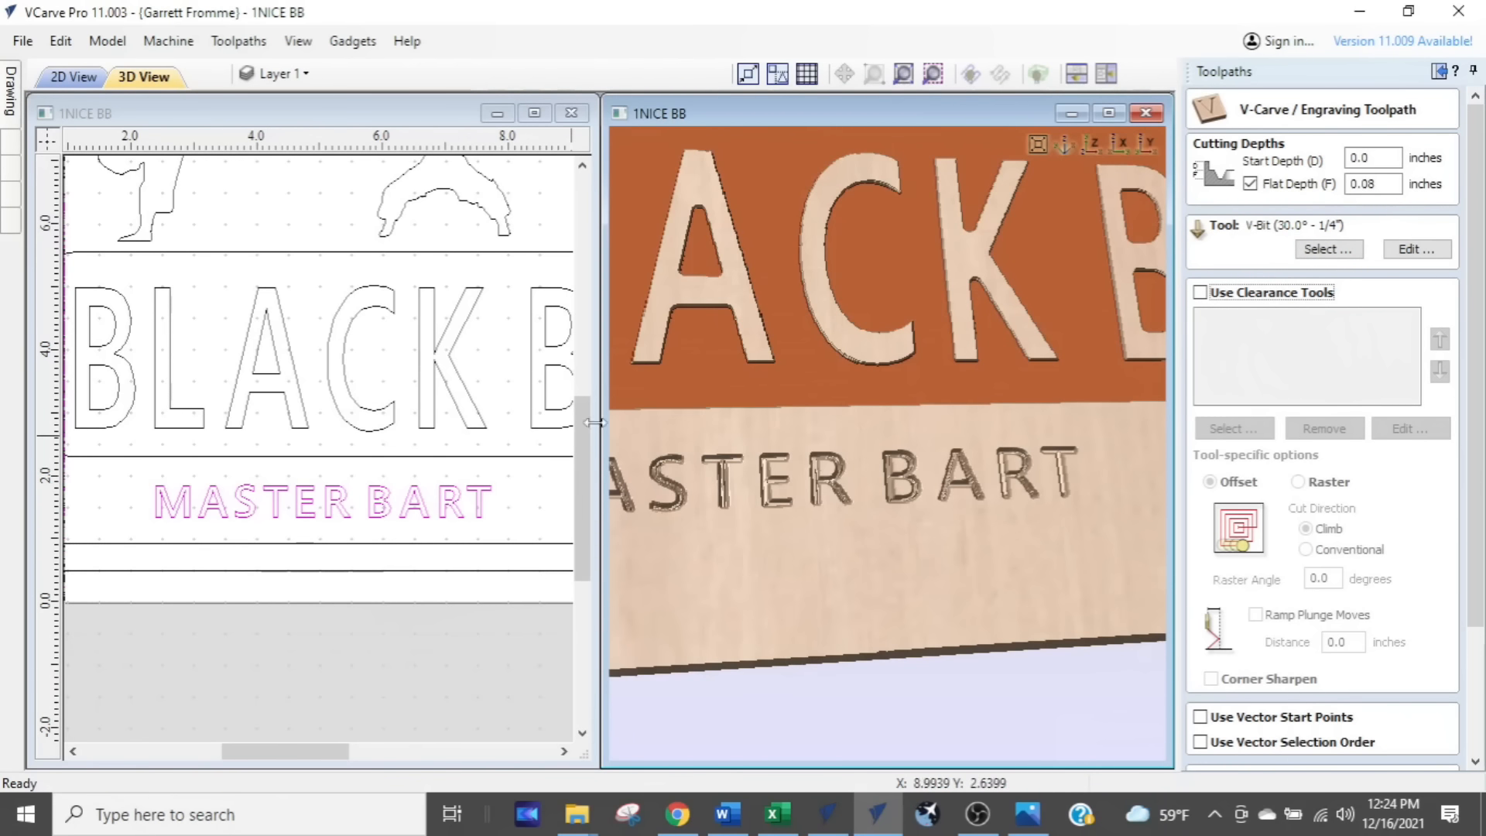
Step: Turn off the V-carve's flat depth, name the toolpath after the small lettering and calculate it
{"action": "left_click", "coordinate": [1250, 184]}
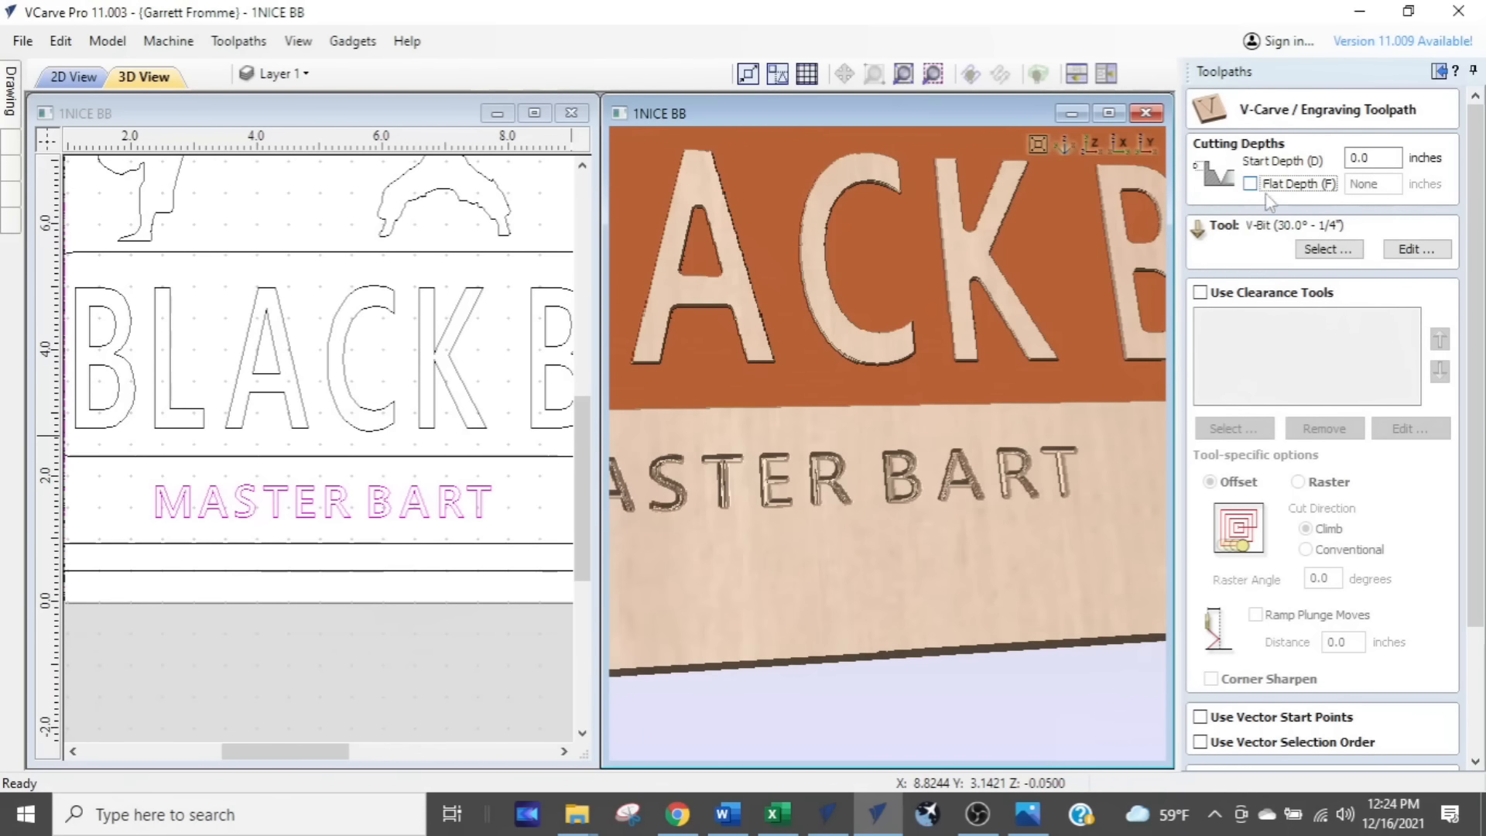
{"action": "scroll", "coordinate": [1480, 356], "scroll_direction": "down", "scroll_amount": 5}
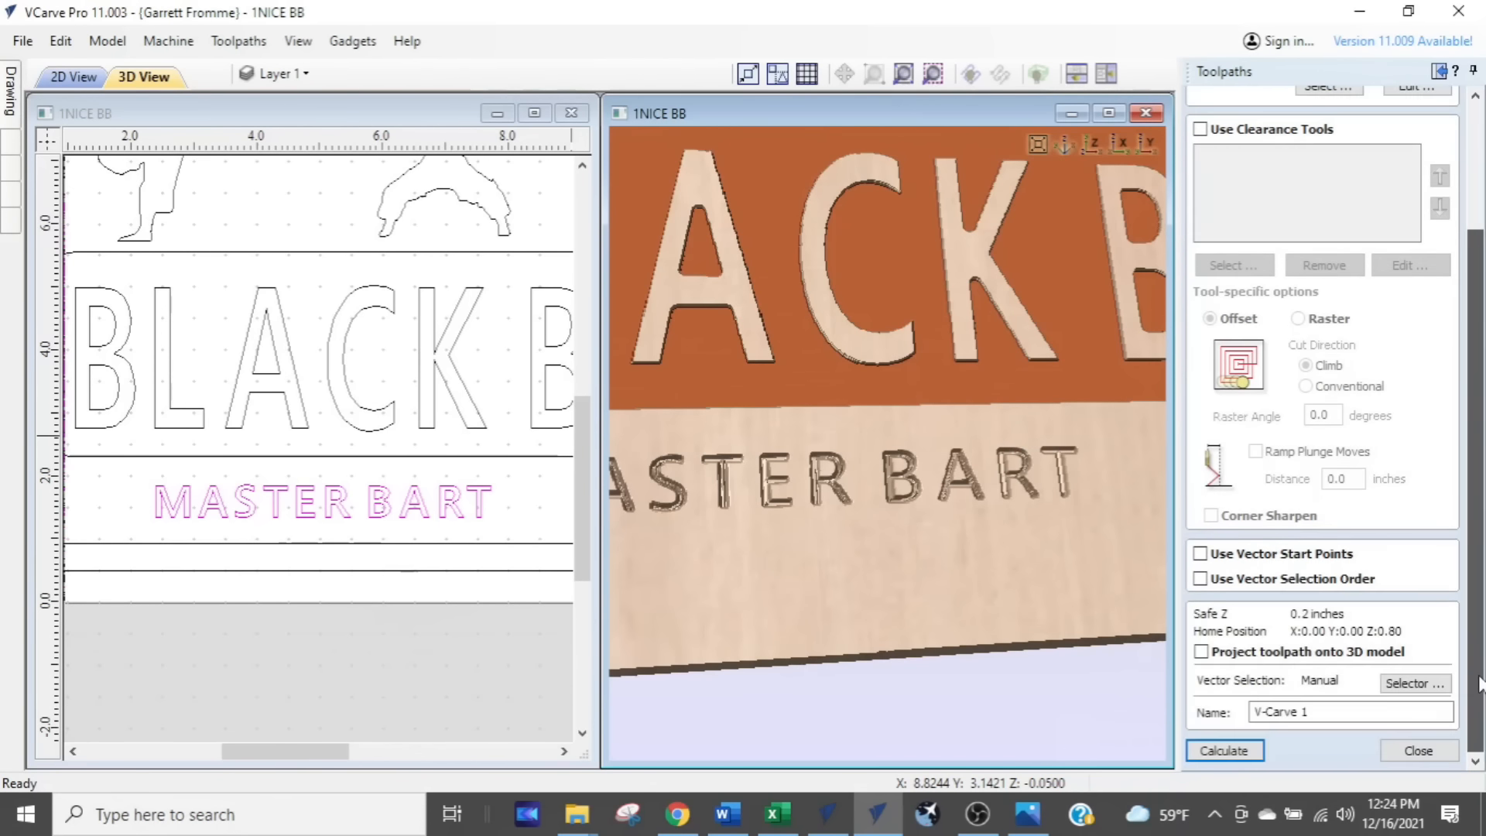
{"action": "left_click_drag", "start_coordinate": [1311, 712], "coordinate": [1184, 711]}
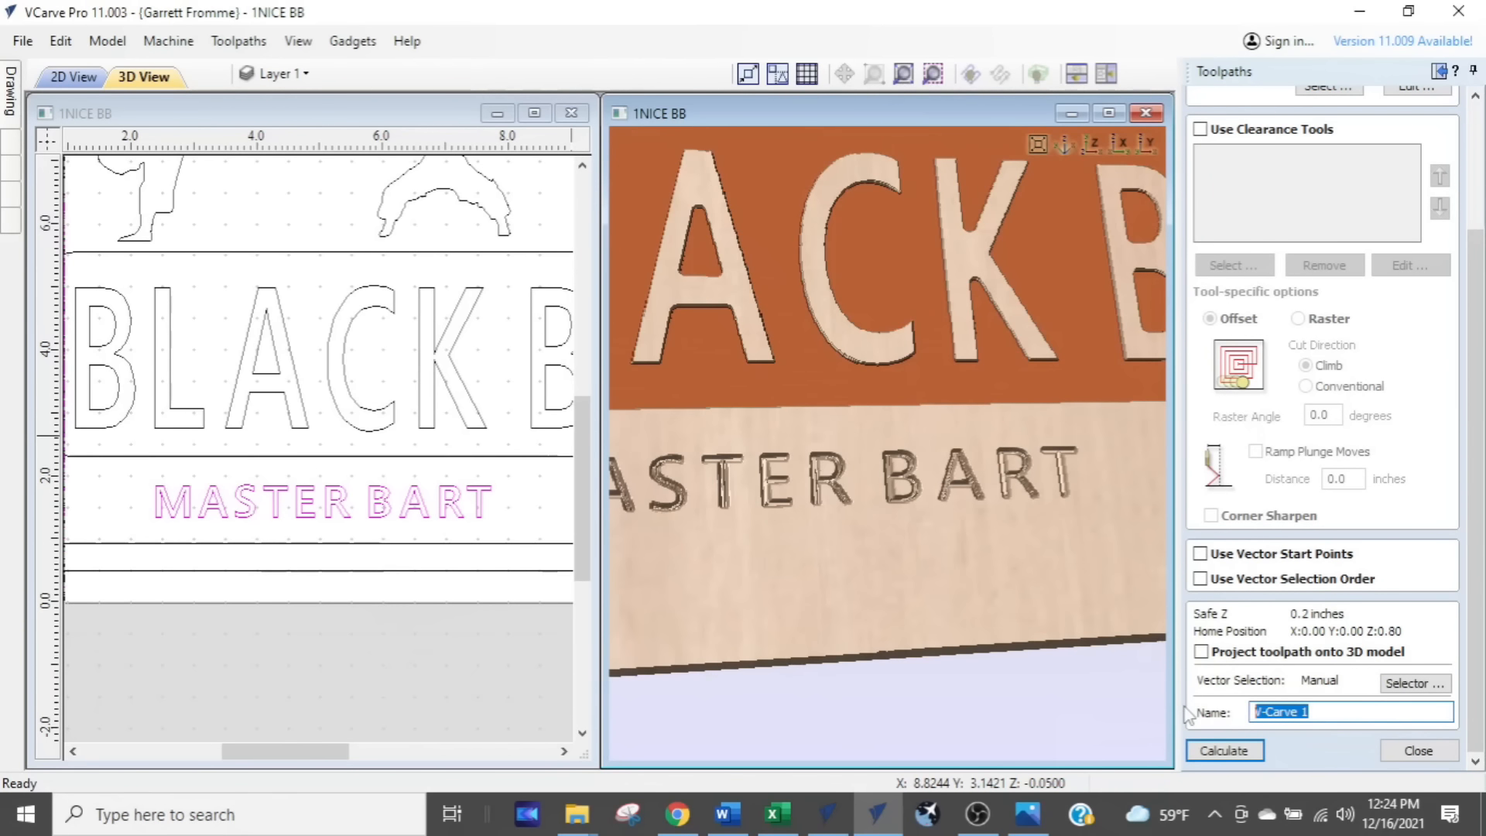
{"action": "type", "text": "Master Bart"}
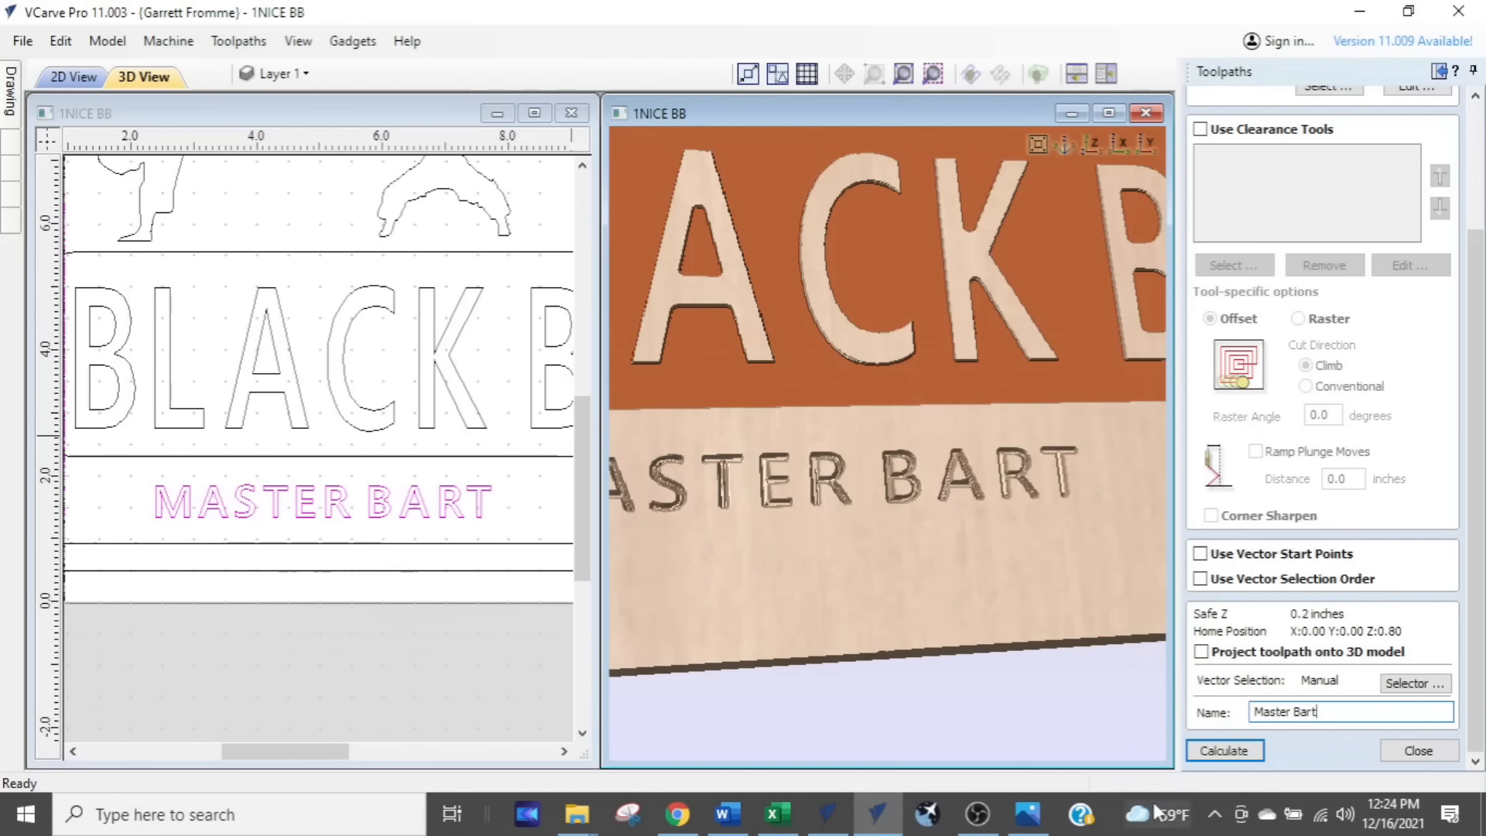
{"action": "left_click", "coordinate": [1222, 750]}
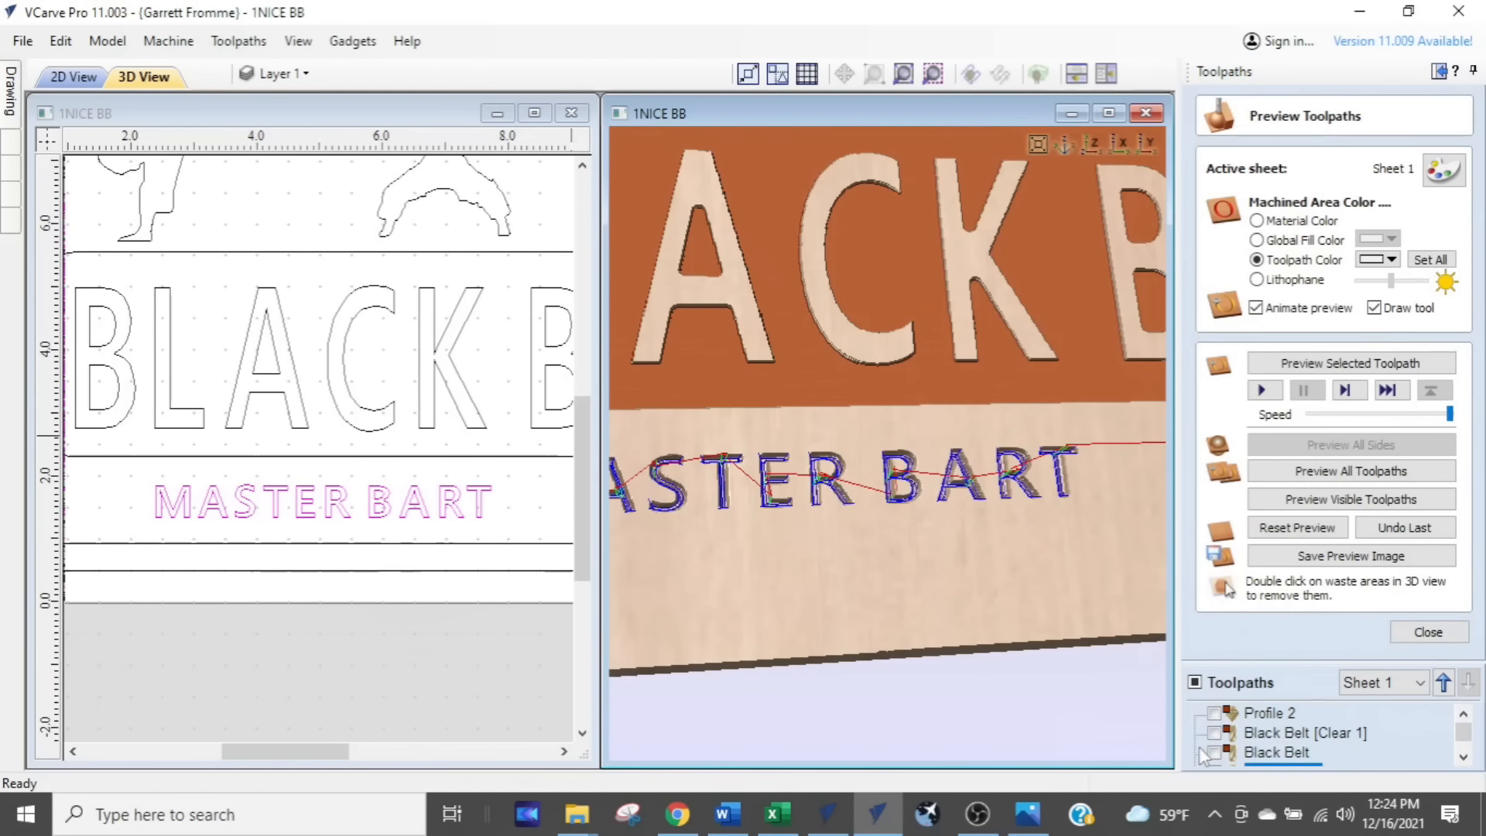
Step: Reset the preview, simulate all toolpaths and examine the V-carved small lettering up close in 3D
{"action": "left_click", "coordinate": [1285, 529]}
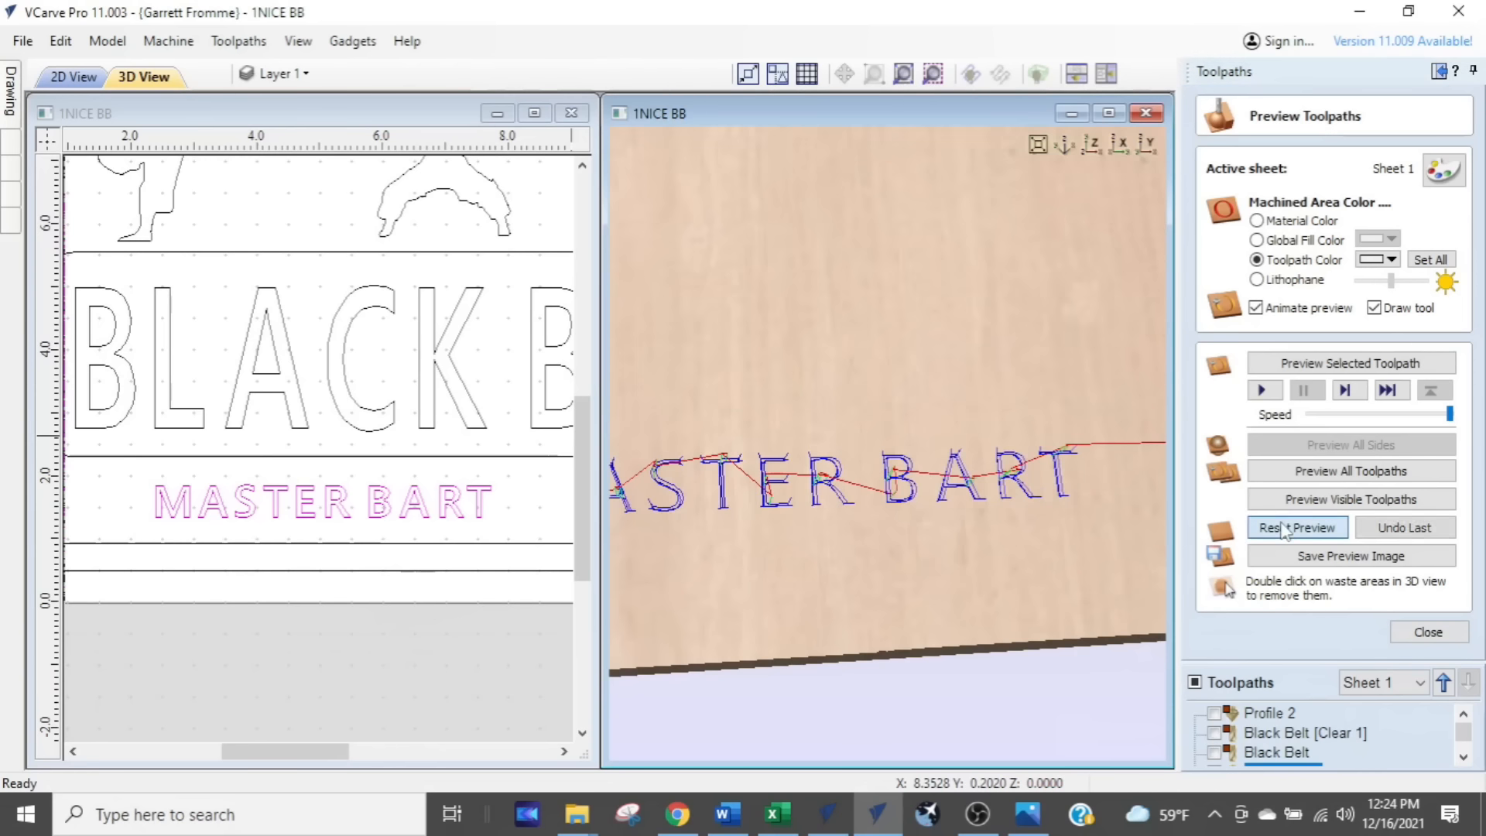
{"action": "left_click", "coordinate": [1307, 480]}
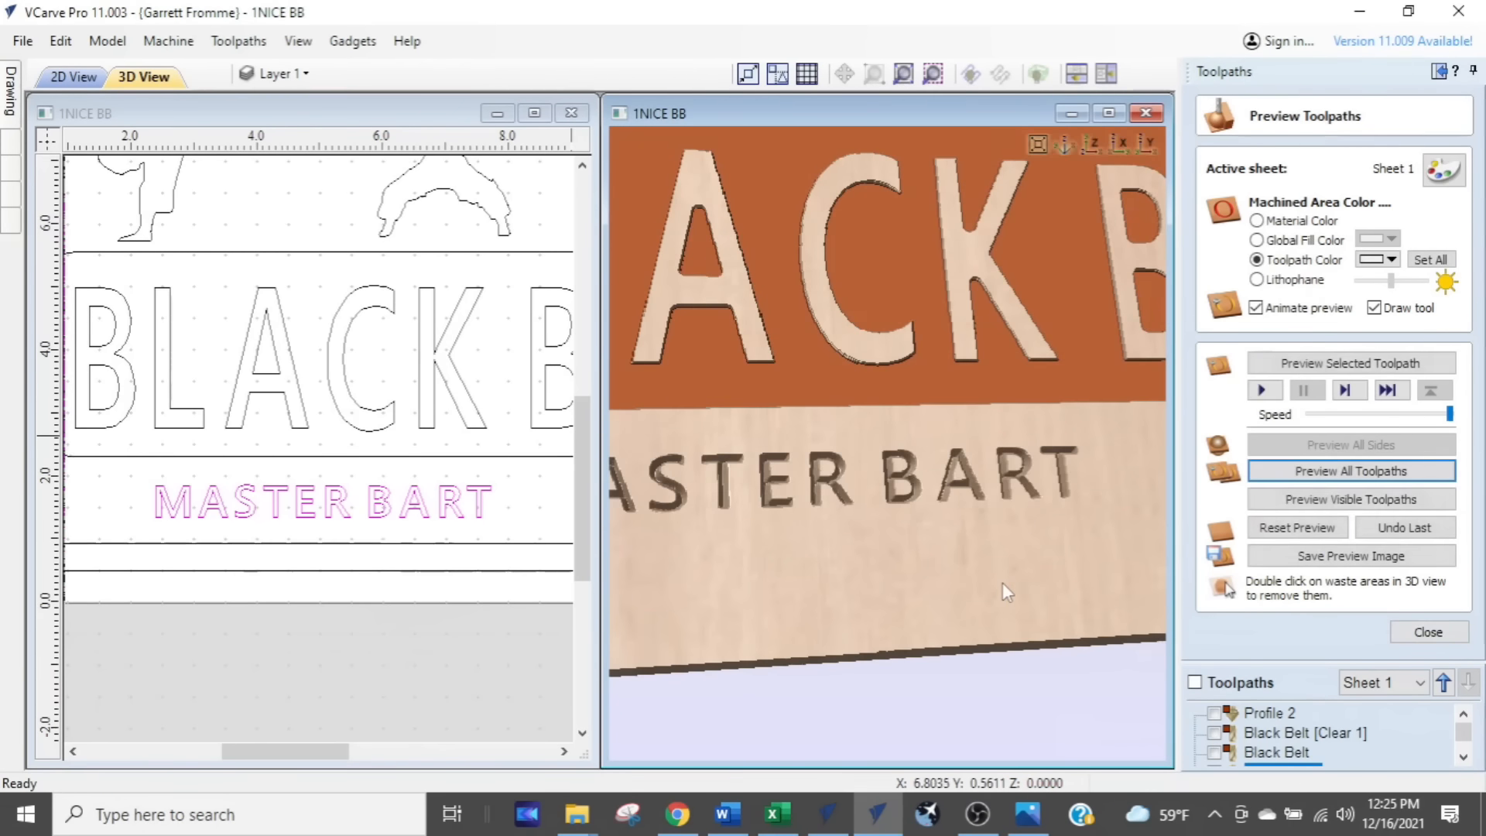
{"action": "scroll", "coordinate": [937, 537], "scroll_direction": "down", "scroll_amount": 2}
{"action": "left_click_drag", "start_coordinate": [937, 538], "coordinate": [830, 527]}
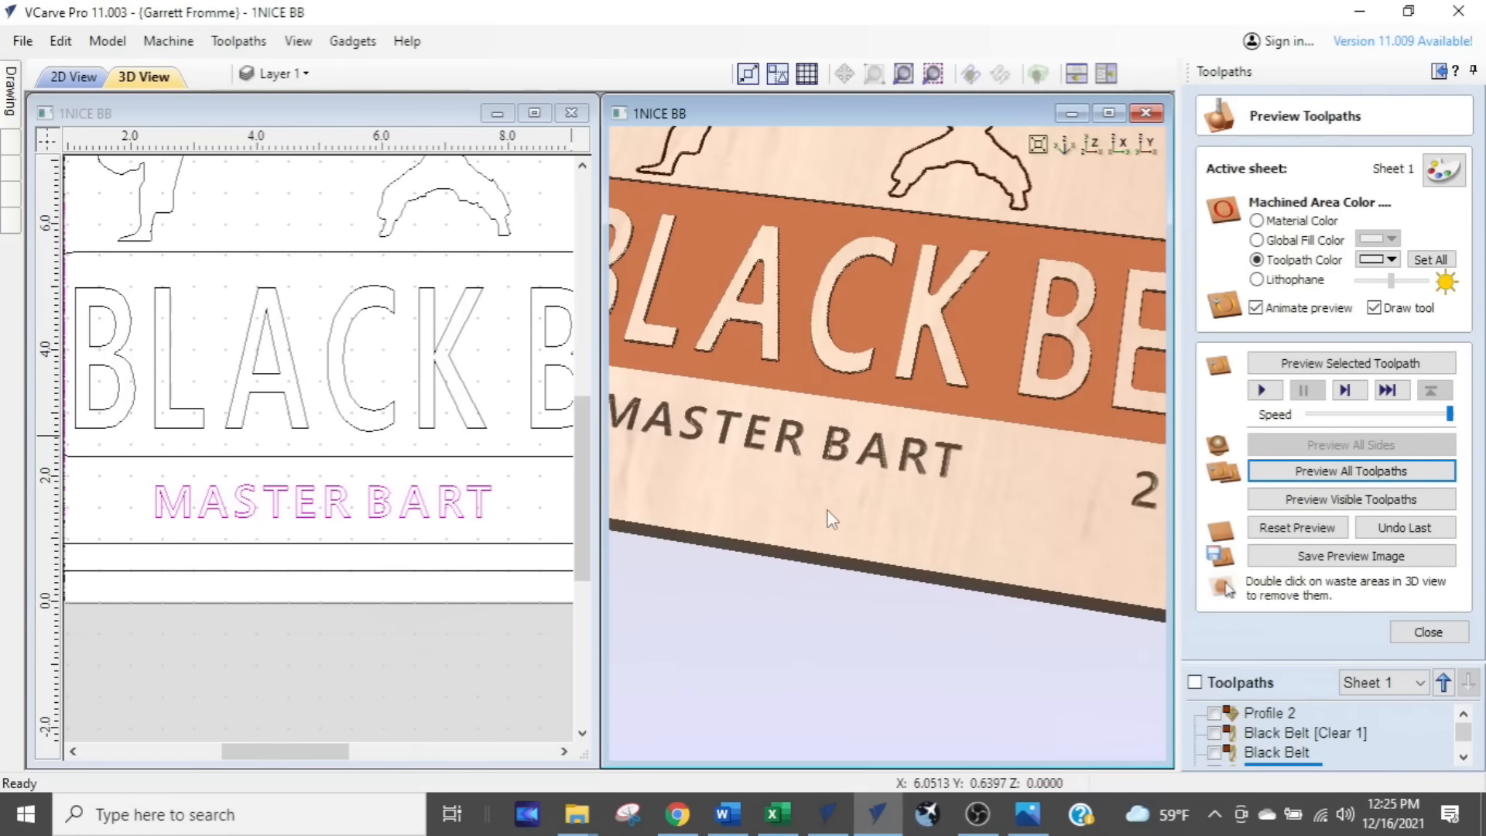
{"action": "scroll", "coordinate": [825, 519], "scroll_direction": "down", "scroll_amount": 2}
{"action": "scroll", "coordinate": [1084, 495], "scroll_direction": "up", "scroll_amount": 2}
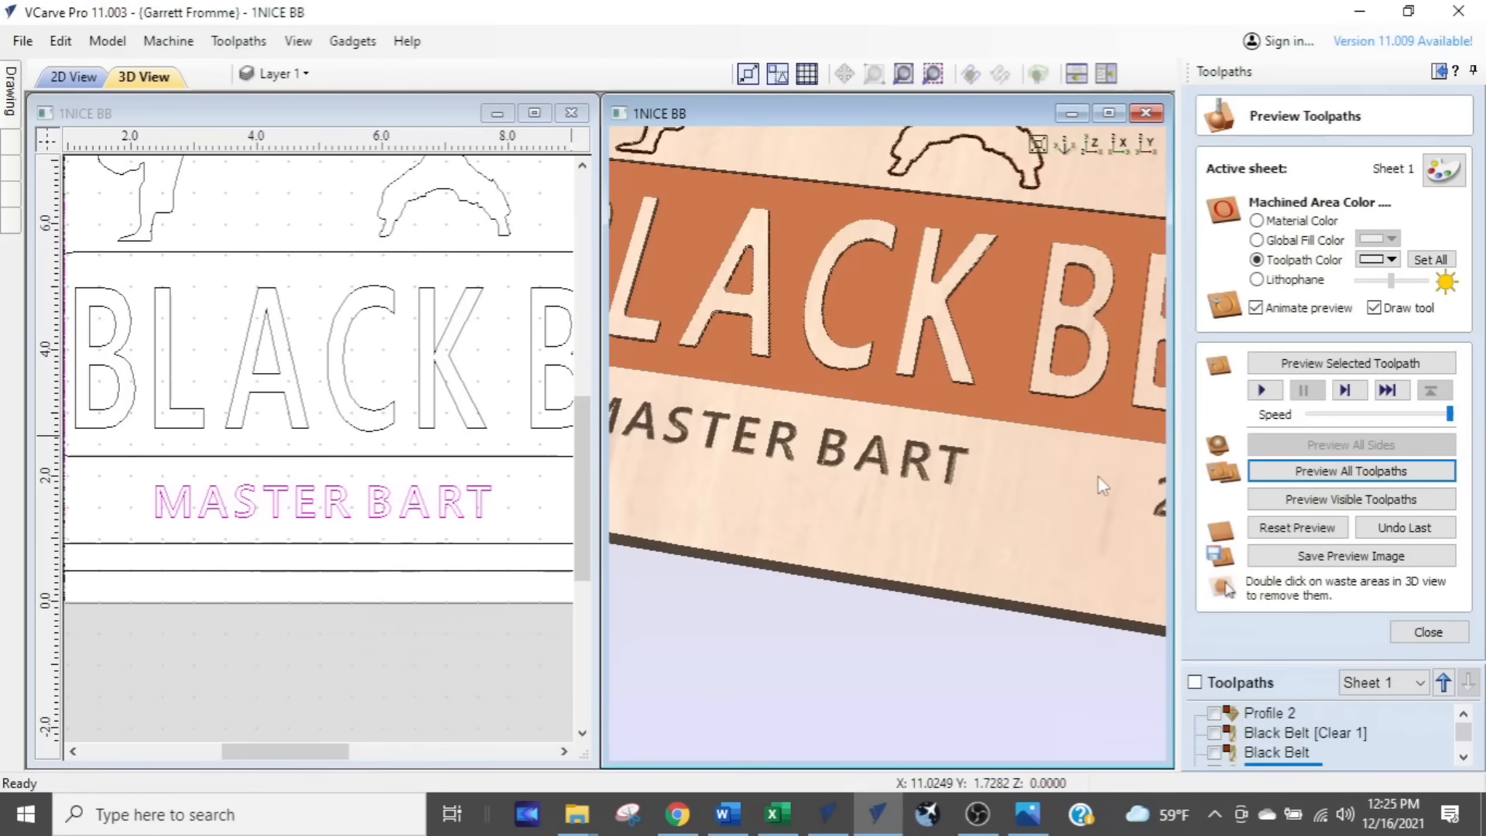
{"action": "scroll", "coordinate": [796, 458], "scroll_direction": "up", "scroll_amount": 3}
{"action": "scroll", "coordinate": [799, 458], "scroll_direction": "up", "scroll_amount": 2}
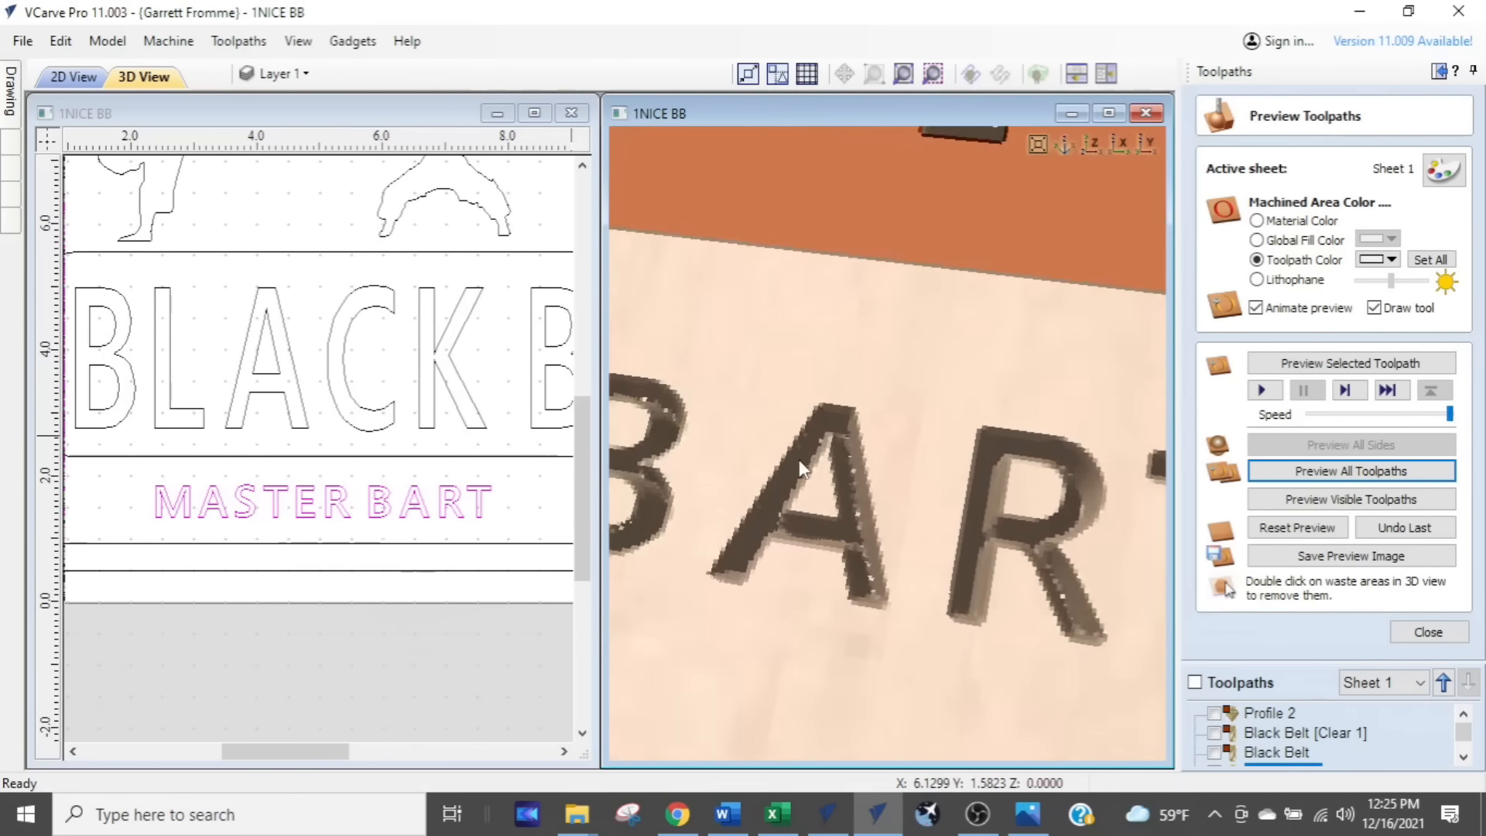
{"action": "scroll", "coordinate": [899, 518], "scroll_direction": "up", "scroll_amount": 3}
{"action": "scroll", "coordinate": [901, 500], "scroll_direction": "down", "scroll_amount": 3}
{"action": "scroll", "coordinate": [990, 526], "scroll_direction": "down", "scroll_amount": 1}
{"action": "left_click_drag", "start_coordinate": [991, 519], "coordinate": [978, 527]}
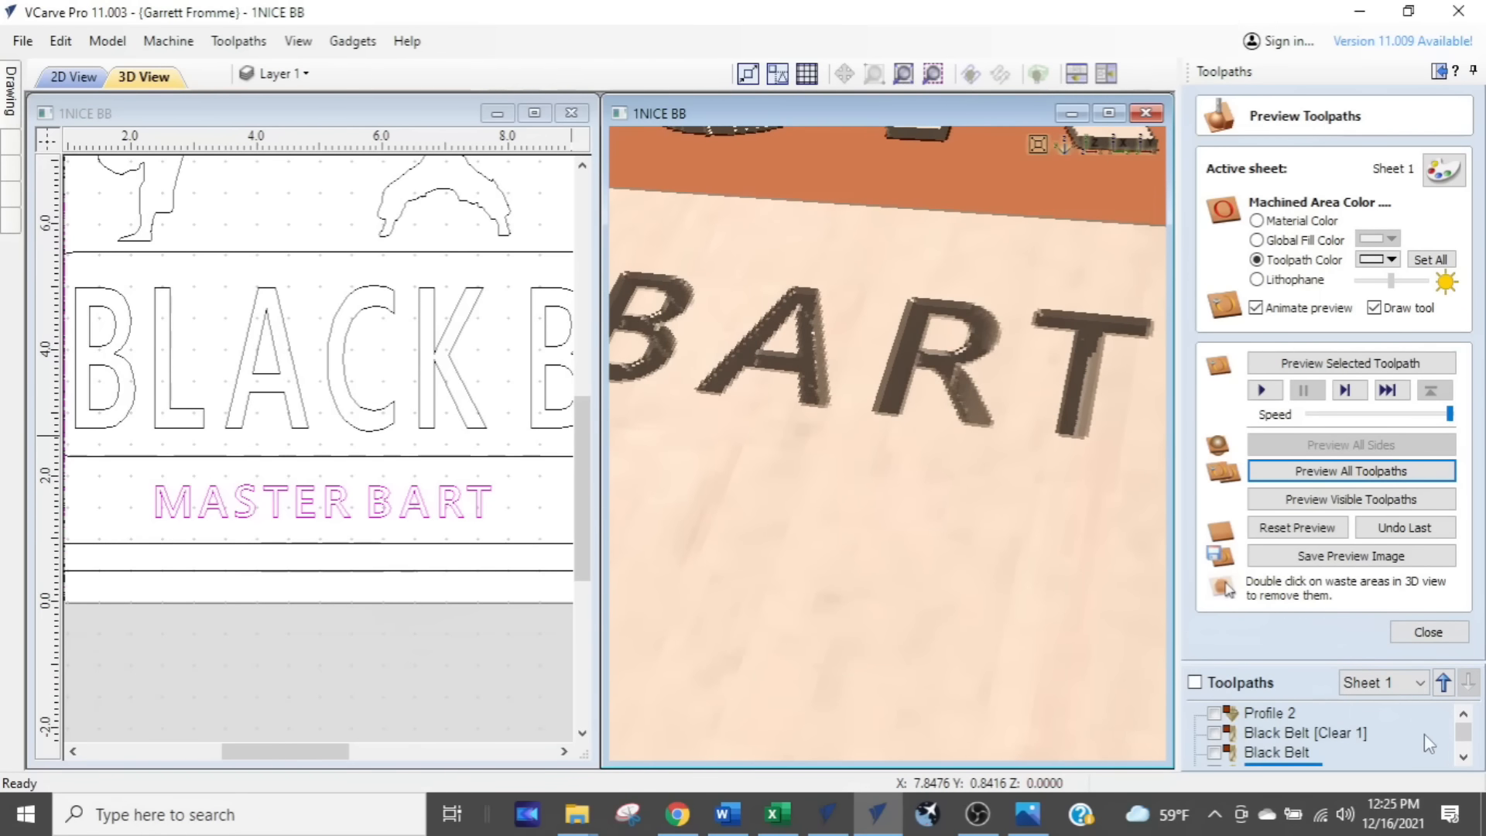
Step: Change the small lettering's V-carve tool to V-Bit (90.0° - 1/4") and recalculate the toolpath
{"action": "left_click_drag", "start_coordinate": [1461, 742], "coordinate": [1463, 747]}
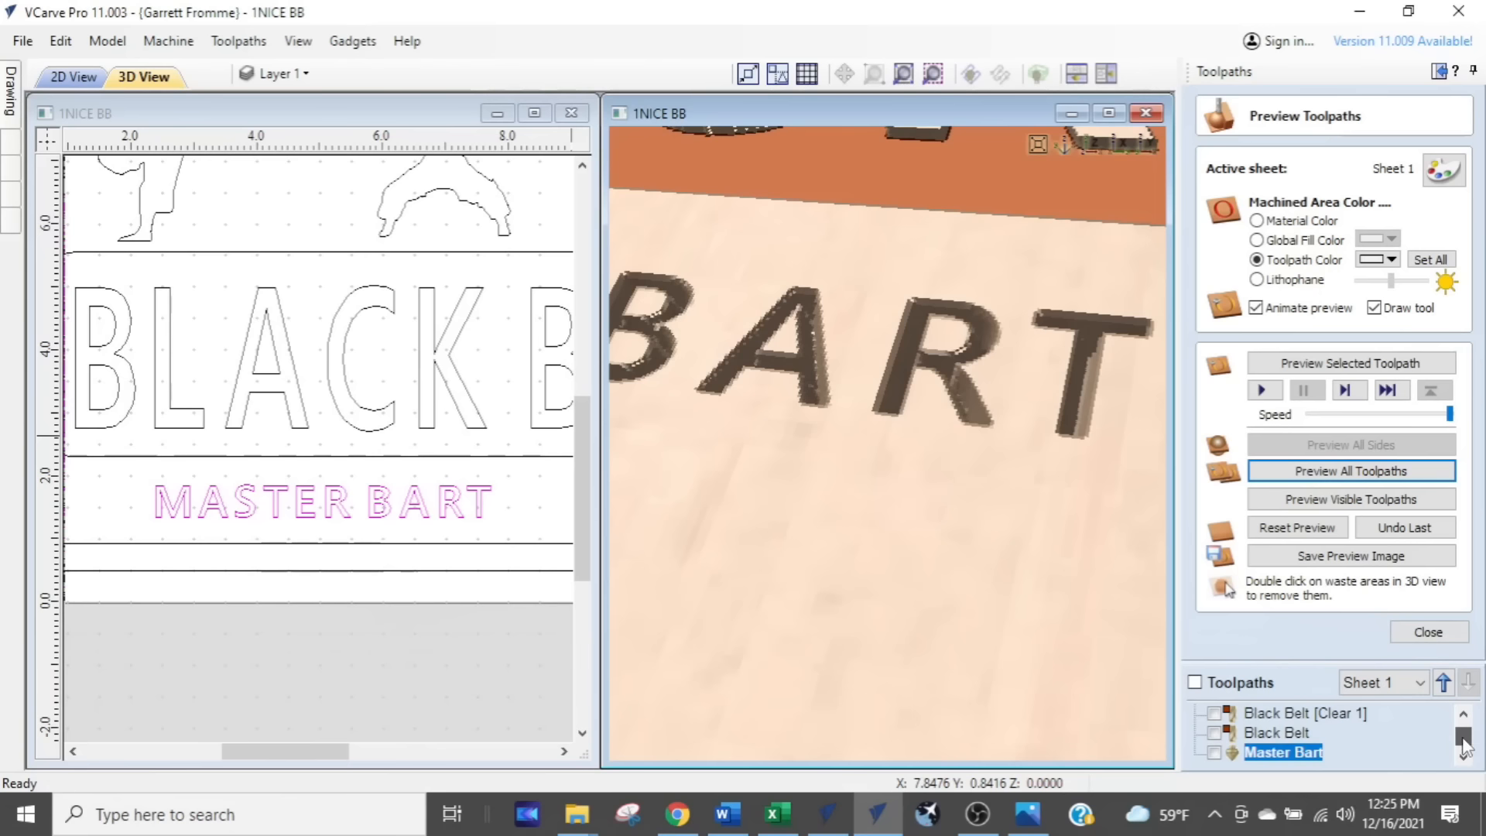
{"action": "double_click", "coordinate": [1265, 752]}
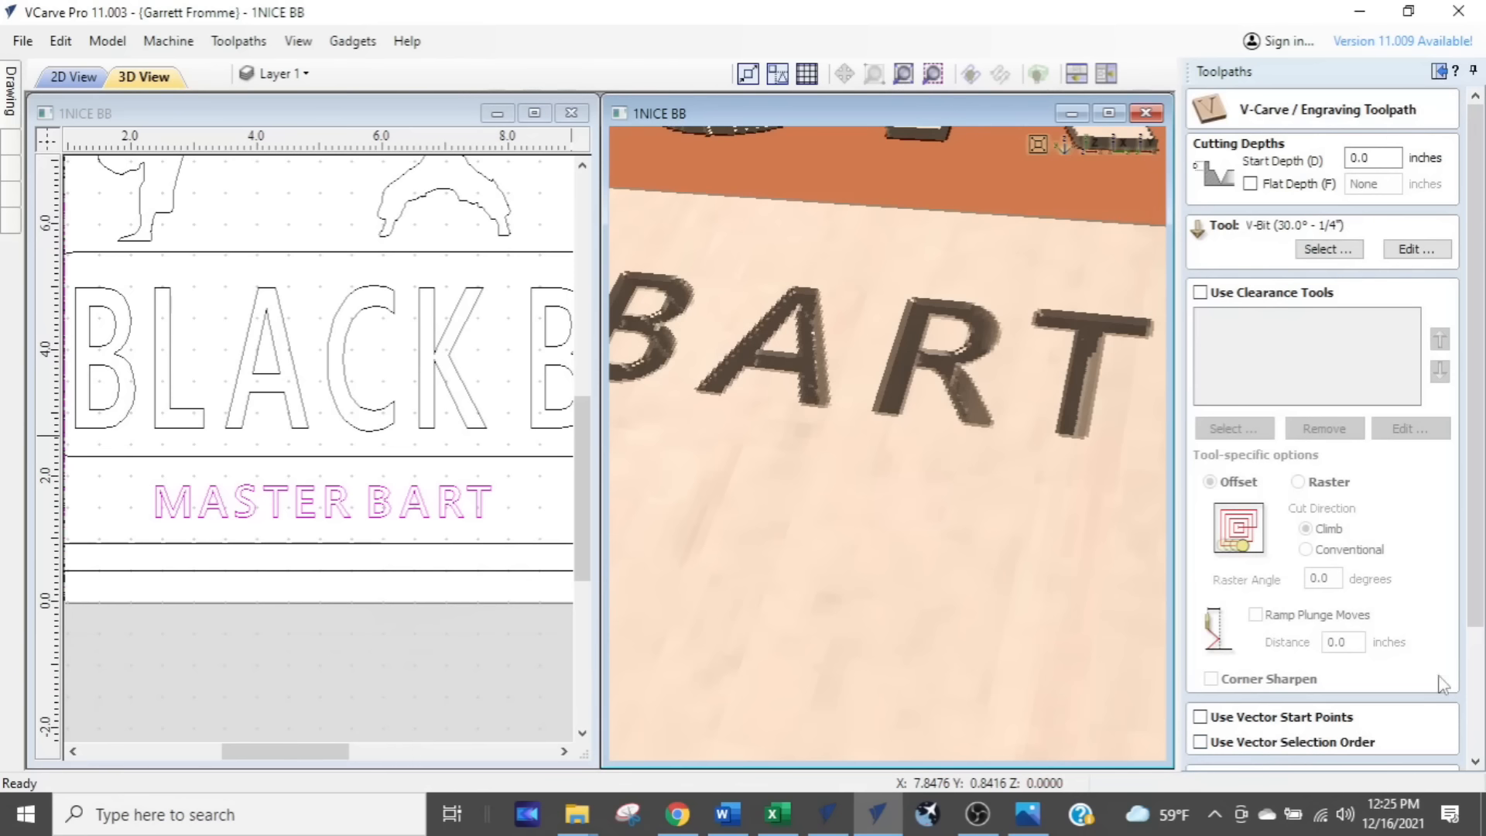
{"action": "left_click", "coordinate": [1353, 249]}
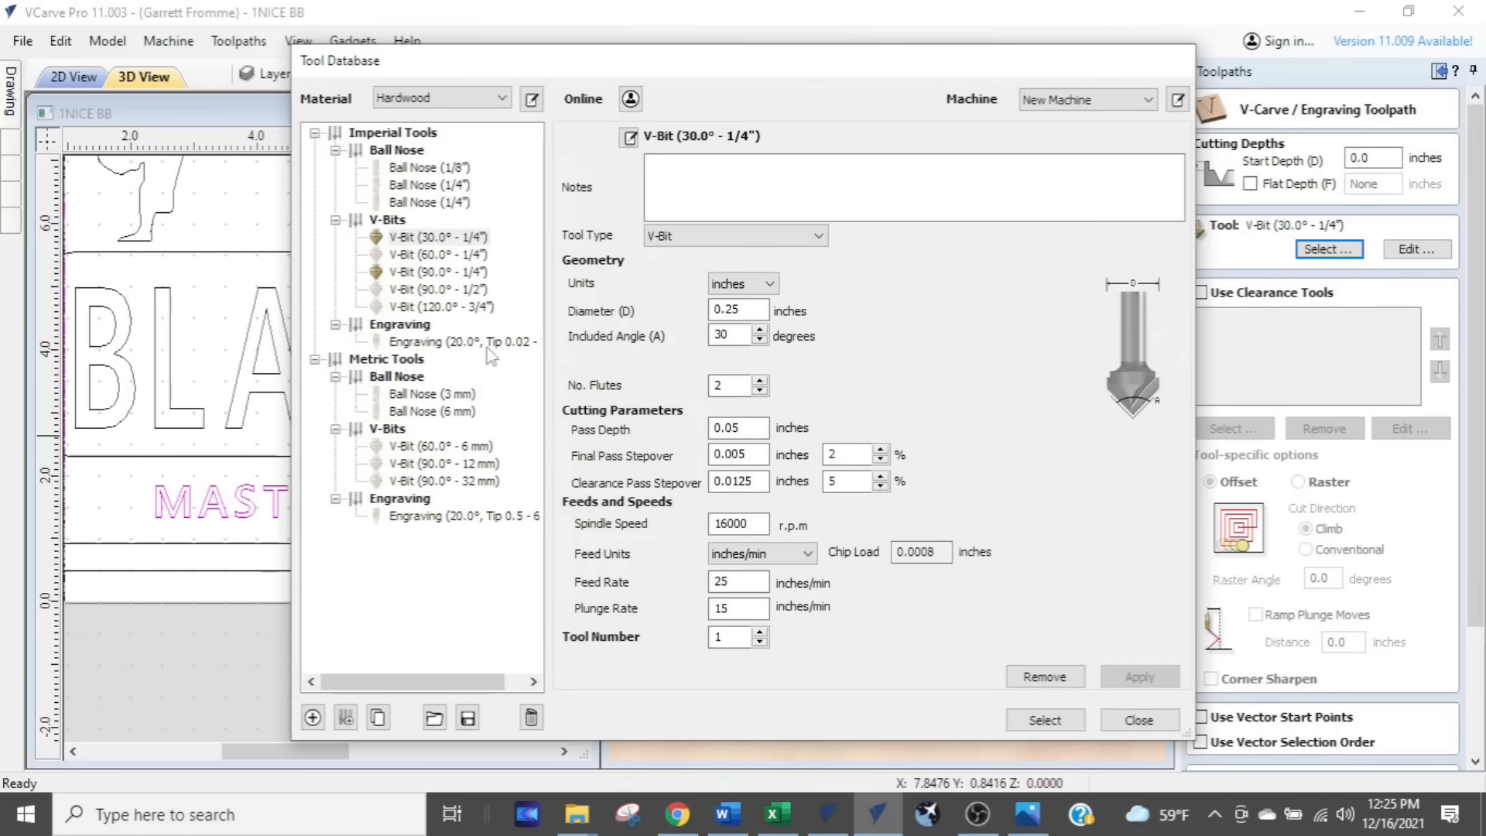
{"action": "left_click", "coordinate": [444, 272]}
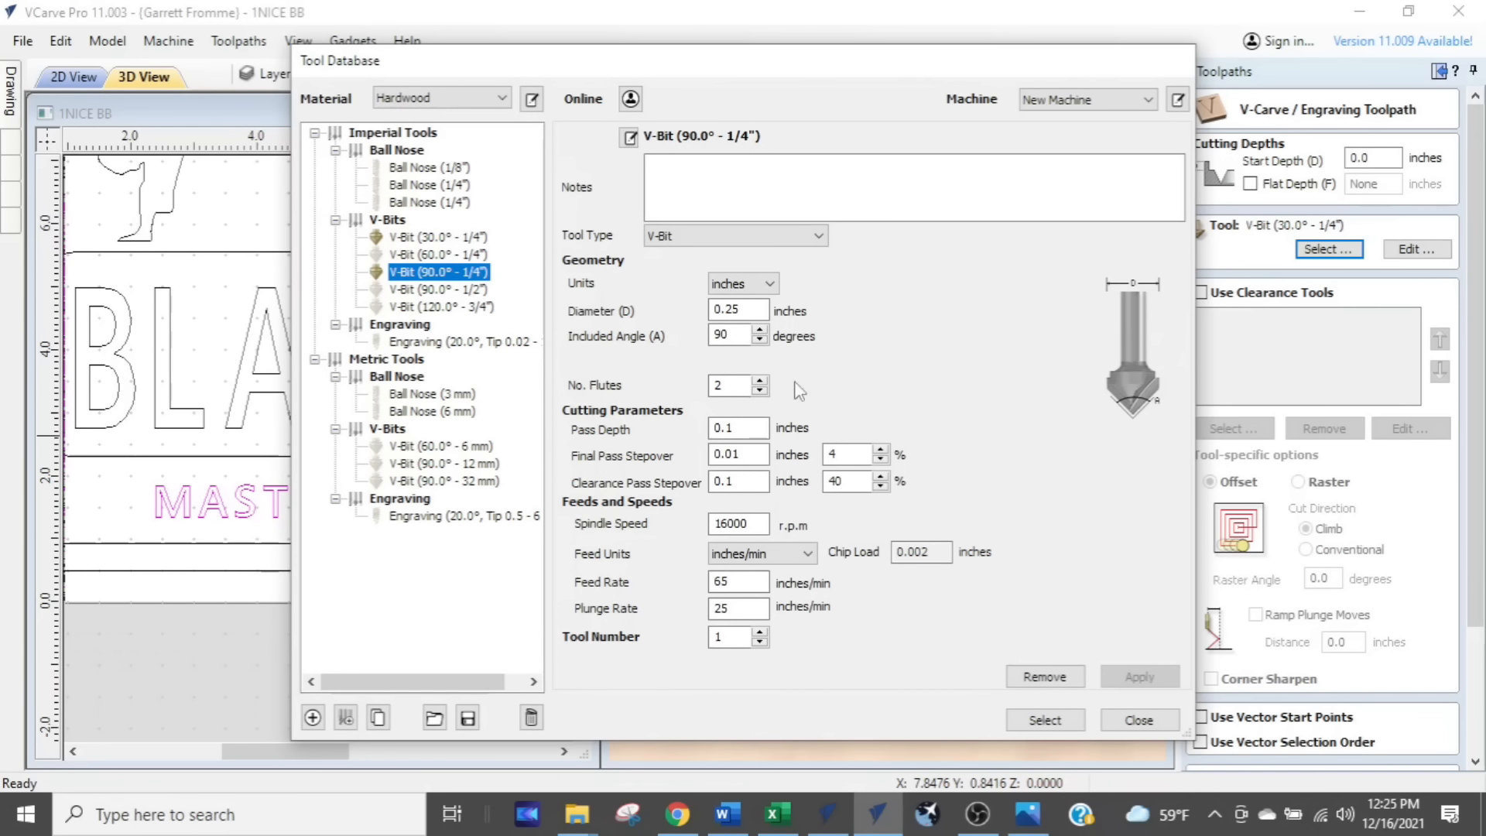
{"action": "left_click", "coordinate": [1045, 720]}
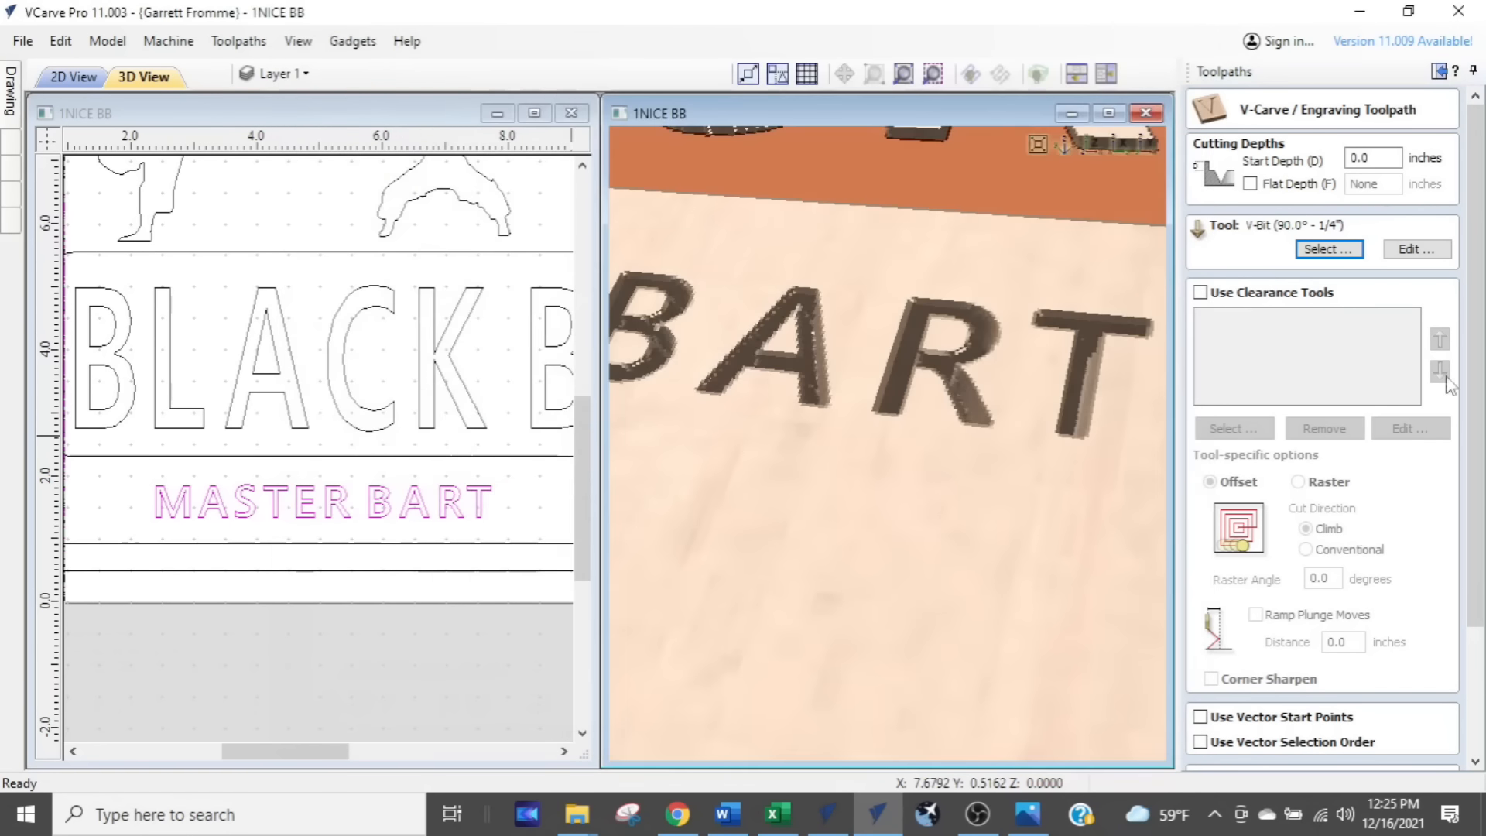
{"action": "scroll", "coordinate": [1238, 728], "scroll_direction": "down", "scroll_amount": 3}
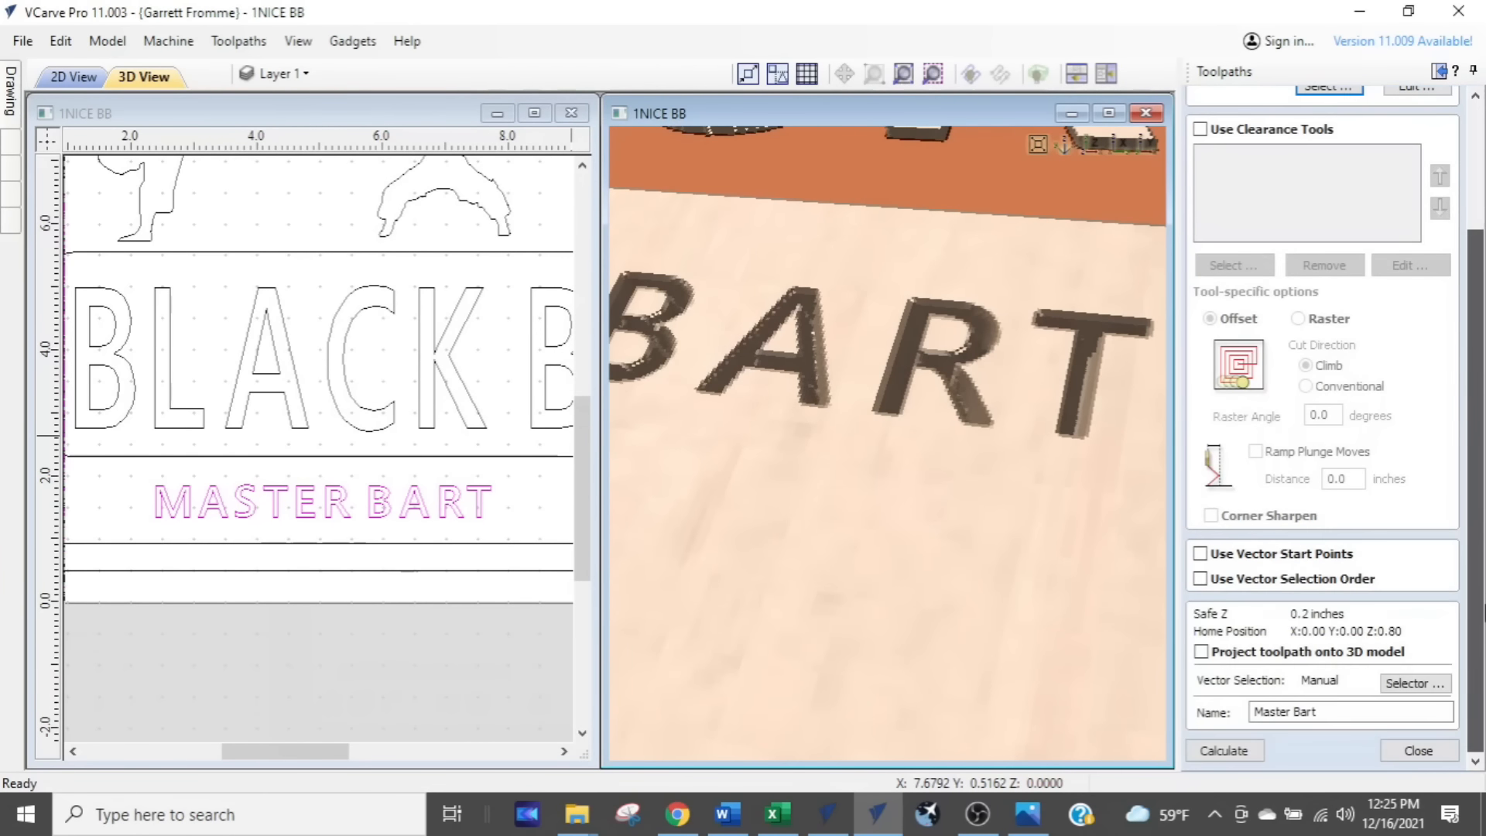
{"action": "left_click", "coordinate": [1221, 747]}
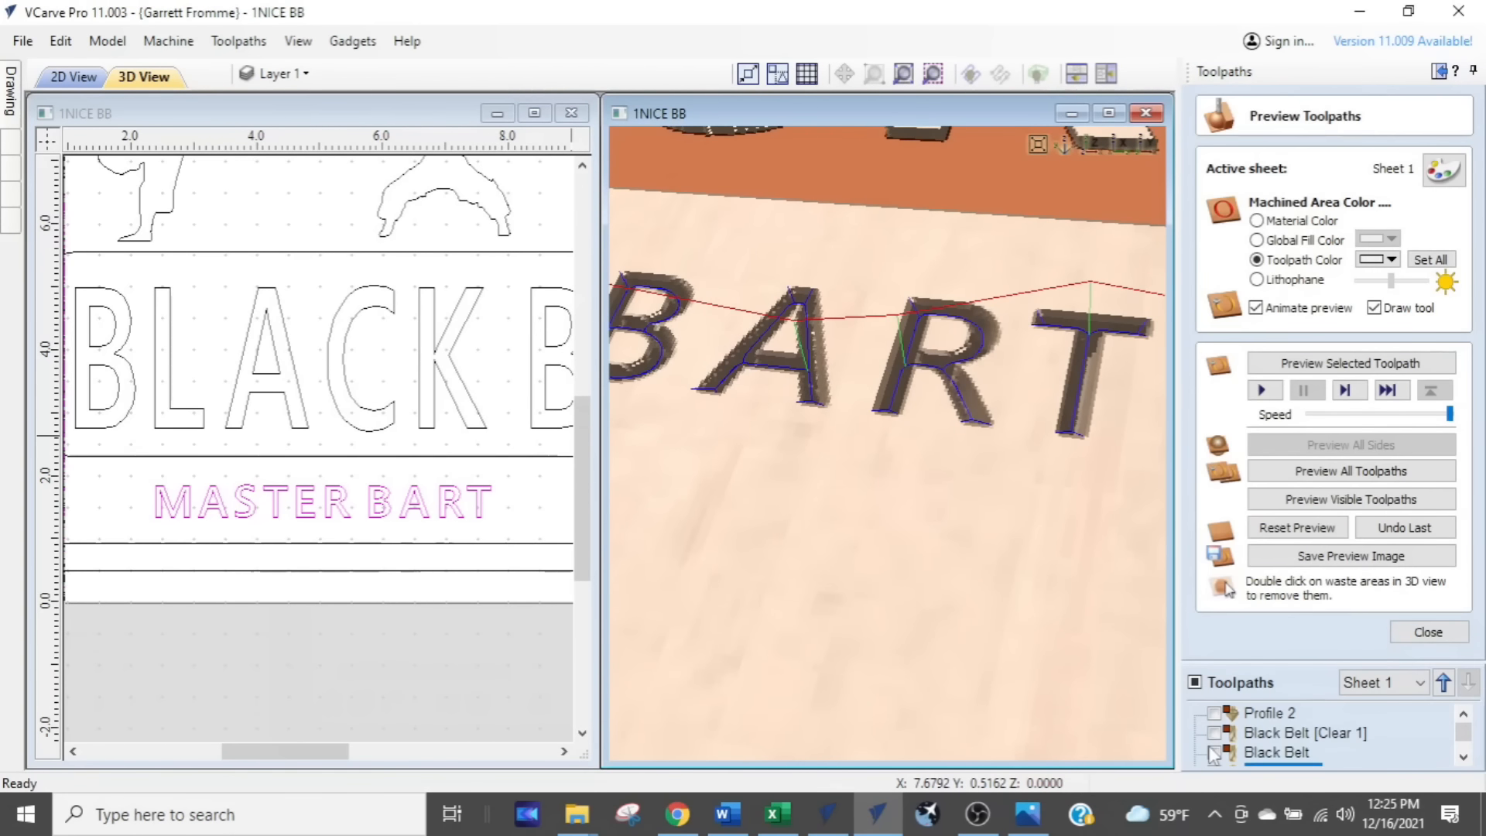
Step: Reset the preview to the uncut board, simulate only the small lettering's V-carve and inspect its letters in 3D
{"action": "left_click", "coordinate": [1294, 529]}
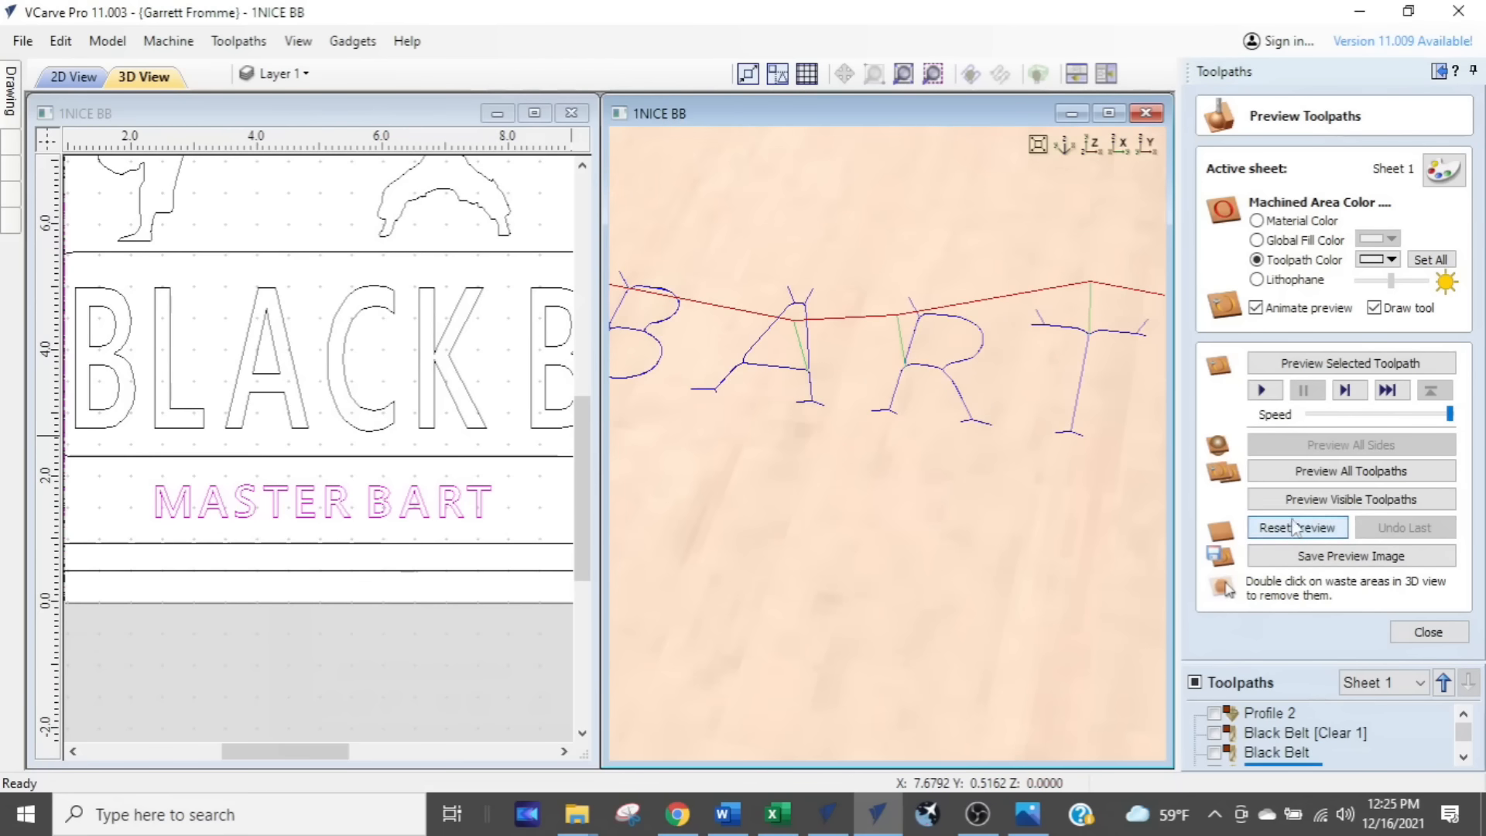
{"action": "left_click", "coordinate": [1302, 365]}
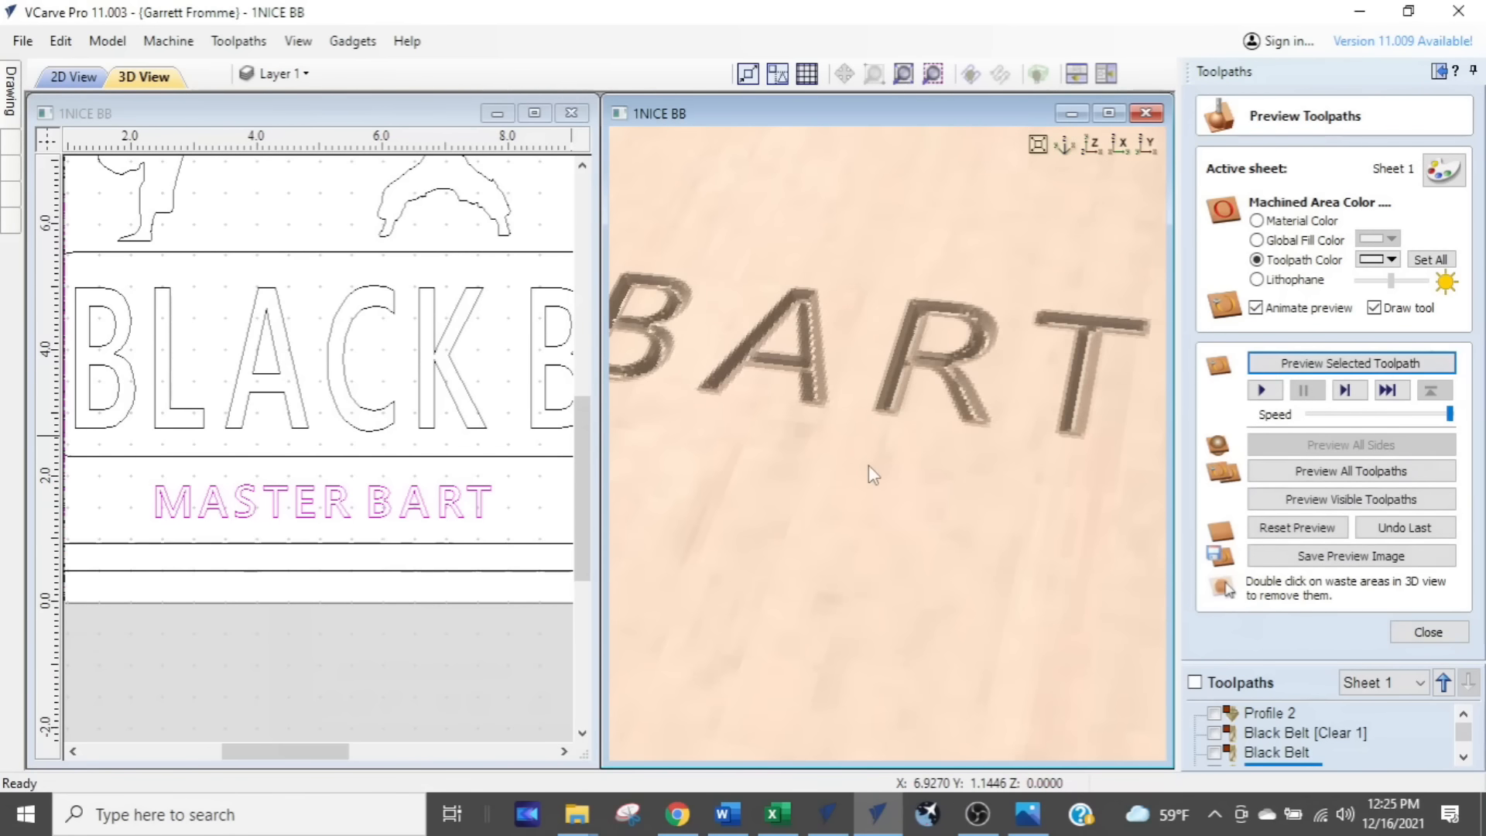
{"action": "scroll", "coordinate": [869, 464], "scroll_direction": "down", "scroll_amount": 3}
{"action": "left_click_drag", "start_coordinate": [862, 465], "coordinate": [906, 519]}
{"action": "scroll", "coordinate": [913, 511], "scroll_direction": "up", "scroll_amount": 5}
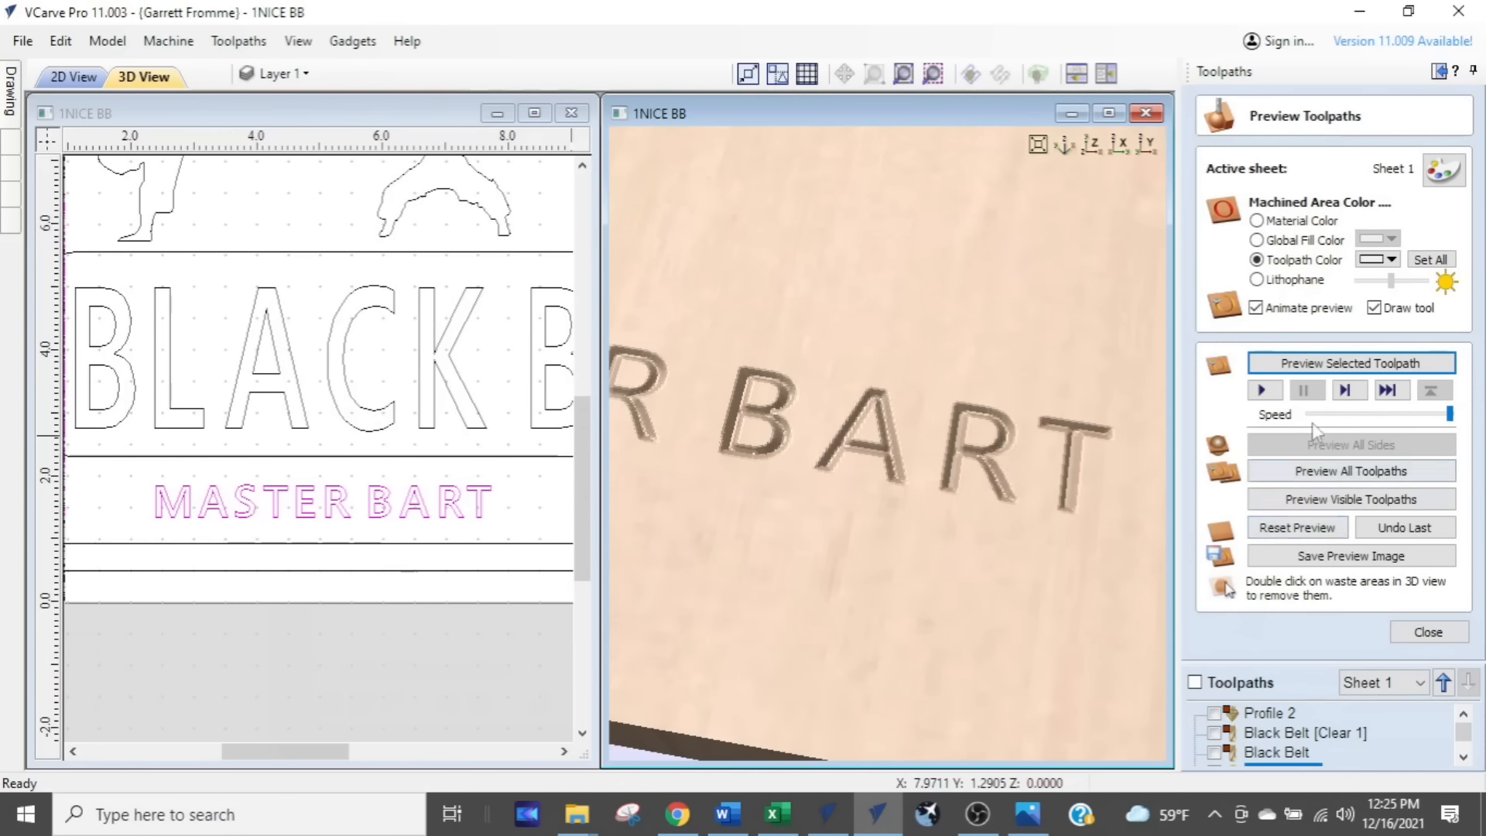
Step: Set the small lettering's toolpath color to brown and inspect the colored letters in the 3D preview
{"action": "left_click", "coordinate": [1391, 261]}
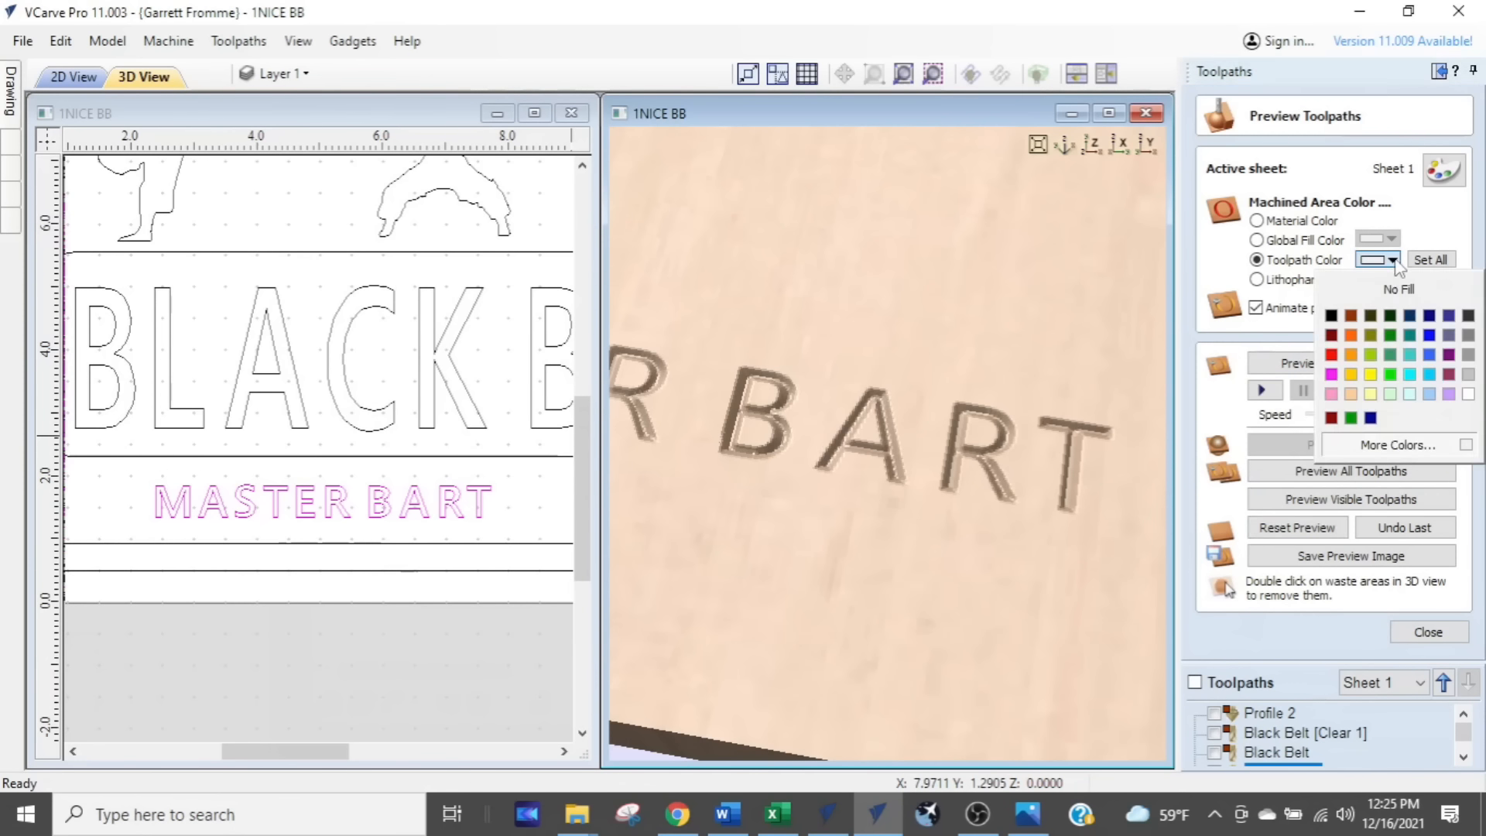
{"action": "left_click", "coordinate": [1351, 316]}
{"action": "scroll", "coordinate": [872, 555], "scroll_direction": "down", "scroll_amount": 5}
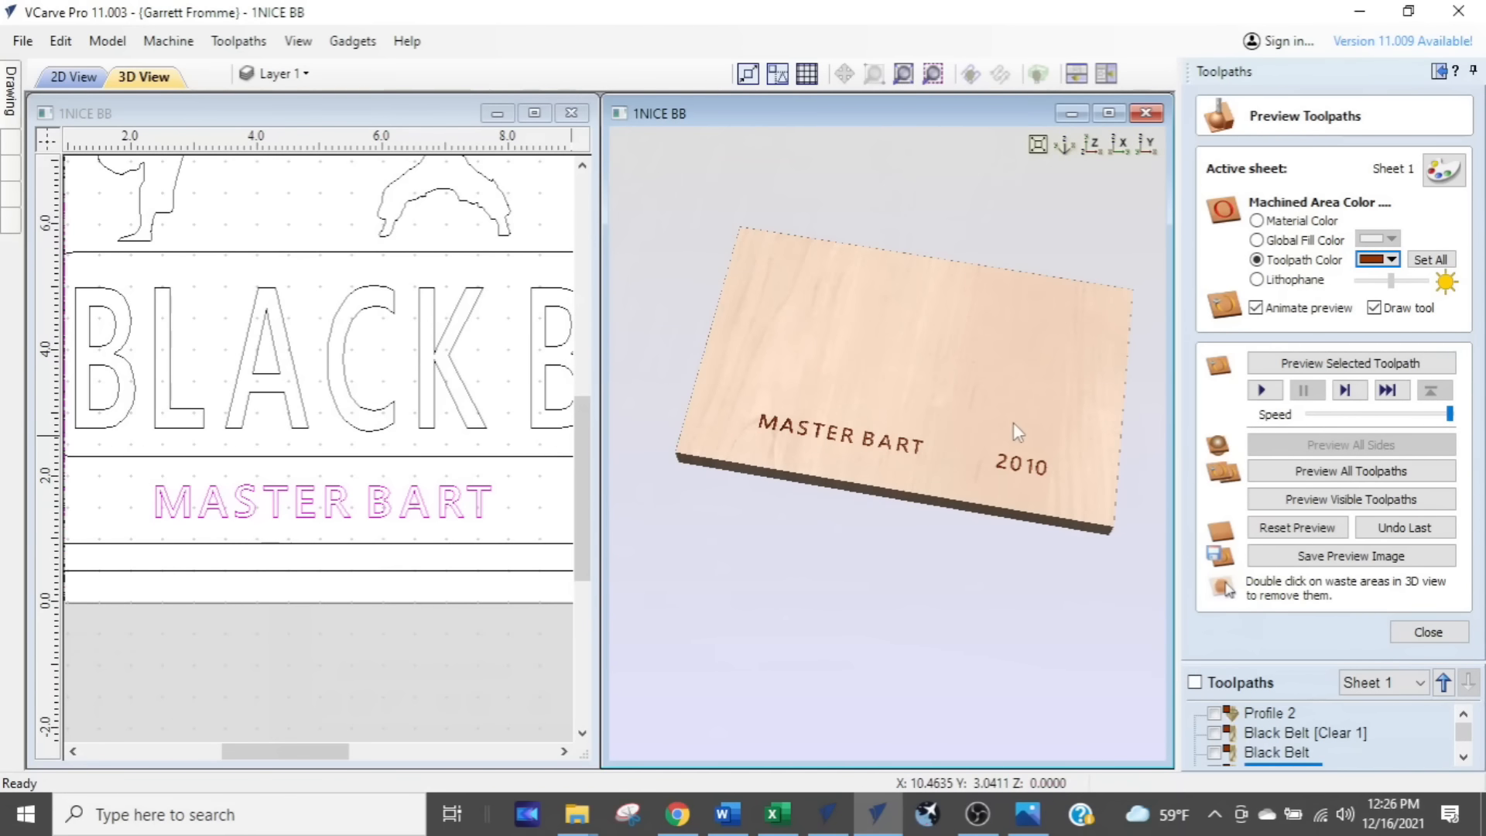
{"action": "scroll", "coordinate": [1015, 425], "scroll_direction": "up", "scroll_amount": 3}
{"action": "scroll", "coordinate": [1006, 461], "scroll_direction": "up", "scroll_amount": 2}
{"action": "scroll", "coordinate": [994, 446], "scroll_direction": "down", "scroll_amount": 2}
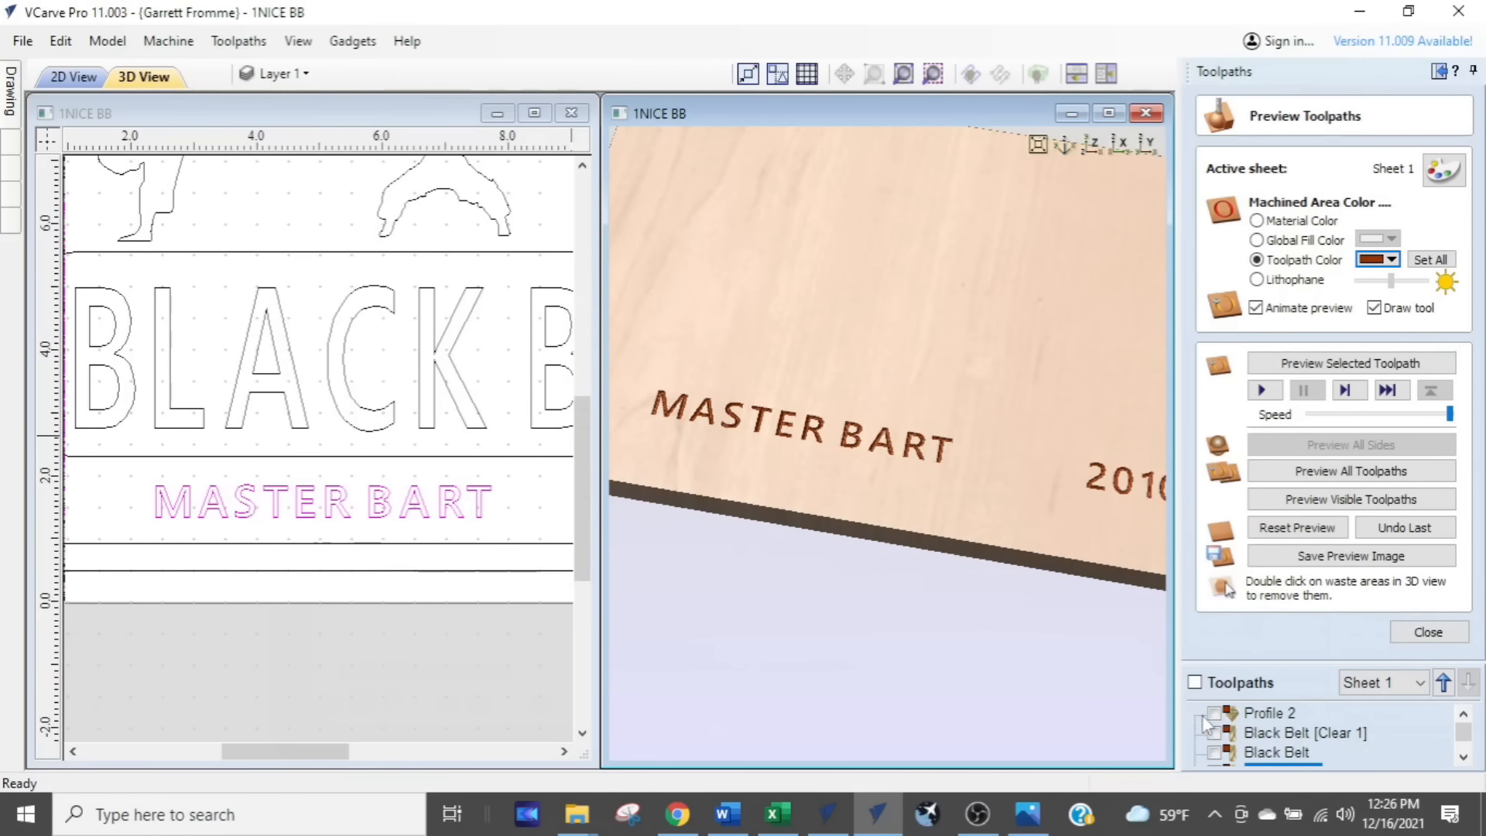
Step: Open the karate figures' Profile 2 toolpath for editing, inspect the figure outlines and set it to machine on the vectors
{"action": "scroll", "coordinate": [462, 444], "scroll_direction": "down", "scroll_amount": 3}
{"action": "middle_click_drag", "start_coordinate": [449, 416], "coordinate": [372, 433]}
{"action": "scroll", "coordinate": [727, 428], "scroll_direction": "down", "scroll_amount": 3}
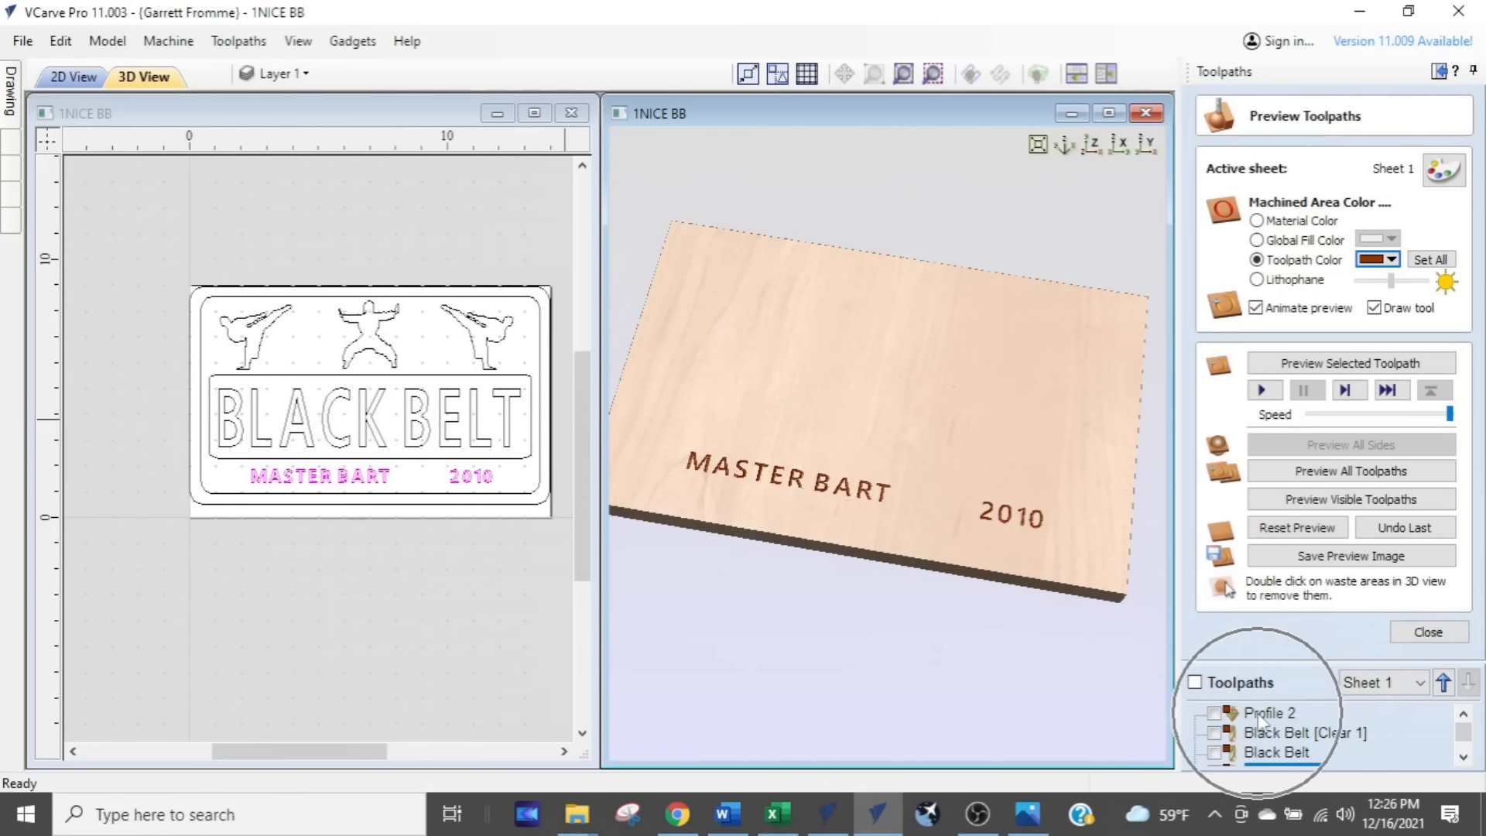
{"action": "left_click", "coordinate": [1214, 713]}
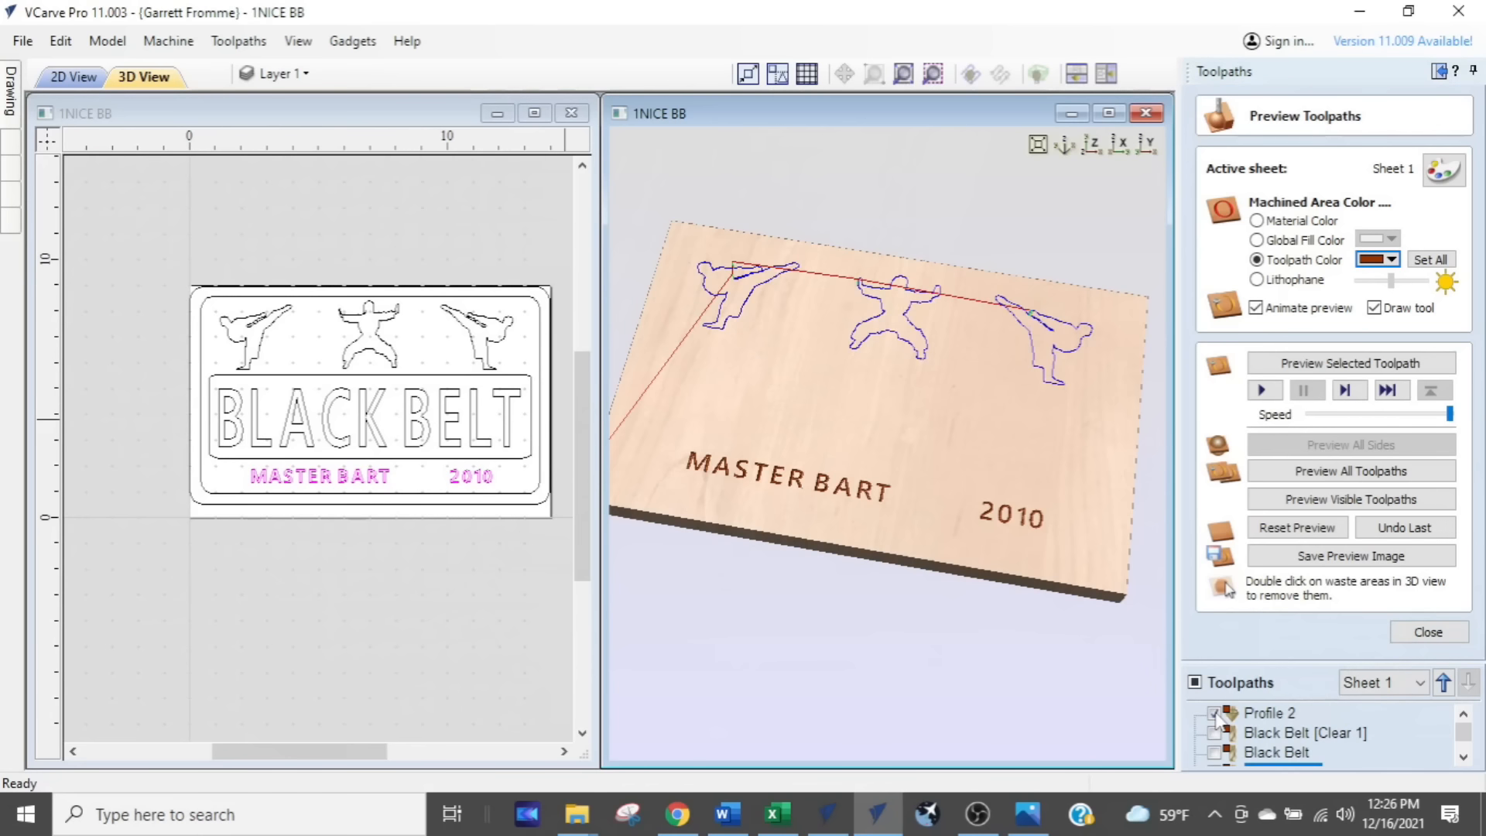
{"action": "double_click", "coordinate": [1262, 712]}
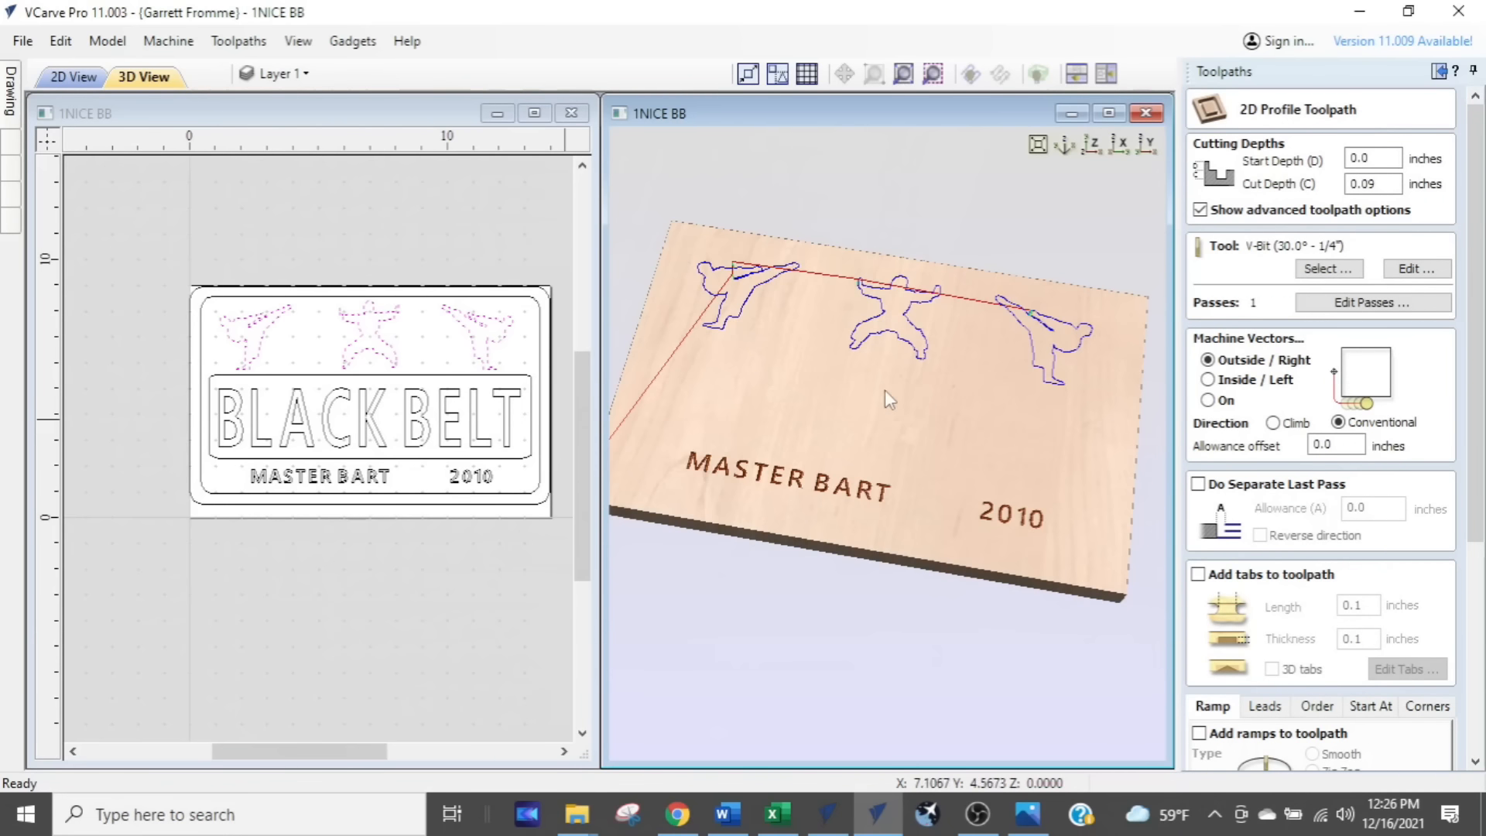
{"action": "scroll", "coordinate": [875, 341], "scroll_direction": "up", "scroll_amount": 3}
{"action": "middle_click_drag", "start_coordinate": [874, 337], "coordinate": [897, 455]}
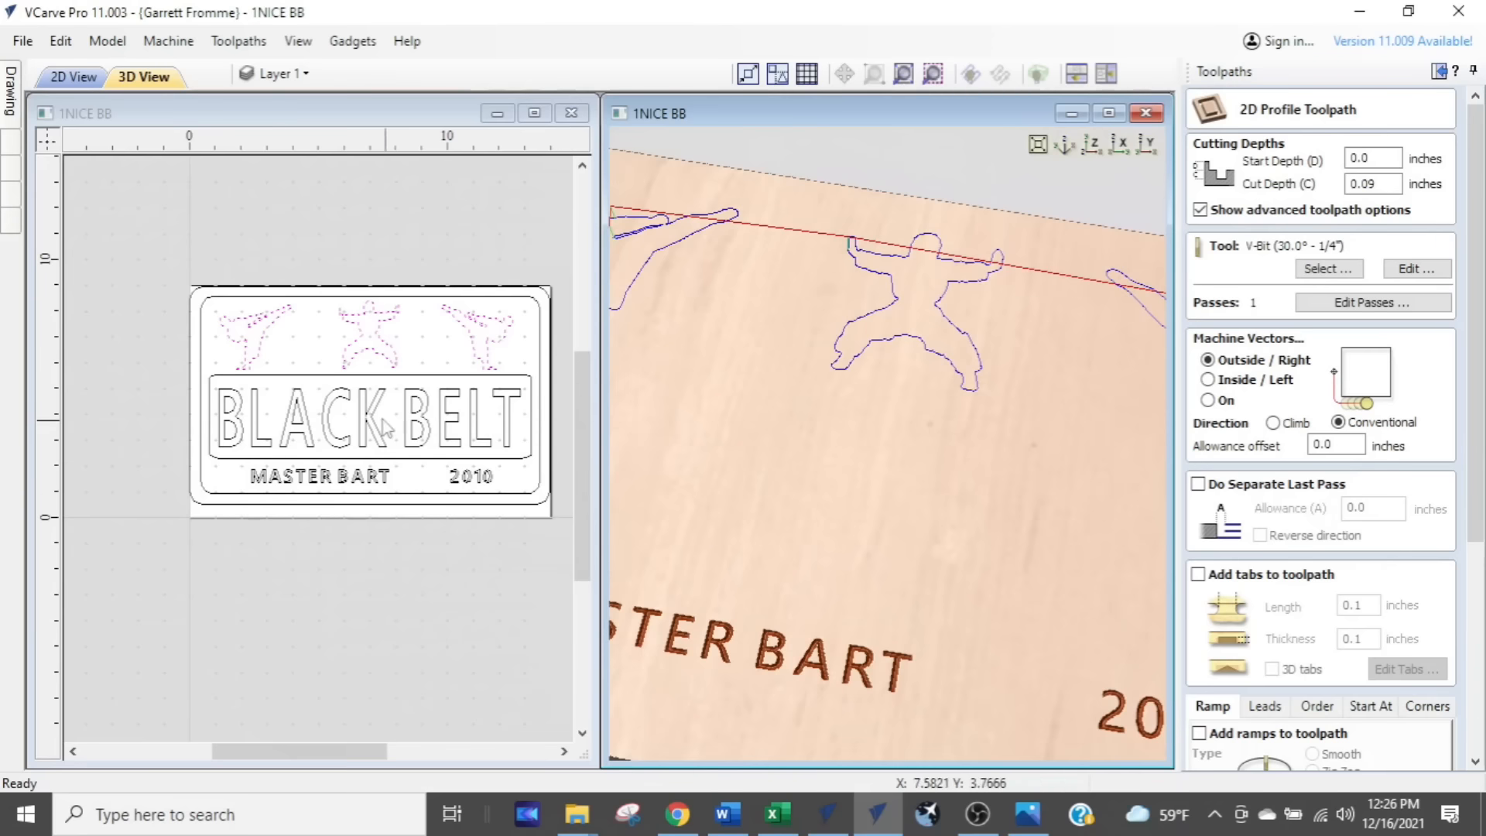
{"action": "scroll", "coordinate": [369, 407], "scroll_direction": "up", "scroll_amount": 3}
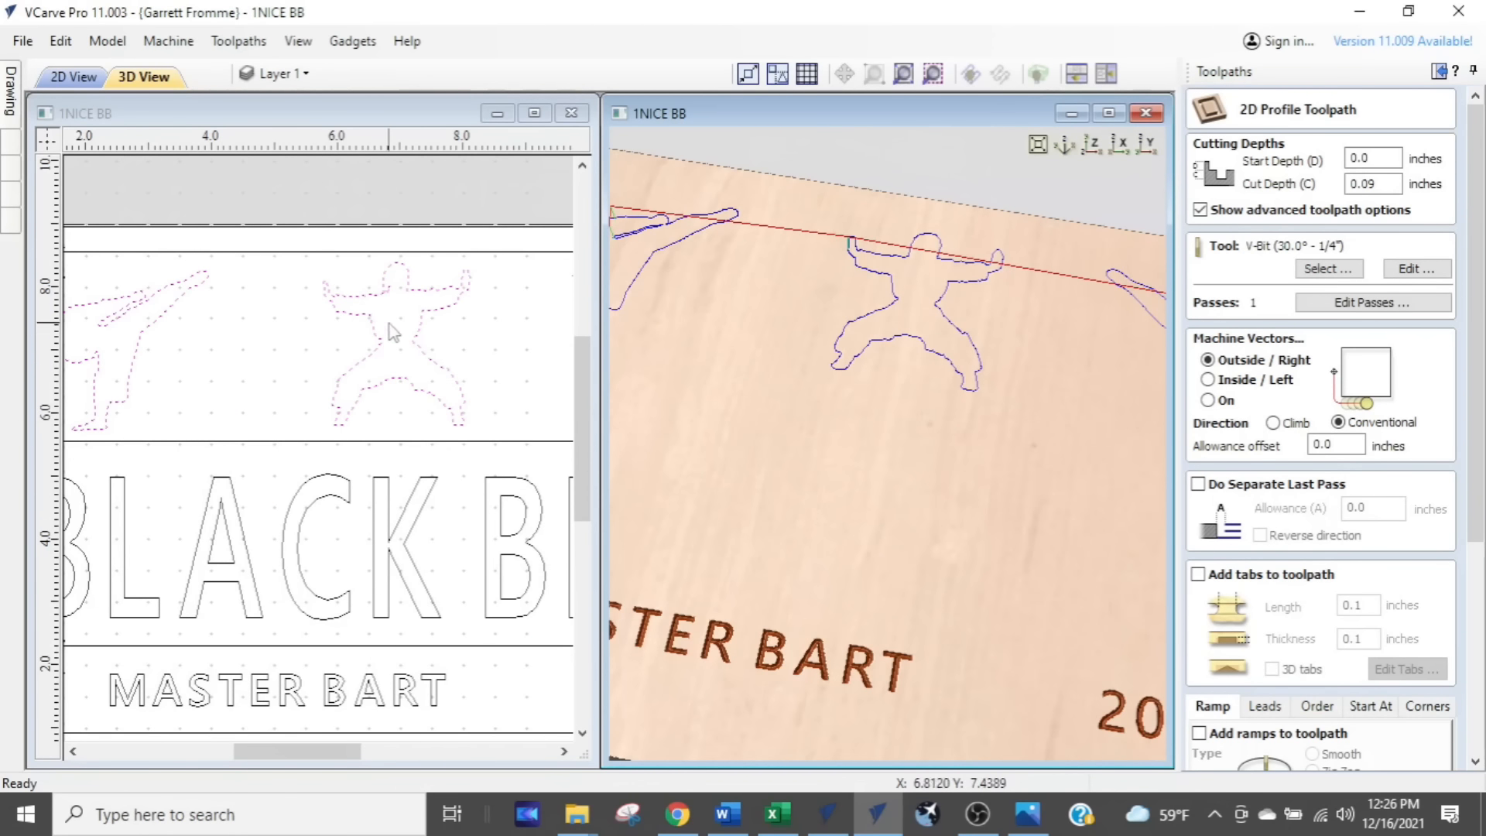
{"action": "middle_click_drag", "start_coordinate": [884, 352], "coordinate": [1072, 401]}
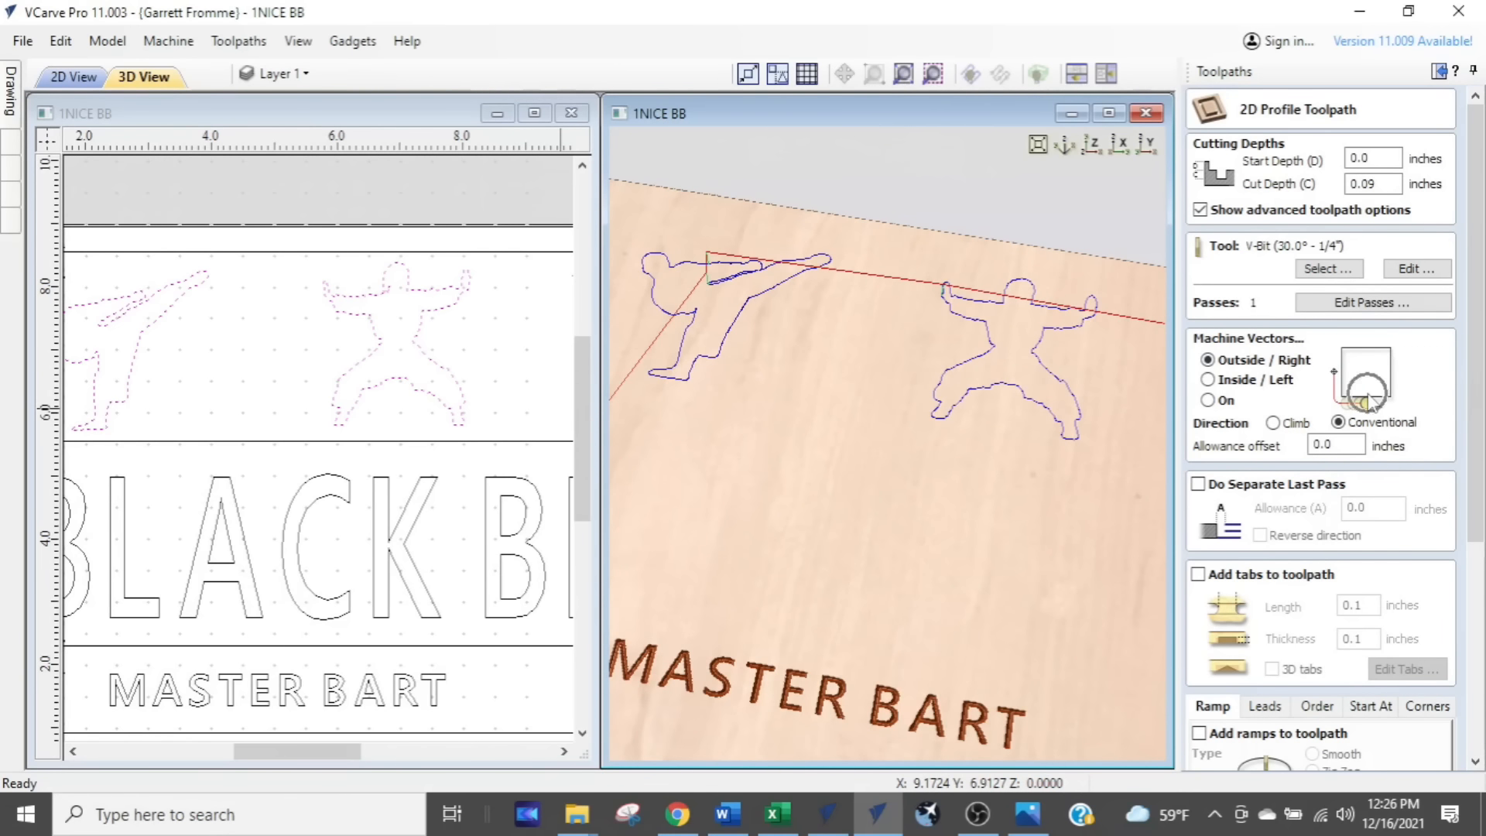
{"action": "left_click", "coordinate": [1208, 401]}
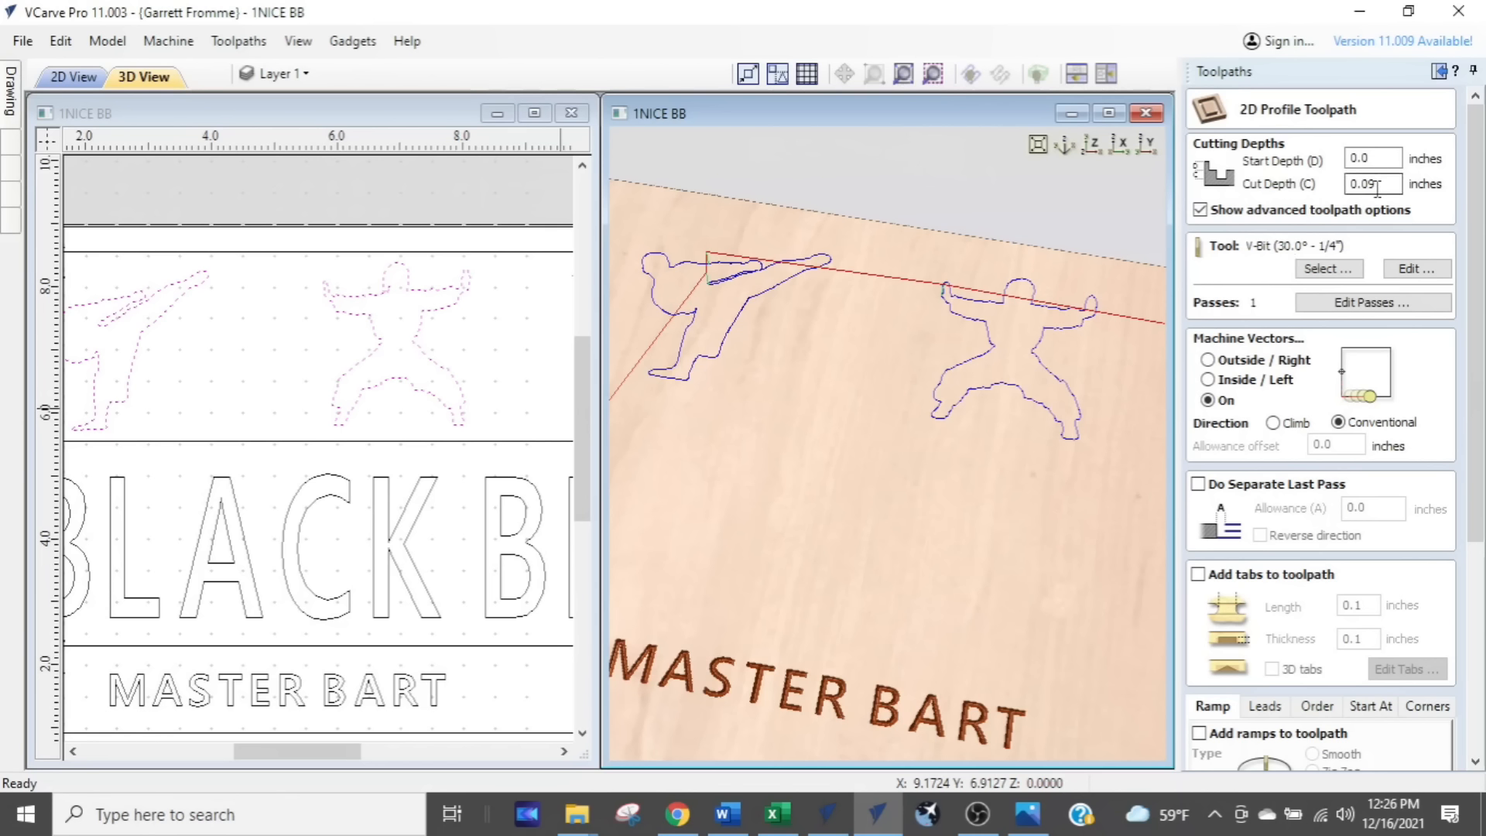
Step: Adjust the karate figures' cut depth, name the toolpath Characters and calculate it
{"action": "left_click_drag", "start_coordinate": [1393, 183], "coordinate": [1274, 179]}
{"action": "type", "text": "."}
{"action": "left_click_drag", "start_coordinate": [1474, 257], "coordinate": [1473, 526]}
{"action": "left_click_drag", "start_coordinate": [1306, 715], "coordinate": [1126, 712]}
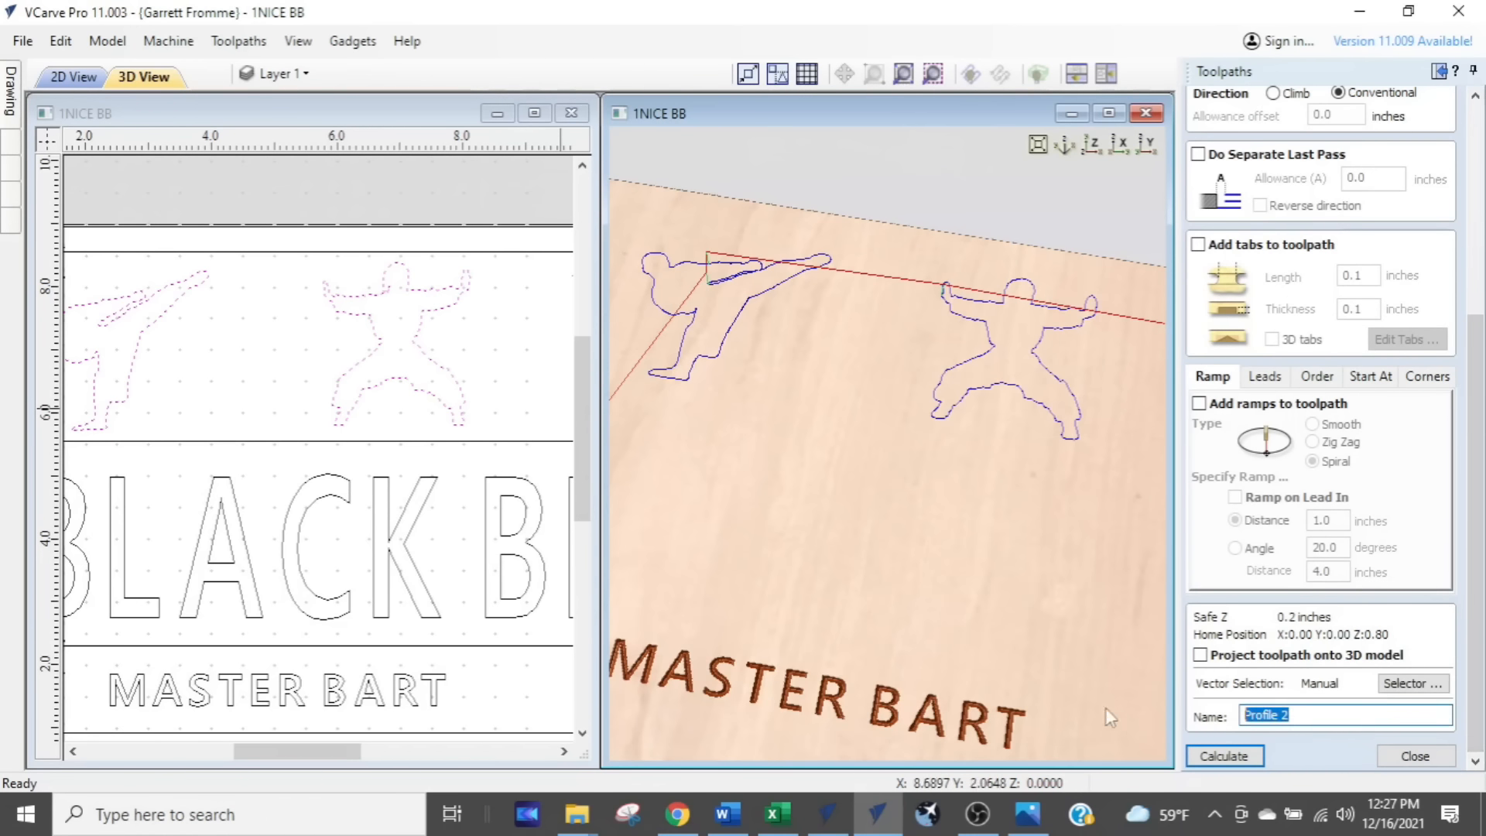
{"action": "type", "text": "Characters"}
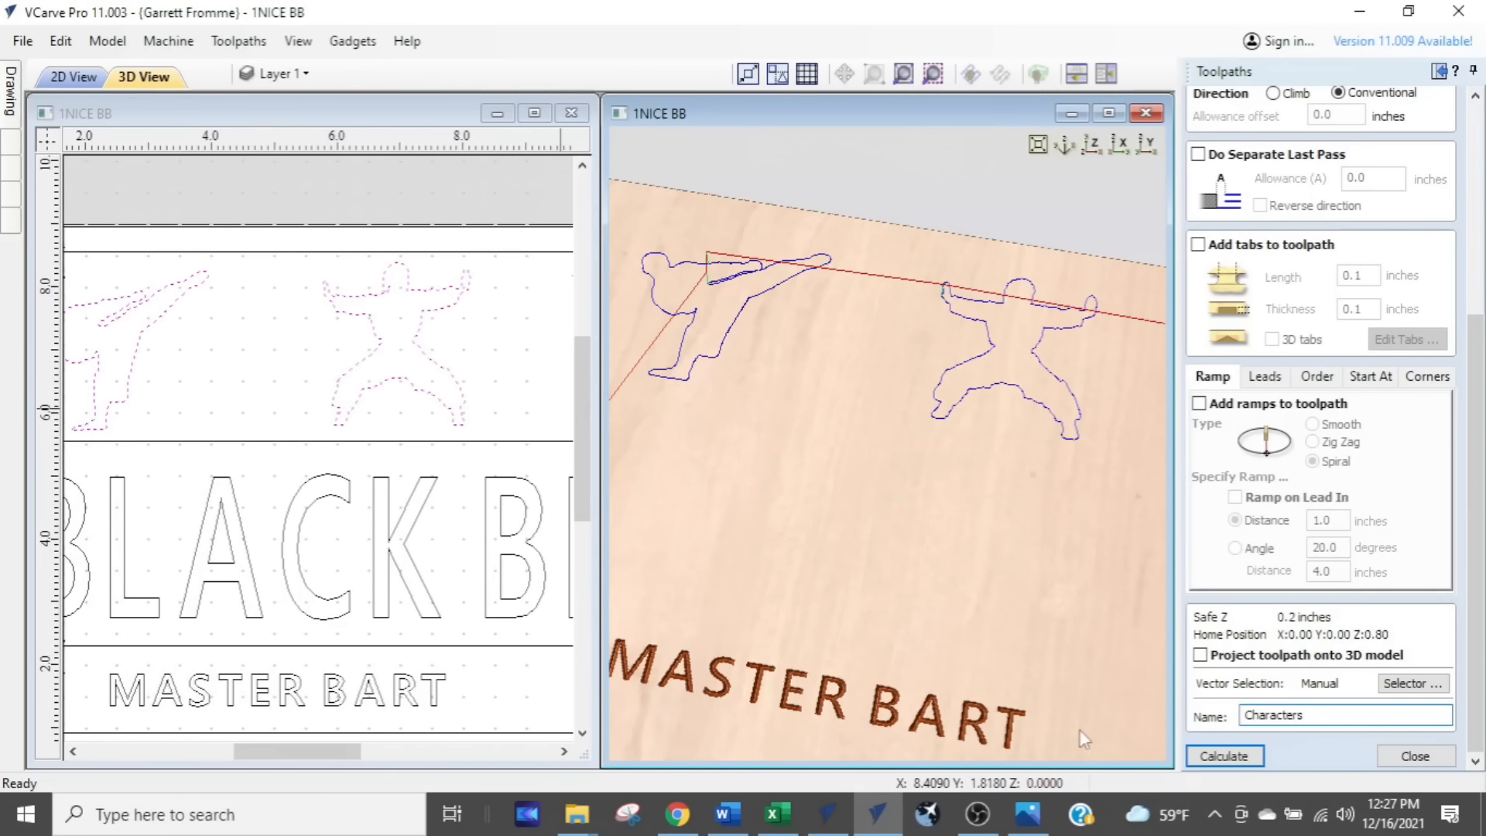
{"action": "left_click", "coordinate": [1223, 755]}
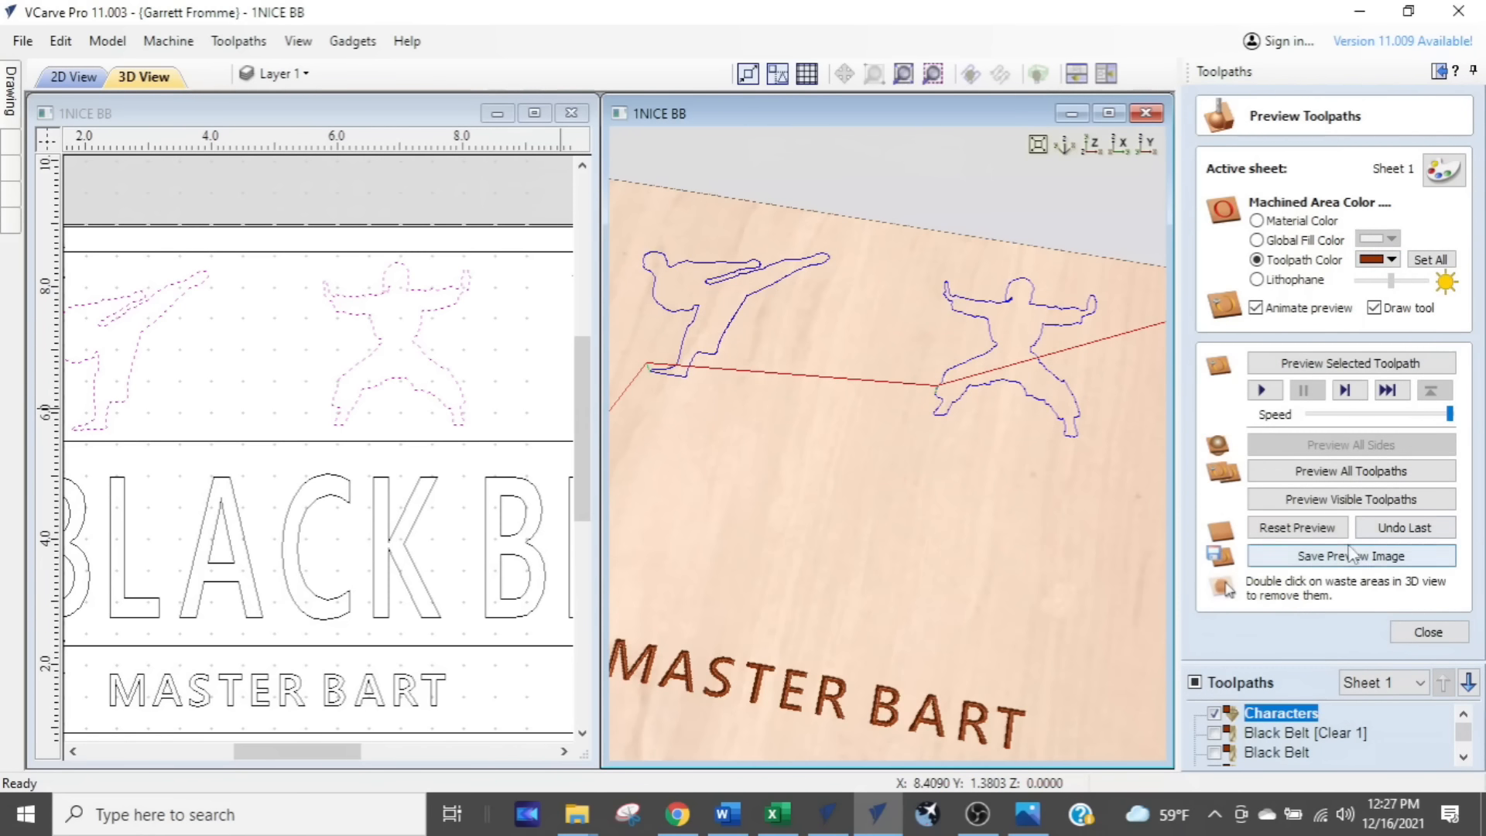
Step: Simulate all toolpaths and inspect the whole sign in a maximized 3D view
{"action": "left_click", "coordinate": [1316, 473]}
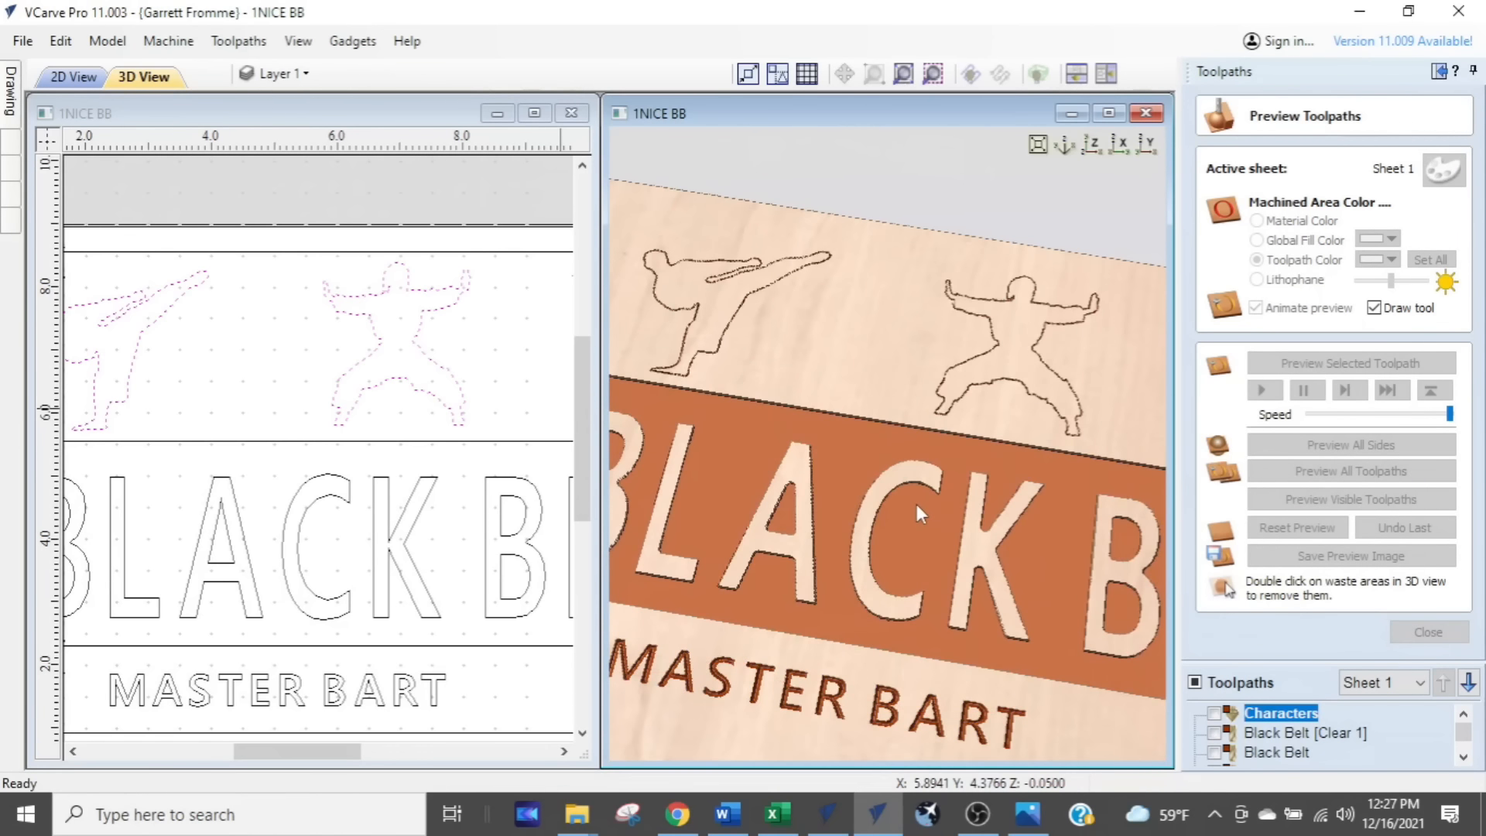
{"action": "scroll", "coordinate": [916, 504], "scroll_direction": "down", "scroll_amount": 4}
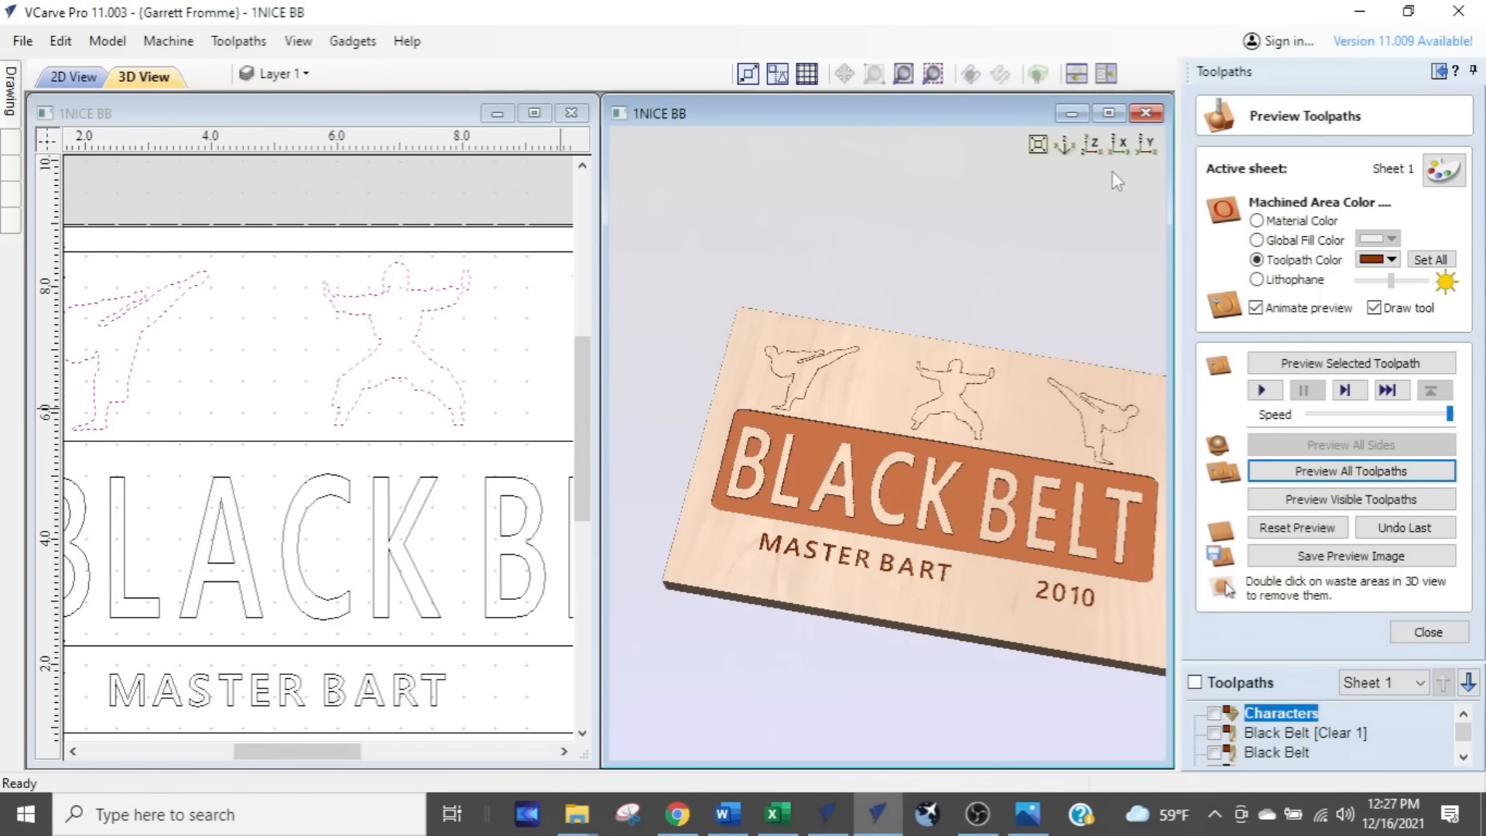
{"action": "left_click", "coordinate": [1108, 113]}
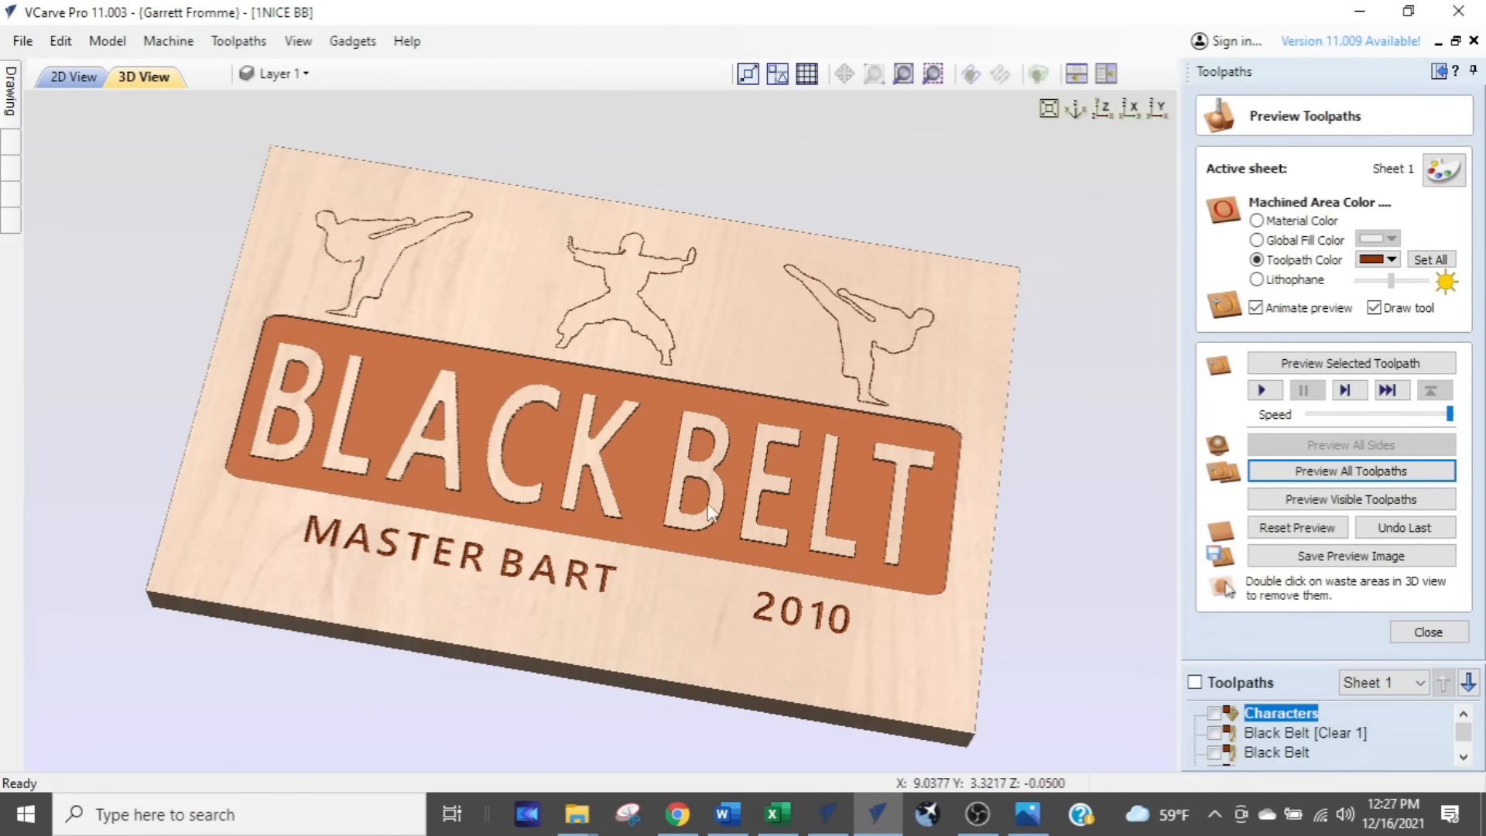
{"action": "left_click_drag", "start_coordinate": [513, 517], "coordinate": [507, 412]}
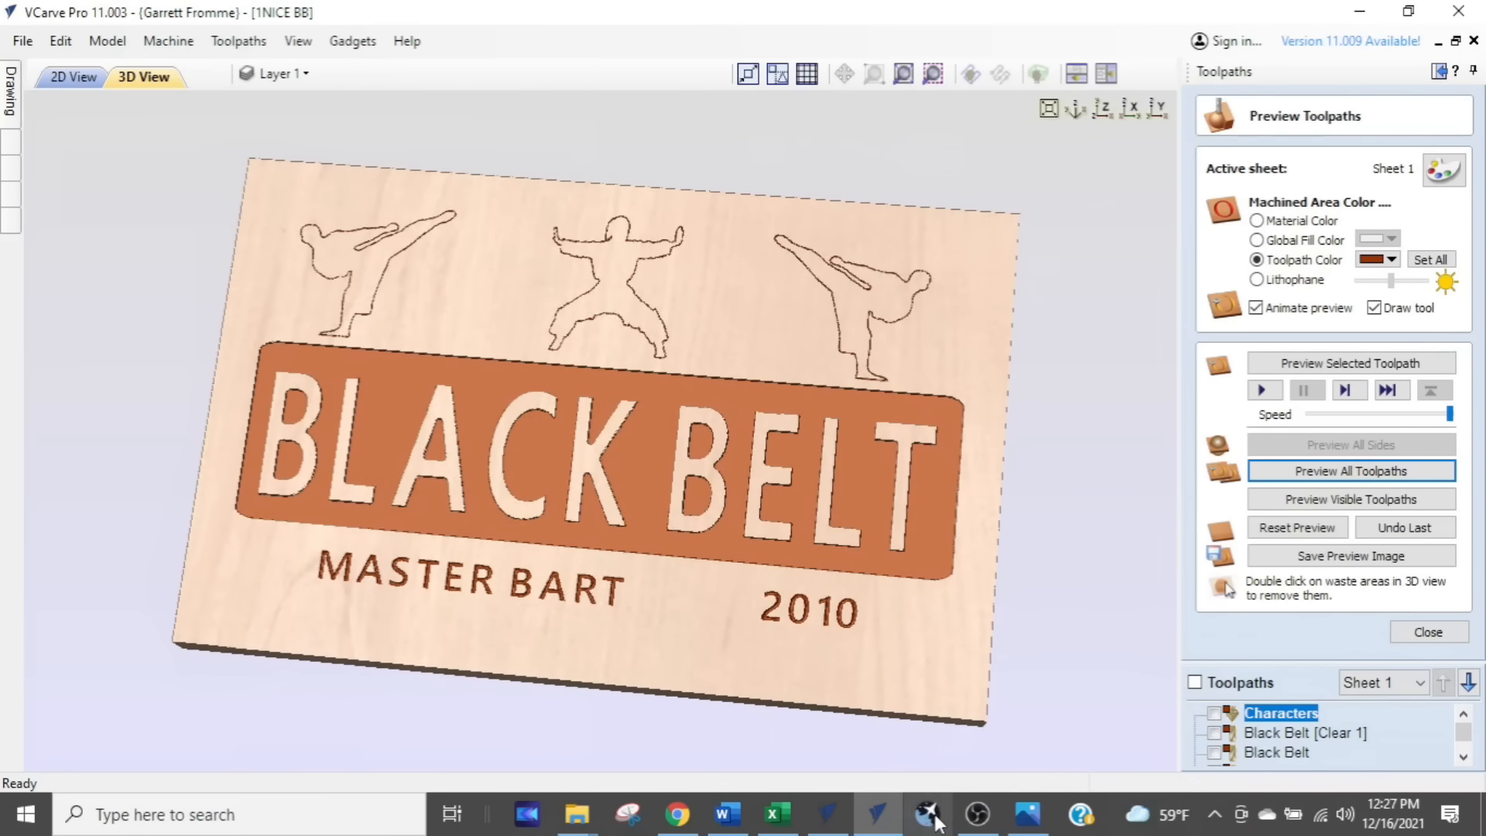
Step: Switch to Photos to examine the carved sign in bbb.JPG, then return to VCarve Pro and review the toolpath list
{"action": "left_click", "coordinate": [1028, 814]}
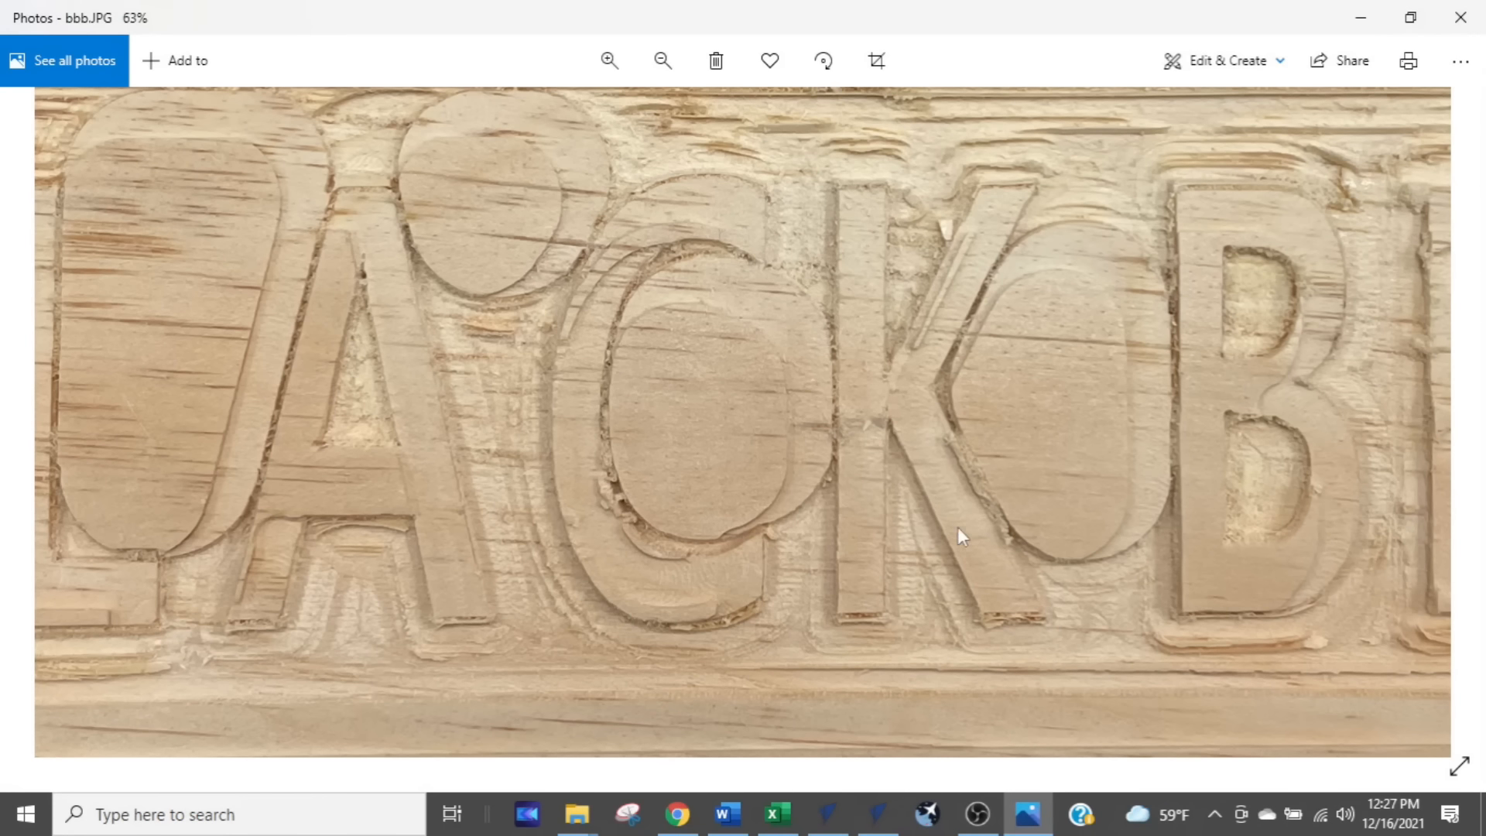
{"action": "scroll", "coordinate": [958, 526], "scroll_direction": "down", "scroll_amount": 1}
{"action": "scroll", "coordinate": [950, 438], "scroll_direction": "down", "scroll_amount": 2}
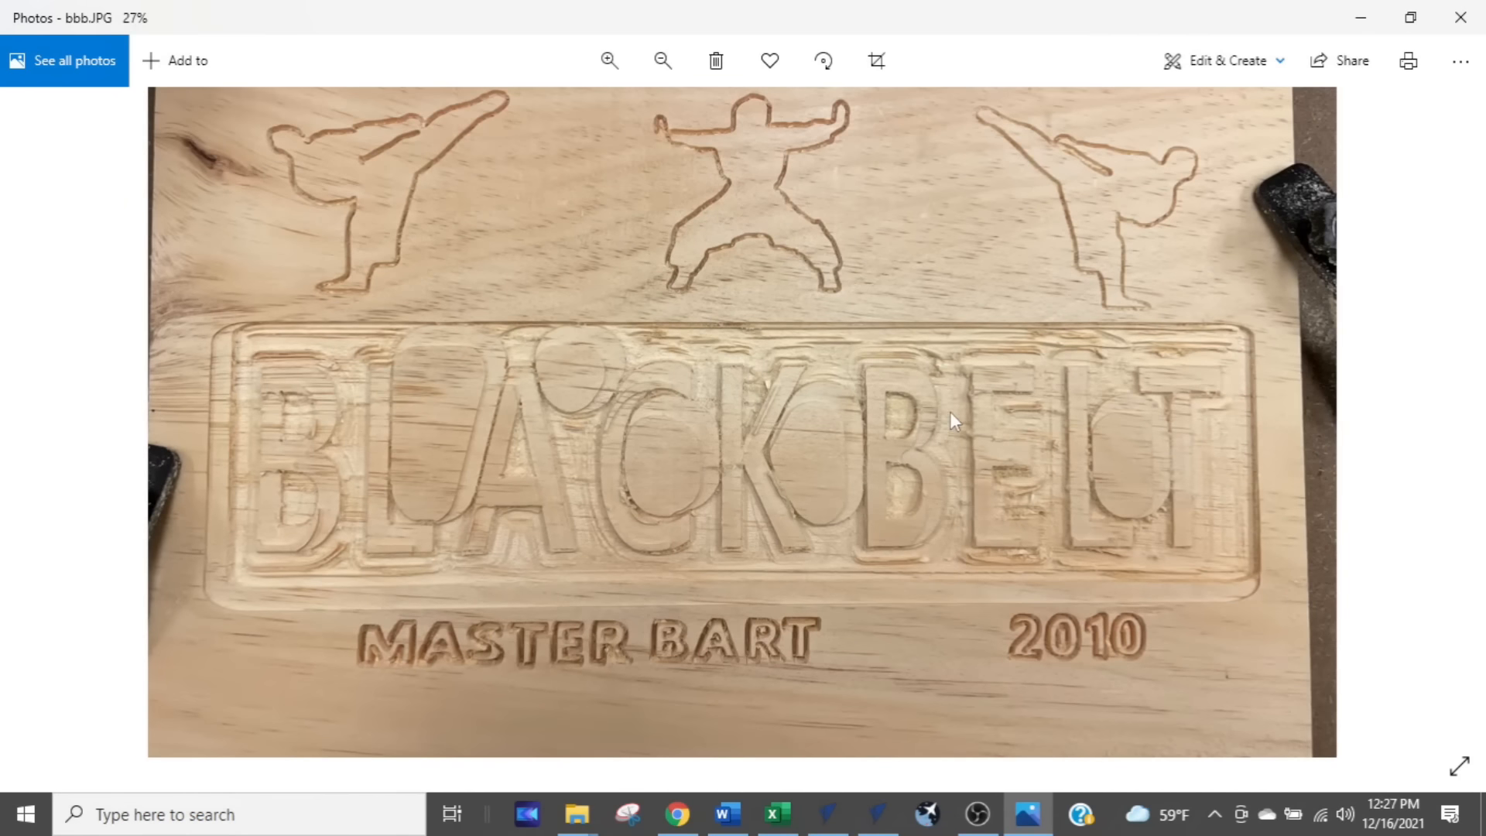
{"action": "left_click_drag", "start_coordinate": [949, 411], "coordinate": [952, 354]}
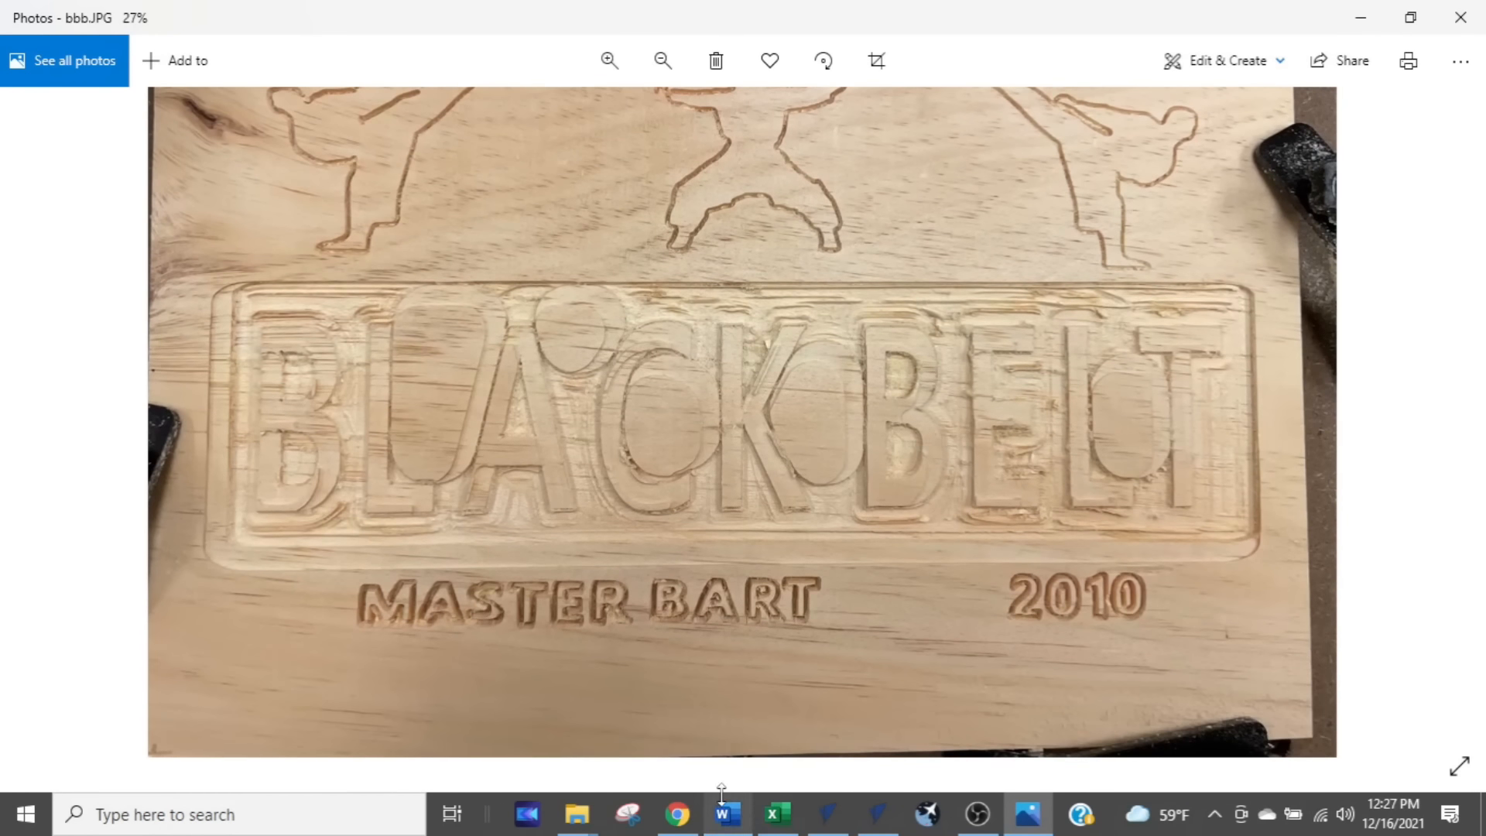
{"action": "mouse_move", "coordinate": [832, 812]}
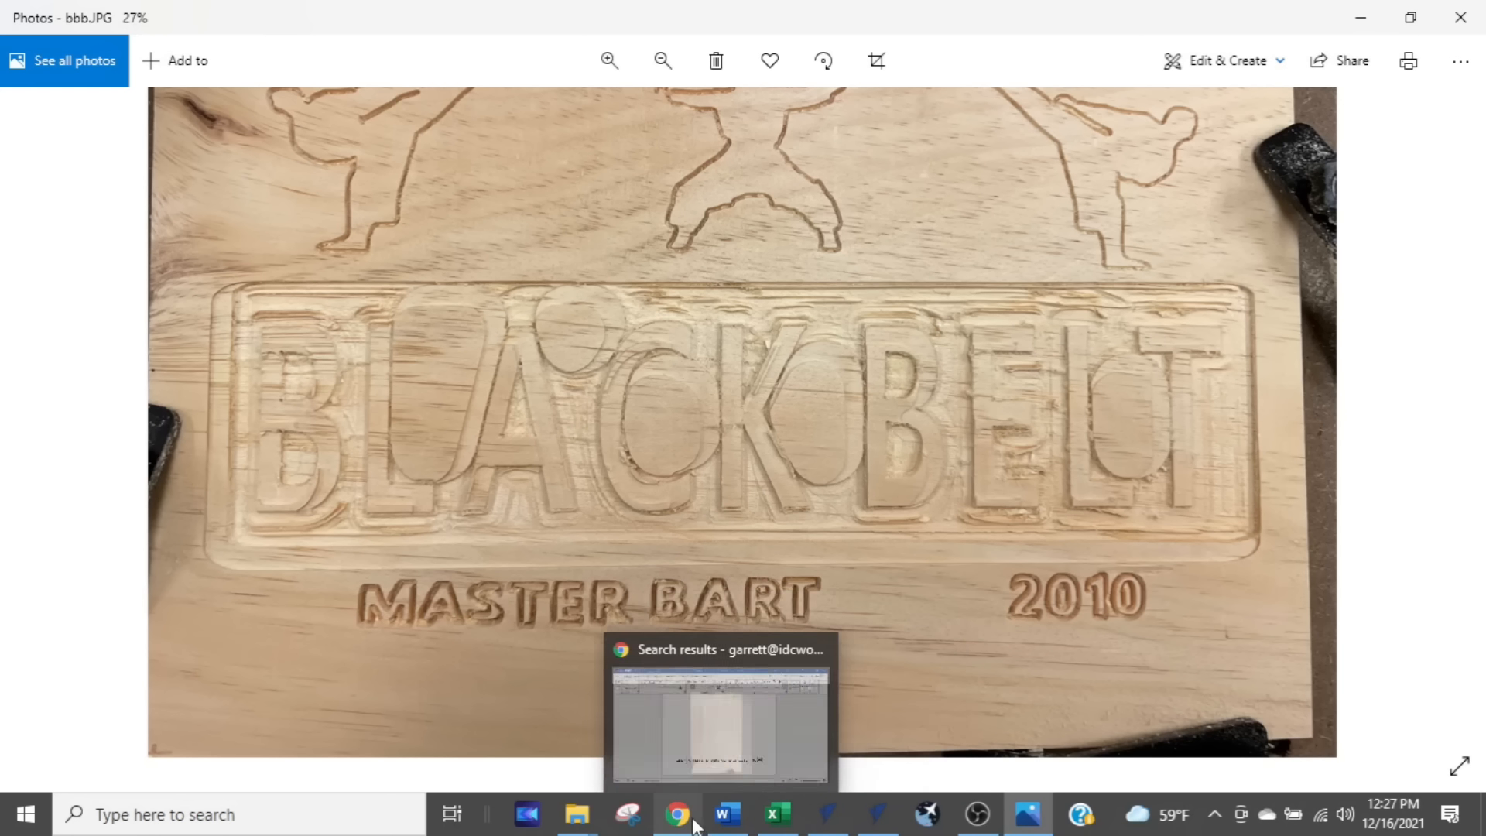
{"action": "left_click", "coordinate": [871, 812]}
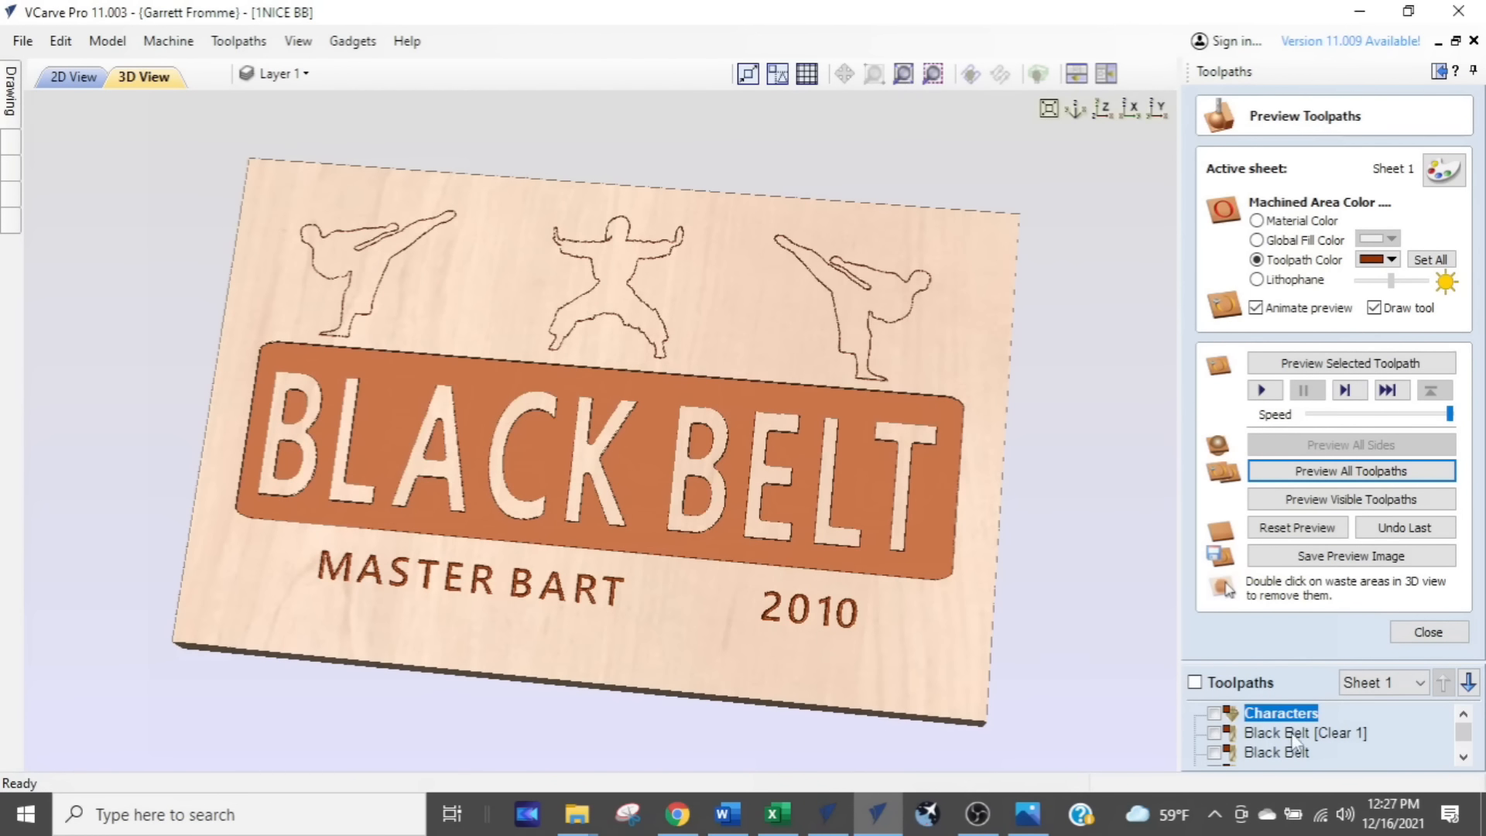
{"action": "mouse_move", "coordinate": [1294, 739]}
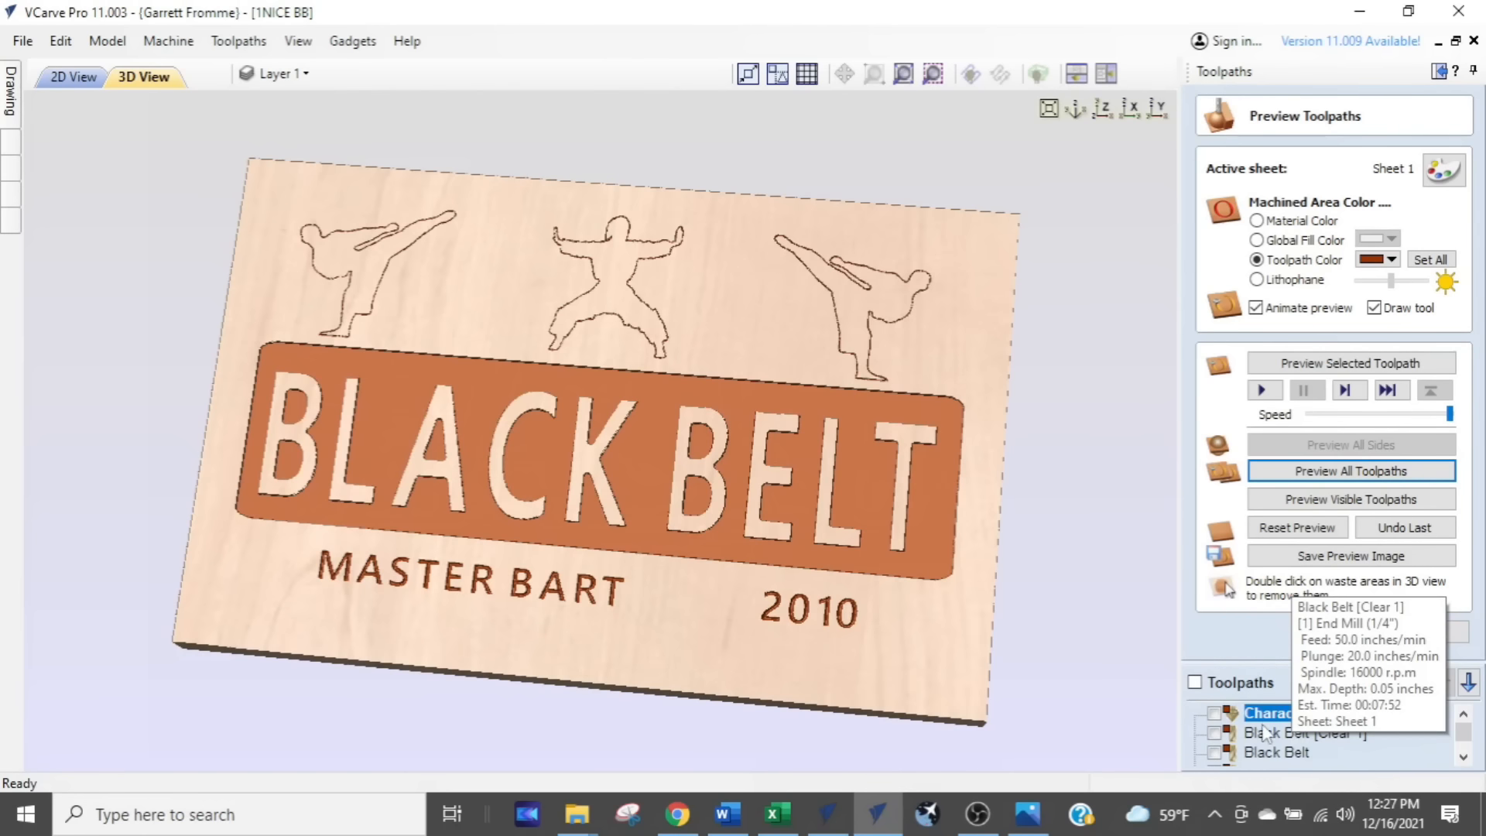
{"action": "scroll", "coordinate": [1246, 747], "scroll_direction": "down", "scroll_amount": 1}
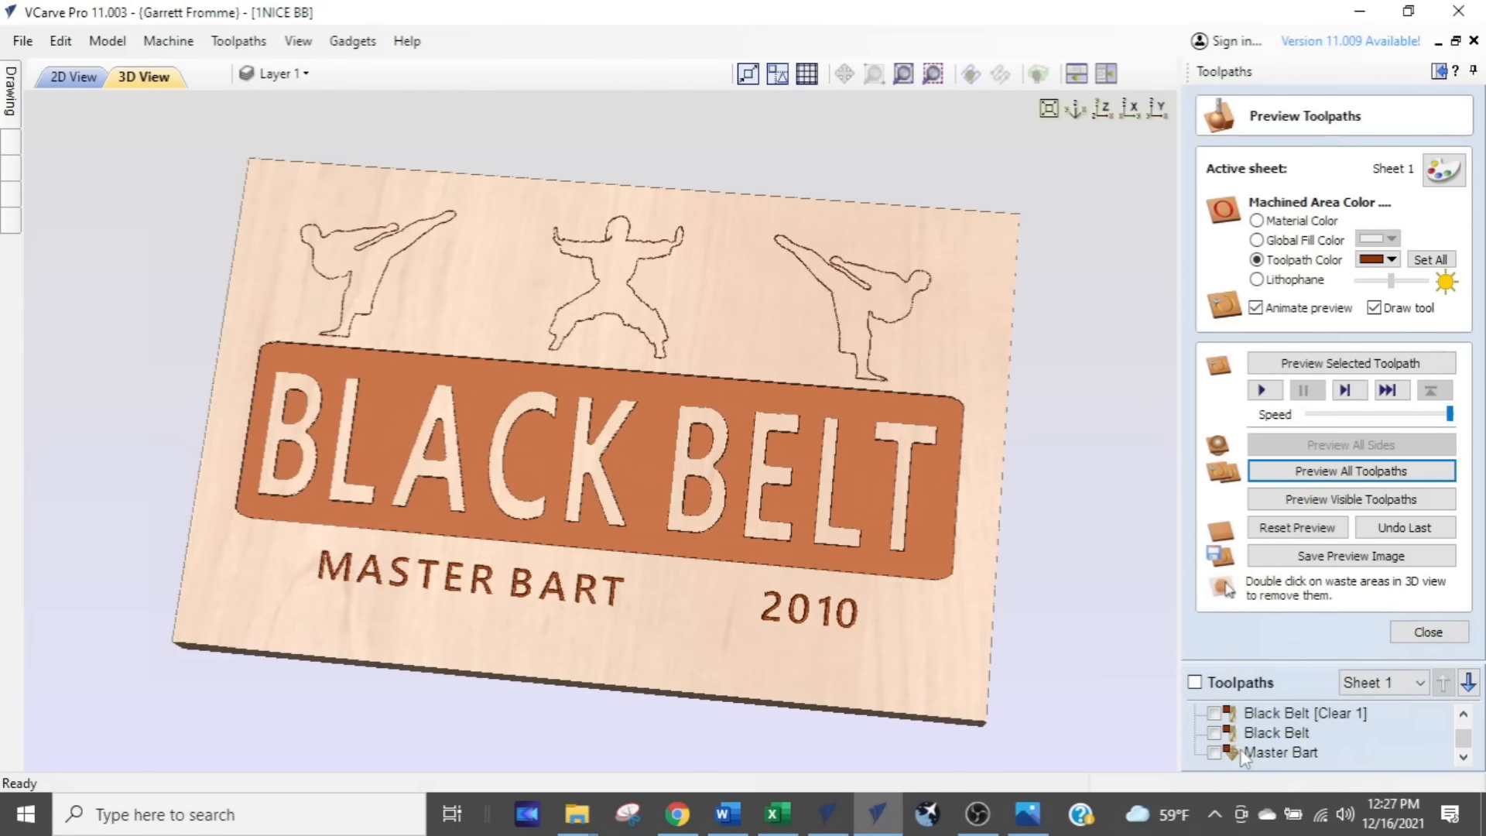
{"action": "scroll", "coordinate": [1270, 735], "scroll_direction": "up", "scroll_amount": 1}
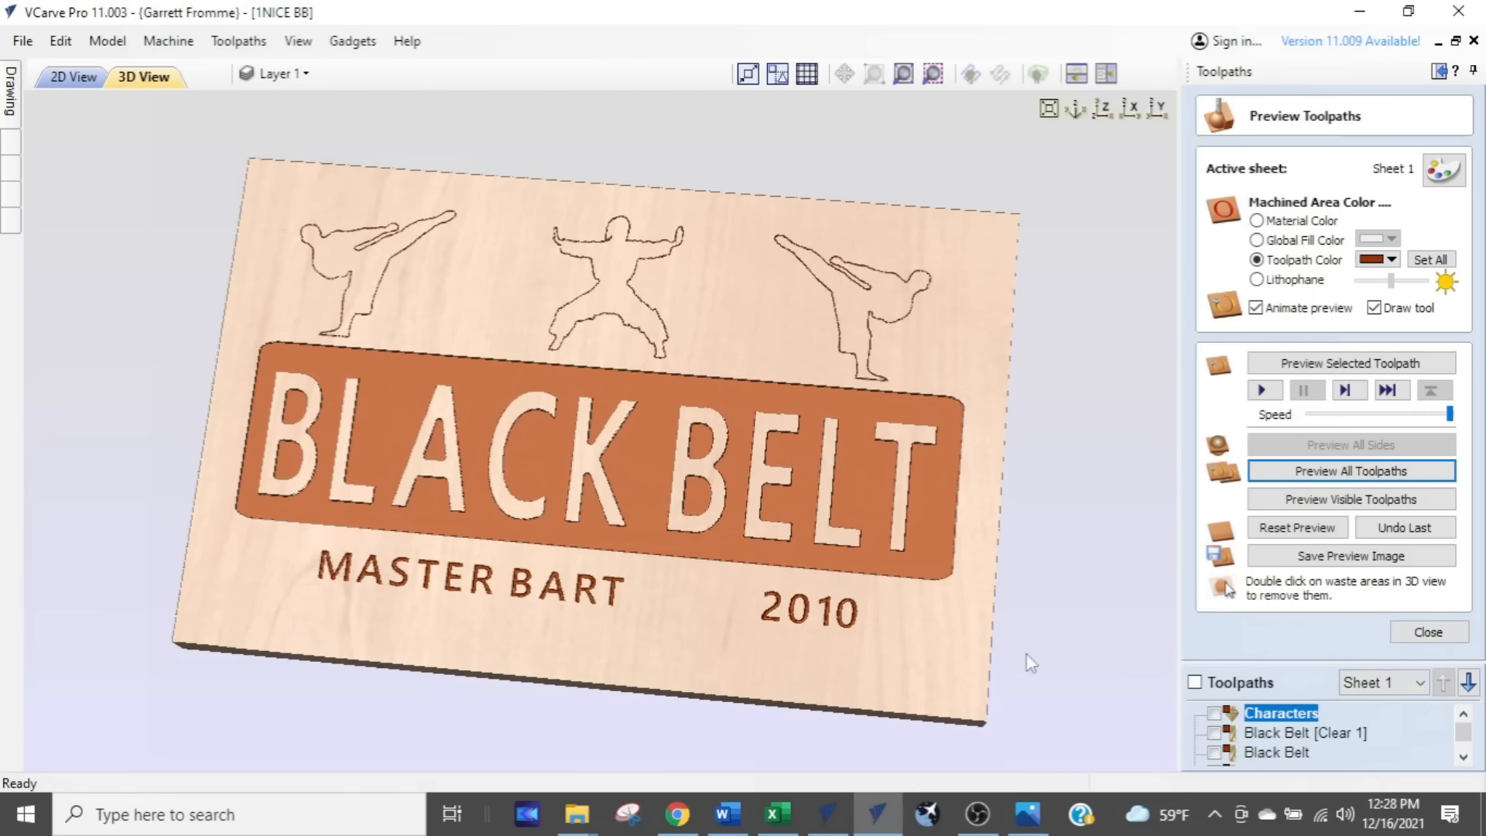
Step: Show the 2D and 3D views side by side and select the inner rounded border around the sign in the drawing
{"action": "left_click", "coordinate": [1106, 74]}
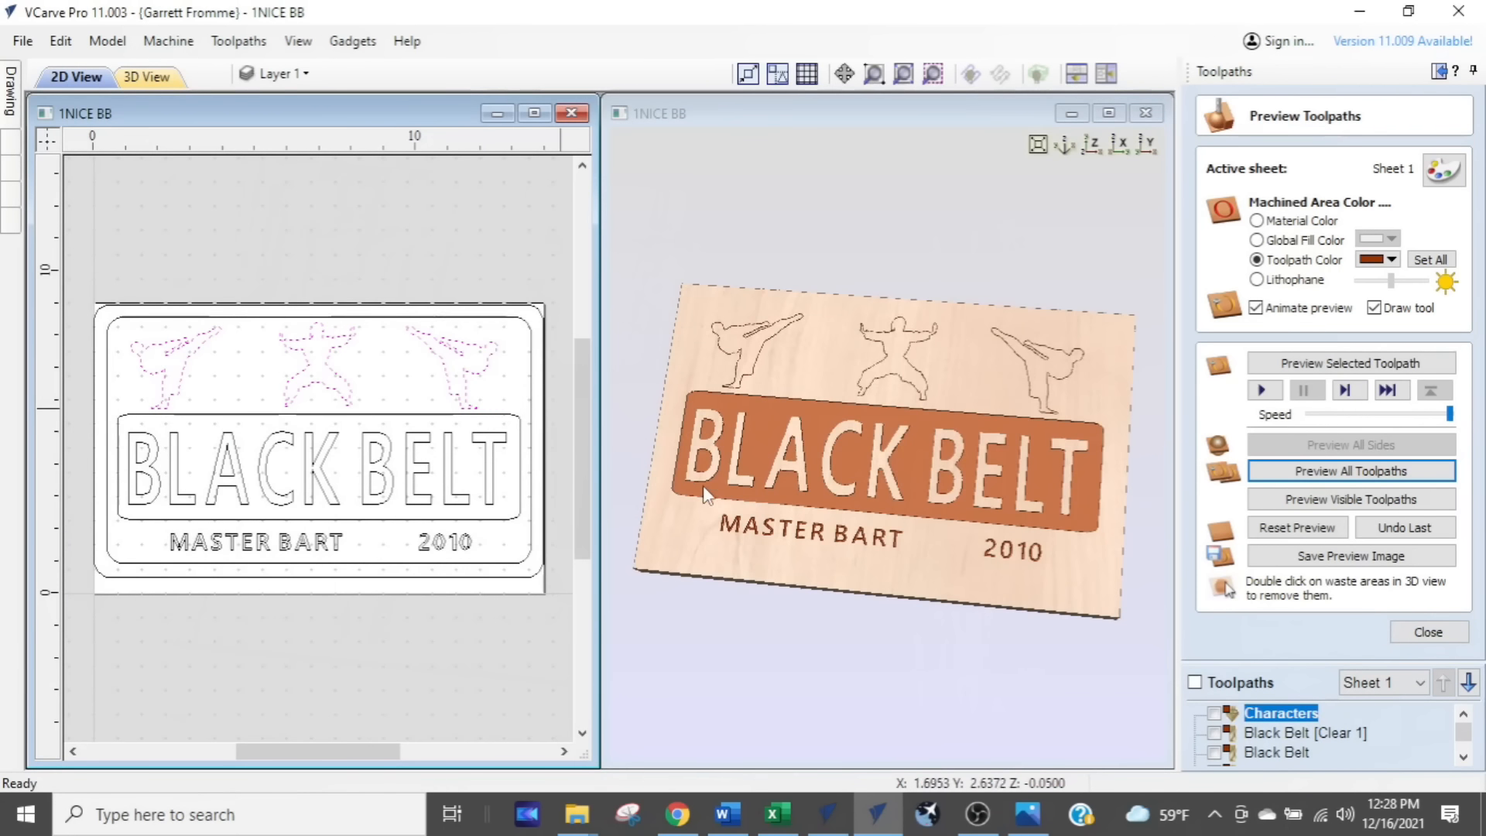
{"action": "scroll", "coordinate": [496, 335], "scroll_direction": "up", "scroll_amount": 3}
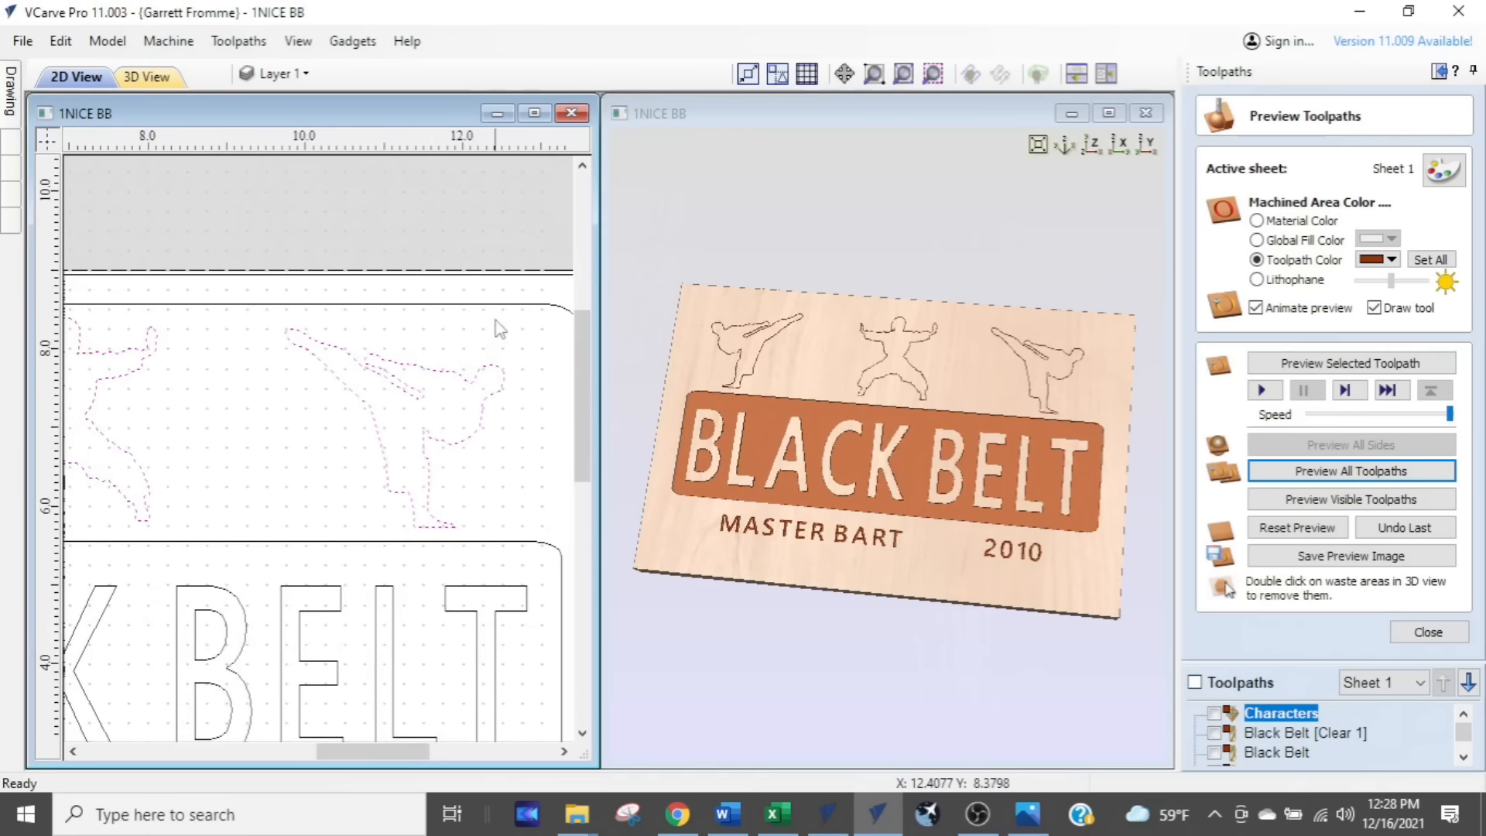
{"action": "scroll", "coordinate": [474, 311], "scroll_direction": "up", "scroll_amount": 2}
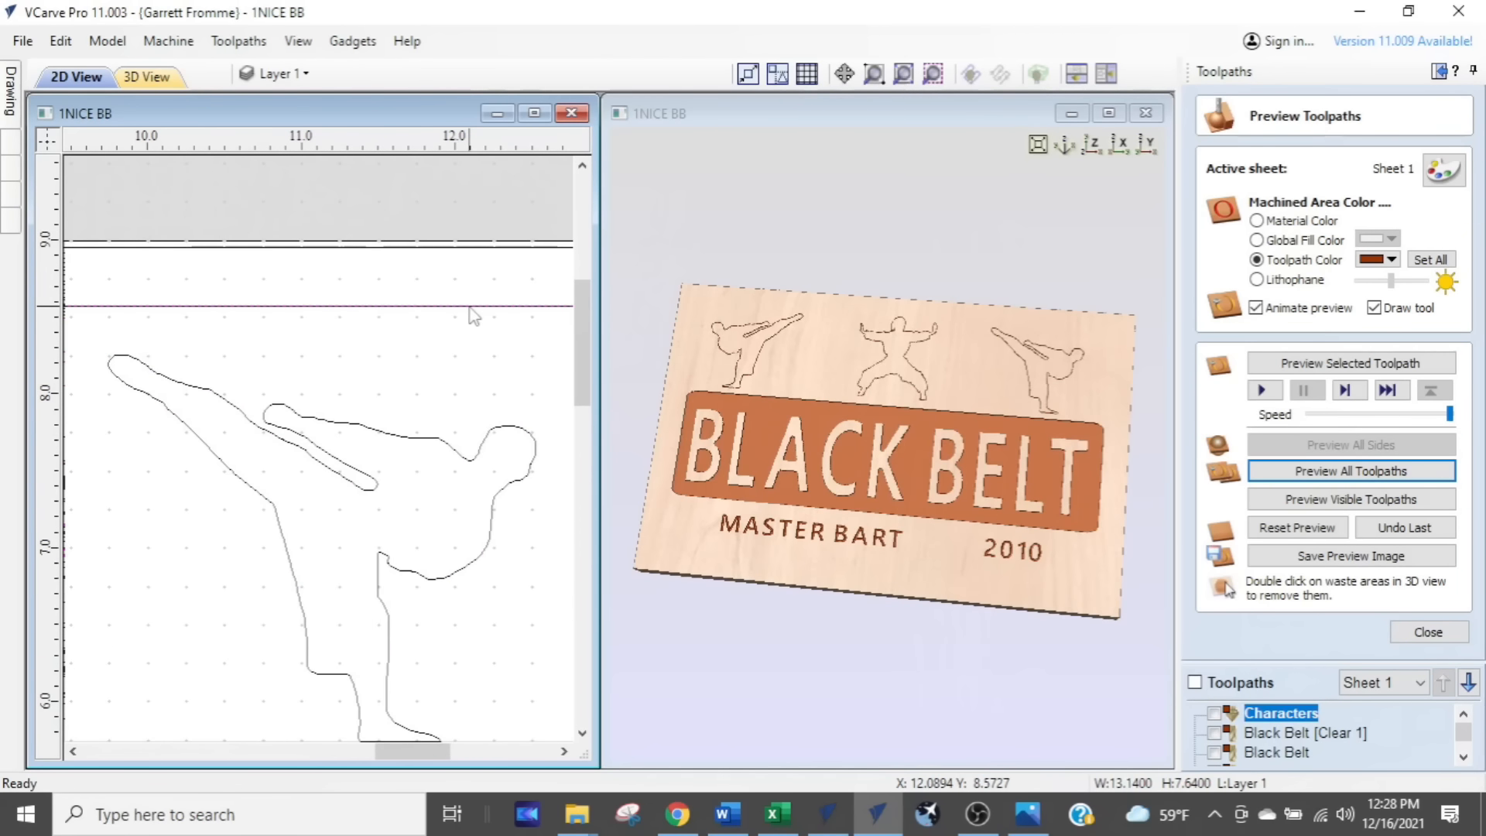
{"action": "scroll", "coordinate": [474, 316], "scroll_direction": "up", "scroll_amount": 2}
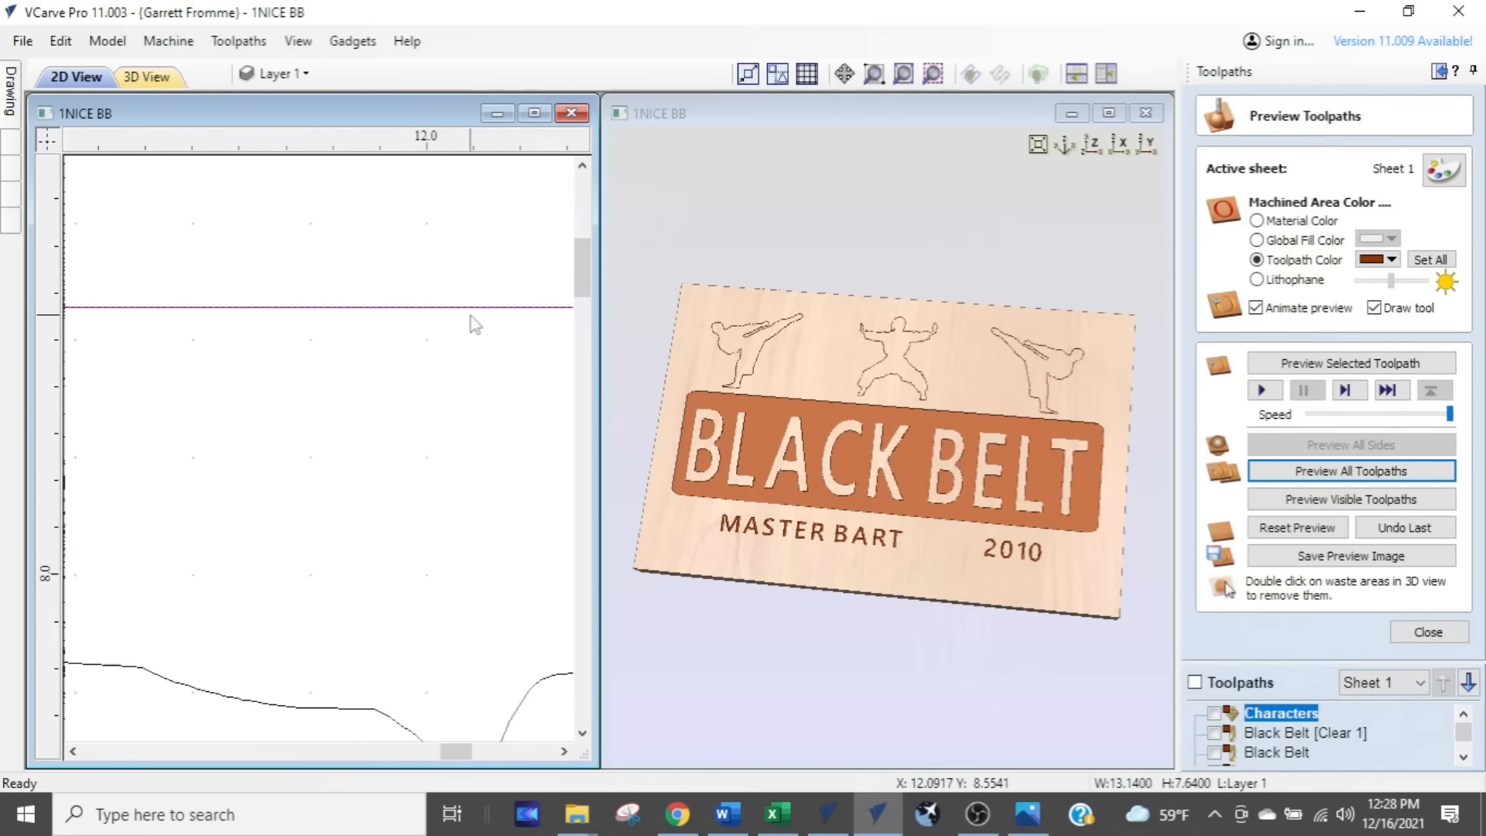
{"action": "scroll", "coordinate": [474, 323], "scroll_direction": "down", "scroll_amount": 4}
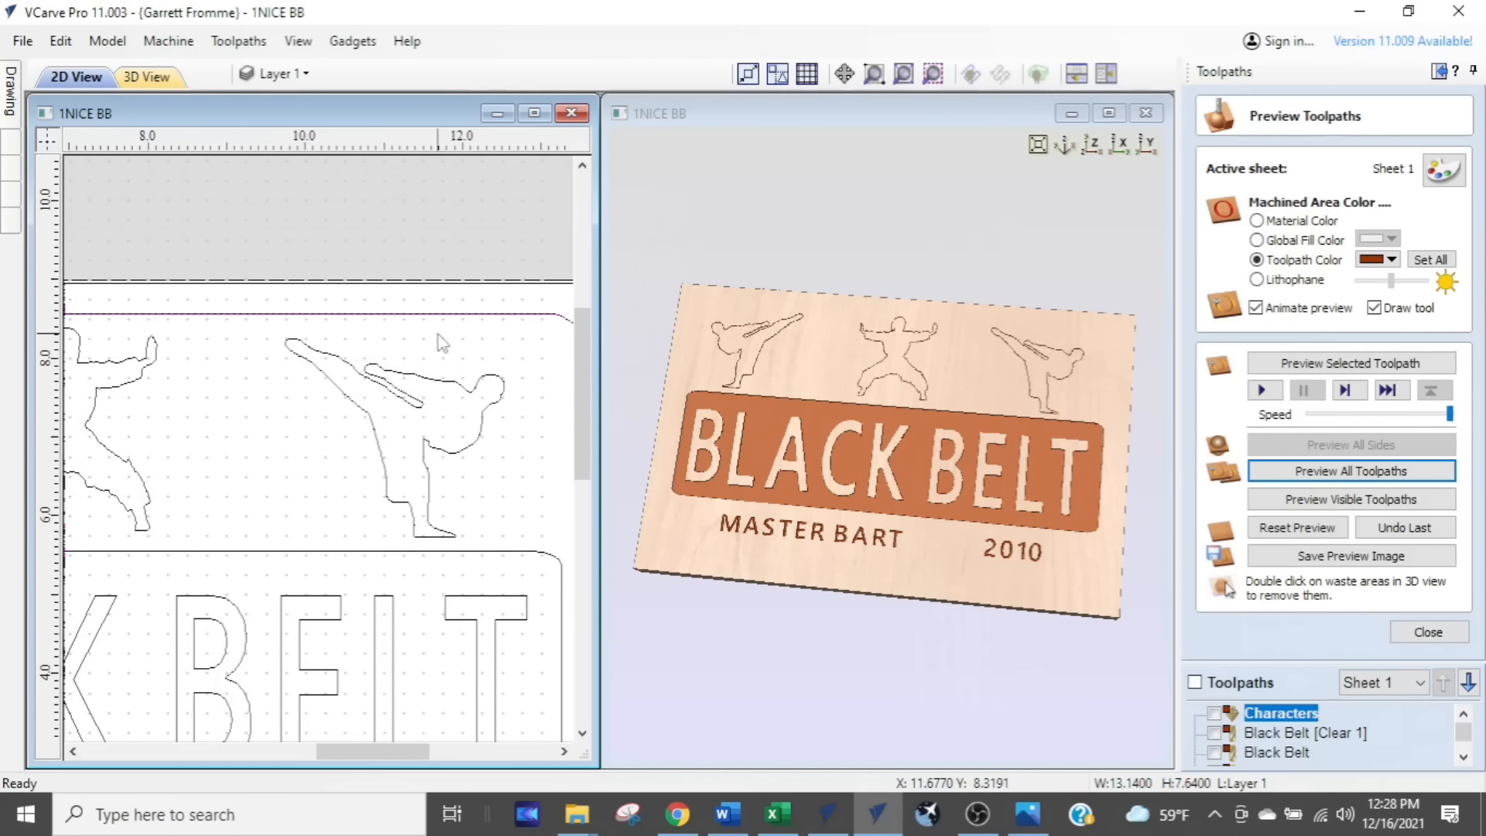
{"action": "left_click", "coordinate": [420, 403]}
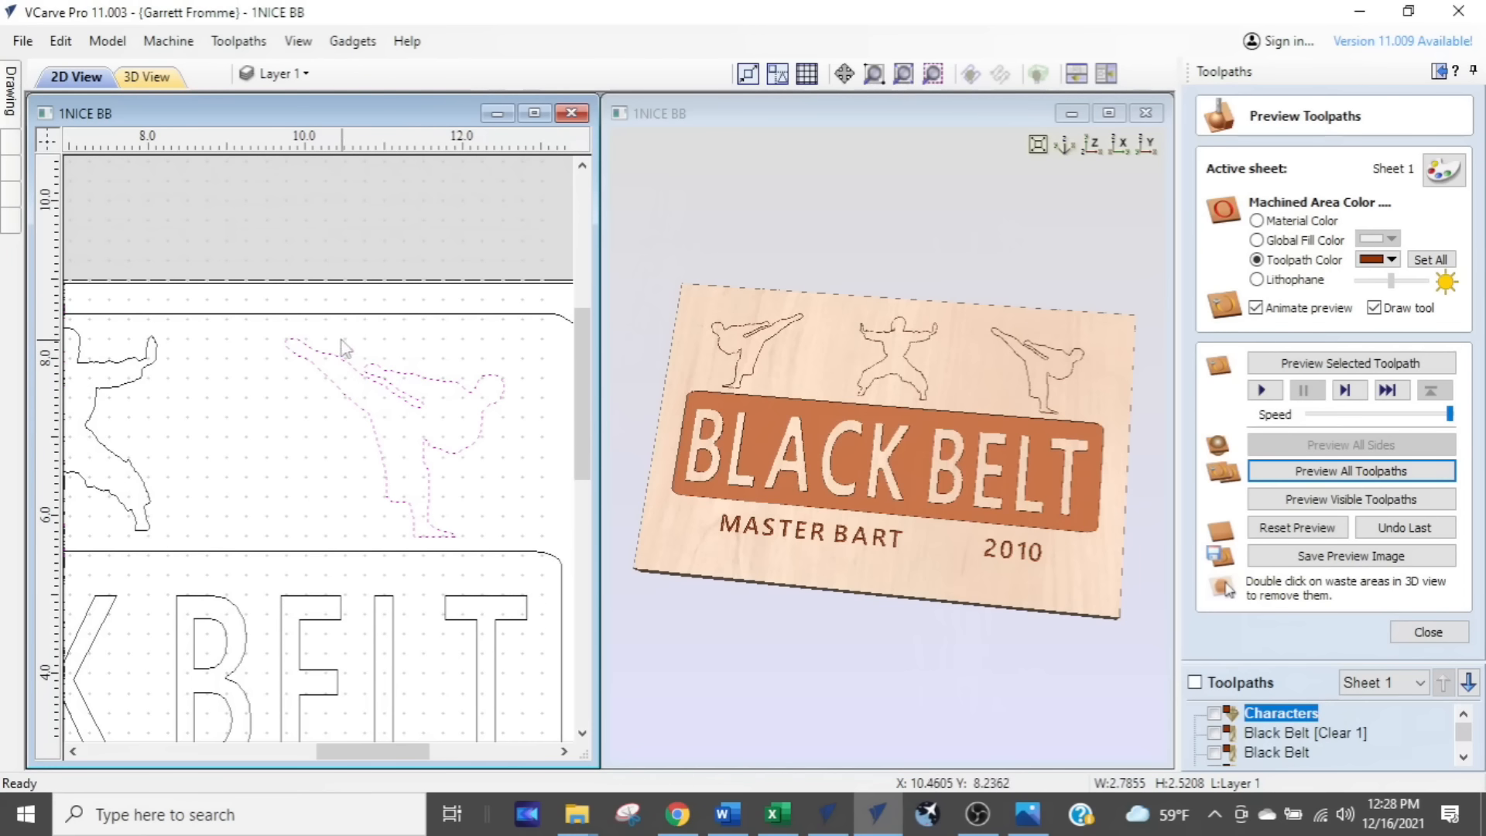
{"action": "left_click", "coordinate": [398, 315]}
{"action": "left_click", "coordinate": [398, 314]}
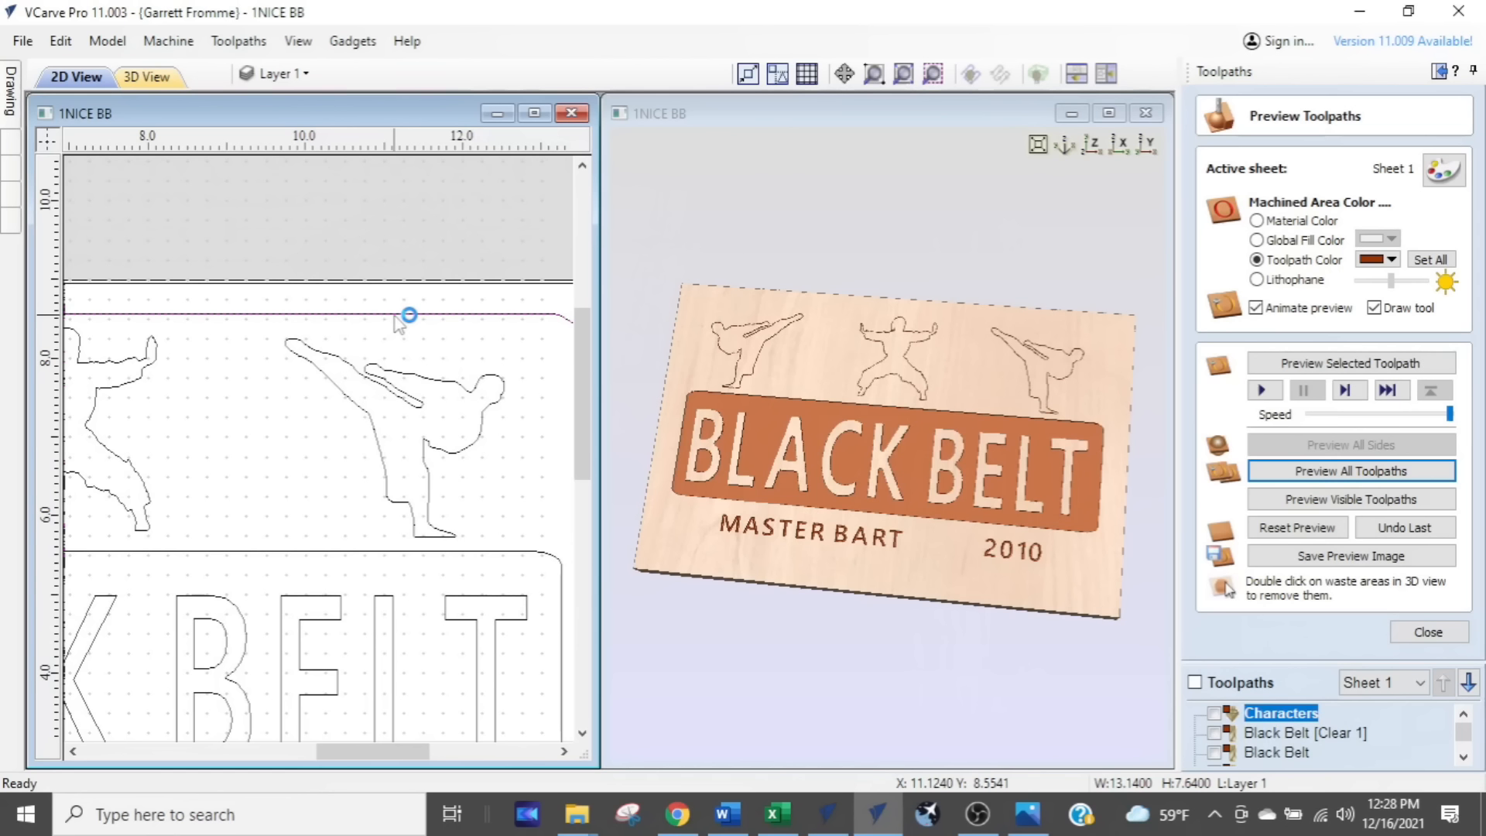
{"action": "left_click", "coordinate": [467, 317]}
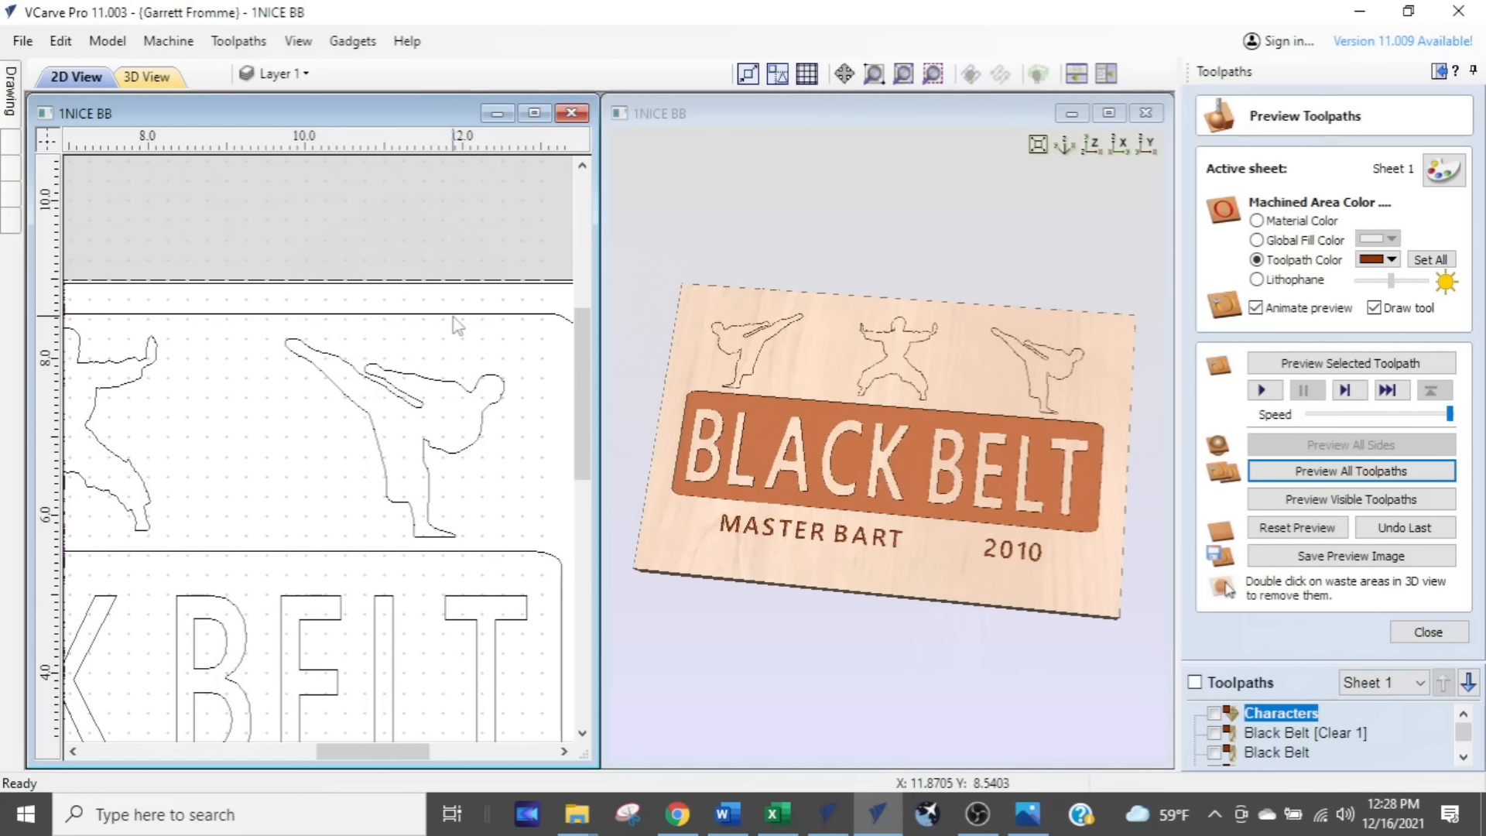
{"action": "left_click", "coordinate": [454, 318]}
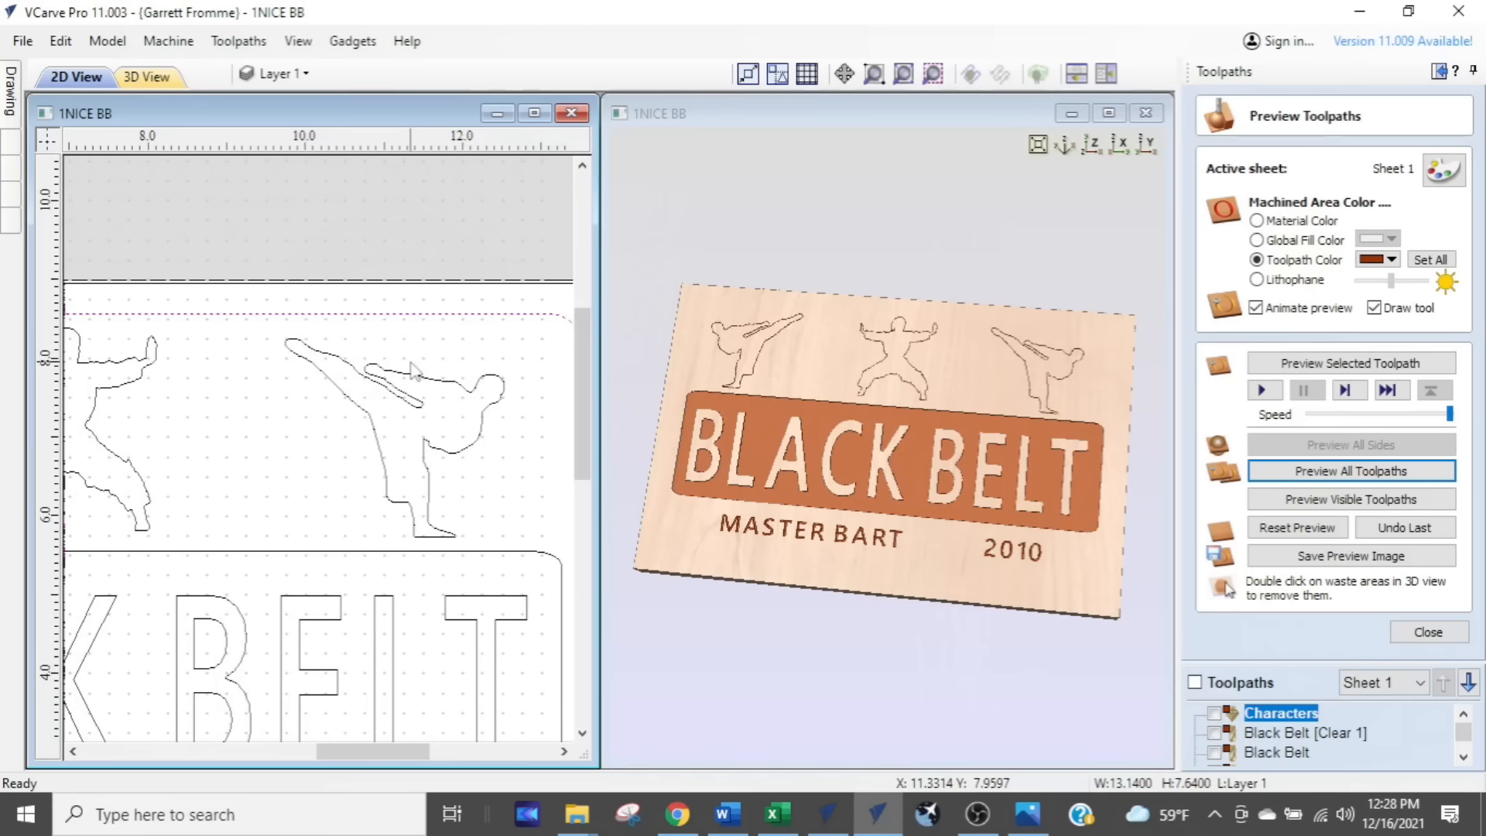
{"action": "scroll", "coordinate": [442, 337], "scroll_direction": "down", "scroll_amount": 2}
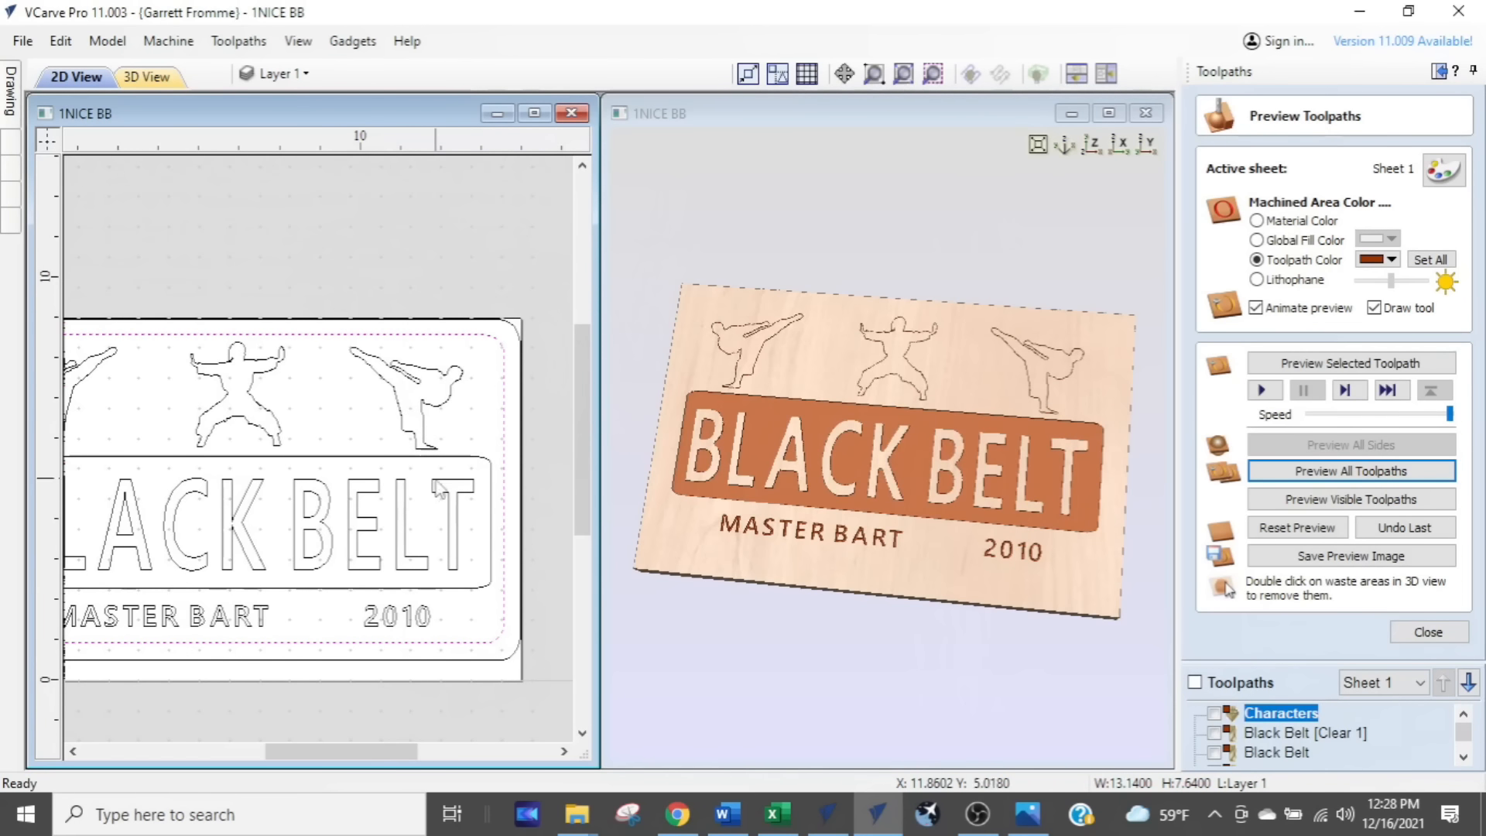
Step: Add the inner rounded border to the karate figures' profile toolpath selection and recalculate the toolpath
{"action": "double_click", "coordinate": [1254, 719]}
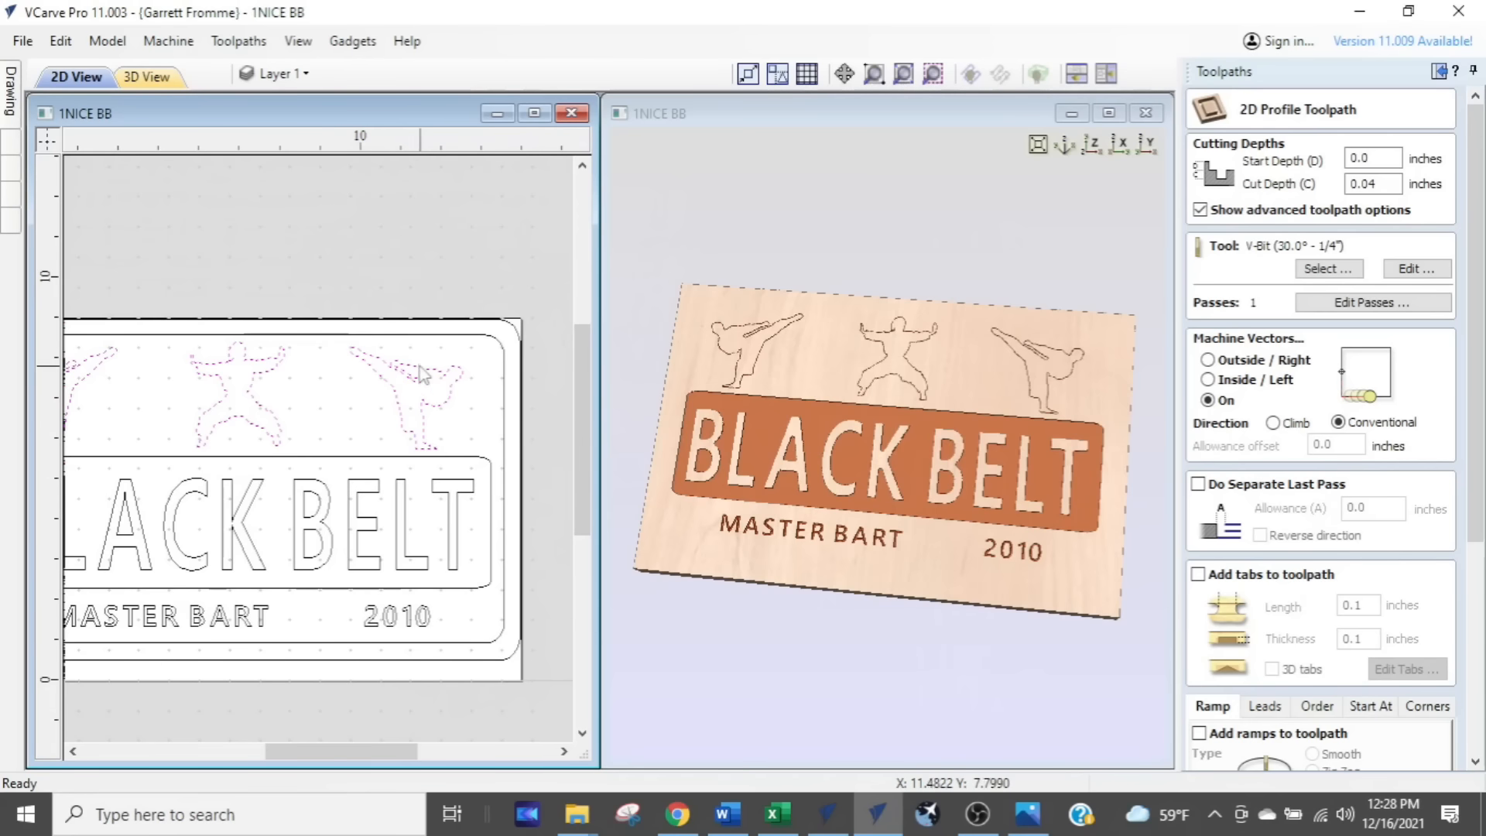
{"action": "left_click", "coordinate": [419, 335], "text": "shift"}
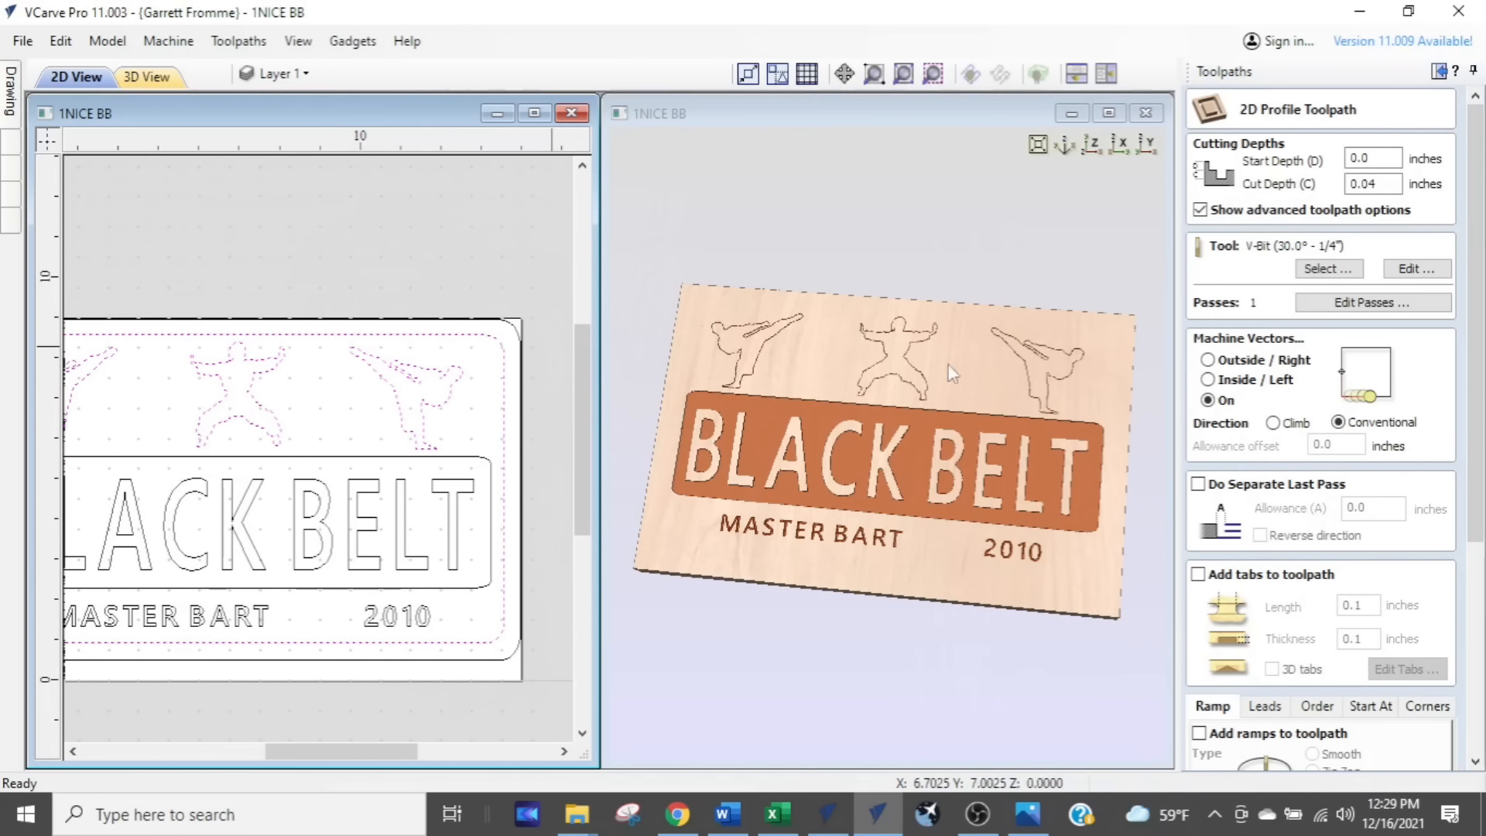
{"action": "left_click_drag", "start_coordinate": [1474, 407], "coordinate": [1475, 621]}
{"action": "left_click", "coordinate": [1227, 757]}
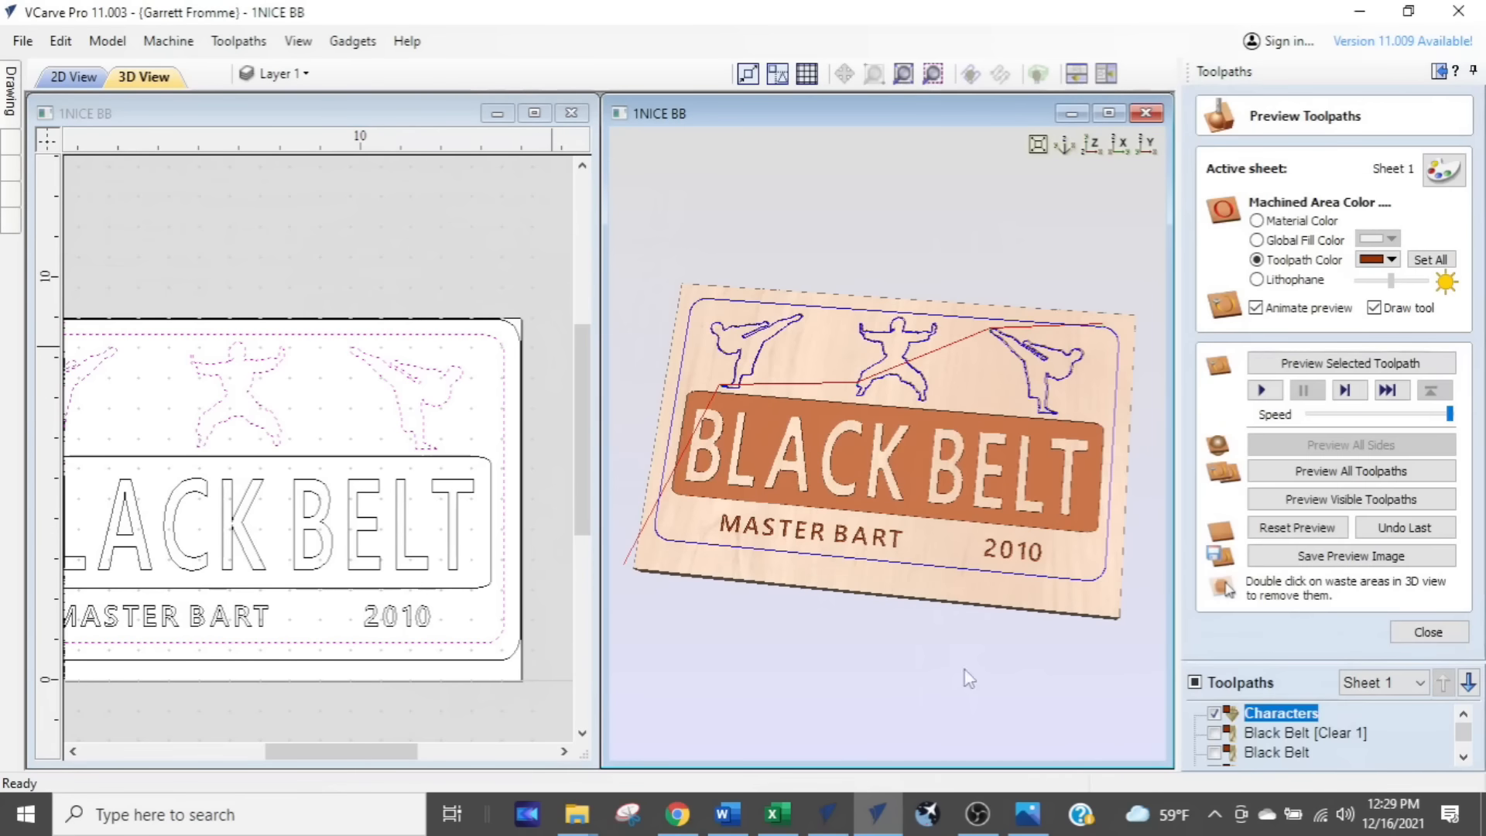
Step: Simulate all toolpaths, inspect the sign with its border in 3D, and close the preview
{"action": "left_click", "coordinate": [1313, 474]}
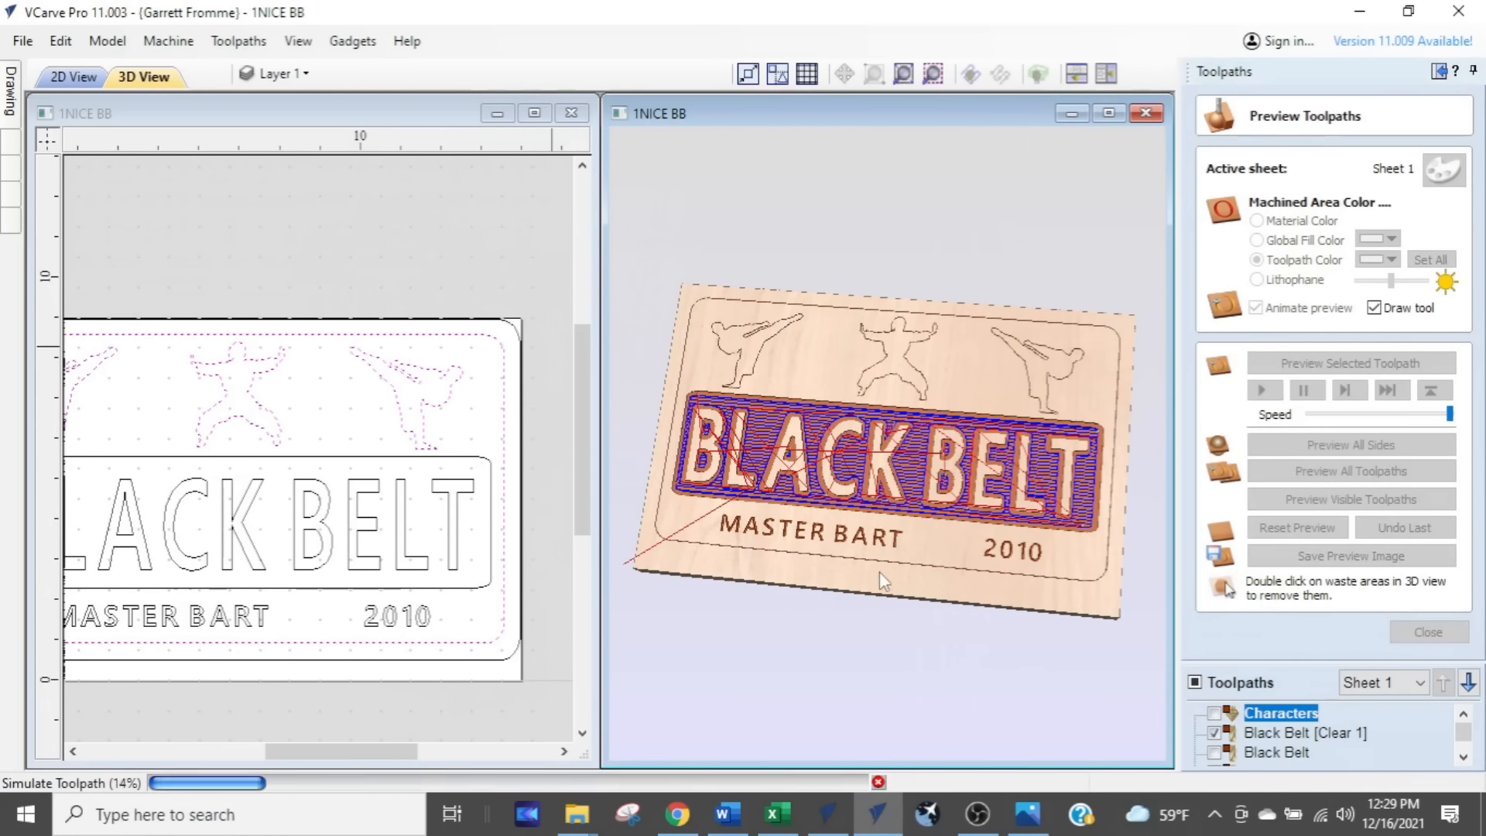
{"action": "left_click", "coordinate": [941, 338]}
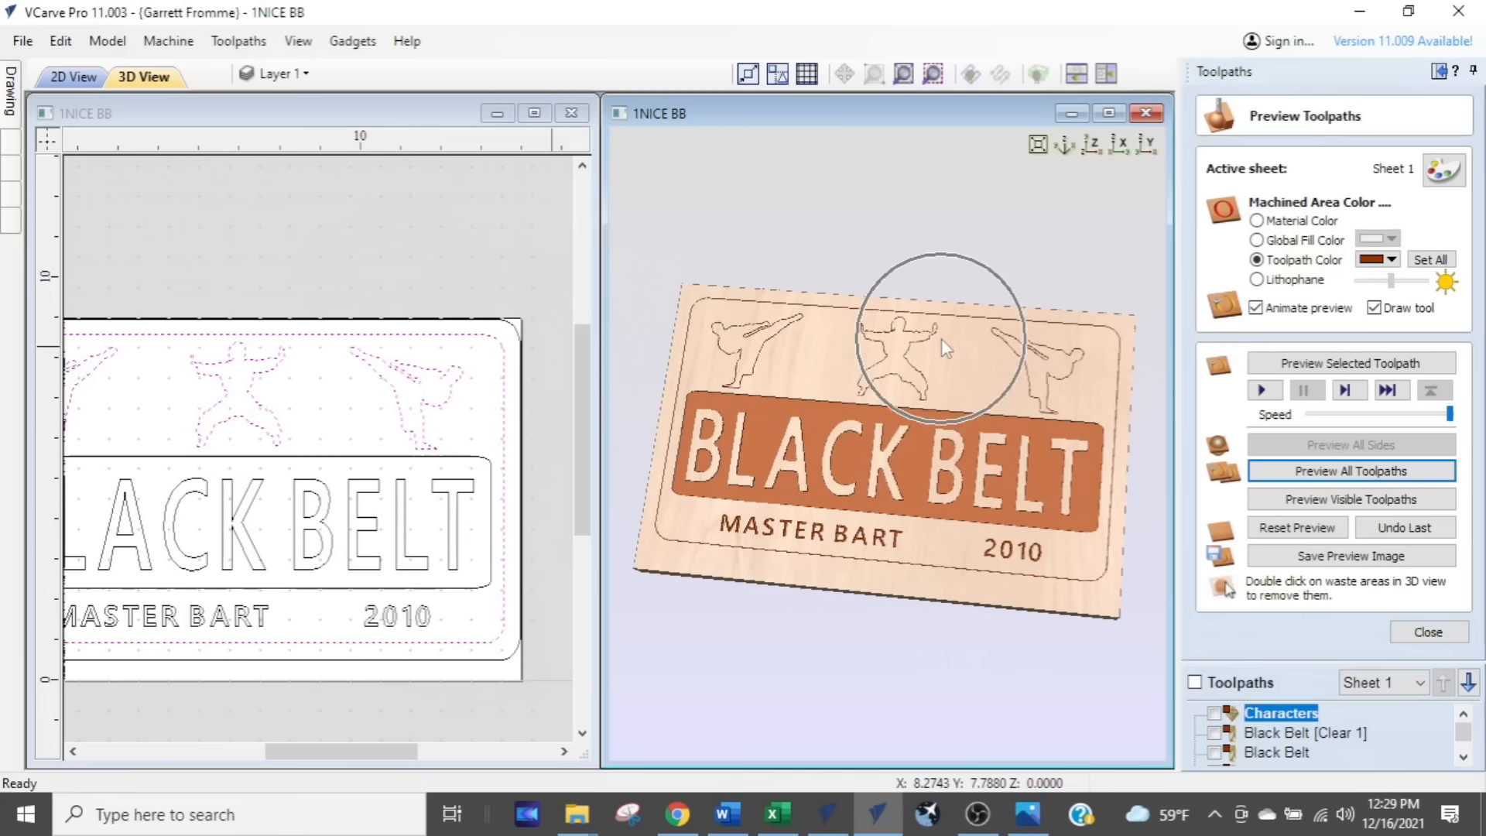
{"action": "left_click", "coordinate": [954, 330]}
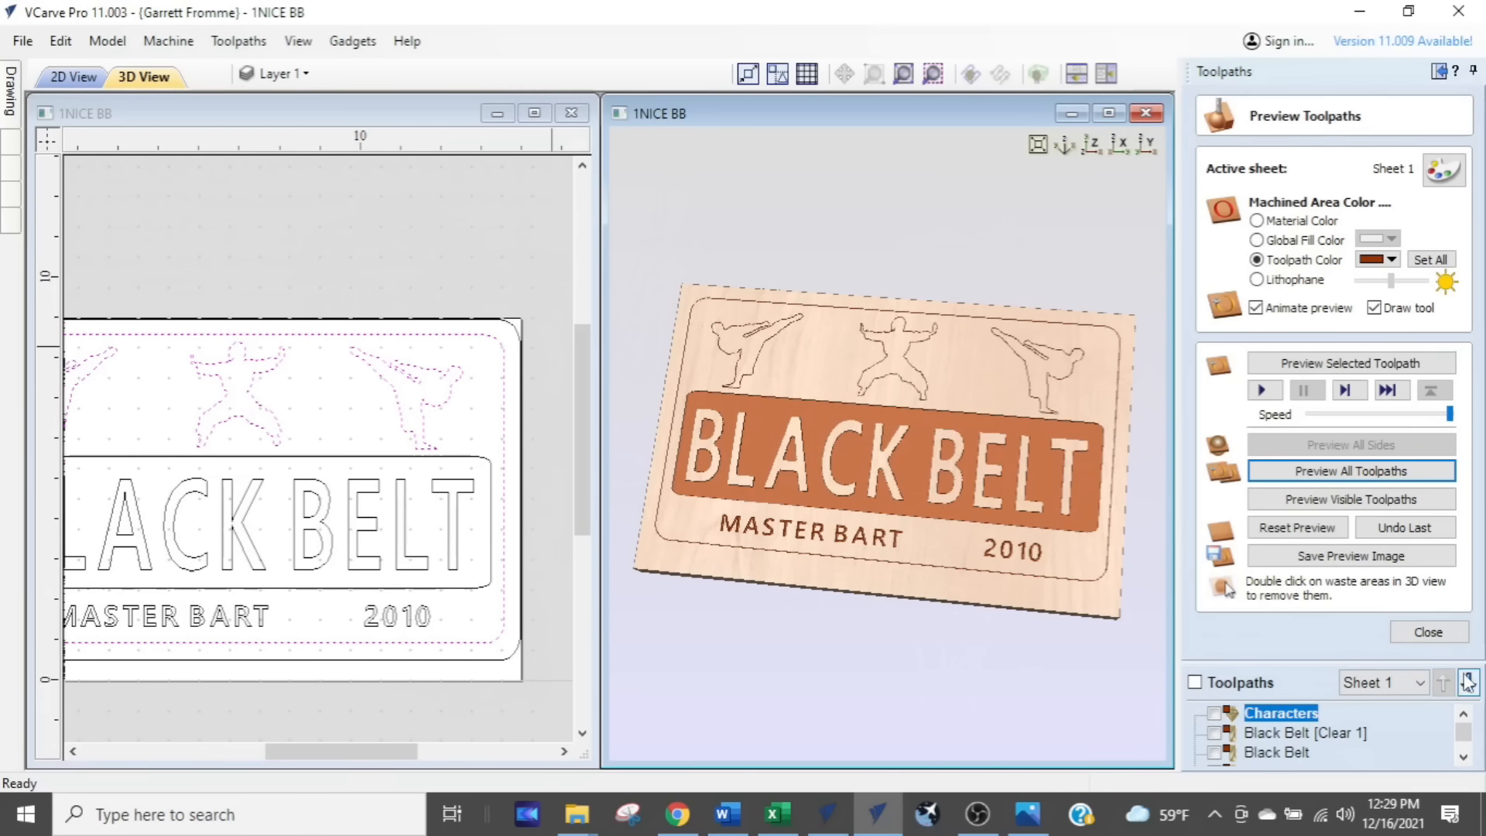
{"action": "left_click", "coordinate": [1429, 633]}
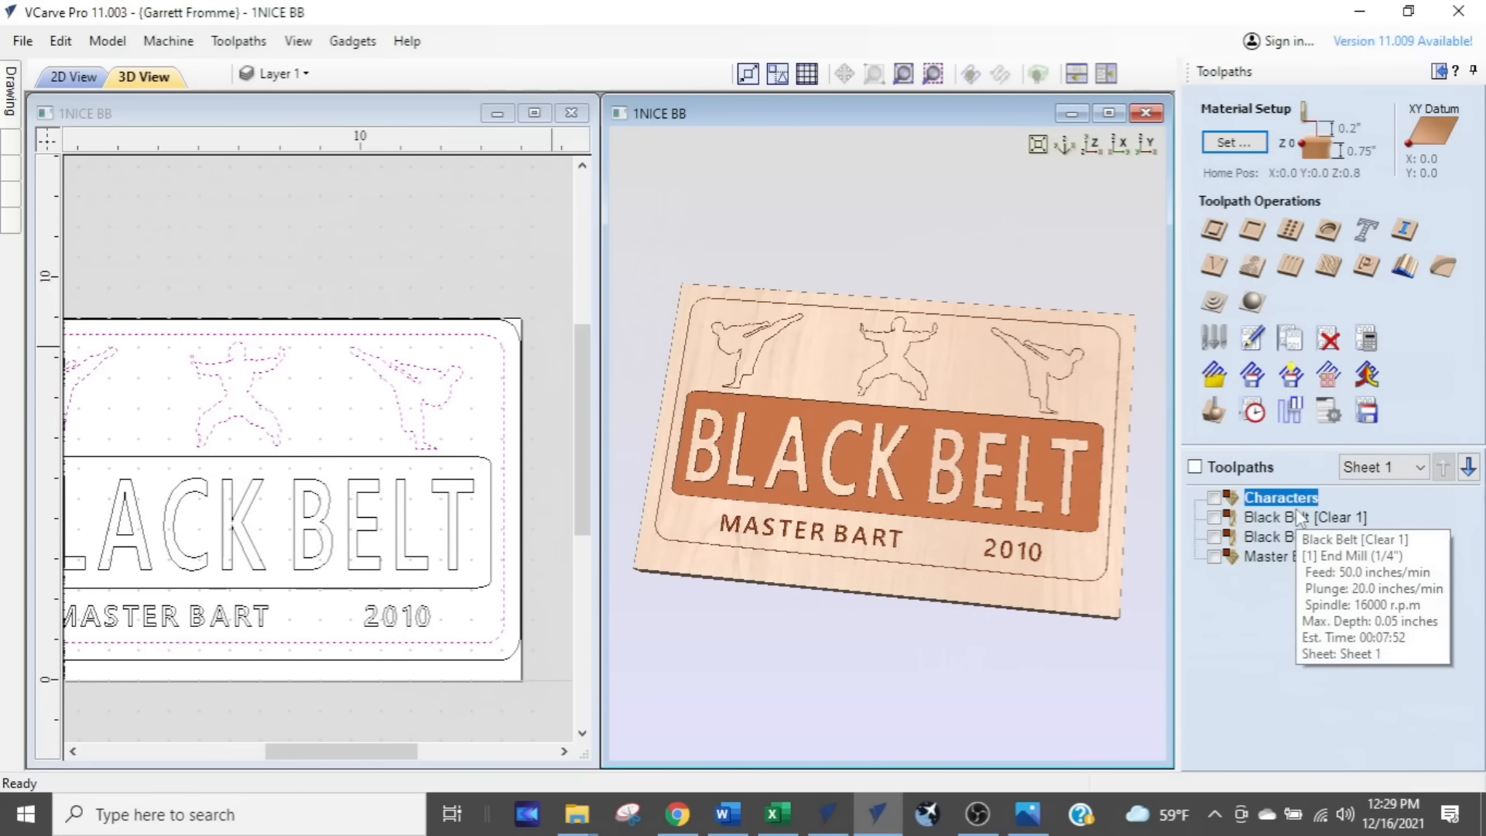
Step: Rename the Characters toolpath as Characters 30V
{"action": "left_click", "coordinate": [1282, 575]}
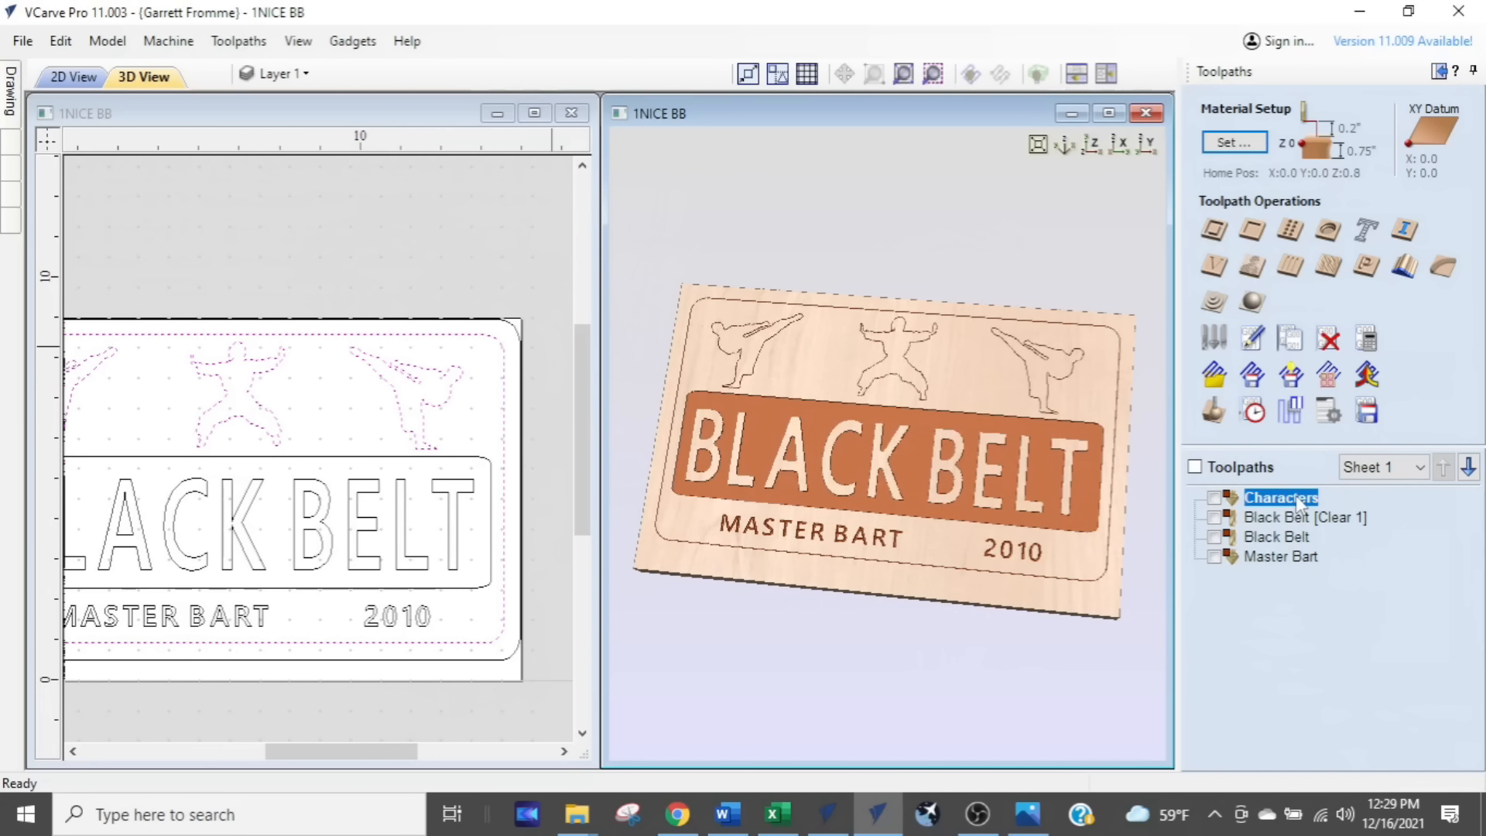
{"action": "mouse_move", "coordinate": [1298, 501]}
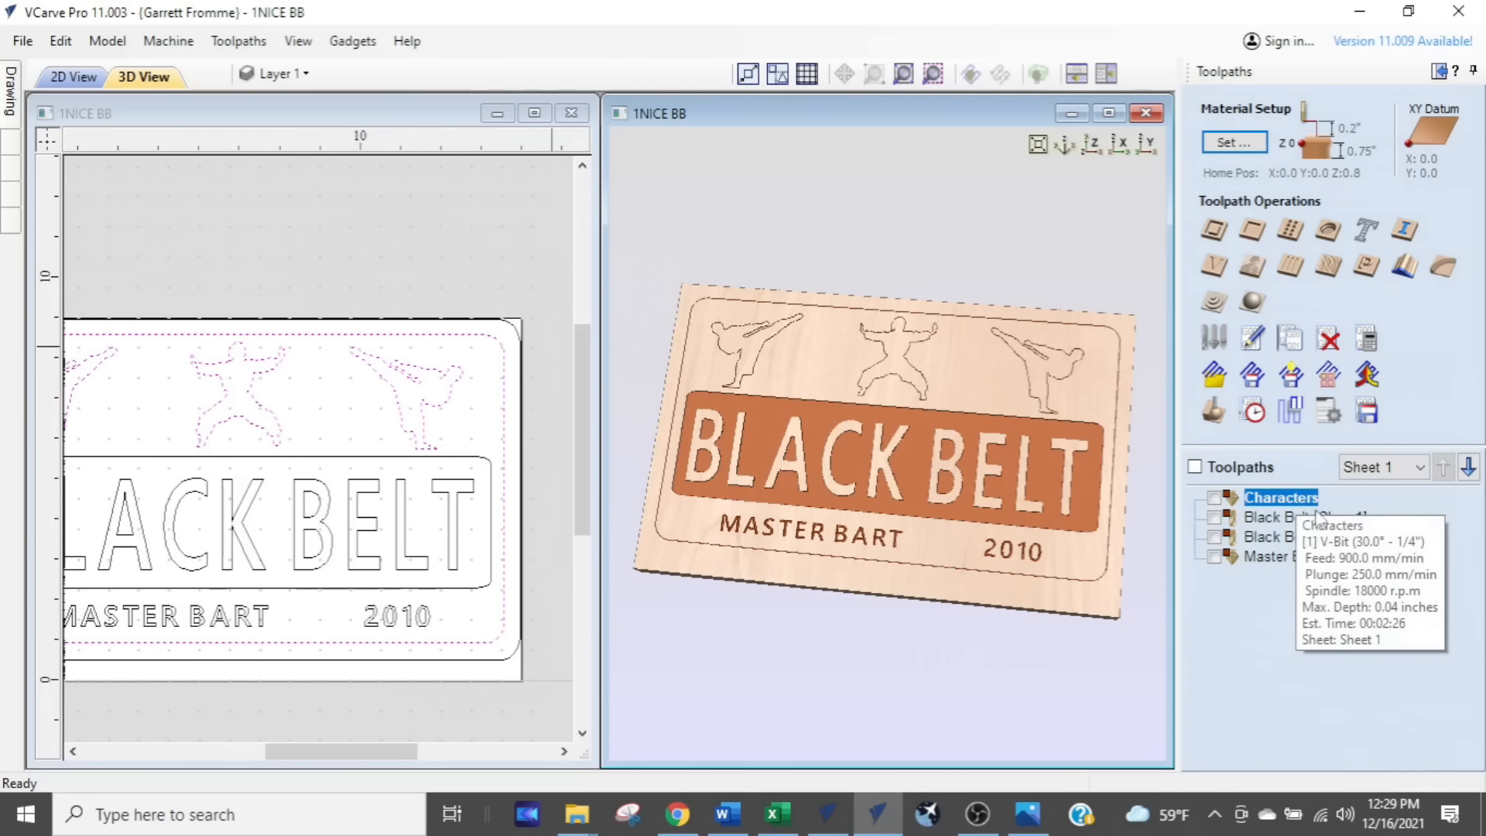
{"action": "right_click", "coordinate": [1291, 508]}
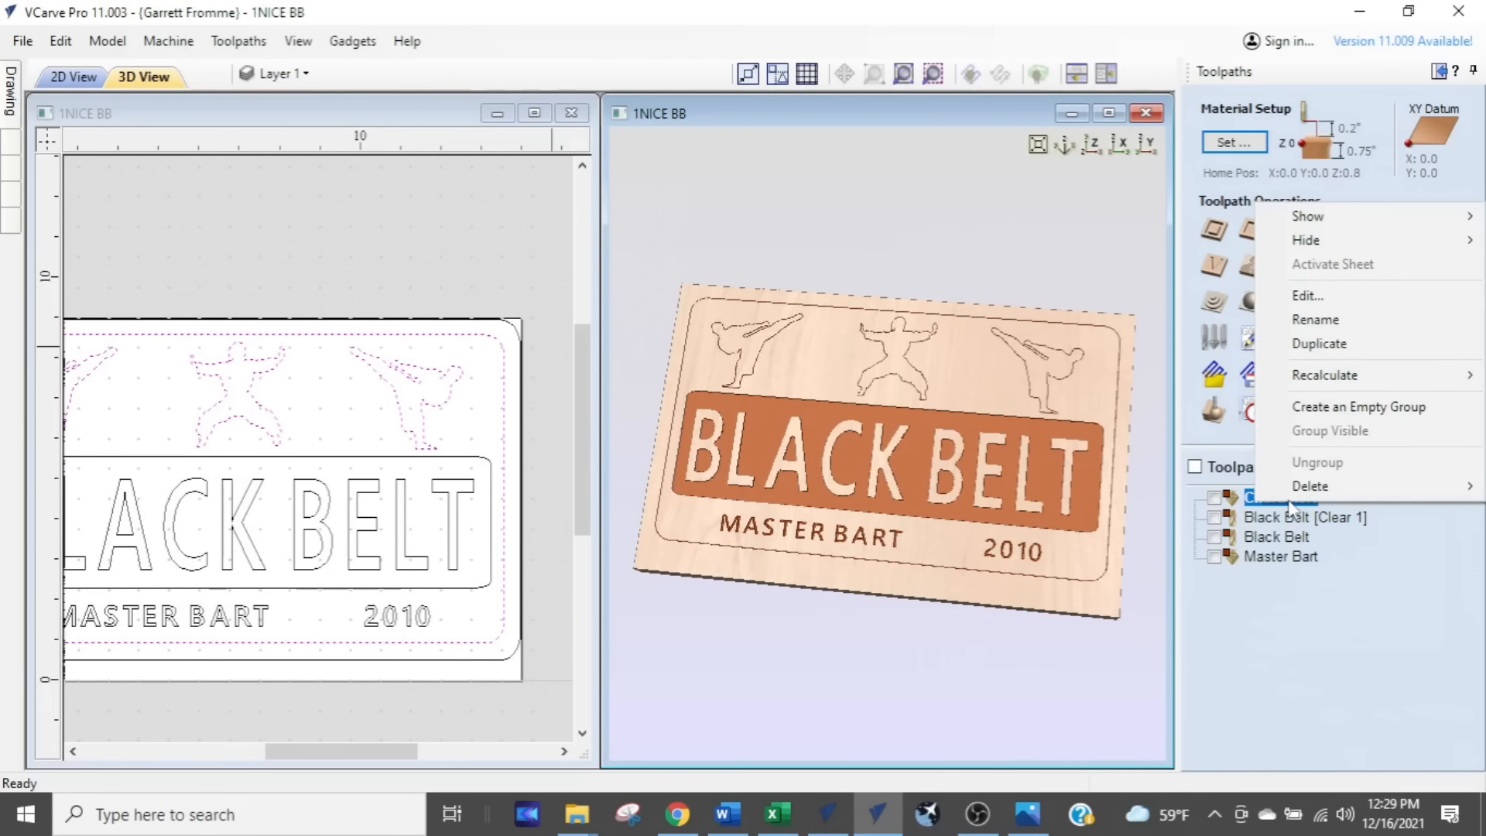
{"action": "left_click", "coordinate": [1320, 319]}
{"action": "key", "text": "End"}
{"action": "type", "text": "30V"}
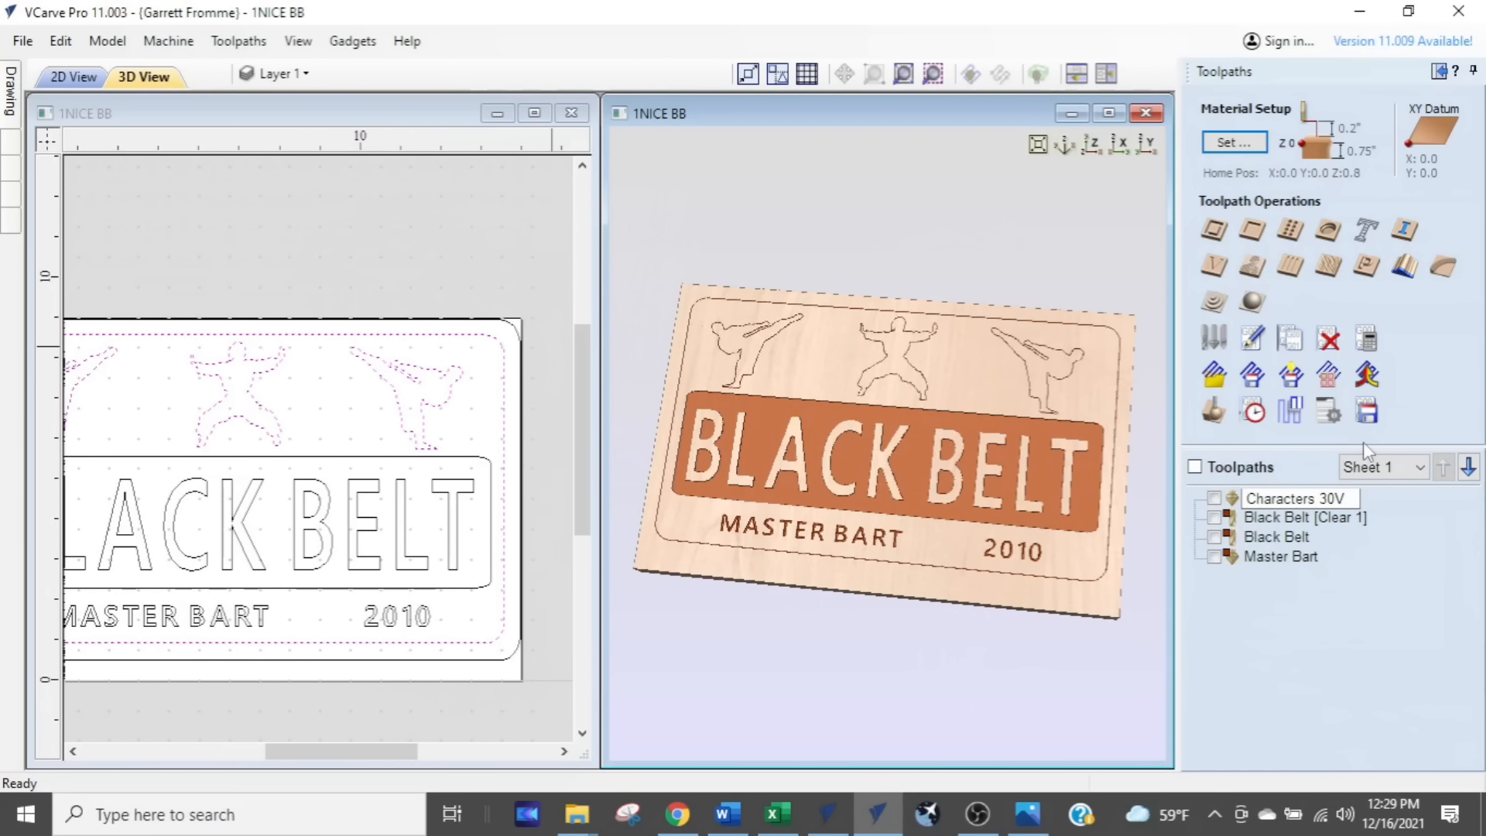
{"action": "left_click", "coordinate": [1250, 657]}
Step: Rename the Black Belt [Clear 1] toolpath as Black Belt 1 14EM
{"action": "mouse_move", "coordinate": [1277, 524]}
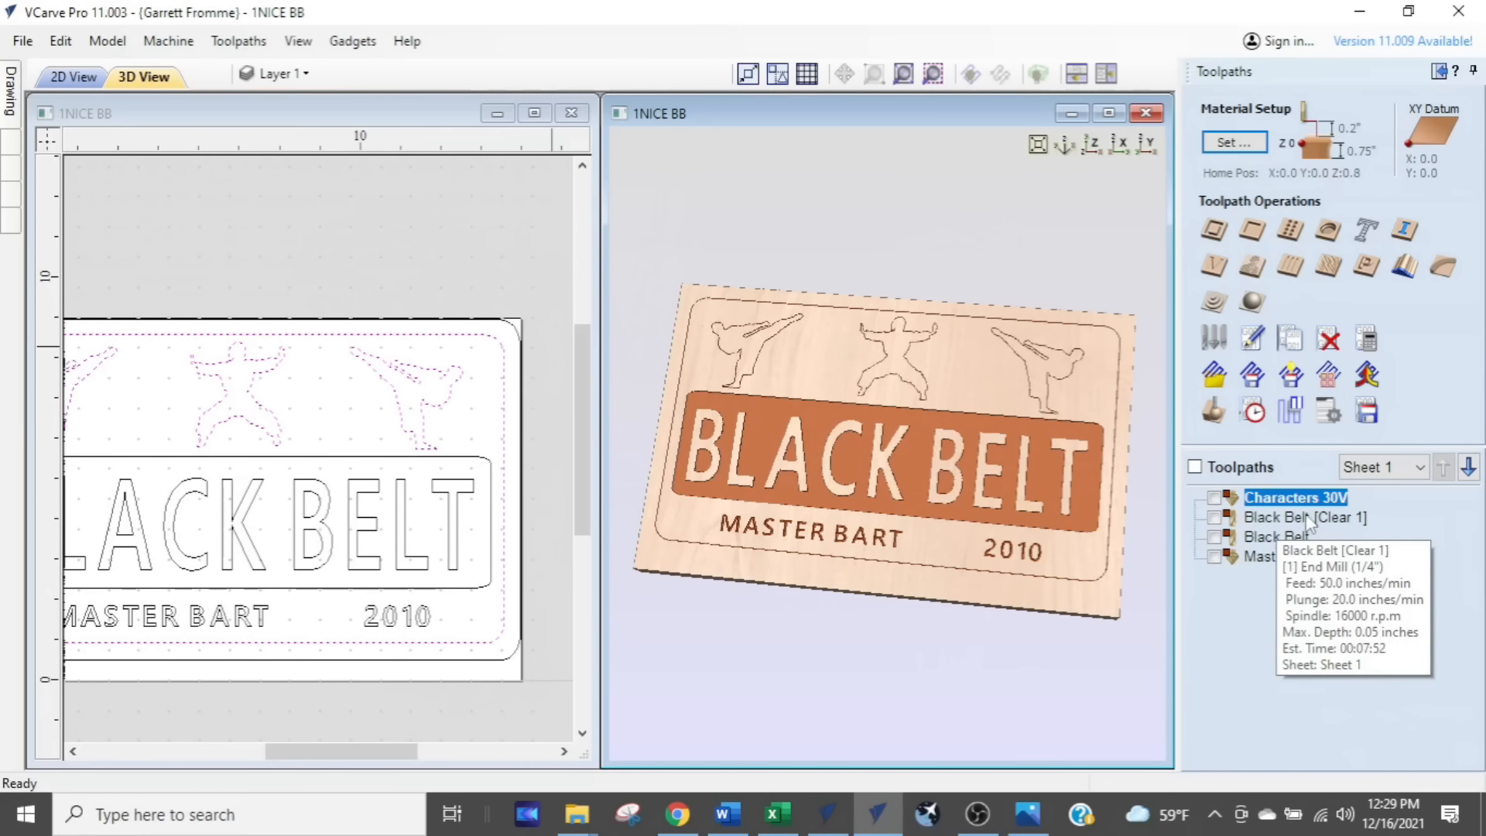
{"action": "right_click", "coordinate": [1309, 519]}
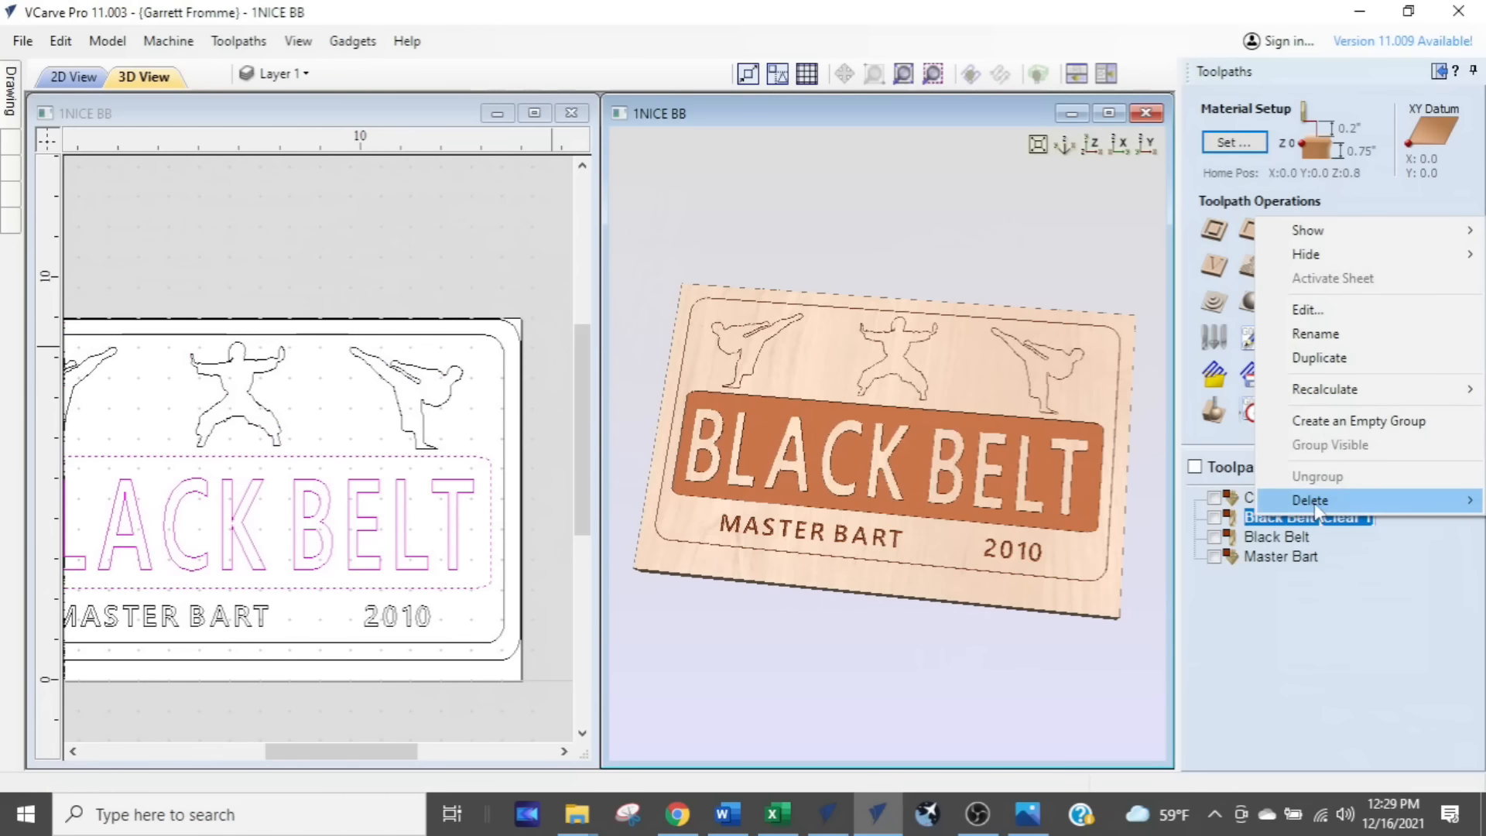
{"action": "left_click", "coordinate": [1327, 339]}
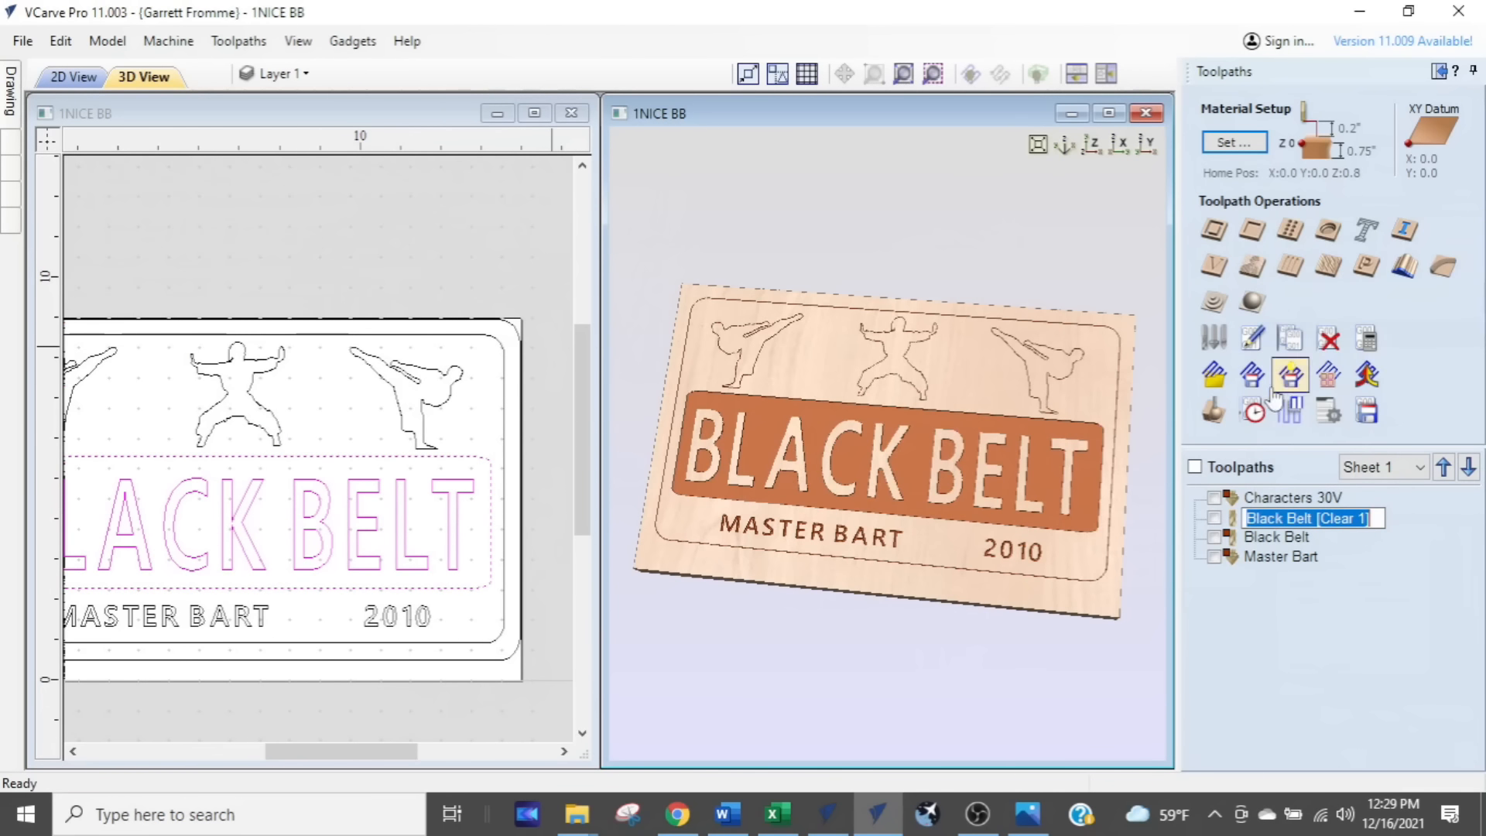
{"action": "key", "text": "End"}
{"action": "key", "text": "BackSpace"}
{"action": "key", "text": "BackSpace"}
{"action": "key", "text": "BackSpace"}
{"action": "key", "text": "BackSpace"}
{"action": "key", "text": "BackSpace"}
{"action": "key", "text": "BackSpace"}
{"action": "key", "text": "BackSpace"}
{"action": "key", "text": "BackSpace"}
{"action": "key", "text": "BackSpace"}
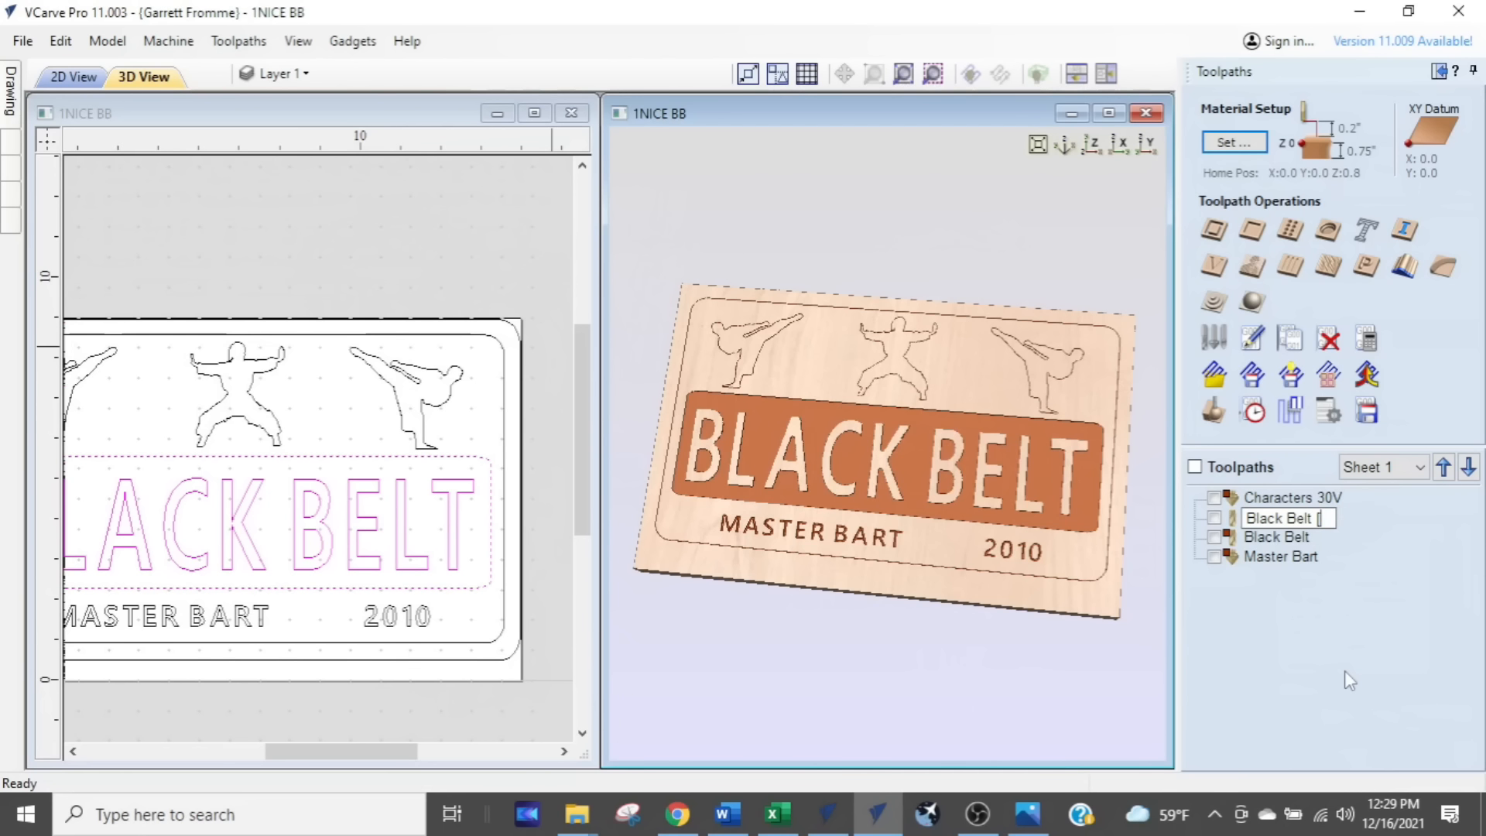
{"action": "type", "text": "1 14EM"}
{"action": "key", "text": "Return"}
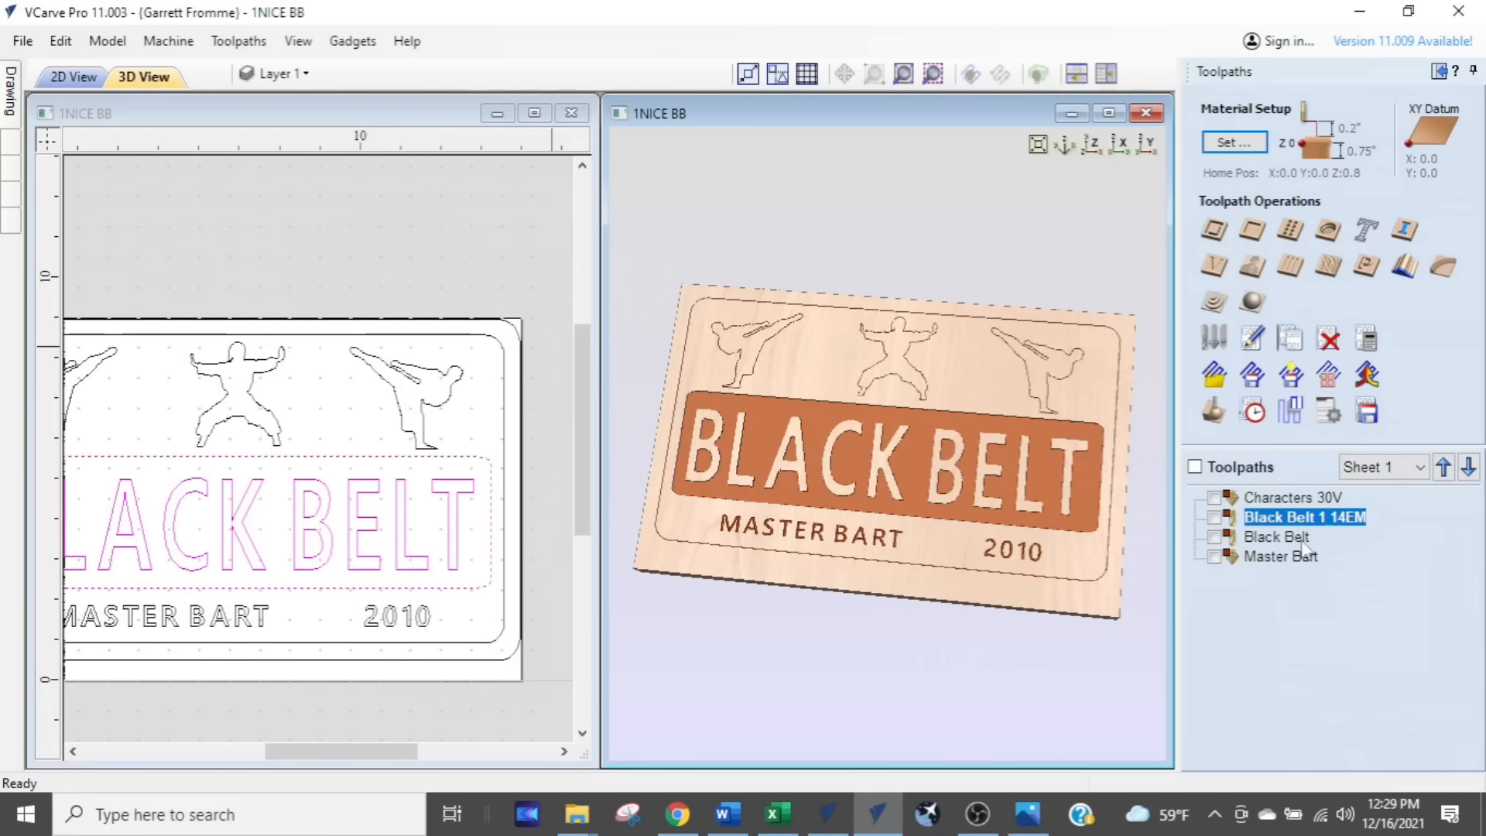
Step: Rename the Black Belt toolpath as Black Belt 2 18EM
{"action": "right_click", "coordinate": [1253, 537]}
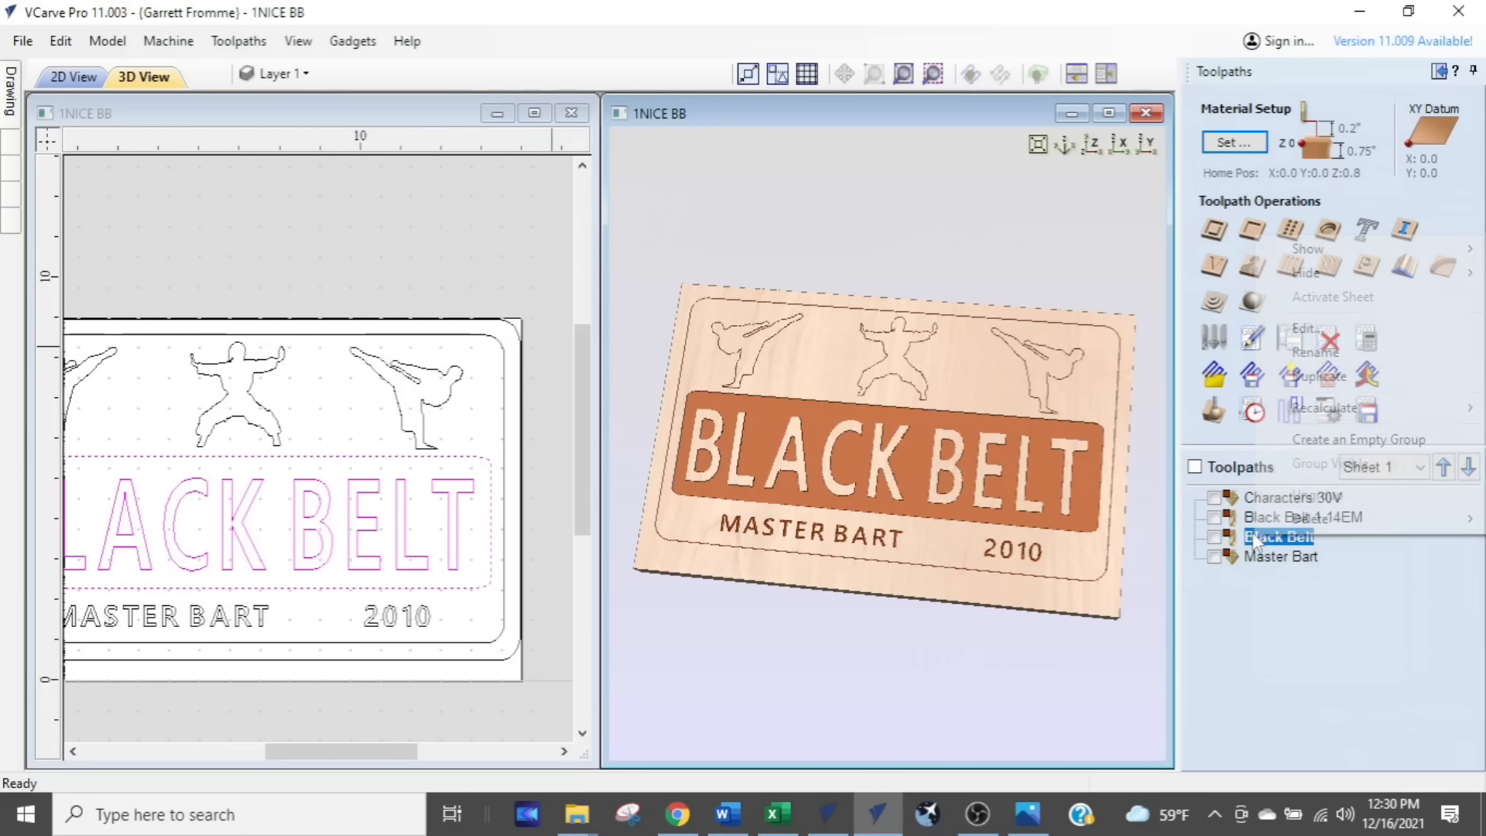
{"action": "left_click", "coordinate": [1313, 353]}
{"action": "key", "text": "End"}
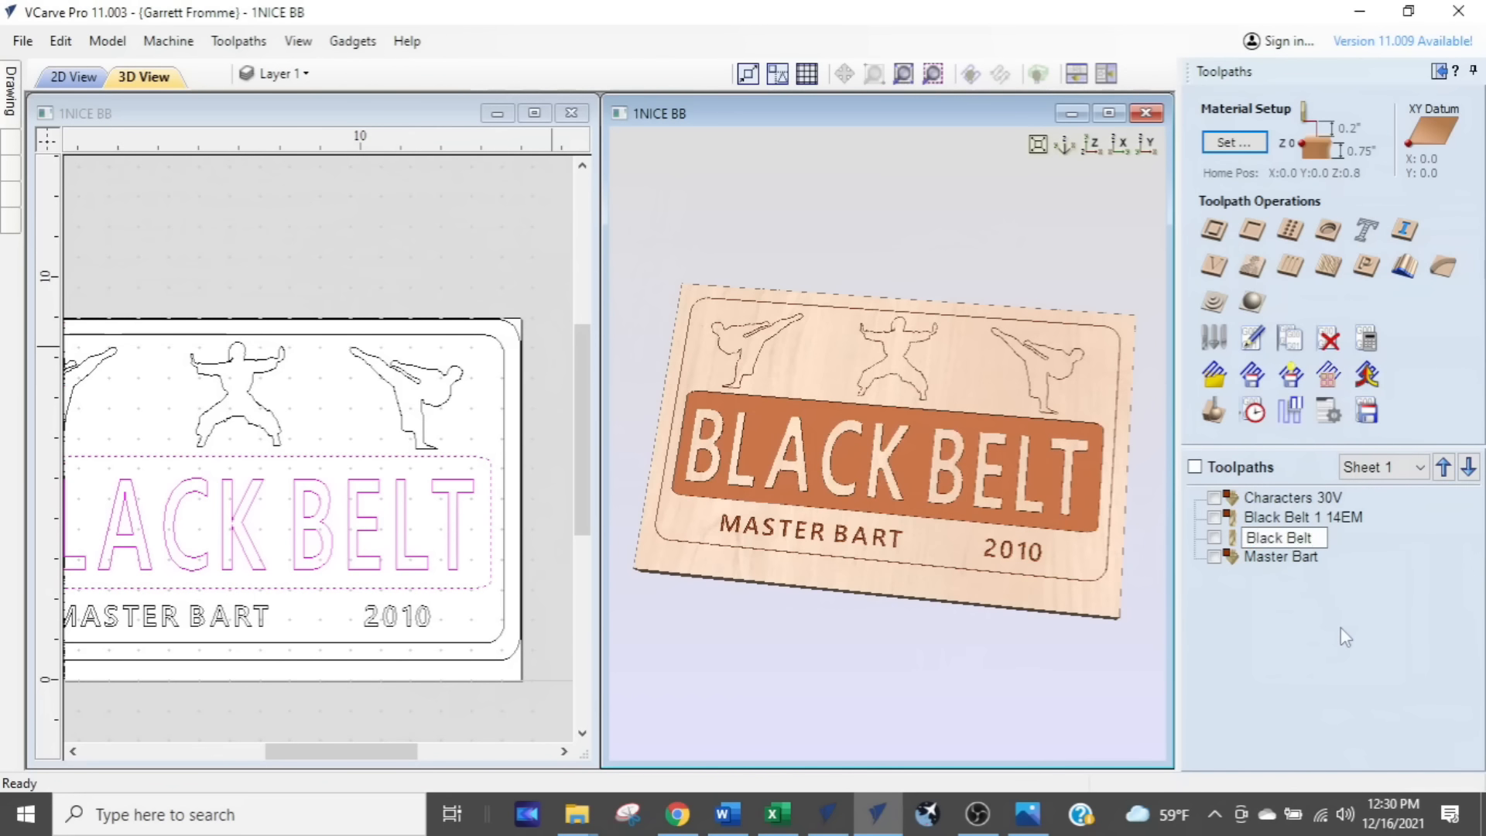
{"action": "type", "text": "2 18EM"}
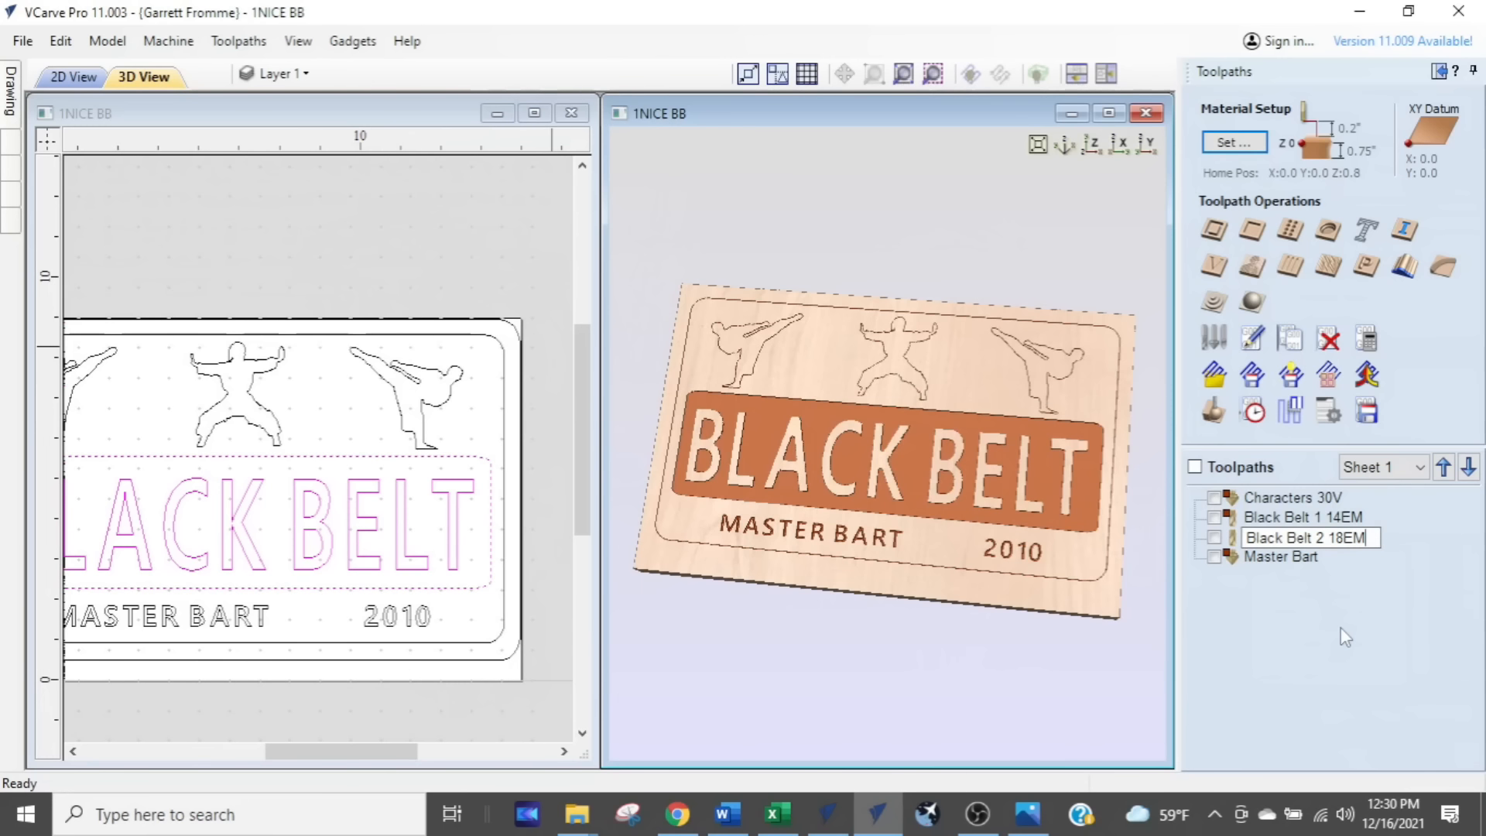
{"action": "key", "text": "Return"}
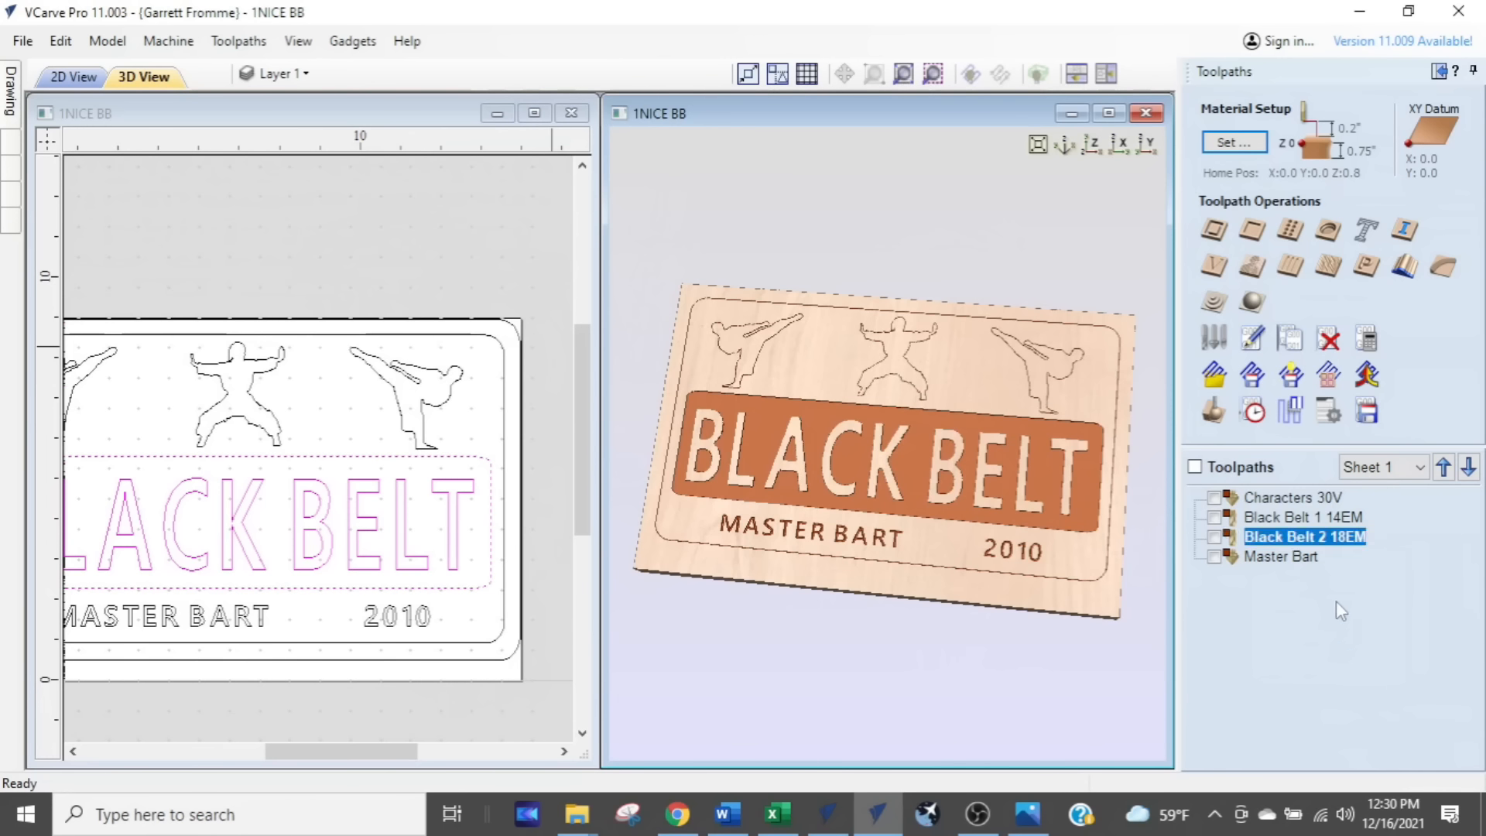
Step: Append 90V to the name of the small lettering's V-carve toolpath
{"action": "left_click", "coordinate": [1297, 558]}
{"action": "right_click", "coordinate": [1296, 561]}
{"action": "left_click", "coordinate": [1274, 644]}
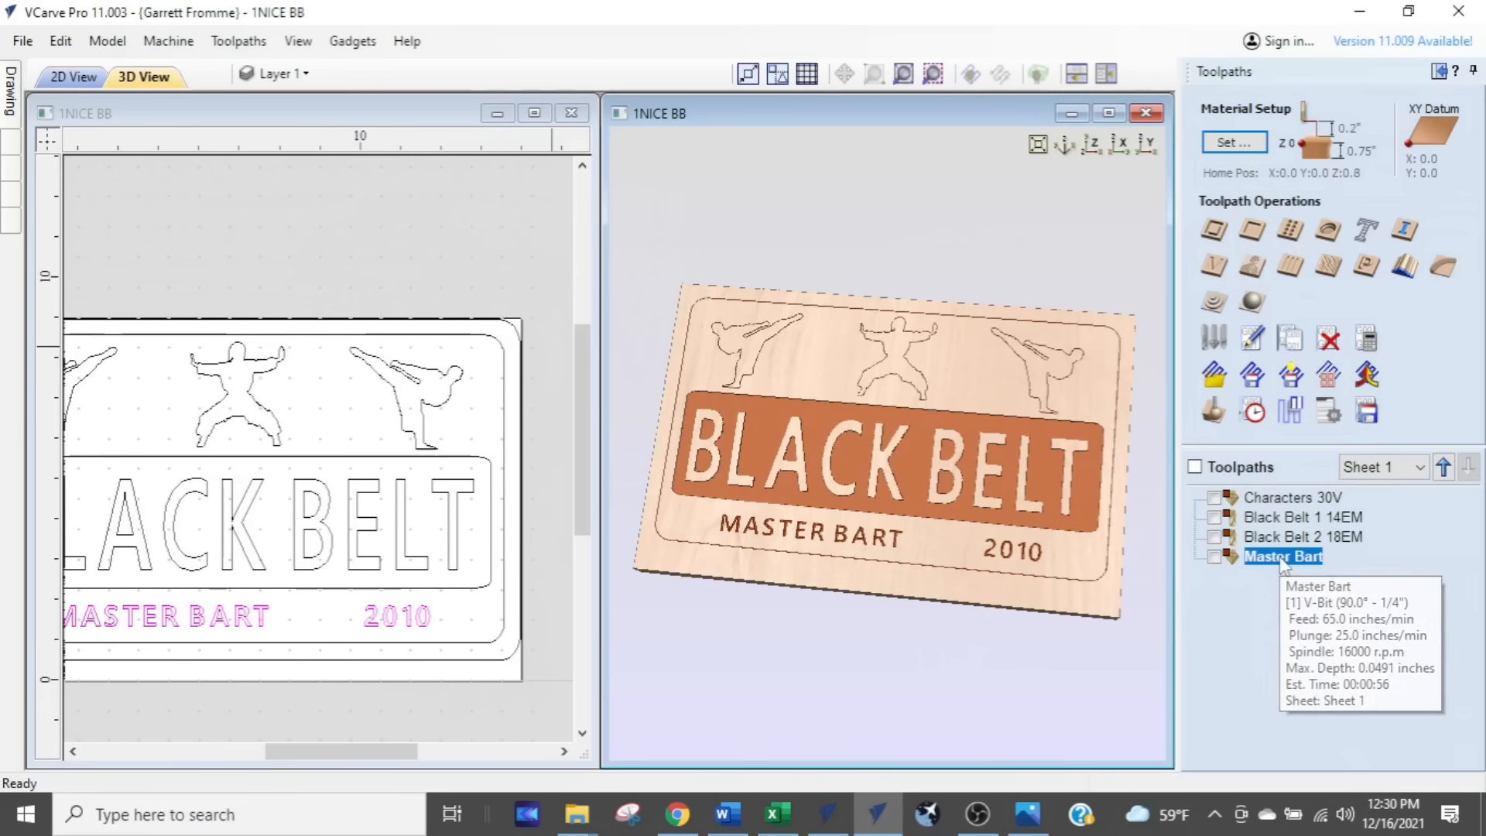
{"action": "right_click", "coordinate": [1281, 565]}
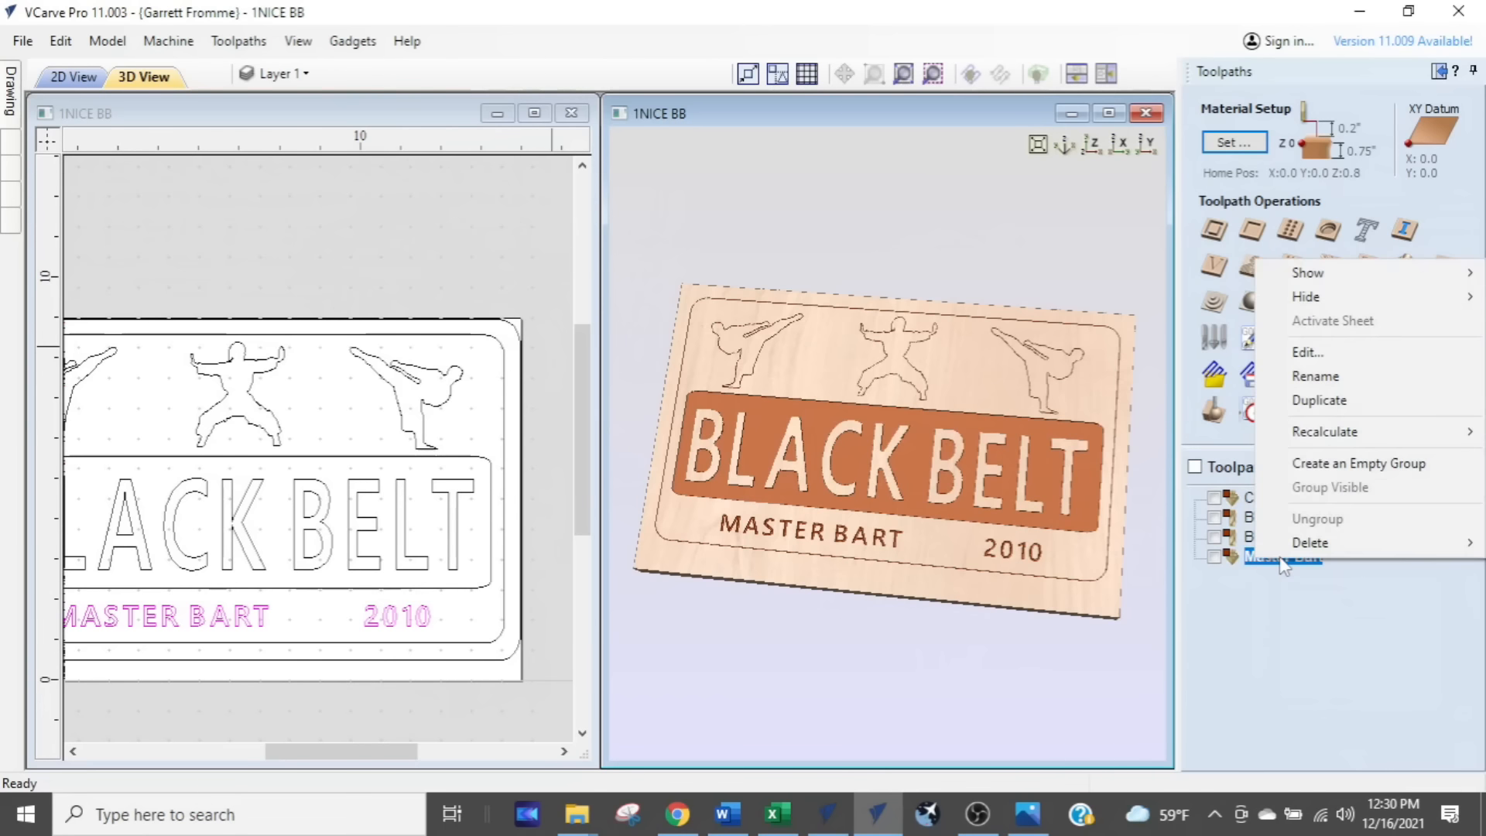
{"action": "left_click", "coordinate": [1315, 376]}
{"action": "key", "text": "End"}
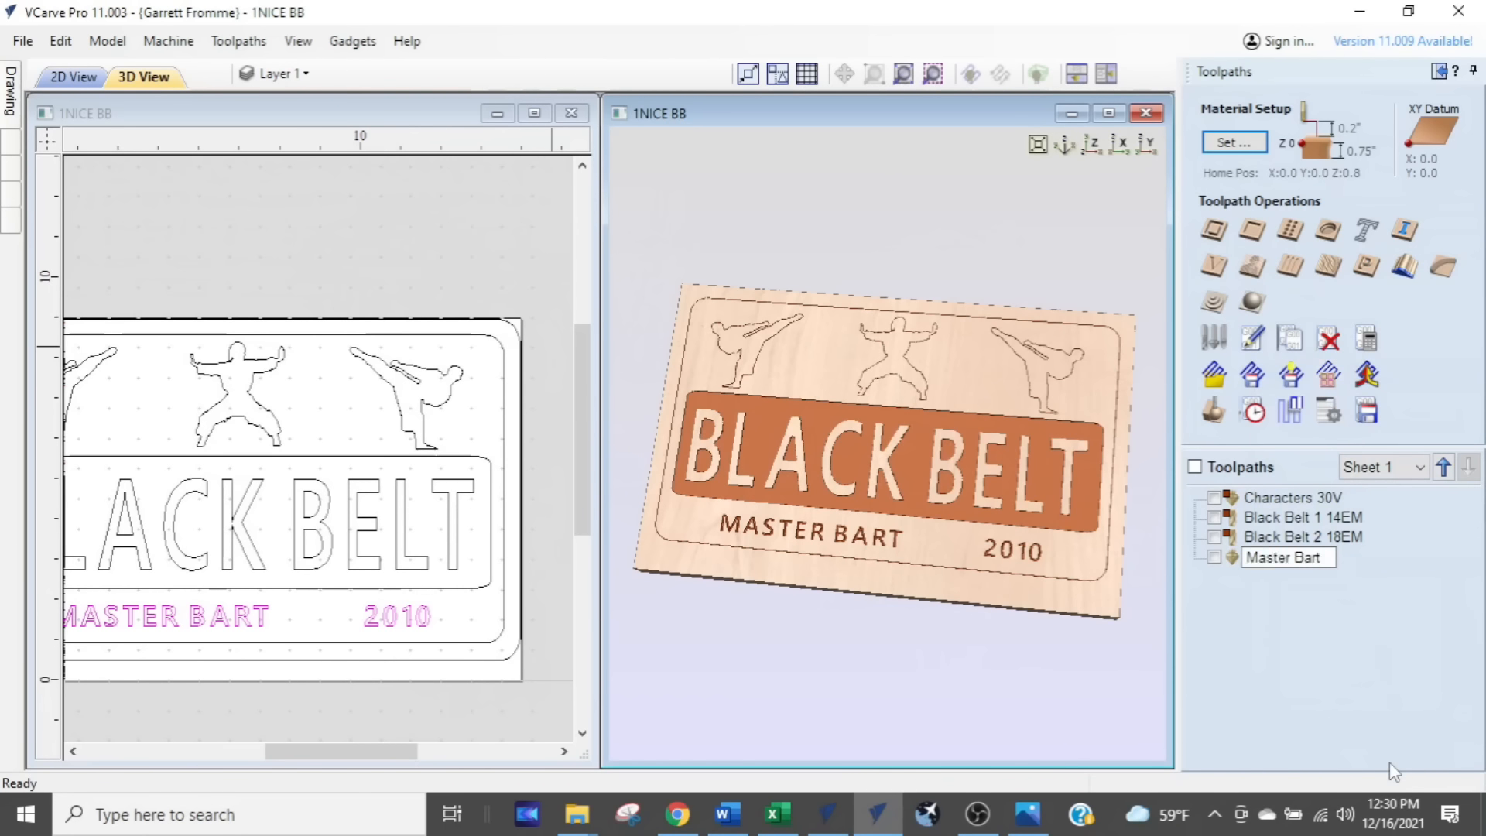
{"action": "type", "text": "90V"}
{"action": "key", "text": "Return"}
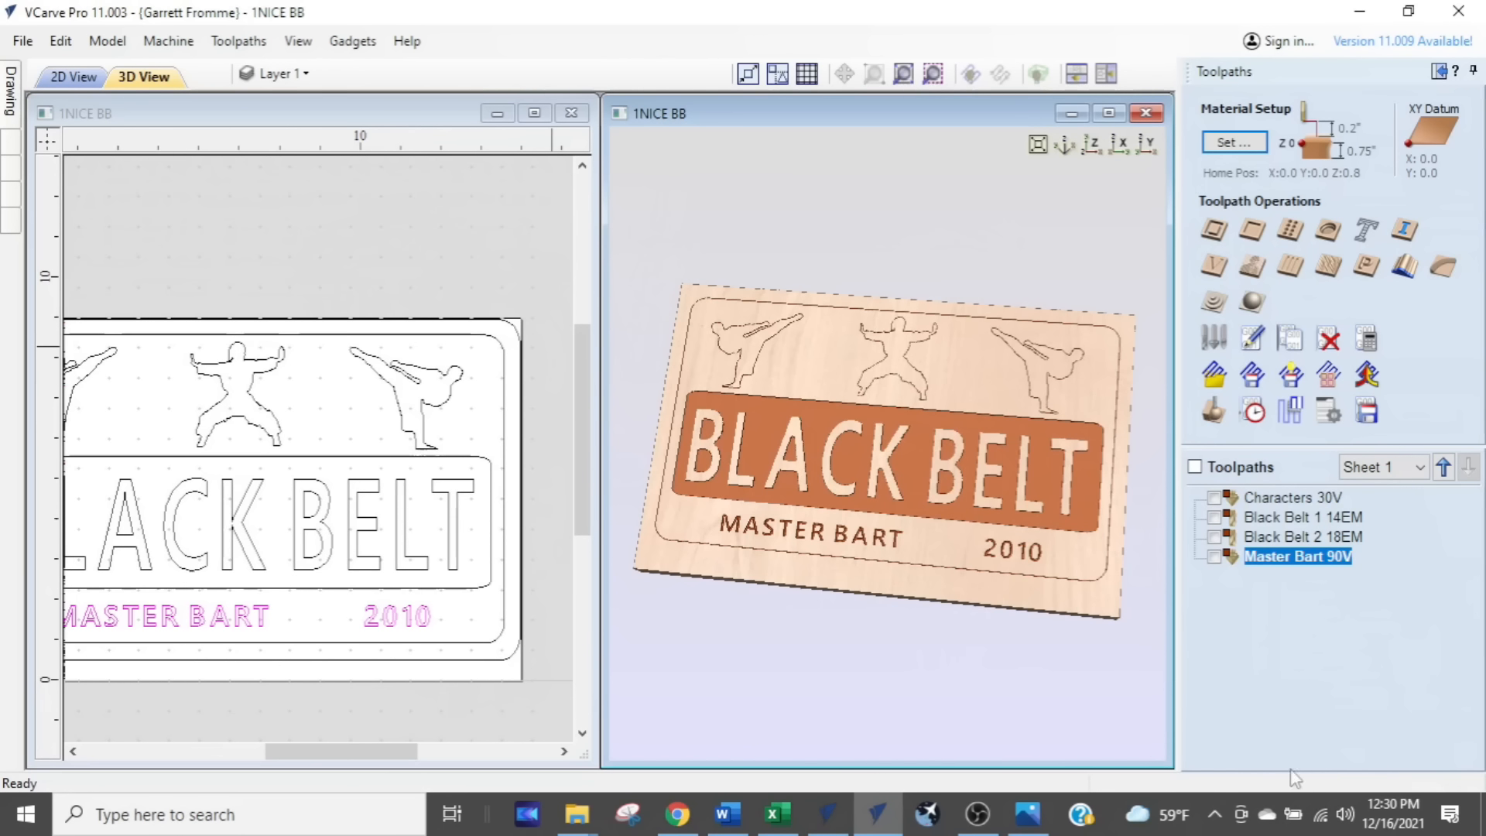
Step: Edit the Characters 30V toolpath and change its tool to the V-Bit (60.0° - 1/4")
{"action": "left_click", "coordinate": [1288, 558]}
{"action": "double_click", "coordinate": [1283, 498]}
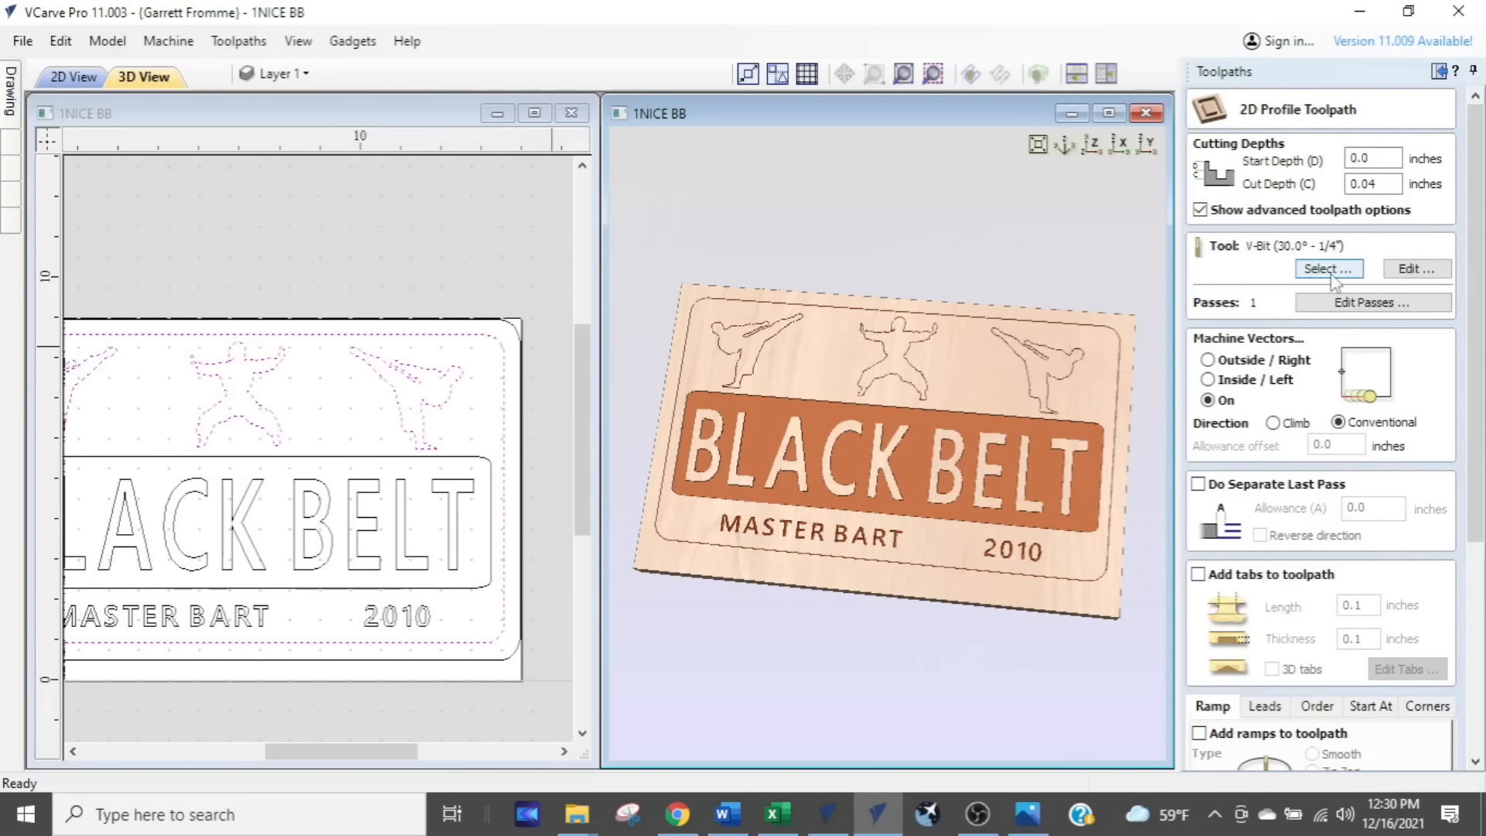
{"action": "mouse_move", "coordinate": [1476, 341]}
{"action": "left_mouse_down"}
{"action": "mouse_move", "coordinate": [1478, 549]}
{"action": "mouse_move", "coordinate": [1476, 333]}
{"action": "left_mouse_up"}
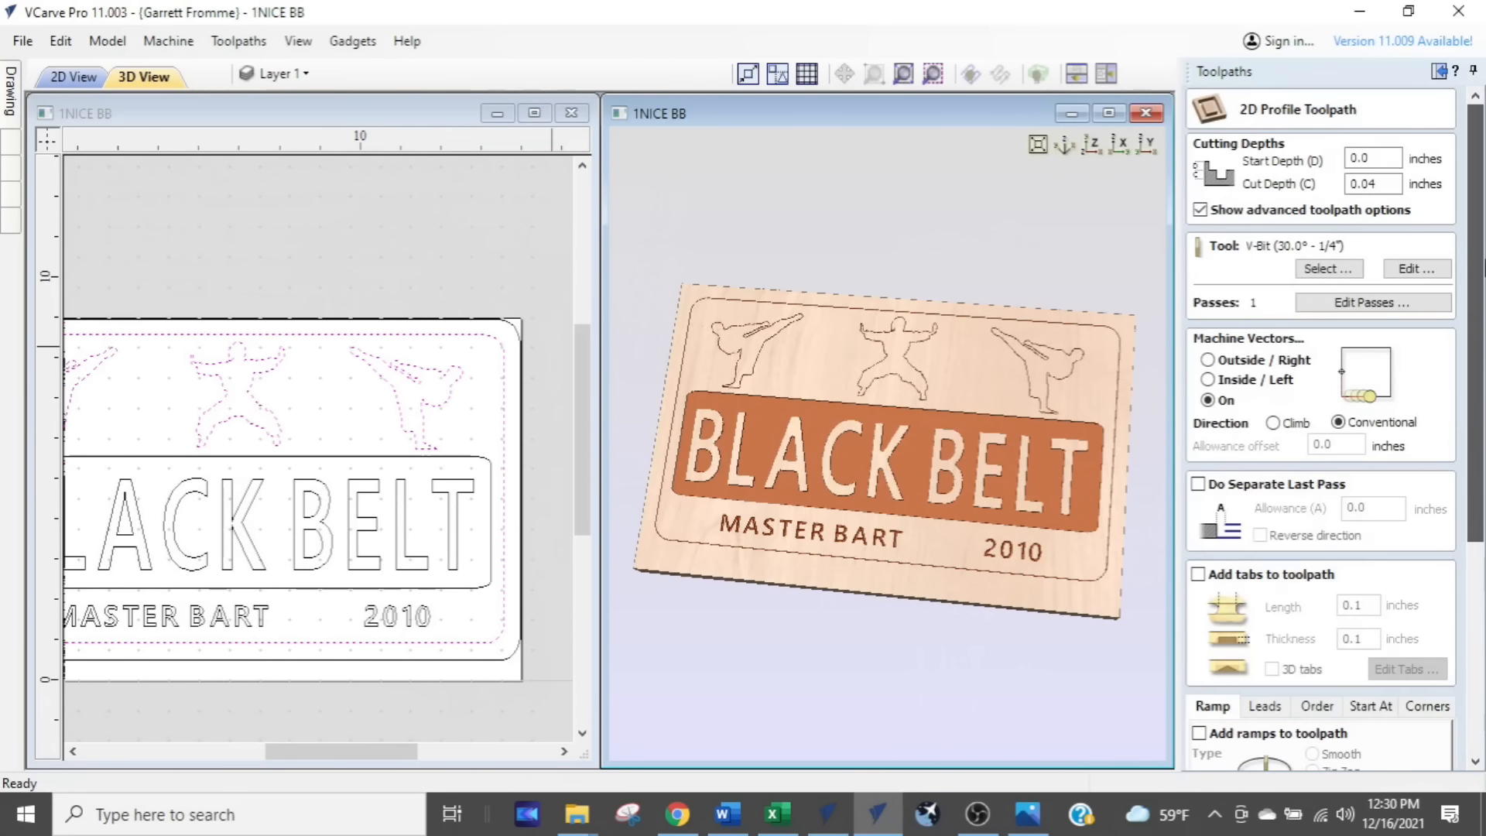
{"action": "left_click", "coordinate": [1318, 270]}
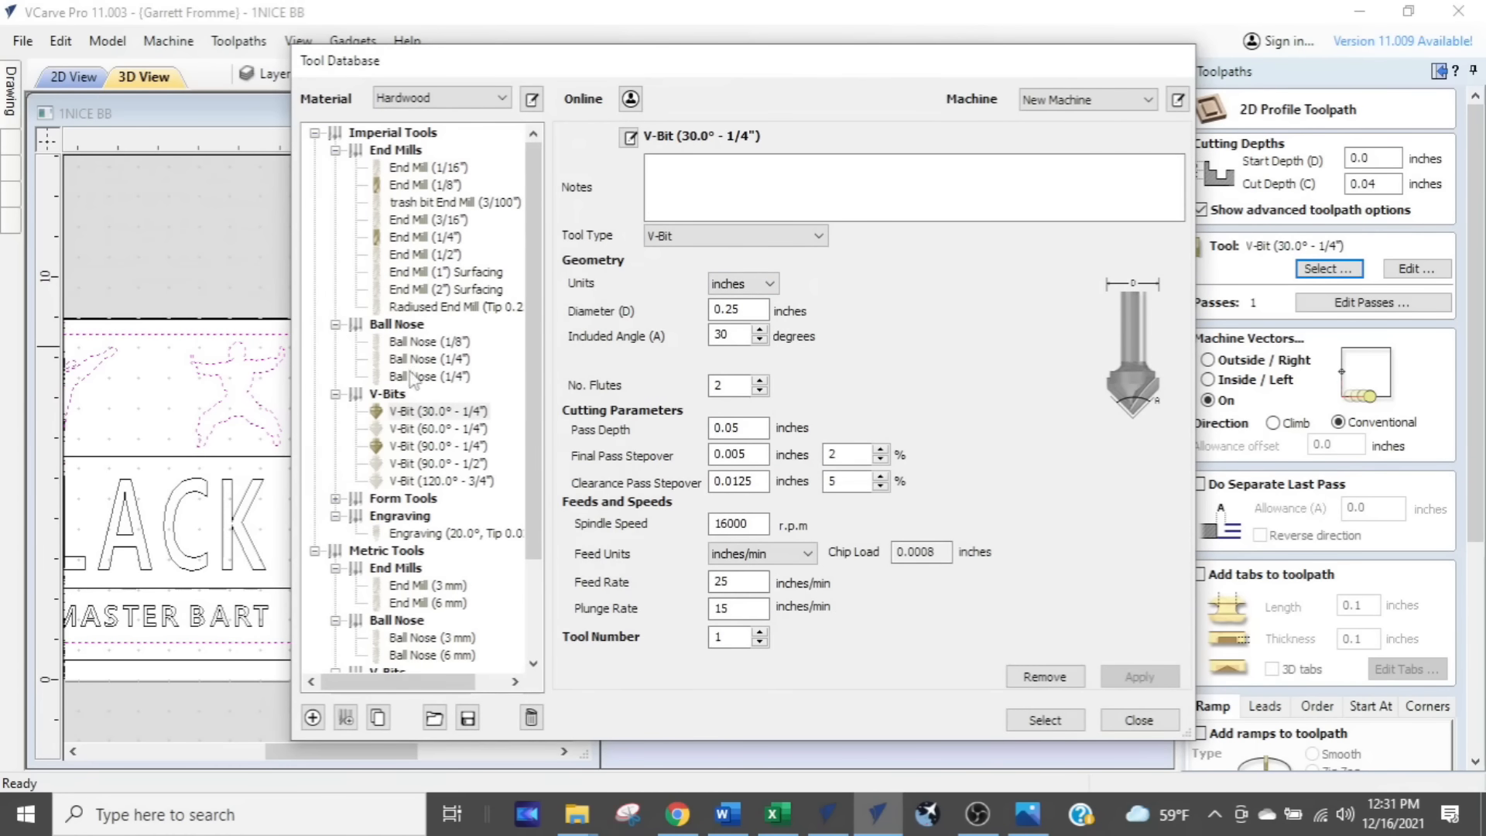
{"action": "left_click", "coordinate": [439, 428]}
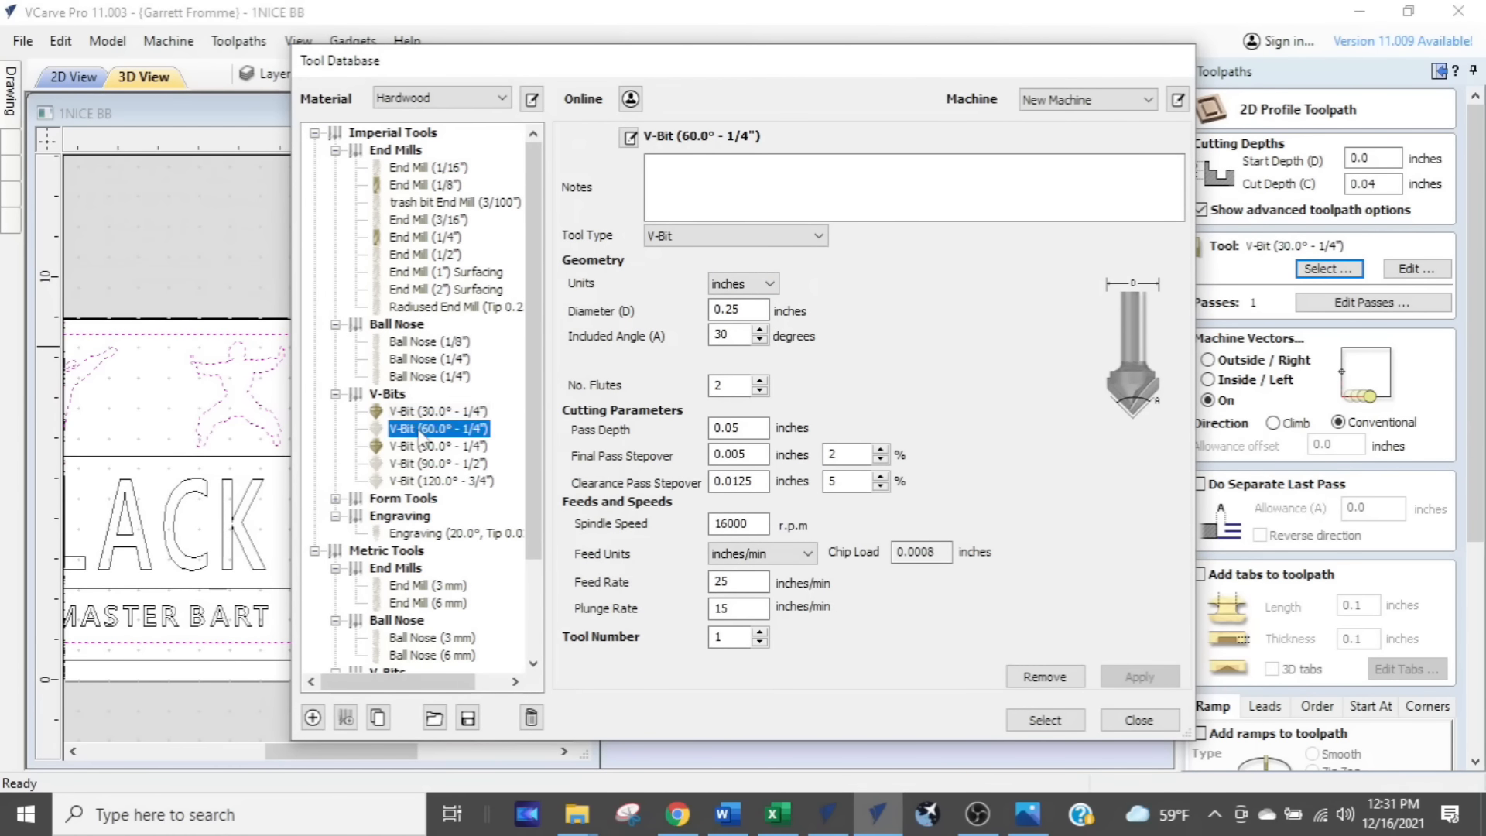
{"action": "left_click", "coordinate": [986, 505]}
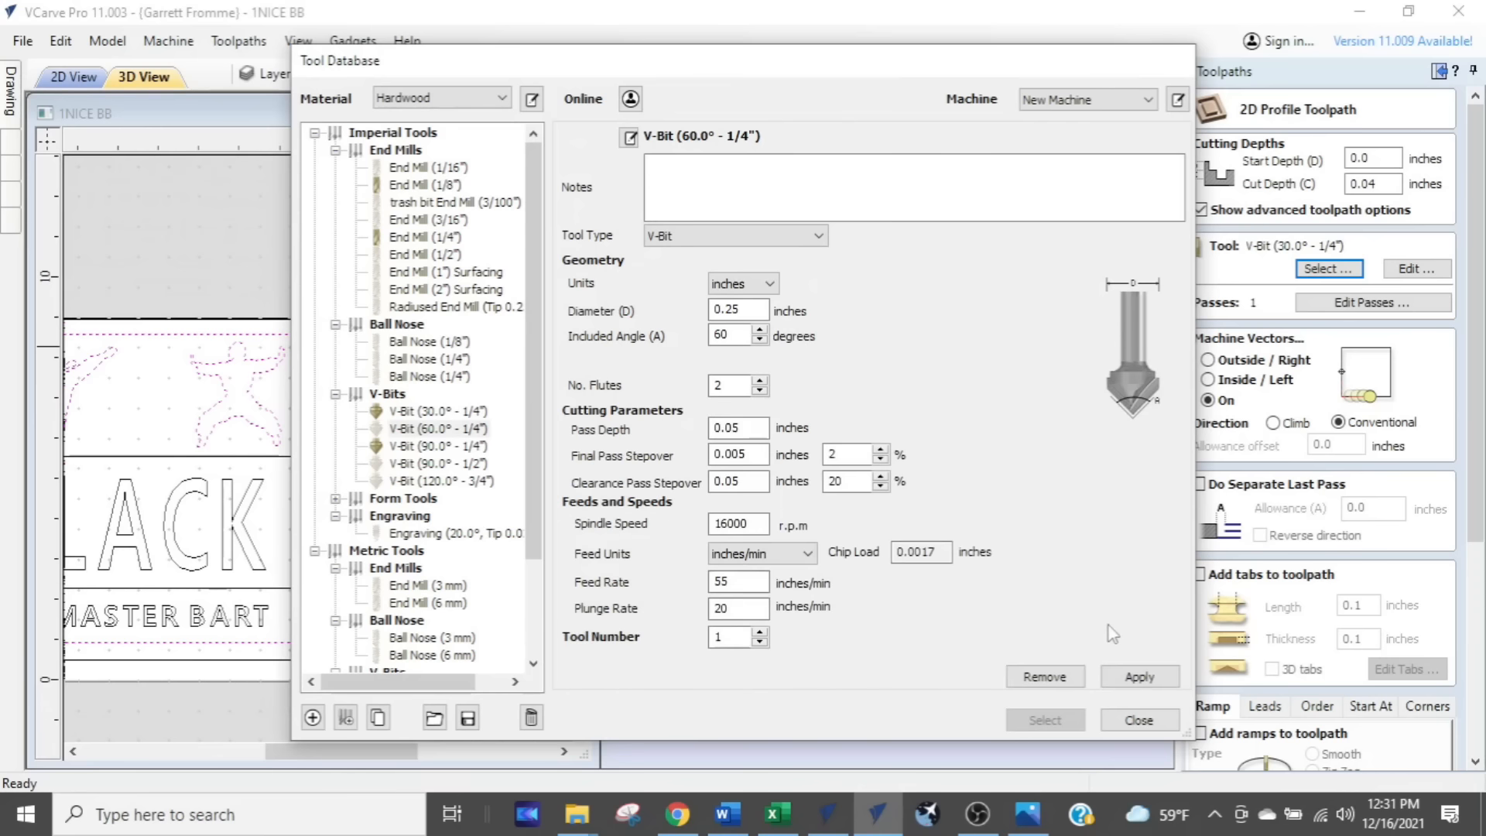
{"action": "left_click", "coordinate": [1140, 677]}
{"action": "left_click", "coordinate": [1045, 722]}
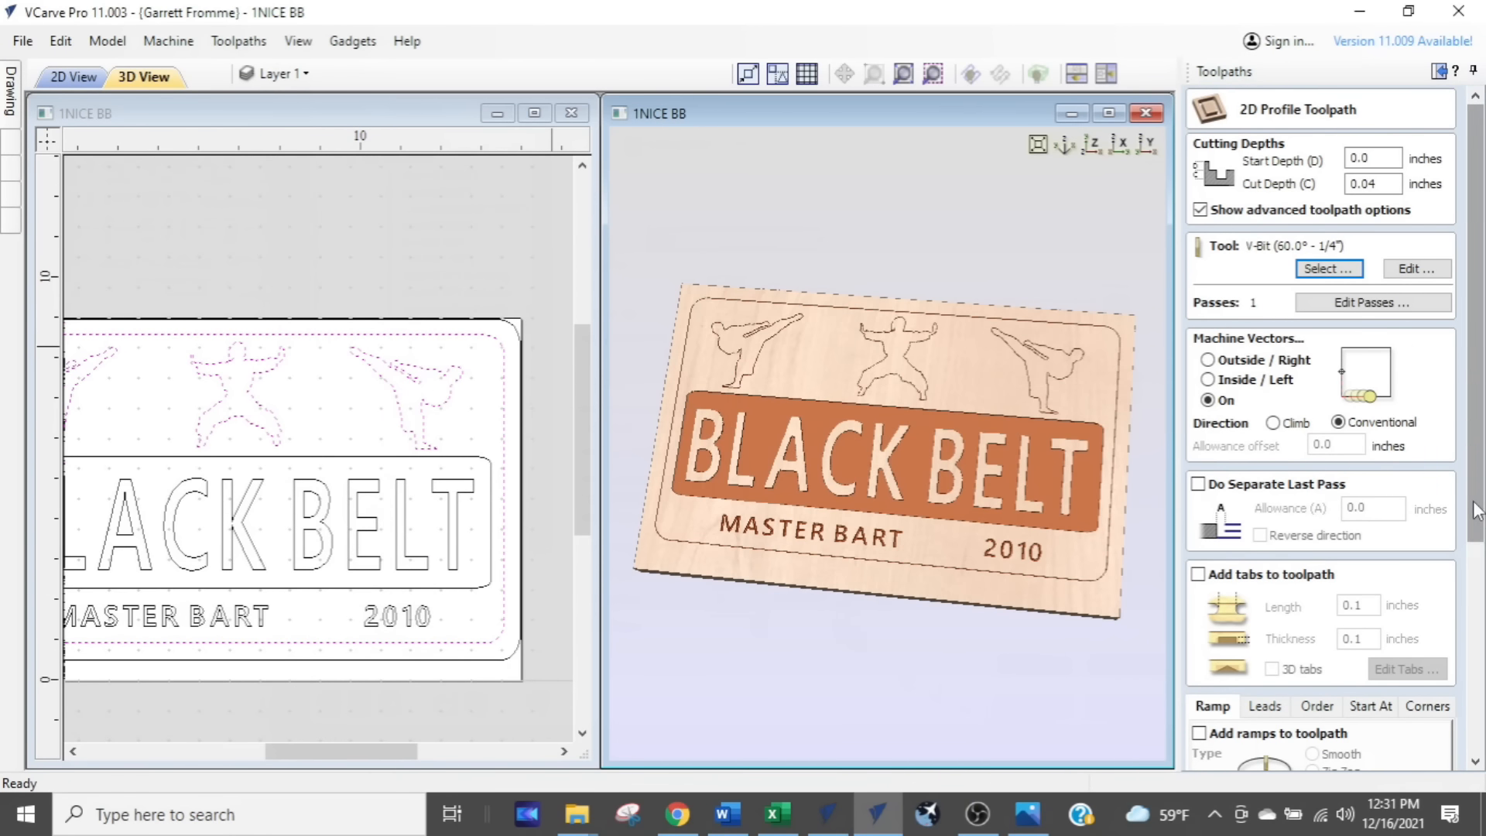
Step: Rename the karate figures' toolpath as Characters 60V and recalculate it
{"action": "scroll", "coordinate": [1480, 511], "scroll_direction": "down", "scroll_amount": 5}
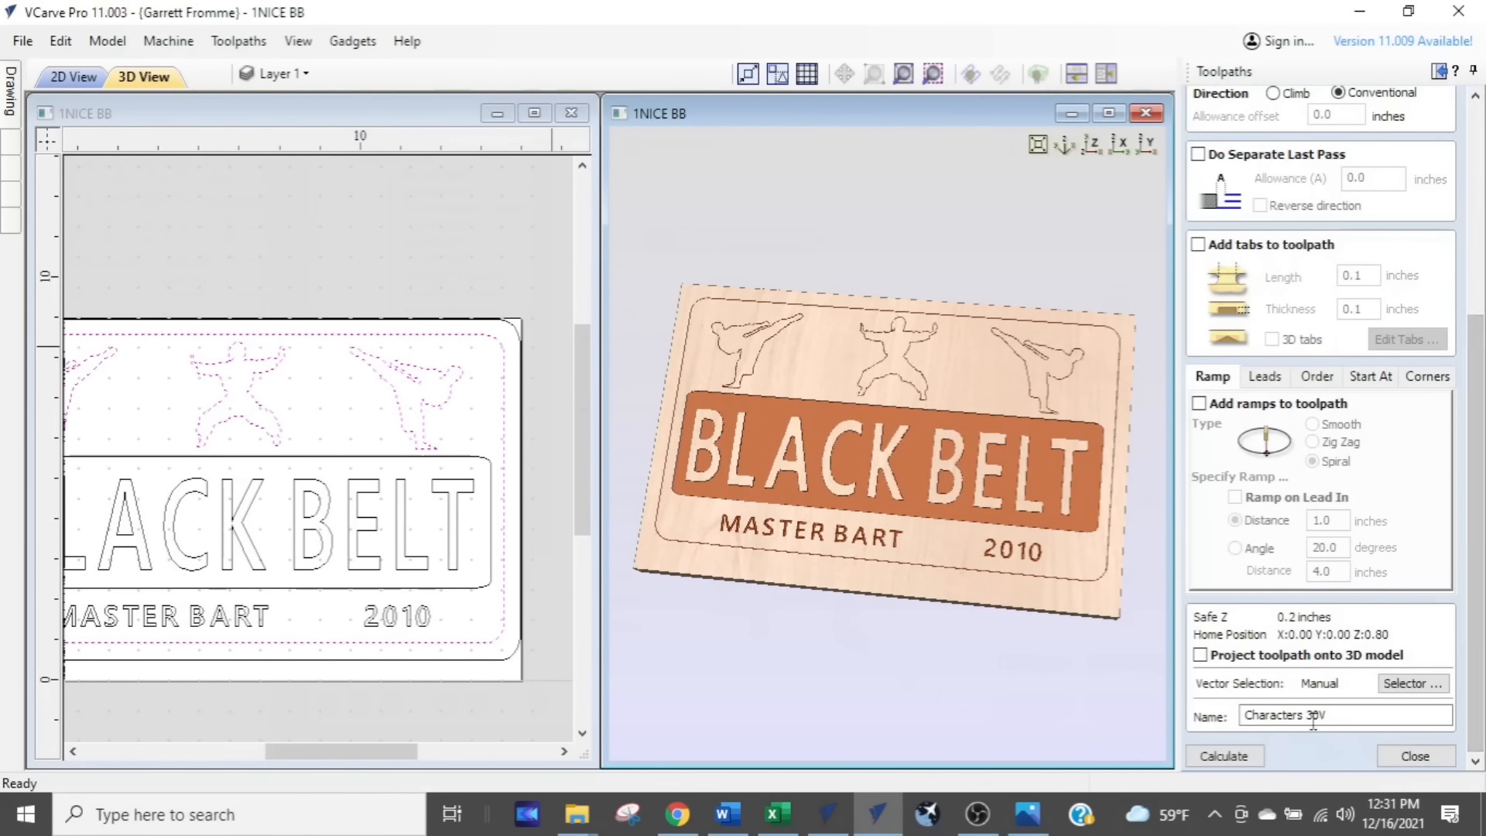
{"action": "left_click", "coordinate": [1311, 713]}
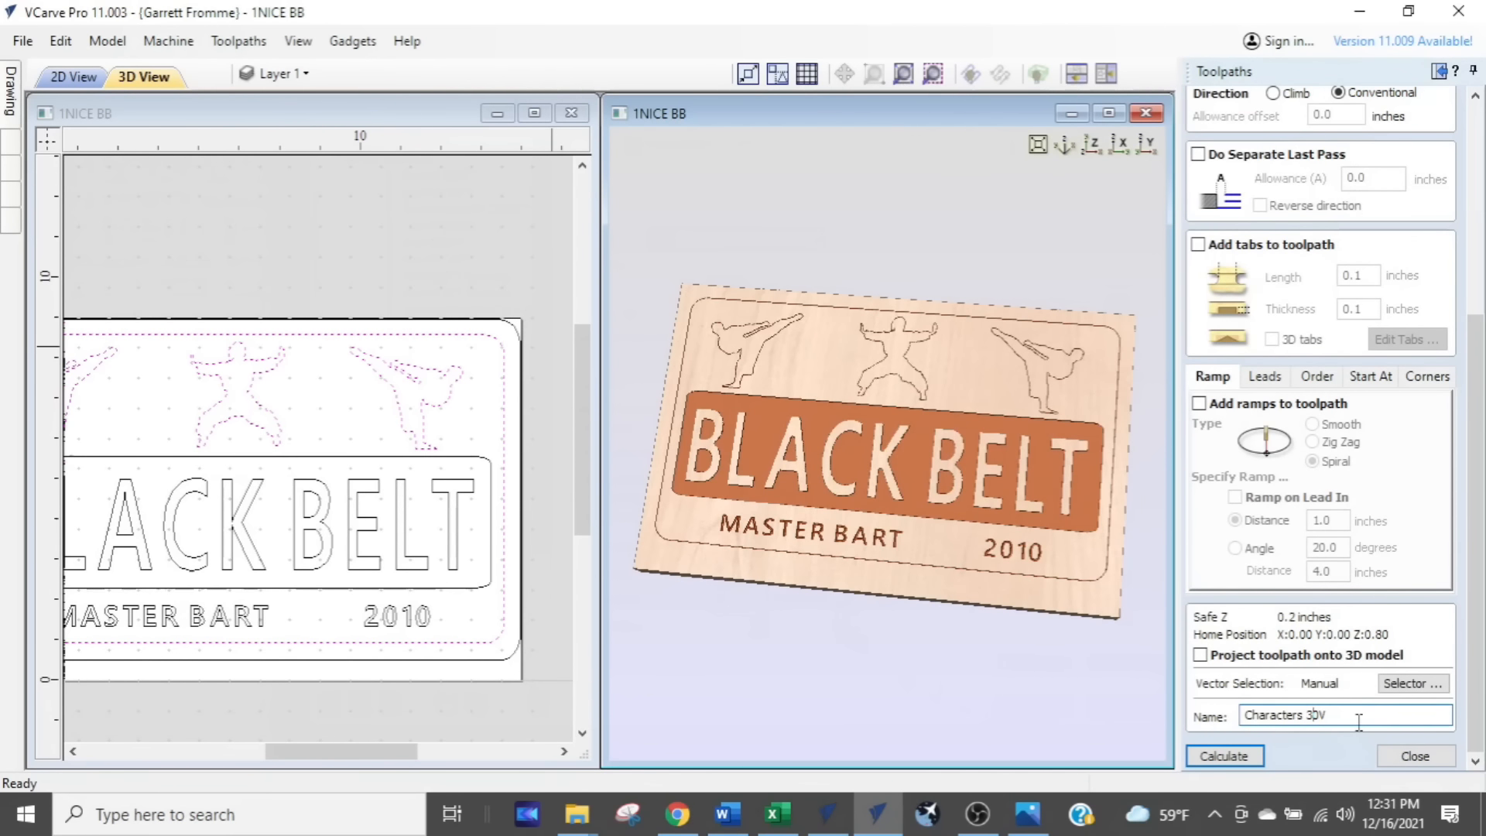
{"action": "left_click", "coordinate": [1249, 755]}
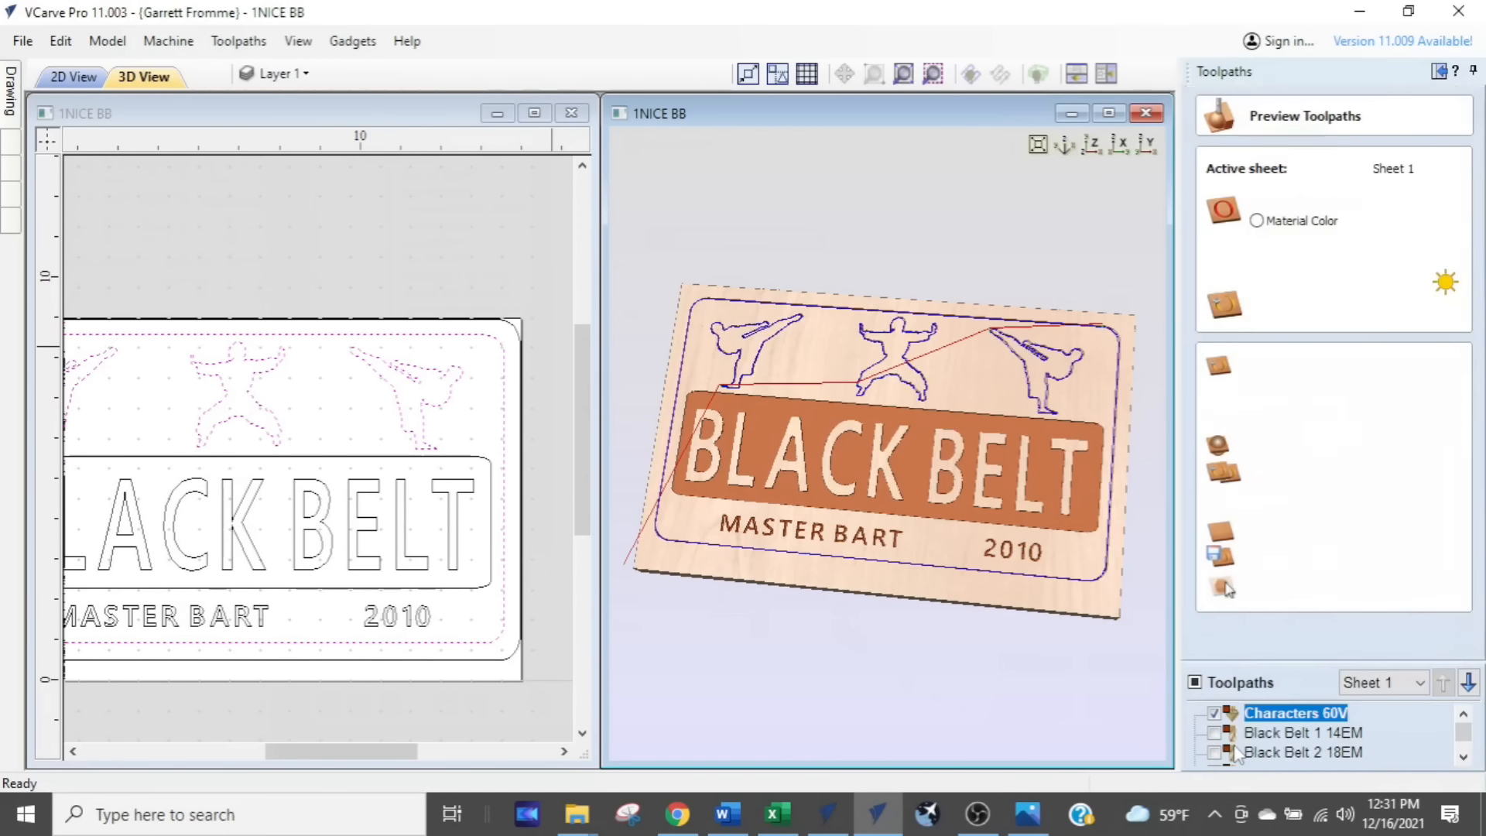
Step: Edit the small lettering's 90V V-carve toolpath and change its tool to the V-Bit (60.0° - 1/4")
{"action": "scroll", "coordinate": [1407, 743], "scroll_direction": "down", "scroll_amount": 1}
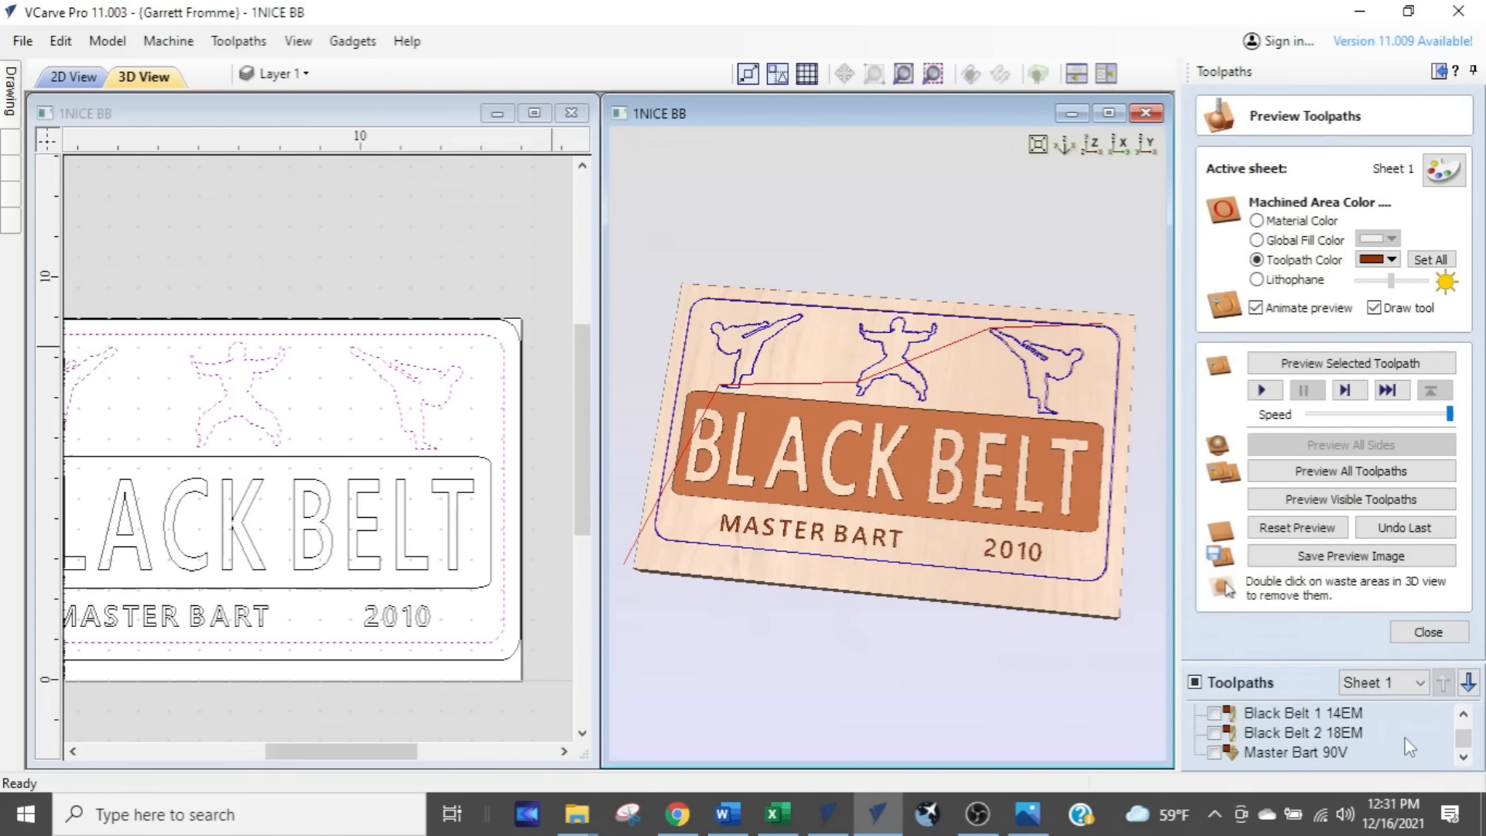
{"action": "left_click", "coordinate": [1282, 755]}
{"action": "double_click", "coordinate": [1285, 752]}
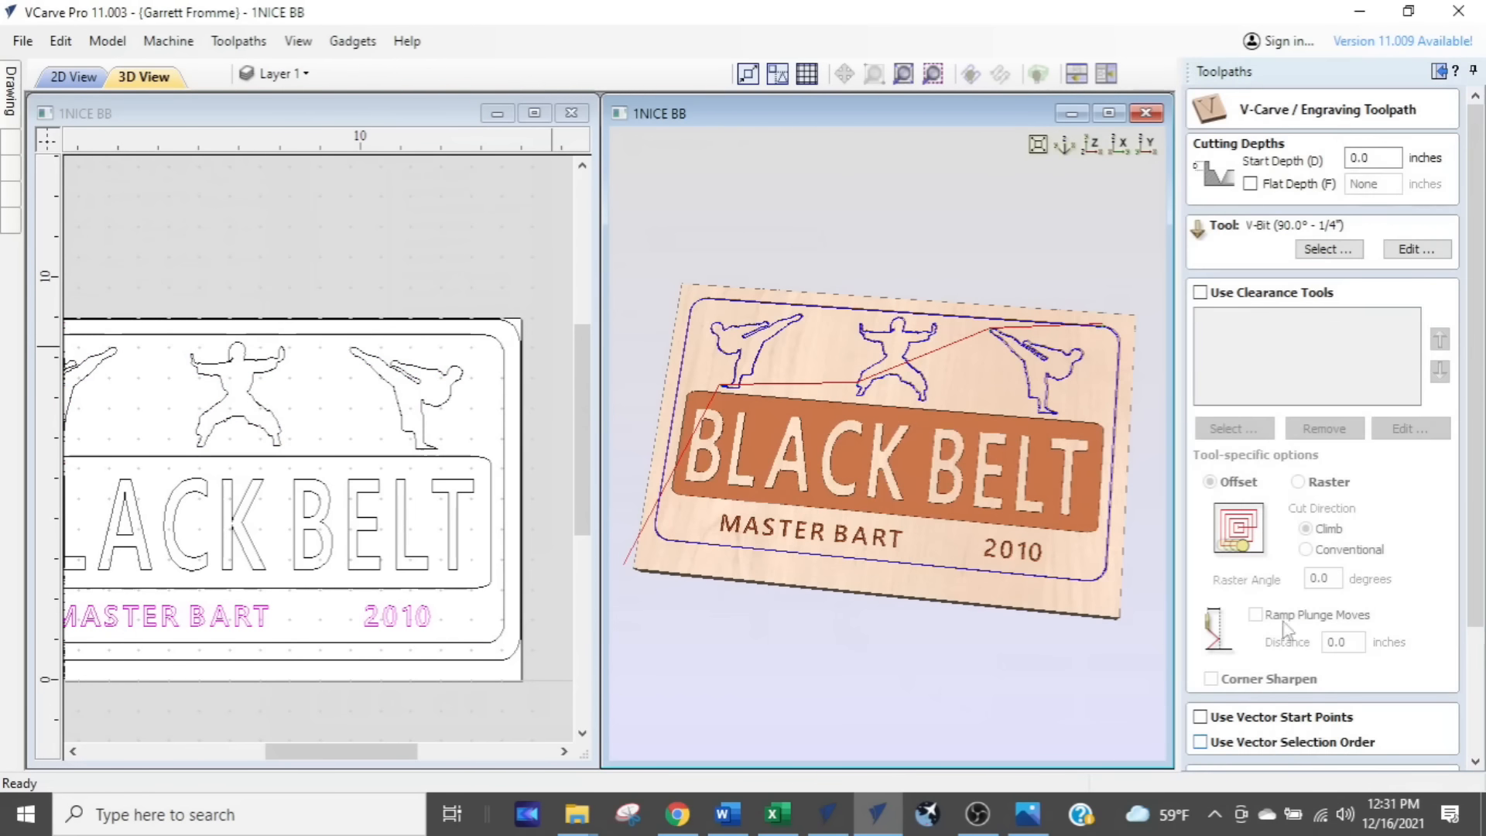
{"action": "left_click", "coordinate": [1325, 250]}
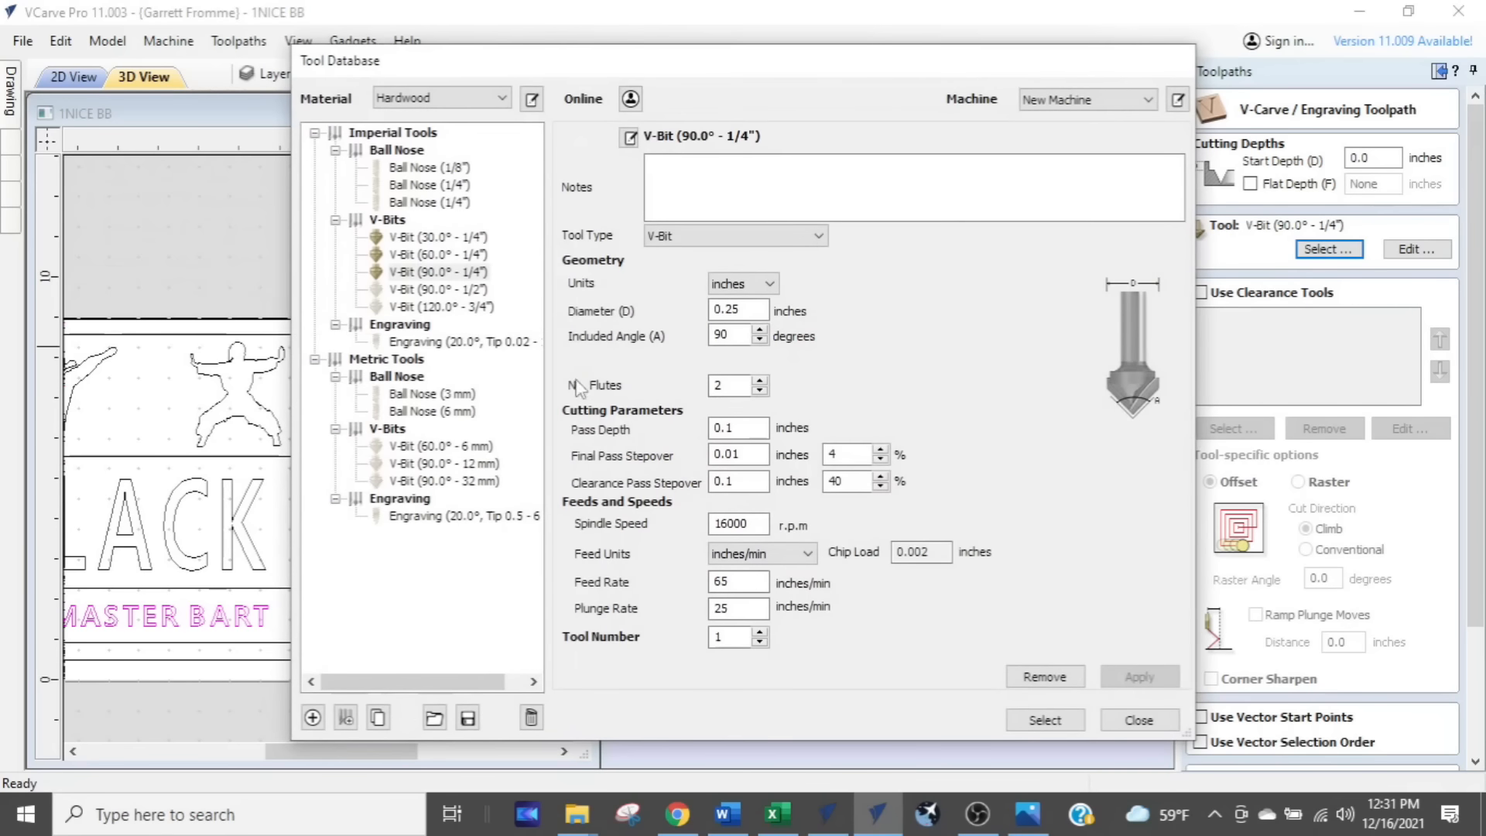
{"action": "left_click", "coordinate": [438, 254]}
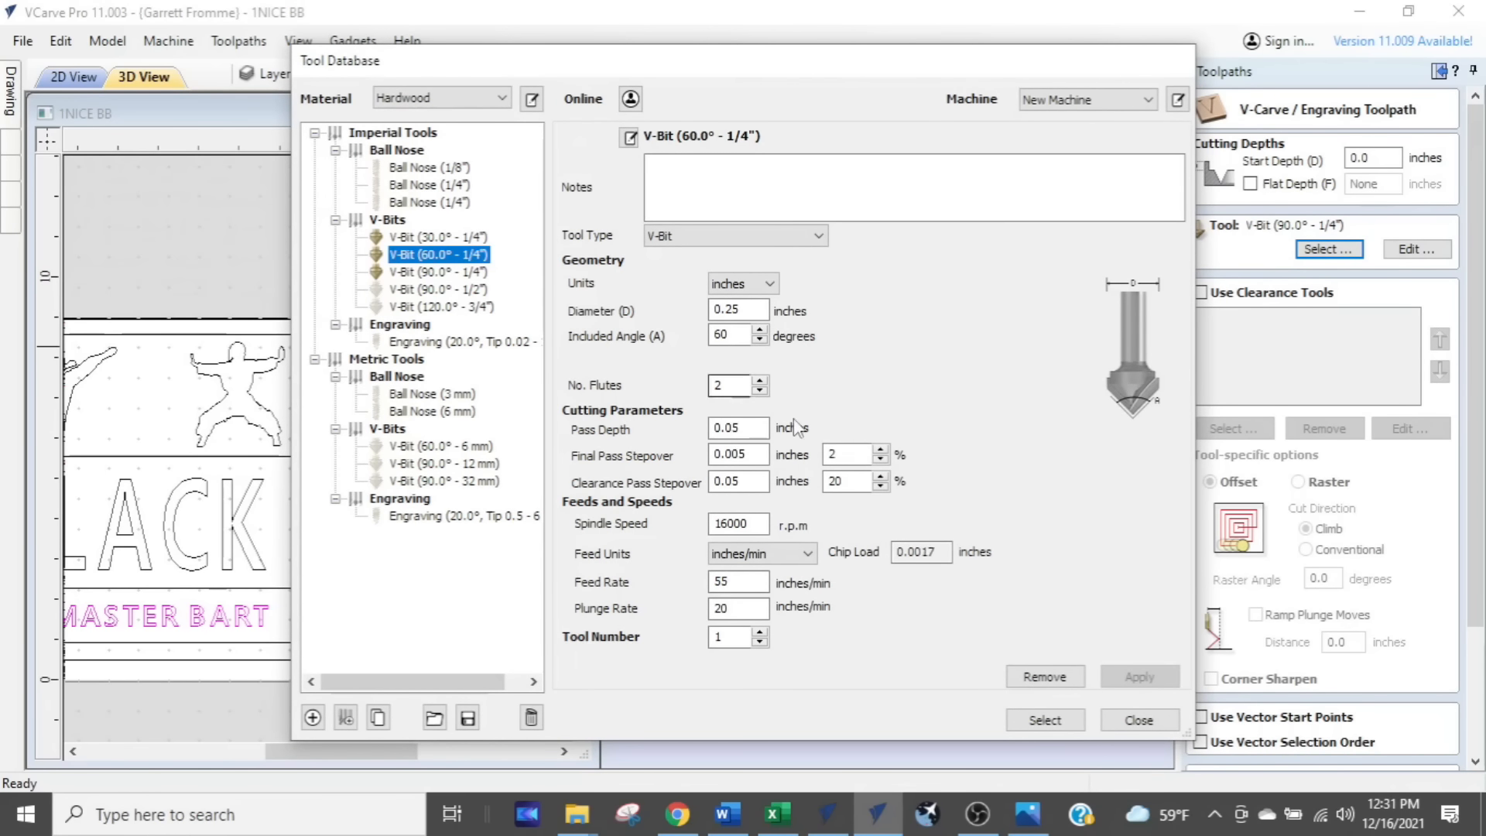
{"action": "left_click", "coordinate": [1044, 719]}
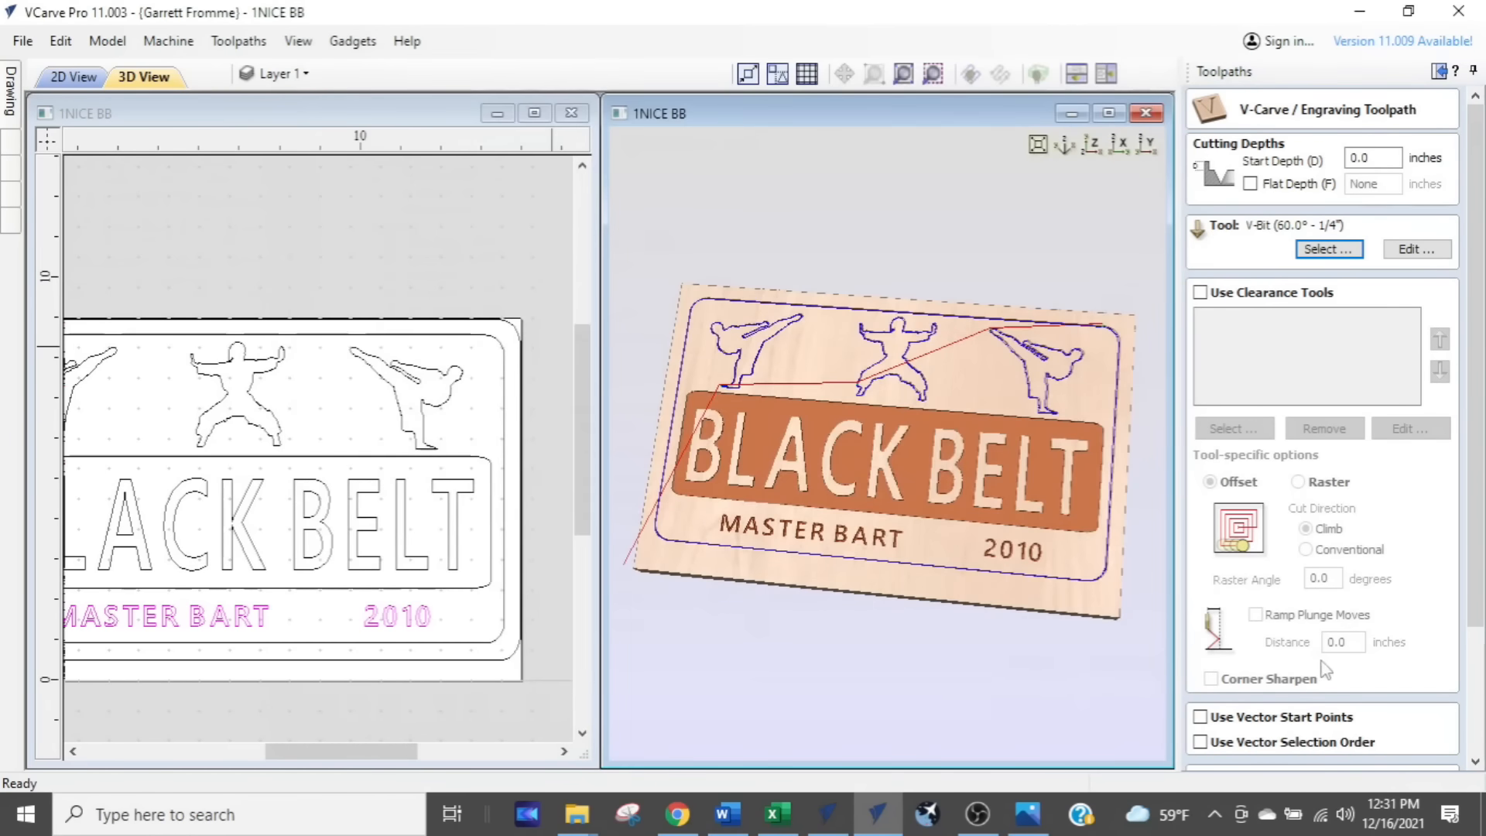
Step: Replace 90V with 60V in the small lettering toolpath's name and recalculate it
{"action": "left_click_drag", "start_coordinate": [1470, 564], "coordinate": [1470, 720]}
{"action": "left_click", "coordinate": [1329, 711]}
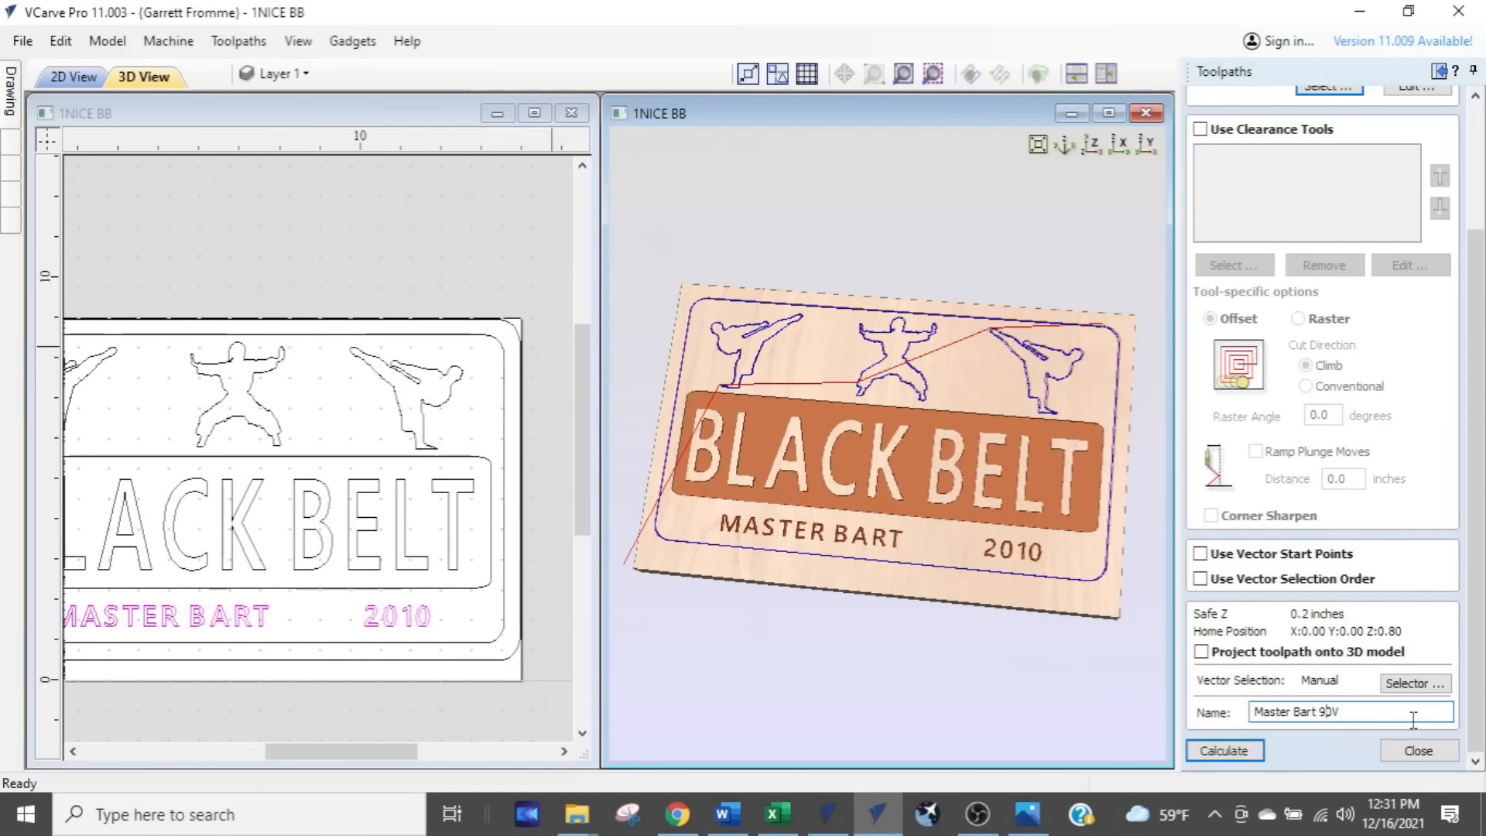
{"action": "left_click", "coordinate": [1224, 750]}
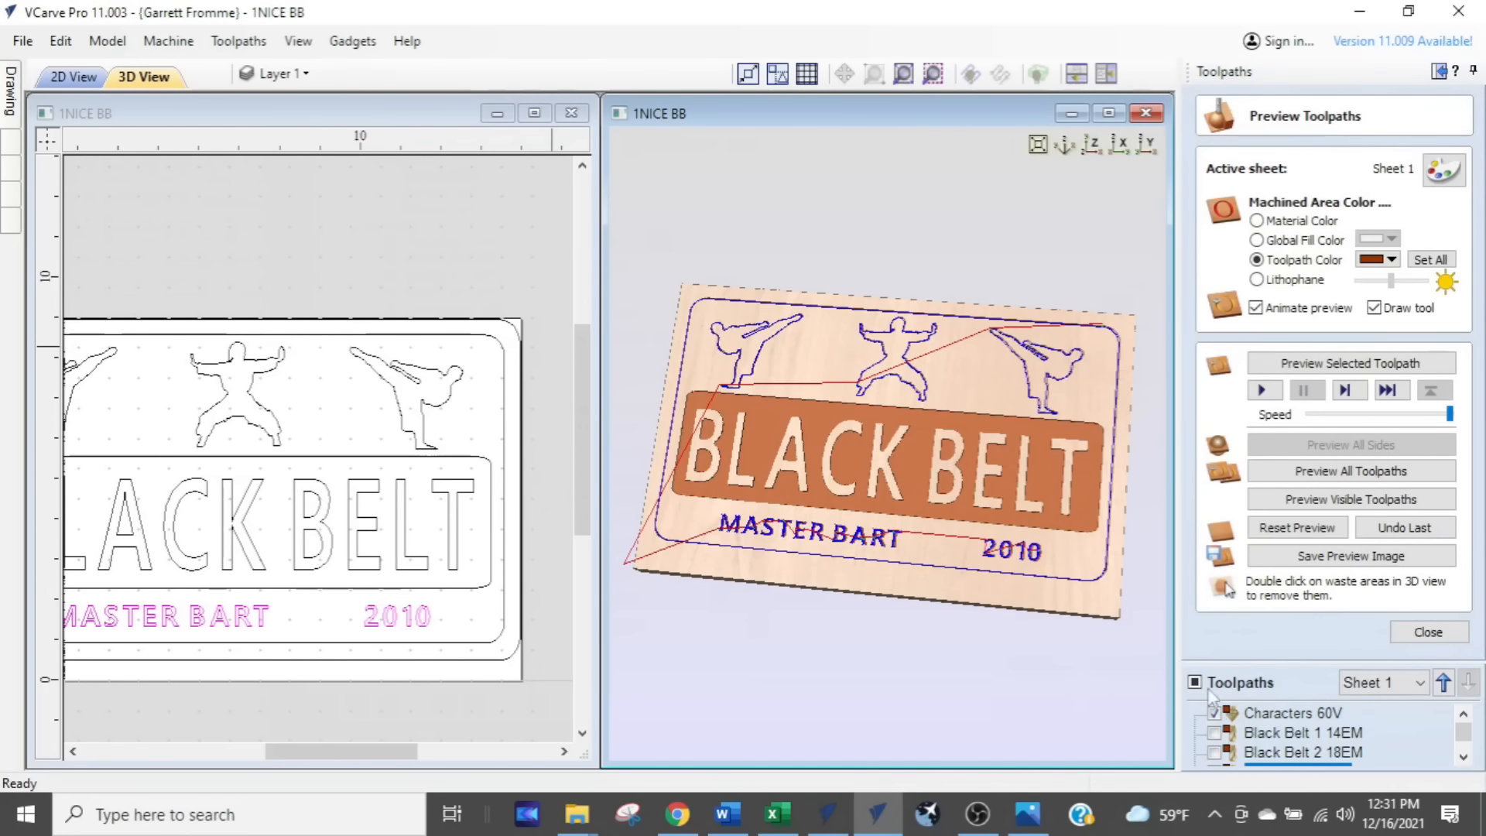
Step: Reset the 3D preview and simulate all toolpaths again
{"action": "left_click", "coordinate": [1317, 529]}
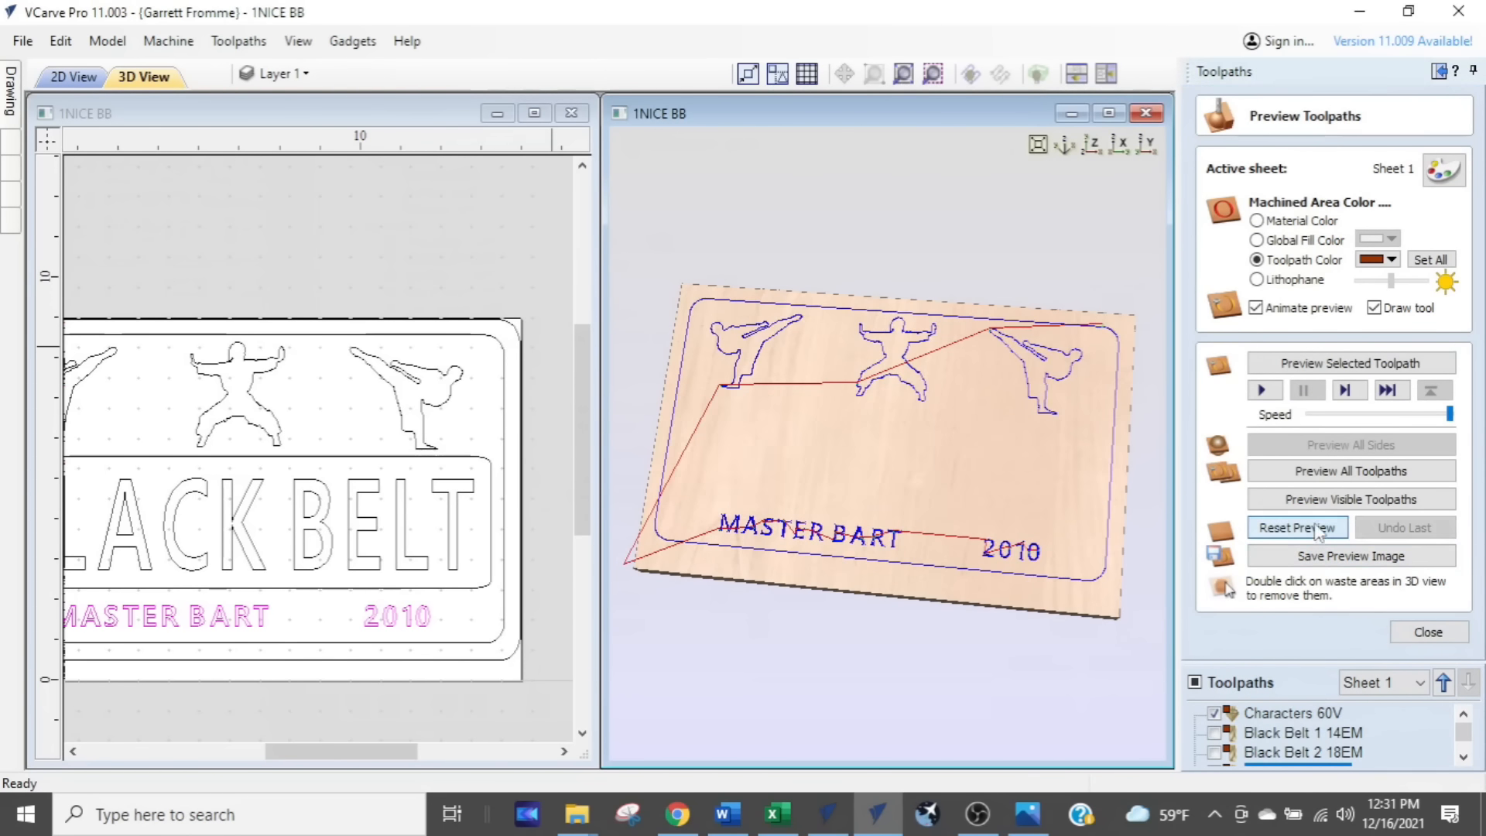
{"action": "left_click", "coordinate": [1319, 476]}
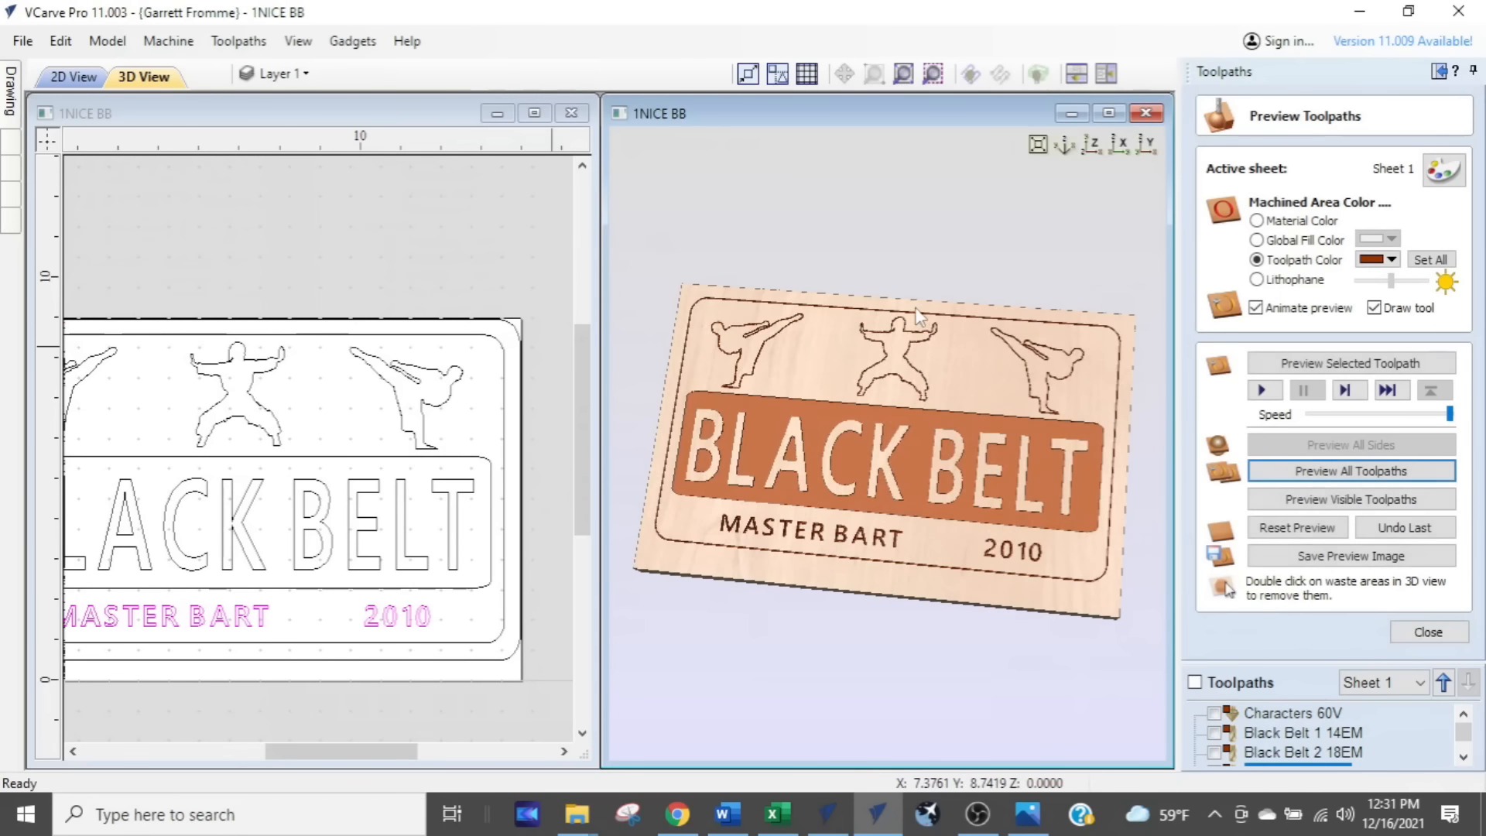
Step: Examine the carved karate figures up close in the 3D preview, especially the middle figure's outline, and check the whole sign
{"action": "scroll", "coordinate": [898, 348], "scroll_direction": "up", "scroll_amount": 8}
{"action": "middle_click_drag", "start_coordinate": [885, 618], "coordinate": [897, 665]}
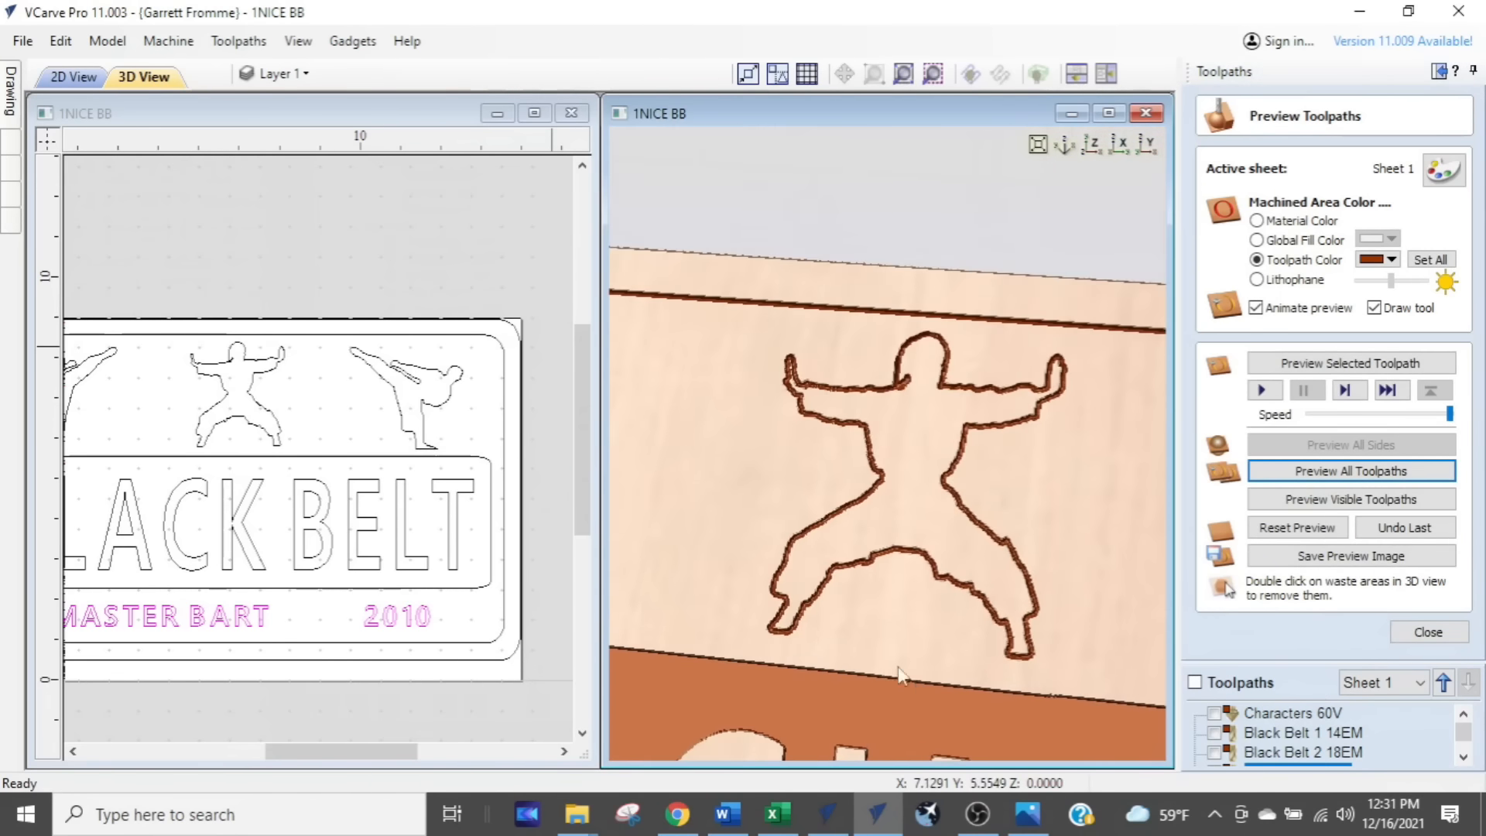
{"action": "scroll", "coordinate": [719, 553], "scroll_direction": "down", "scroll_amount": 3}
{"action": "middle_click_drag", "start_coordinate": [718, 553], "coordinate": [943, 571]}
{"action": "scroll", "coordinate": [875, 576], "scroll_direction": "up", "scroll_amount": 6}
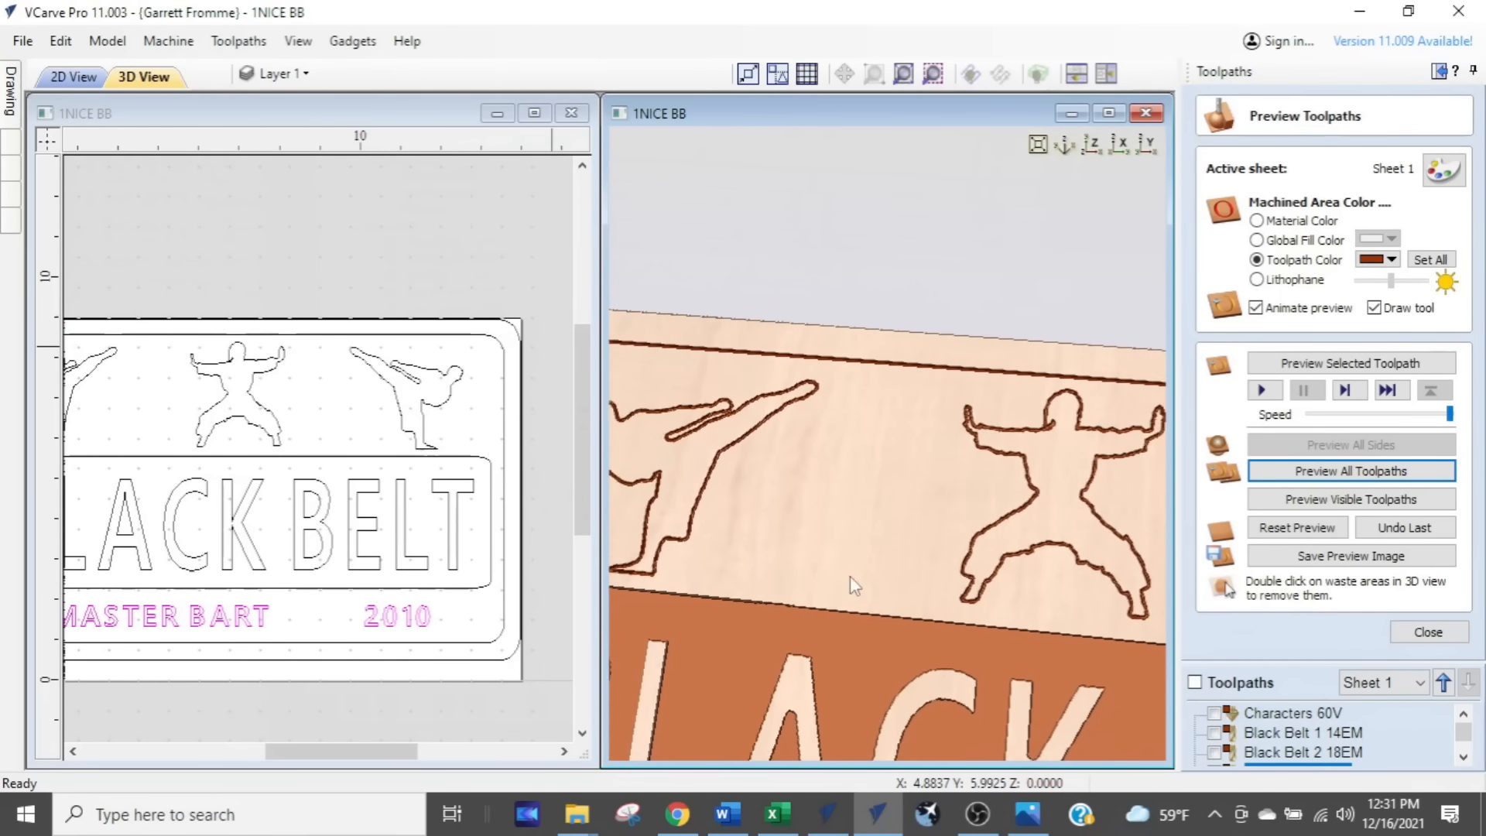
{"action": "middle_click_drag", "start_coordinate": [849, 443], "coordinate": [684, 469]}
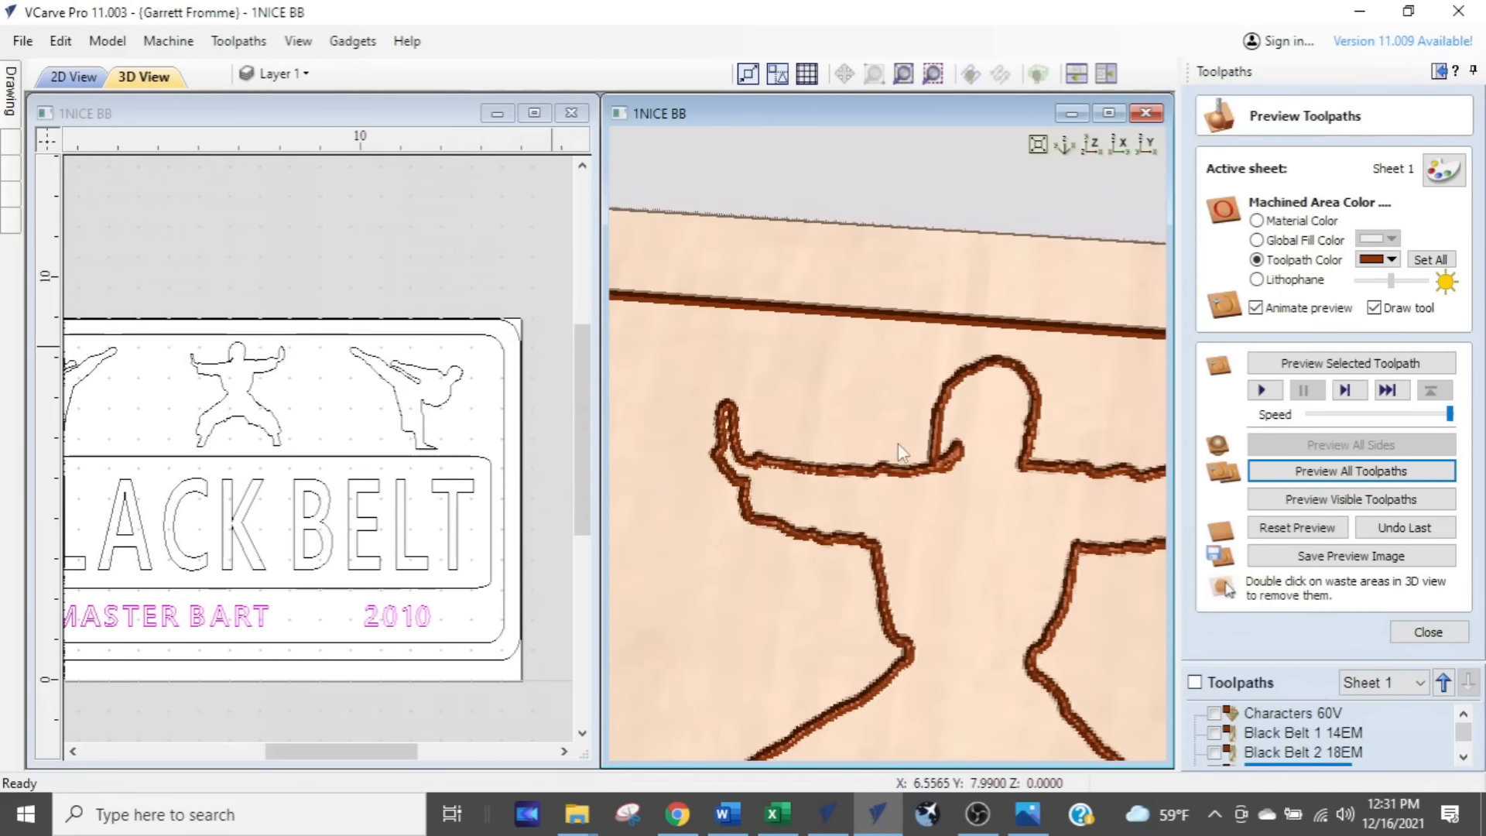
{"action": "scroll", "coordinate": [960, 443], "scroll_direction": "up", "scroll_amount": 2}
{"action": "left_click", "coordinate": [1012, 447]}
{"action": "scroll", "coordinate": [1012, 453], "scroll_direction": "down", "scroll_amount": 6}
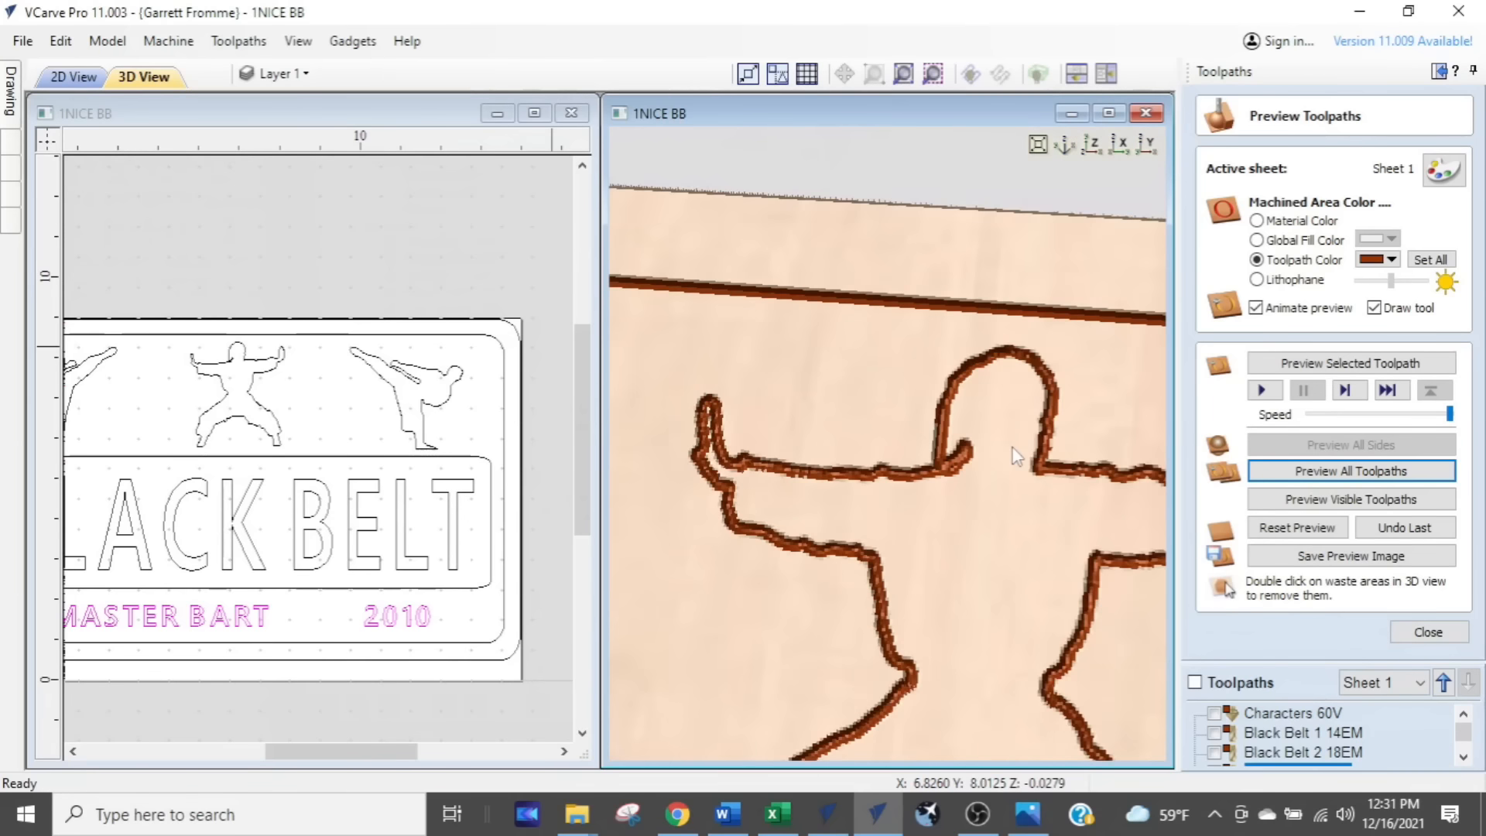
{"action": "middle_click_drag", "start_coordinate": [952, 574], "coordinate": [927, 613]}
{"action": "scroll", "coordinate": [927, 613], "scroll_direction": "down", "scroll_amount": 5}
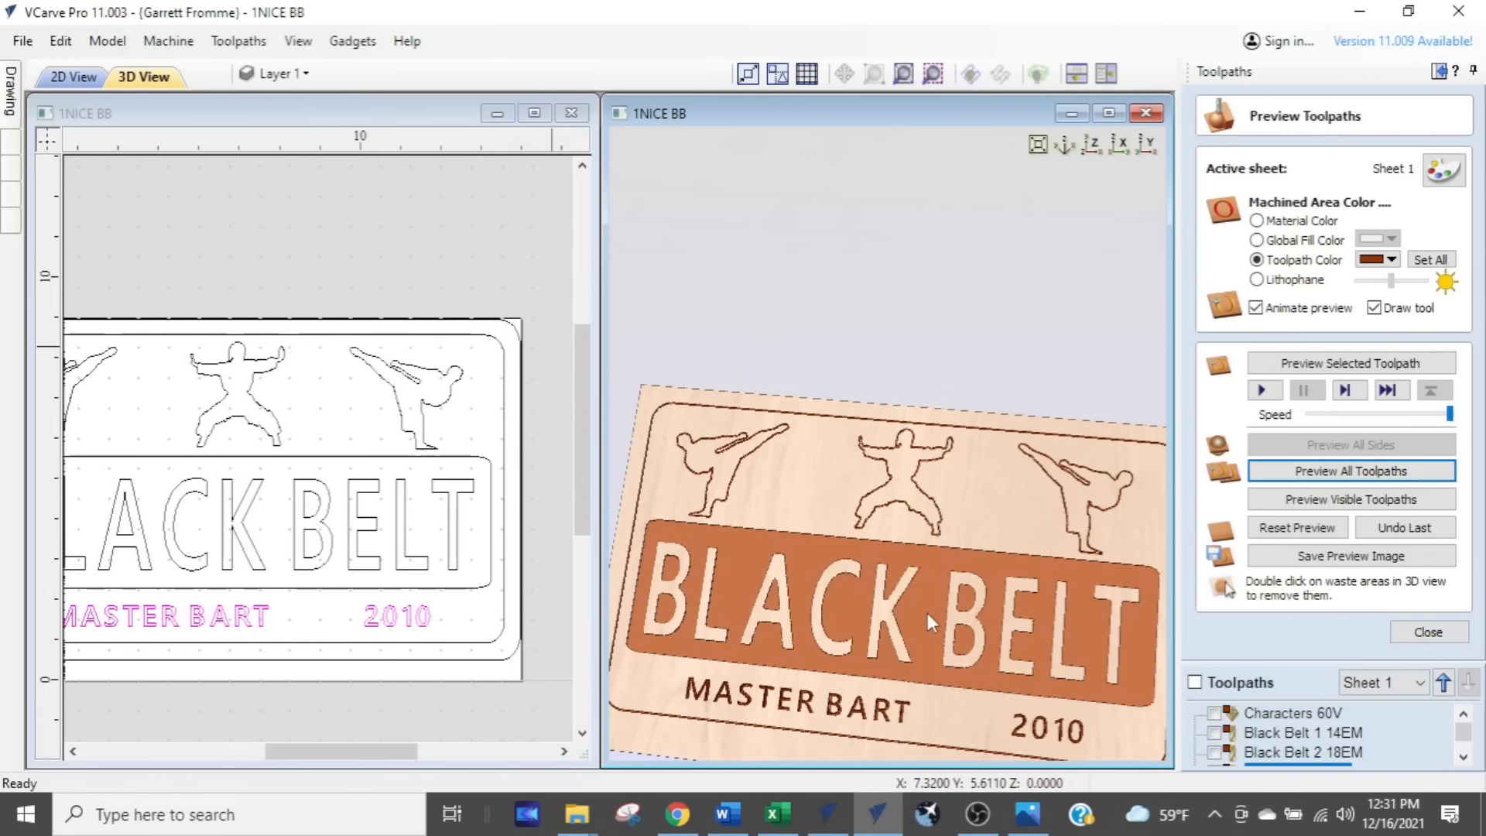
{"action": "left_click", "coordinate": [914, 491]}
{"action": "middle_click_drag", "start_coordinate": [852, 708], "coordinate": [858, 666]}
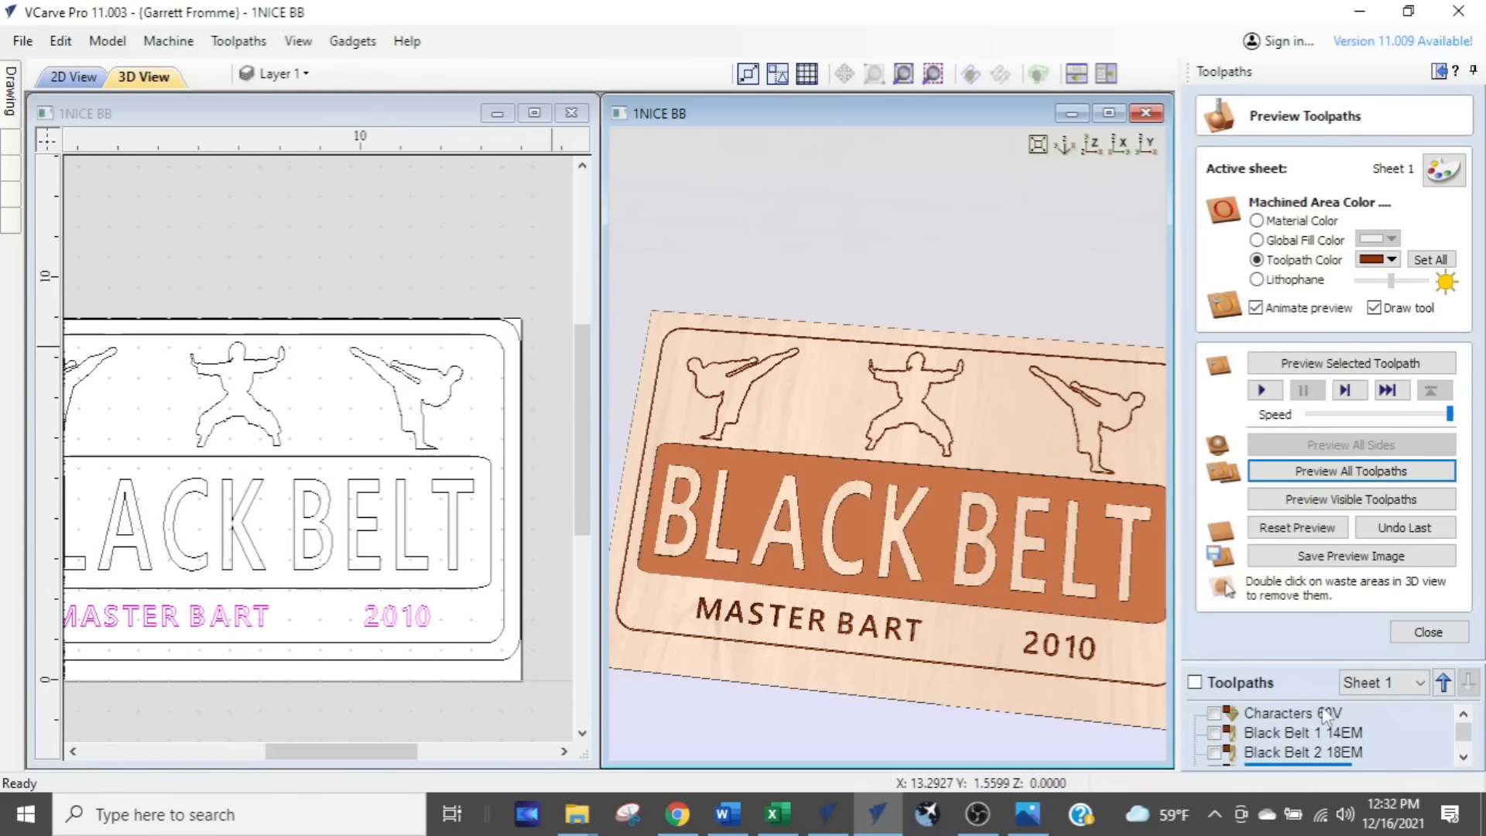
Step: Close the toolpath preview and move the small lettering's 60V toolpath directly below Characters 60V in the cutting order
{"action": "scroll", "coordinate": [1308, 727], "scroll_direction": "down", "scroll_amount": 1}
{"action": "left_click", "coordinate": [1428, 631]}
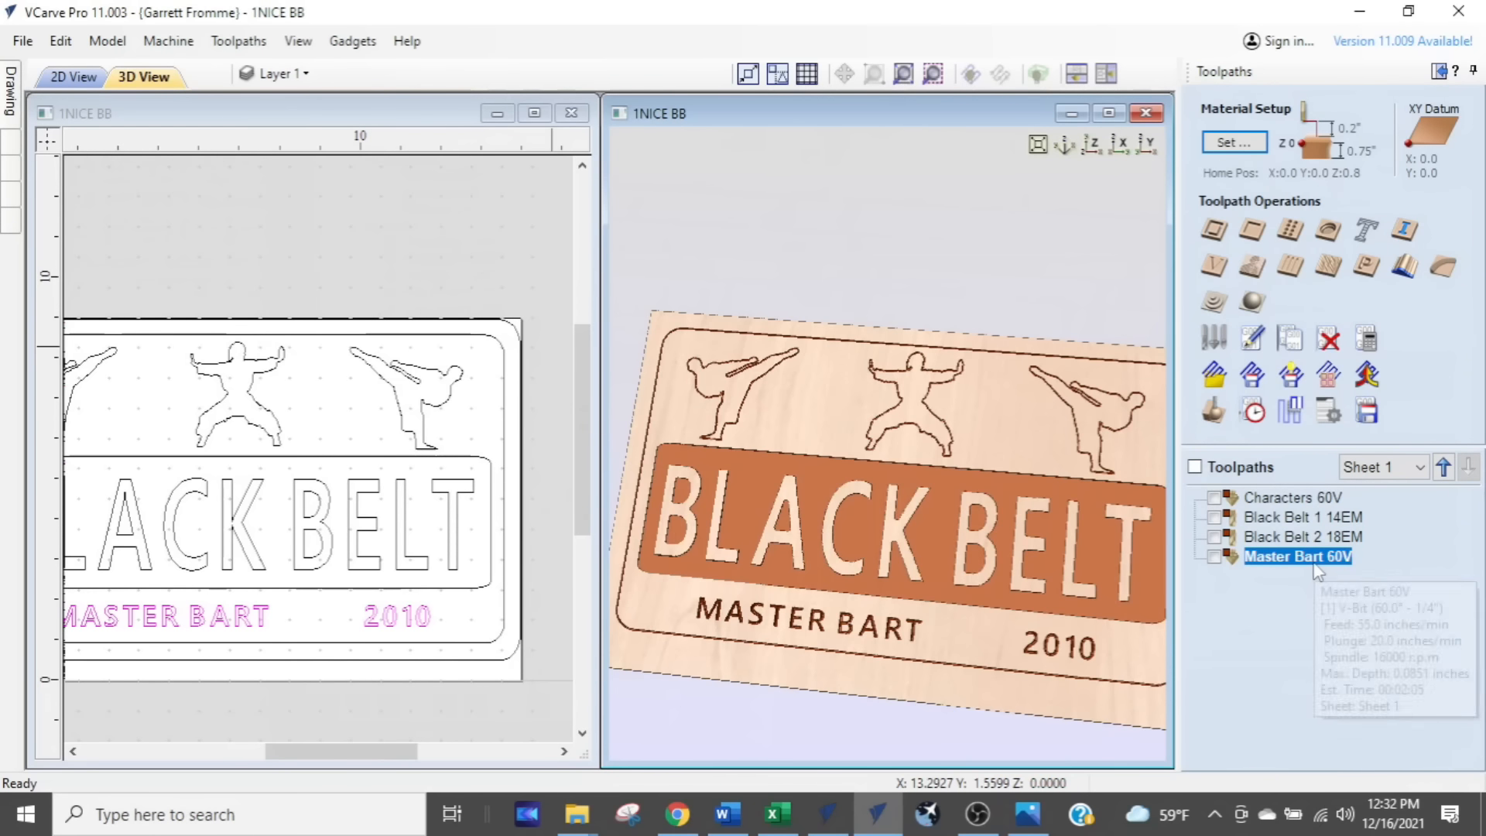
{"action": "left_click", "coordinate": [1441, 467]}
{"action": "left_click", "coordinate": [1441, 468]}
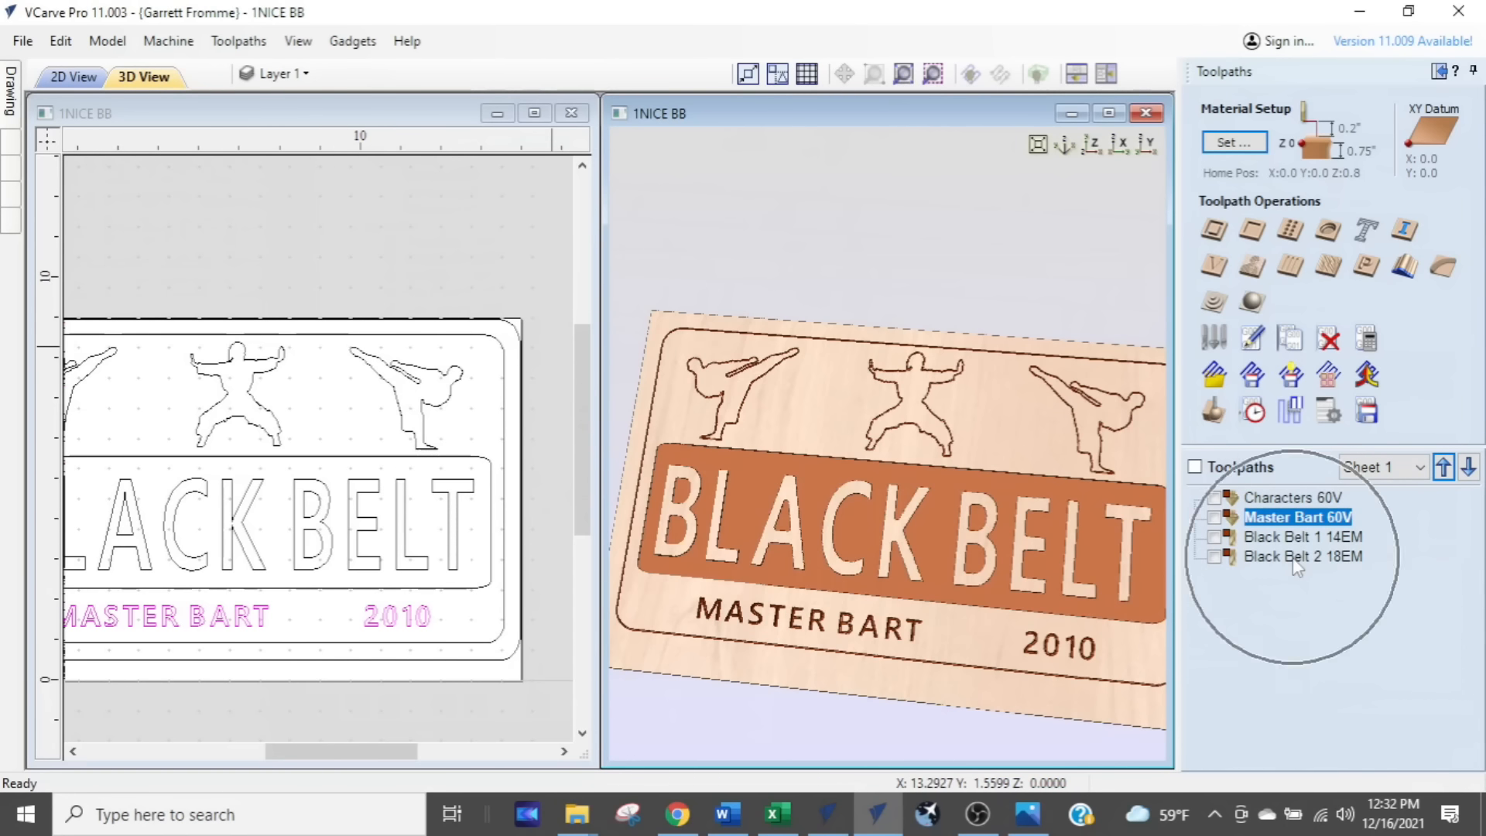
{"action": "mouse_move", "coordinate": [1296, 565]}
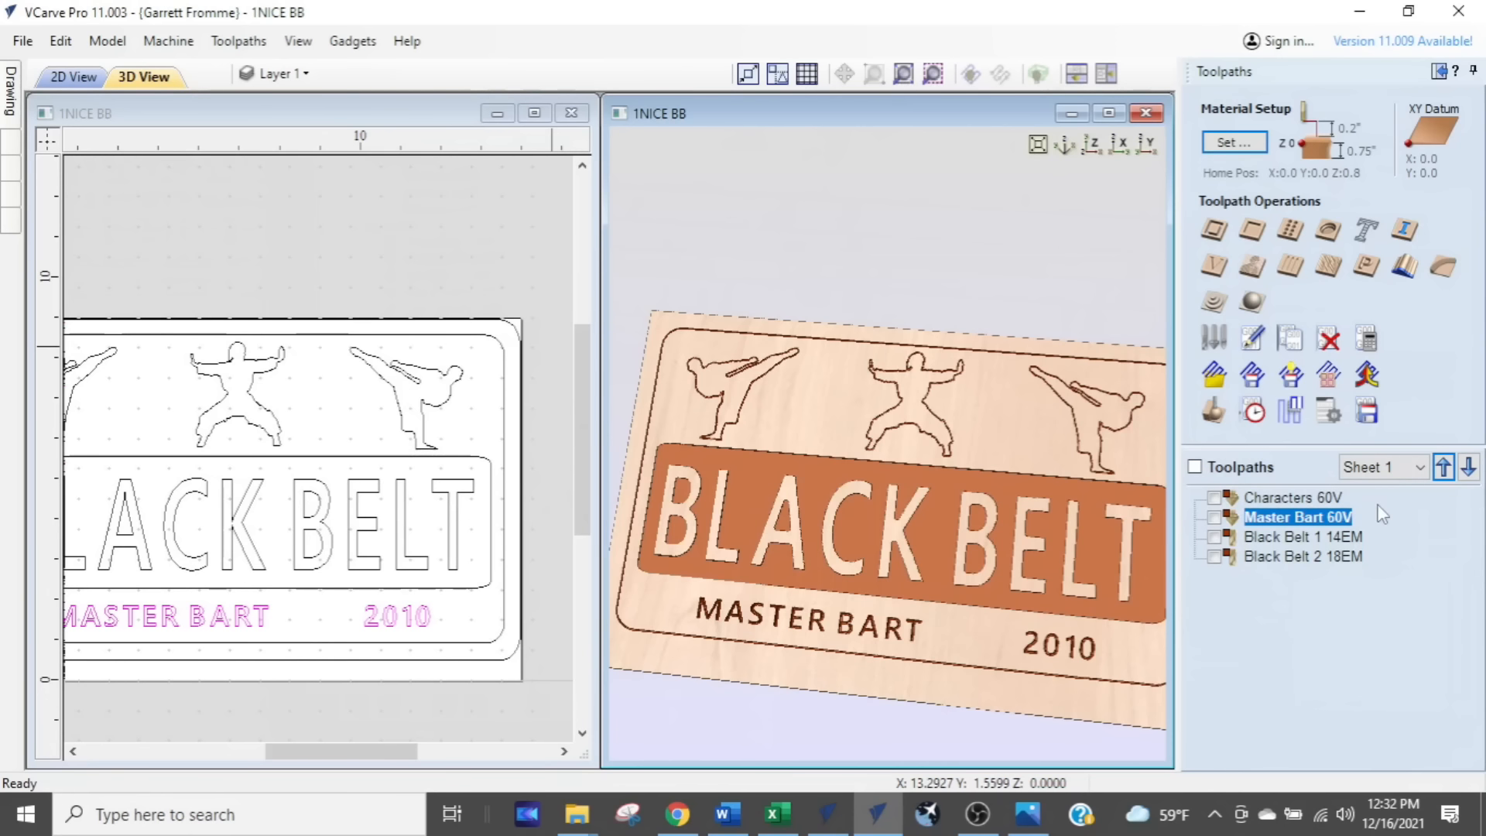
Step: Start saving the toolpaths, postpone the post-processor configuration, and set all toolpaths to output as visible toolpaths to multiple files
{"action": "left_click", "coordinate": [1370, 416]}
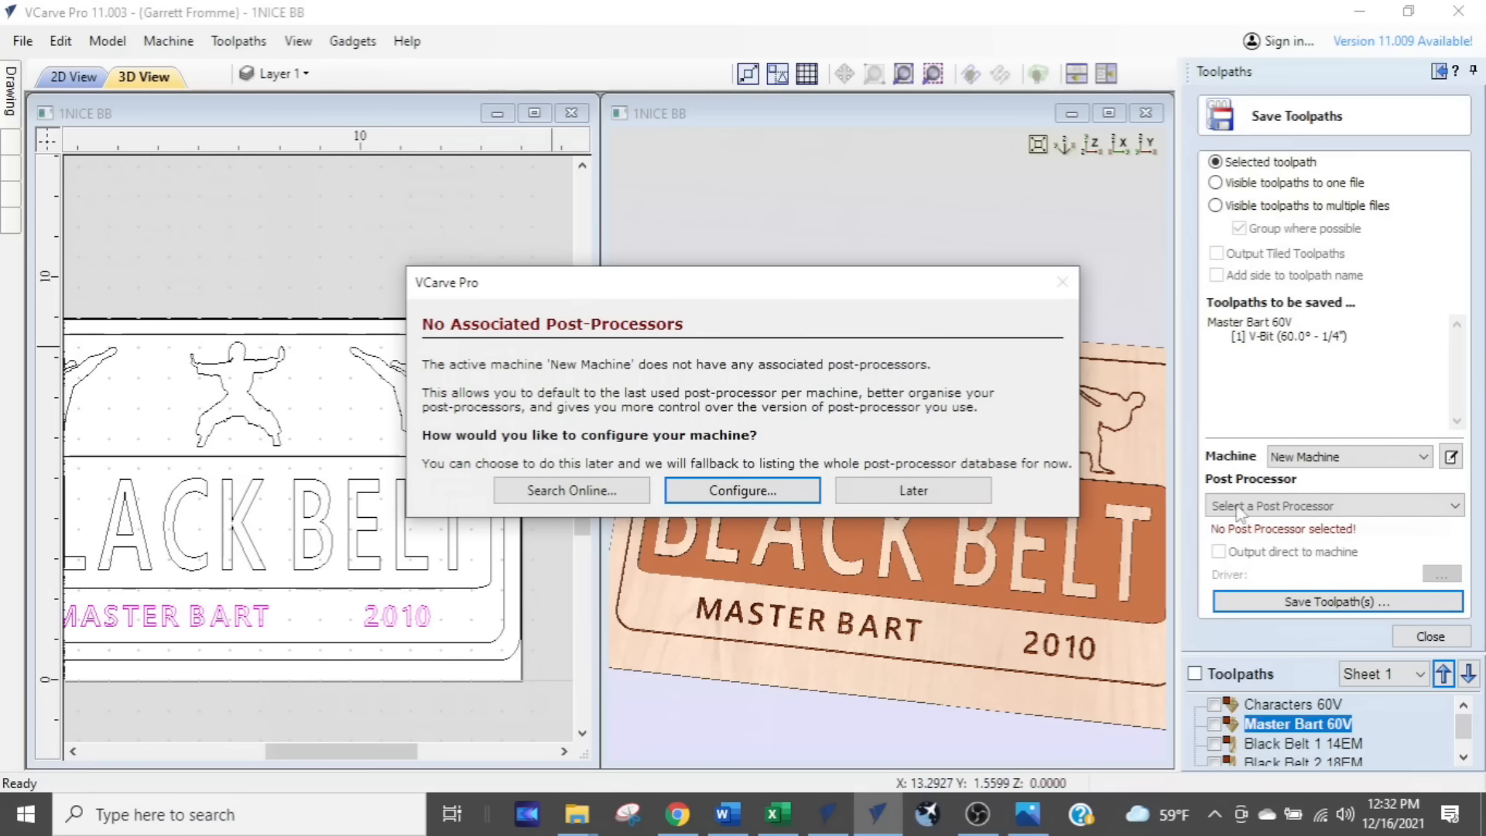
{"action": "left_click", "coordinate": [903, 505]}
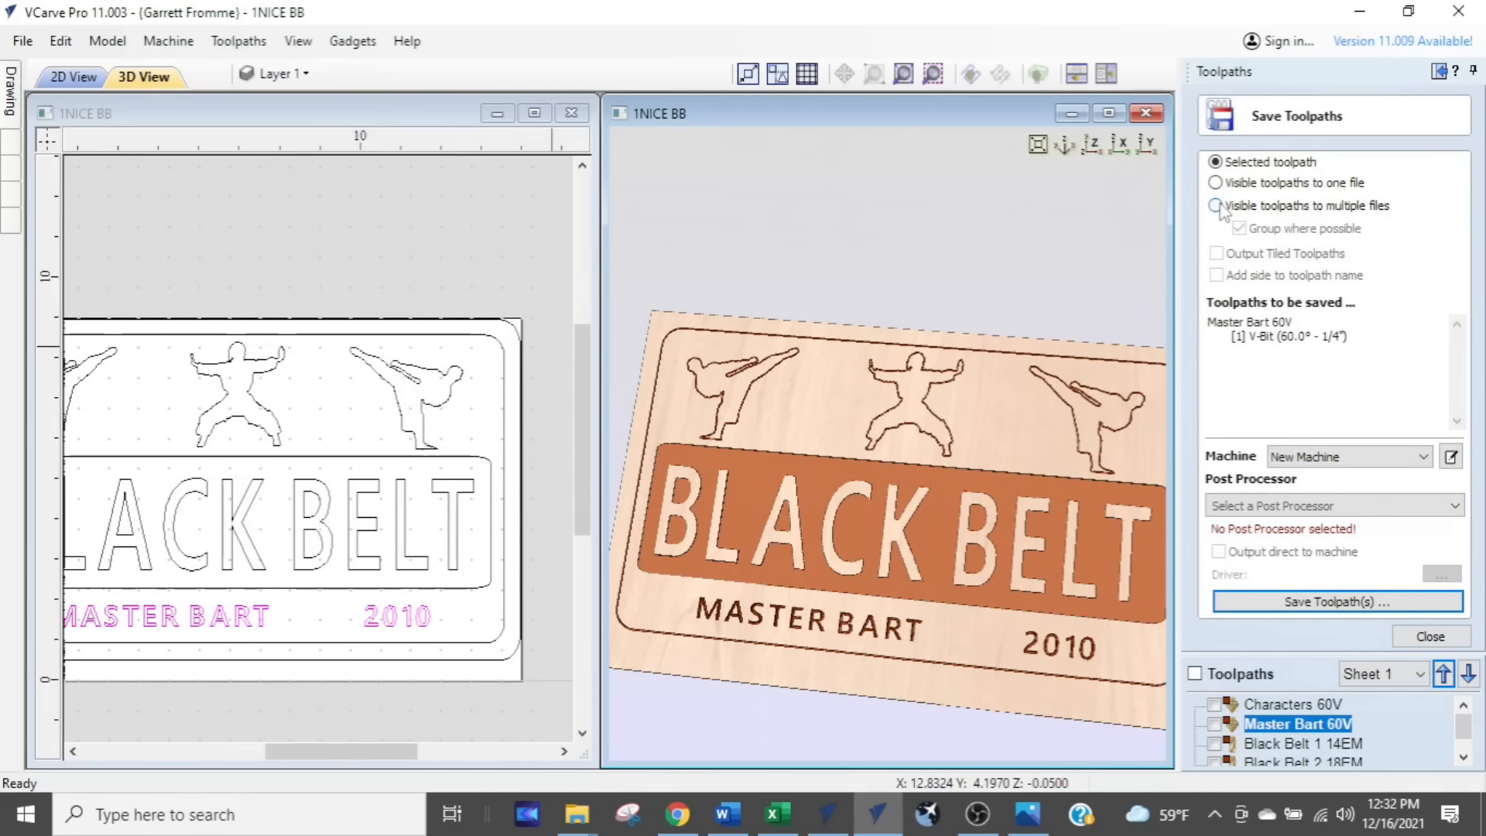
{"action": "left_click", "coordinate": [1216, 206]}
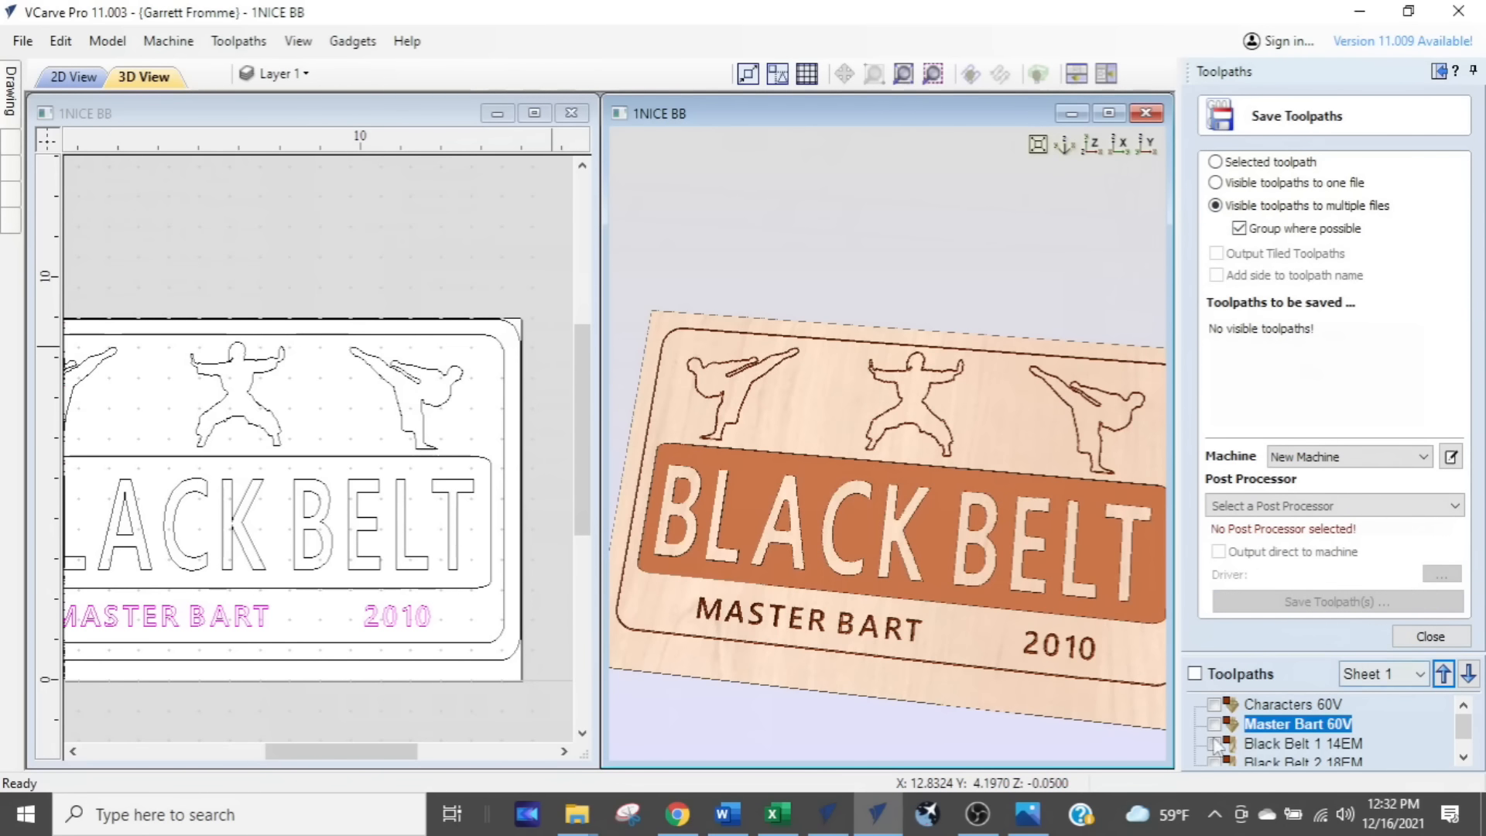
{"action": "left_click", "coordinate": [1196, 675]}
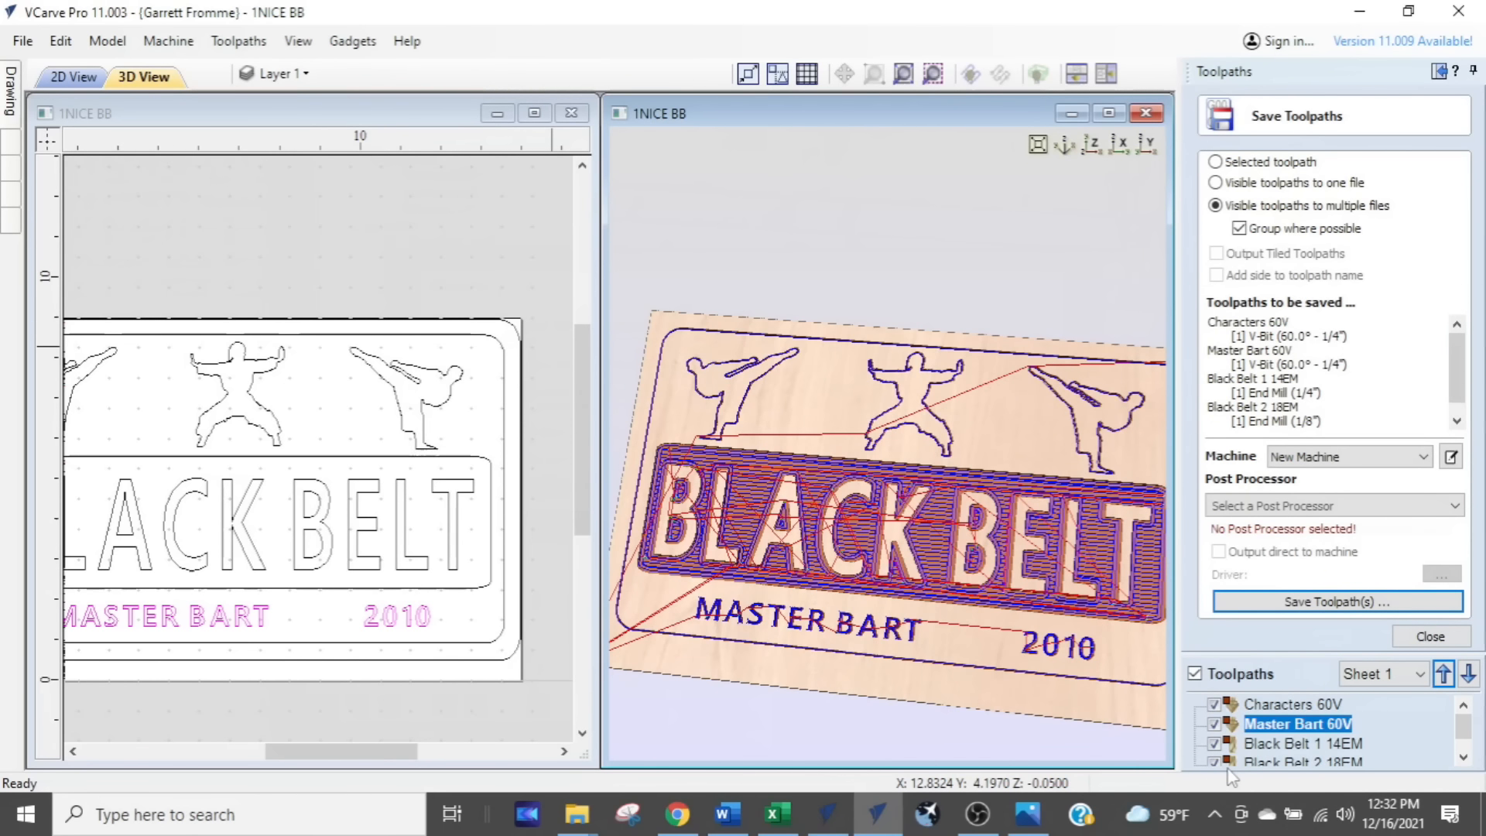
{"action": "key", "text": "ctrl"}
{"action": "key", "text": "ctrl"}
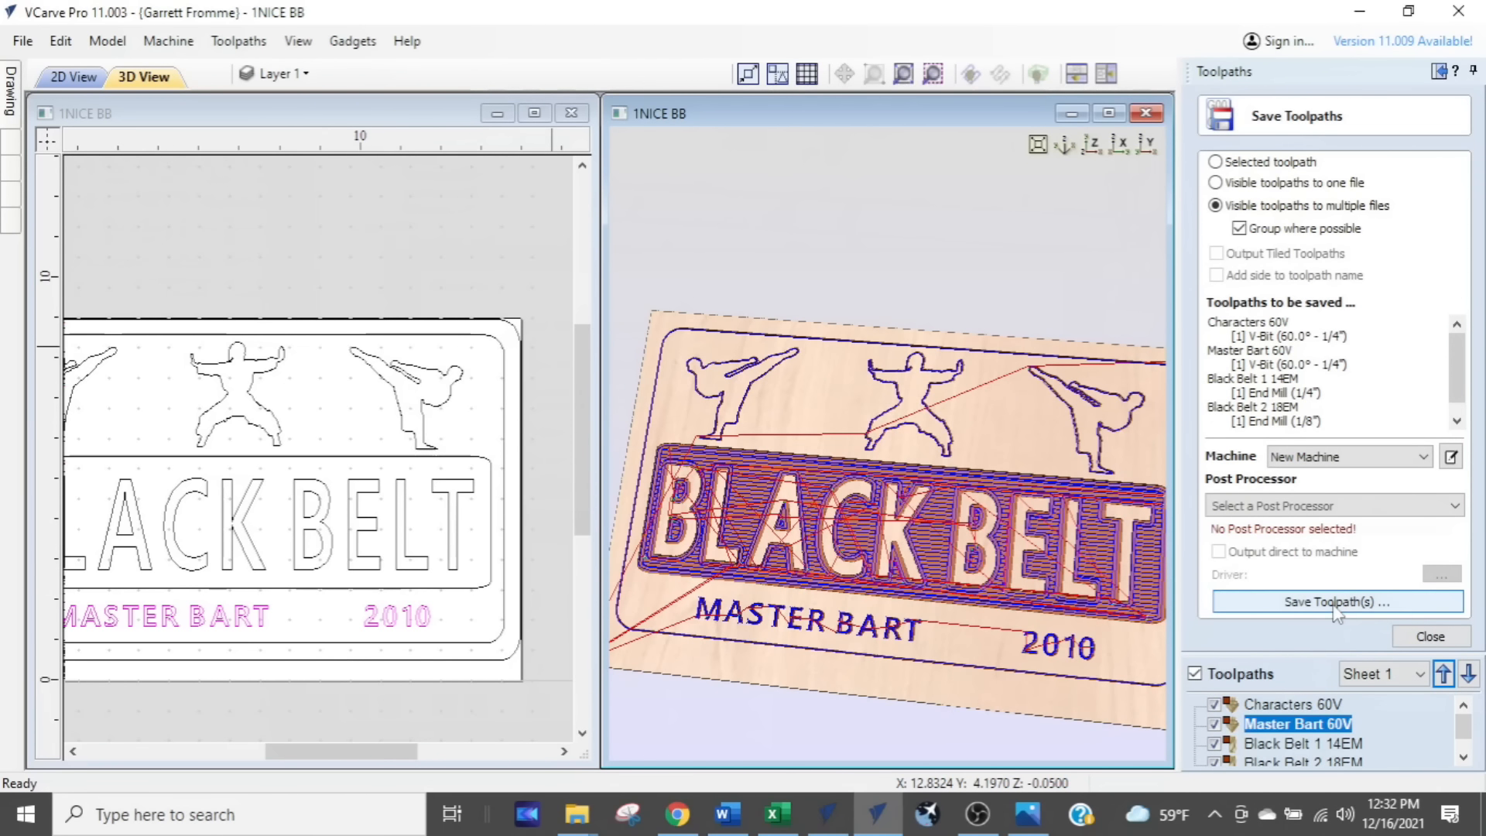